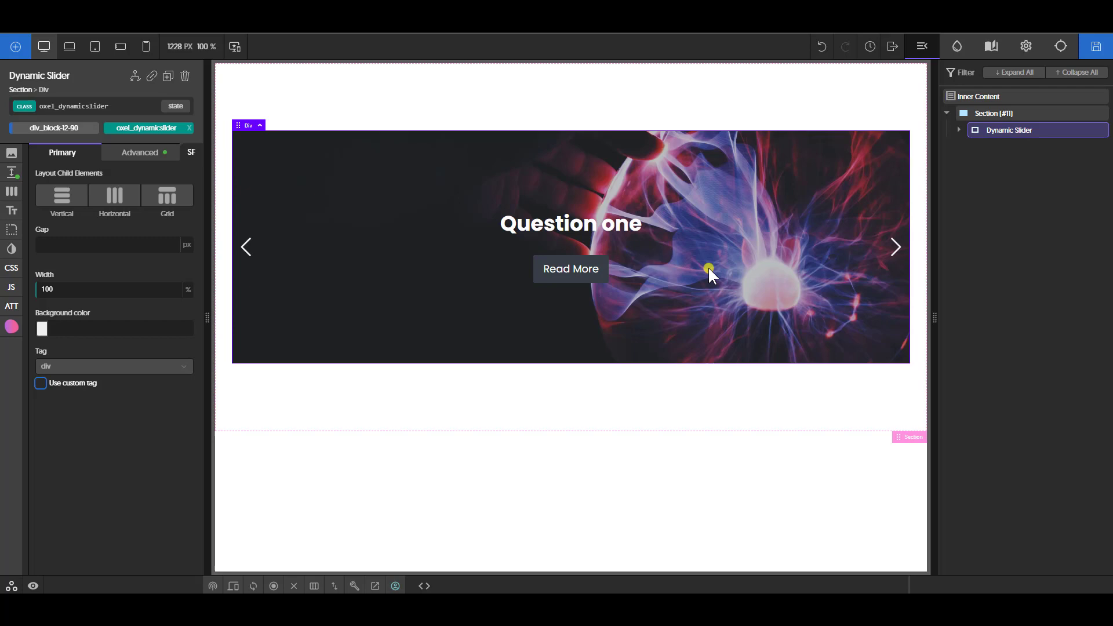
- Examine the element hierarchy nested inside the Dynamic Slider, down to the slide's heading and button
click(959, 129)
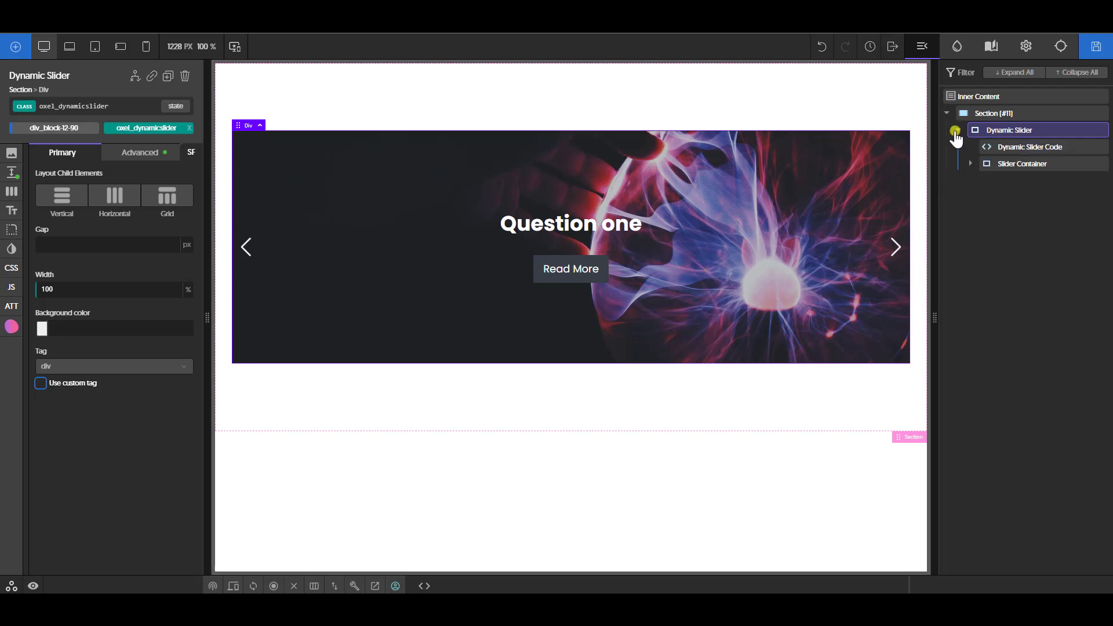
click(969, 163)
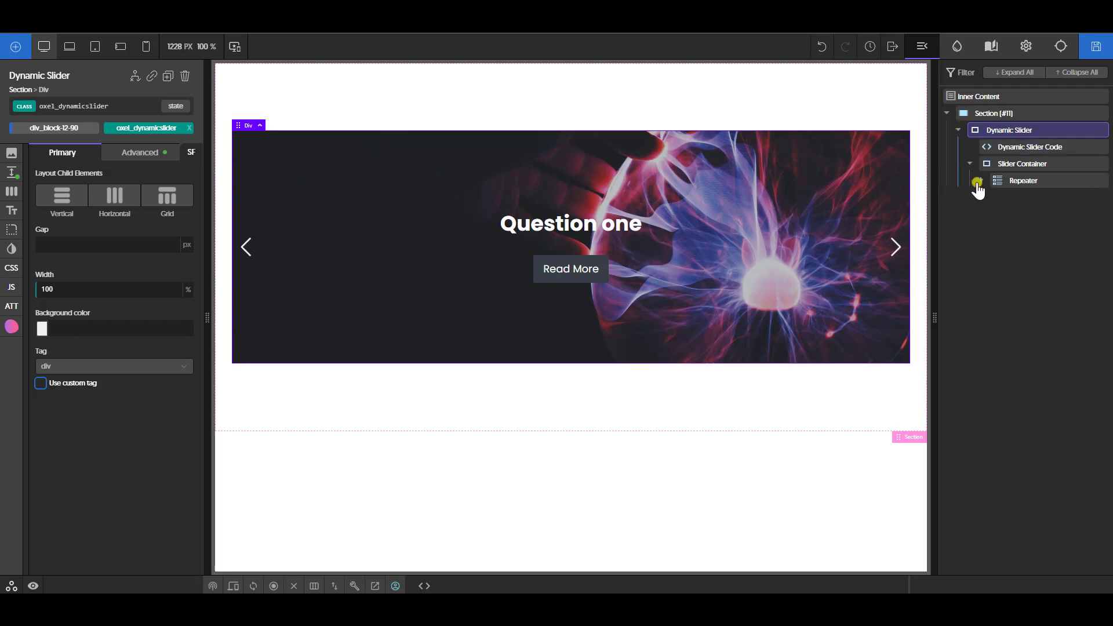
click(982, 180)
click(992, 197)
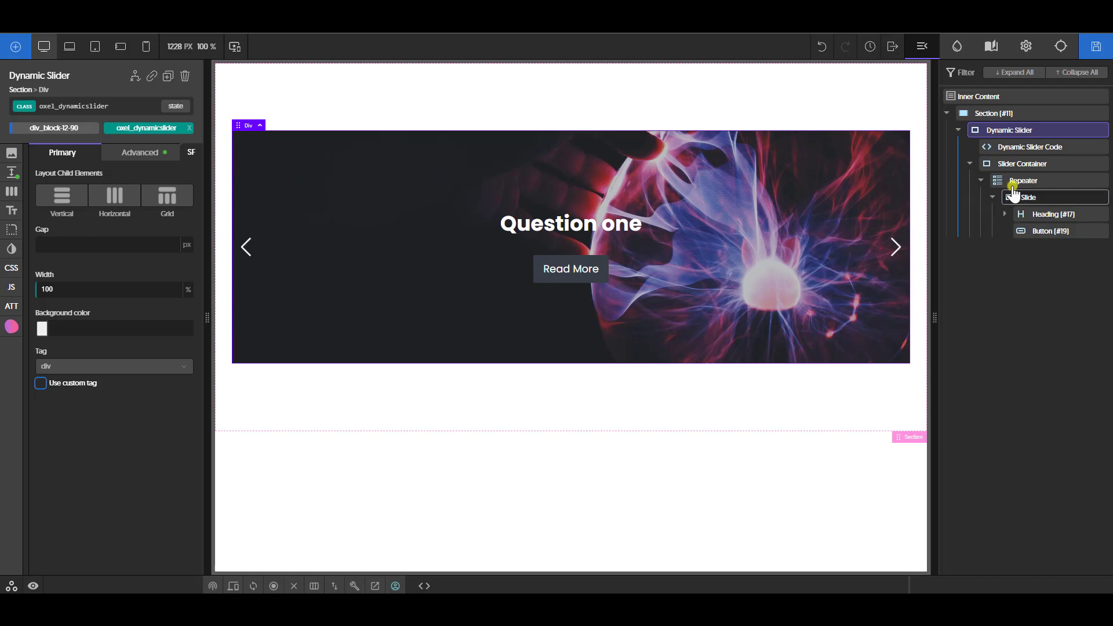
click(992, 198)
click(980, 180)
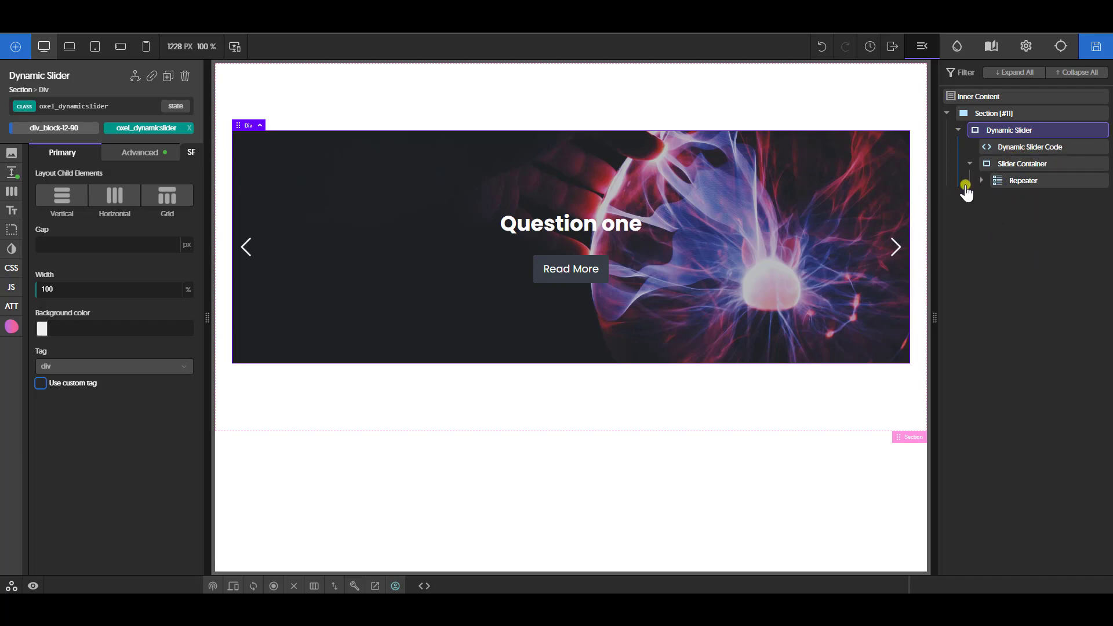
- Clear the height on the Slider Container's oxel_dynamicslider__container class and set it to 400 px
click(1029, 166)
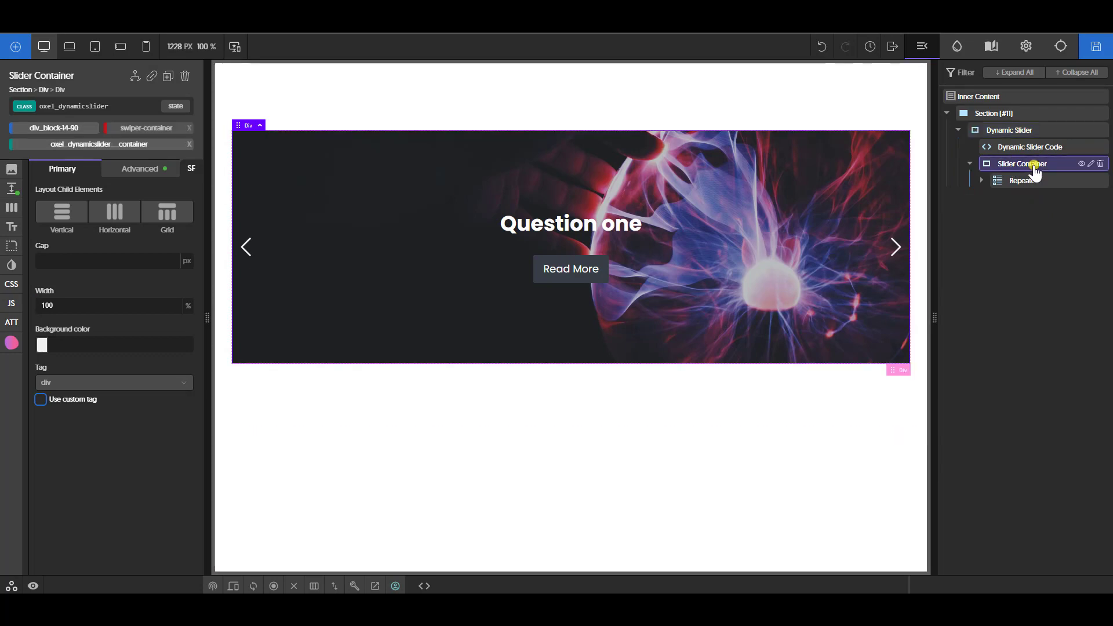
click(109, 144)
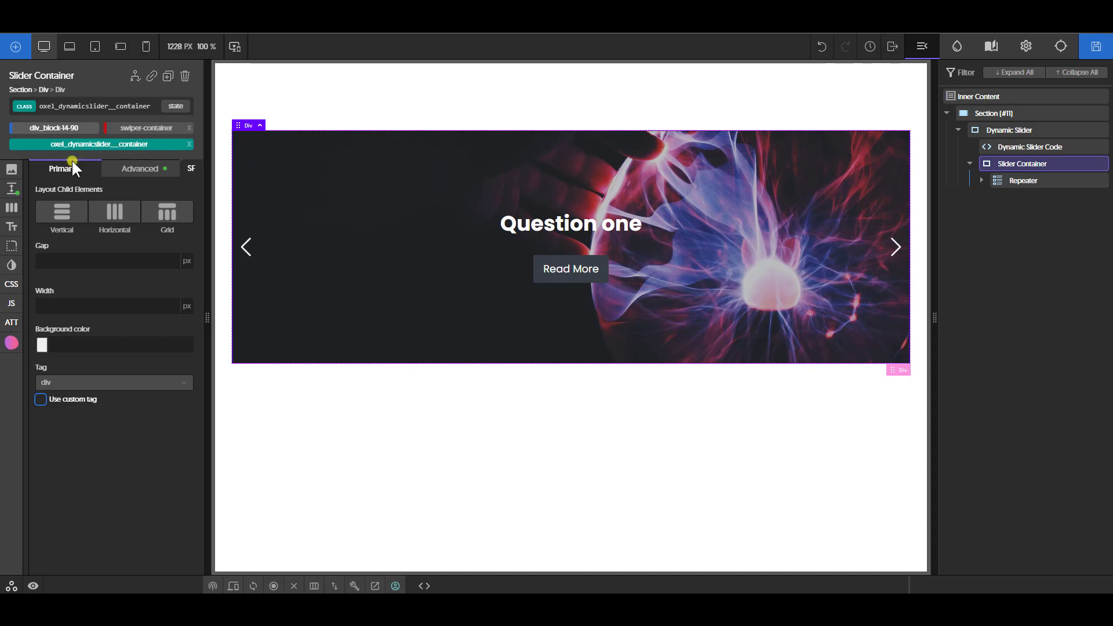
click(11, 188)
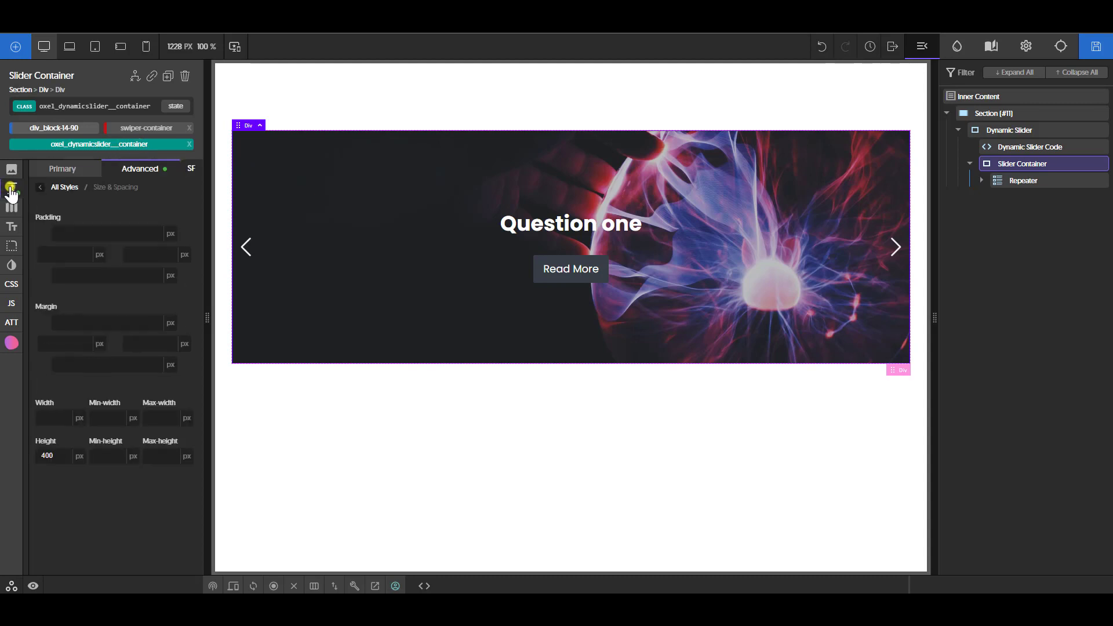
double_click(60, 454)
key(BackSpace)
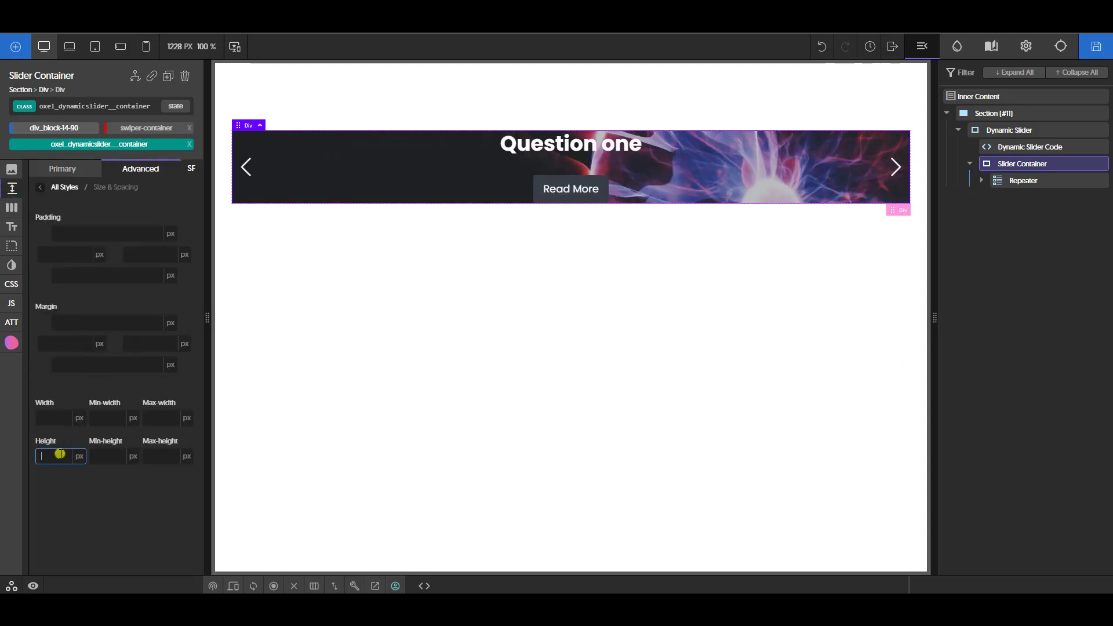
text(400)
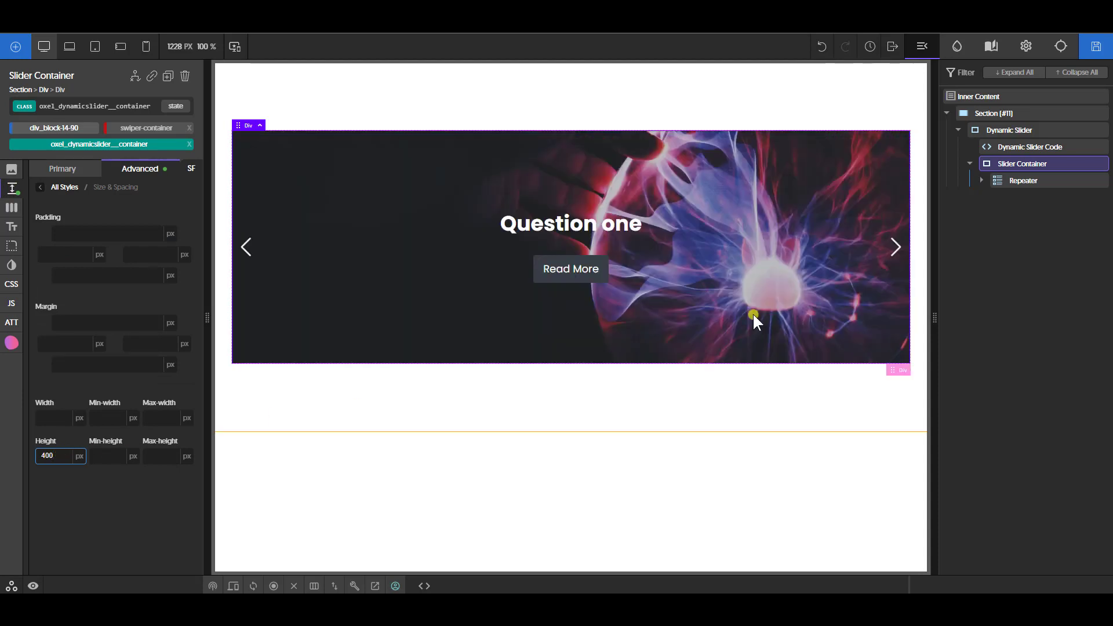
- Review the arrow and navigation bullet styling in the Dynamic Slider Code block's CSS
click(1020, 147)
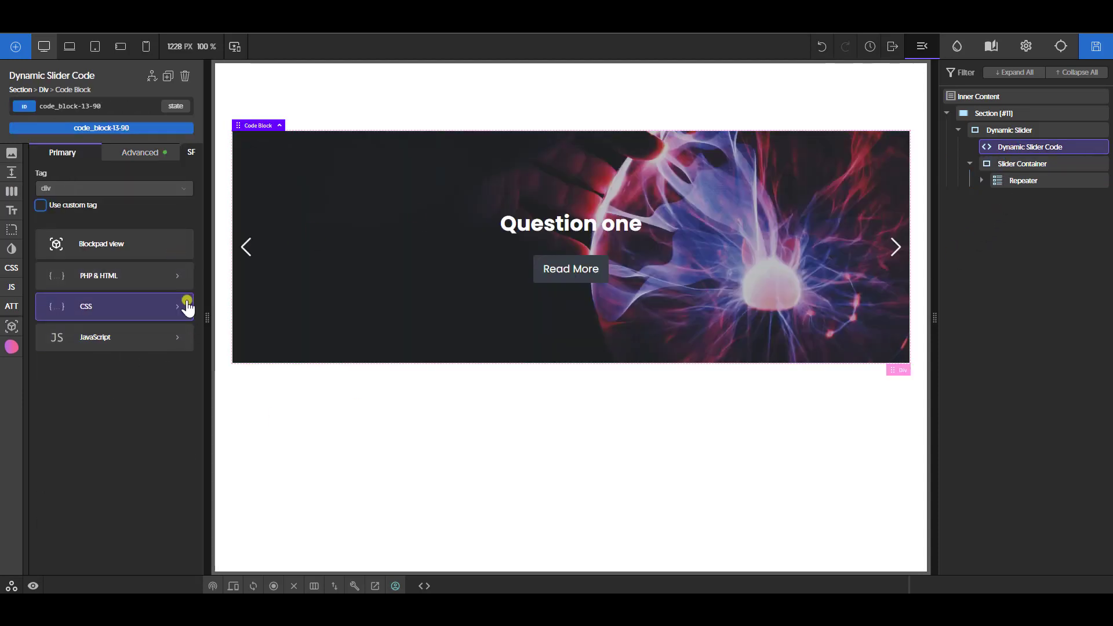
click(130, 309)
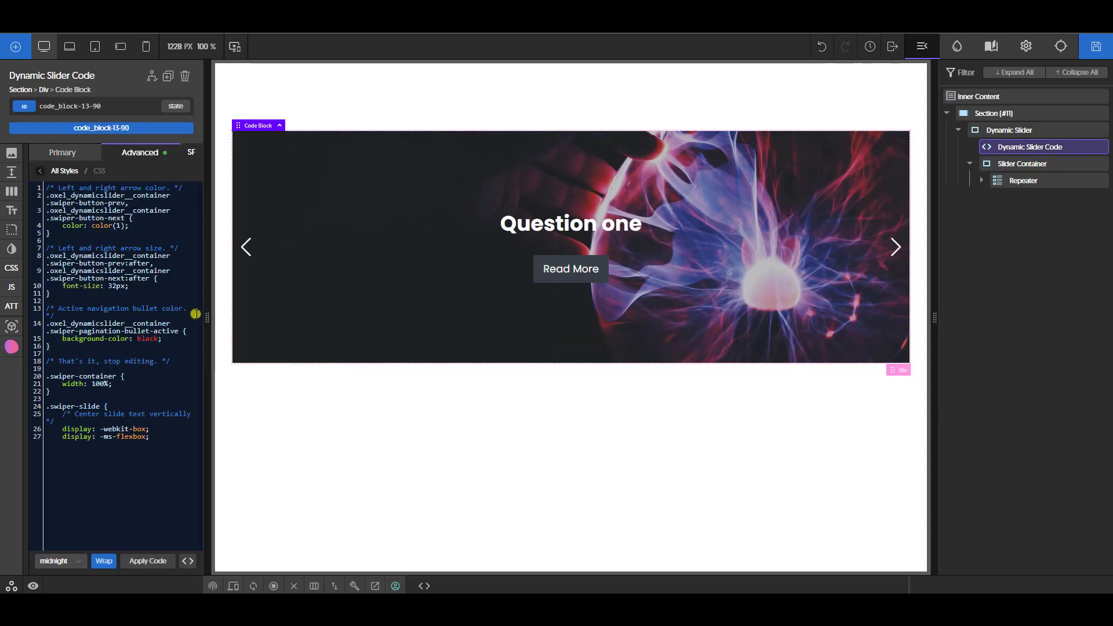
click(69, 171)
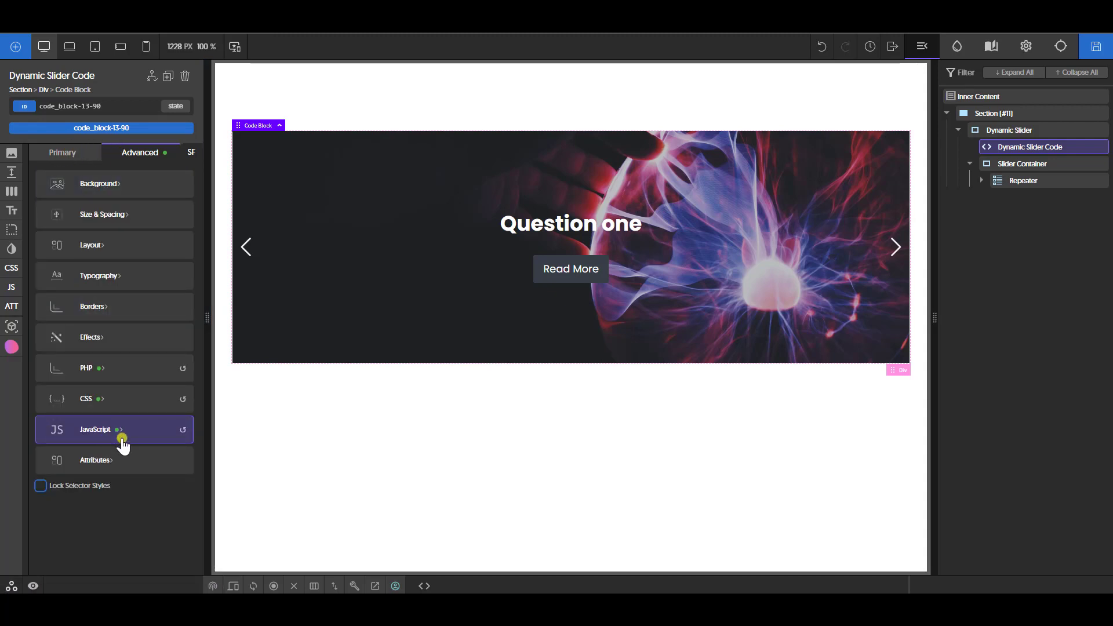
- Review the delay and transition variables and the Swiper setup in the Dynamic Slider Code block's JavaScript
click(93, 432)
double_click(215, 478)
click(335, 390)
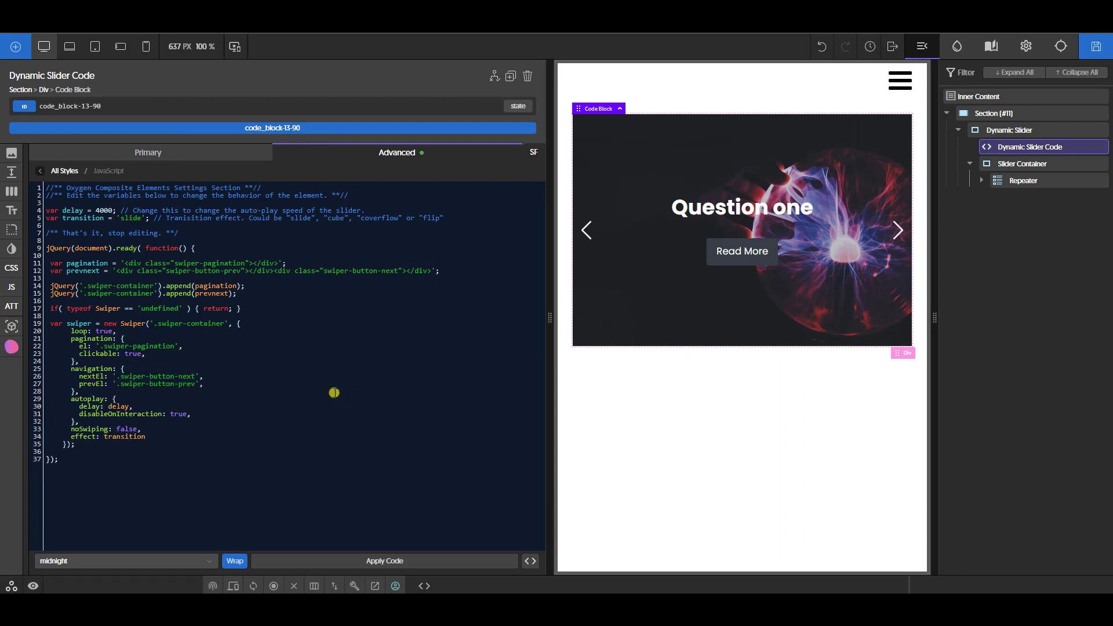
click(232, 245)
click(113, 458)
click(208, 233)
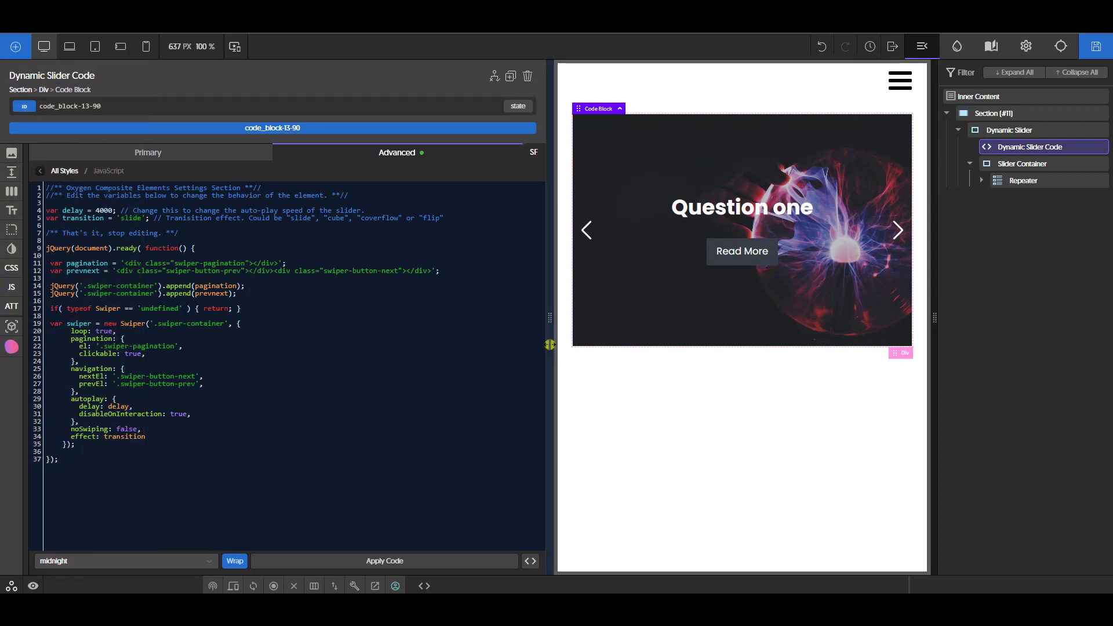
double_click(550, 345)
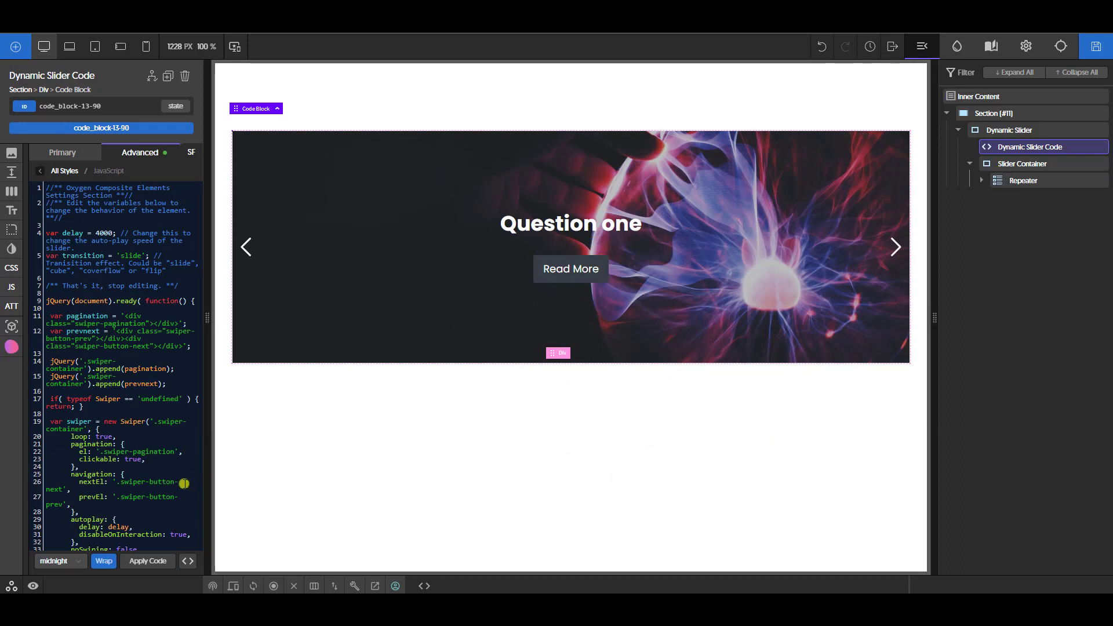
- Duplicate the Slider Container inside the Dynamic Slider and save the page
click(1015, 167)
click(967, 164)
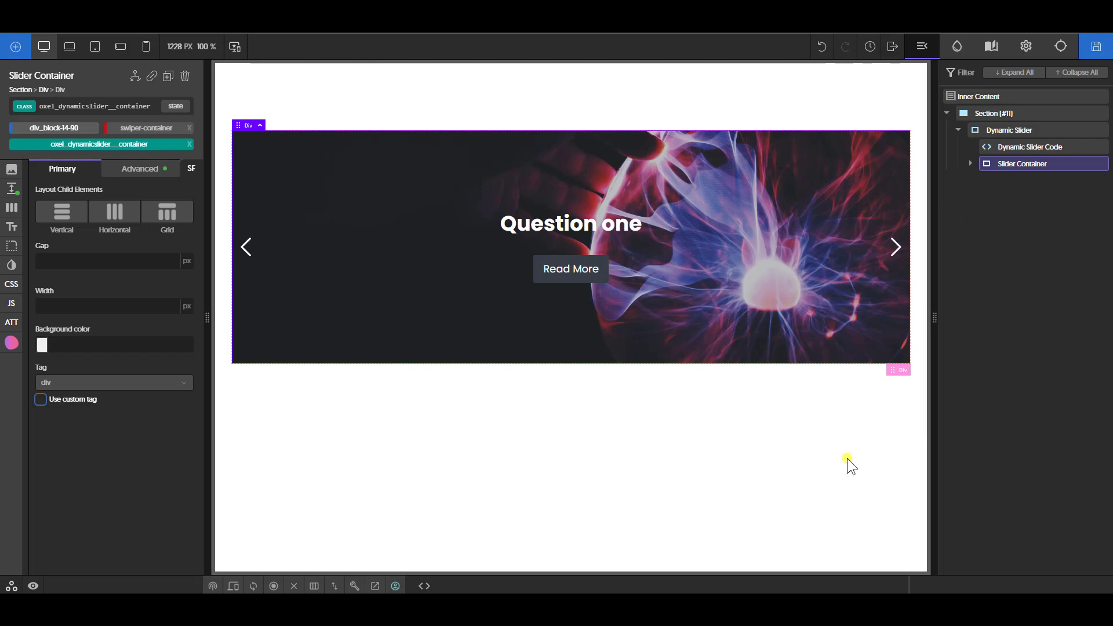
click(1014, 147)
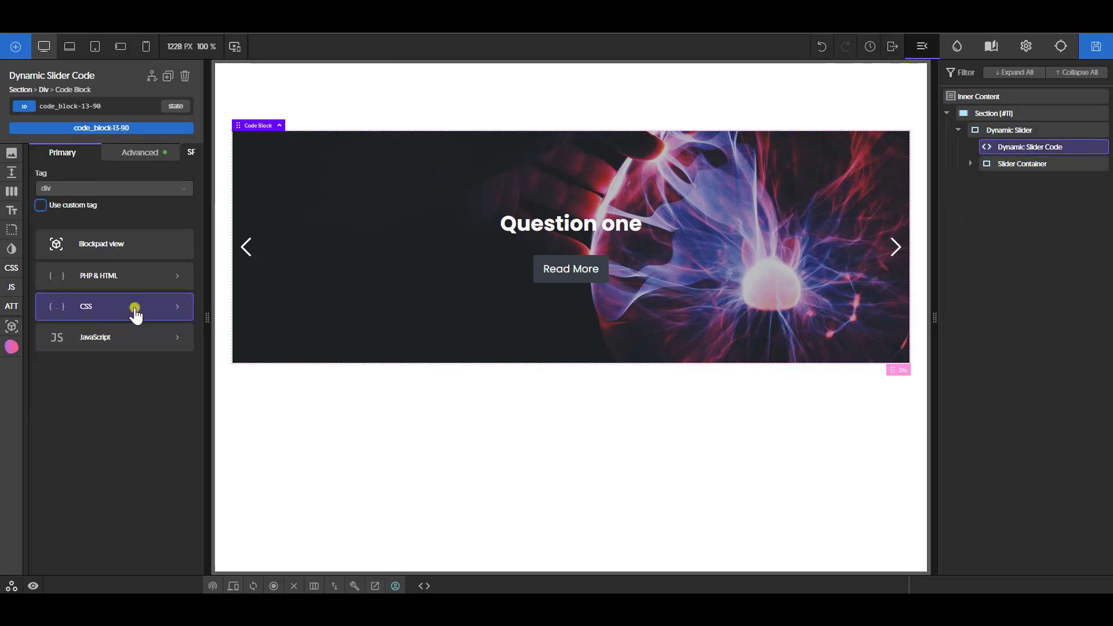
click(1030, 164)
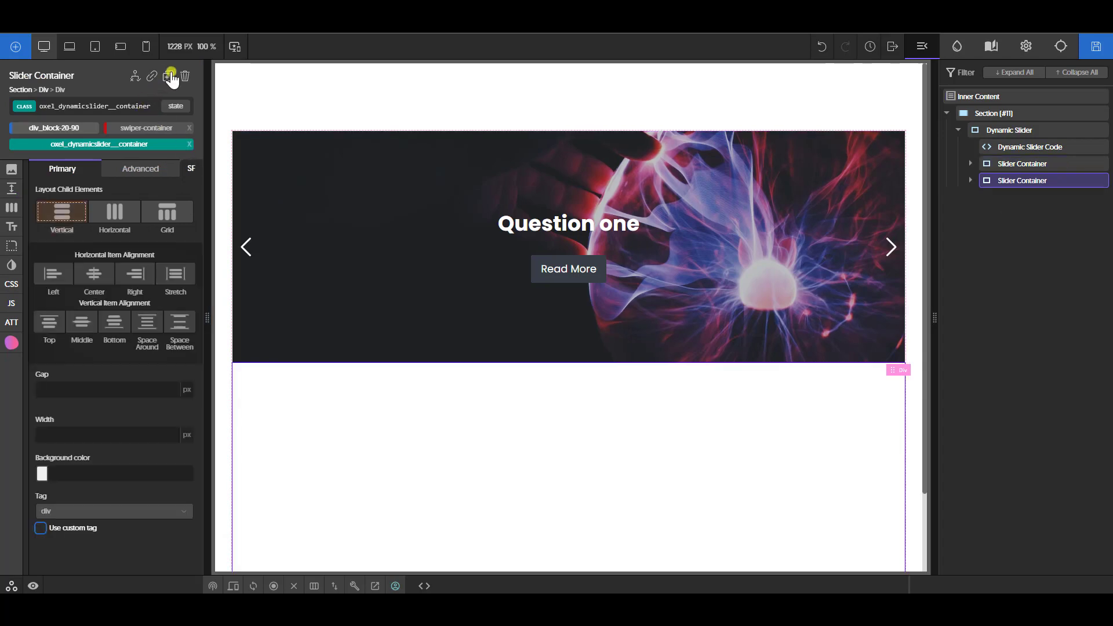
click(168, 76)
scroll(756, 406, down, 2)
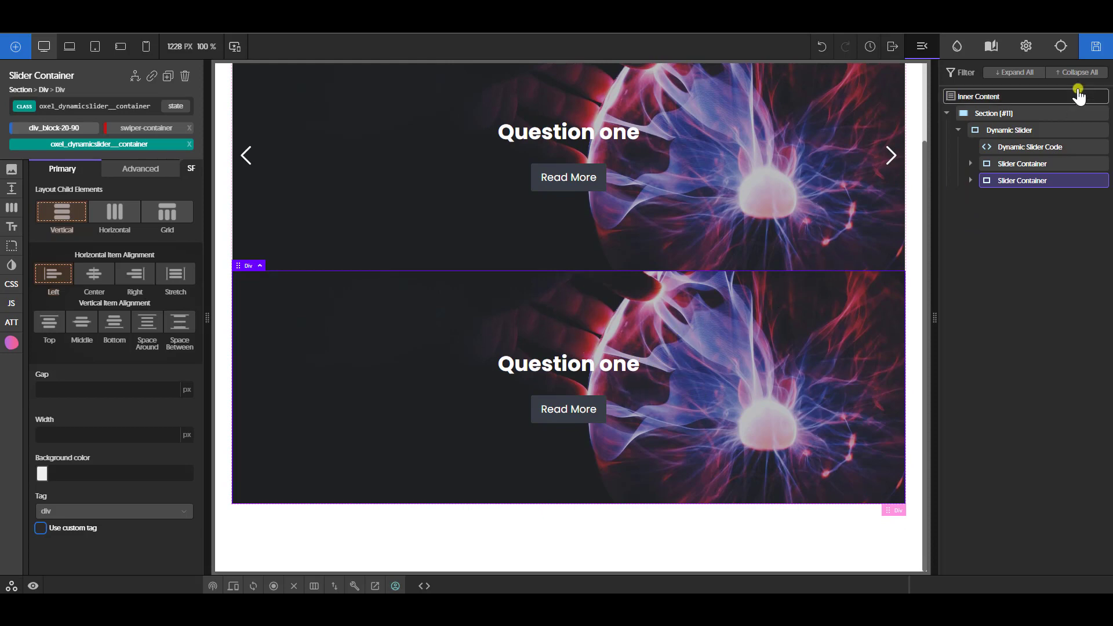
click(1099, 51)
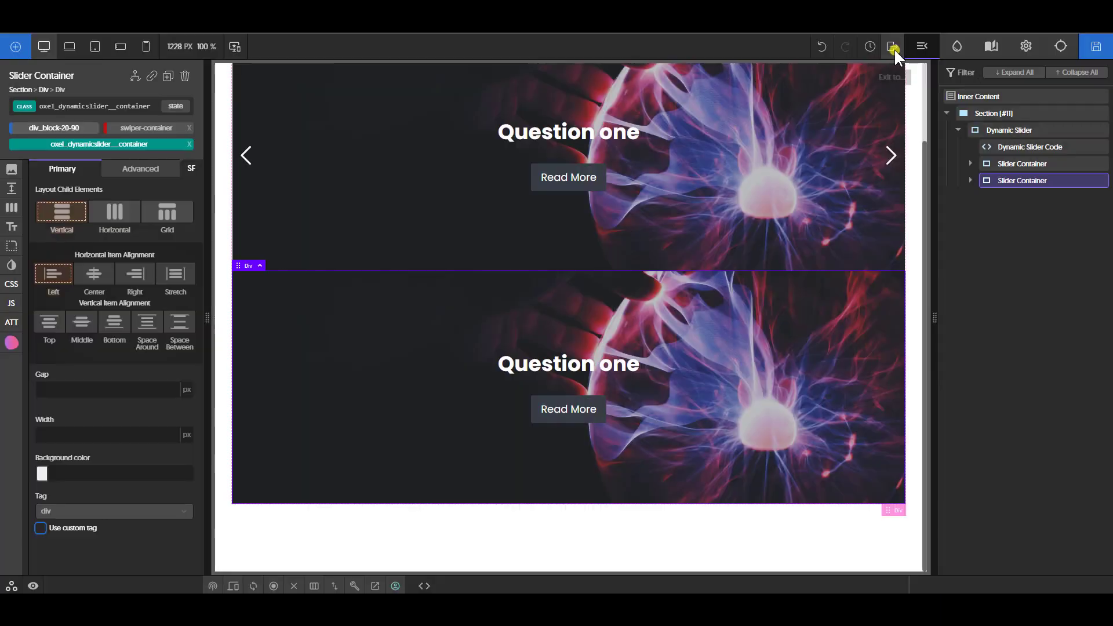
- View the page on the front end and test the next arrows of both sliders
mouse_move(894, 50)
click(914, 90)
click(985, 221)
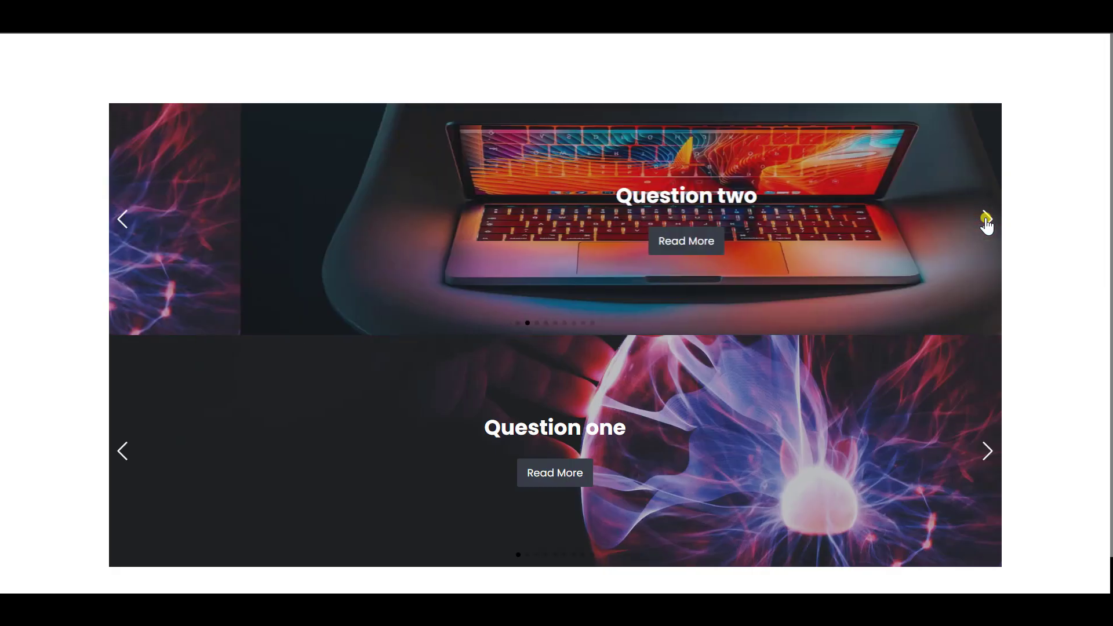
click(985, 221)
click(991, 451)
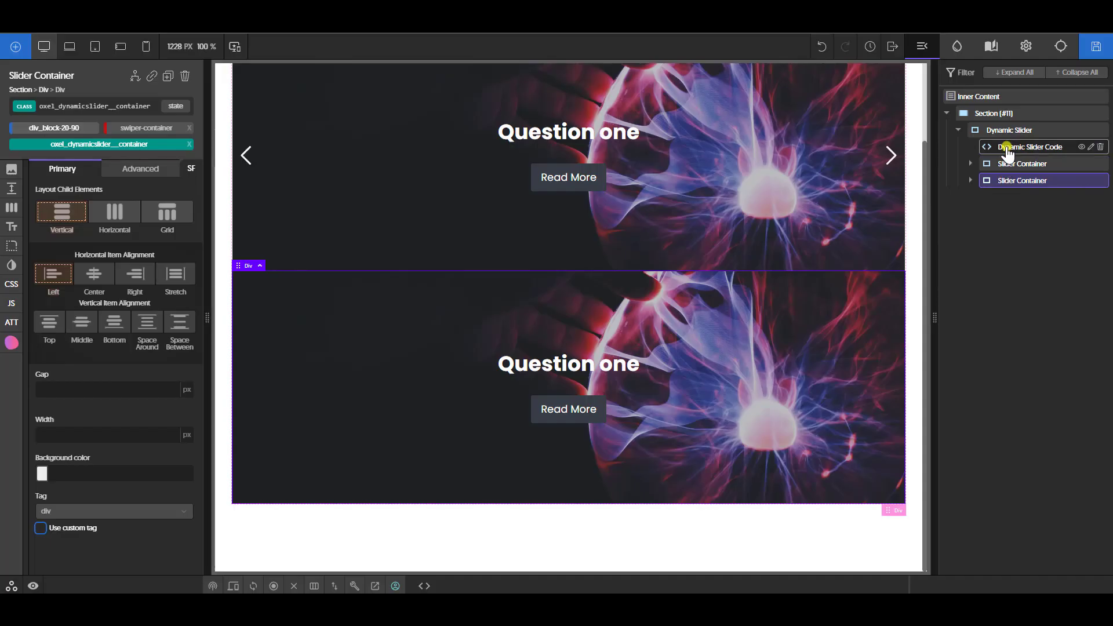
- Set the transition variable in the Dynamic Slider Code block's JavaScript to 'fade' and save the page
click(1006, 150)
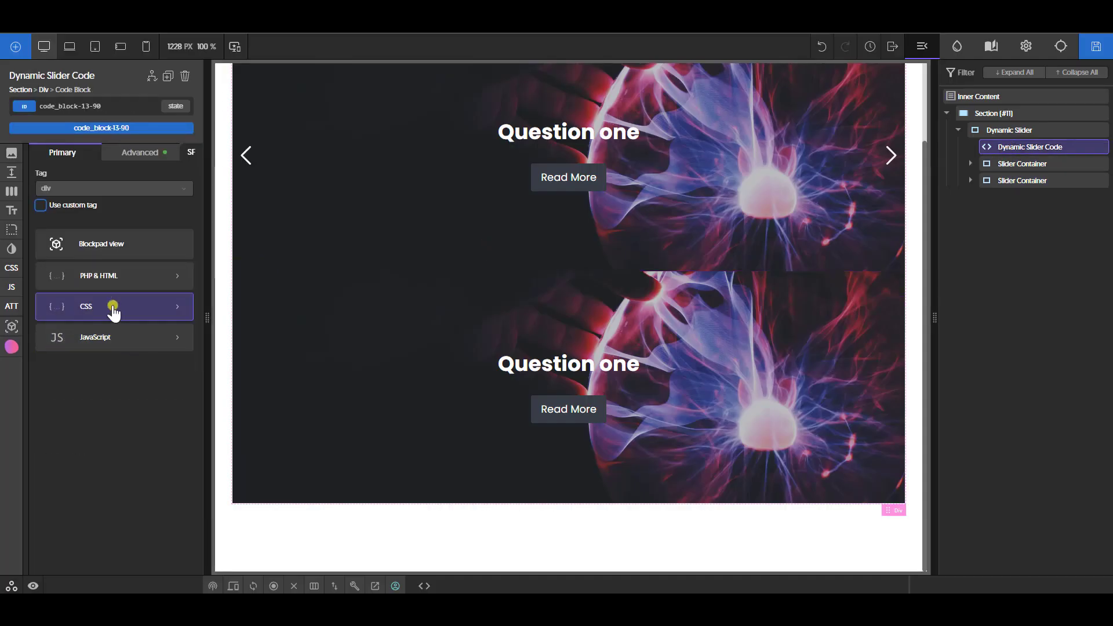
click(142, 336)
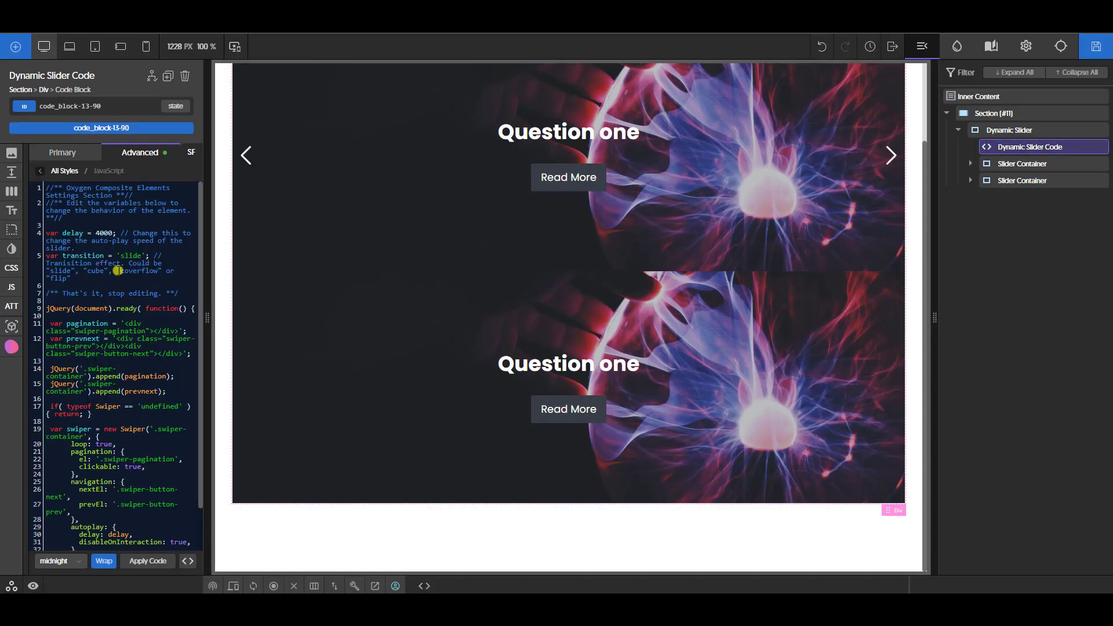
text(fase)
click(1096, 47)
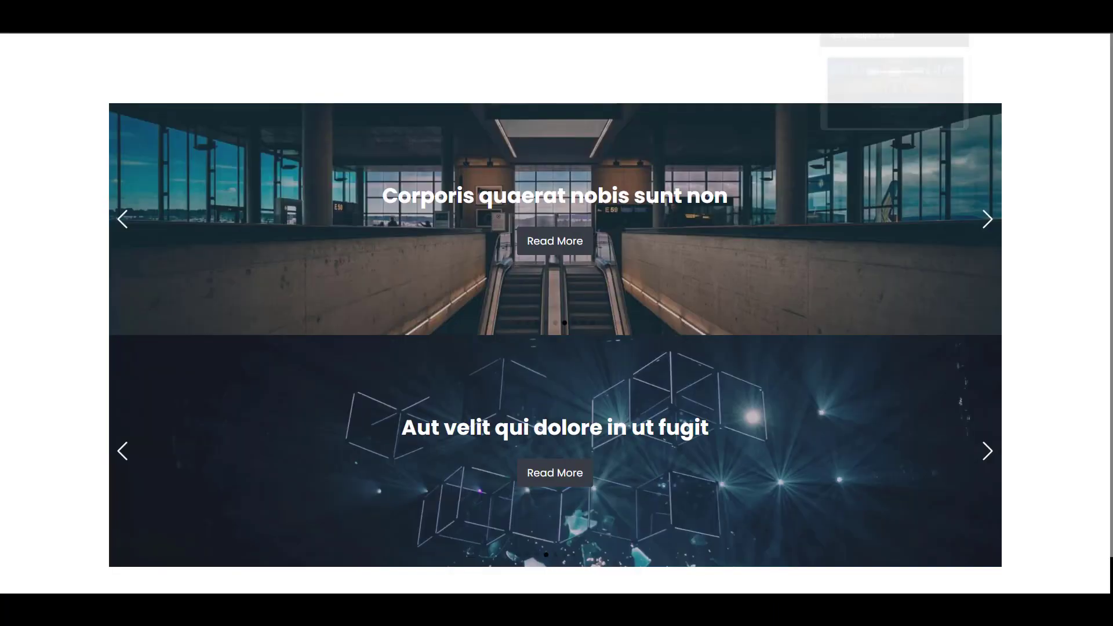
- Reload the front-end page and check the transition effect by advancing both sliders
click(858, 11)
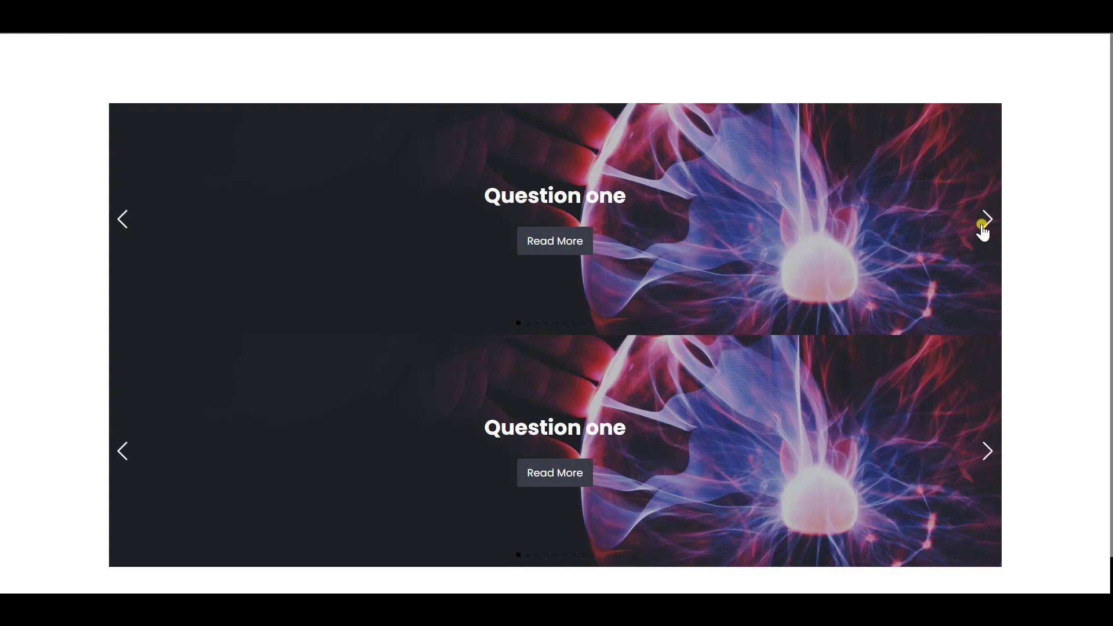
click(988, 219)
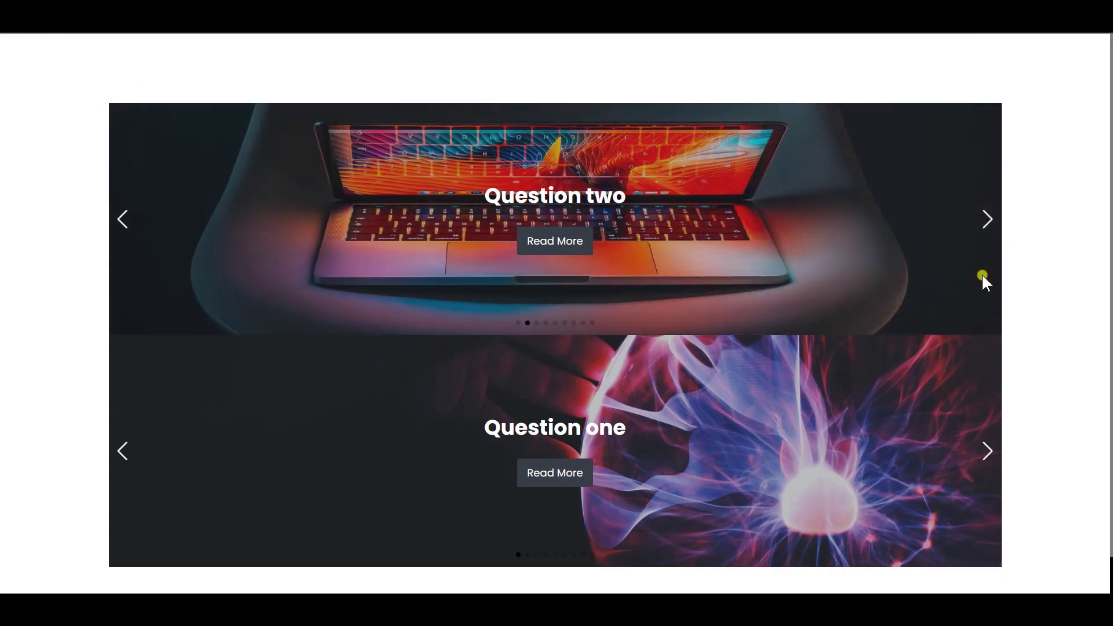
click(987, 452)
click(988, 452)
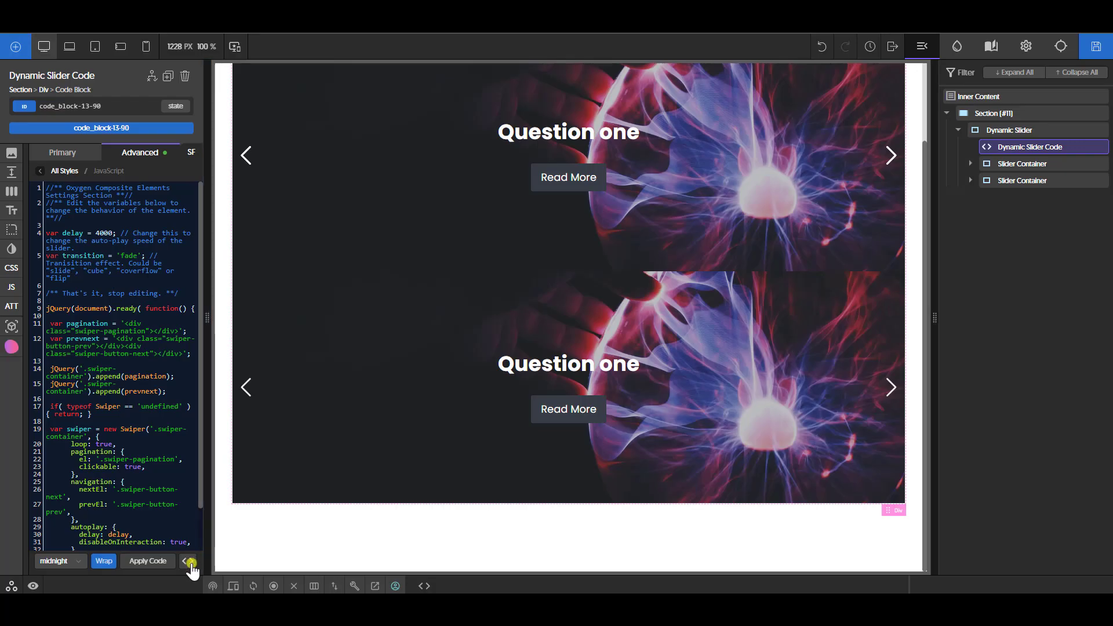
- Enlarge the JavaScript editor and examine how the Swiper instance is created for the .swiper-container class
click(192, 564)
scroll(165, 386, down, 2)
scroll(235, 429, up, 2)
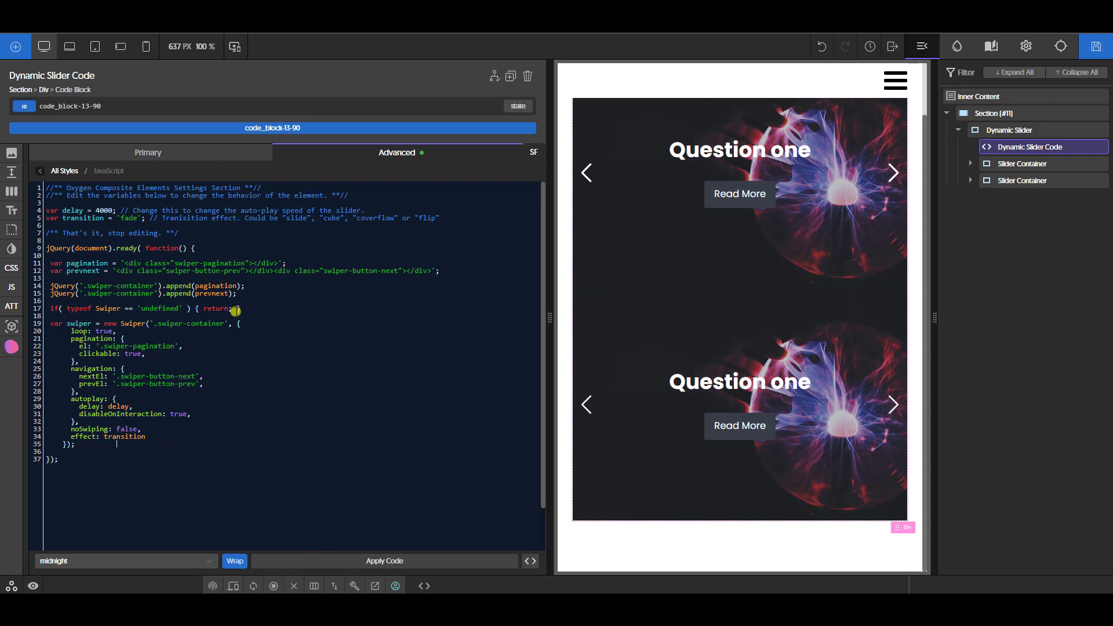
drag(52, 326, 128, 339)
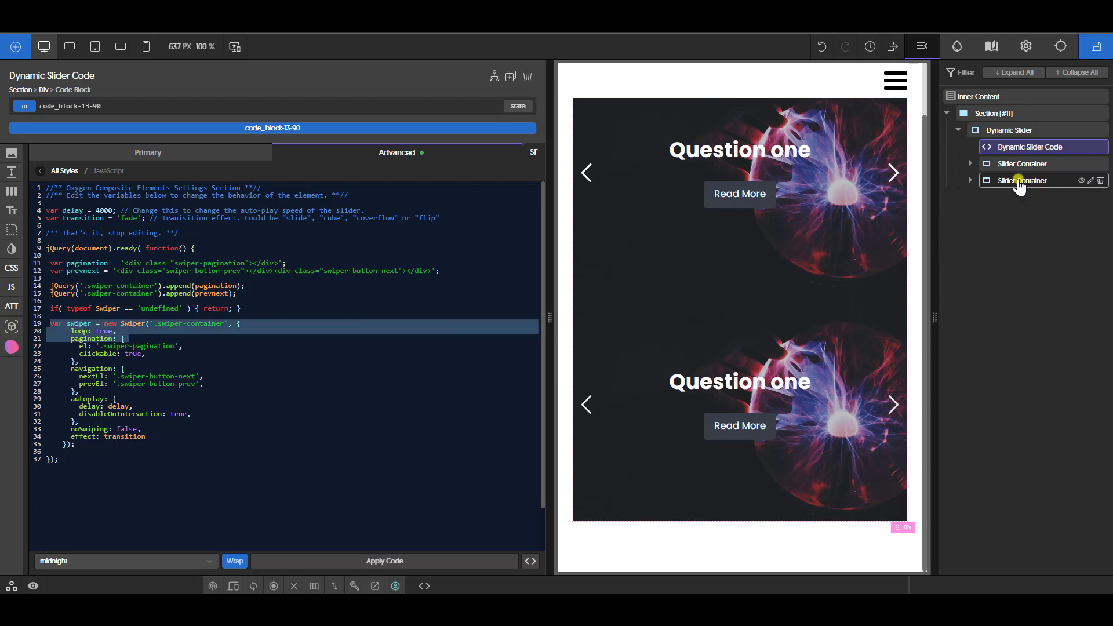
click(232, 395)
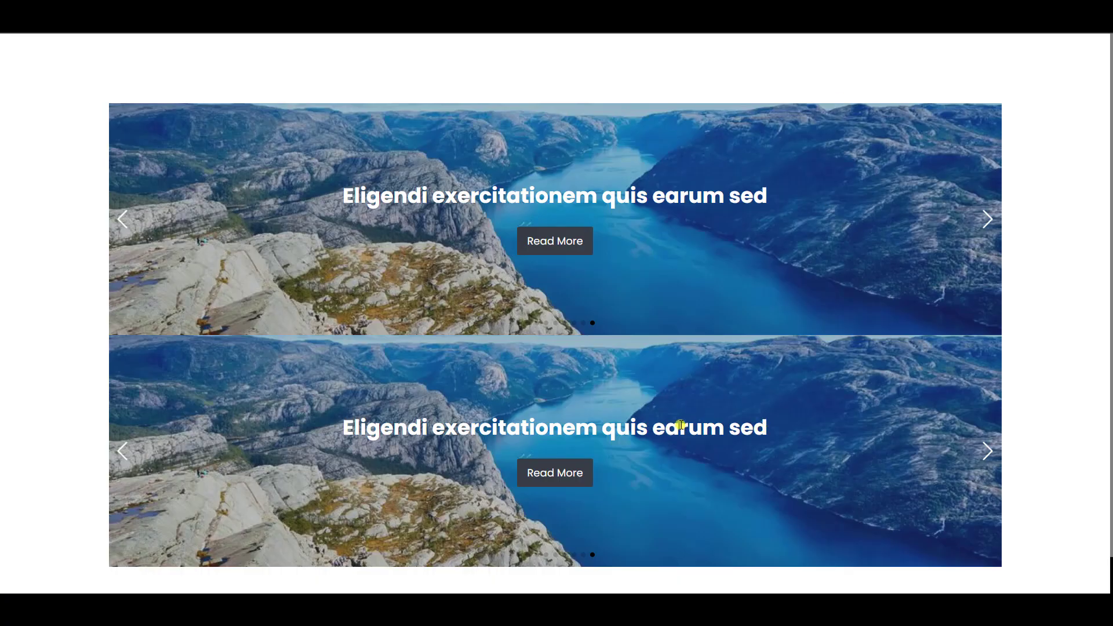
- Advance the lower slider several times on the front-end page to check that it runs independently
click(987, 451)
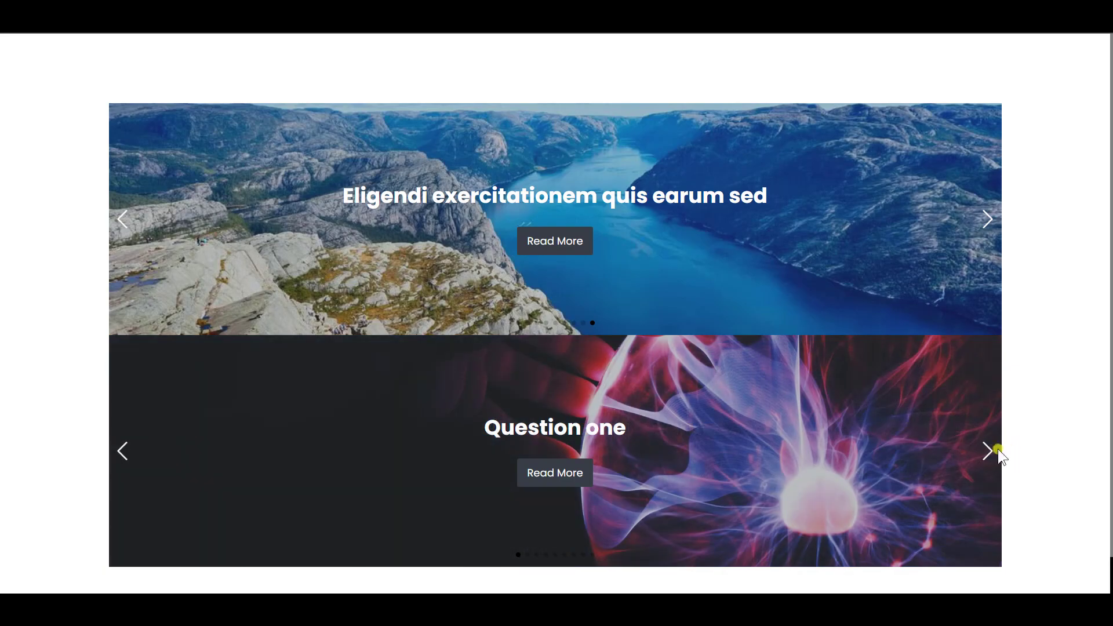
click(988, 452)
click(987, 452)
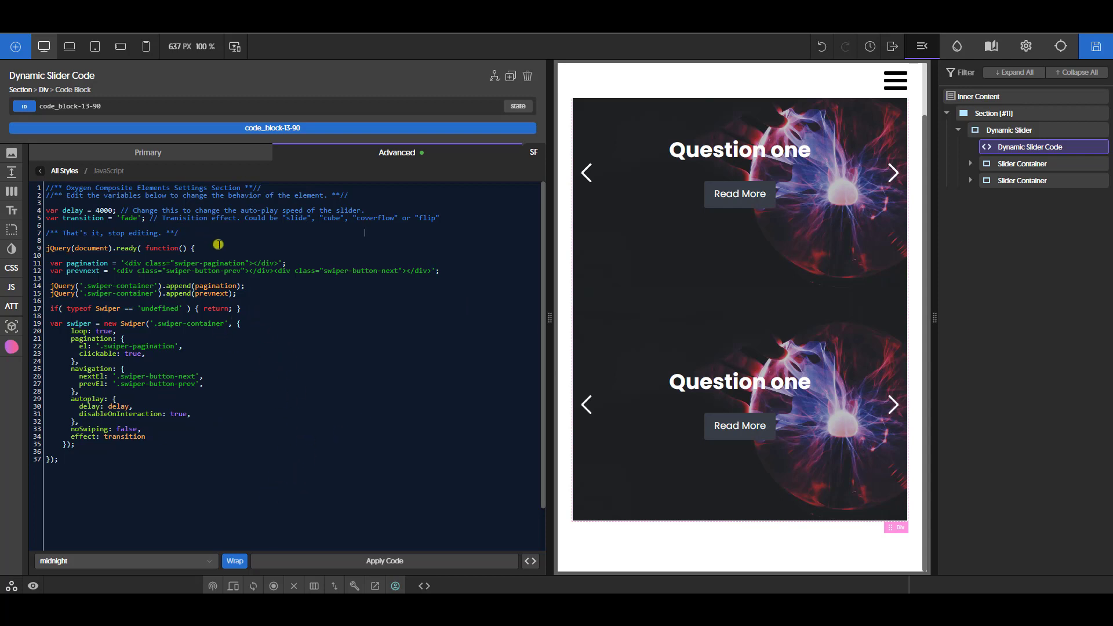
- Examine the jQuery lines that append the pagination and the previous/next arrows to .swiper-container
drag(251, 292, 48, 286)
click(286, 300)
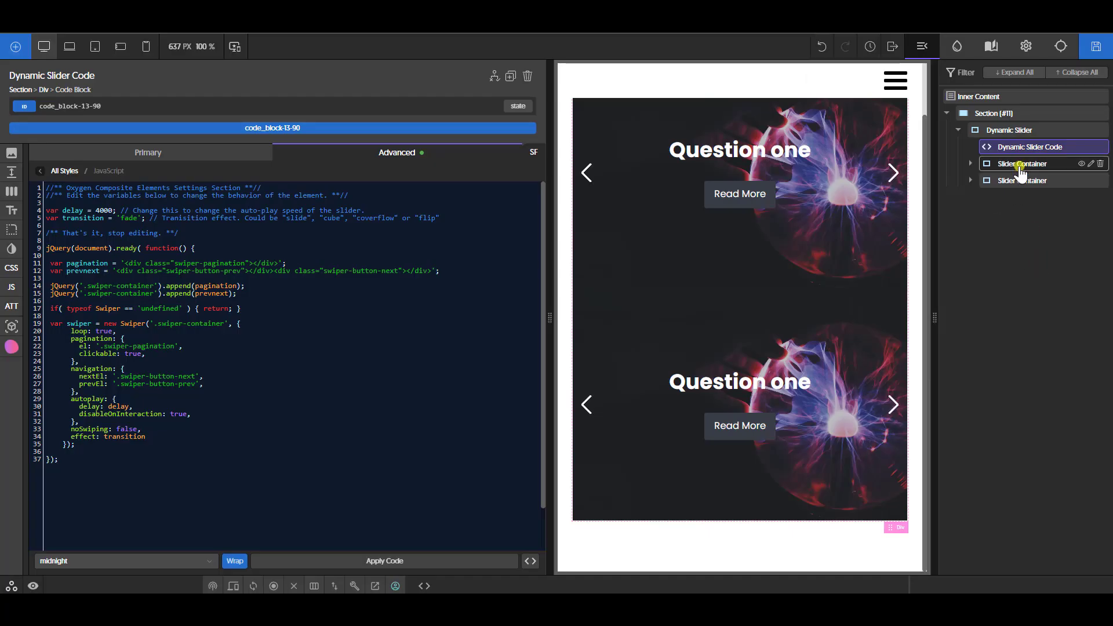
- Review both Slider Container elements under Dynamic Slider, including the classes they share
click(1017, 165)
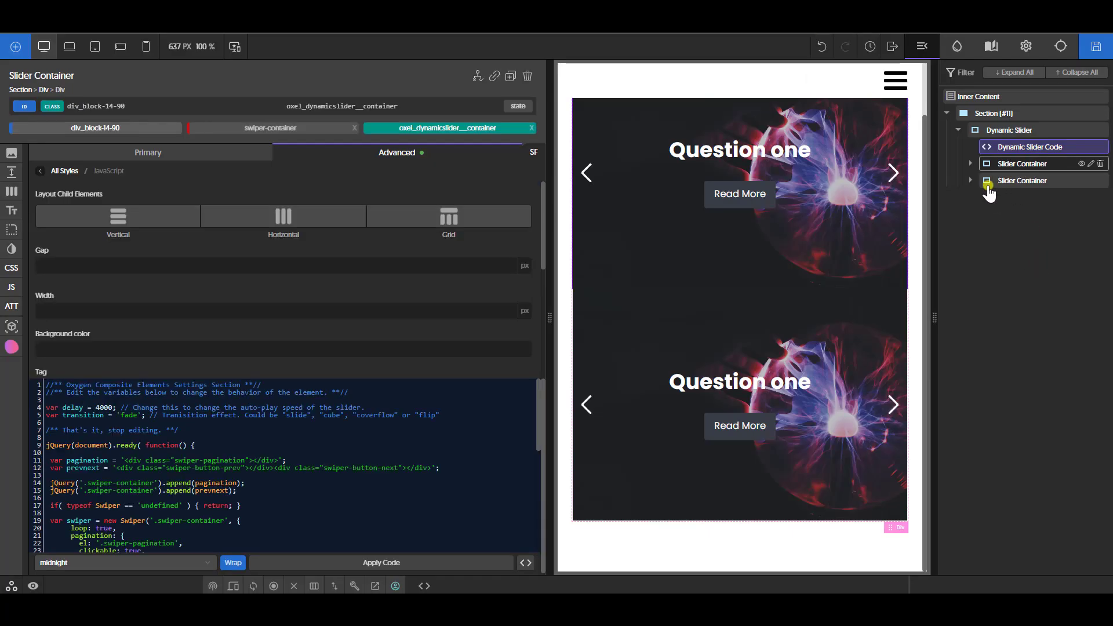
click(973, 180)
click(1006, 181)
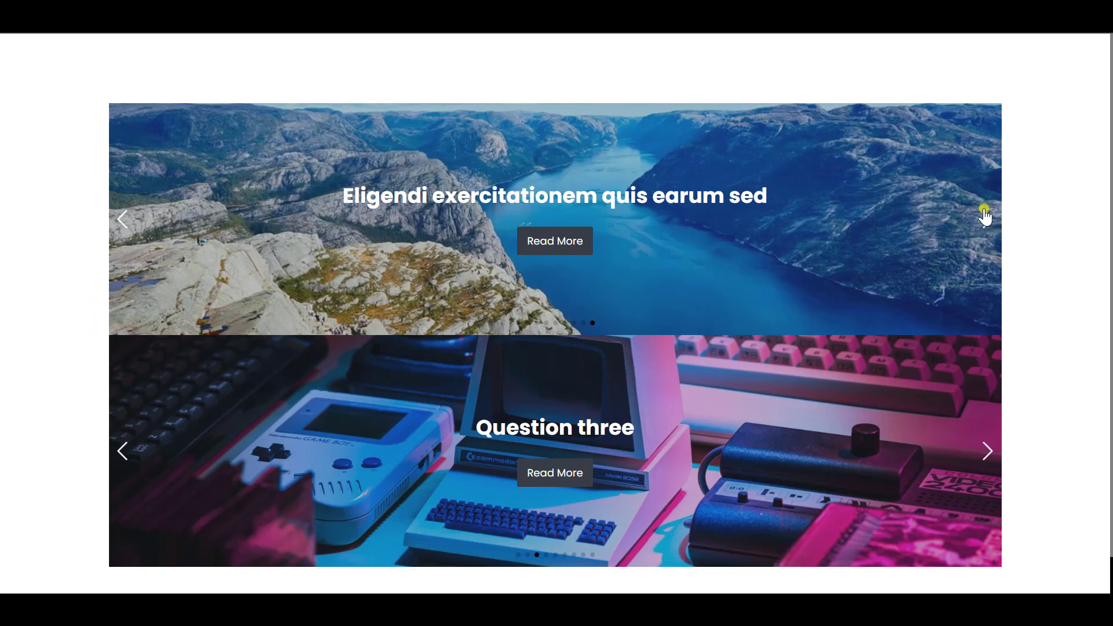
- Inspect the upper slider's next arrow on the front-end page and select its .swiper-button-next element in the developer tools
right_click(986, 218)
click(947, 454)
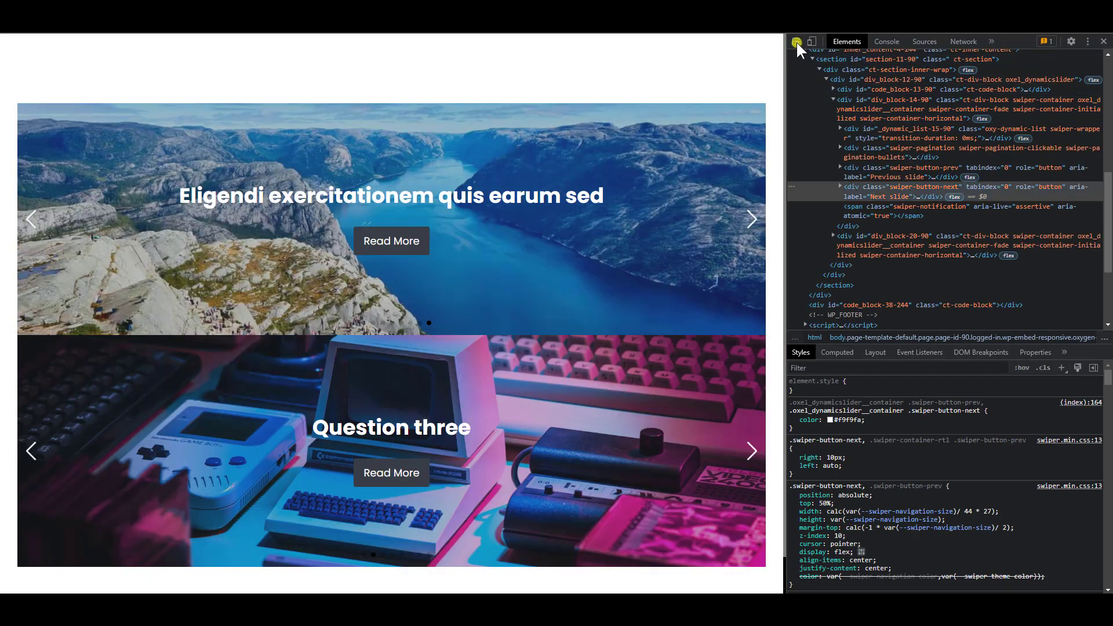
click(796, 41)
click(750, 218)
click(871, 196)
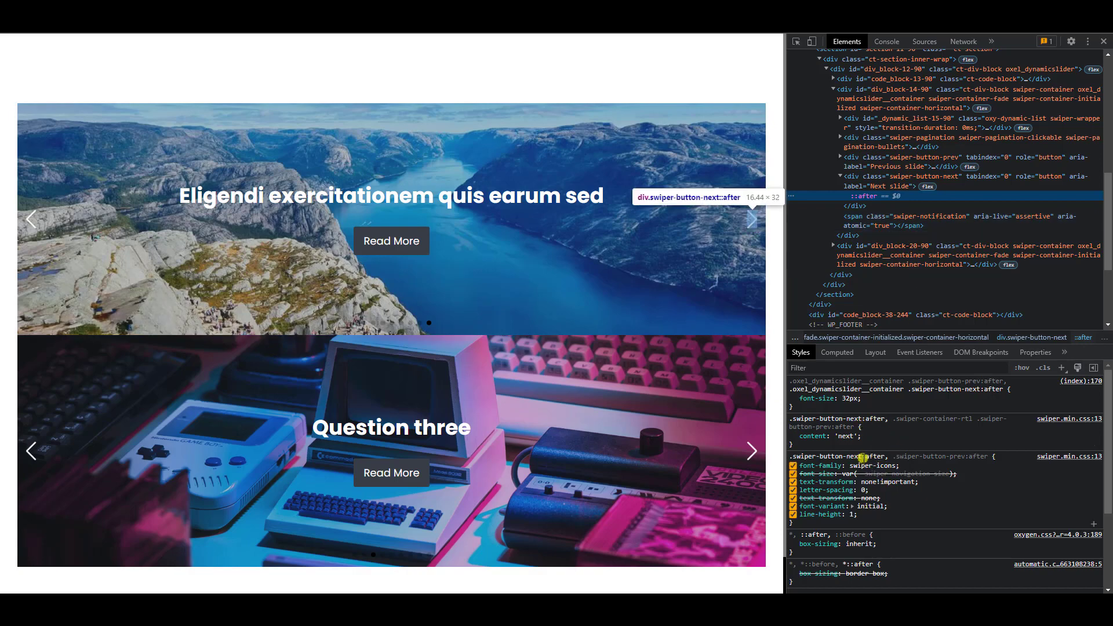
key(Up)
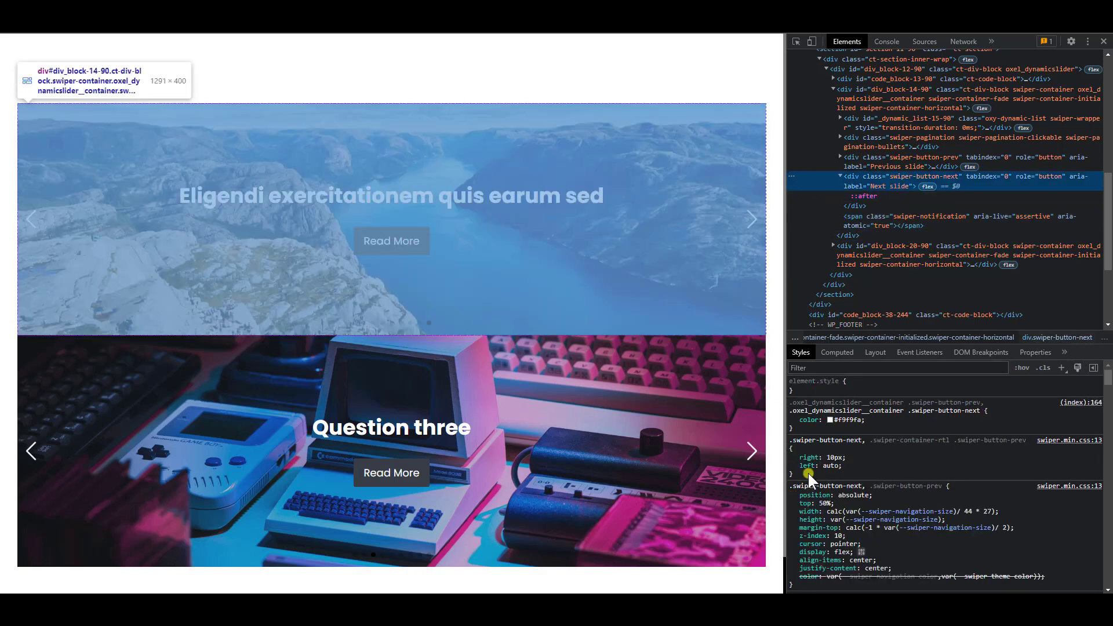
- Set the color of the .swiper-button-prev and .swiper-button-next rule to #000000 in the inspected styles
click(830, 419)
drag(905, 257, 974, 313)
click(920, 452)
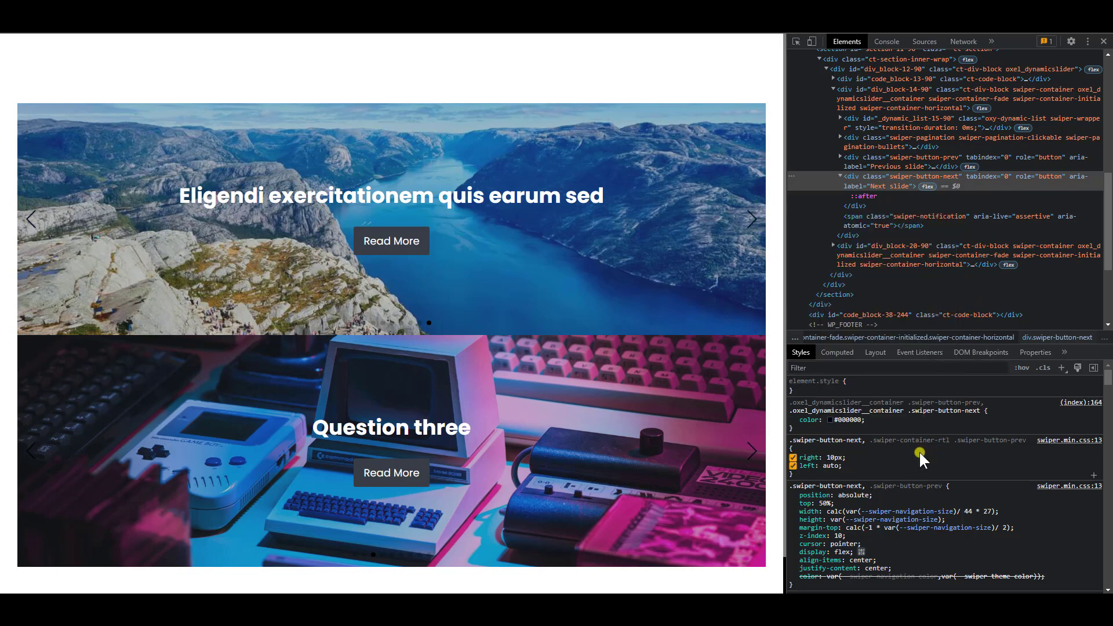
- Set the top property of the shared arrow rule from swiper.min.css to auto and start a new declaration below it
click(827, 503)
text(auto)
key(Tab)
click(859, 502)
click(856, 499)
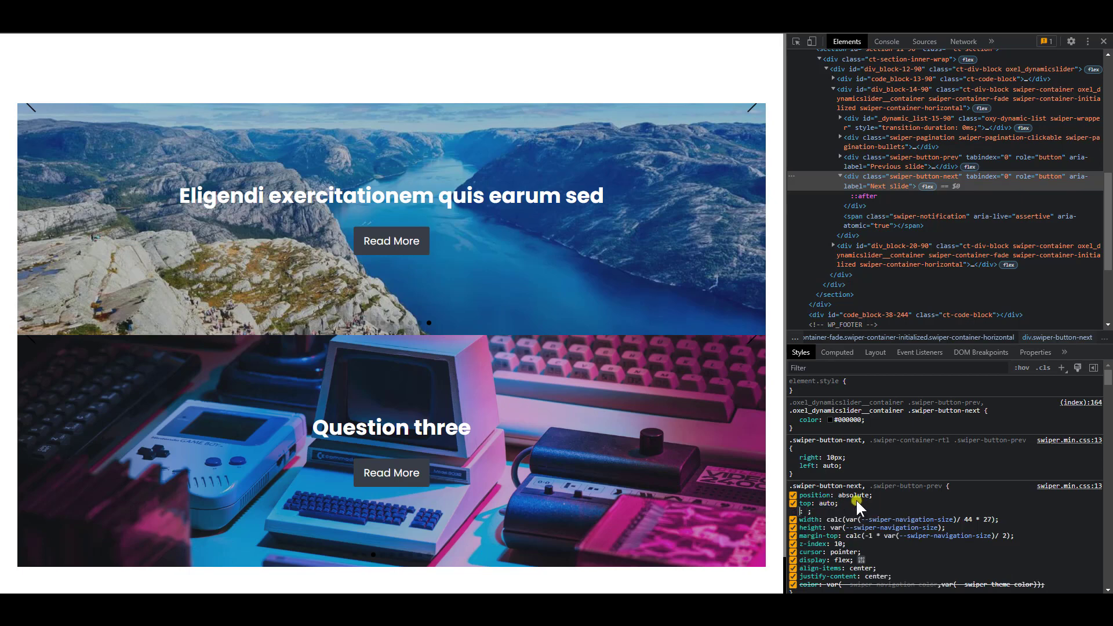
- Add bottom: 100% to the shared arrow rule and close the developer tools
text(bottom)
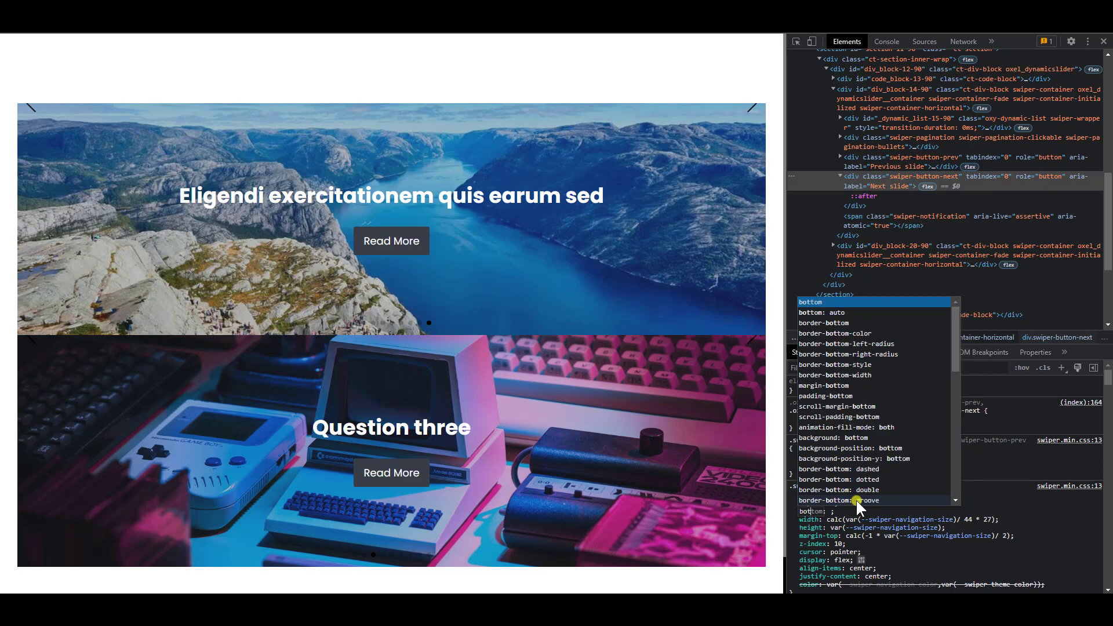
key(Tab)
text(10)
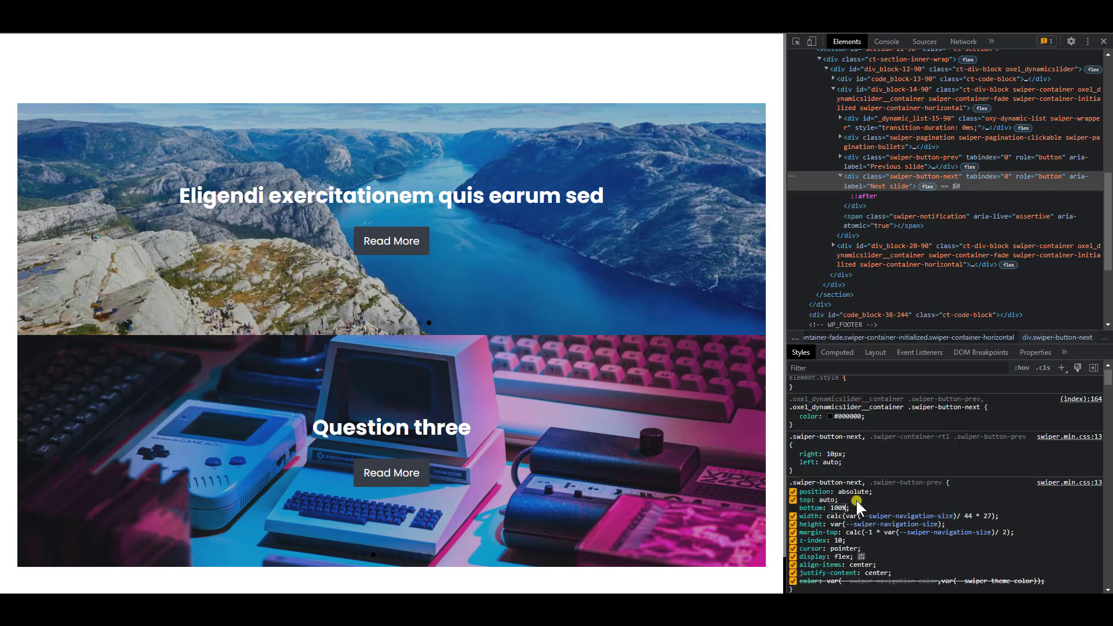
text(0%)
key(Return)
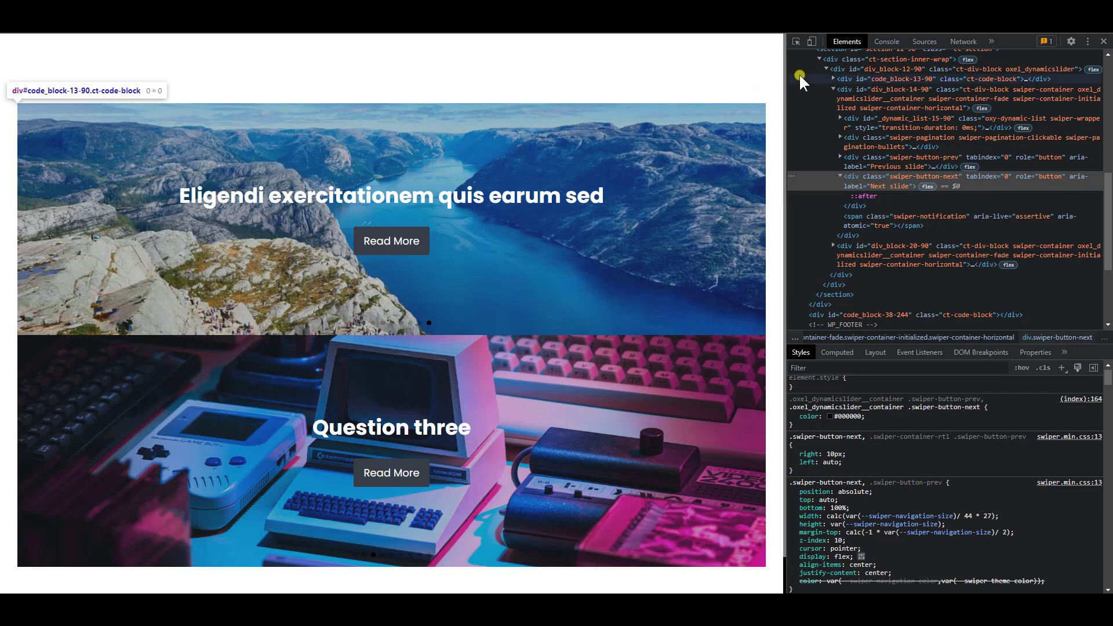
key(F12)
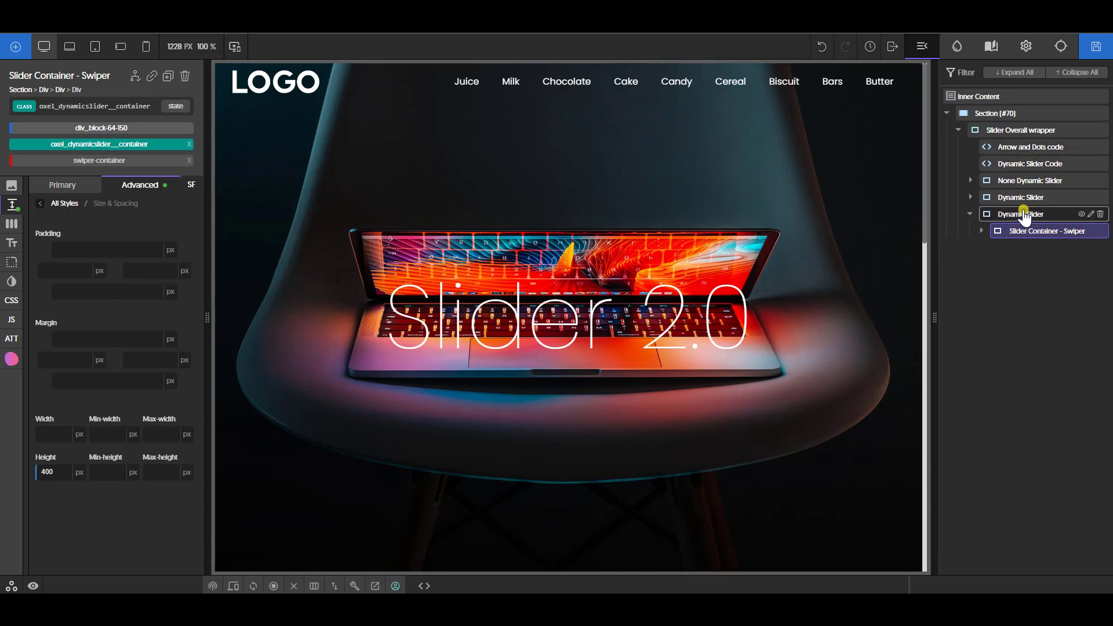
- Open the JavaScript of the Arrow and Dots code block on the Slider 2.0 page in the enlarged editor
click(1020, 148)
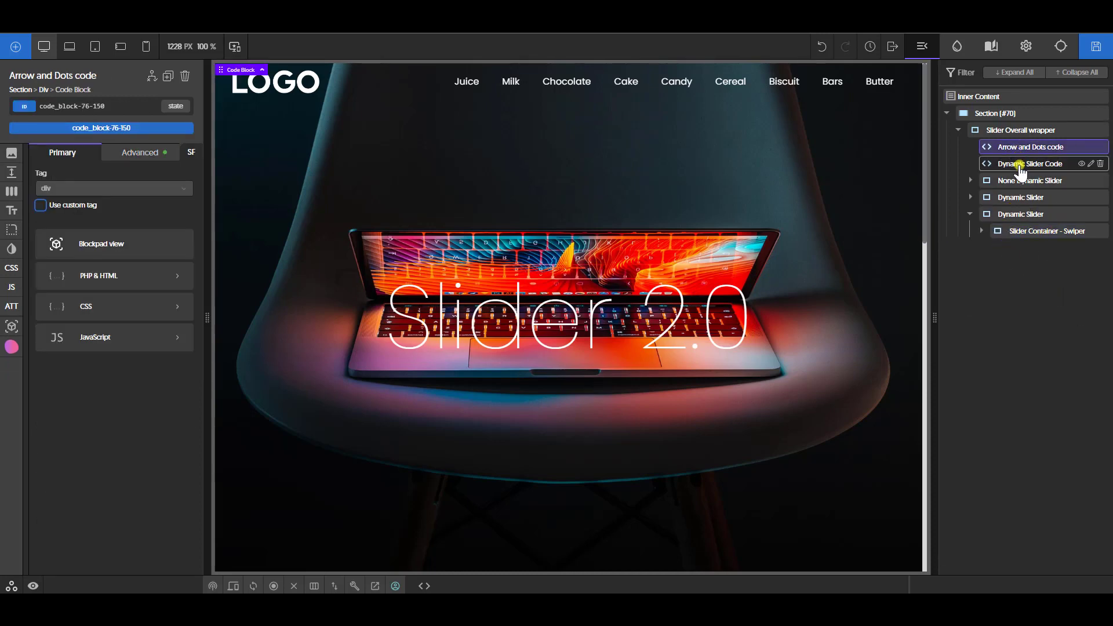
click(1020, 167)
click(1020, 149)
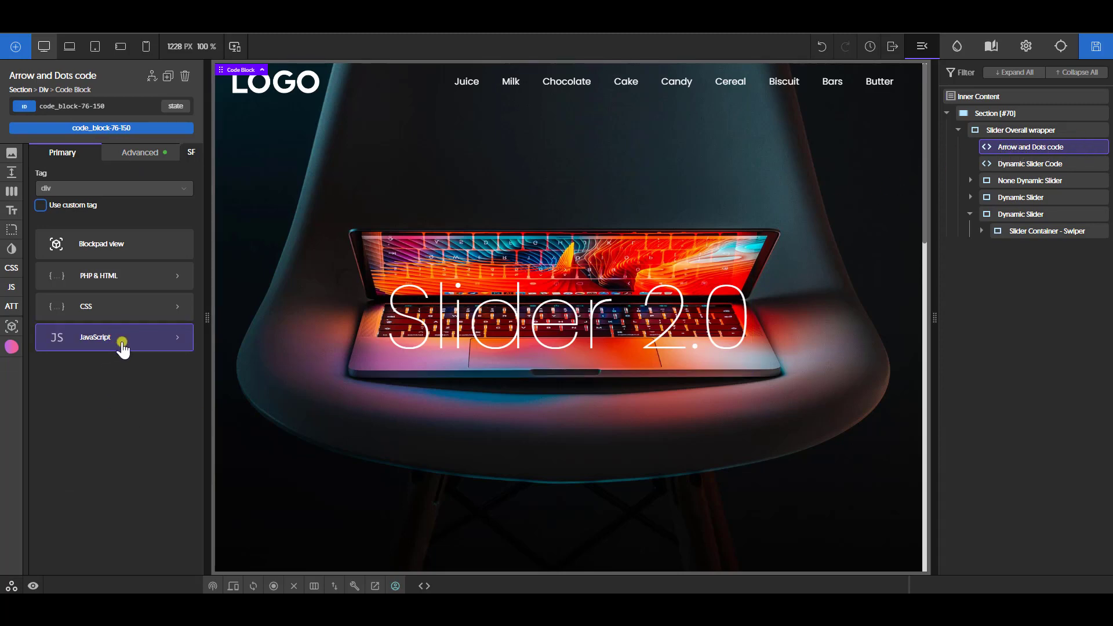
click(120, 337)
click(184, 561)
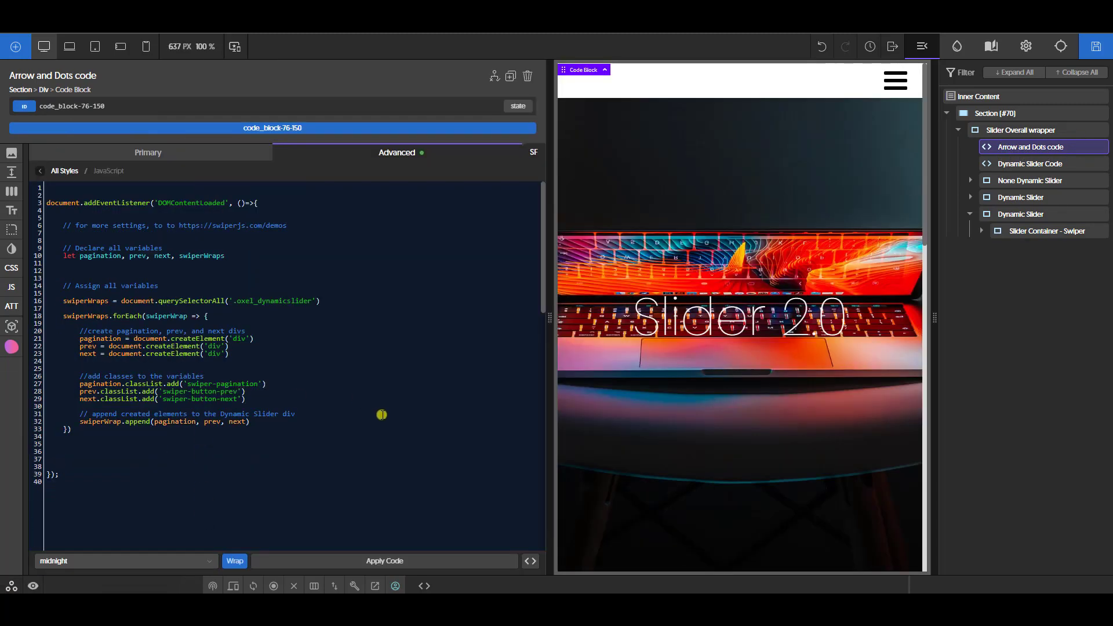
- Read through the Arrow and Dots script, from the forEach loop that creates the navigation elements to the visibility functions
scroll(380, 452, down, 10)
scroll(391, 468, up, 10)
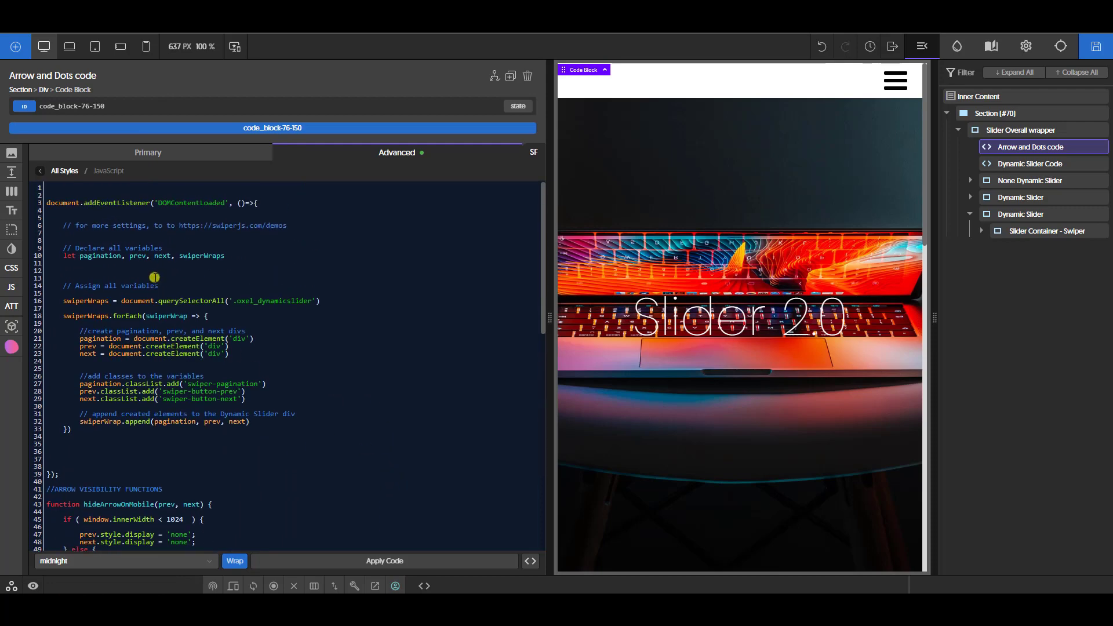
scroll(267, 414, down, 5)
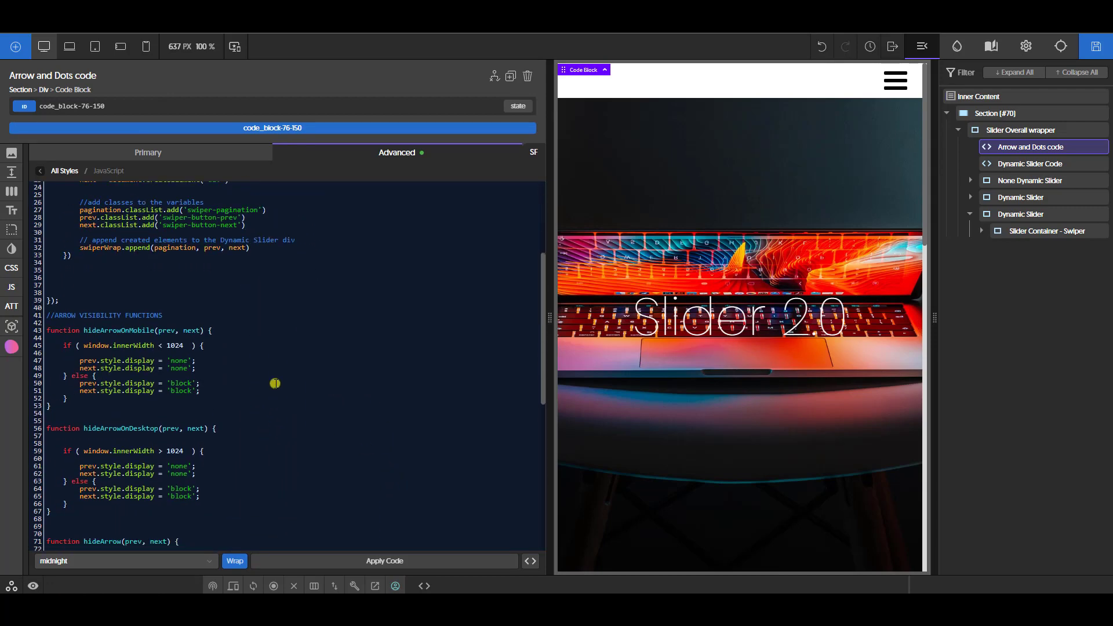
scroll(217, 357, down, 3)
scroll(213, 471, down, 3)
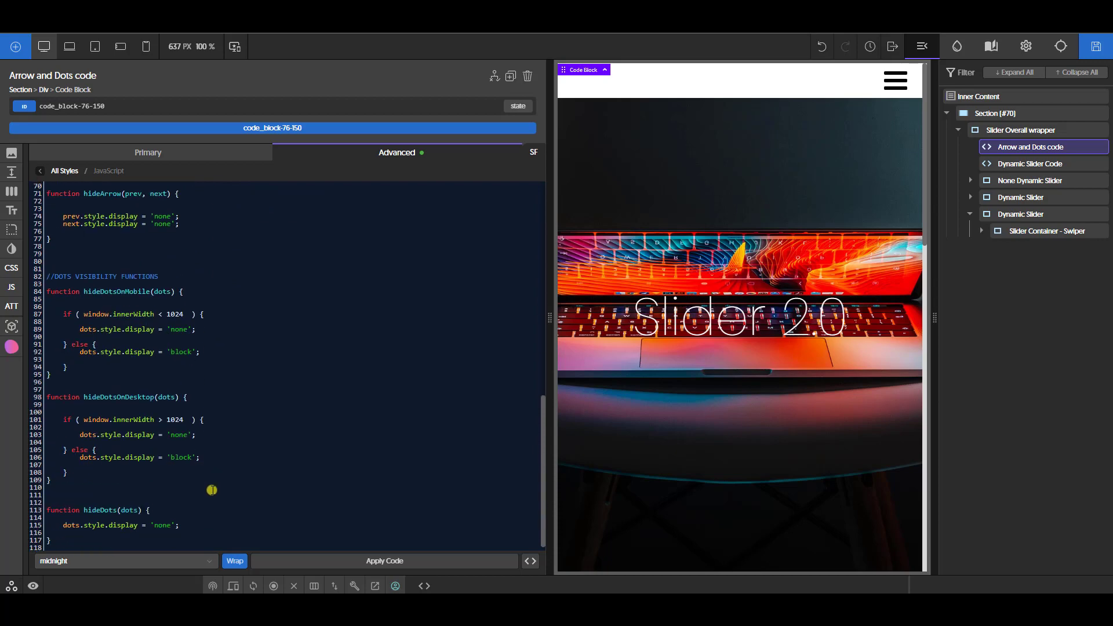
- Examine the functions that hide arrows and dots on mobile, on desktop or entirely, including their parameters and 1024 breakpoint
scroll(210, 492, up, 4)
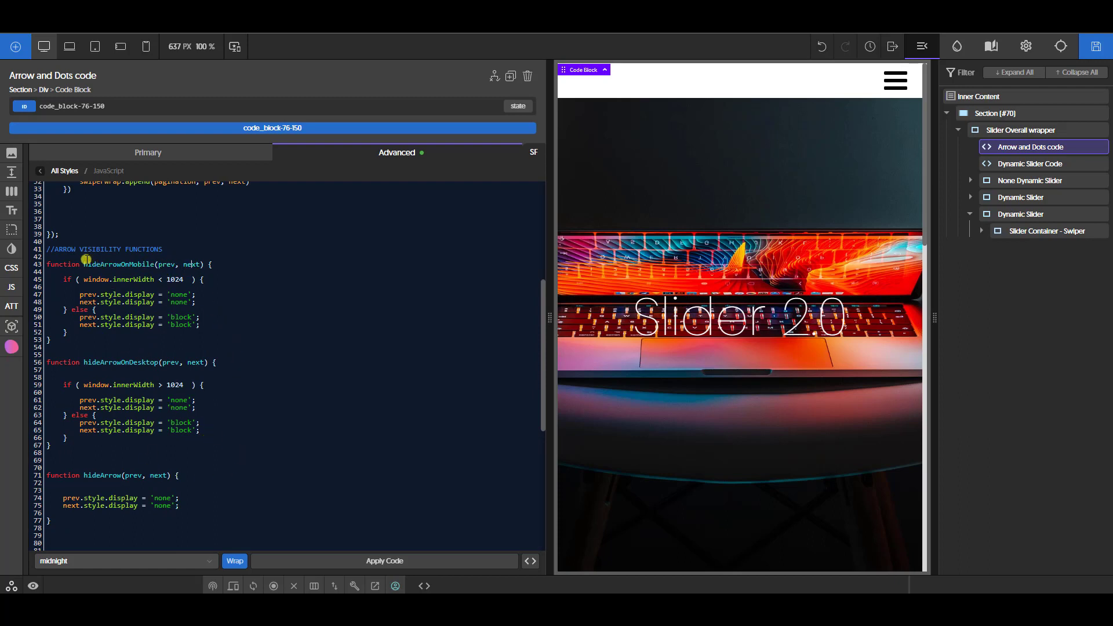
scroll(119, 290, down, 1)
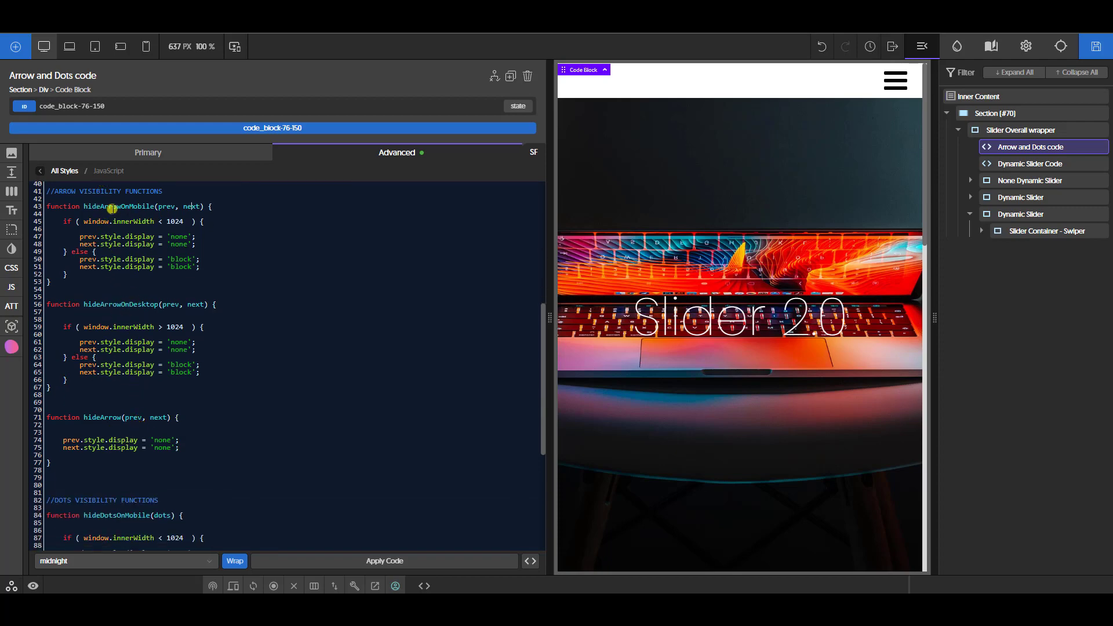
scroll(197, 452, down, 3)
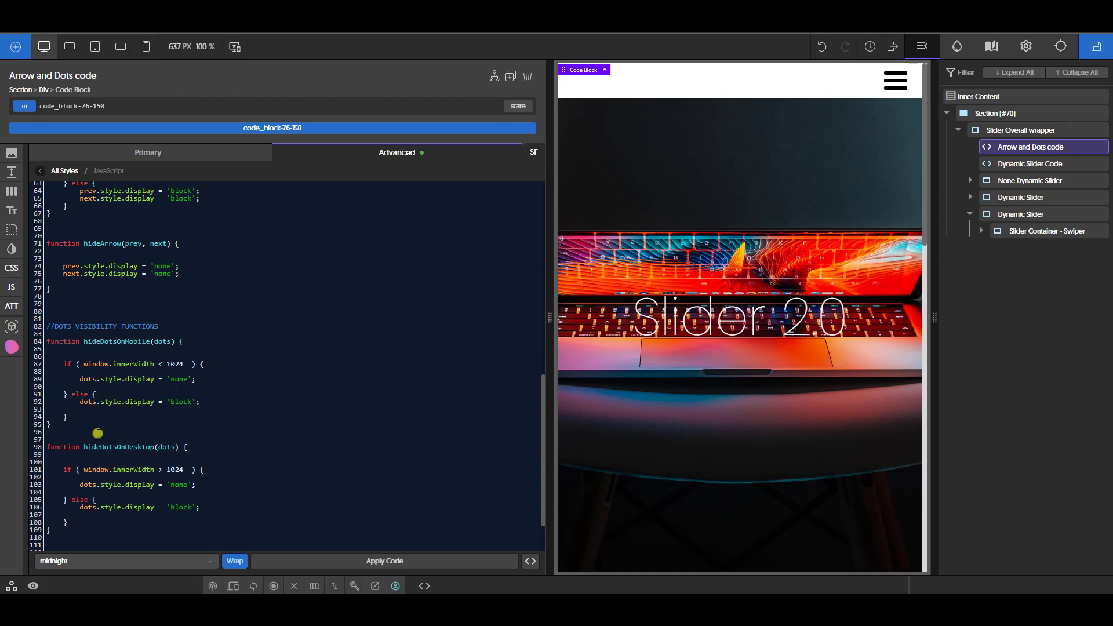
scroll(174, 446, up, 4)
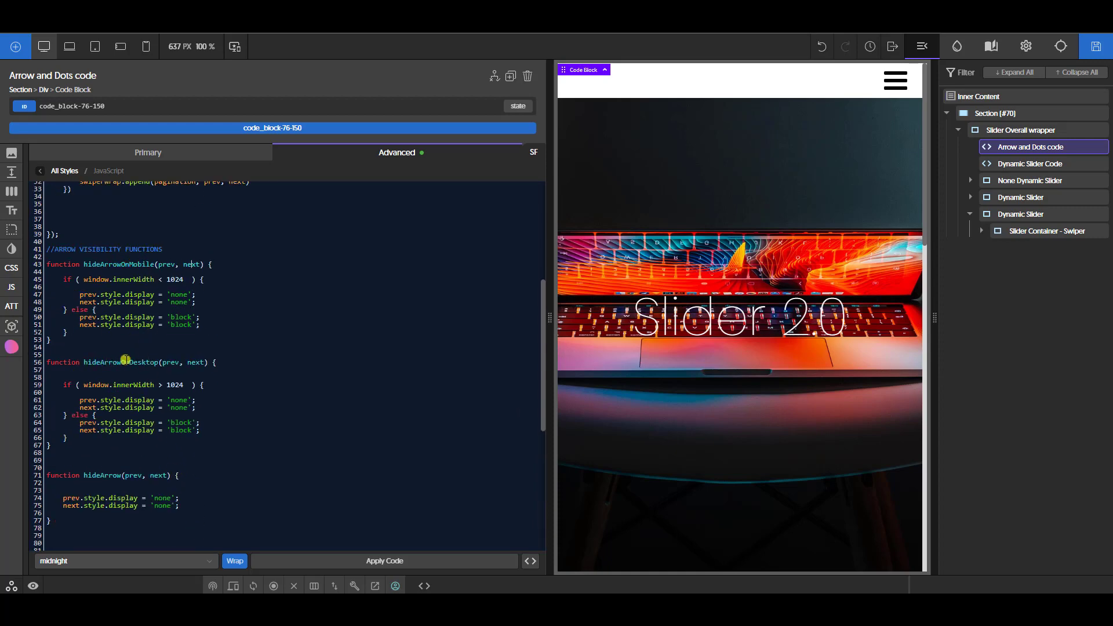
scroll(162, 361, down, 2)
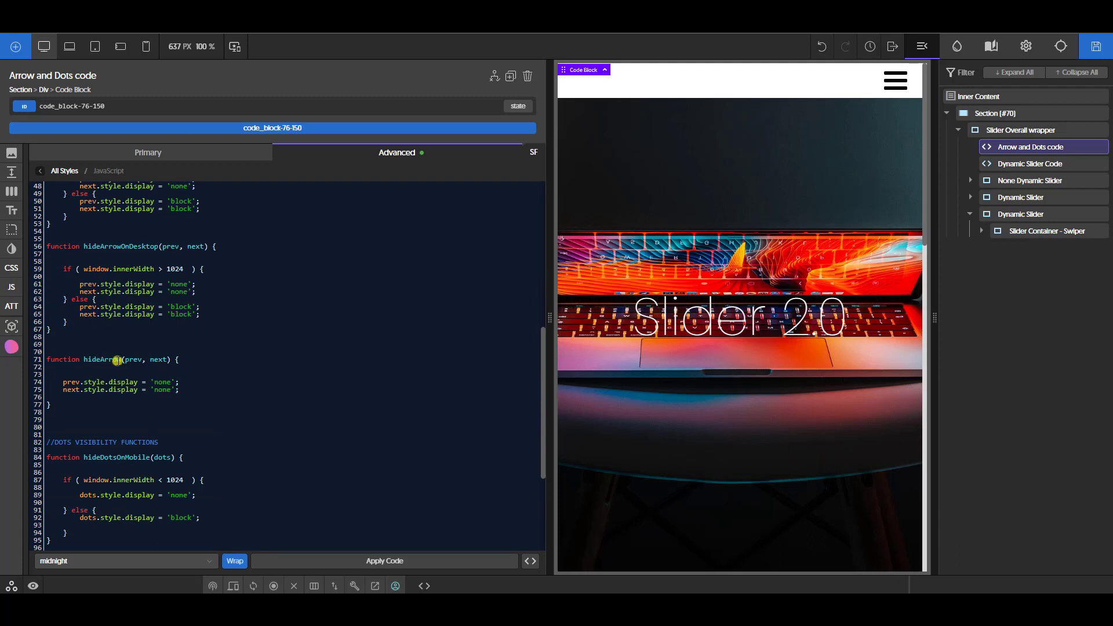
scroll(145, 482, down, 3)
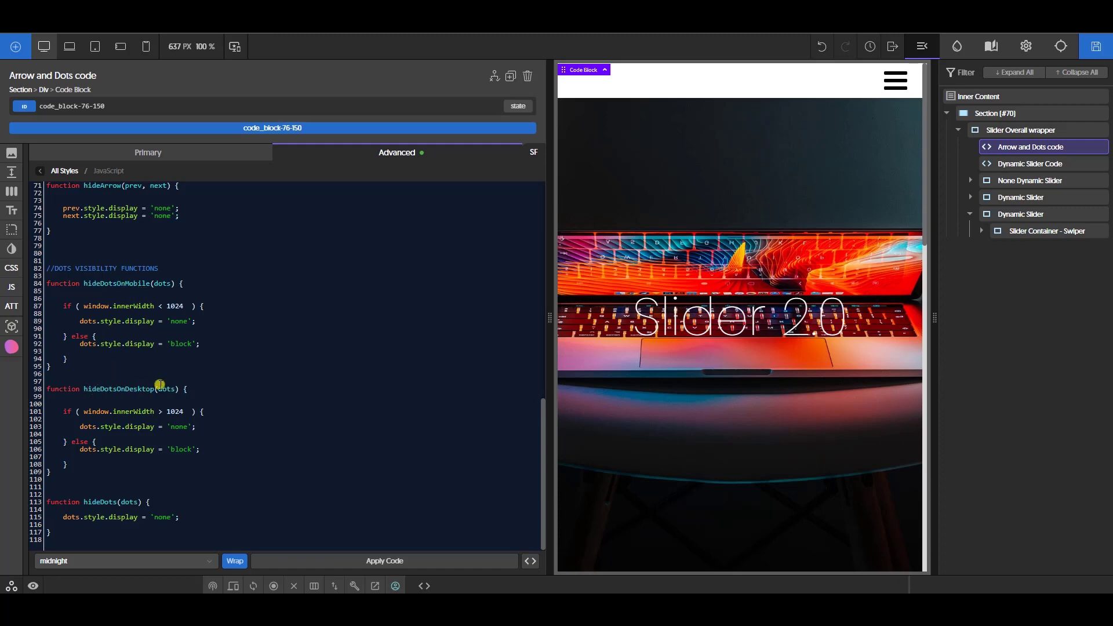
scroll(139, 505, up, 9)
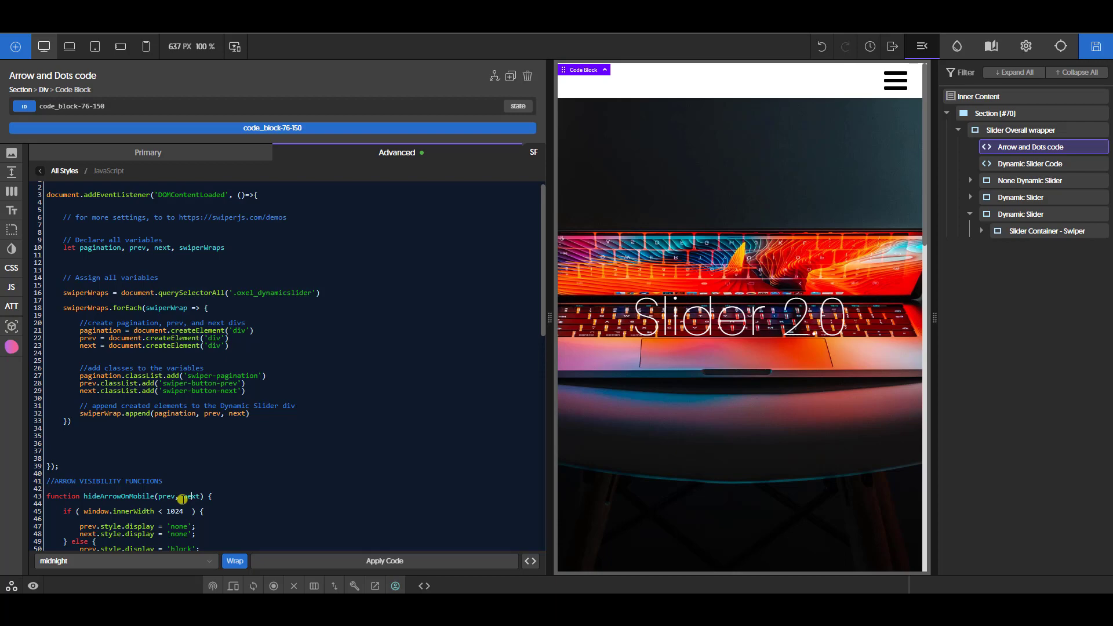
- Open the Arrow and Dots code block's CSS and examine the general arrow and navigation bullet styles
click(197, 153)
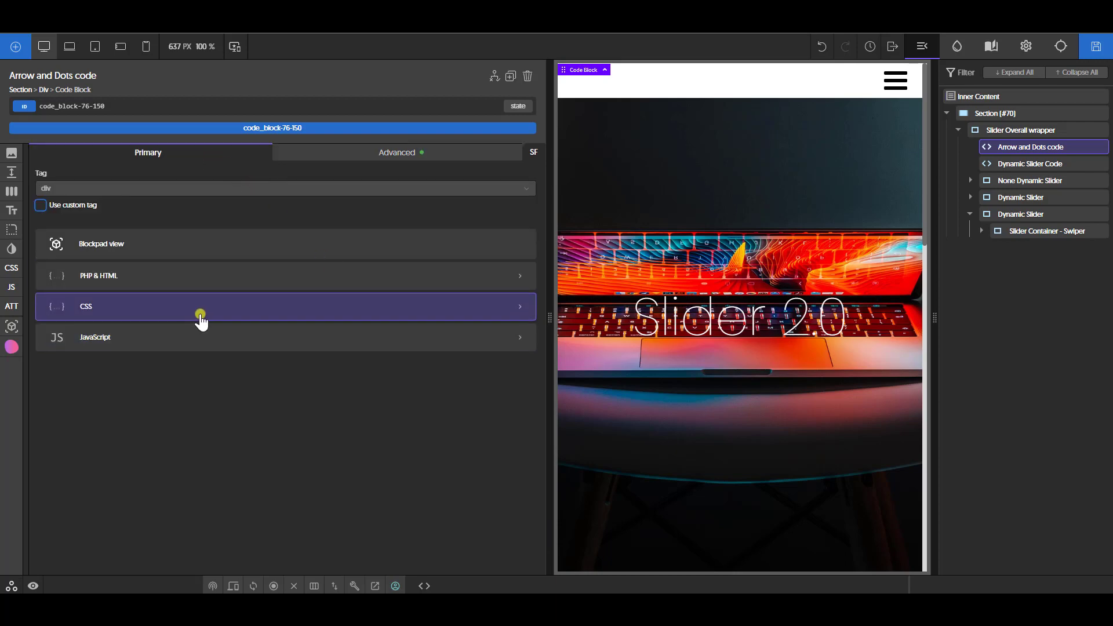
click(201, 316)
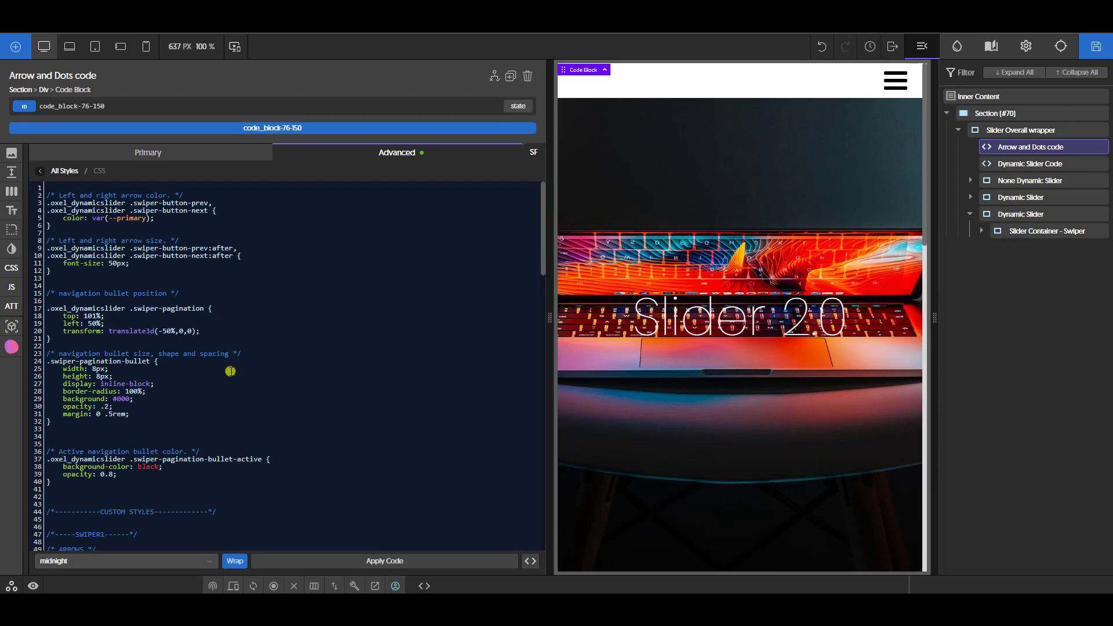
scroll(174, 395, down, 2)
scroll(78, 432, up, 2)
drag(69, 481, 17, 267)
click(310, 363)
- Examine the custom CSS sections for #swiper1, #swiper2 and #swiper3, comparing their arrow, dot and slide rules with the general styles
scroll(273, 405, down, 5)
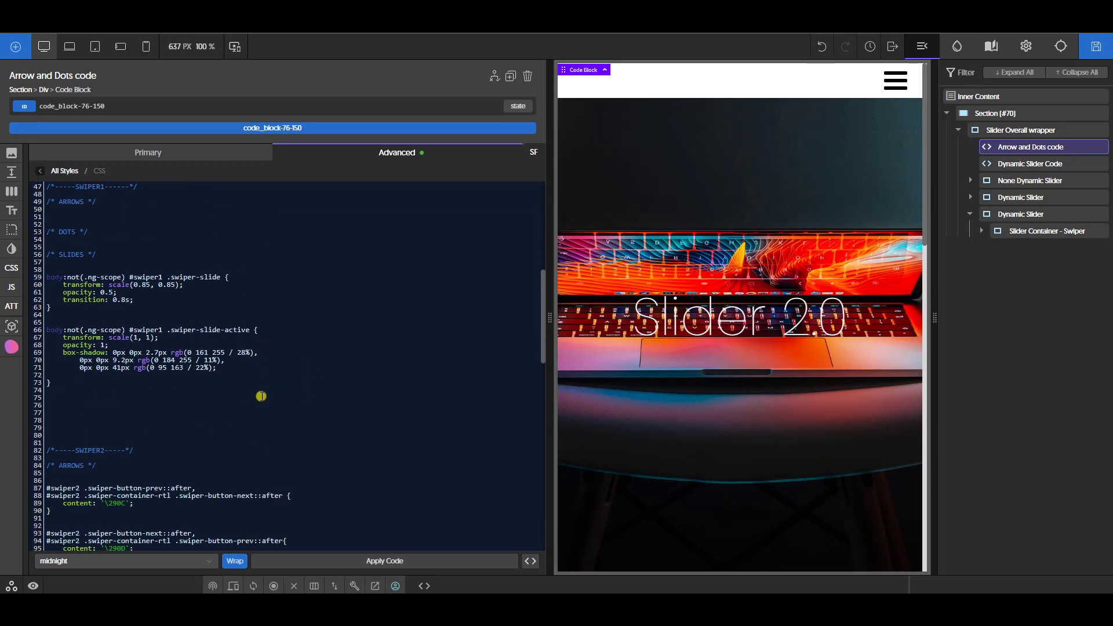
scroll(183, 402, down, 8)
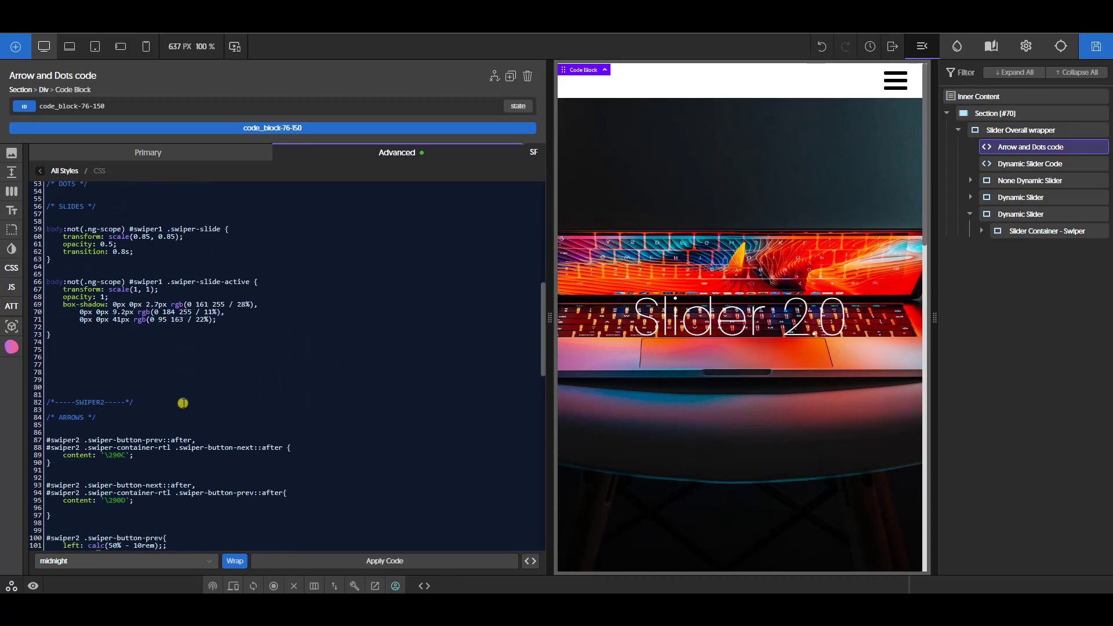
scroll(169, 429, up, 2)
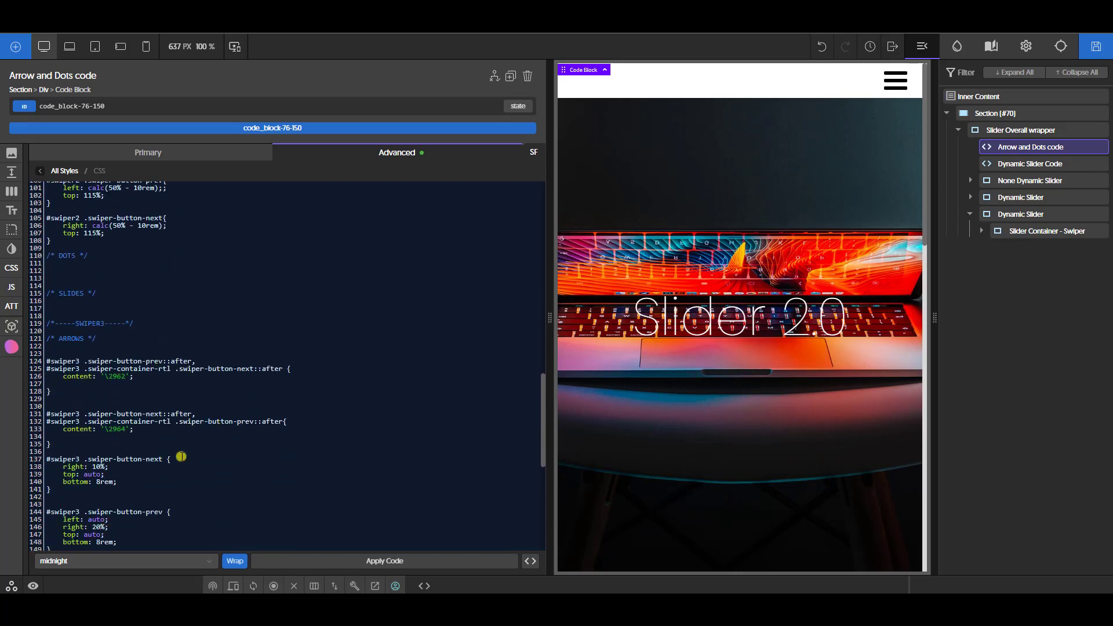
scroll(182, 431, up, 8)
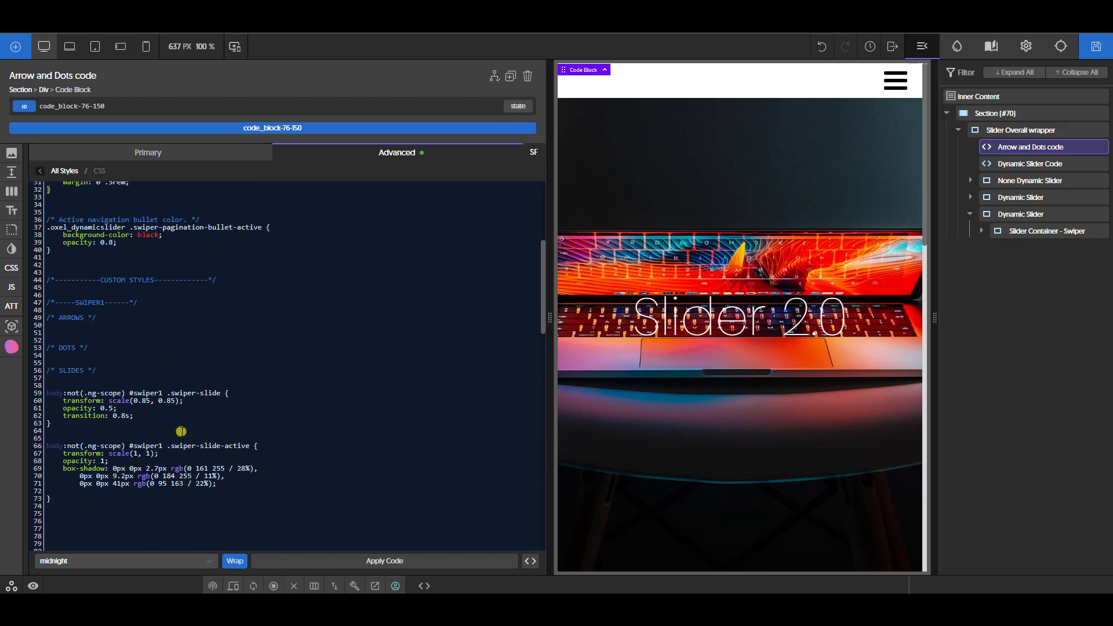
click(105, 325)
scroll(160, 396, down, 6)
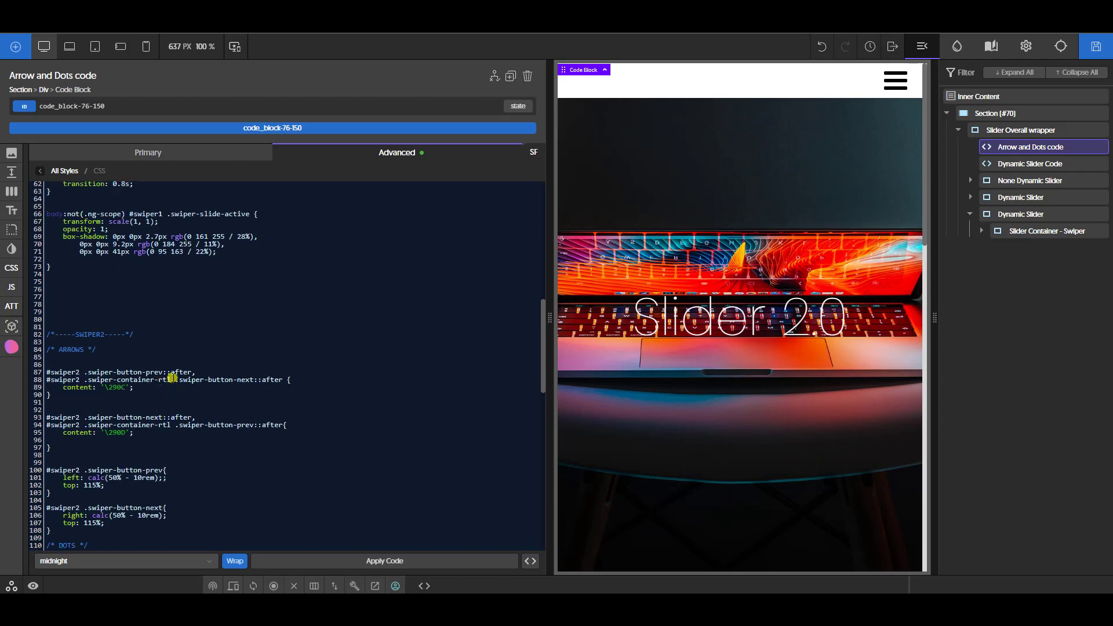
scroll(172, 378, down, 2)
scroll(173, 380, up, 14)
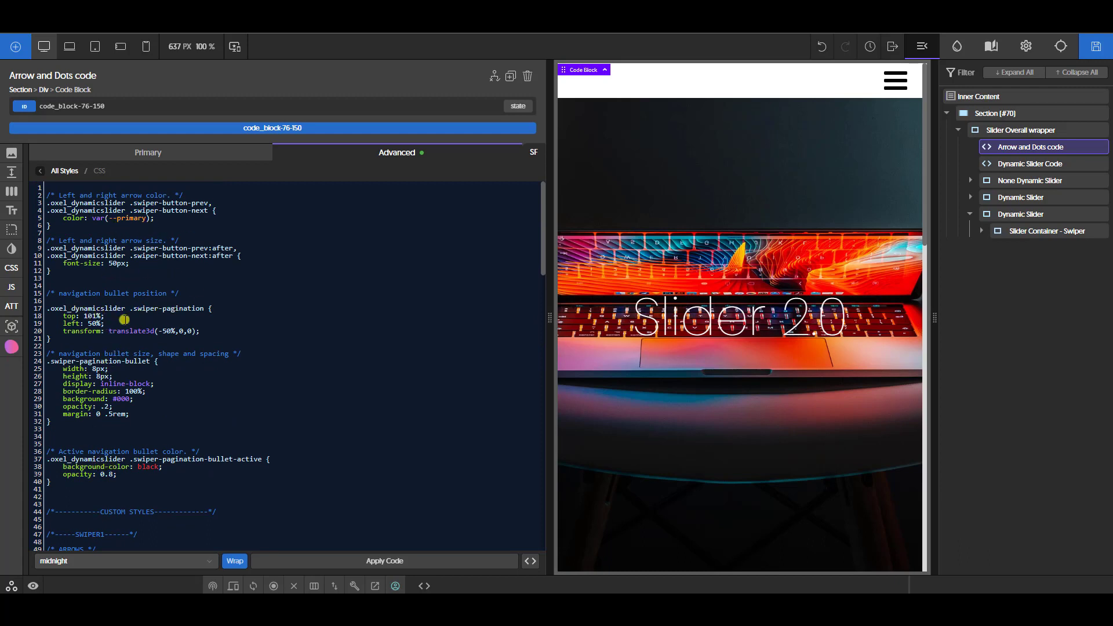
scroll(182, 421, down, 8)
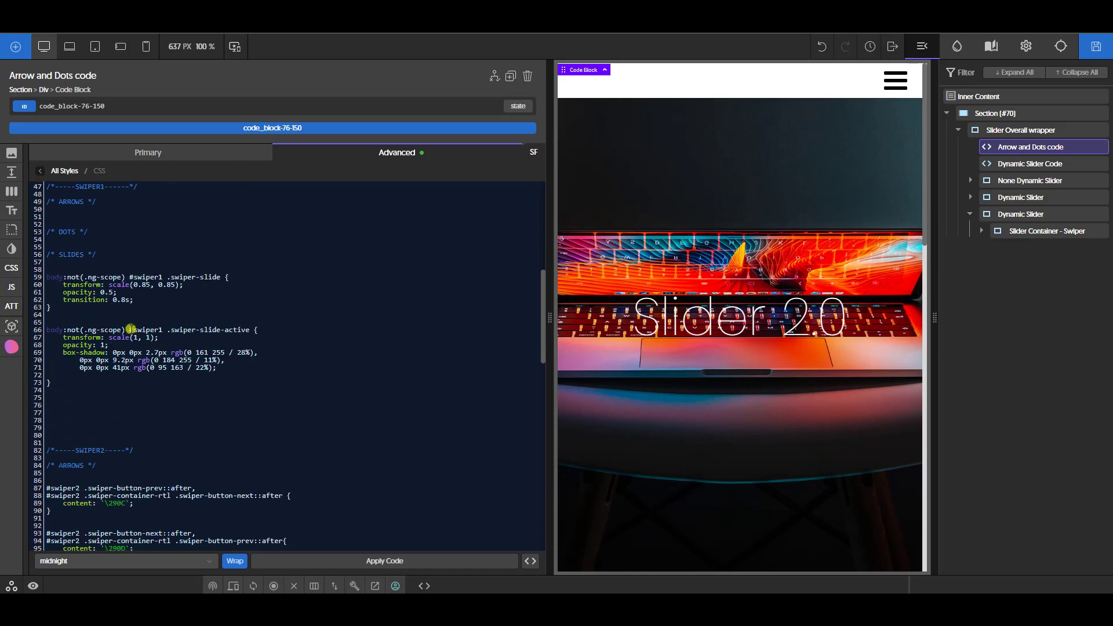
scroll(134, 404, down, 2)
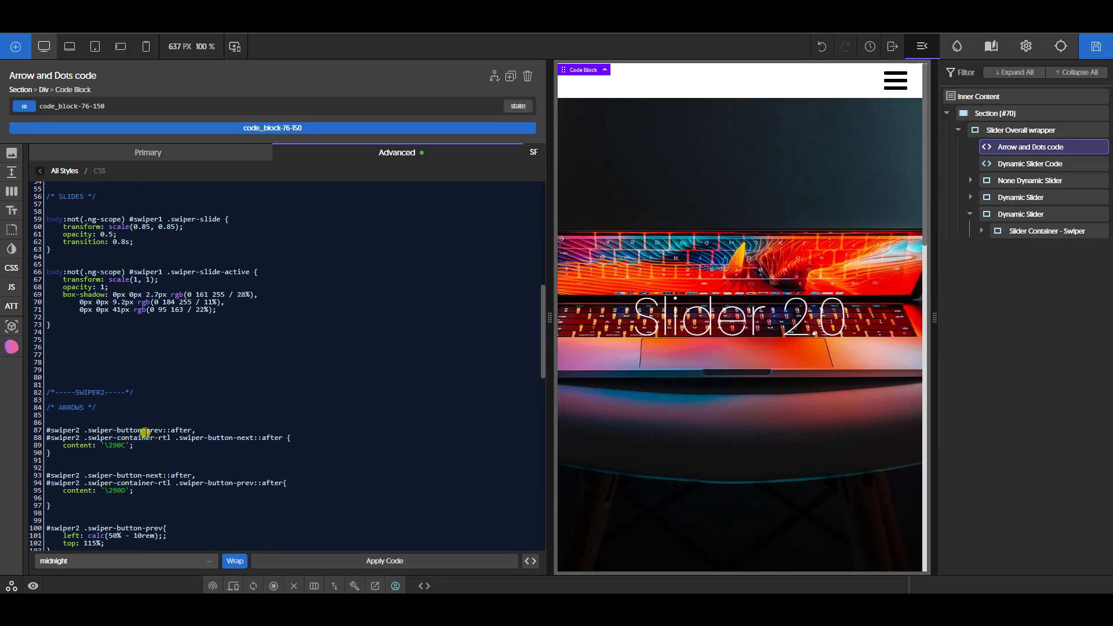
scroll(153, 421, down, 10)
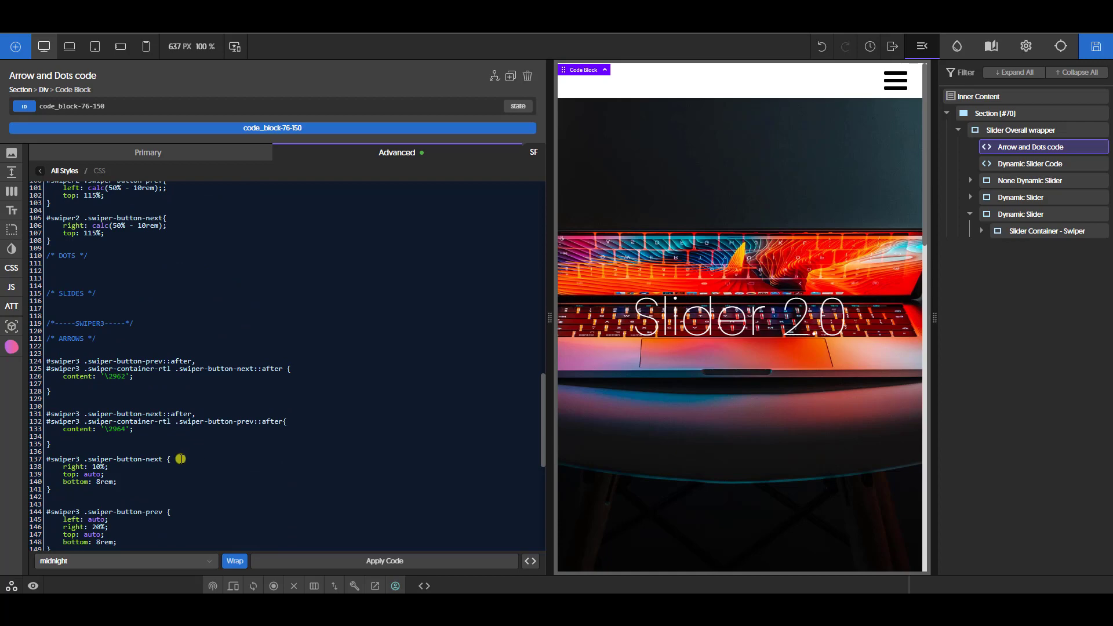
- Examine the #swiper3 CSS section, including its arrow content codes, arrow positions, and the pagination and bullet rules
scroll(172, 468, down, 7)
click(199, 453)
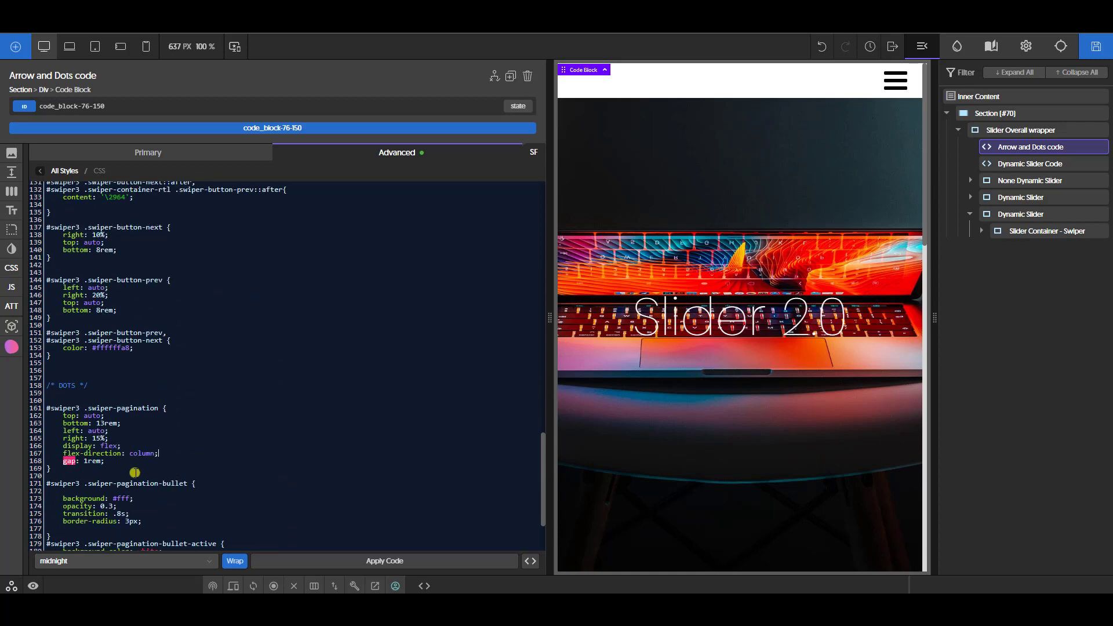
scroll(132, 463, down, 3)
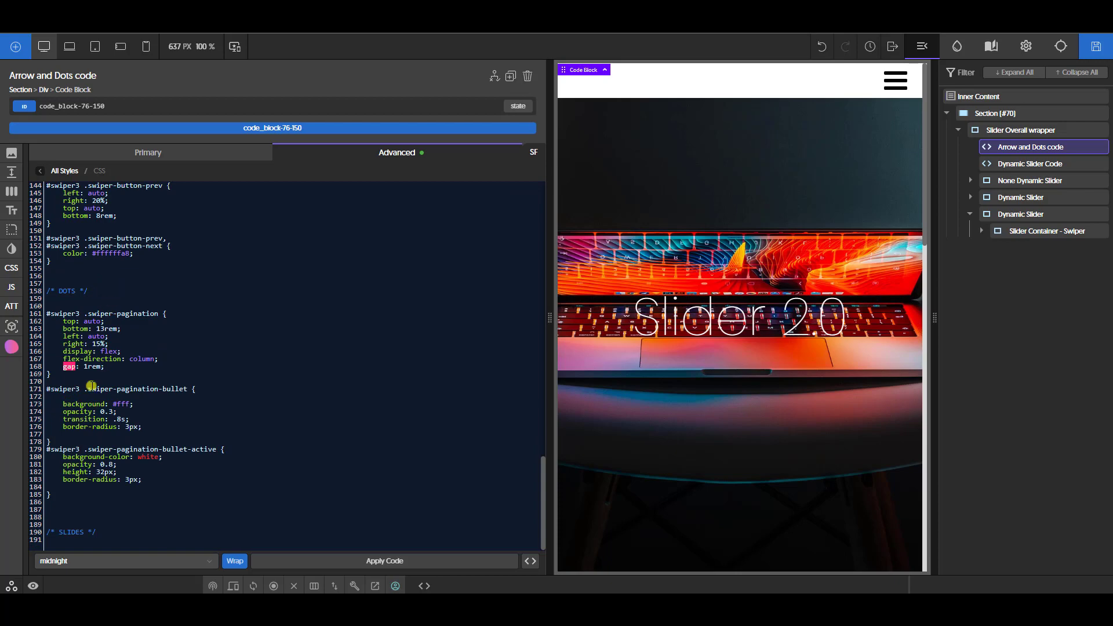
scroll(130, 431, up, 12)
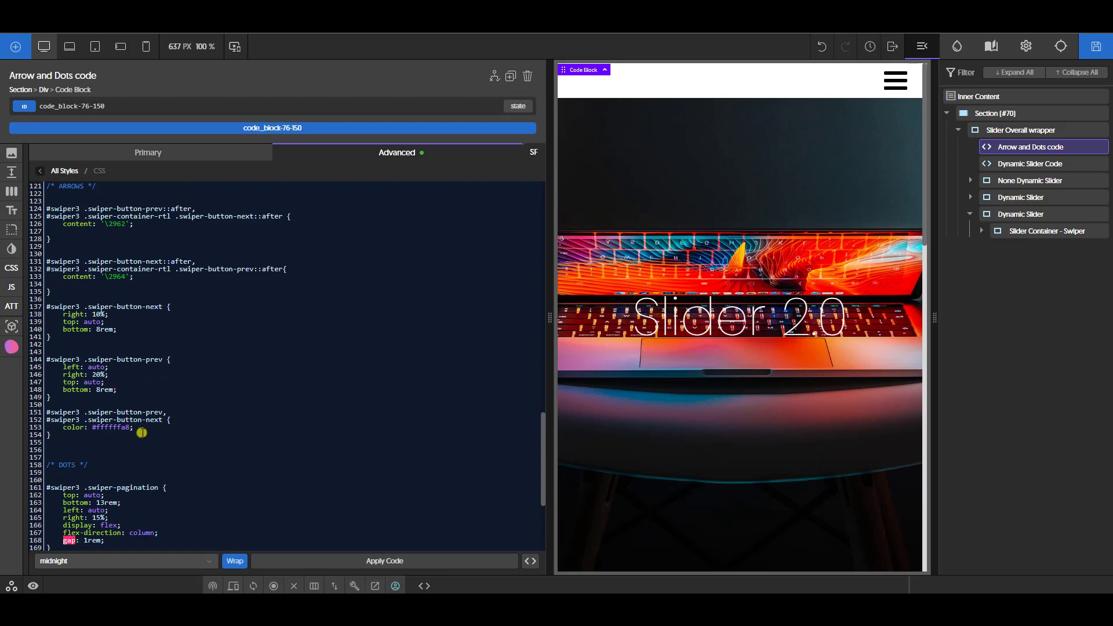
scroll(139, 420, down, 3)
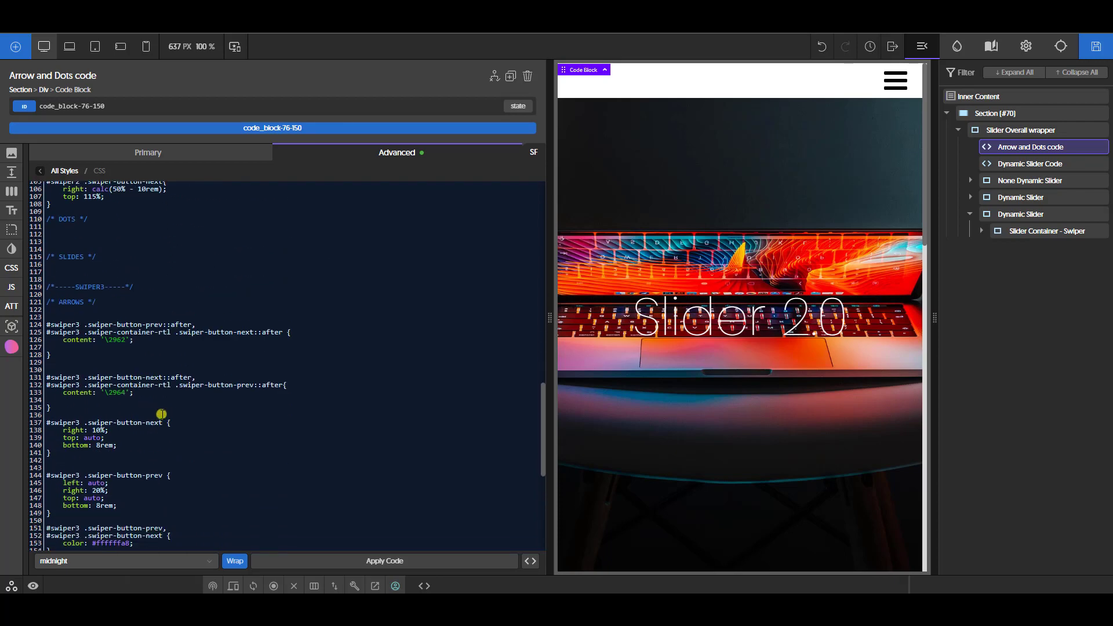
drag(103, 340, 121, 340)
click(109, 391)
click(150, 370)
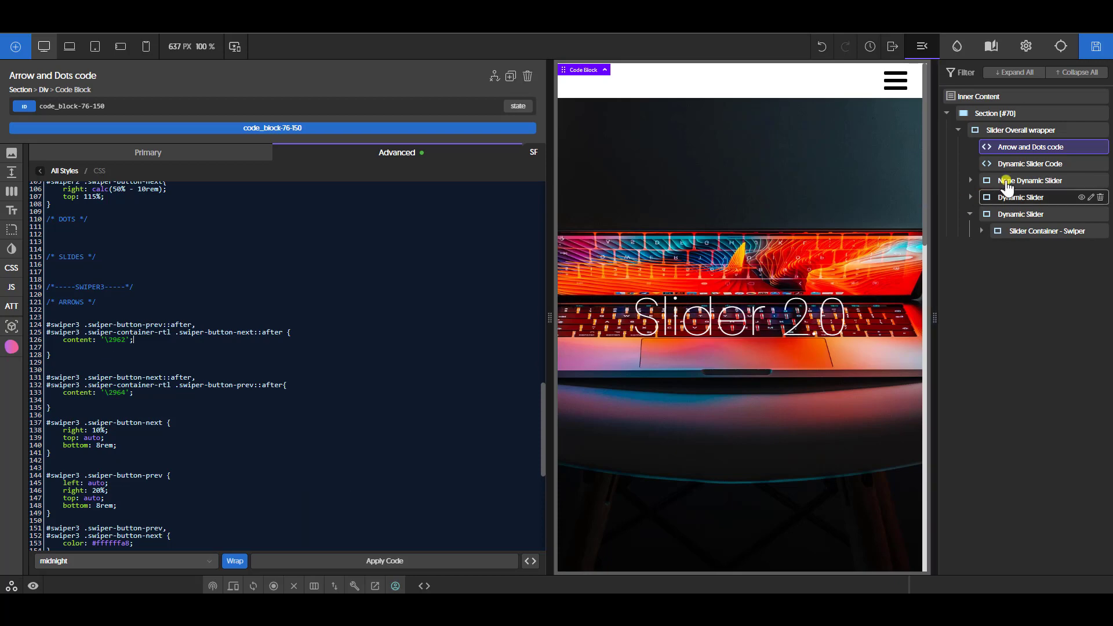
- Open the Dynamic Slider Code block's JavaScript and read the opening comment on slider height, auto height, padding and hiding arrows
click(1029, 167)
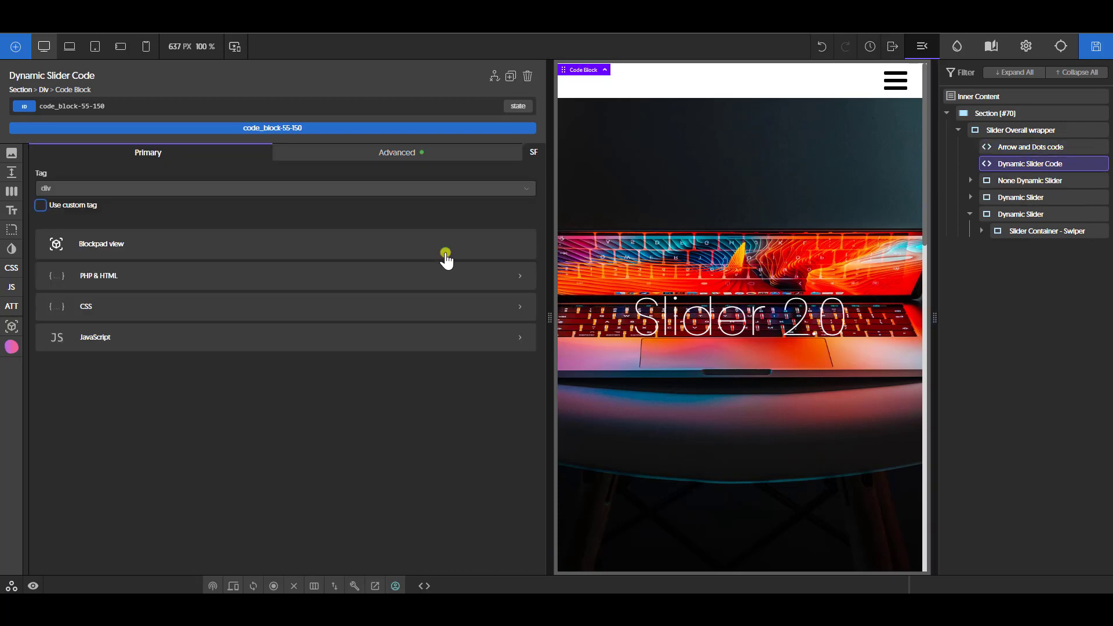
click(229, 338)
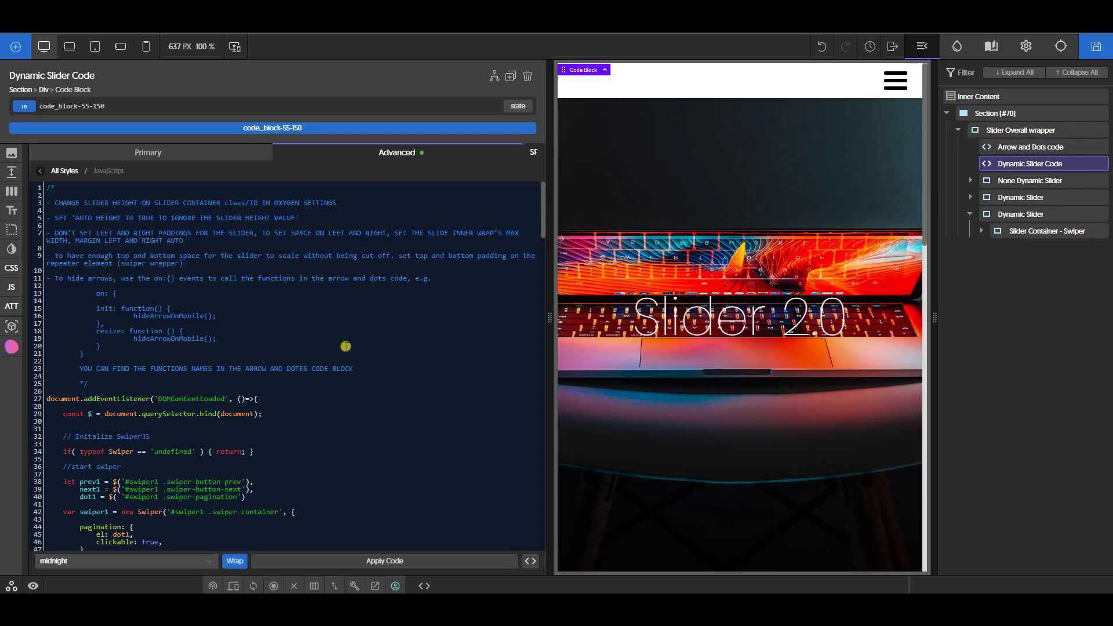
drag(105, 380, 50, 211)
click(141, 202)
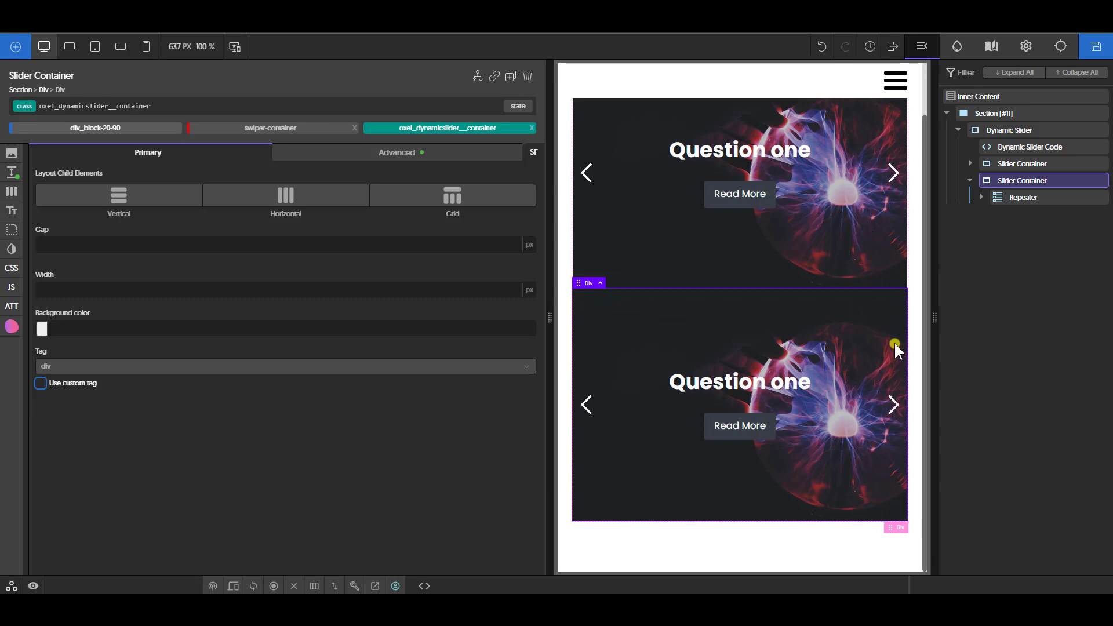
- On the page with Section (#11), delete the duplicate Slider Container and set the remaining container's height to 600 px
click(1101, 180)
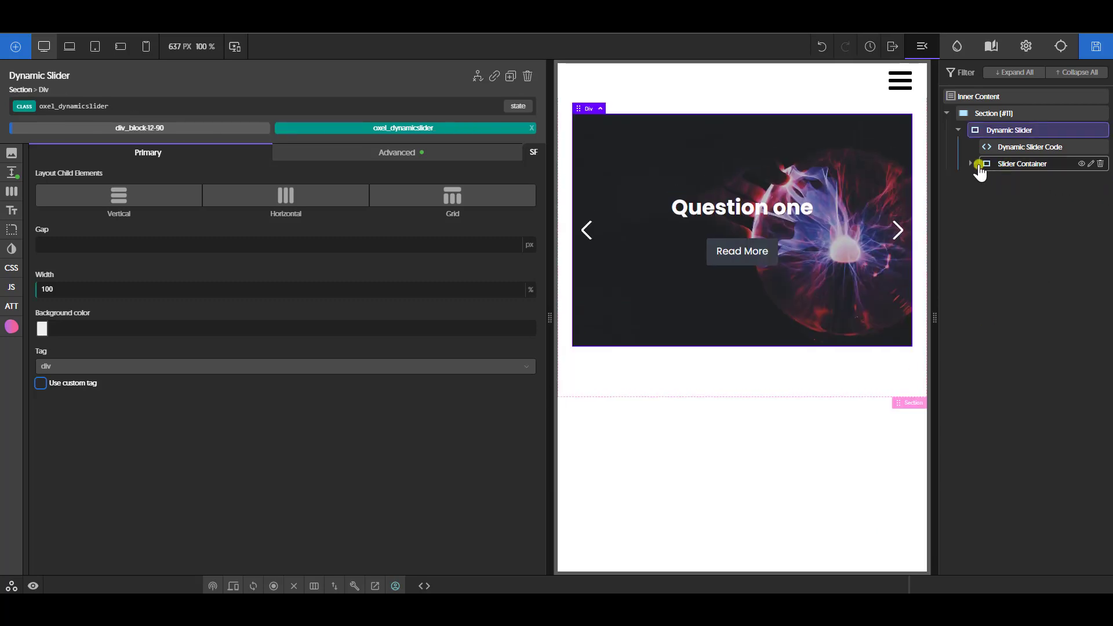
click(1009, 165)
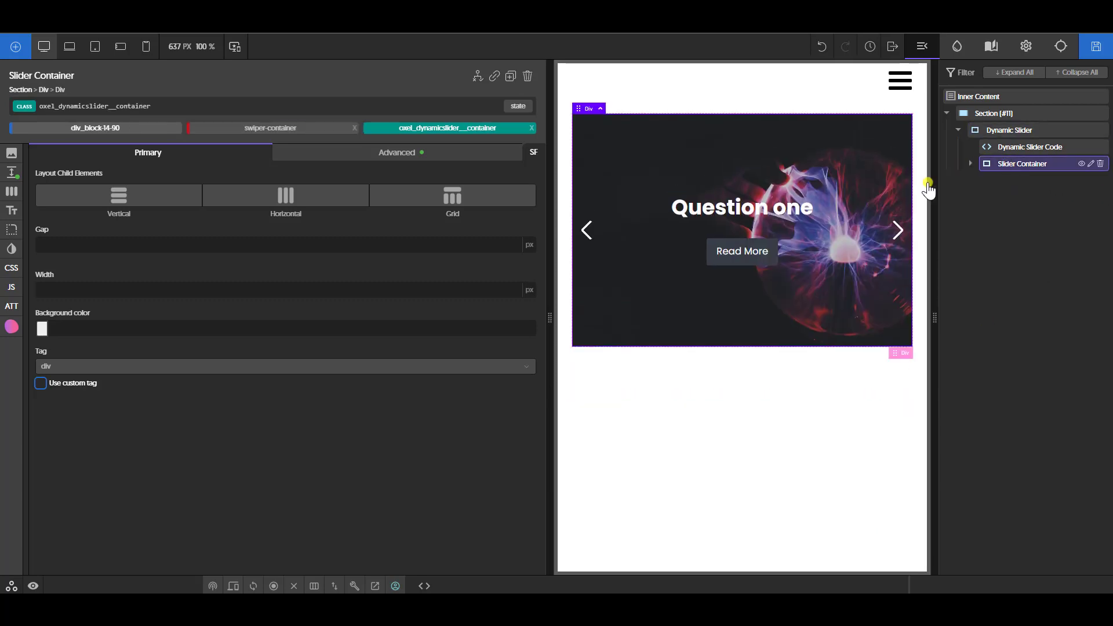
click(11, 172)
double_click(73, 436)
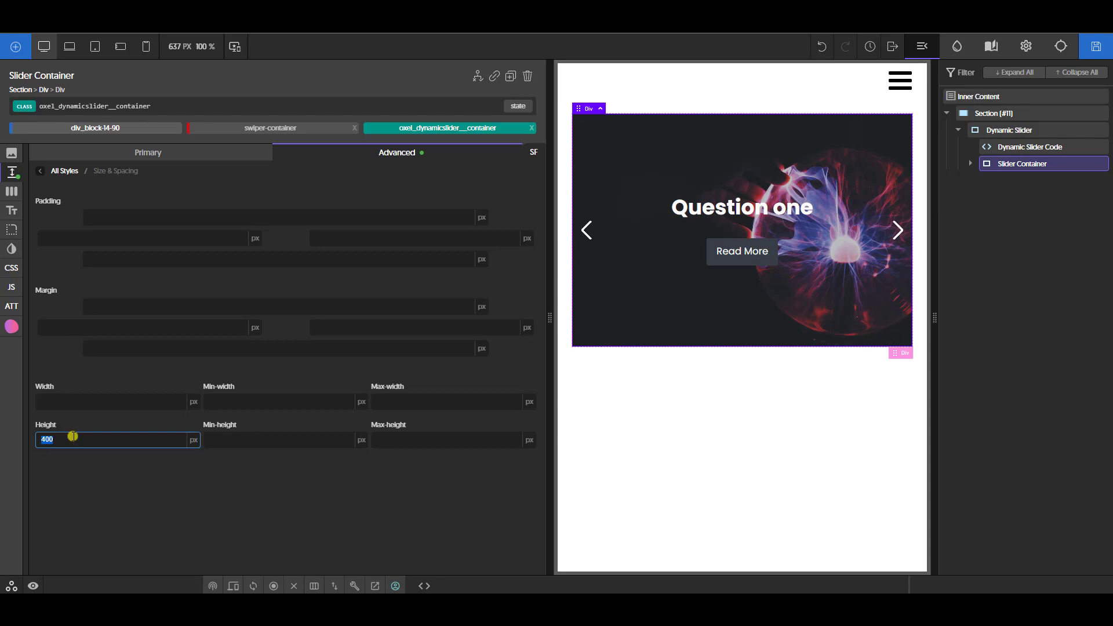
text(600)
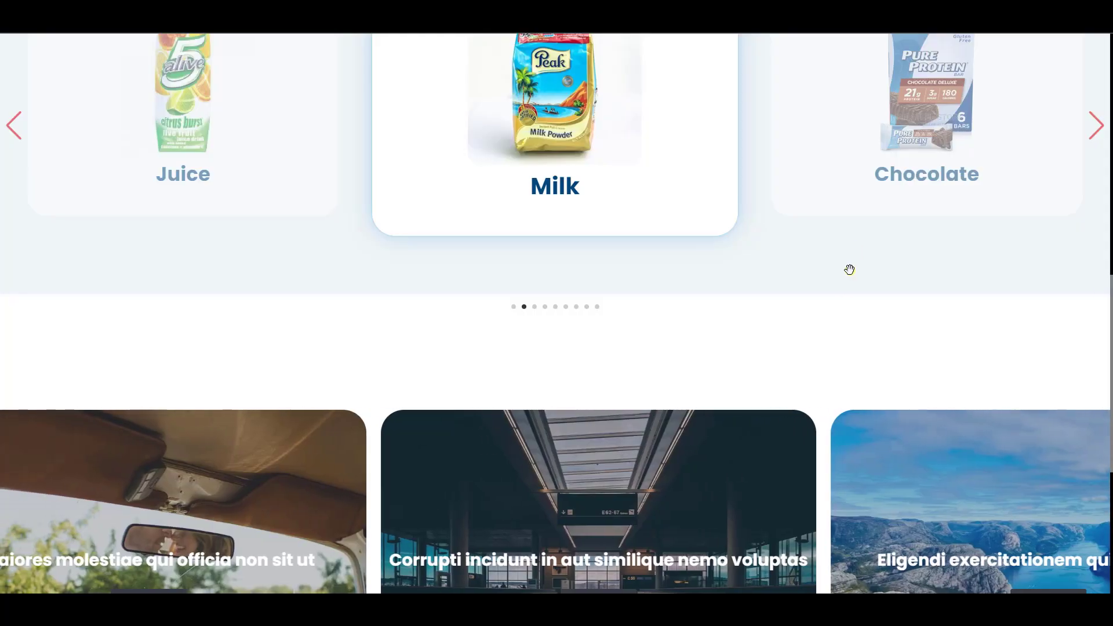
- Look over the product and image-card sliders on the live page and return to the Oxygen builder
scroll(795, 342, down, 3)
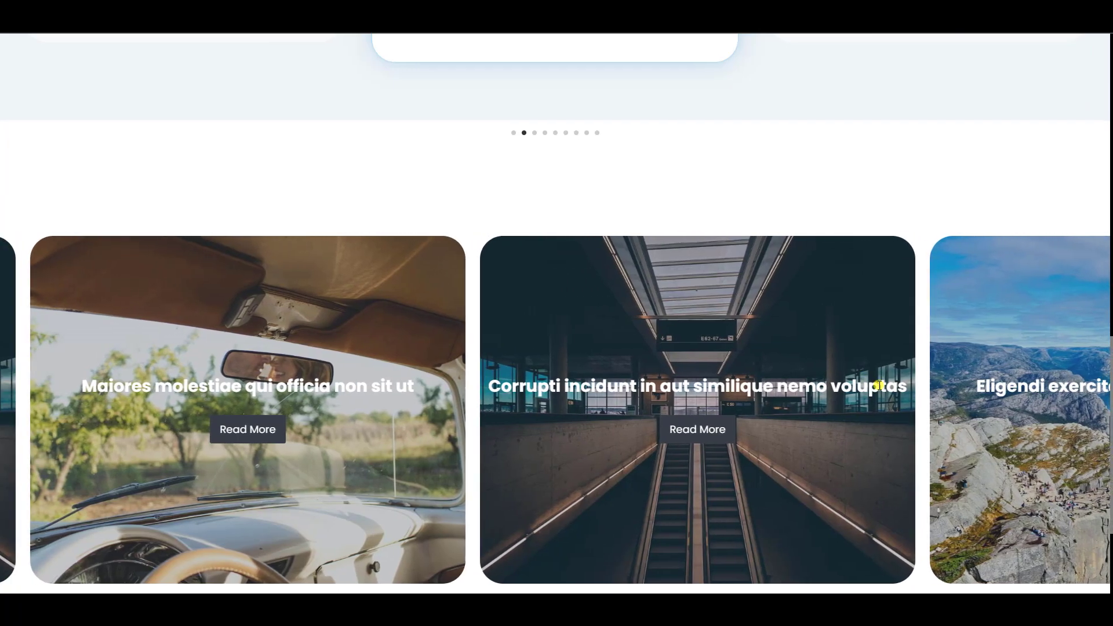
scroll(879, 331, down, 3)
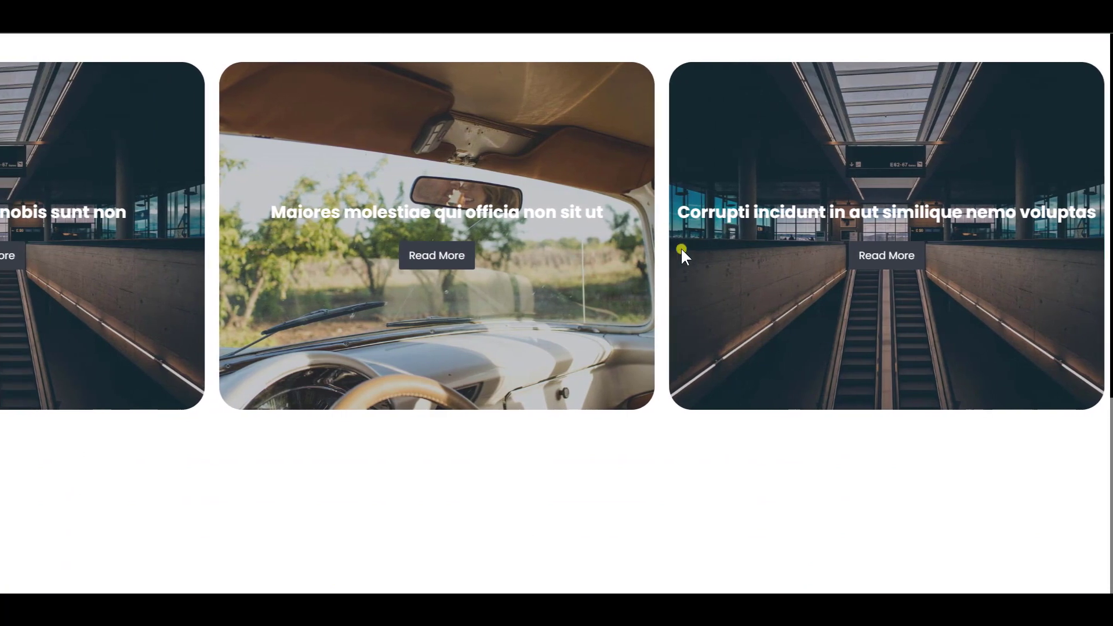
scroll(803, 373, up, 2)
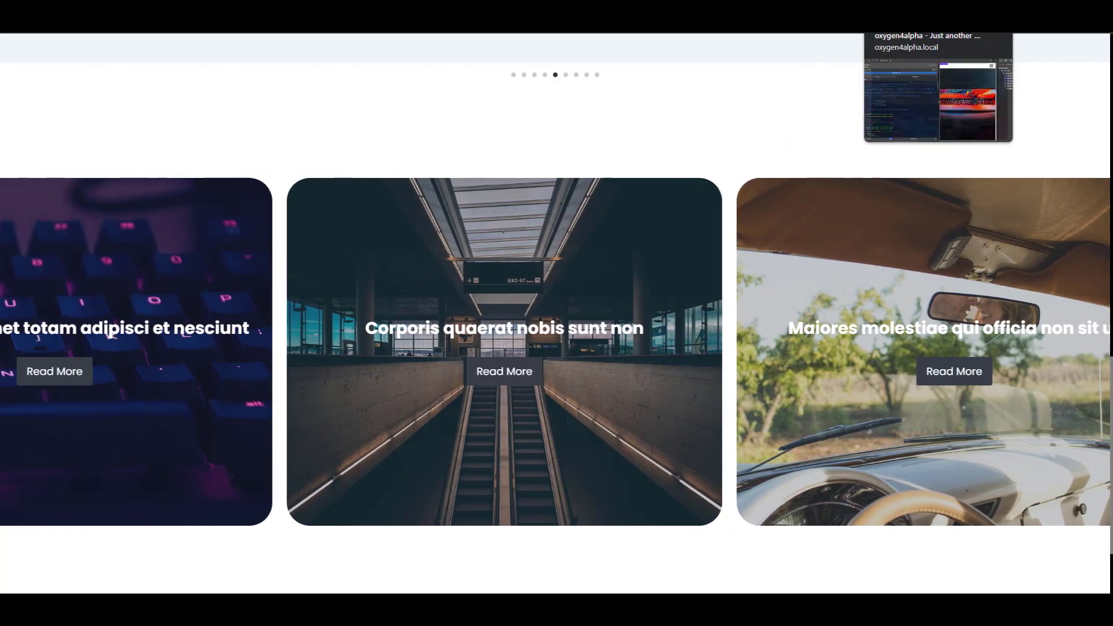
click(907, 11)
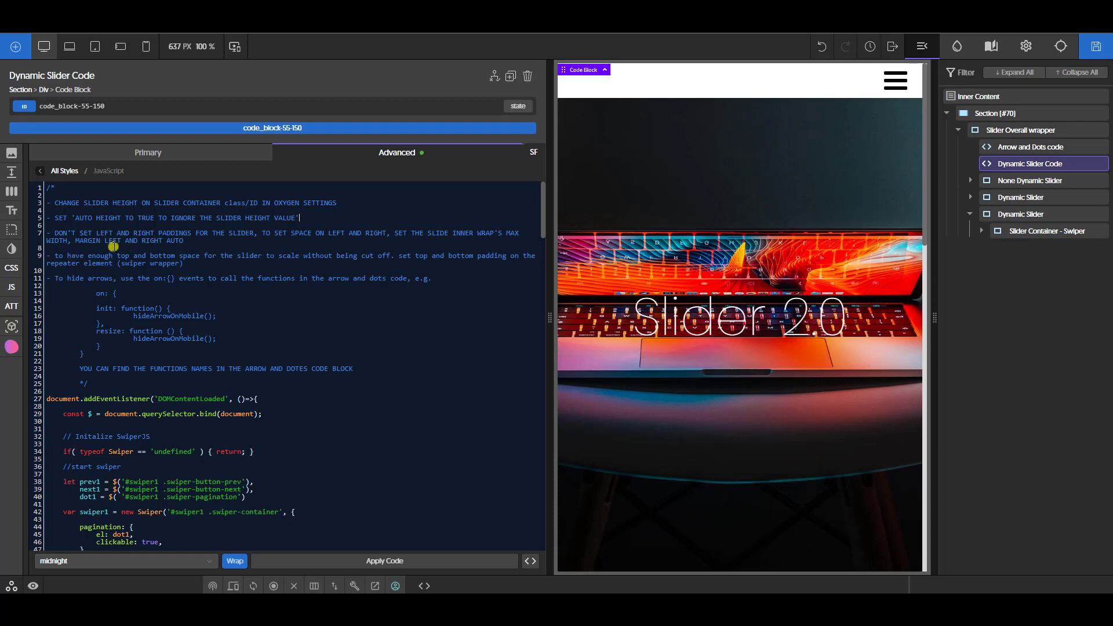
- Look through the product slider and the rounded Question one slider in the builder preview
scroll(792, 348, down, 10)
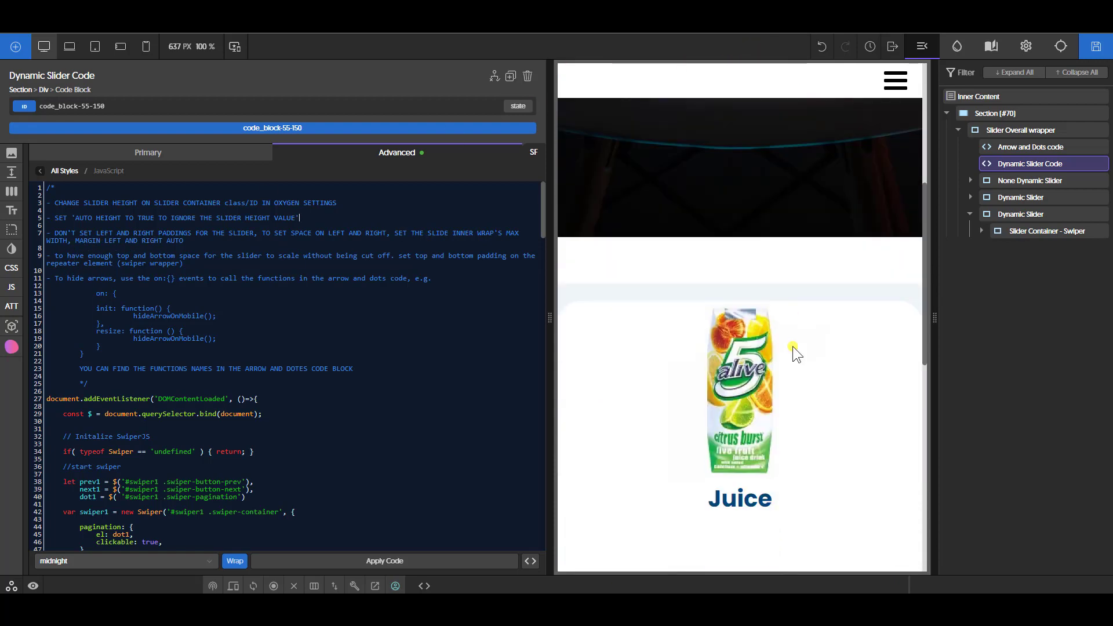
scroll(774, 350, up, 2)
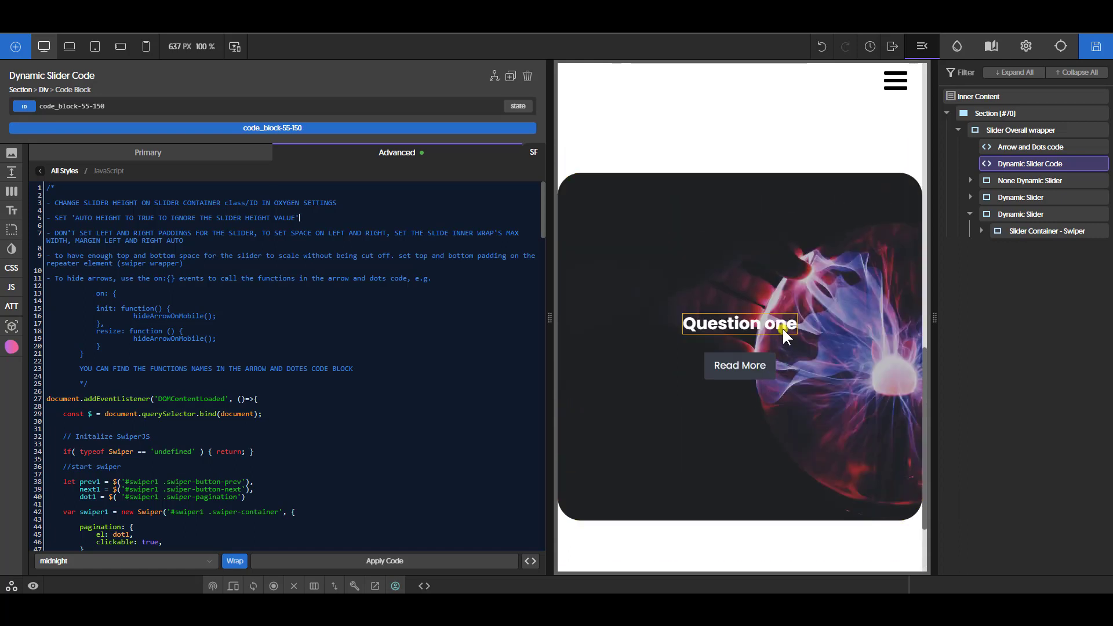
click(781, 327)
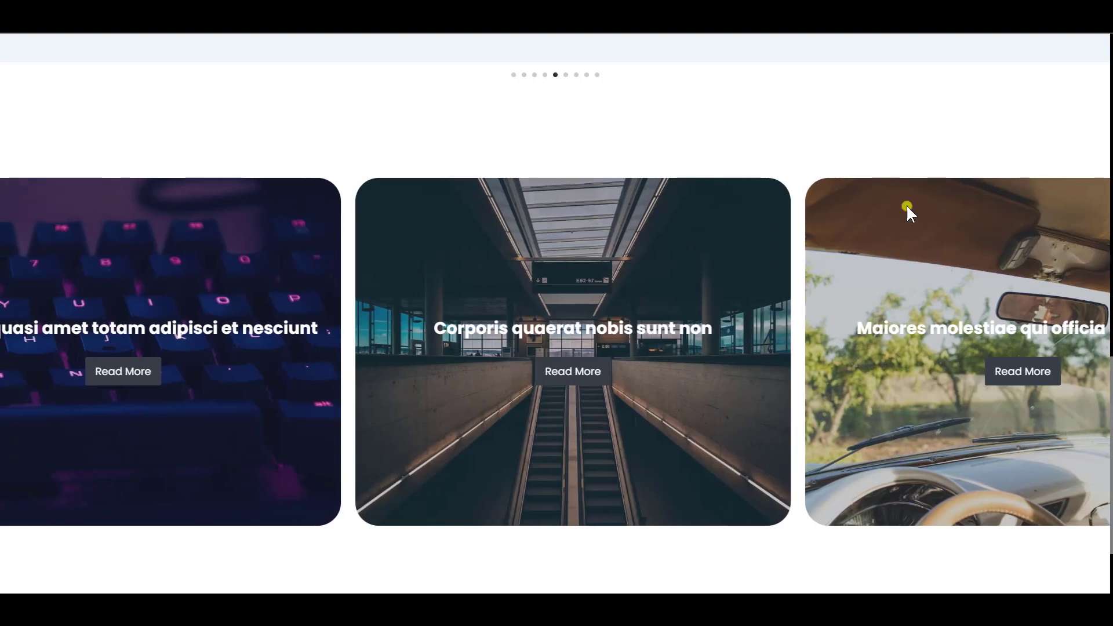
- Check the full-width and product sliders on the live page and advance the product slider by one slide
scroll(863, 307, up, 5)
scroll(862, 307, up, 3)
scroll(767, 325, down, 2)
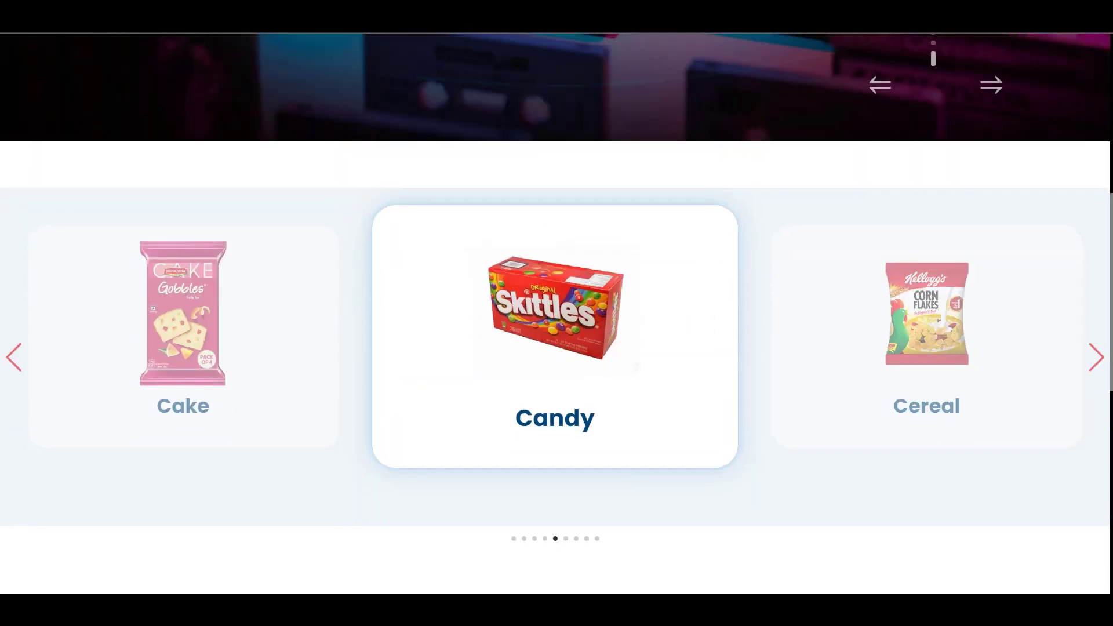
click(1092, 363)
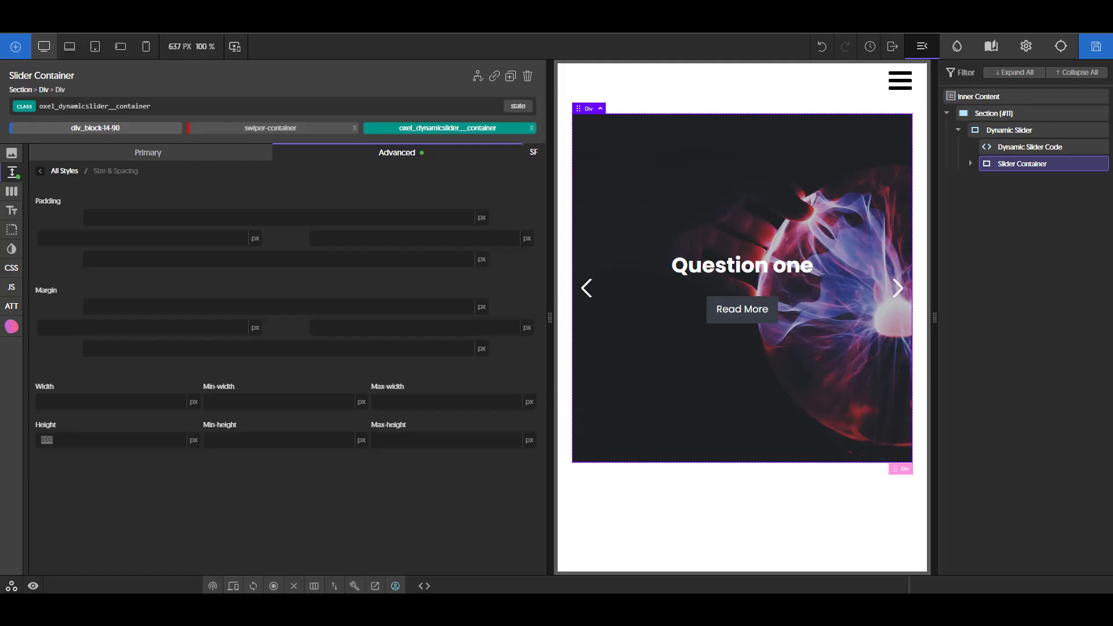
- Widen the builder preview and add a text element between the Question one heading and the Read More button
click(47, 439)
double_click(549, 528)
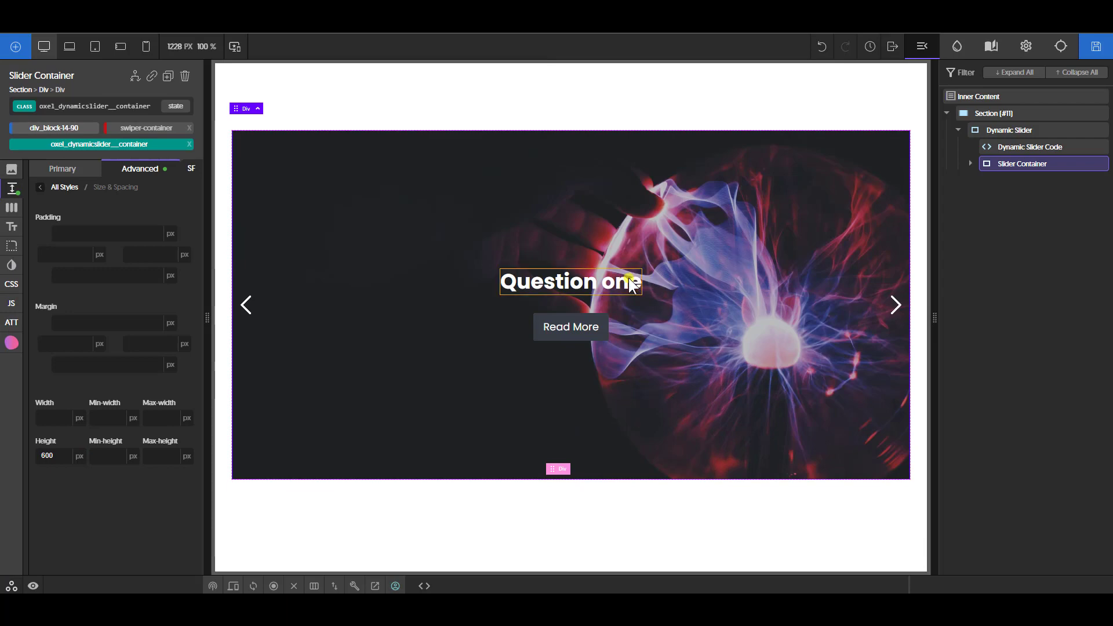
click(591, 290)
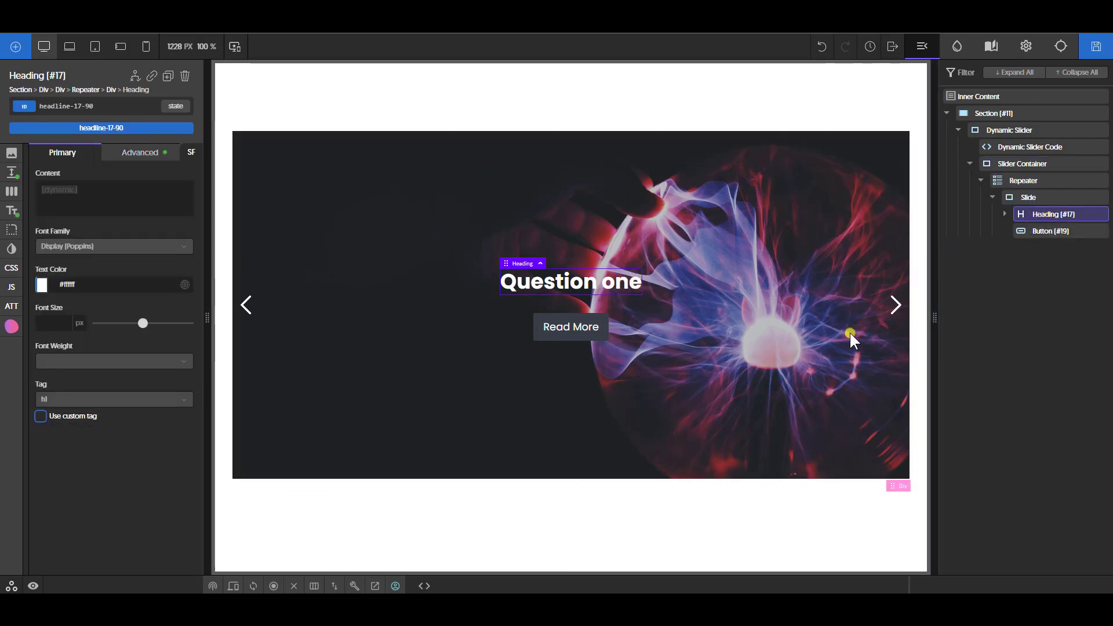
key(alt+t)
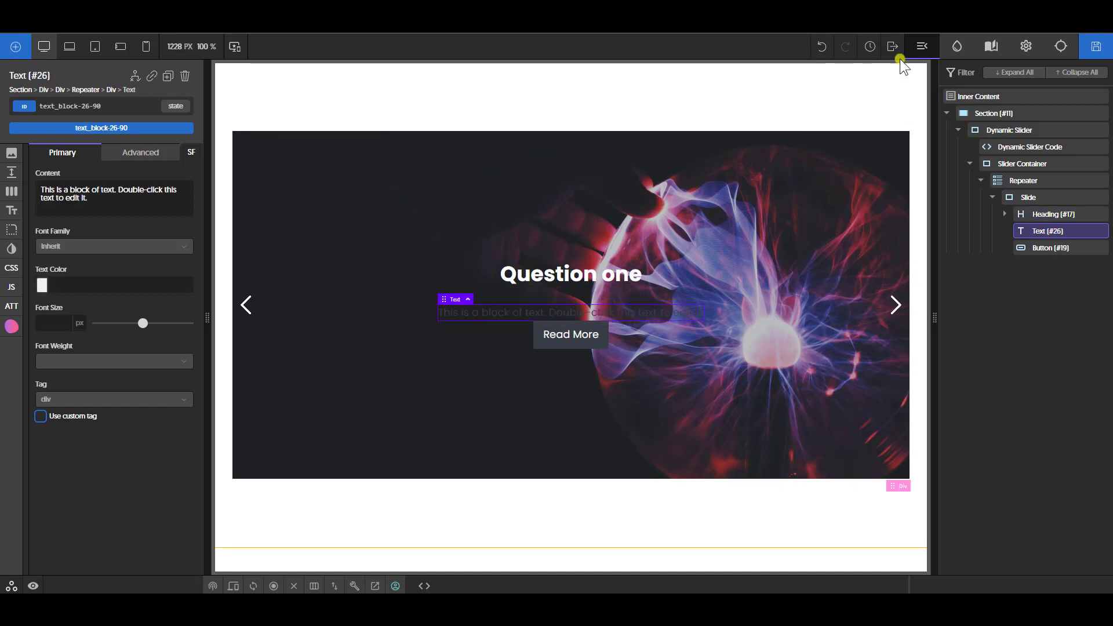
click(858, 60)
- Replace the new text element's content with the Vivamus placeholder paragraph repeated three times and set its colour to #ffffff
click(80, 196)
key(ctrl+a)
key(ctrl+v)
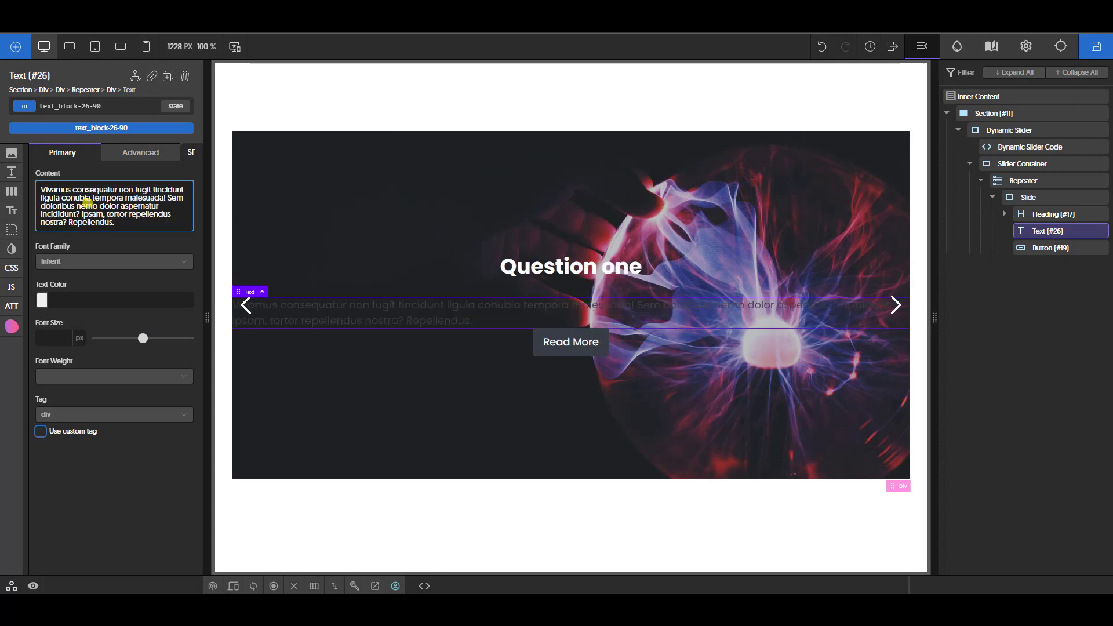
key(ctrl+v)
key(ctrl+v)
click(45, 381)
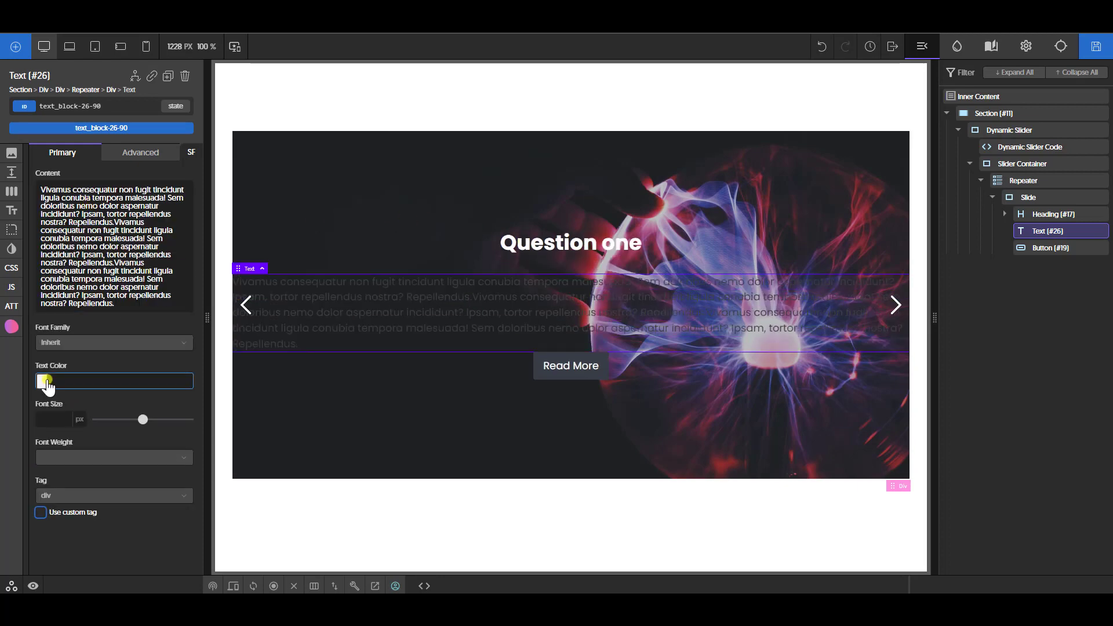
drag(64, 412, 36, 396)
click(594, 256)
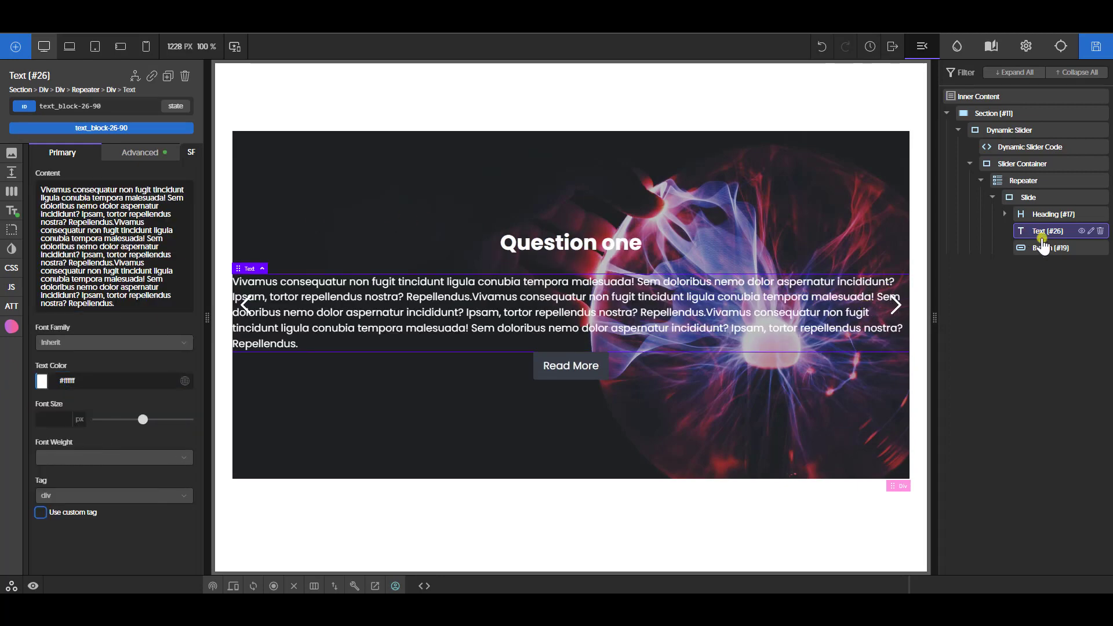
- Set the Slide div's padding to 3 rem on all sides and save the page
click(1041, 198)
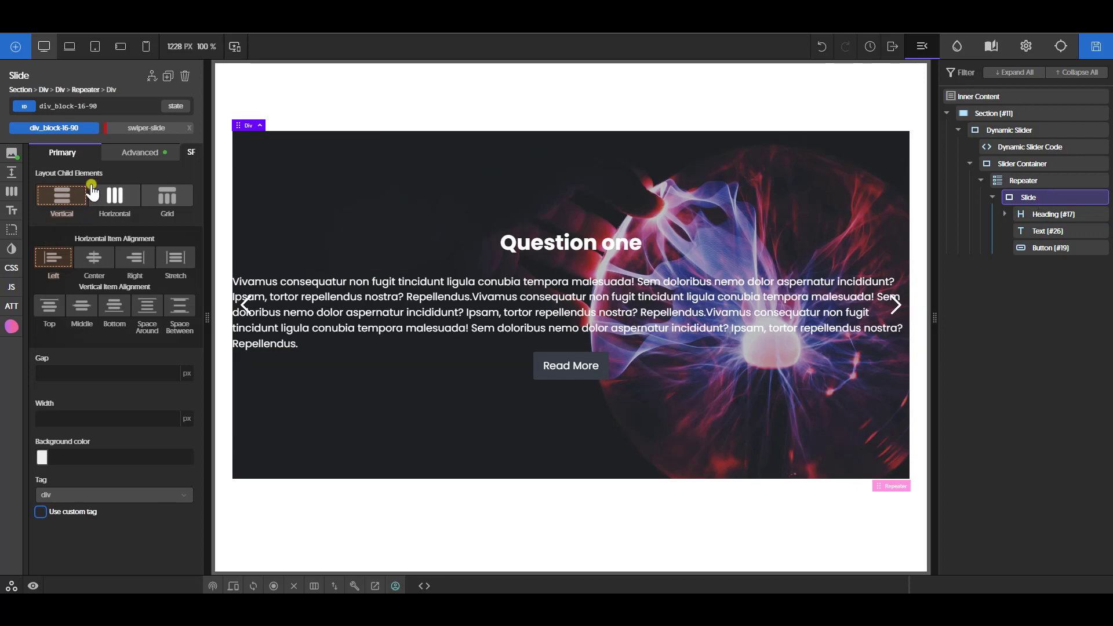
click(11, 173)
click(82, 213)
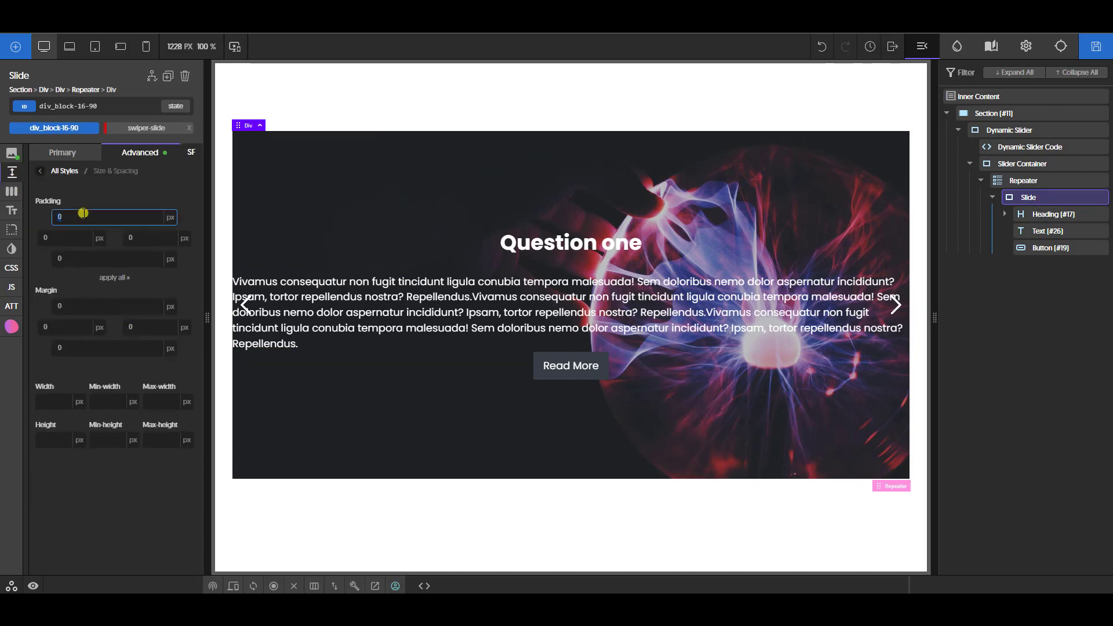
text(3rem)
click(108, 278)
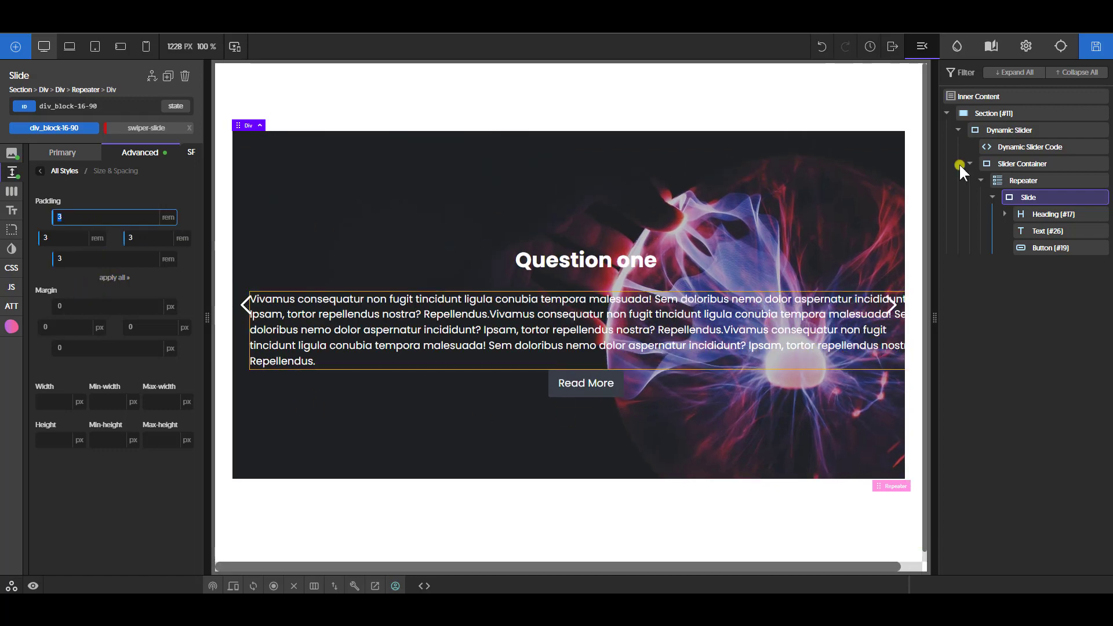
click(1089, 48)
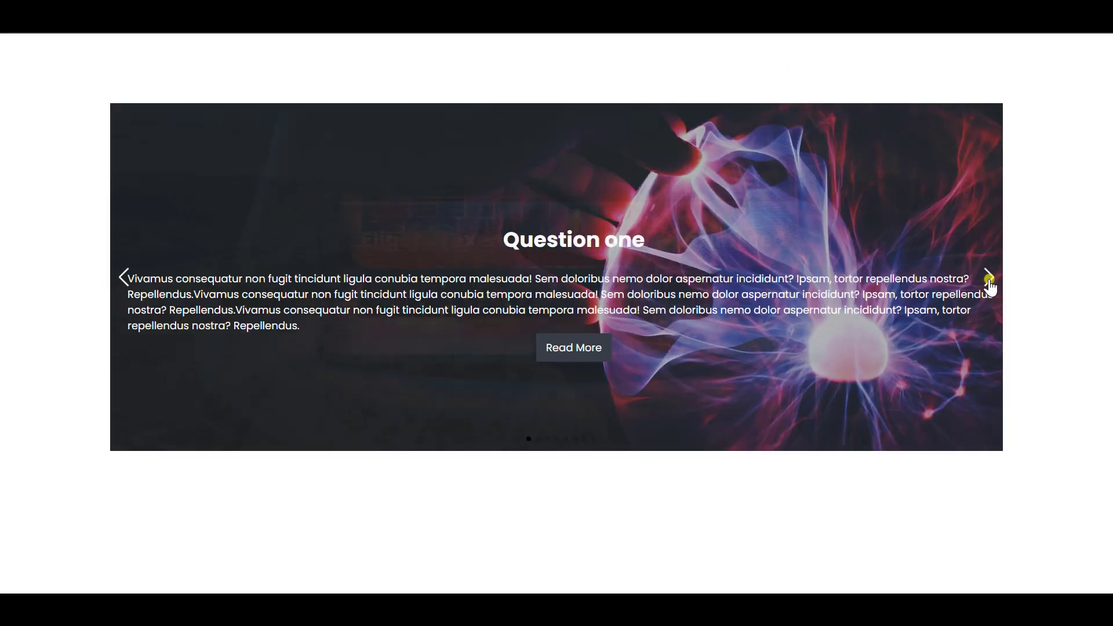
- Page forward through the live slider to check how the padding affects the slides and their text
click(988, 280)
click(989, 279)
click(989, 280)
click(988, 280)
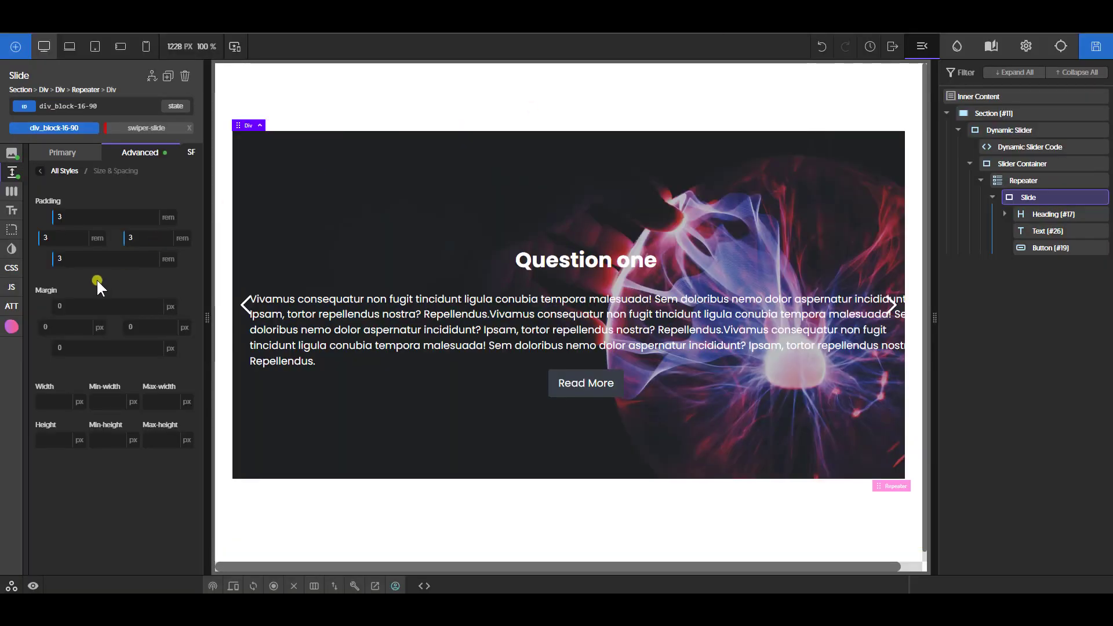
- Set the Slide's left and right padding to 5 rem, save, and check the slider on the live page
click(133, 241)
text(5)
click(46, 238)
text(5)
click(1106, 49)
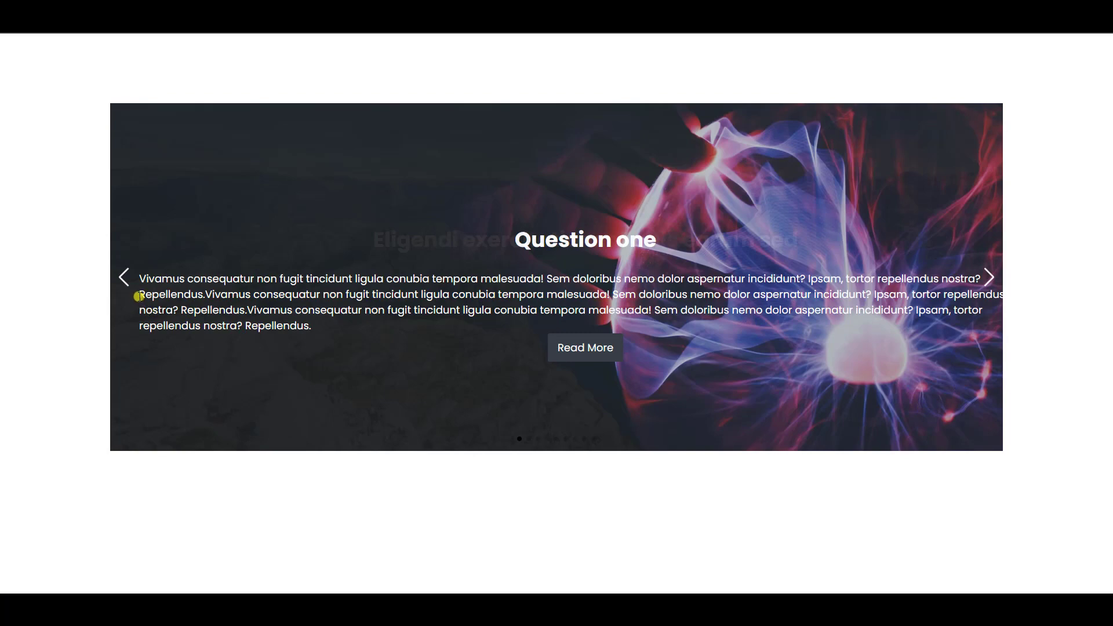
click(989, 279)
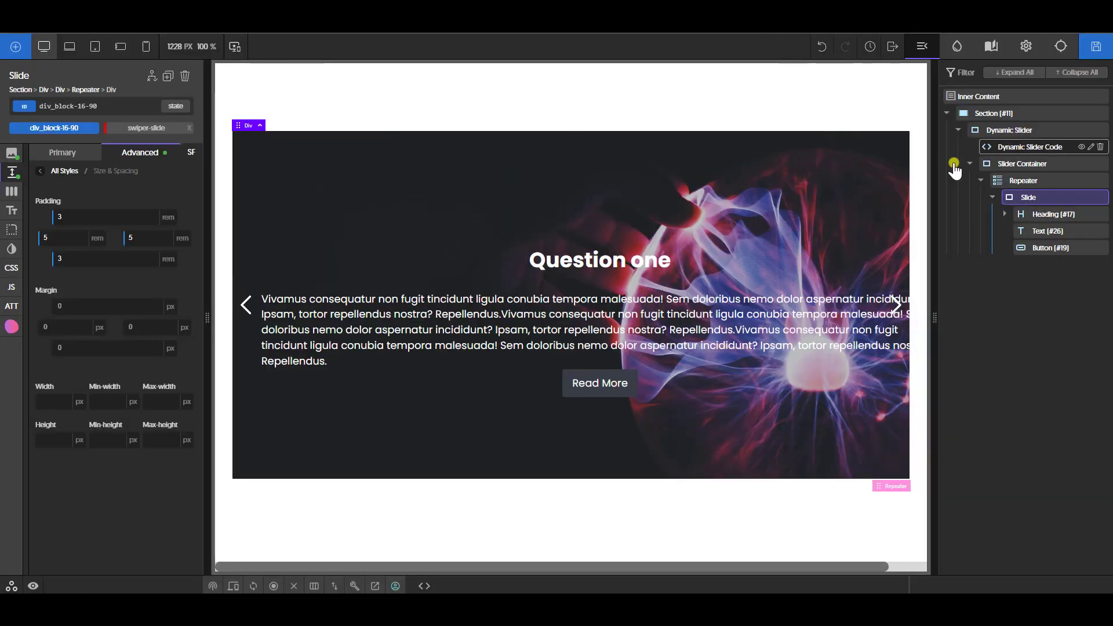
- Add slidesPerView: 3 to the Swiper options in the Dynamic Slider Code's JavaScript, save, and check the slider on the live page
click(1022, 151)
click(144, 339)
click(188, 561)
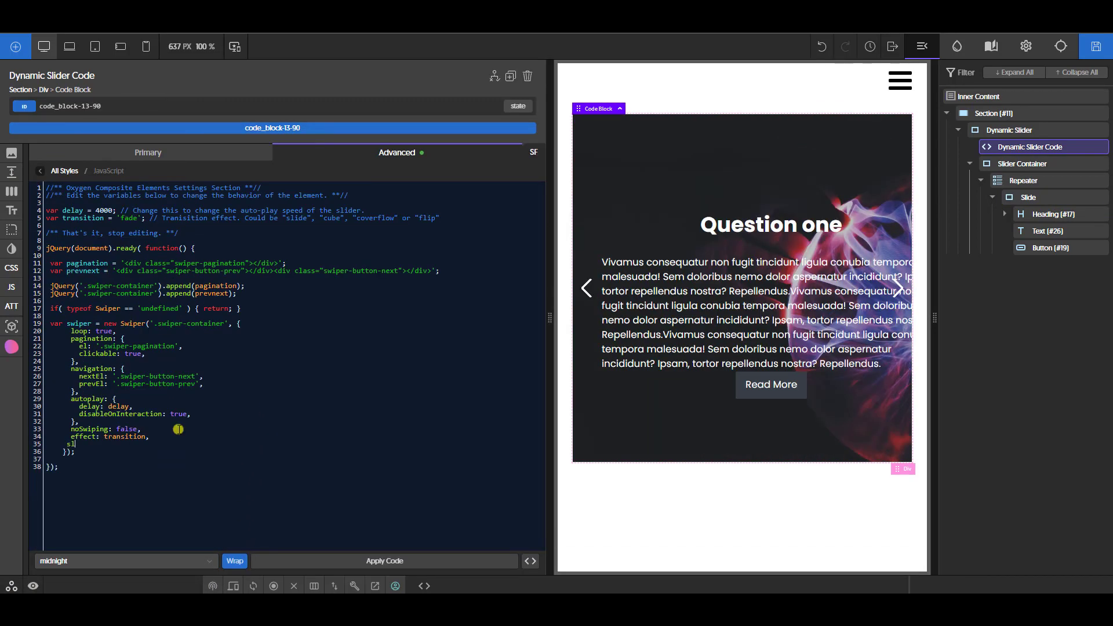
text(PerView)
click(89, 446)
text(s)
text(: 3,)
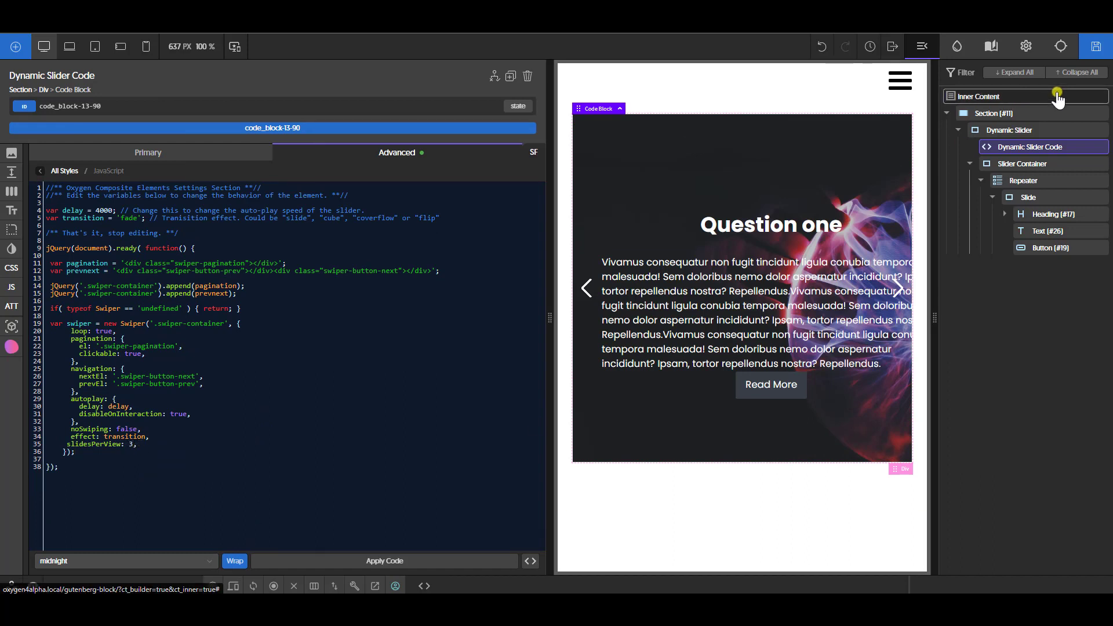
click(1096, 46)
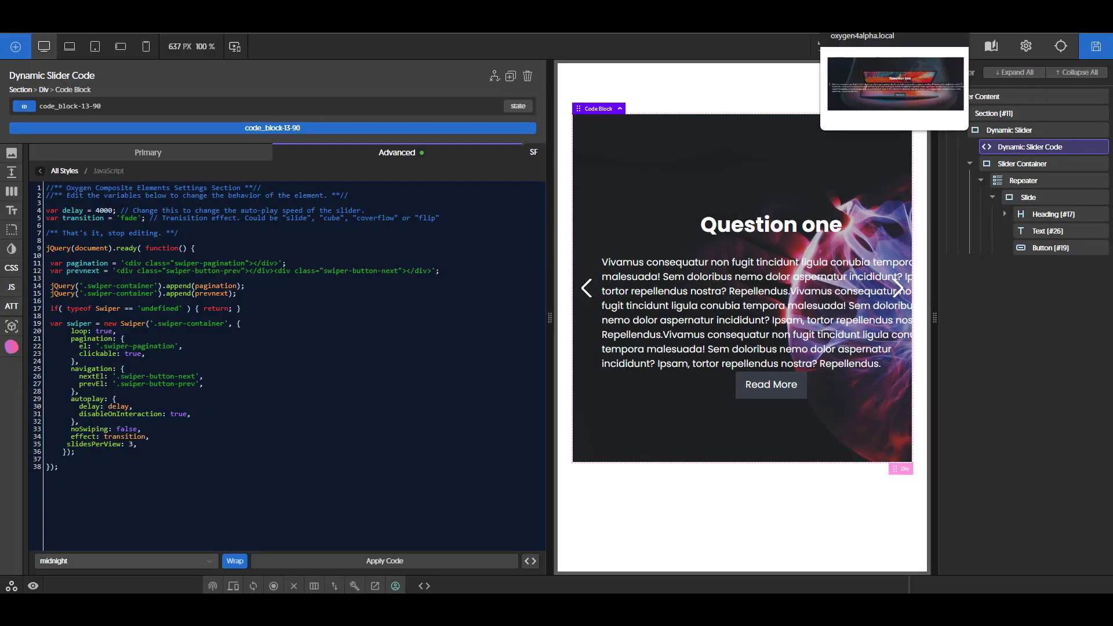
click(840, 12)
key(F5)
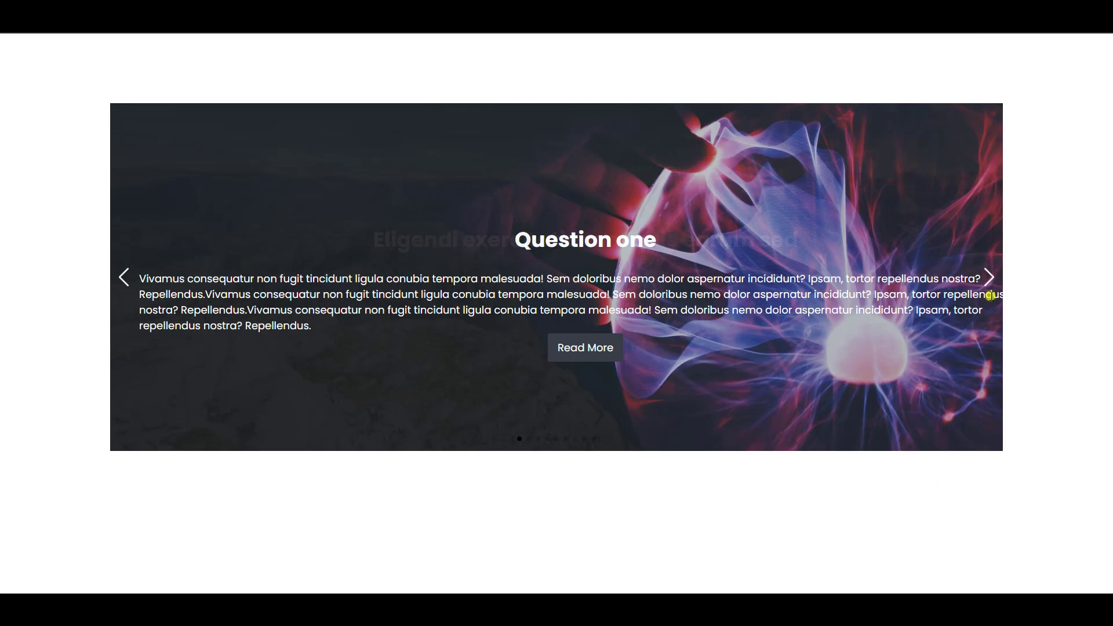
- Change the transition variable to 'slide', add spaceBetween: 20 to the Swiper options, save, and reload the live page
click(696, 12)
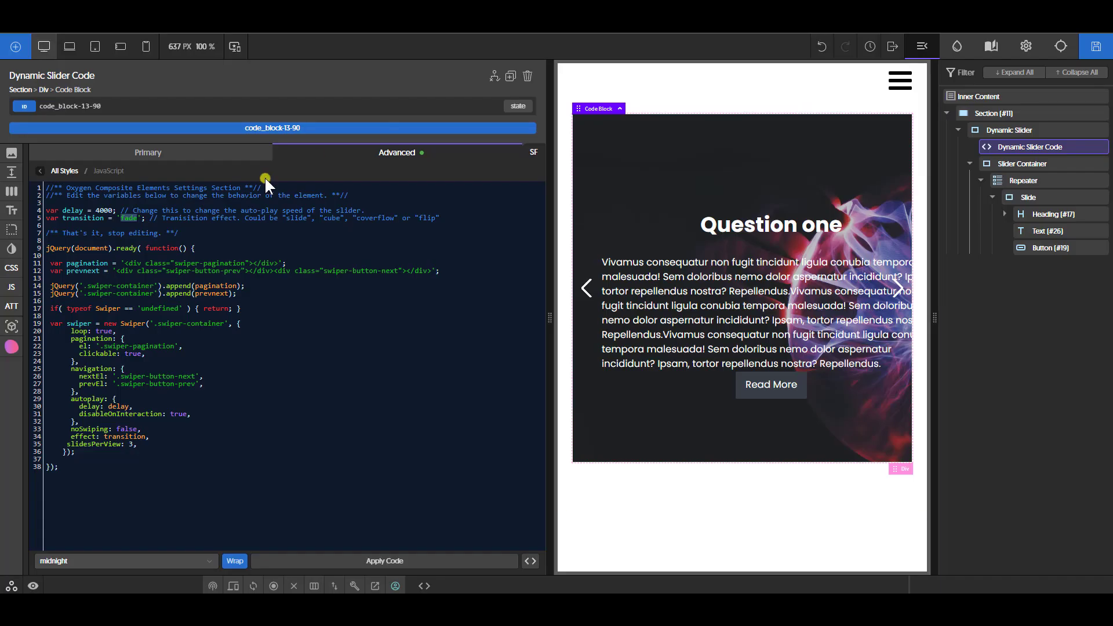
text(slide)
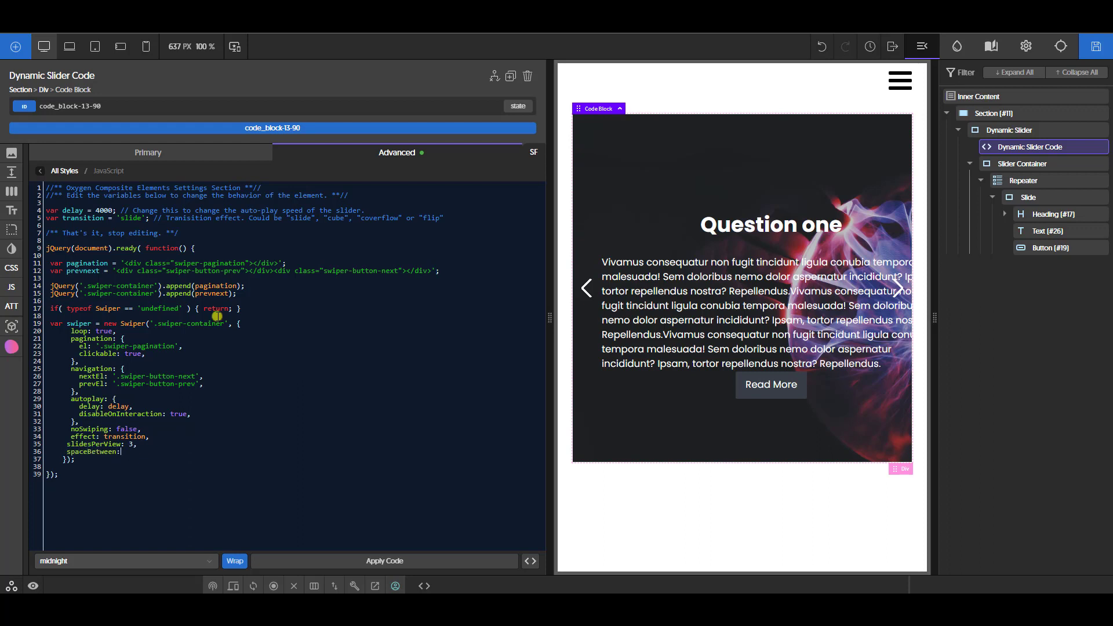
click(1095, 50)
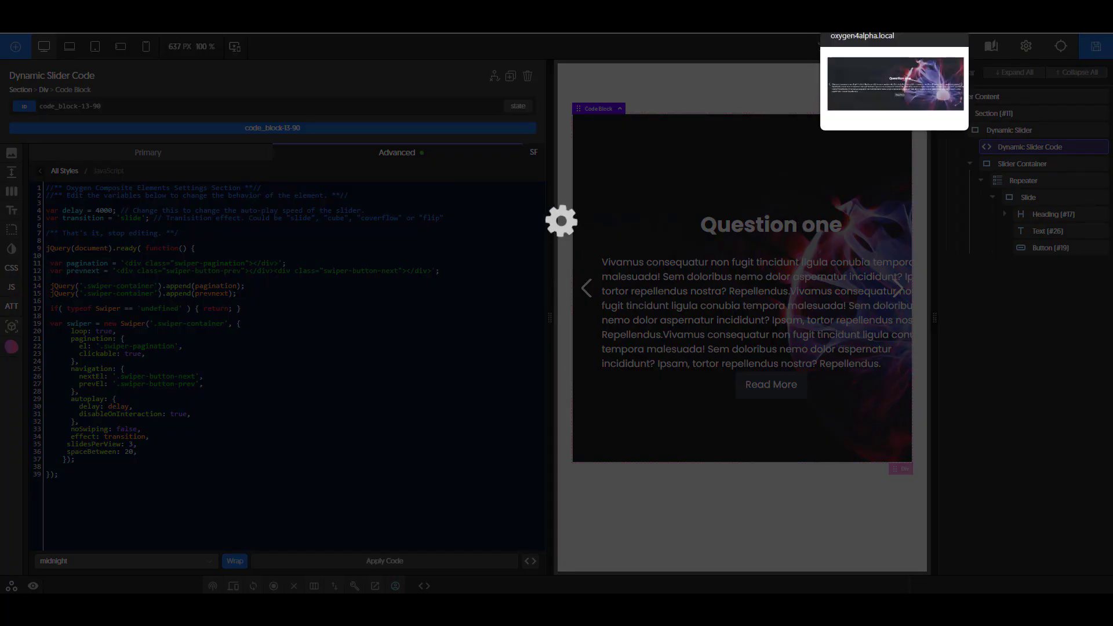
click(861, 8)
key(F5)
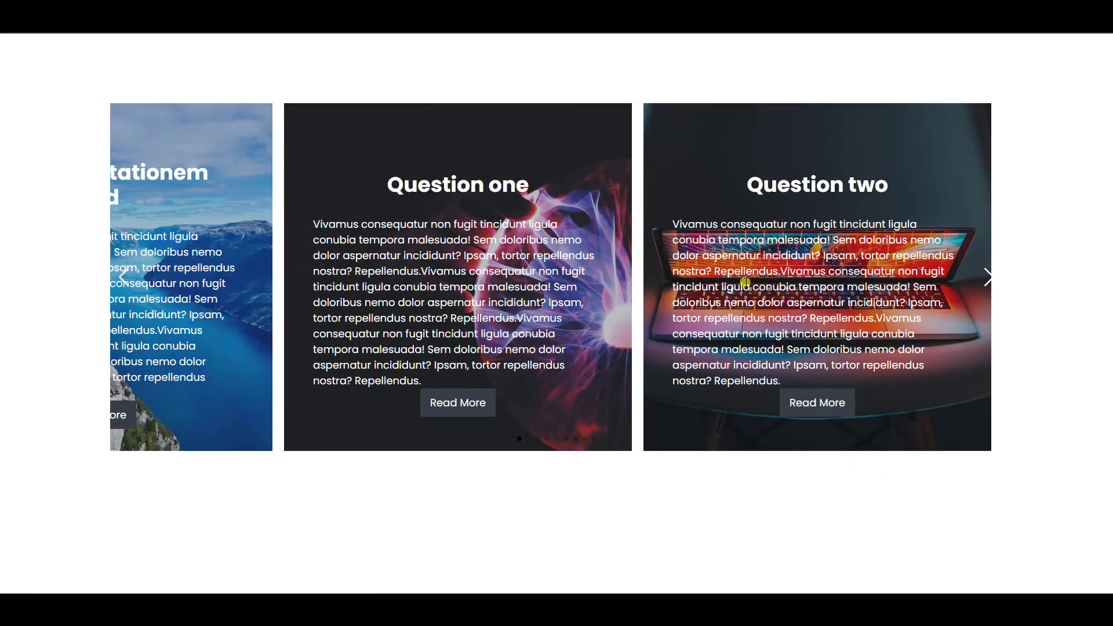
- Page forward through the live slider to check how the slides fit and are spaced in the multi-slide view
click(988, 277)
click(990, 284)
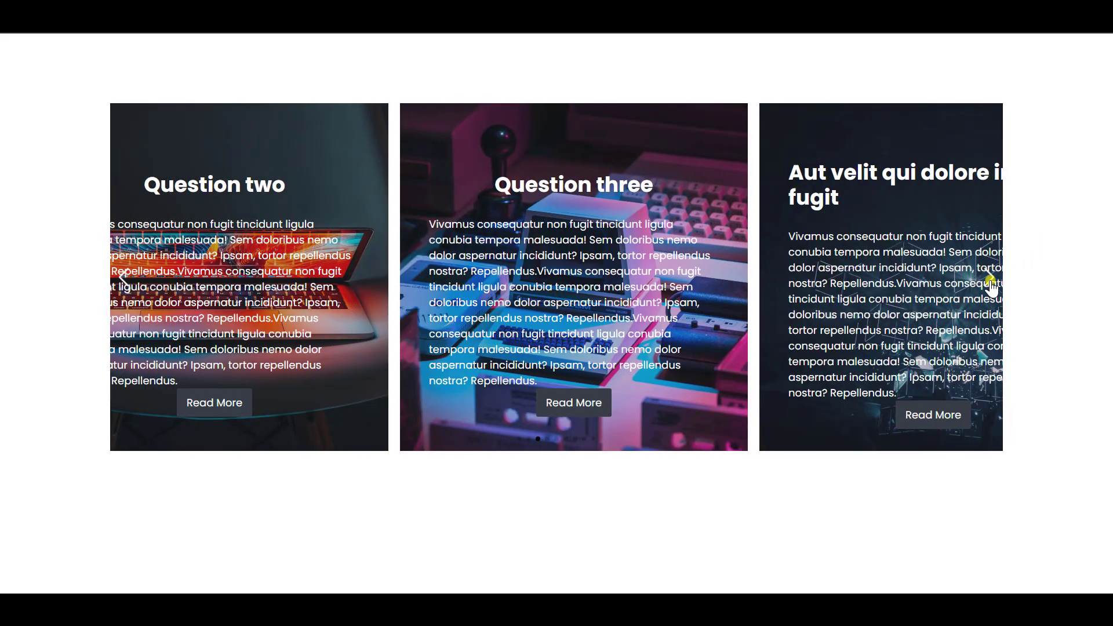
click(991, 284)
click(991, 286)
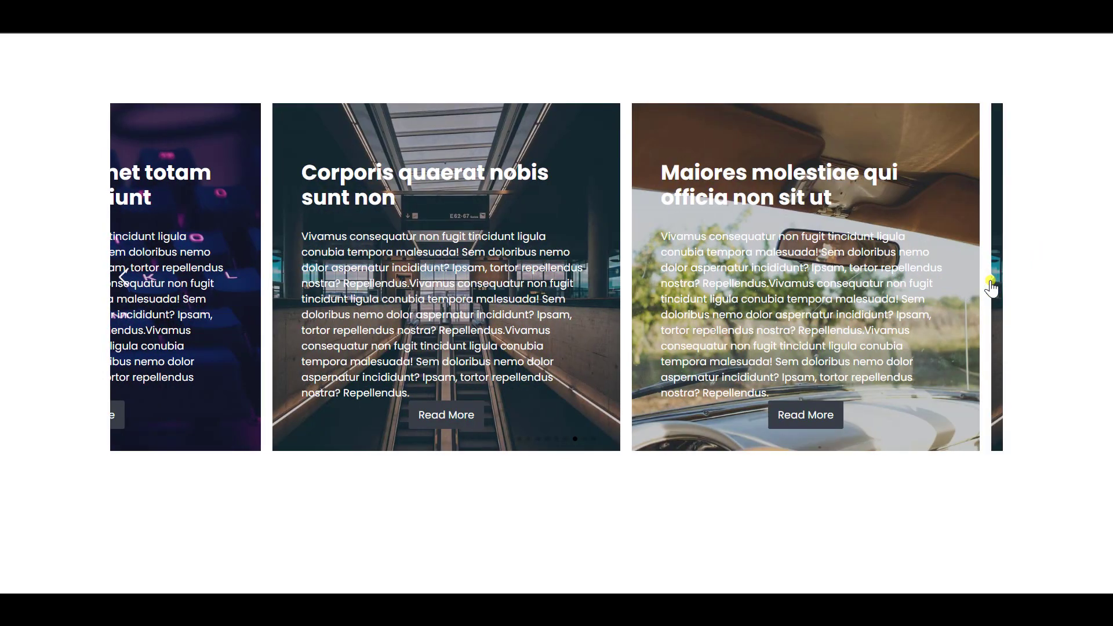
click(991, 285)
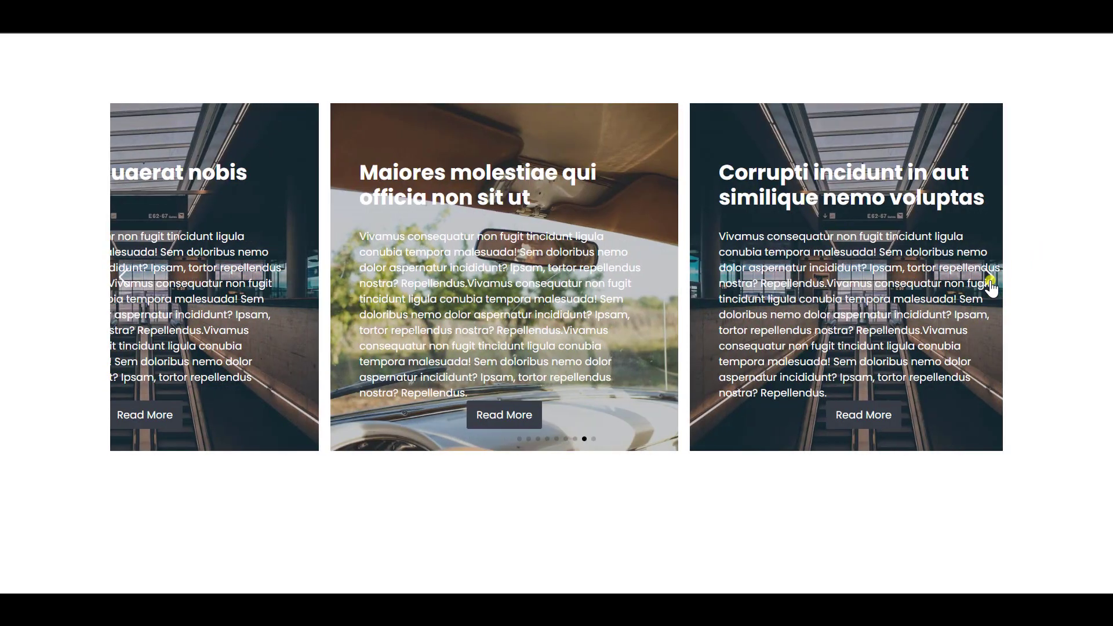
click(991, 285)
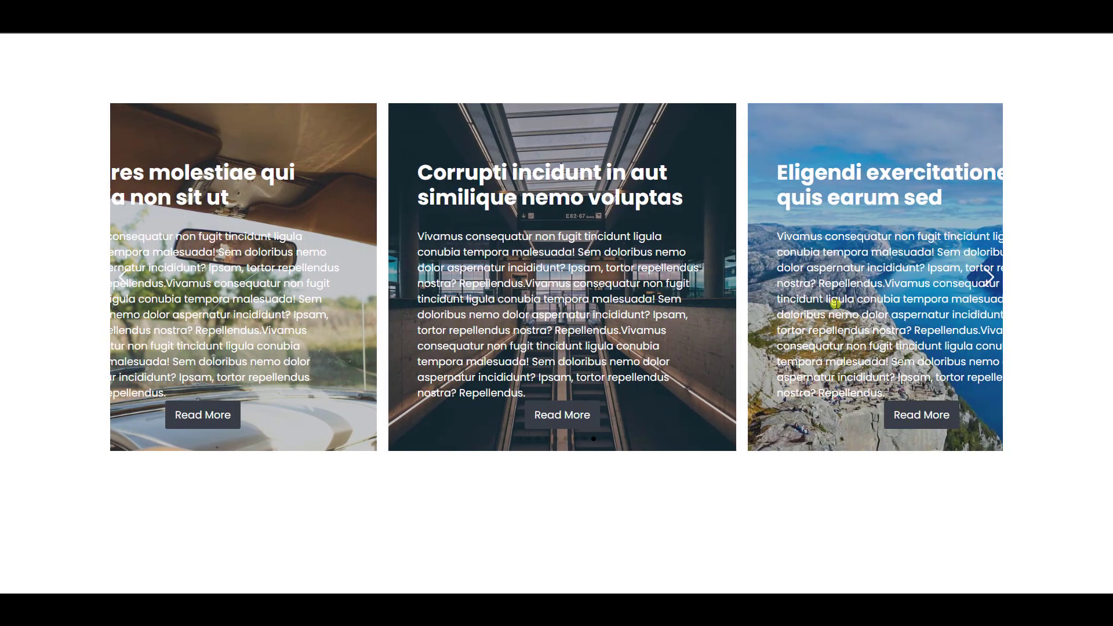
click(990, 281)
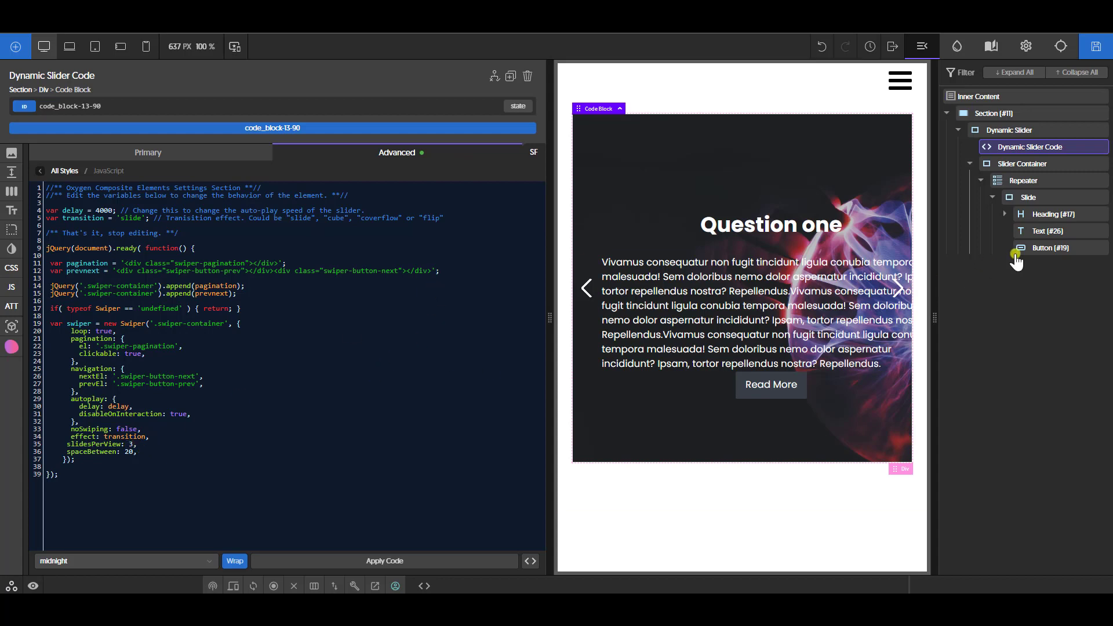
- Clear the Slide's left and right padding, save, and reload the live page
click(1028, 197)
click(12, 172)
click(127, 242)
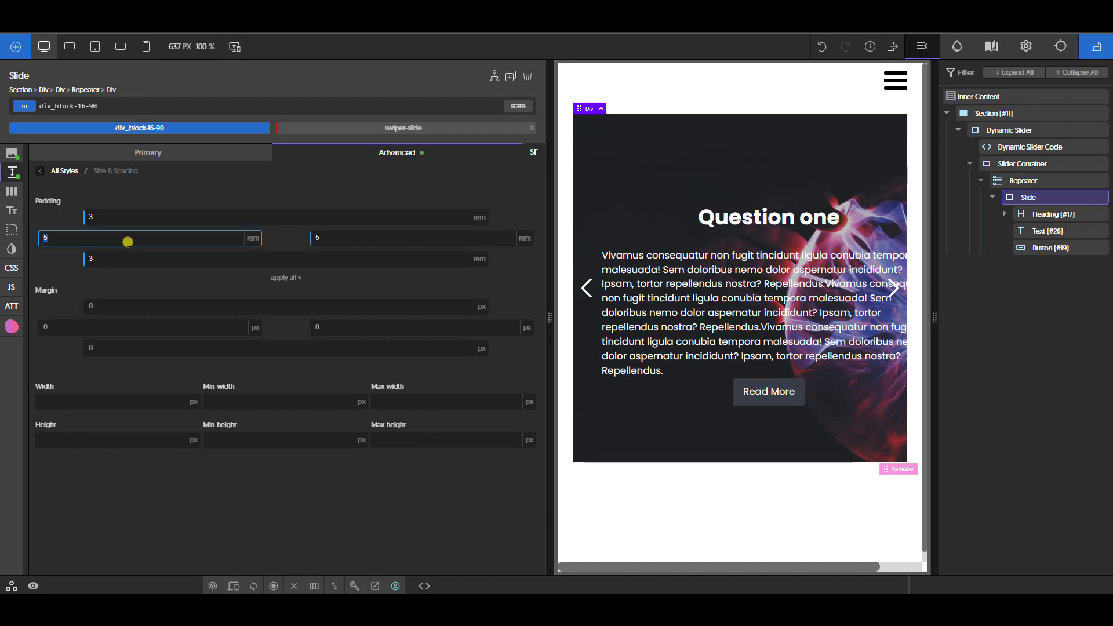
key(BackSpace)
click(331, 241)
key(BackSpace)
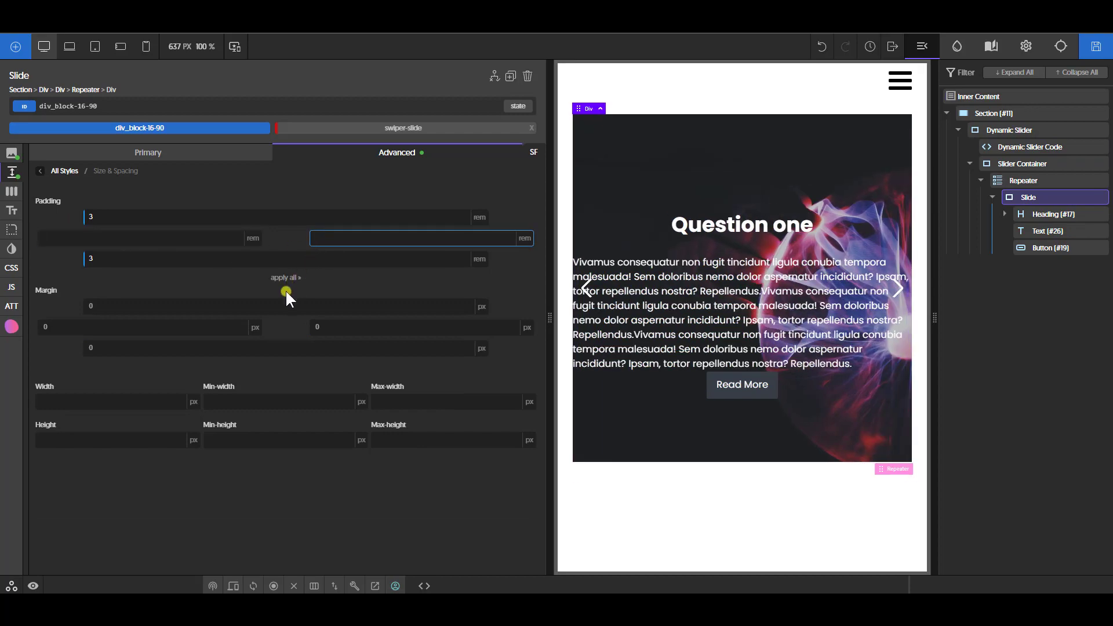
click(876, 9)
key(F5)
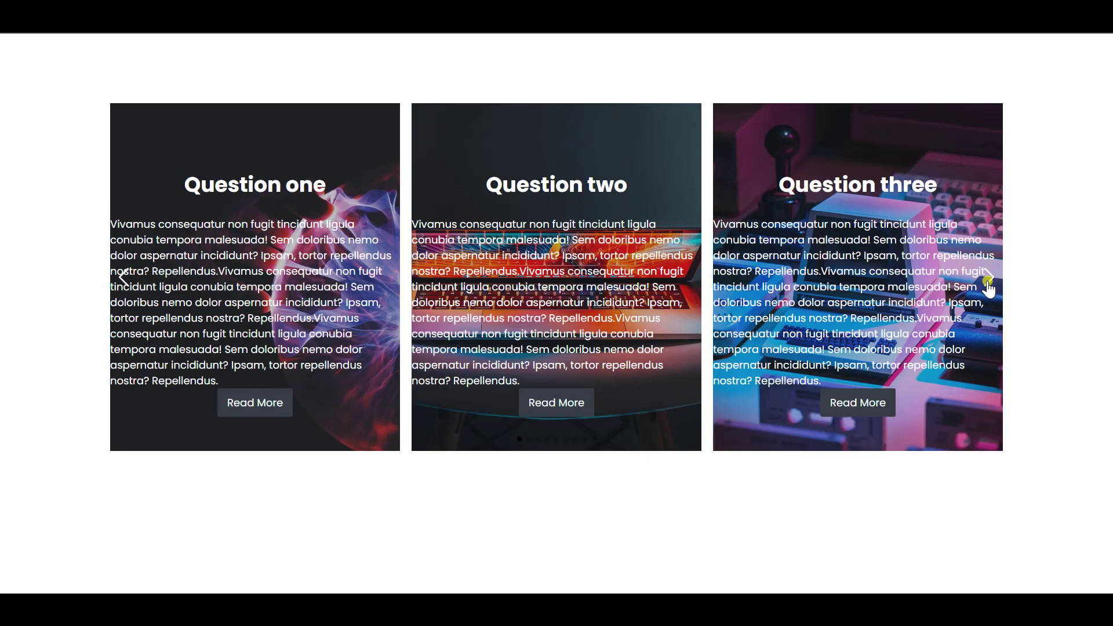
- Page forward through the live slider to check slide widths and text without side padding
click(988, 281)
click(988, 281)
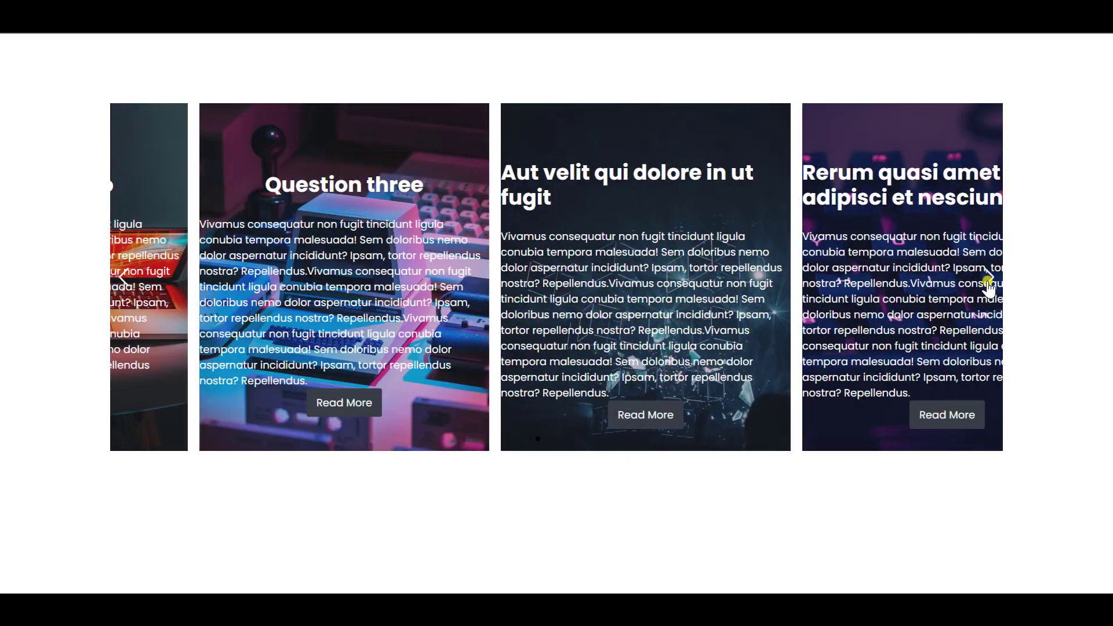
click(988, 281)
click(987, 281)
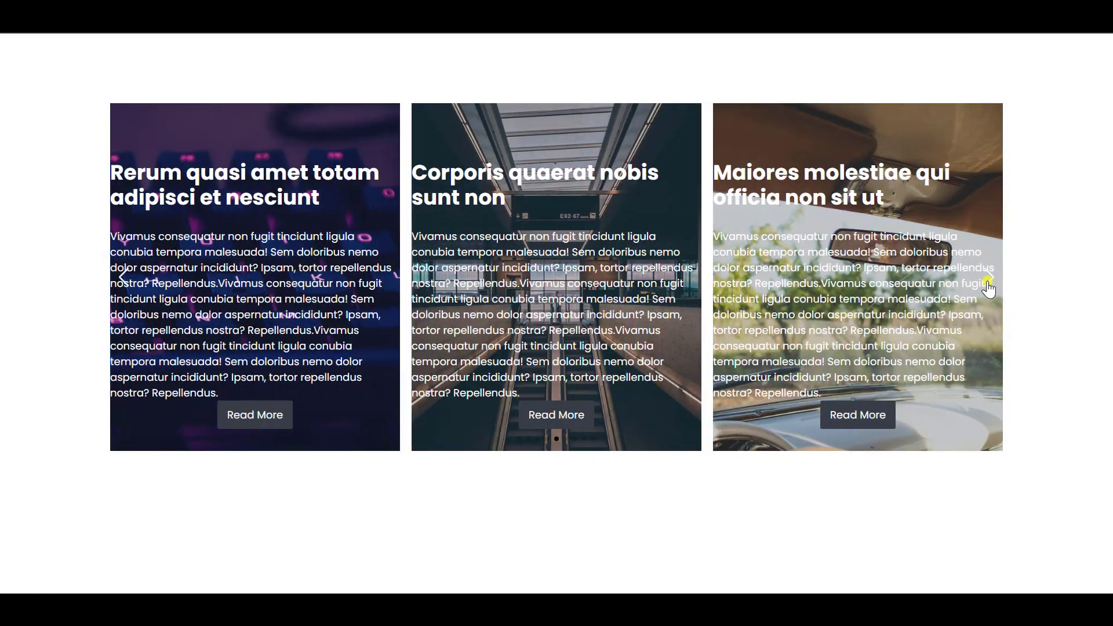
click(988, 281)
click(988, 281)
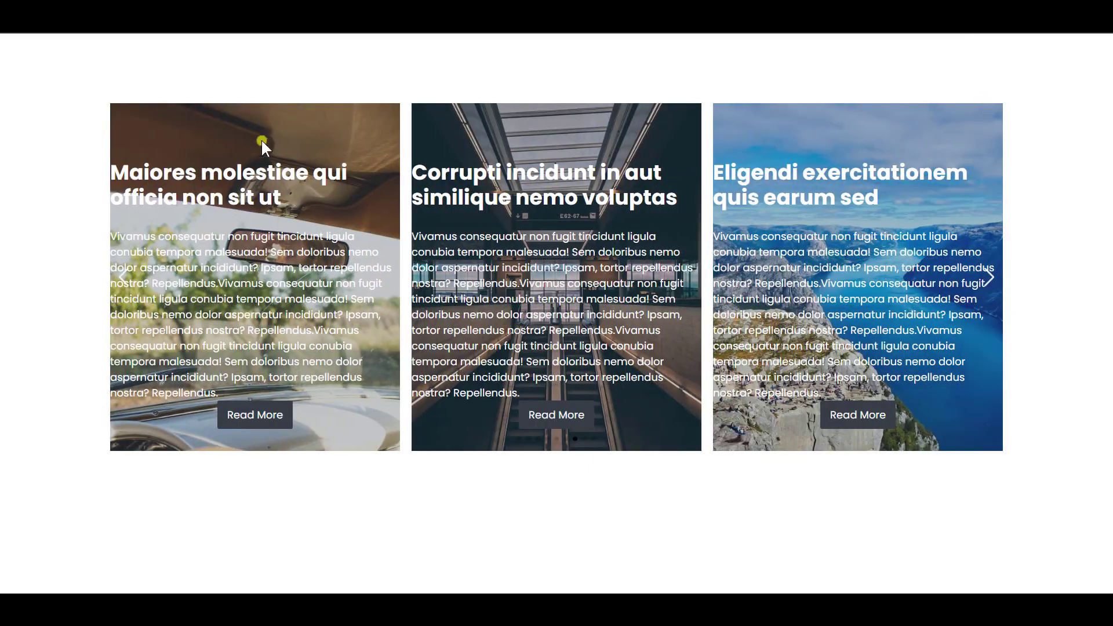
click(990, 277)
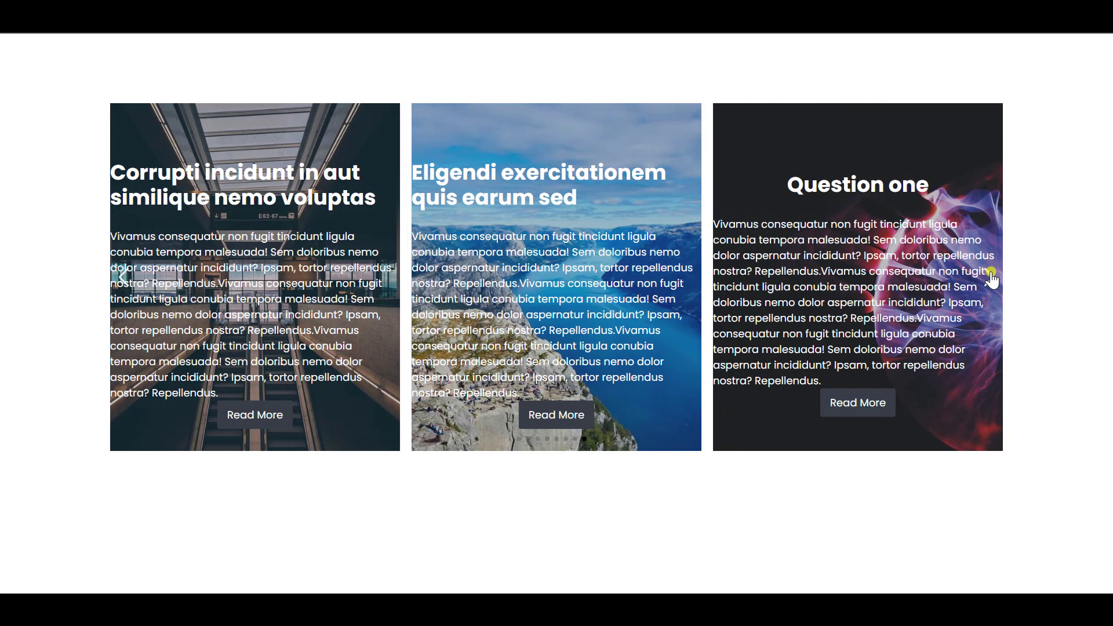
click(990, 277)
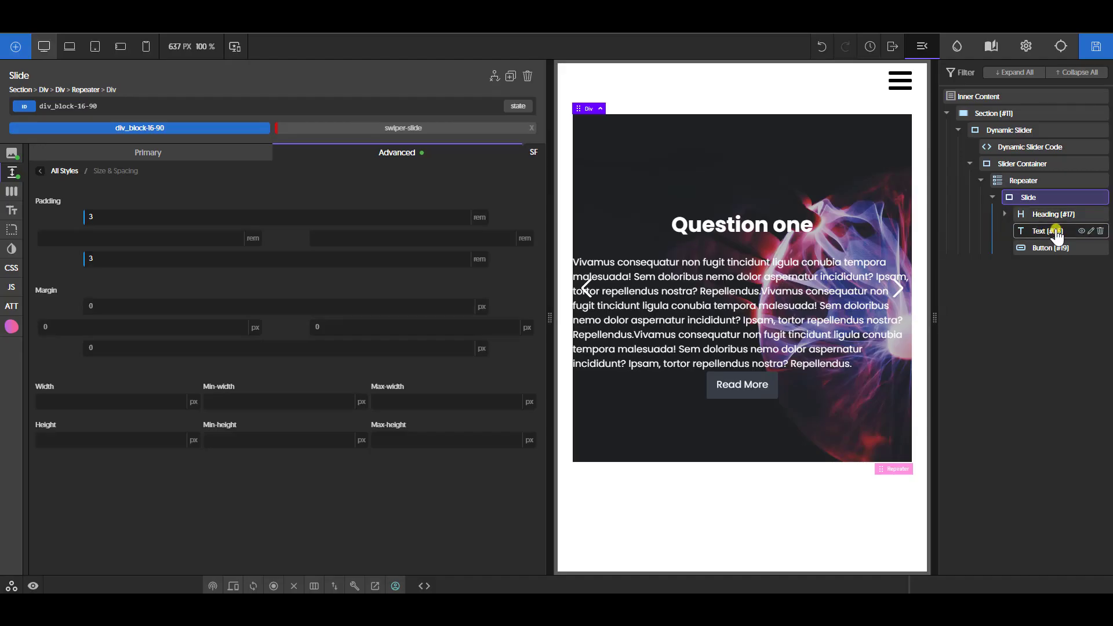
- Examine the CSS of the Dynamic Slider Code block on the other slider page
click(1037, 217)
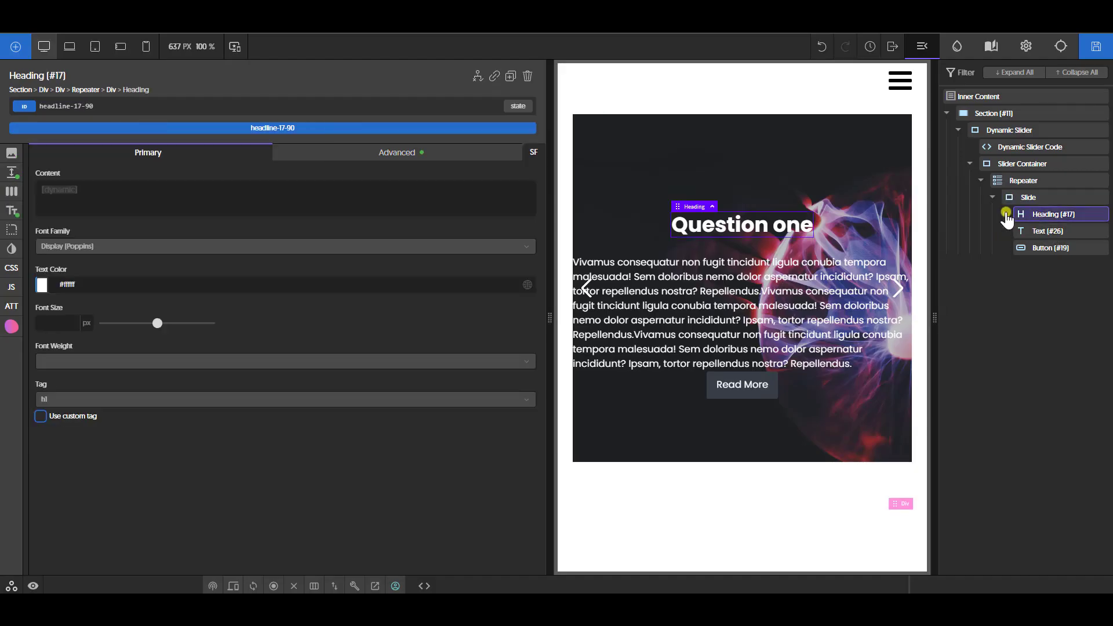
click(1004, 214)
click(1005, 215)
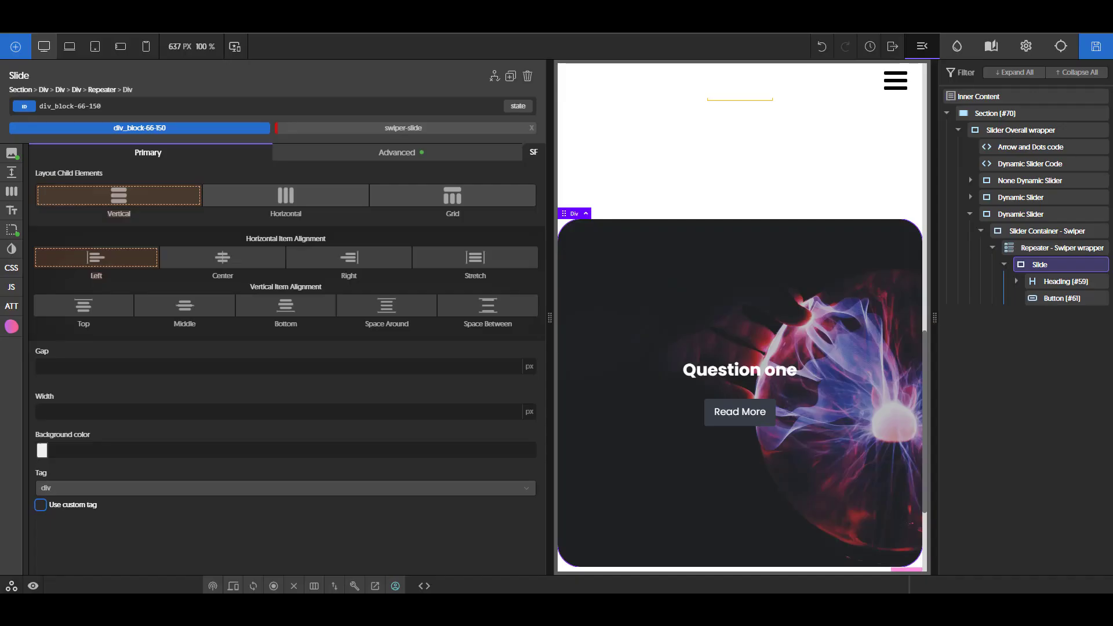
click(1030, 163)
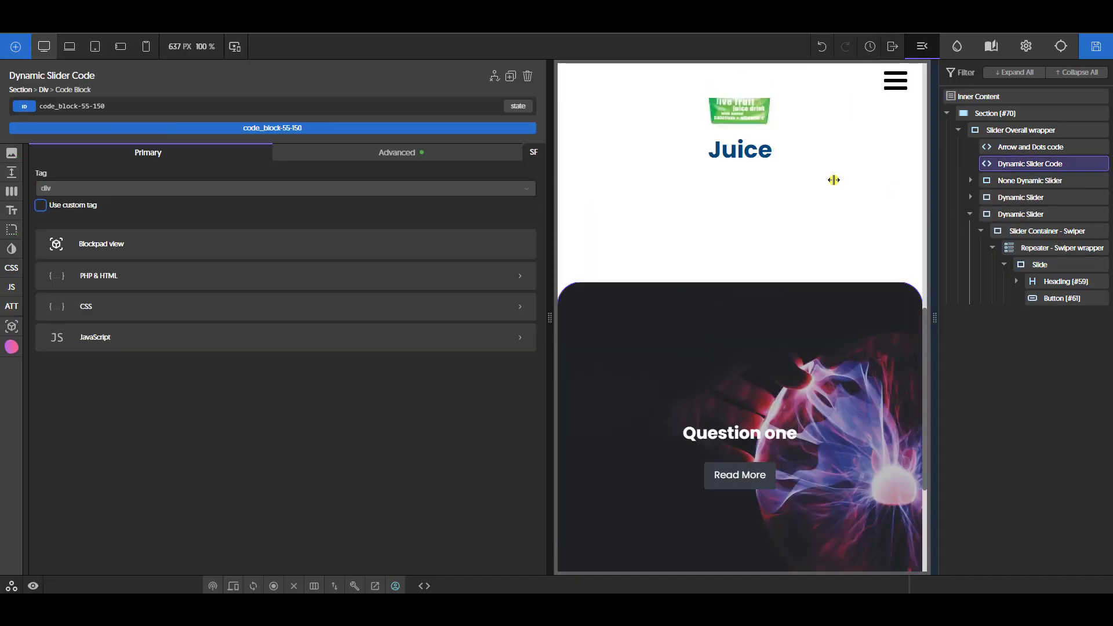
click(208, 313)
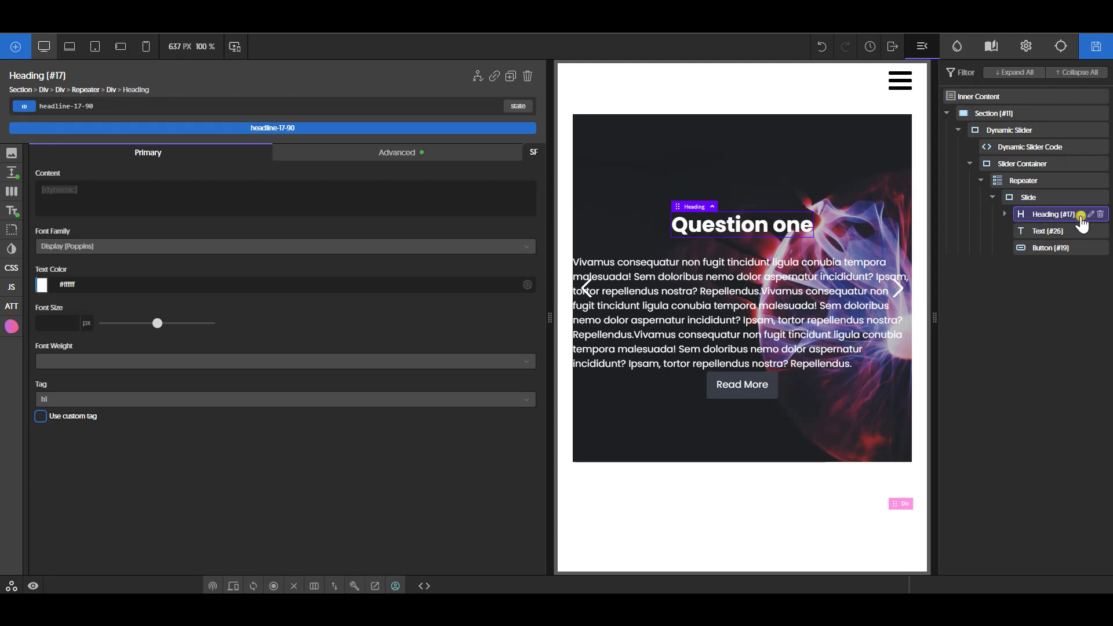
- Wrap the Slide's heading in a new div and move the text and button elements into it
right_click(1079, 218)
click(1045, 259)
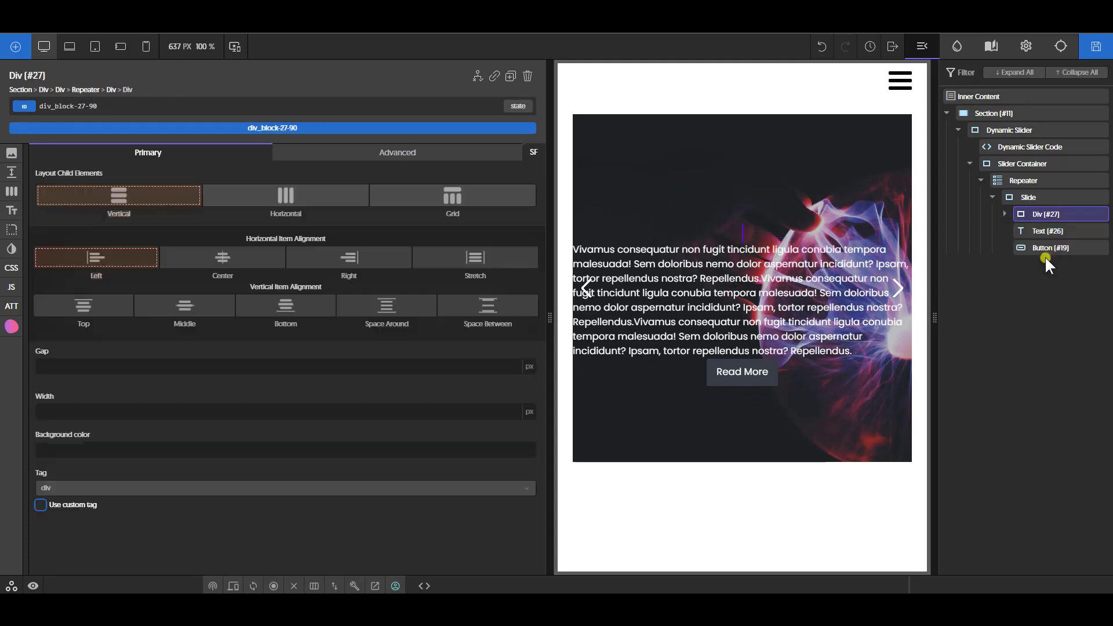
click(1004, 215)
drag(1035, 248, 1038, 274)
click(1004, 214)
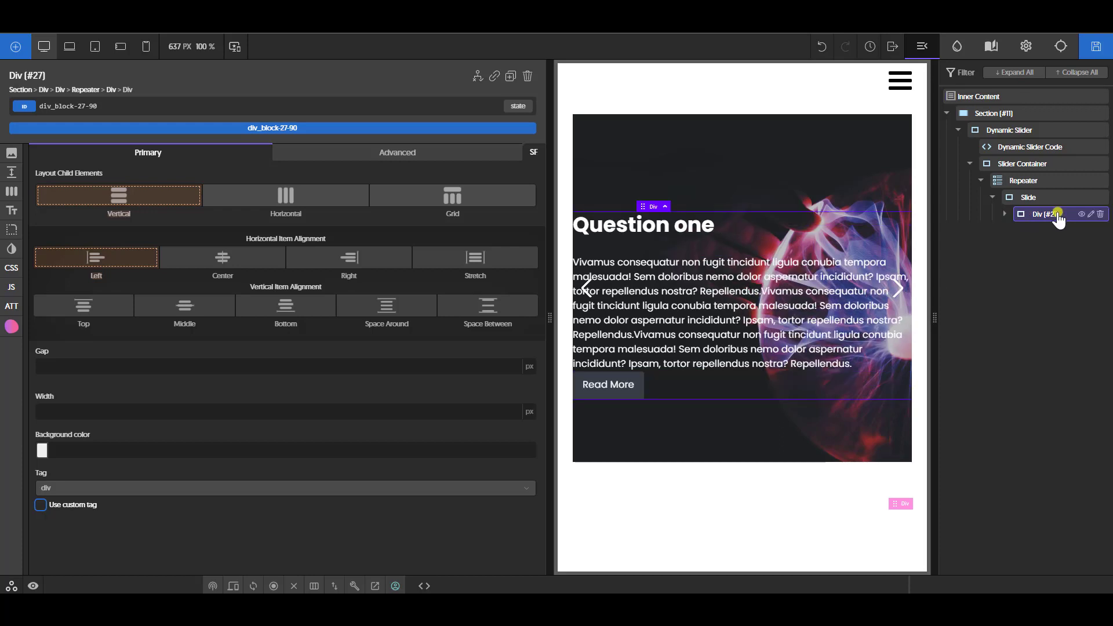
- Set the new wrapper div's maximum width to 80%
click(12, 172)
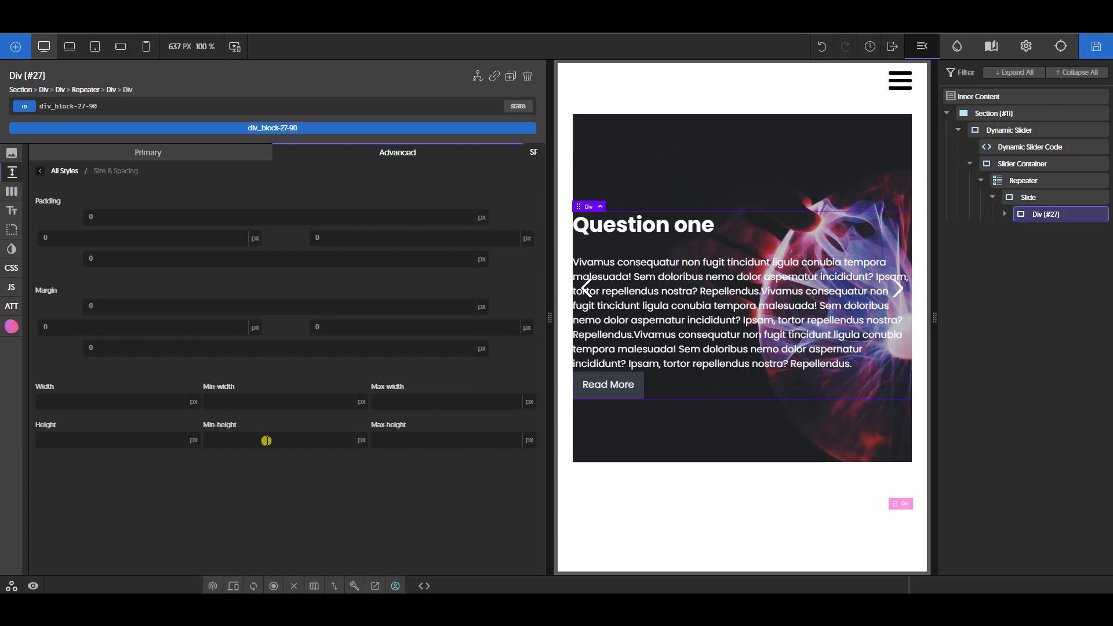
click(417, 402)
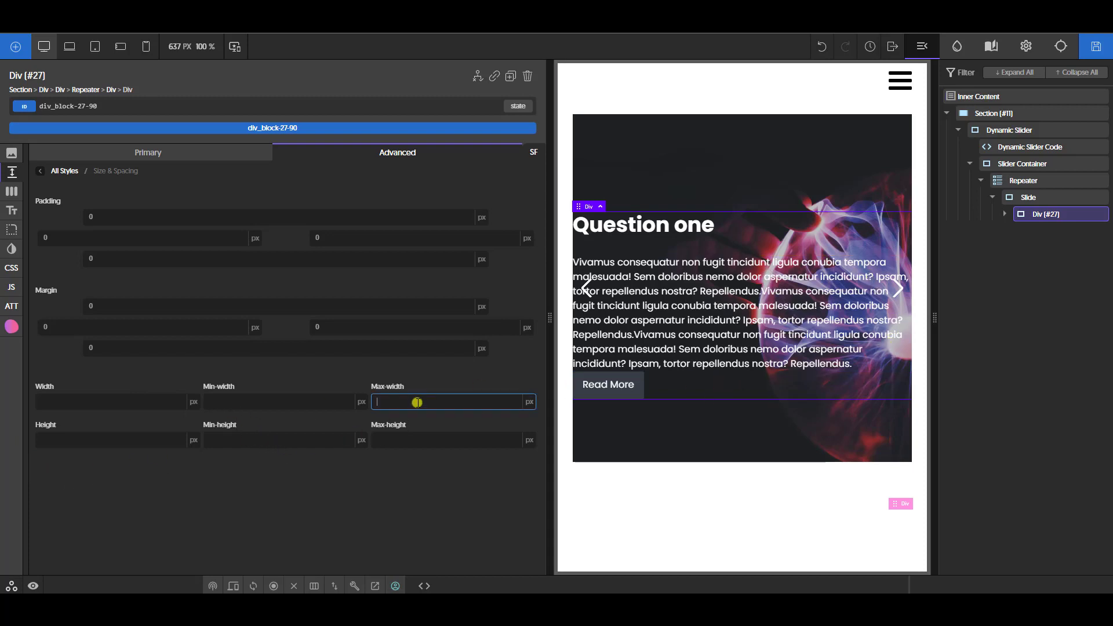
text(80)
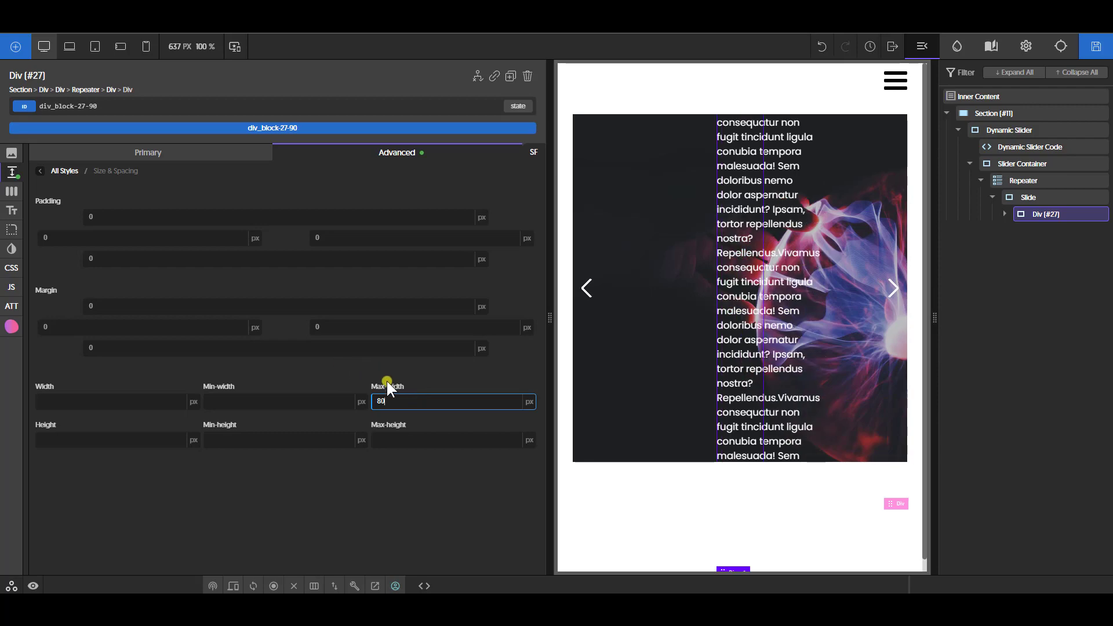
click(530, 401)
click(530, 394)
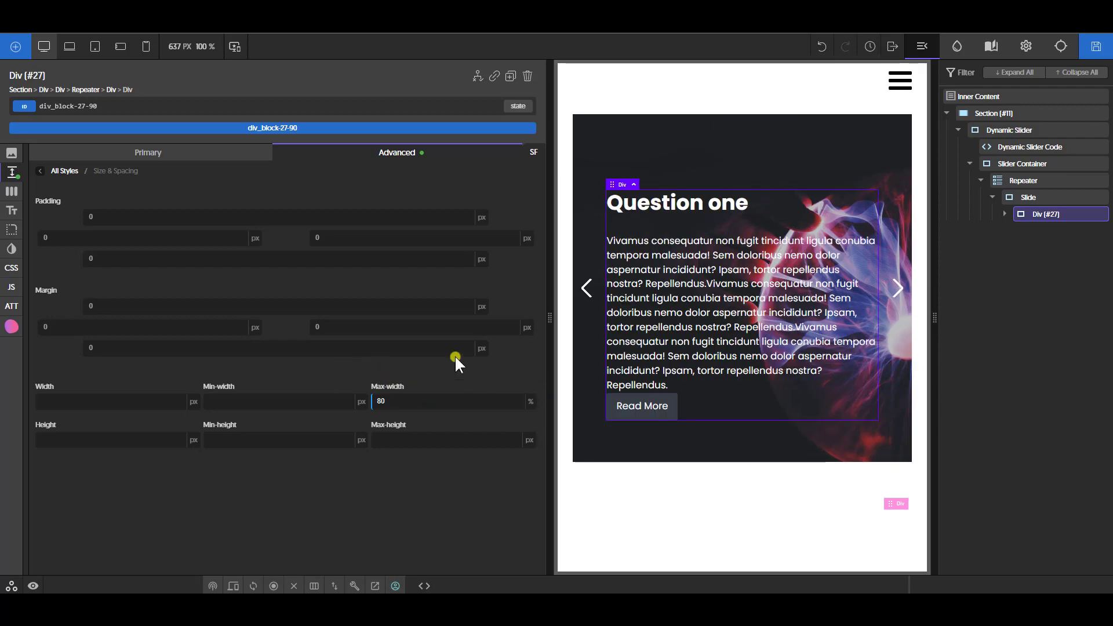
- Set the wrapper div's left and right margins to auto, save, and check the slider on the live page
click(523, 335)
click(527, 346)
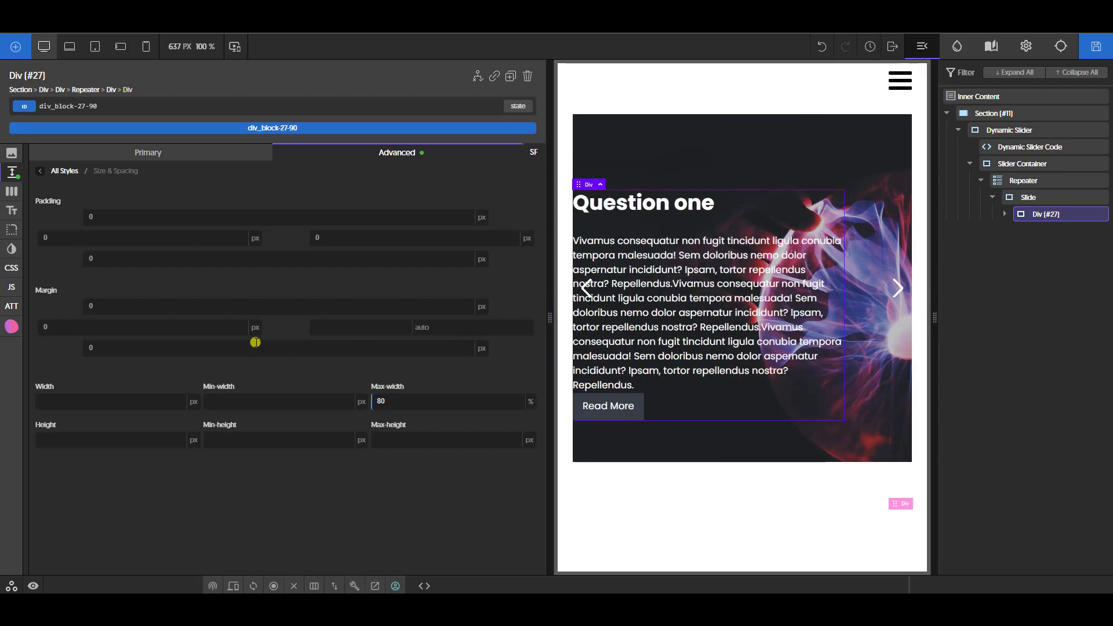
click(256, 328)
click(256, 346)
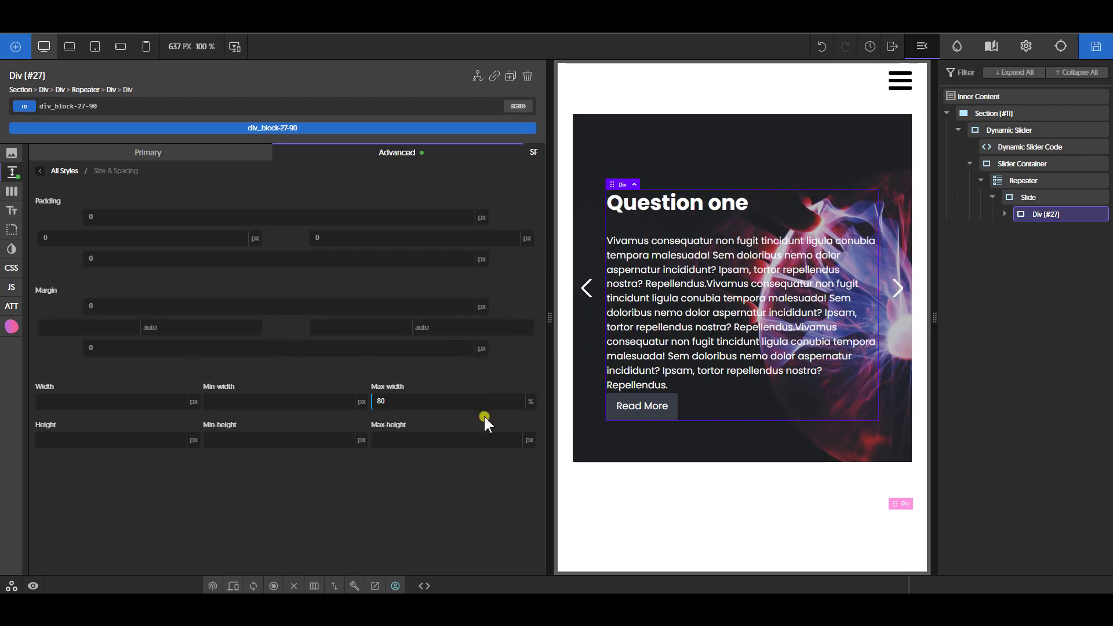
click(1095, 49)
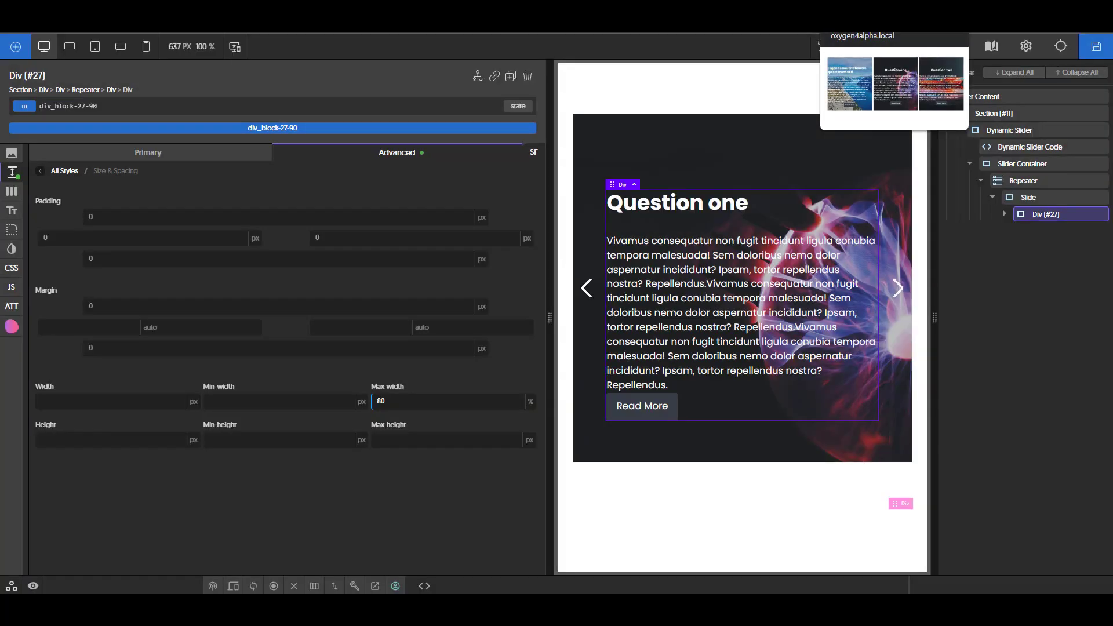
click(867, 9)
key(F5)
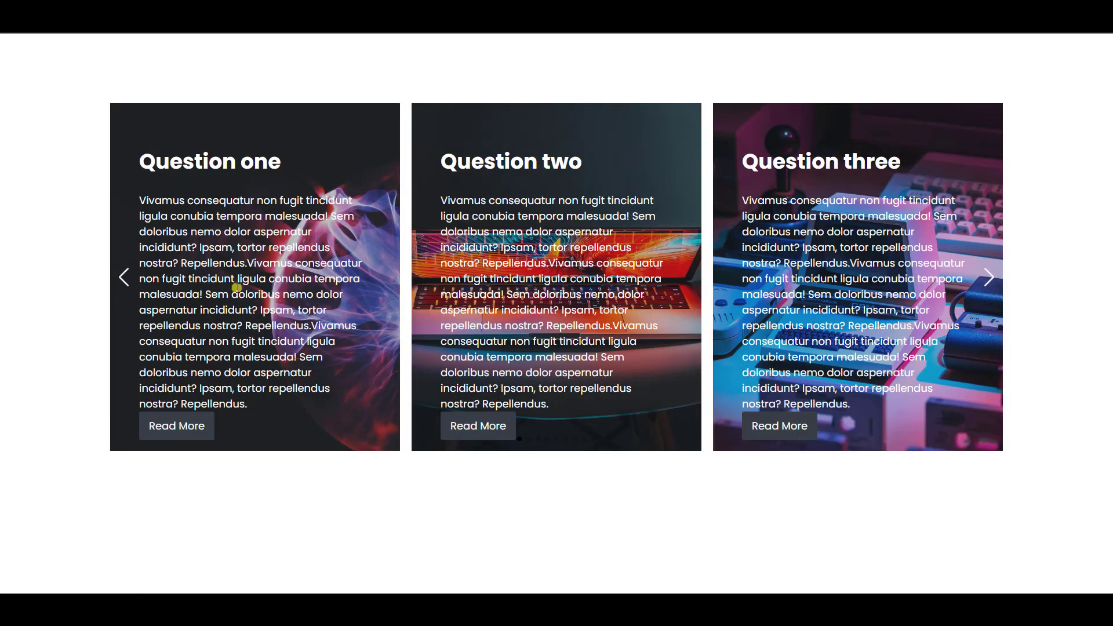
- Set the wrapper div's maximum width to calc(100% - var(--space-m)) with no fixed unit
click(290, 11)
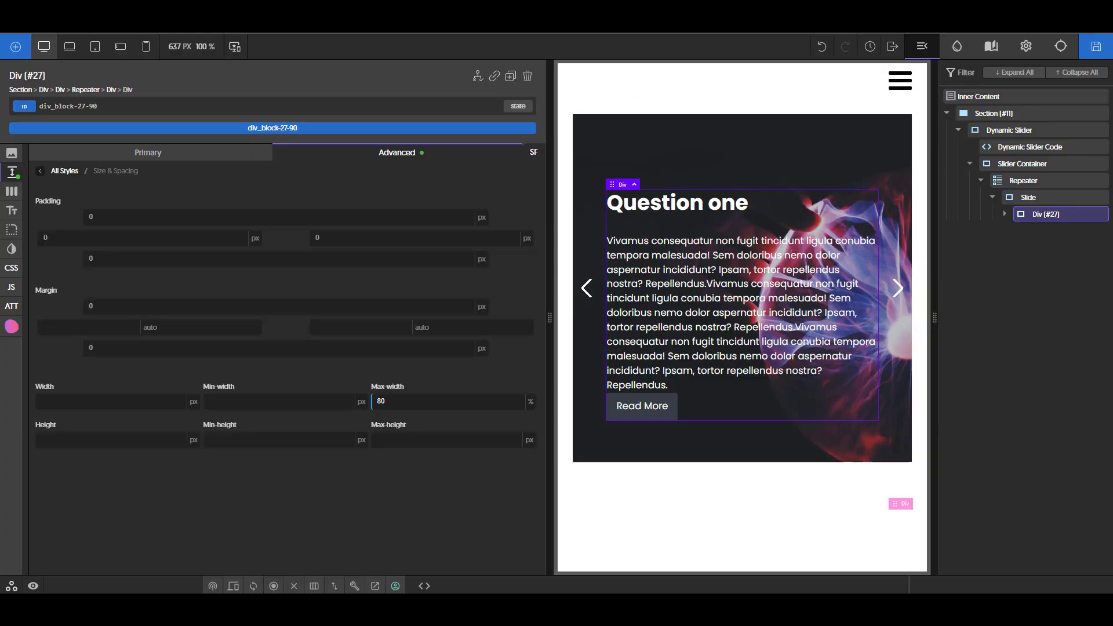
click(404, 398)
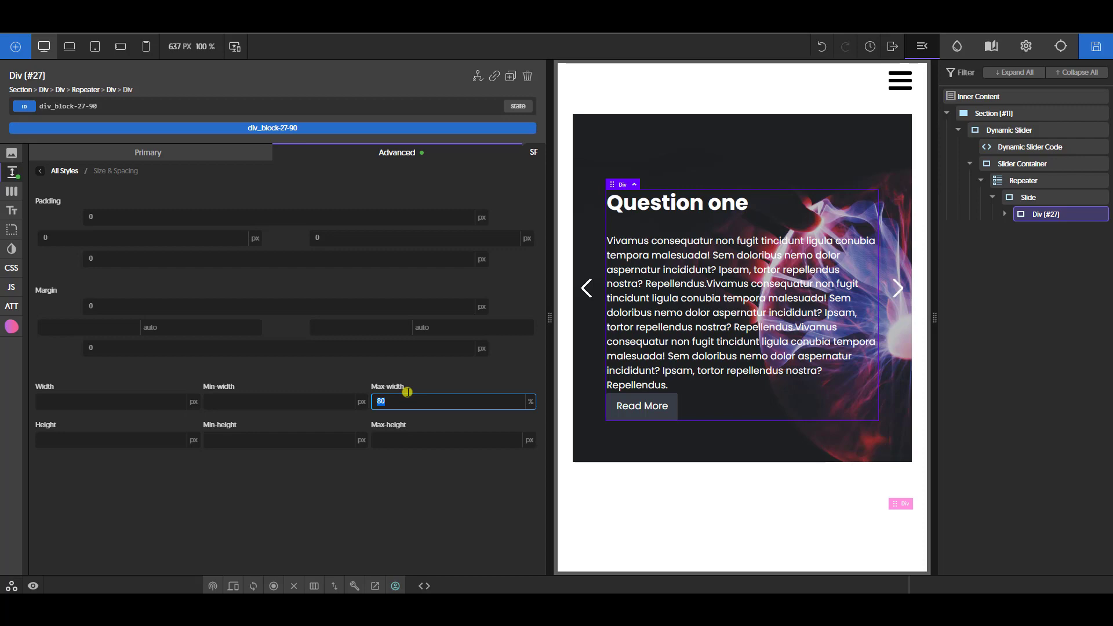
text(calc)
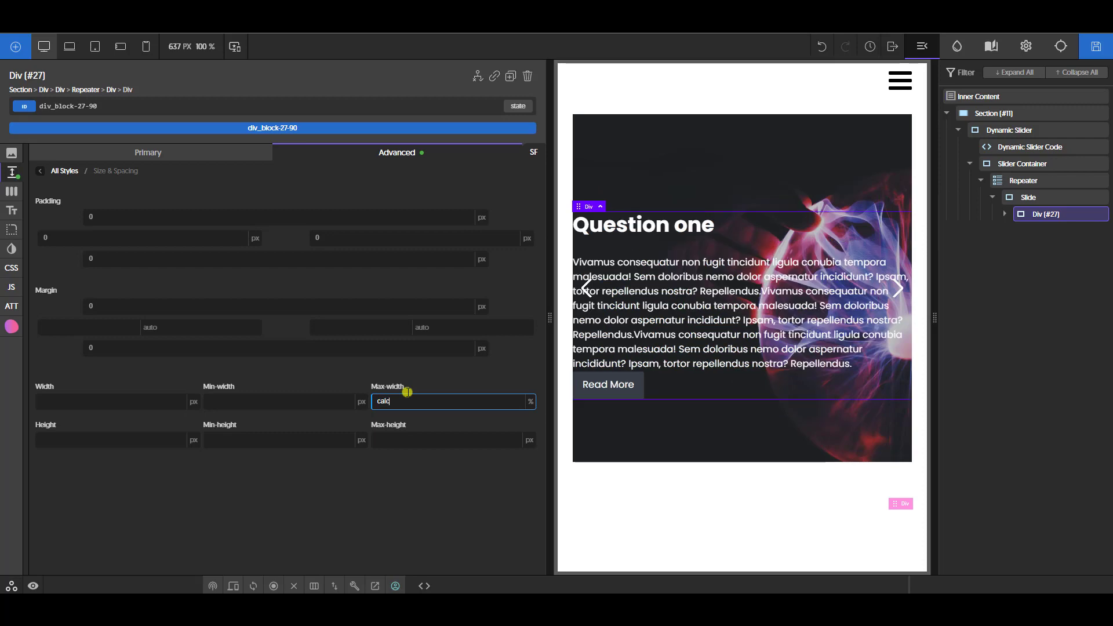
text(())
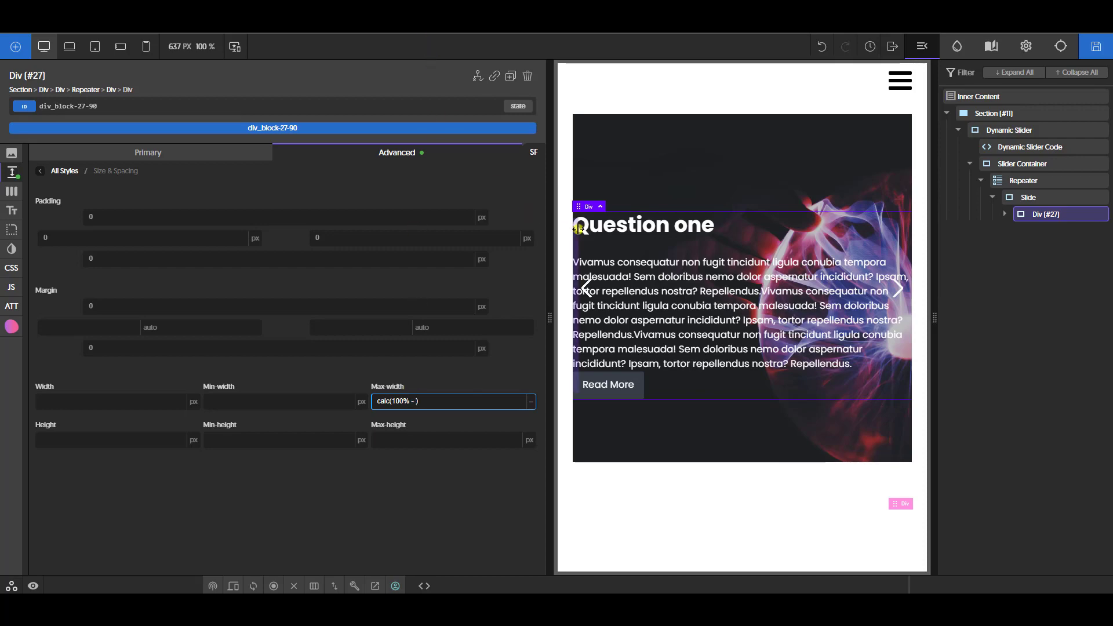
text(var(--space-m))
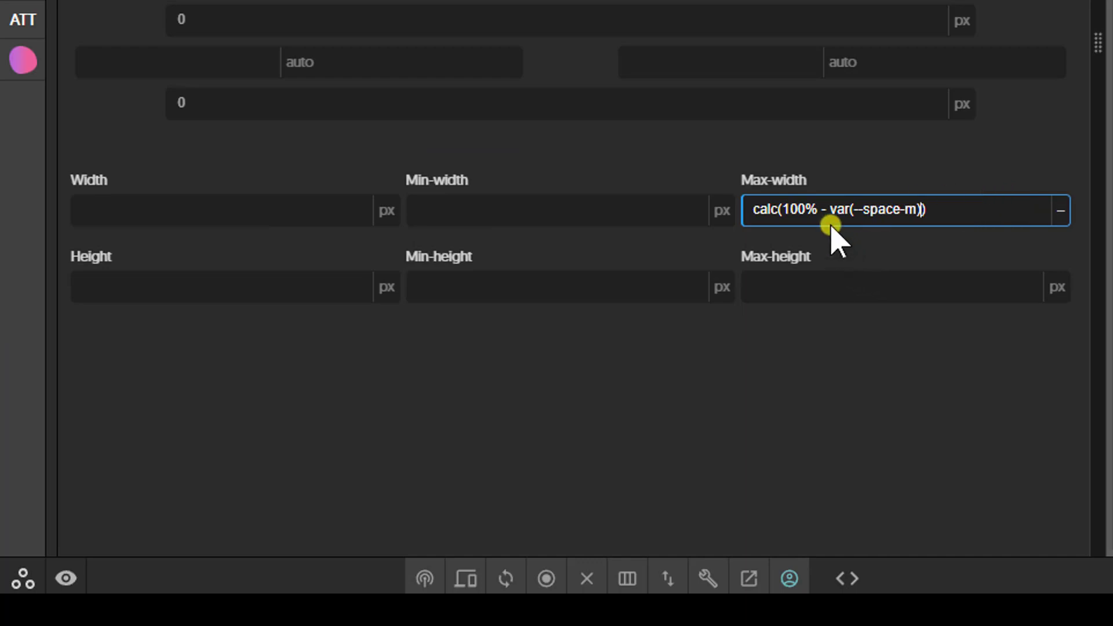
- Double the subtracted spacing in the wrapper div's maximum width, making it calc(100% - (var(--space-m) * 2 ))
triple_click(834, 209)
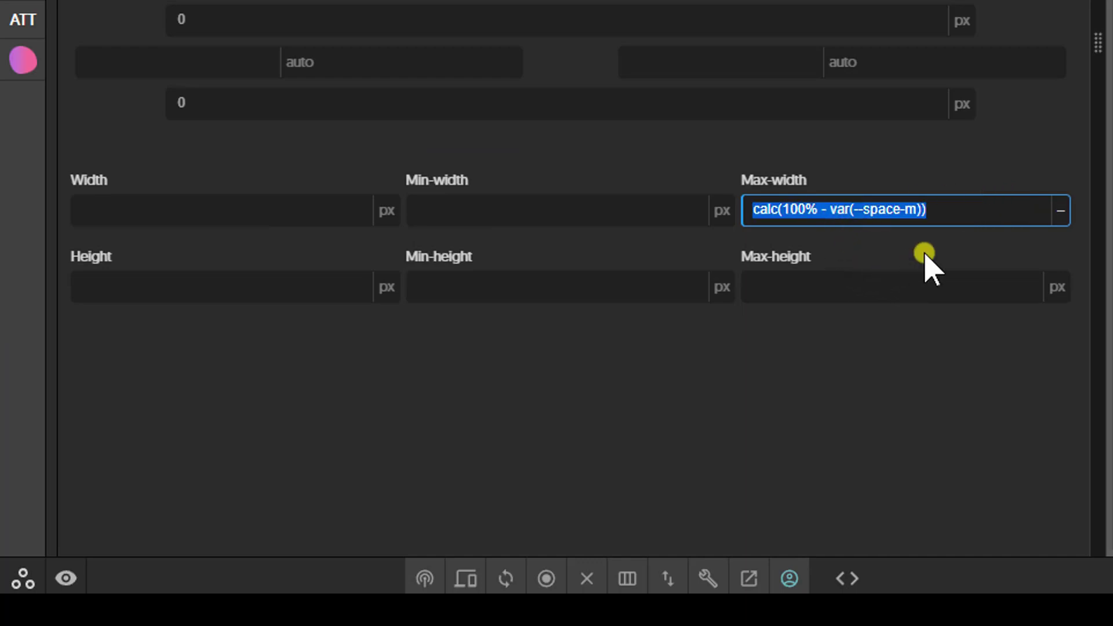
click(829, 209)
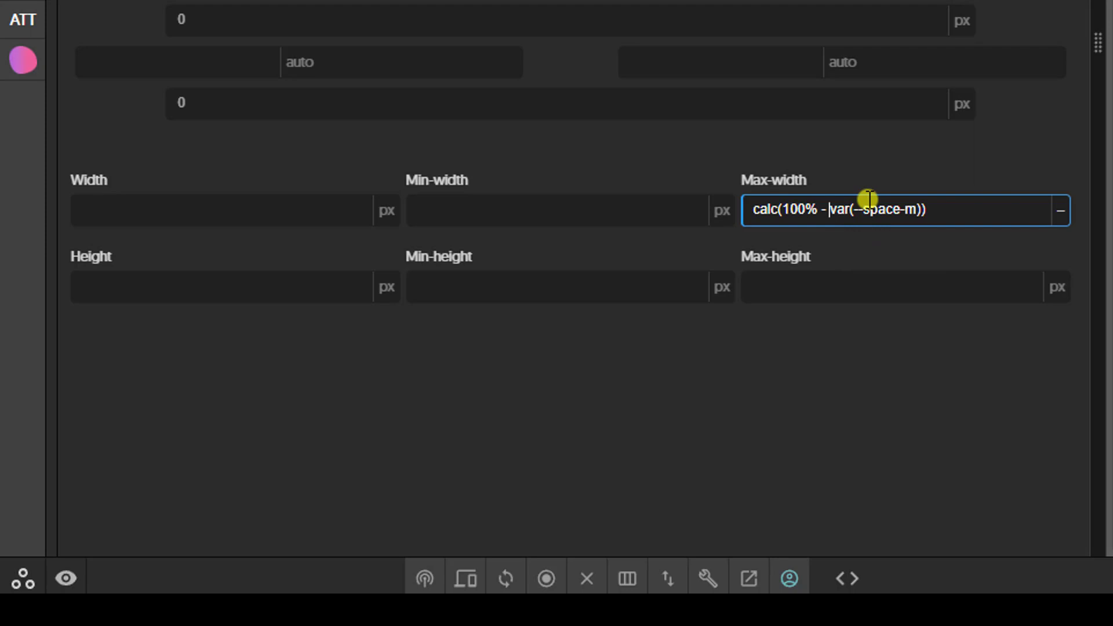
text(()
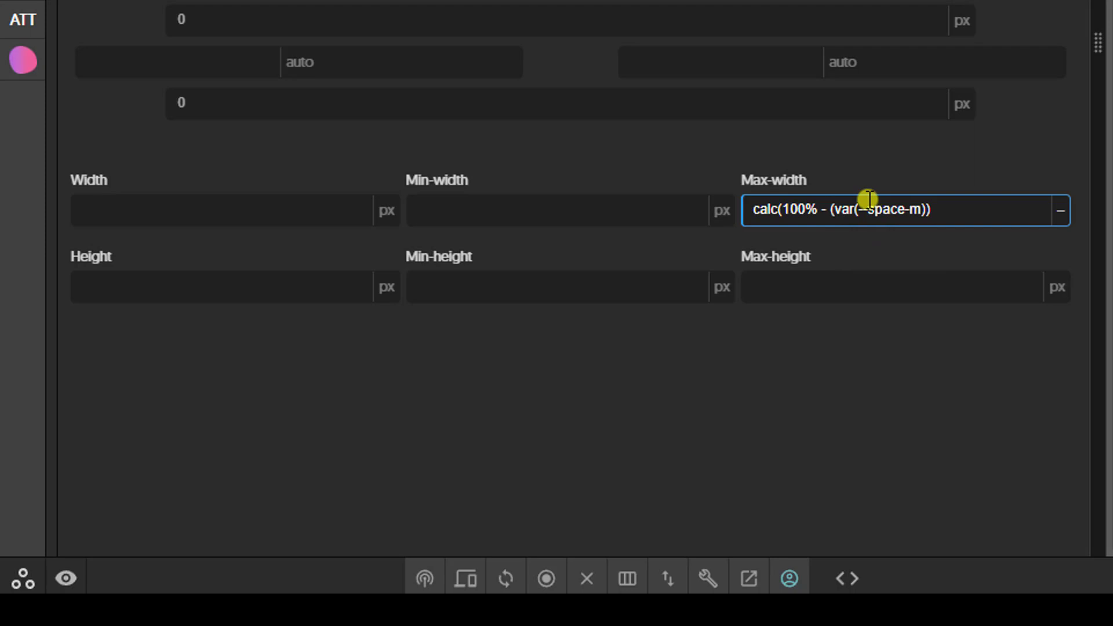
triple_click(926, 209)
click(930, 207)
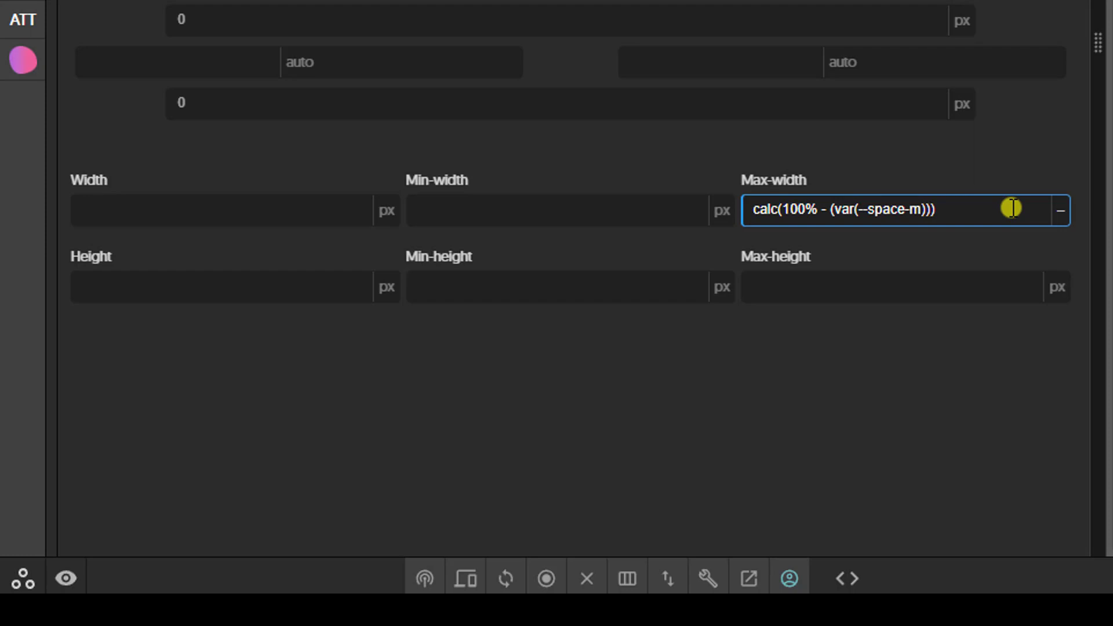
text(* 2)
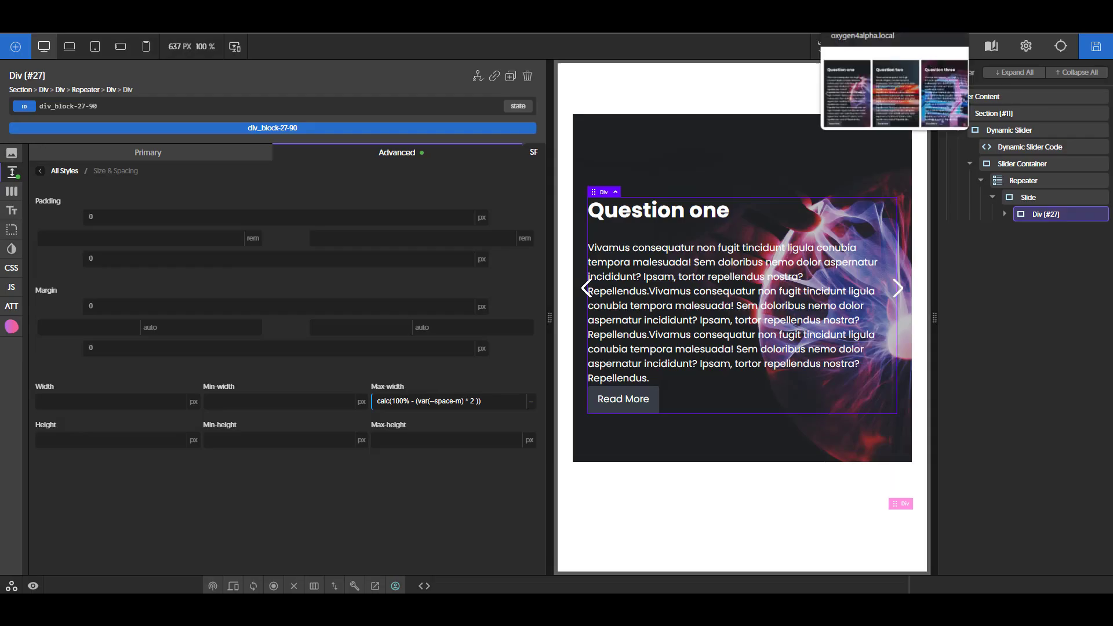
- Reload the live slider page, close the developer tools, and check the text width in the slides
click(864, 17)
key(F5)
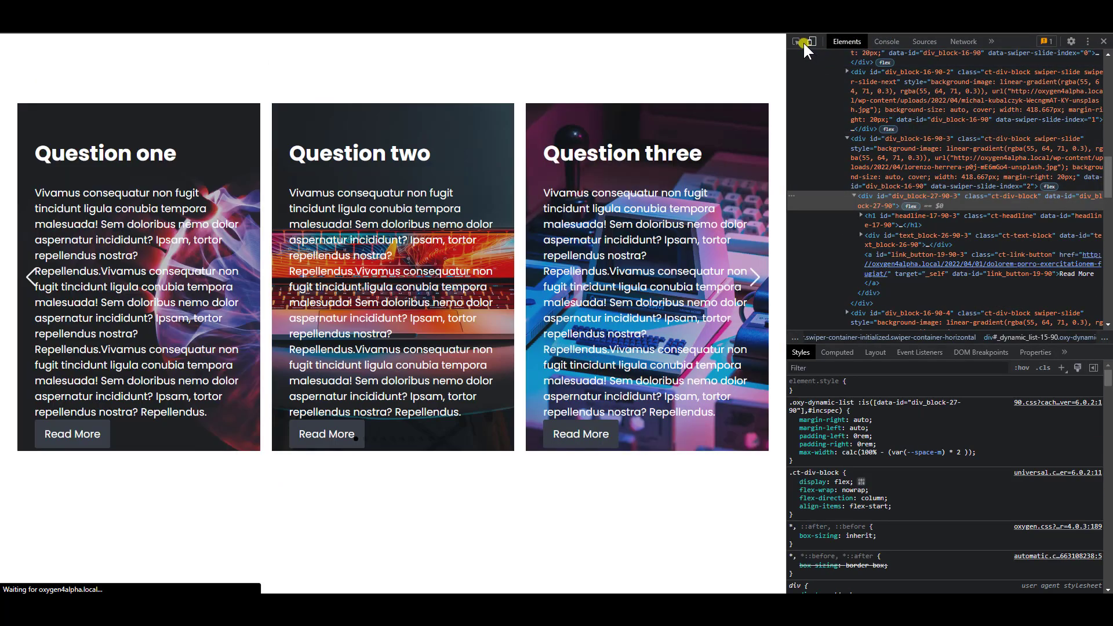
click(804, 42)
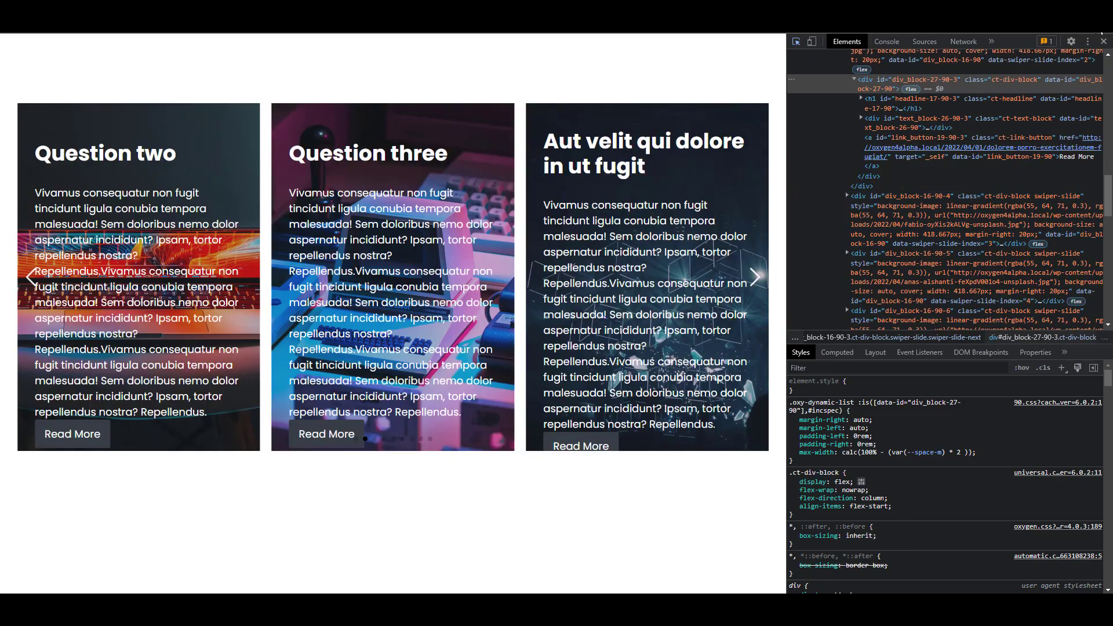
click(1104, 41)
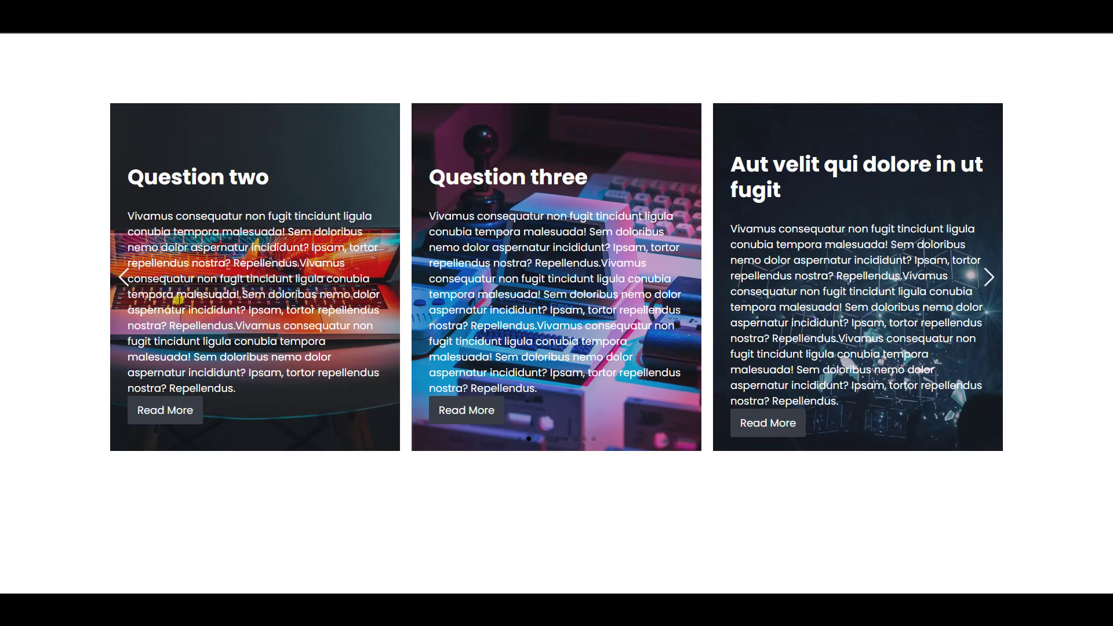
click(989, 279)
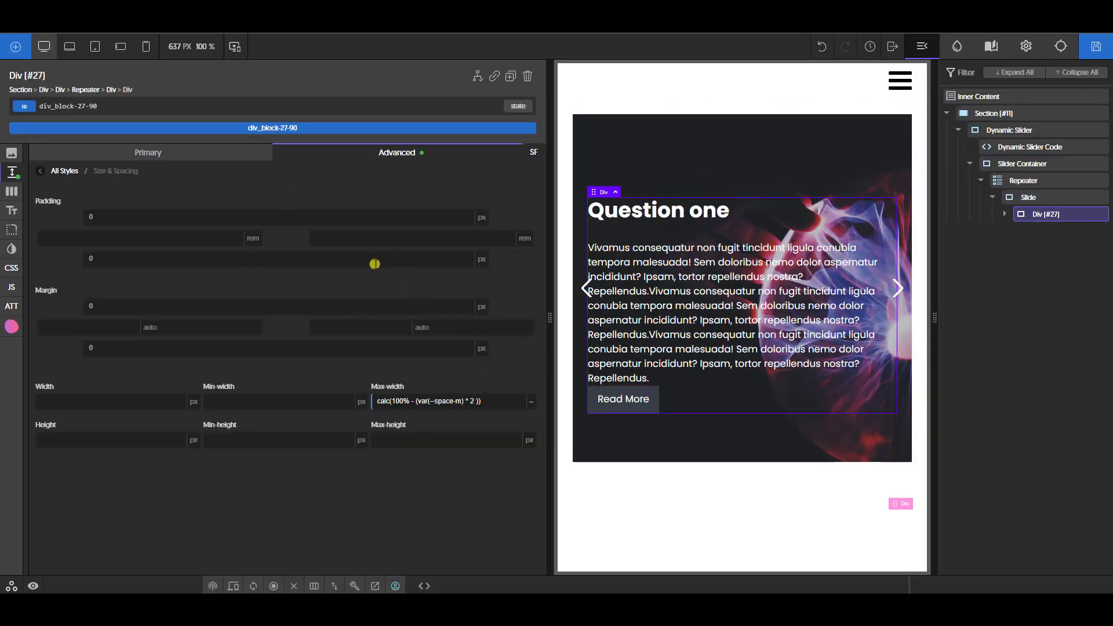
- Set the wrapper div's top and bottom padding to 3 rem, save, and check the slider on the live page
click(202, 217)
text(3rem)
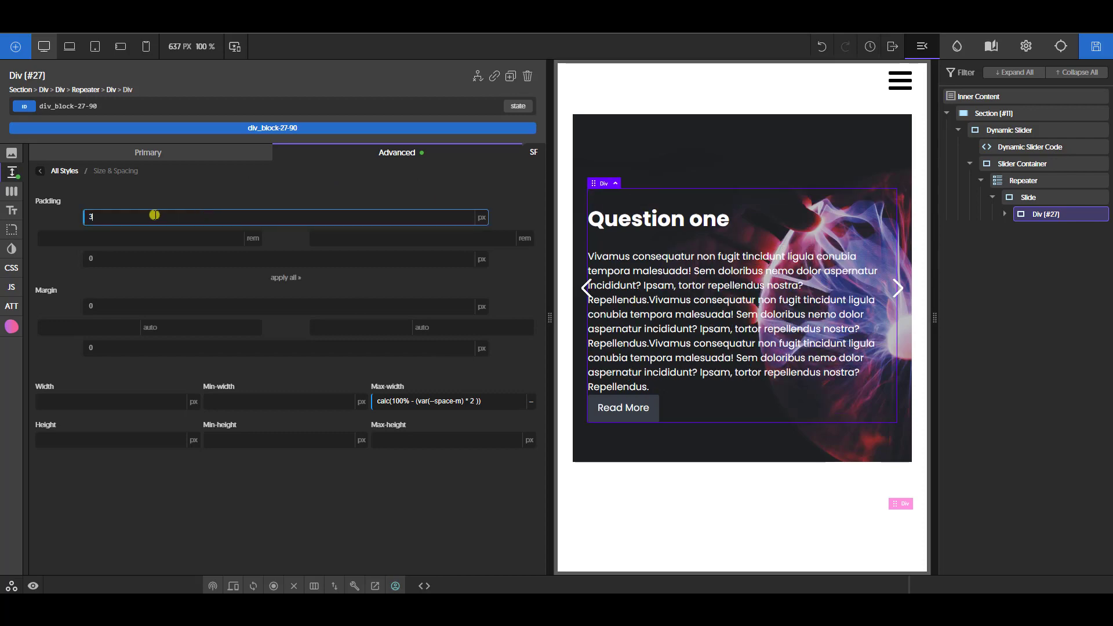
click(179, 258)
text(3rem)
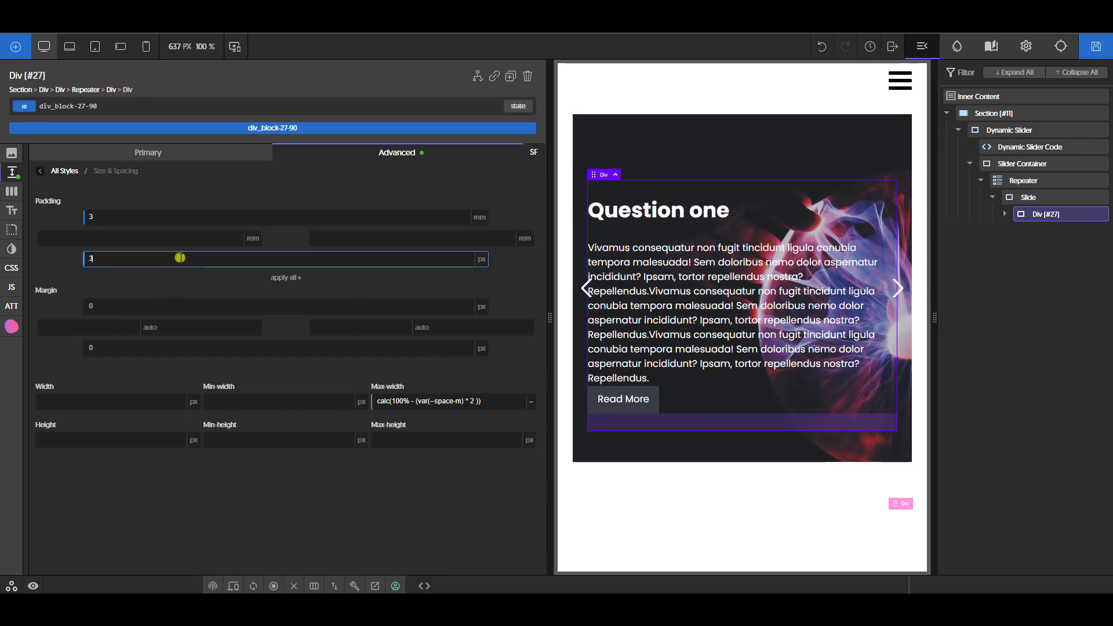
click(1095, 47)
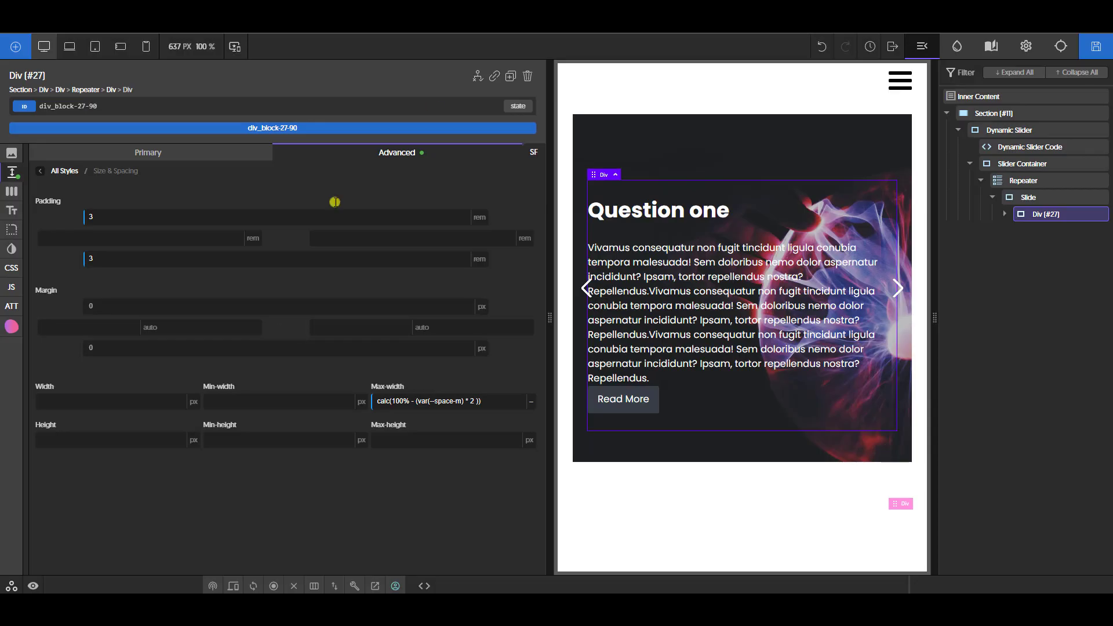
key(ctrl+Tab)
key(F5)
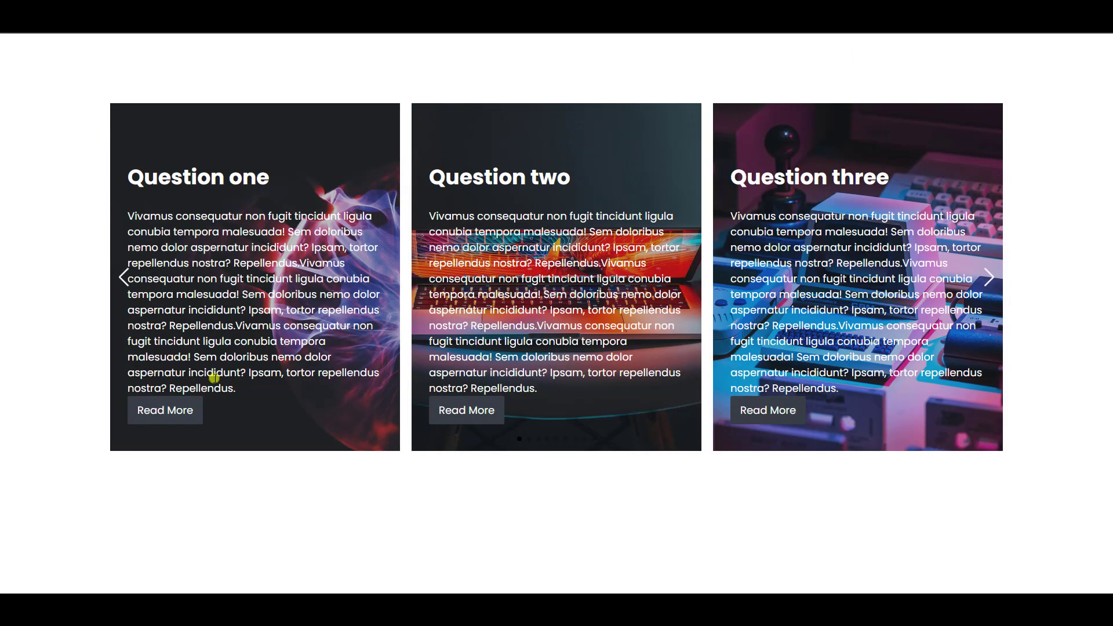
click(987, 284)
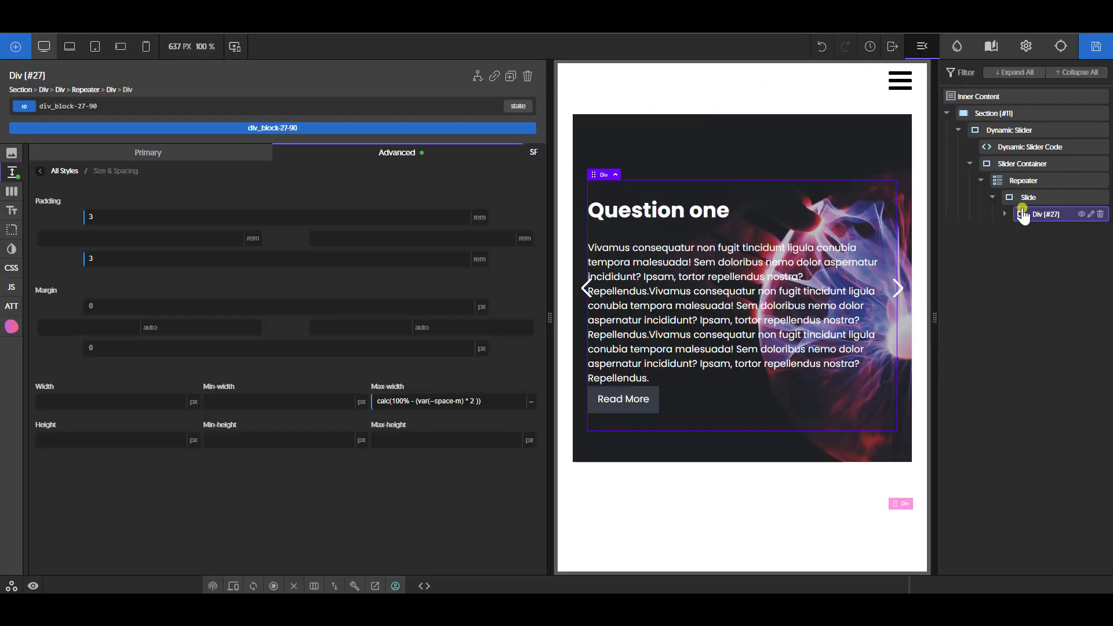
- Add a scale transform to the Slide with Scale X 1.2, Scale Y 1.2 and Scale Z 1
click(1025, 198)
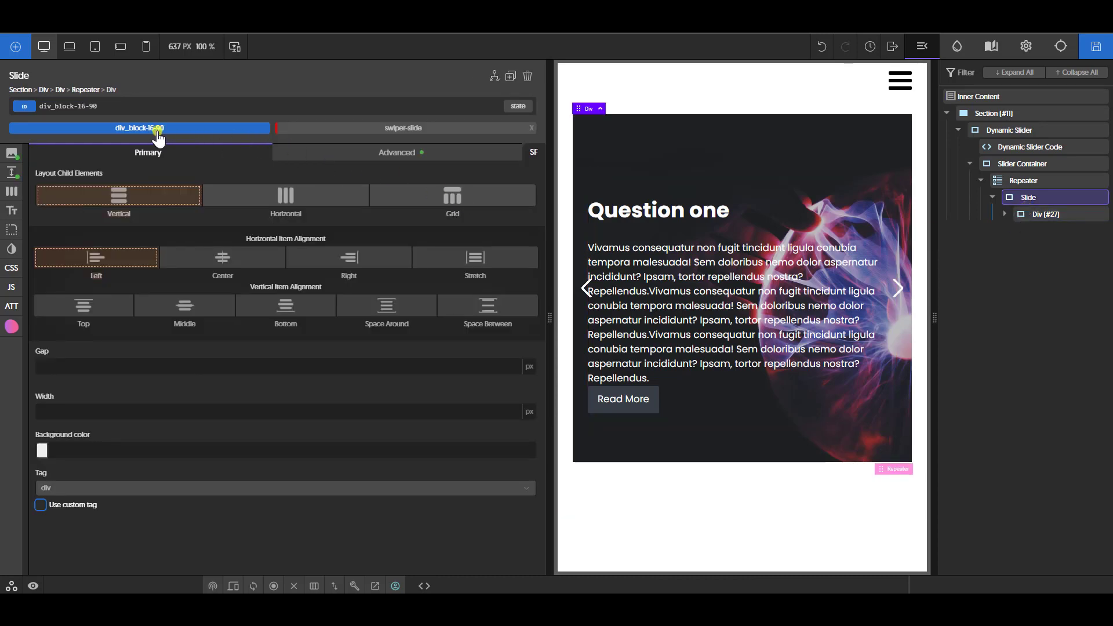
click(12, 248)
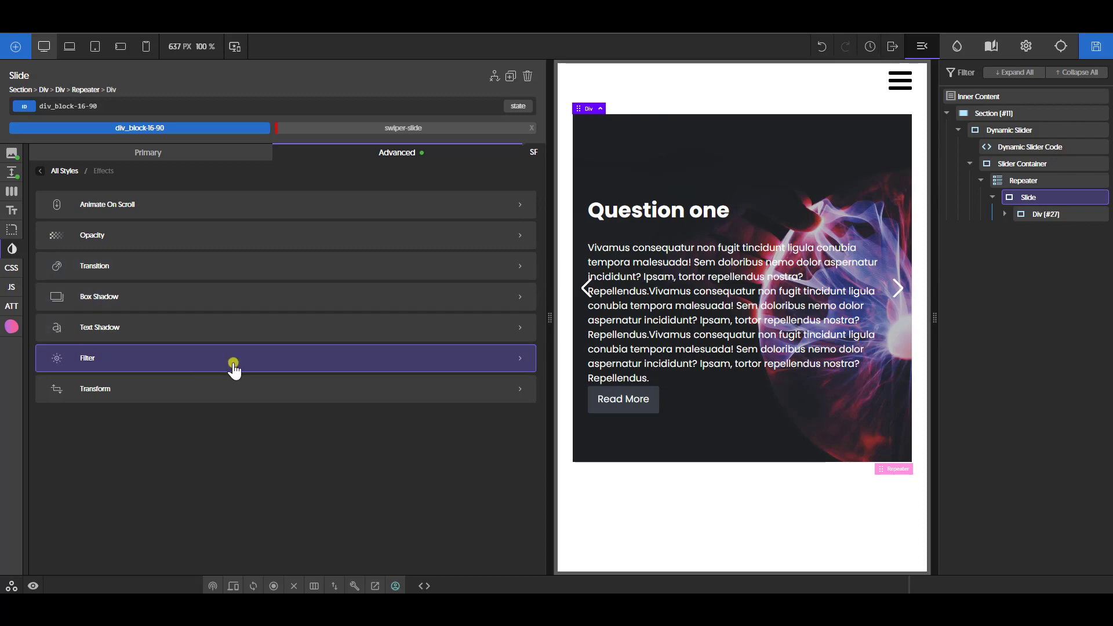
click(167, 396)
click(112, 198)
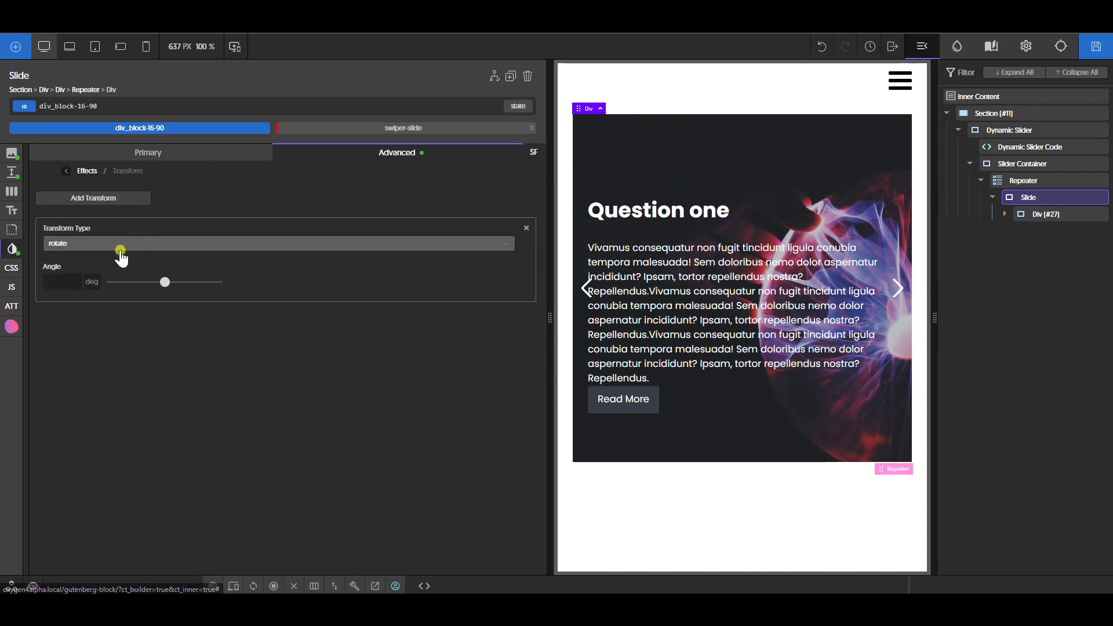
click(119, 246)
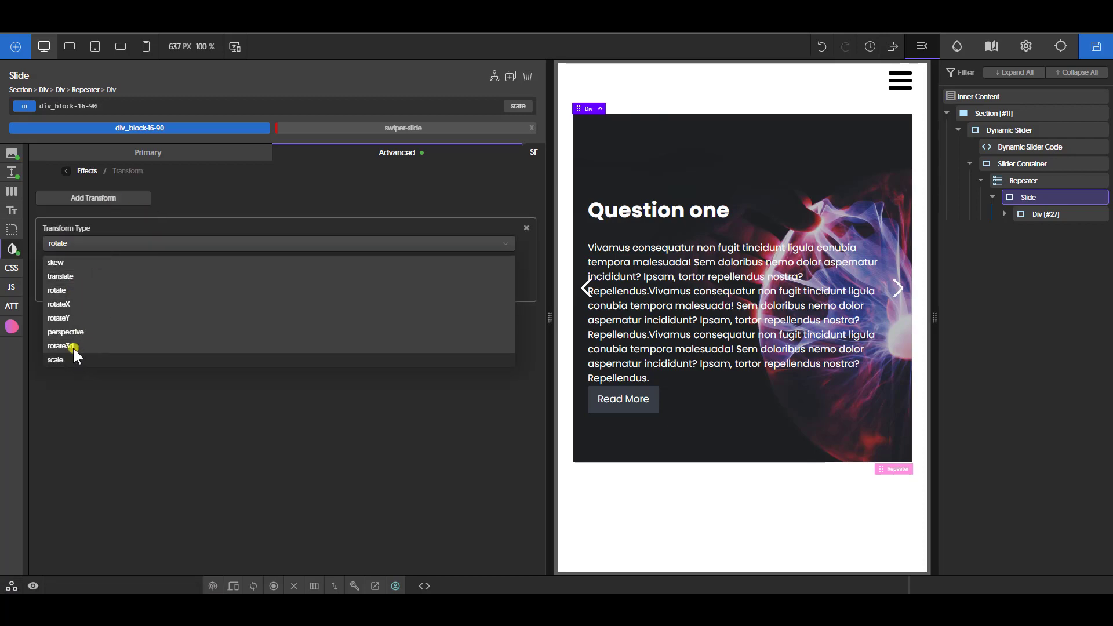
click(79, 359)
click(64, 280)
text(1.2)
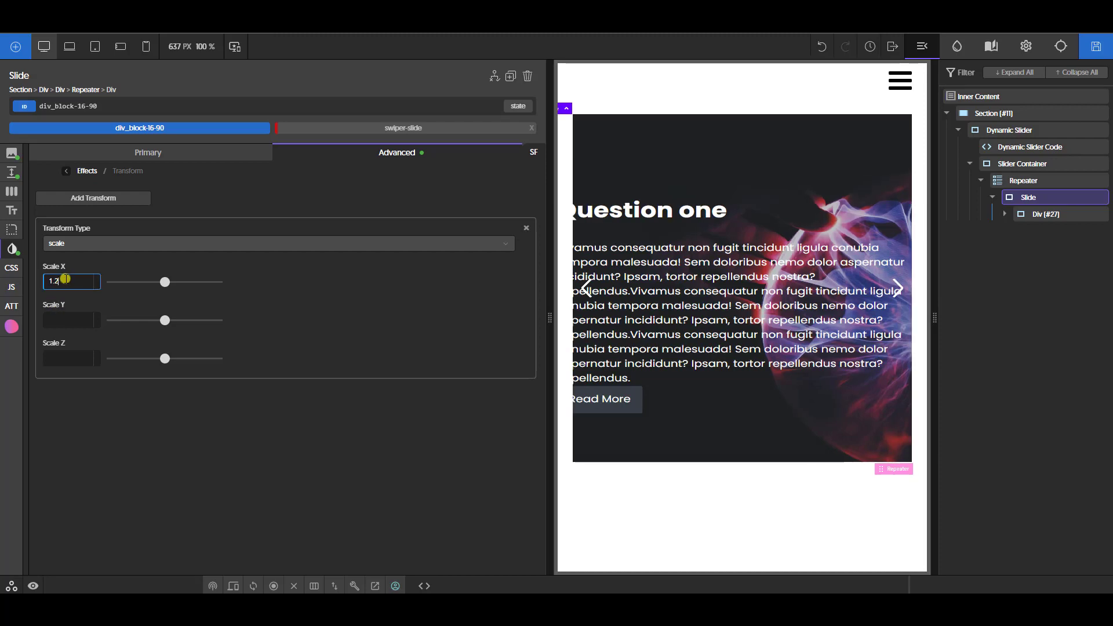
click(64, 316)
text(1.2)
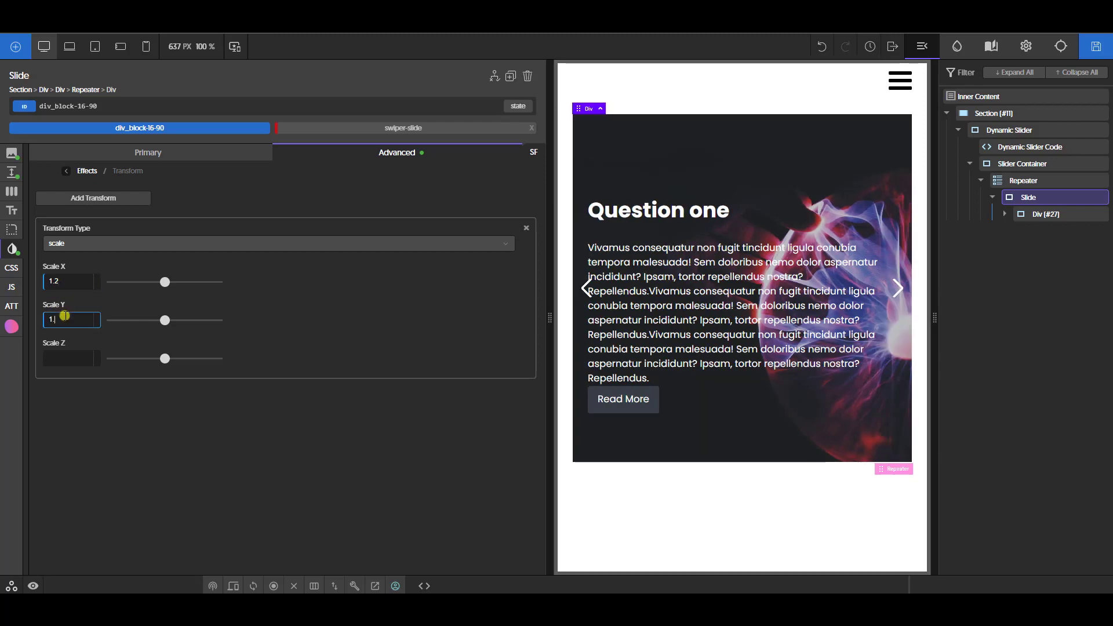
click(59, 357)
text(1)
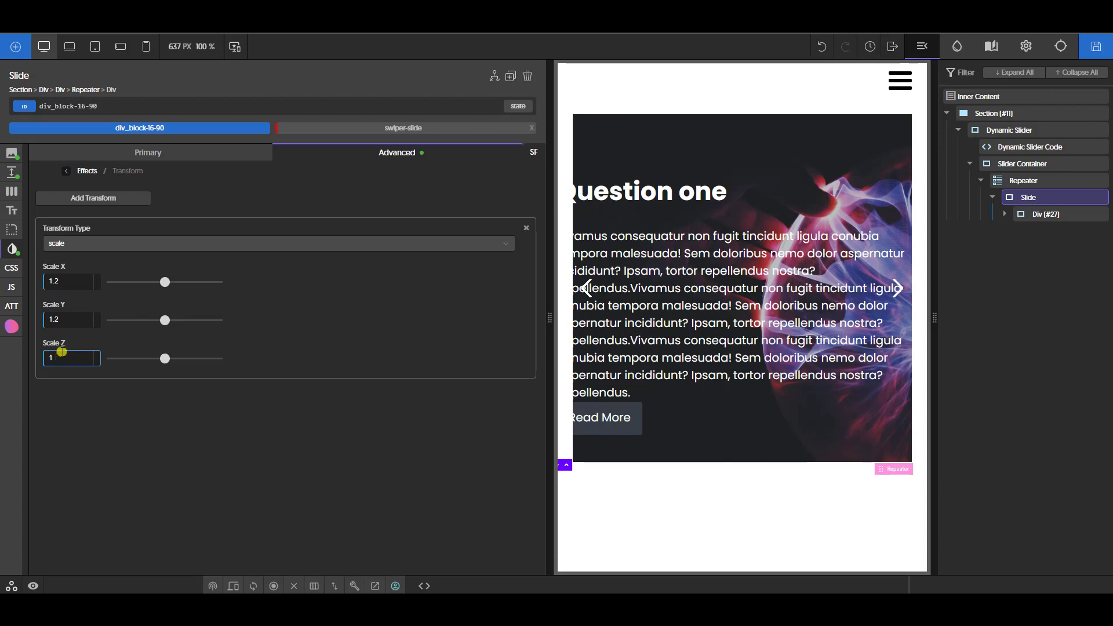
- Reduce the Slide's Scale X and Scale Y to 1.1, clear Scale Z, and save
double_click(69, 283)
text(1.1)
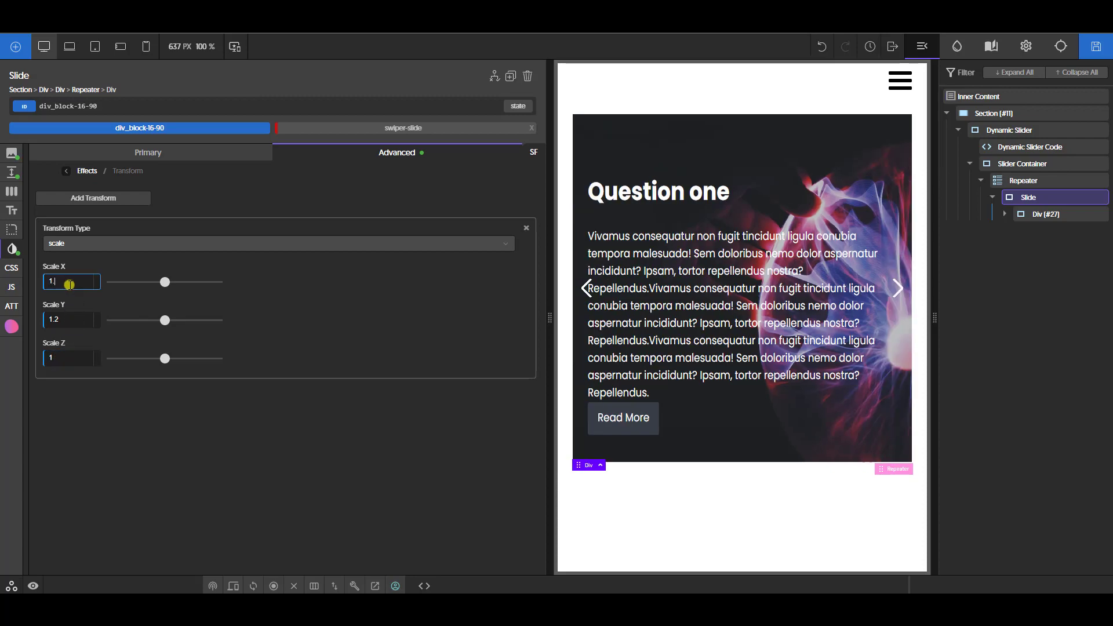
double_click(70, 320)
text(1.1)
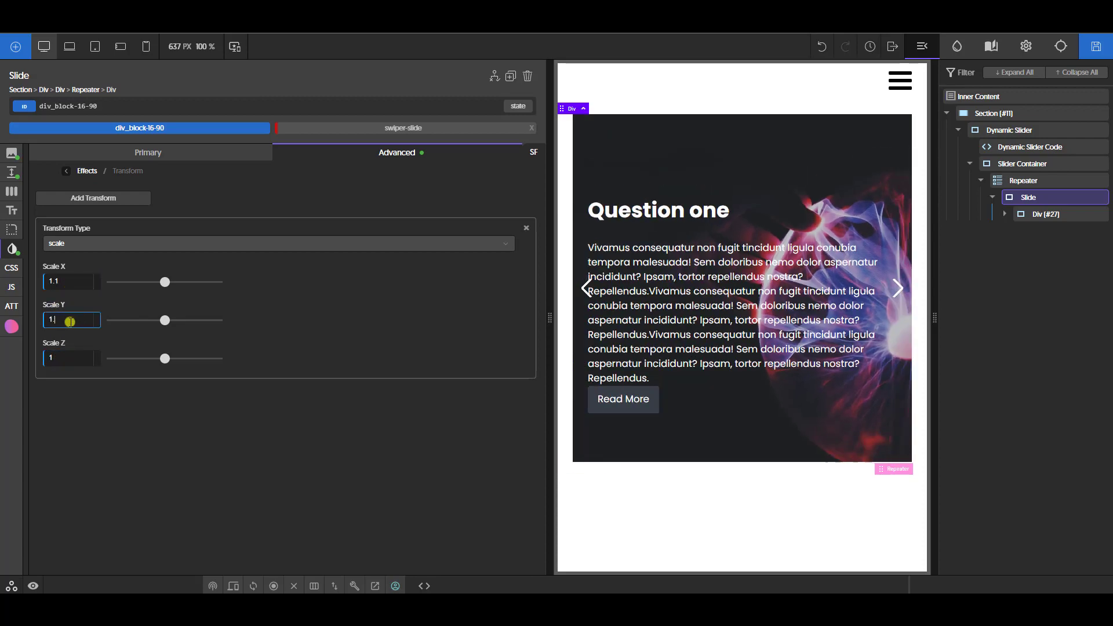
double_click(60, 356)
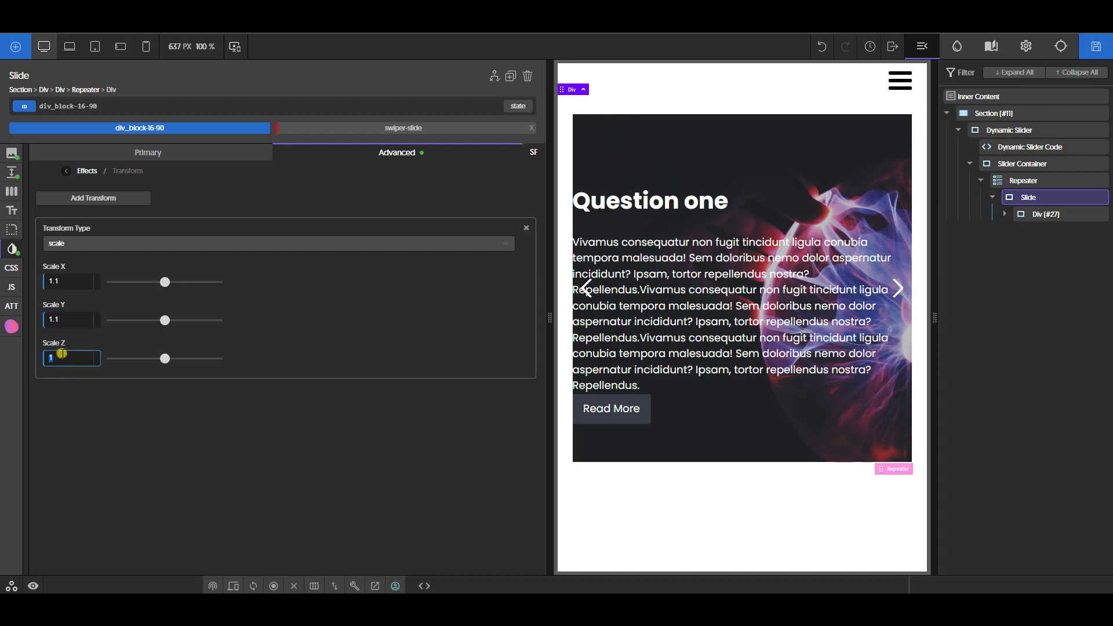
click(1096, 46)
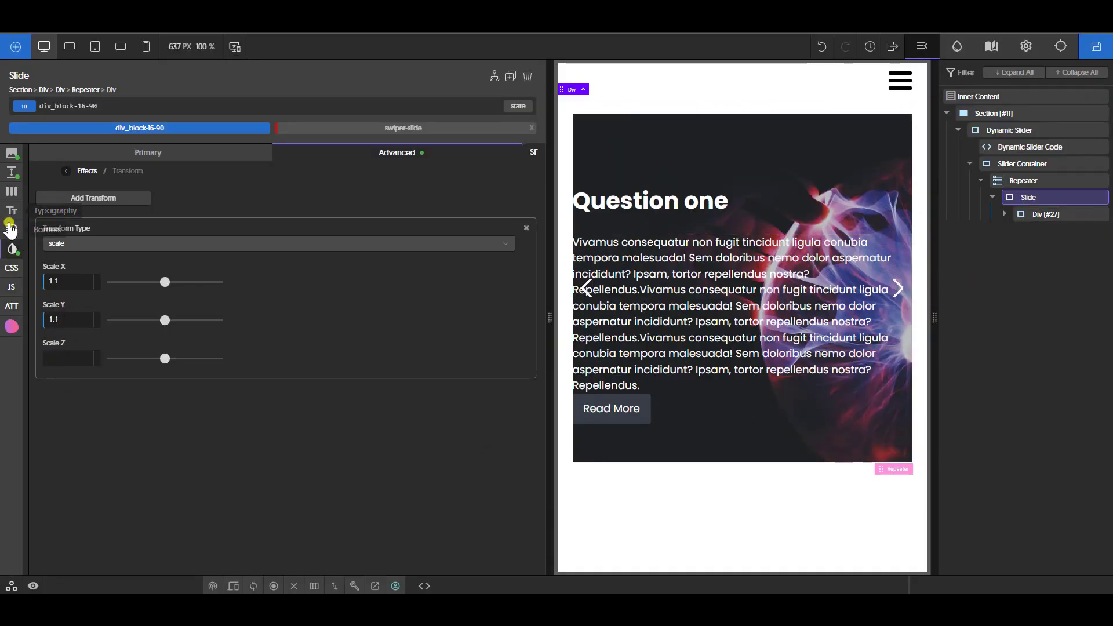
- Give the Slide a 2 px solid red (#ff0202) border on all sides, save, and check the slider on the live page
click(12, 229)
click(111, 248)
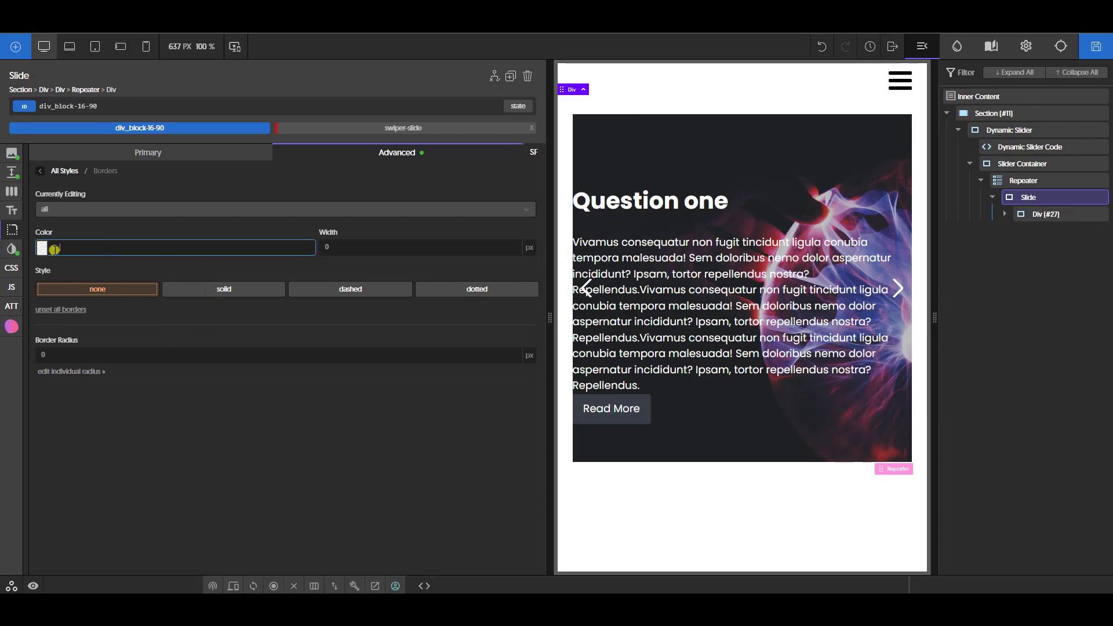
click(42, 248)
click(130, 262)
click(328, 247)
click(328, 246)
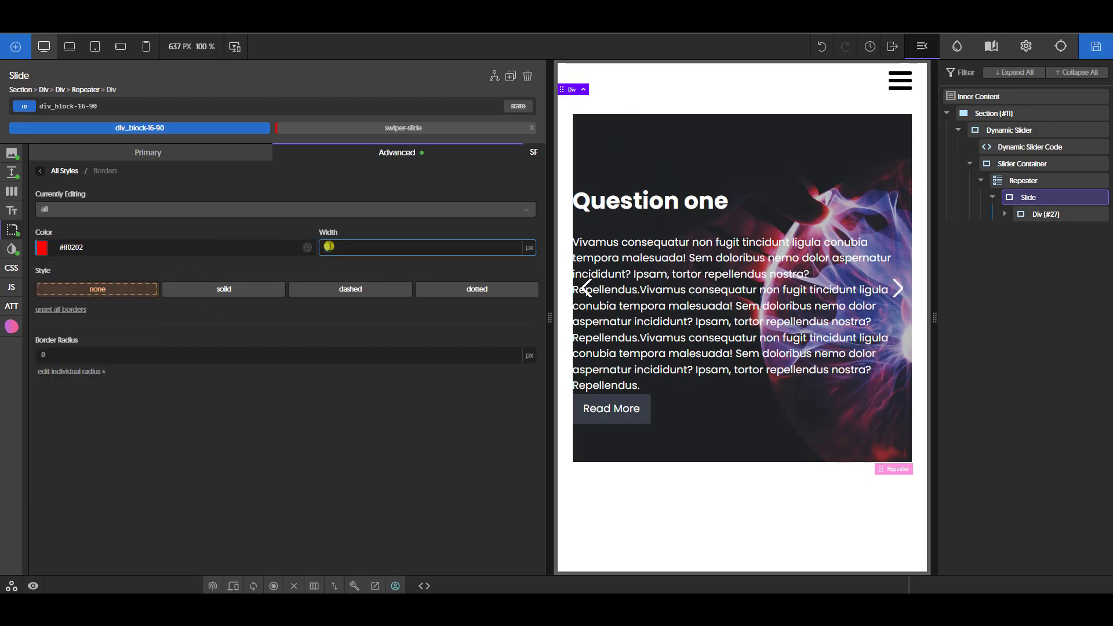
text(2)
click(261, 290)
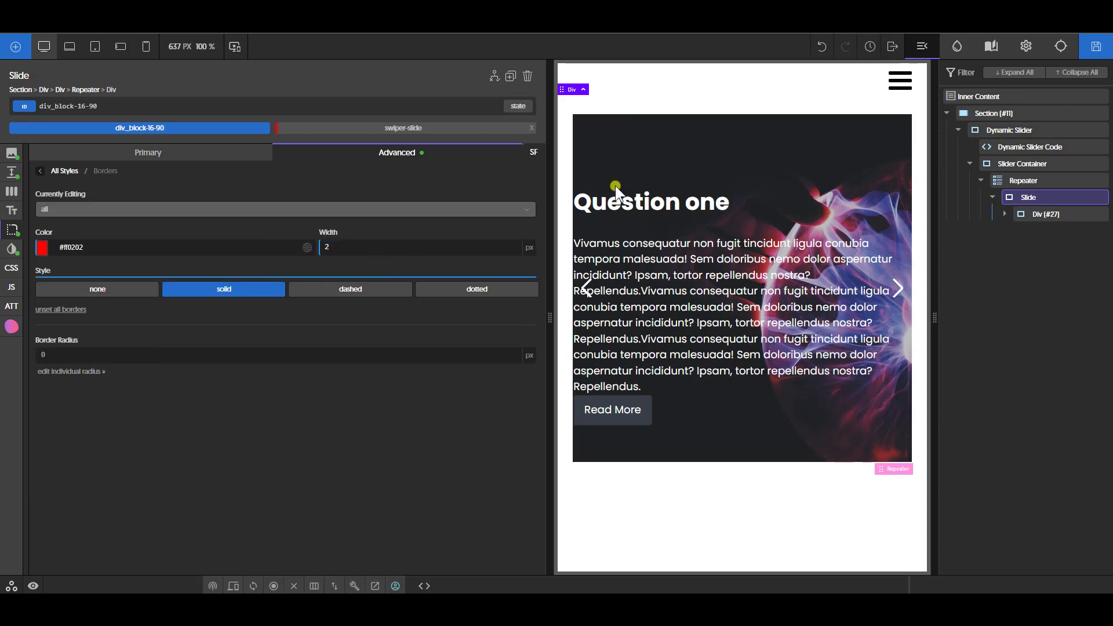
click(1096, 46)
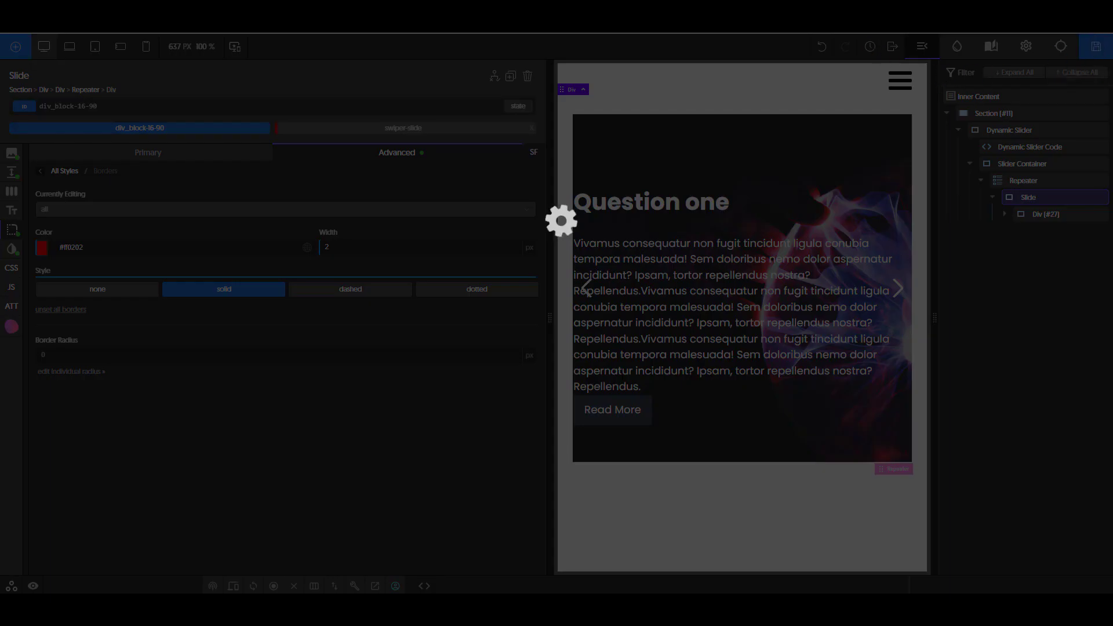
click(895, 9)
key(F5)
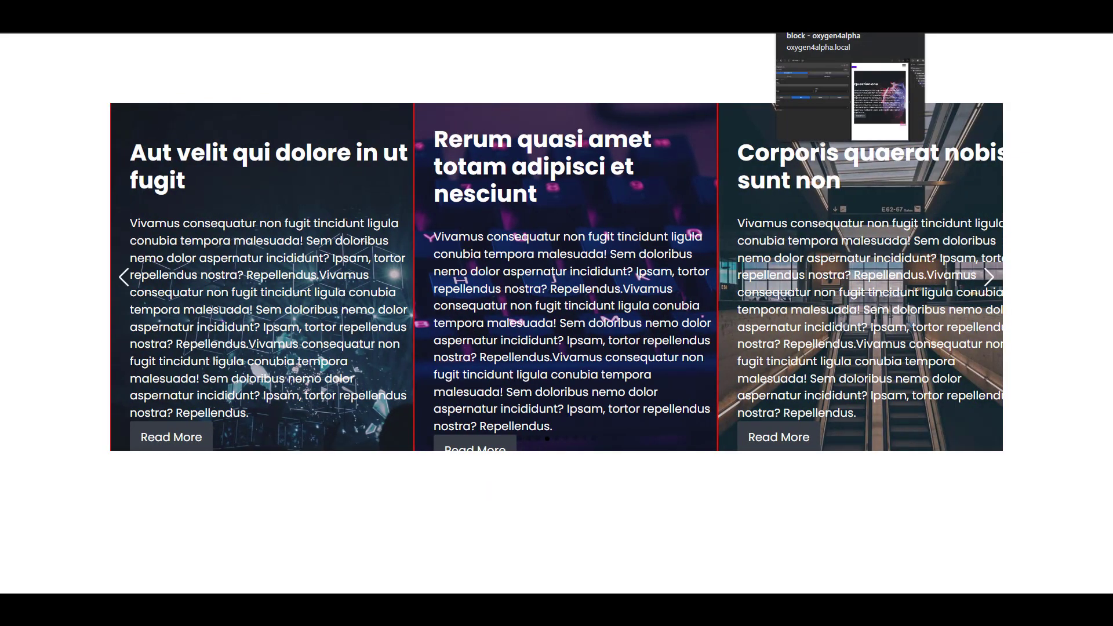
- Set the Repeater's top and bottom padding to 5 rem on its ID instead of the swiper-wrapper class, and save
click(818, 8)
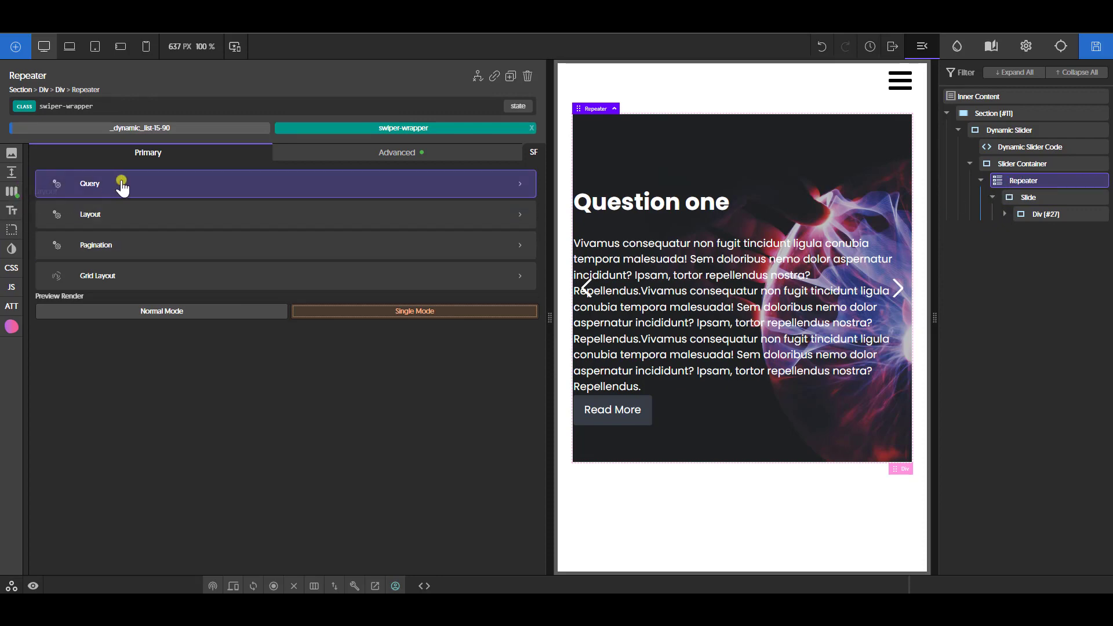
click(11, 172)
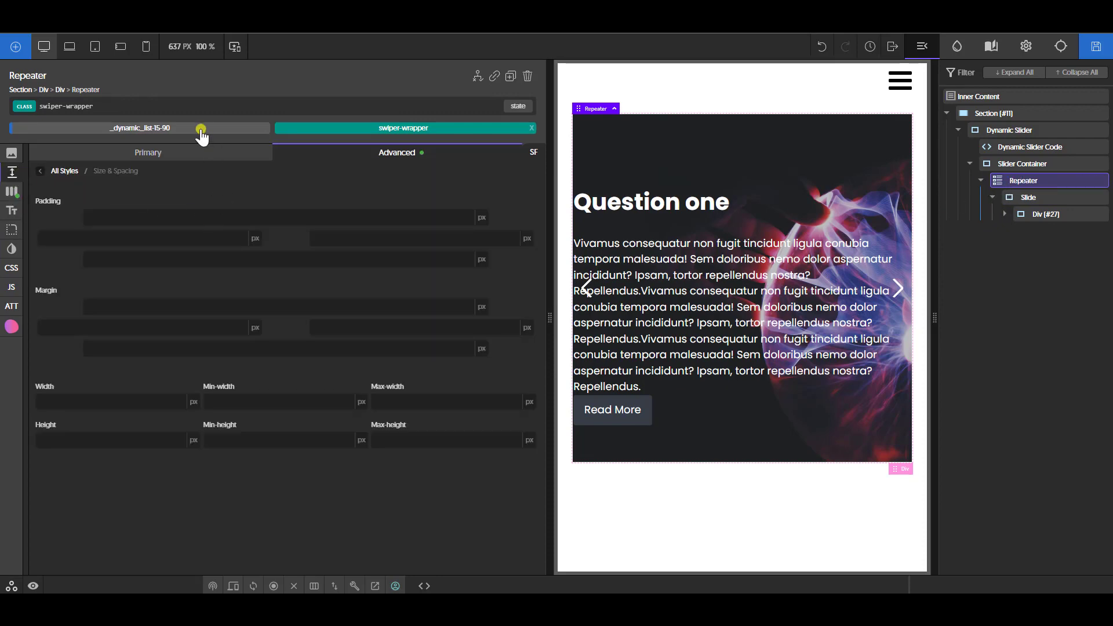
click(237, 128)
click(161, 215)
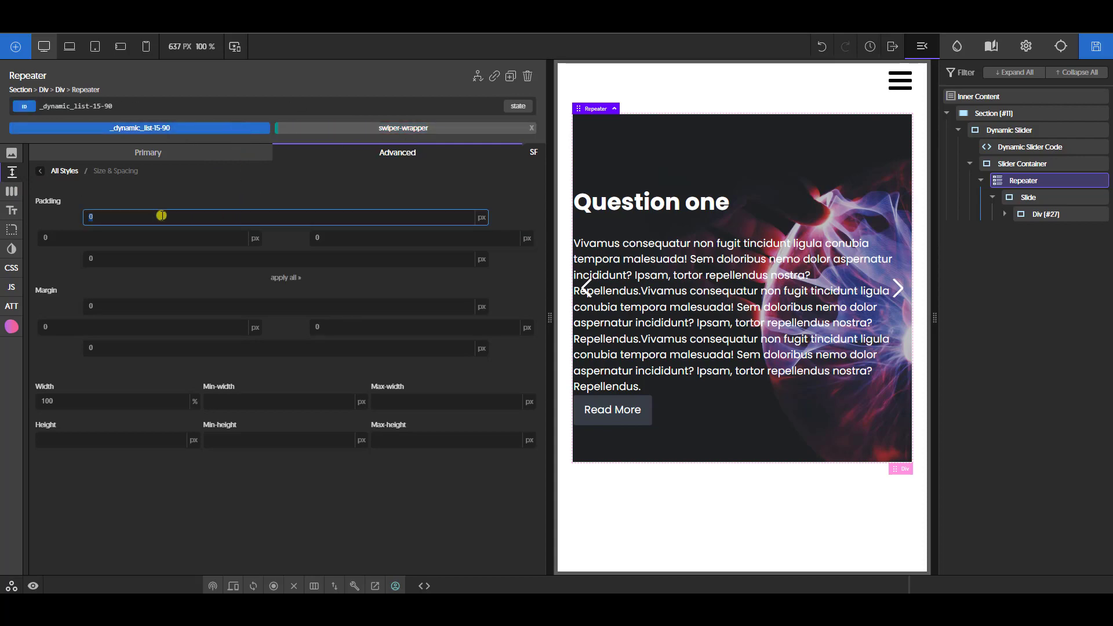
text(5rem)
click(167, 259)
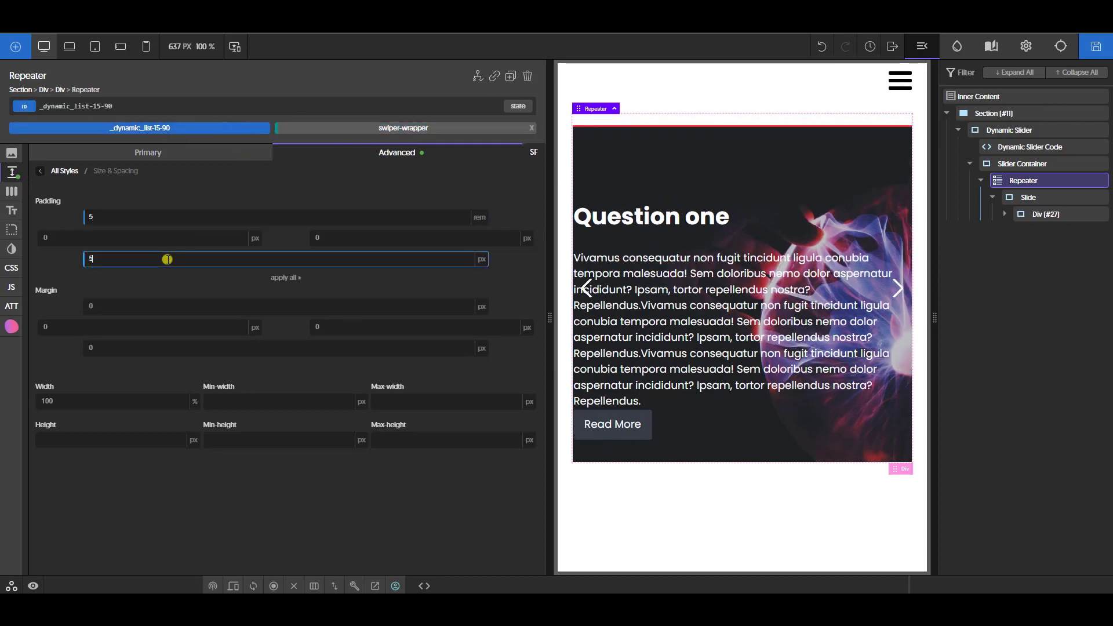
text(5rem)
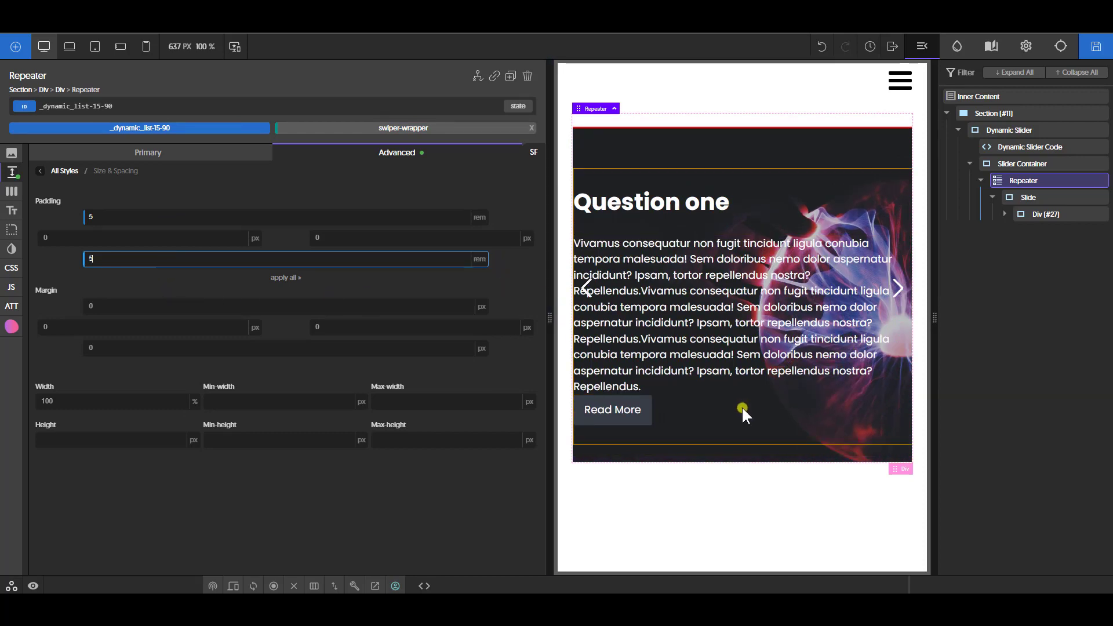
click(1094, 48)
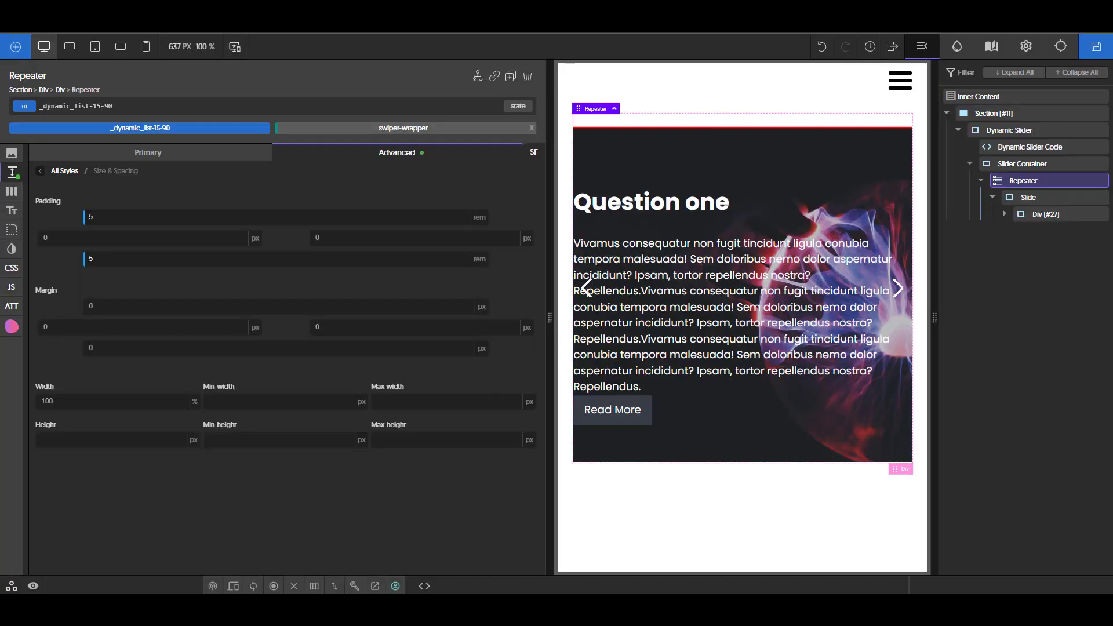
- Set the Repeater's bottom padding to 8 rem, save, and advance through the slides on the live page
click(159, 254)
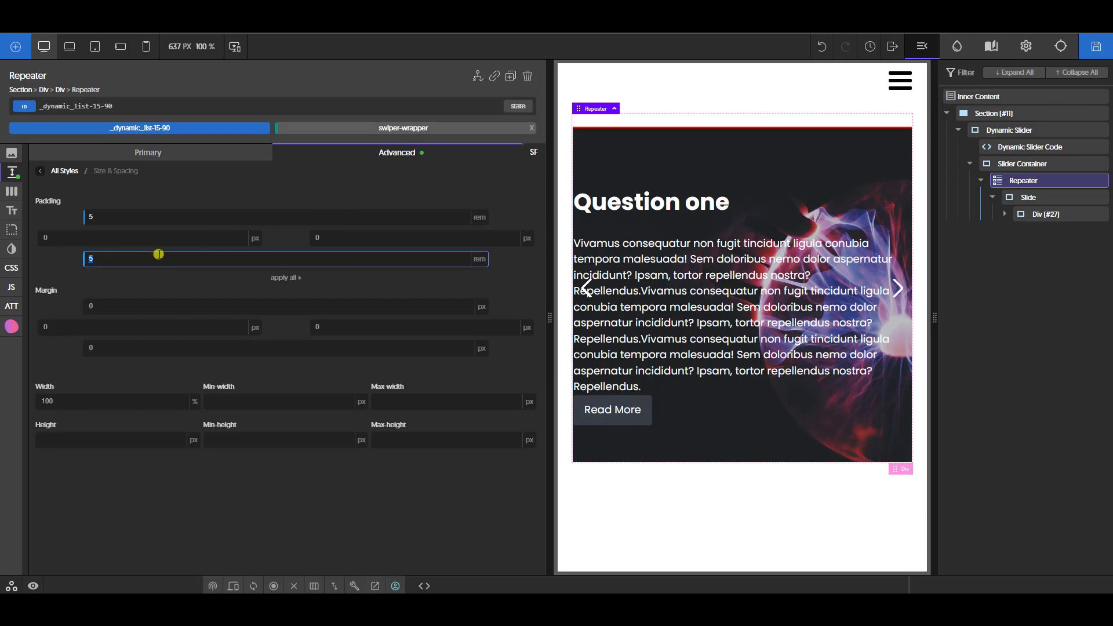
text(8)
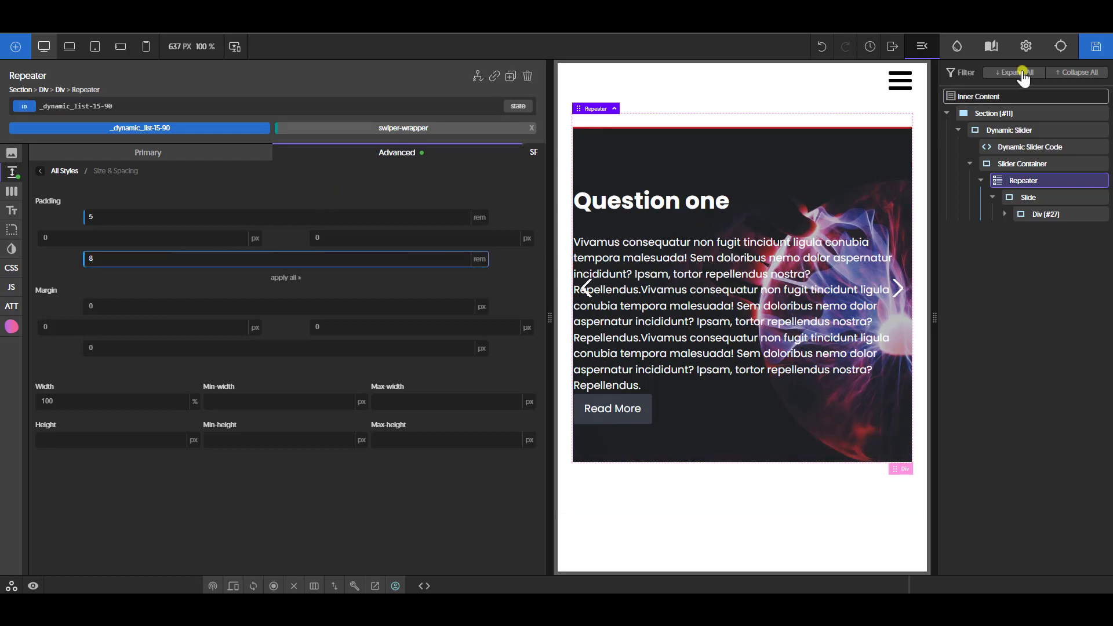
click(1095, 46)
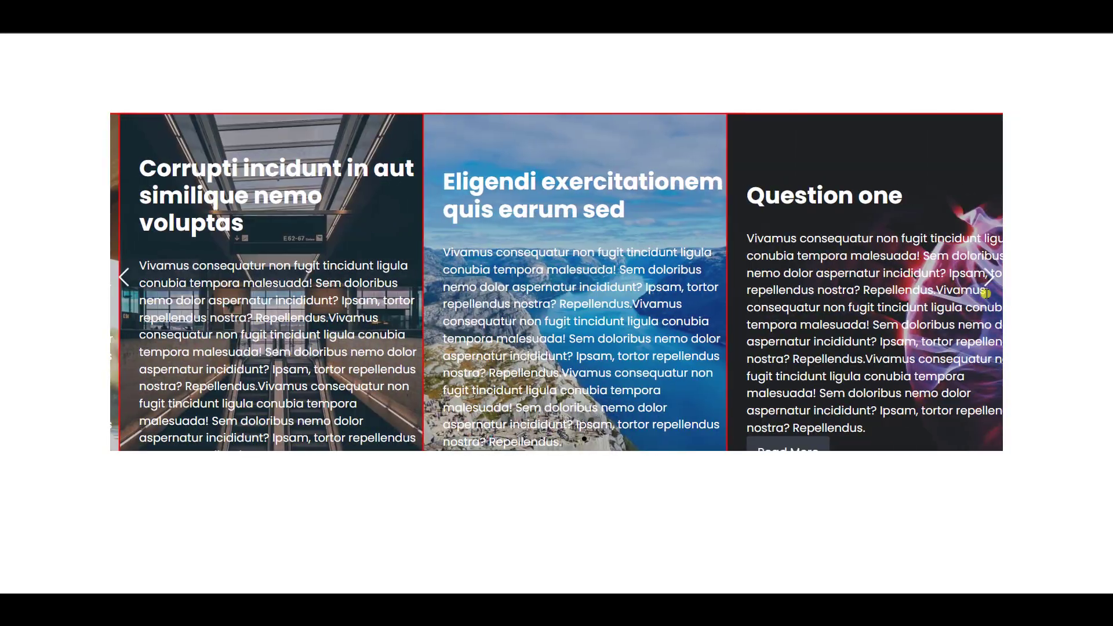
click(989, 283)
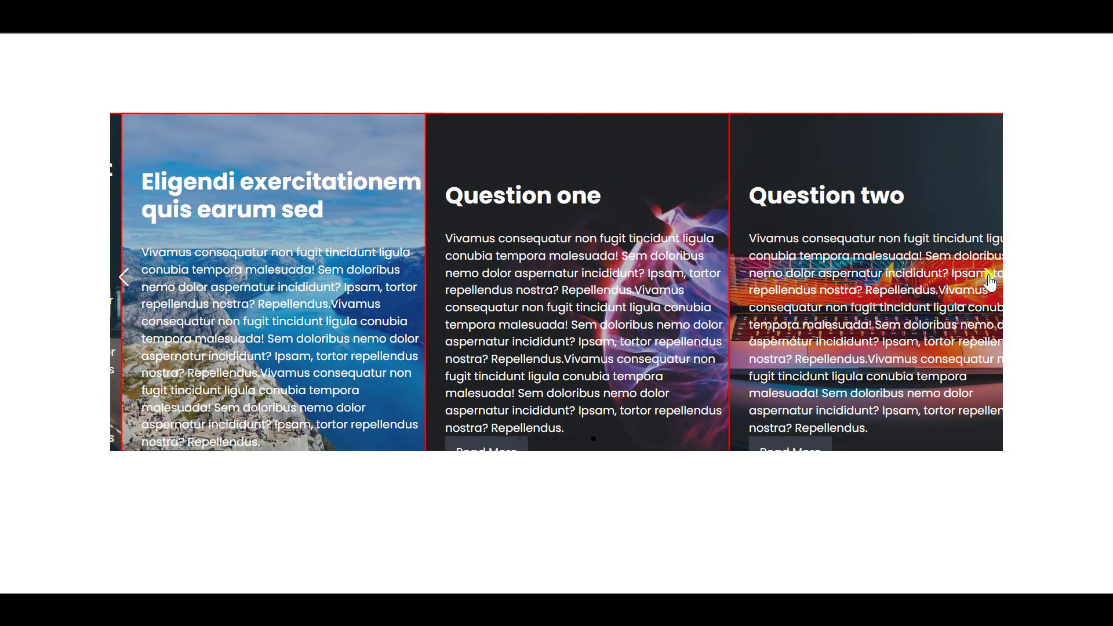
click(989, 283)
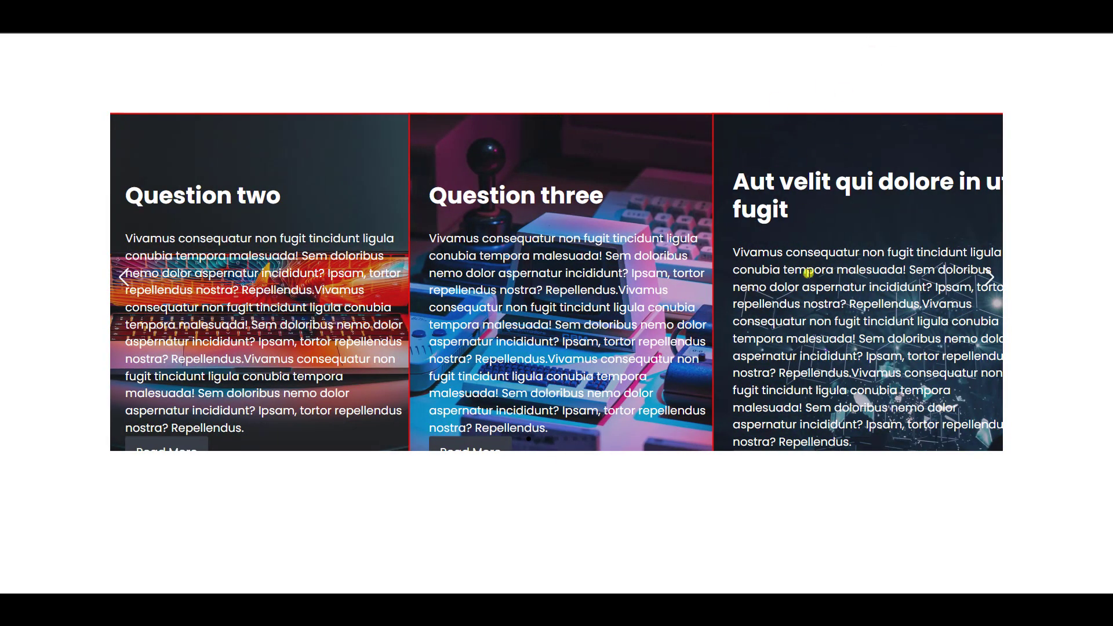
click(987, 284)
click(988, 284)
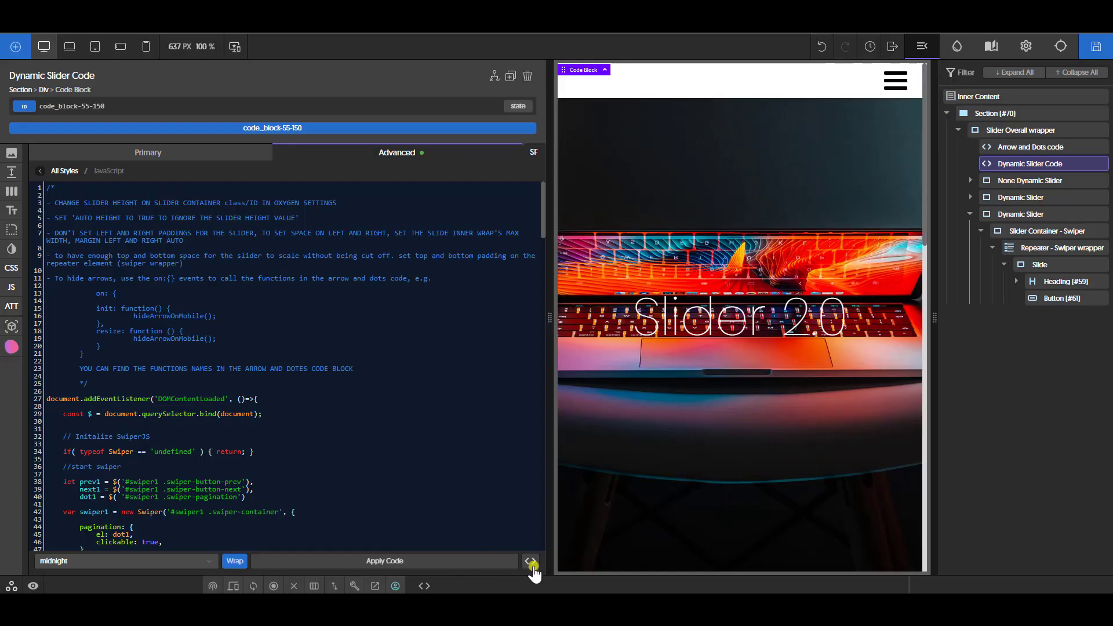
- Review the demo page's product slider in the widened builder canvas and advance through its slides on the live page
click(532, 563)
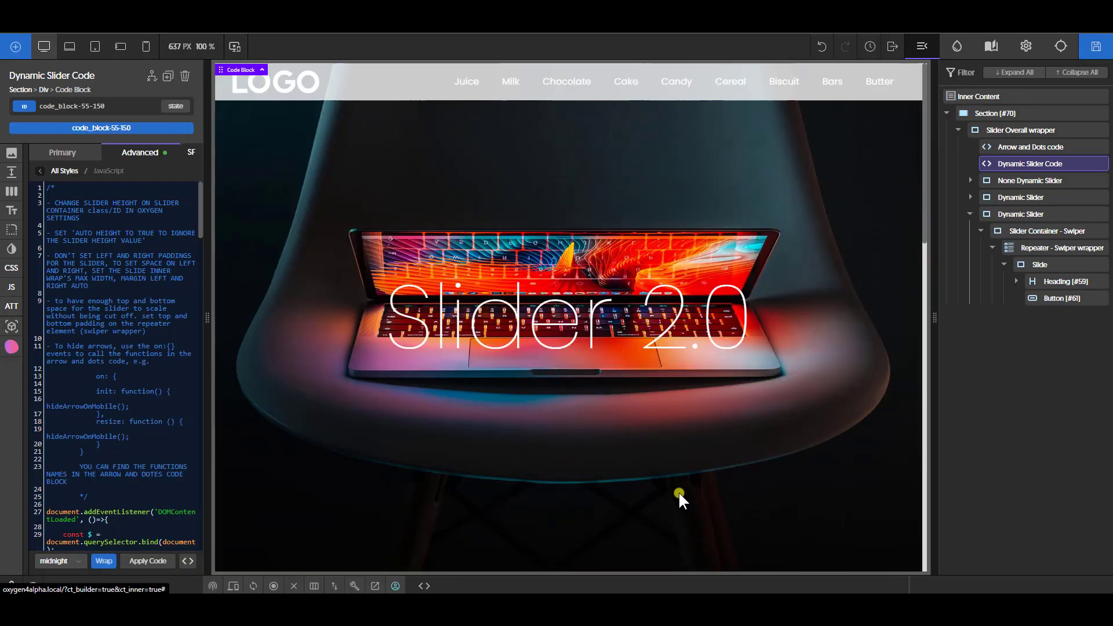
scroll(673, 406, down, 10)
scroll(815, 167, down, 2)
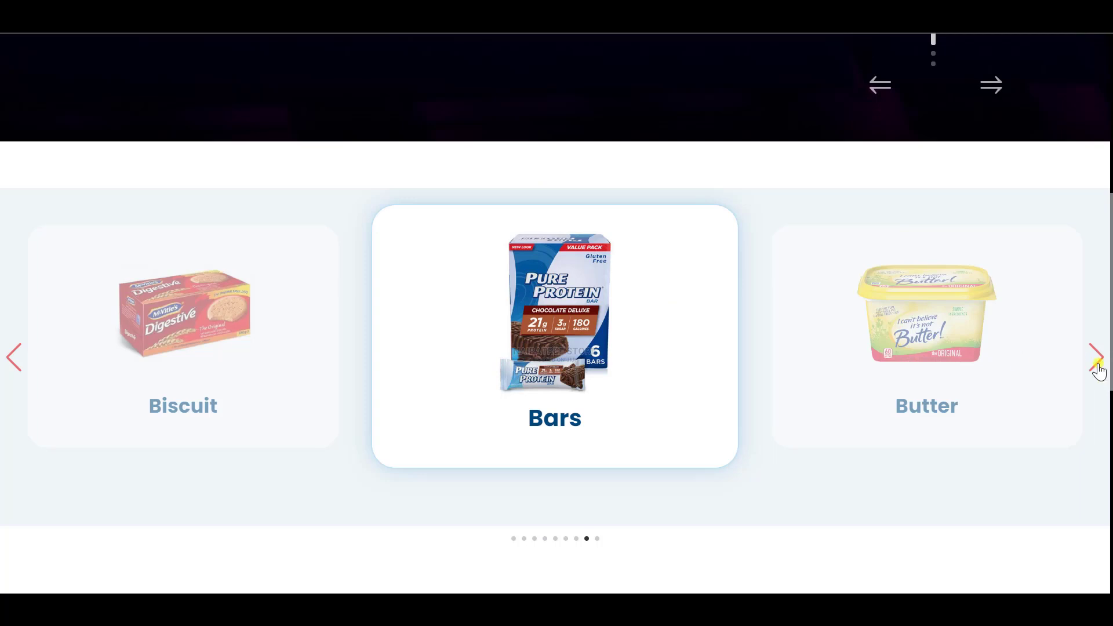
click(1099, 369)
click(1097, 369)
click(1098, 369)
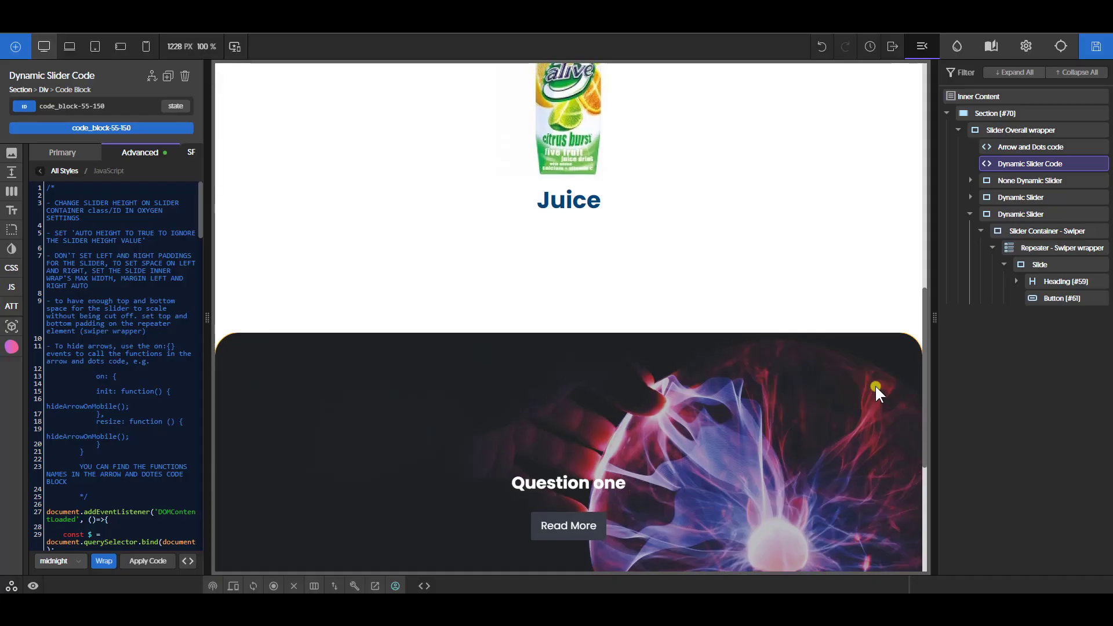
- Clear the top and bottom padding of the product slider's Repeater, save, and reload the live demo page
scroll(875, 385, up, 5)
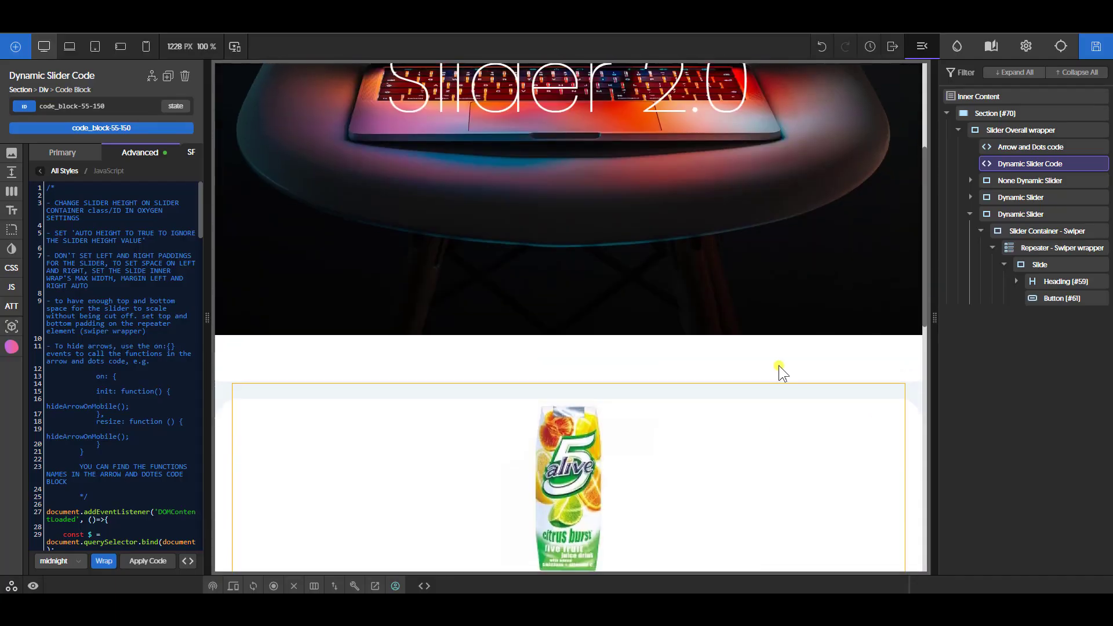
scroll(779, 370, down, 4)
click(781, 342)
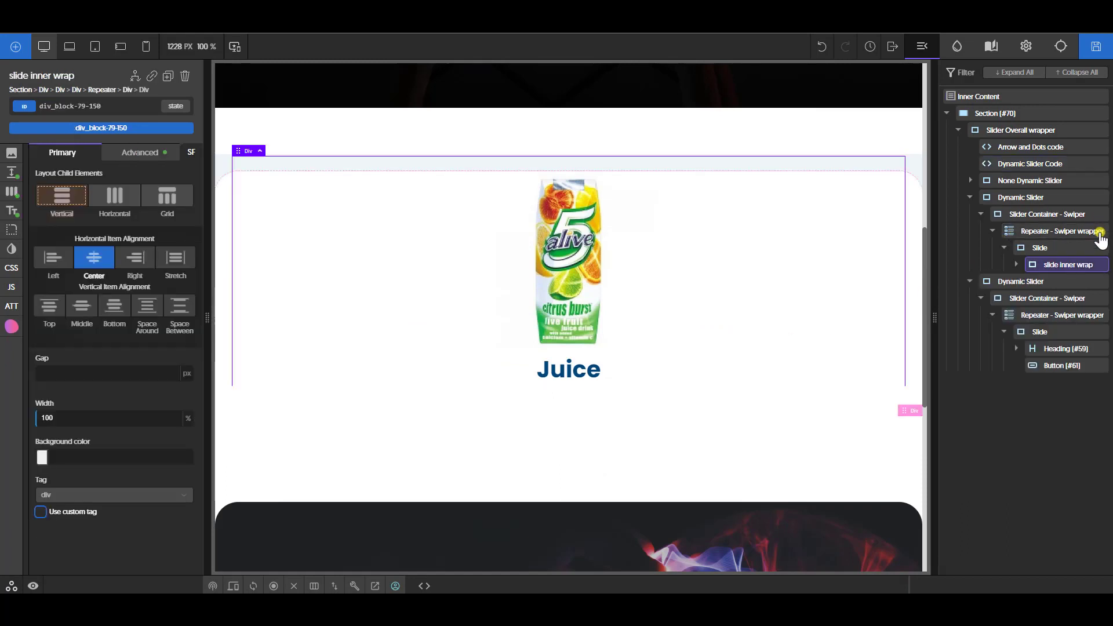
click(1027, 231)
click(19, 174)
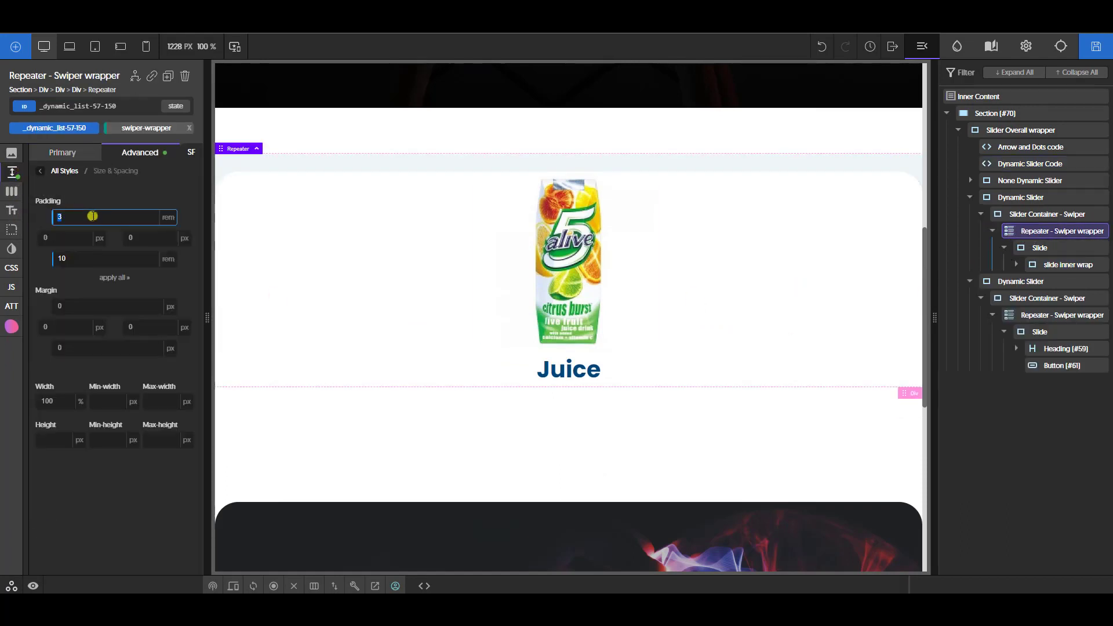
key(BackSpace)
click(86, 259)
key(BackSpace)
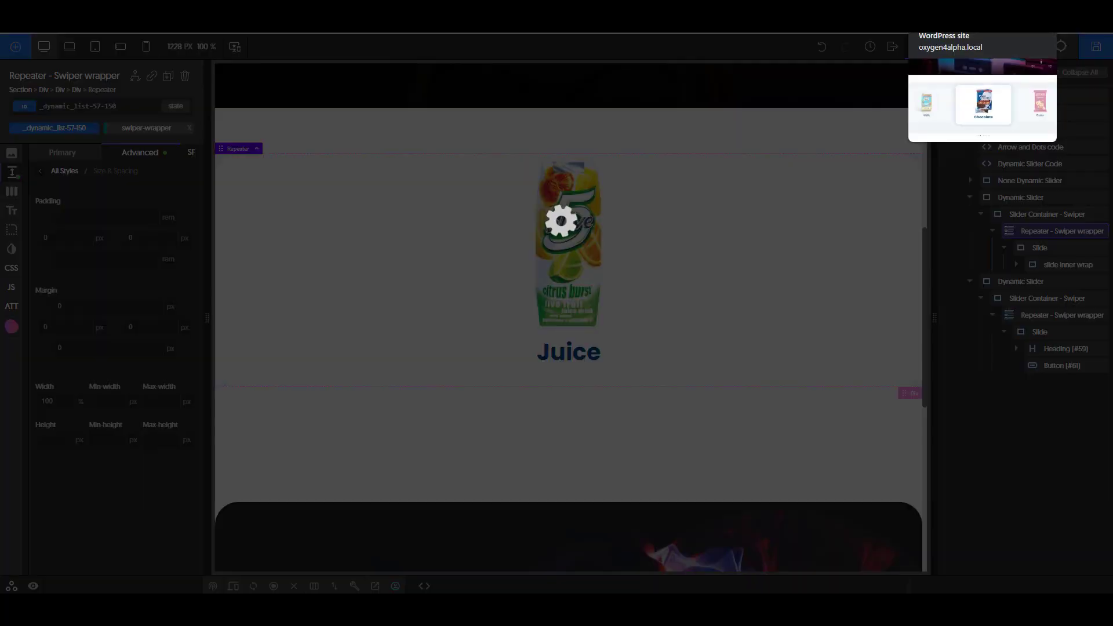
click(951, 7)
key(ctrl+r)
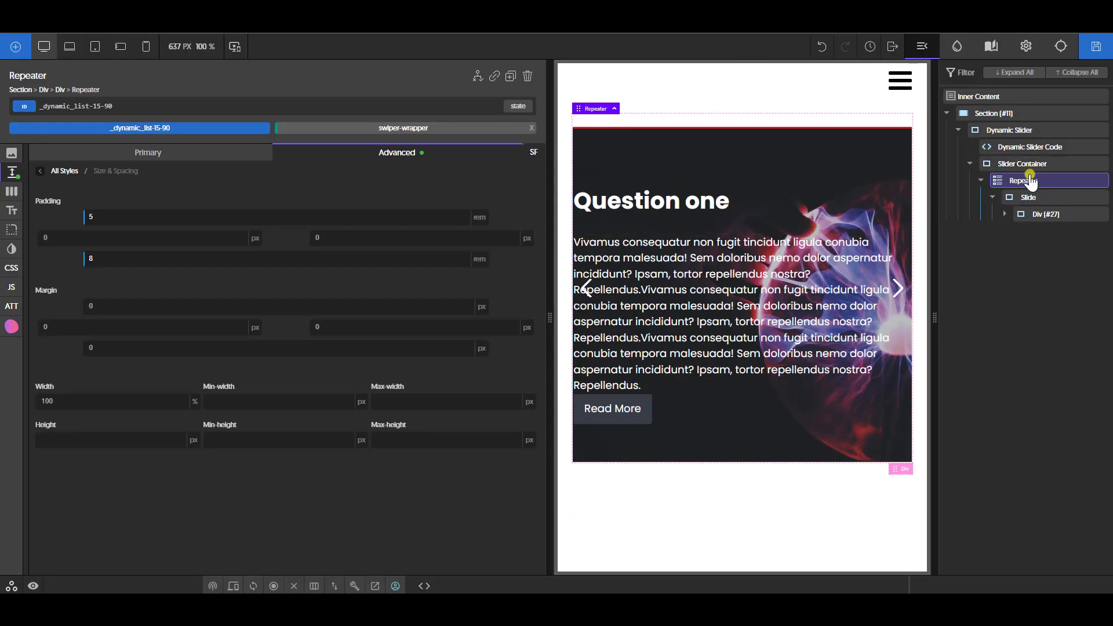
- Give the test slider's Repeater a light blue #d3e2ff background, set its bottom padding to 10 rem, and save
click(11, 153)
click(56, 284)
drag(113, 315, 52, 285)
drag(137, 316, 138, 350)
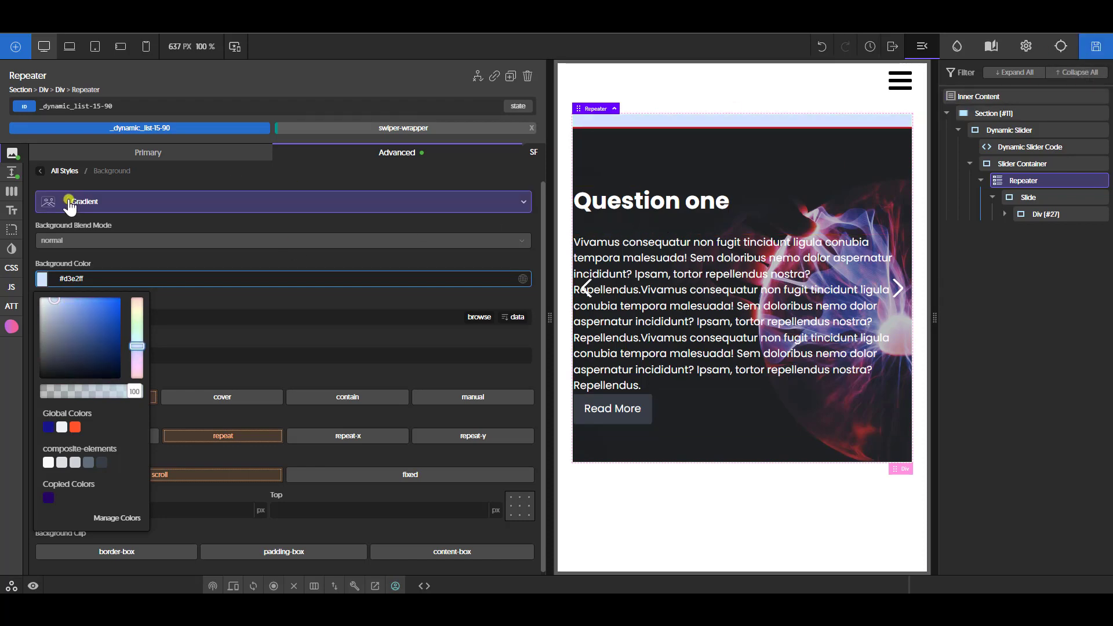
click(11, 172)
click(131, 262)
text(10)
click(1095, 46)
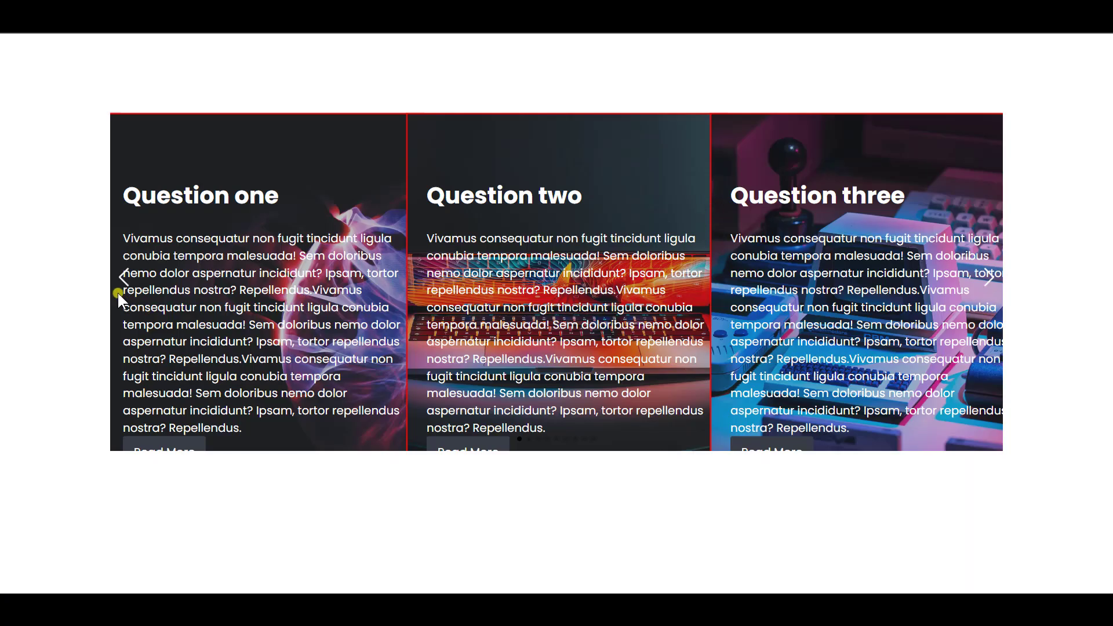
- Page backward through the test slider on the live page, and advance the live product slider to compare how scaled slides fit
click(120, 275)
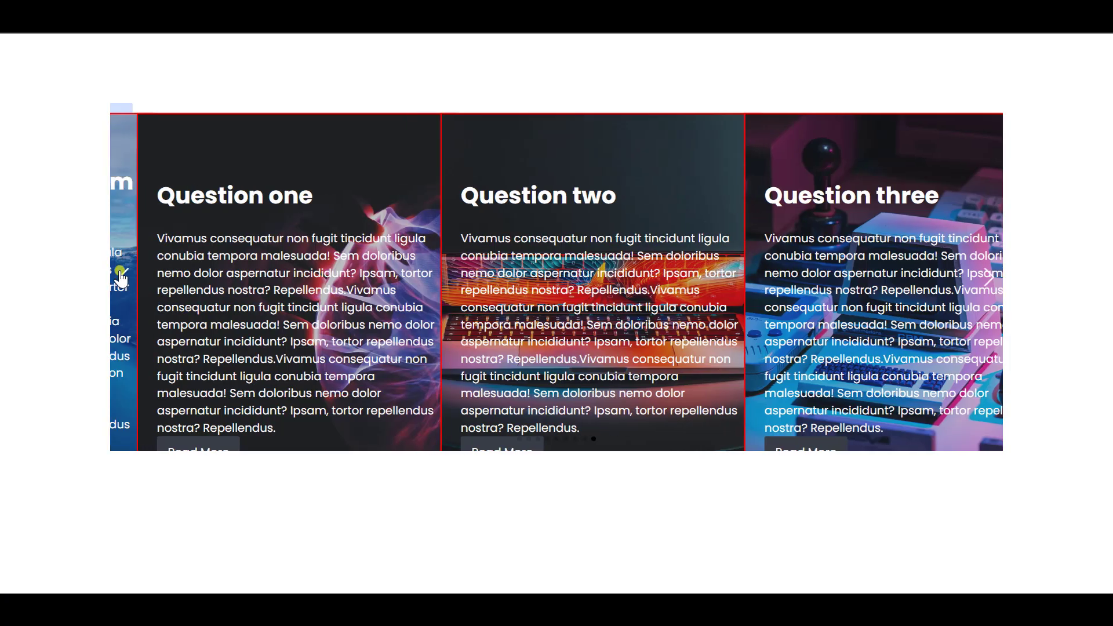
click(122, 274)
click(121, 273)
click(121, 276)
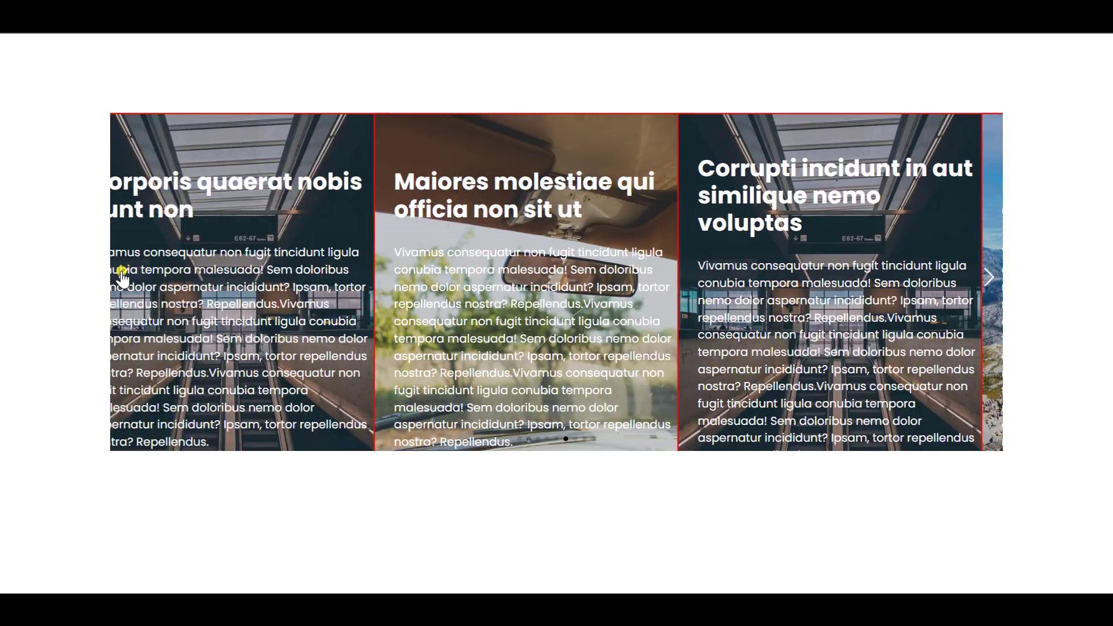
click(122, 277)
click(122, 277)
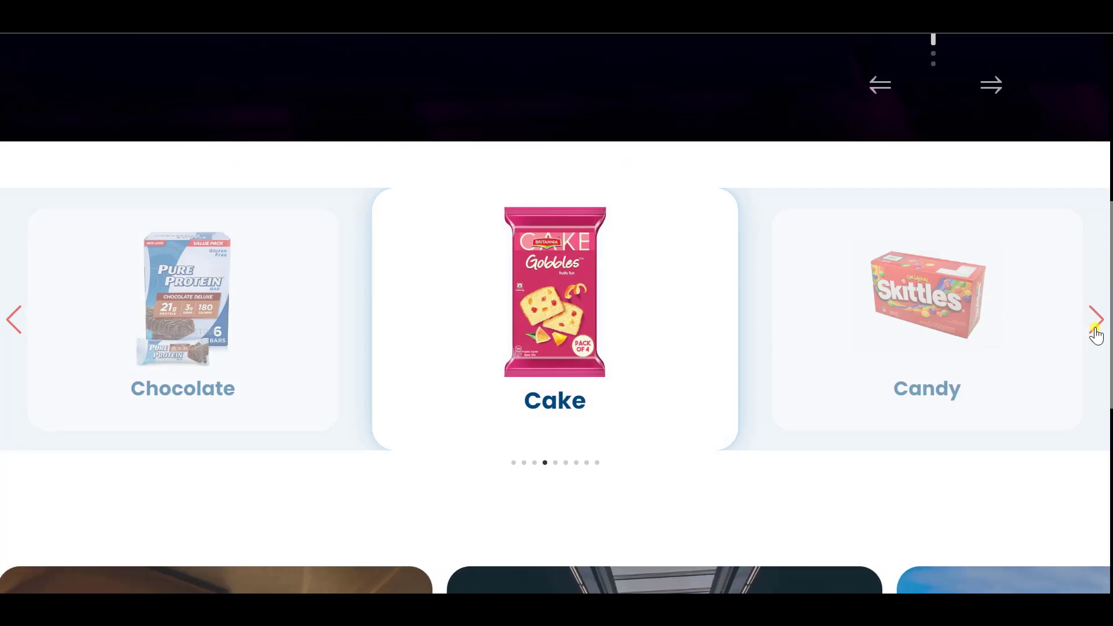
click(1095, 324)
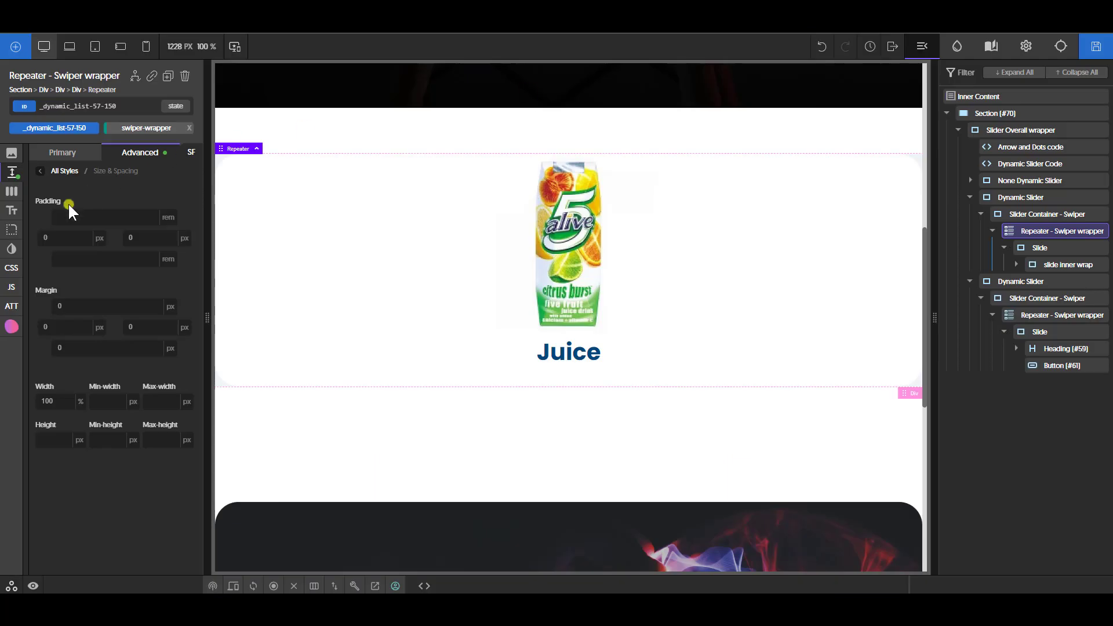
- Set the product slider Repeater's padding to 3 rem top and 5 rem bottom, save, and reload the live demo page
text(3)
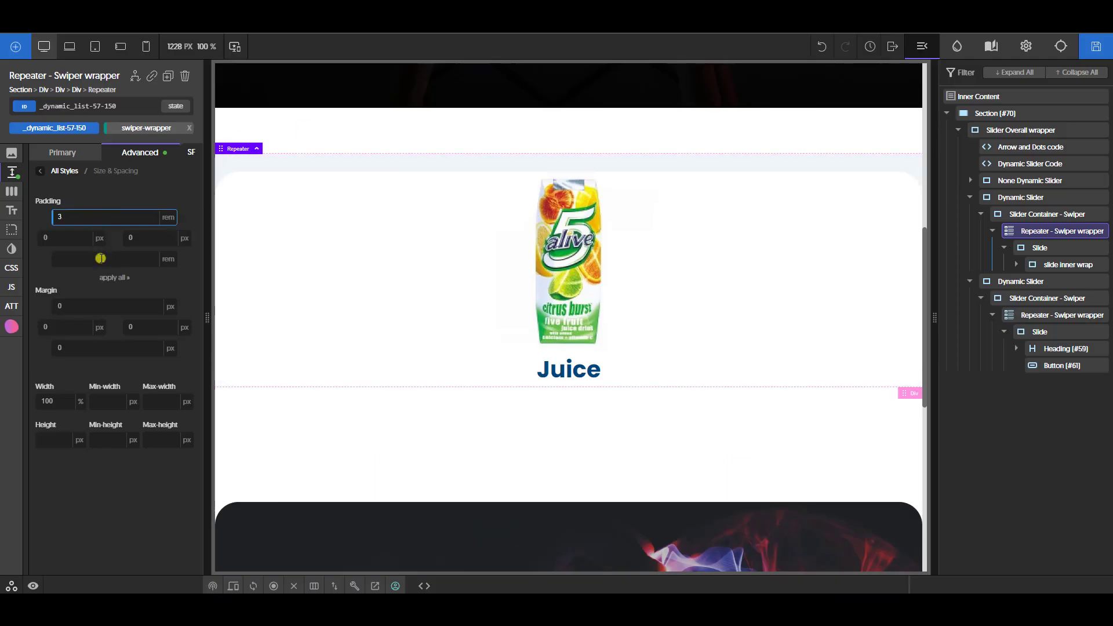
text(5)
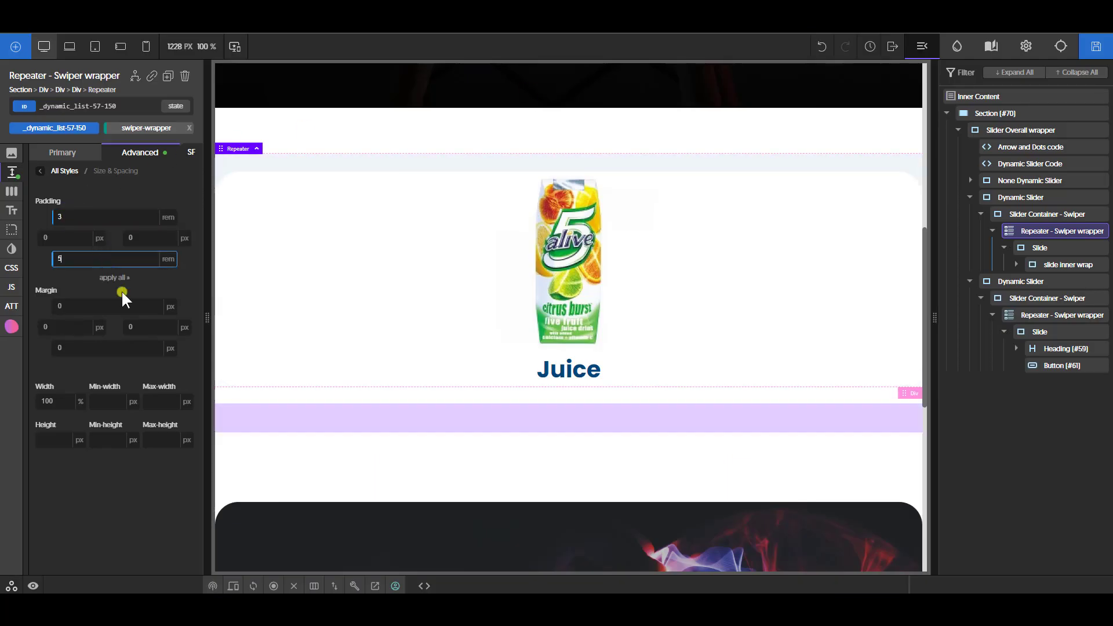
click(1095, 46)
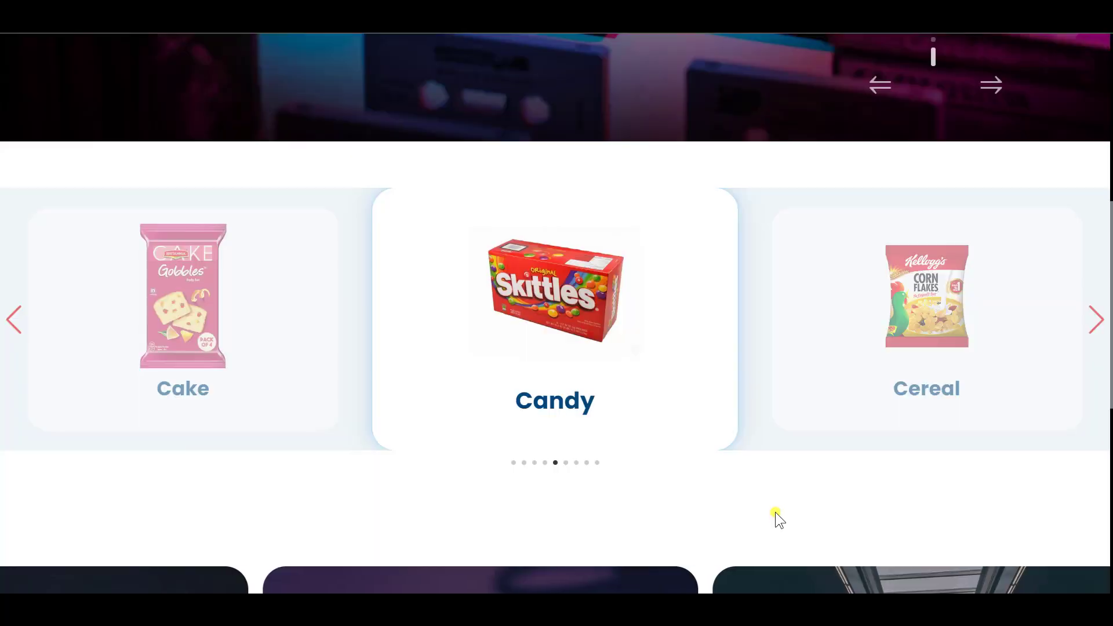
key(F5)
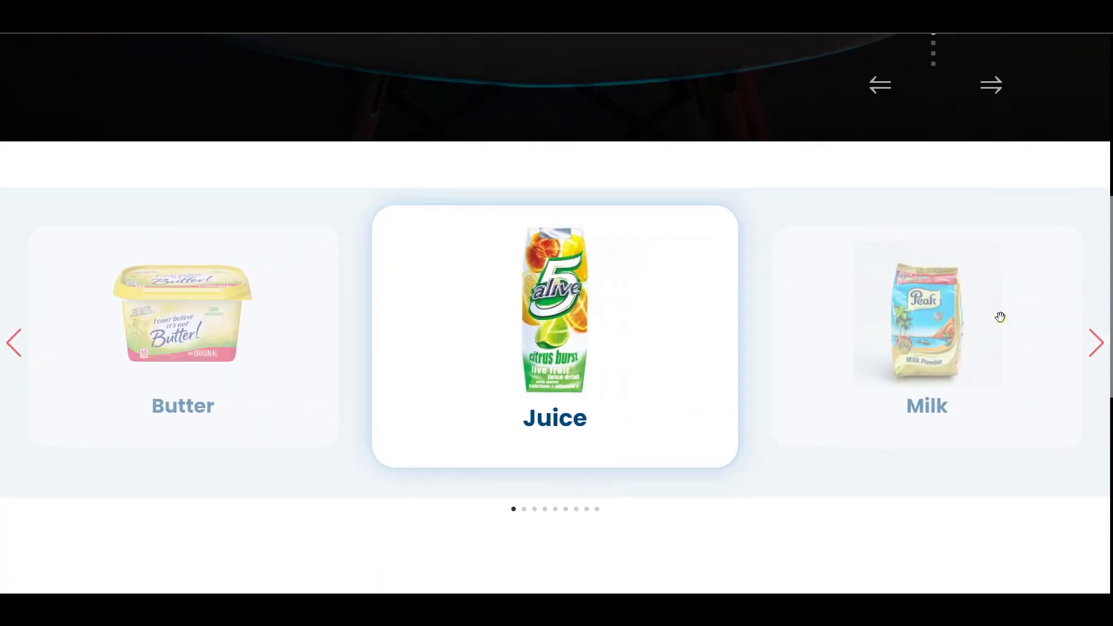
- Swipe the live product slider and advance the test slider to compare the space around their scaled slides
drag(967, 313, 521, 336)
drag(601, 472, 435, 390)
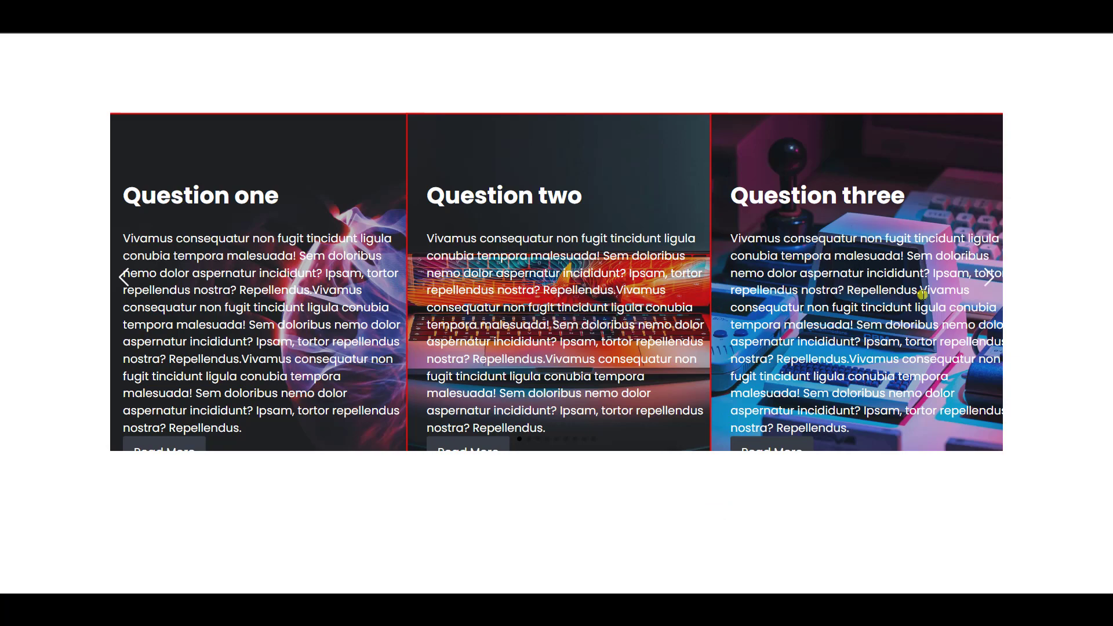
click(989, 277)
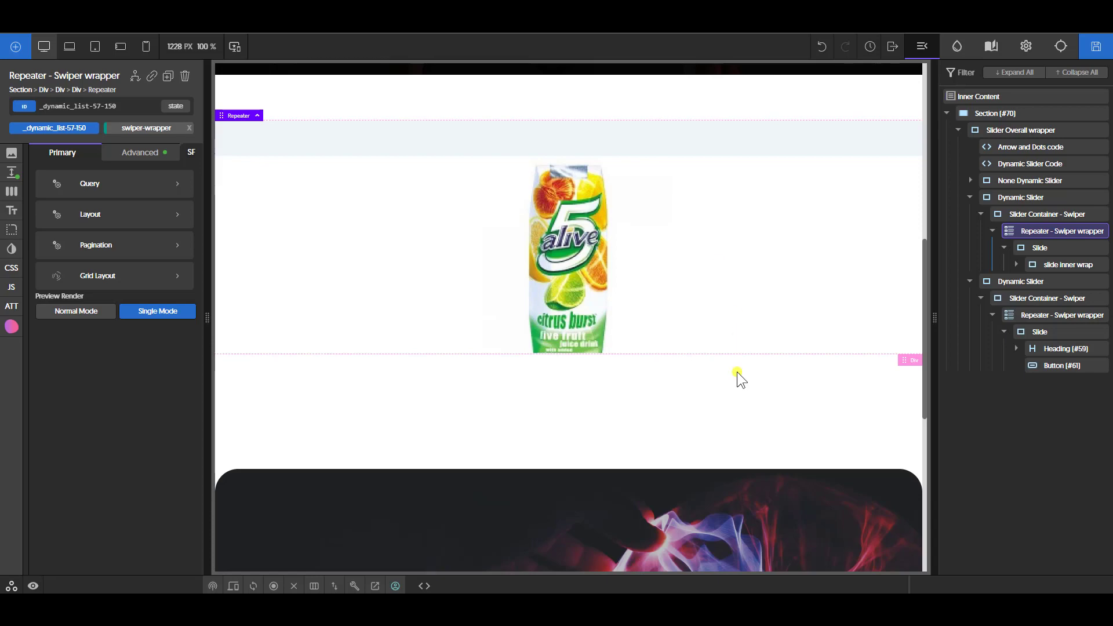
scroll(737, 377, down, 2)
scroll(756, 377, up, 3)
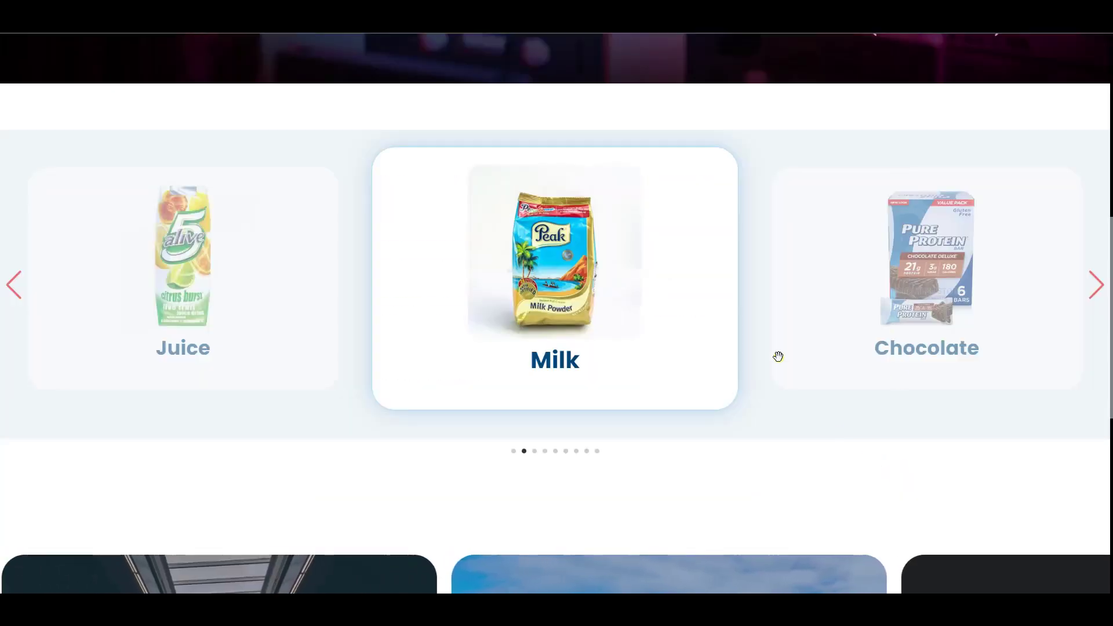
drag(778, 361, 349, 394)
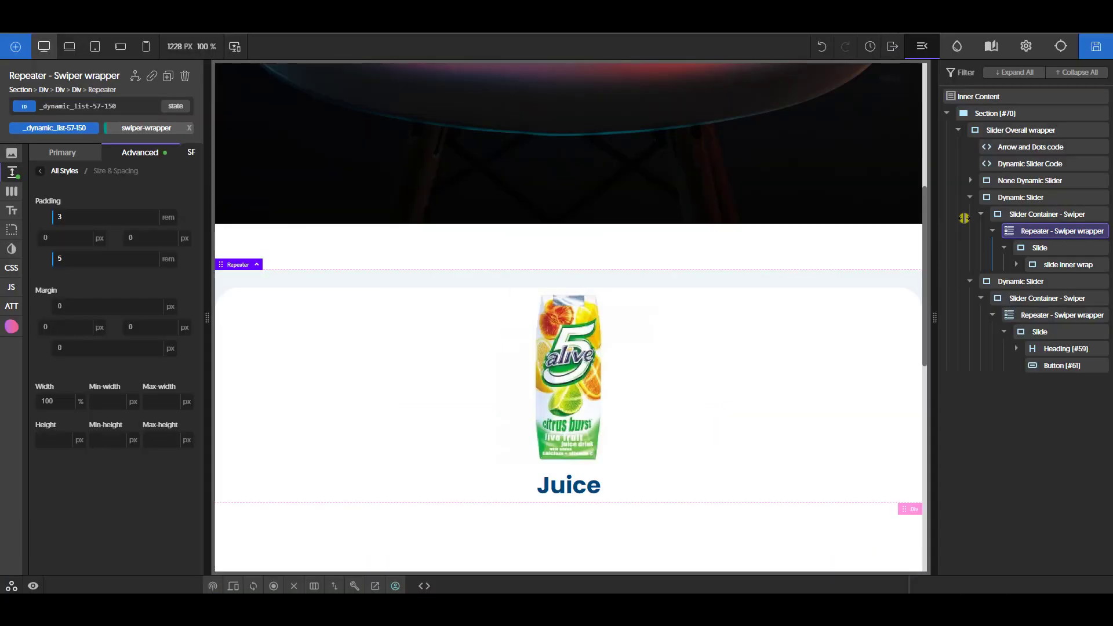
- Collapse both Dynamic Slider branches in the structure tree
click(981, 214)
click(971, 198)
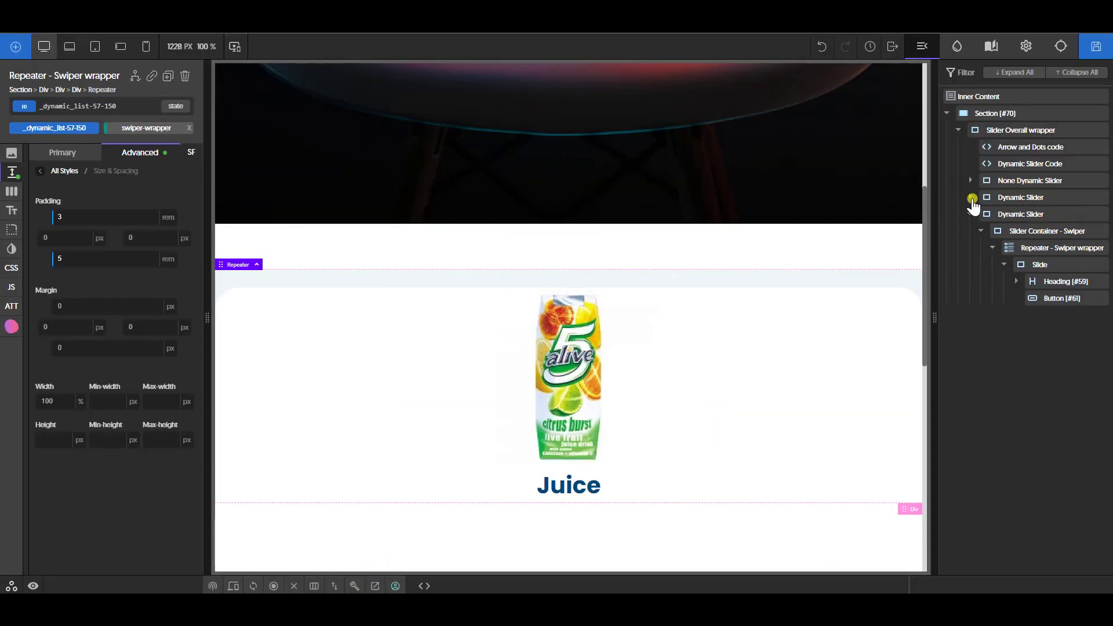
click(971, 215)
click(971, 197)
click(971, 198)
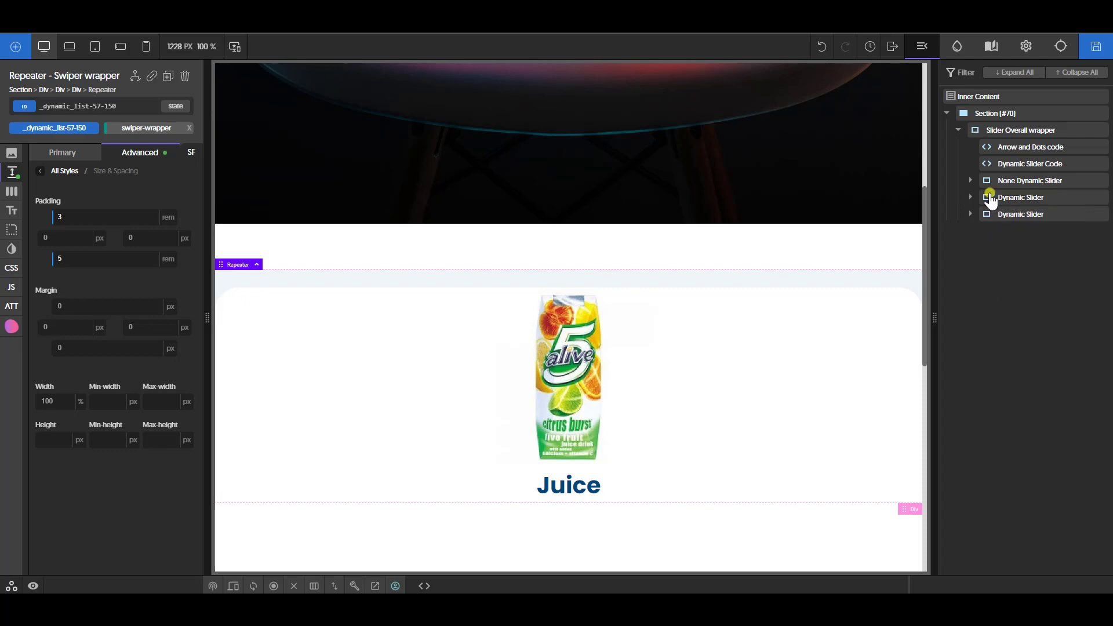
- Review the None Dynamic Slider, Dynamic Slider Code and Arrow and Dots code elements inside the Slider Overall wrapper
click(1023, 184)
scroll(845, 234, down, 3)
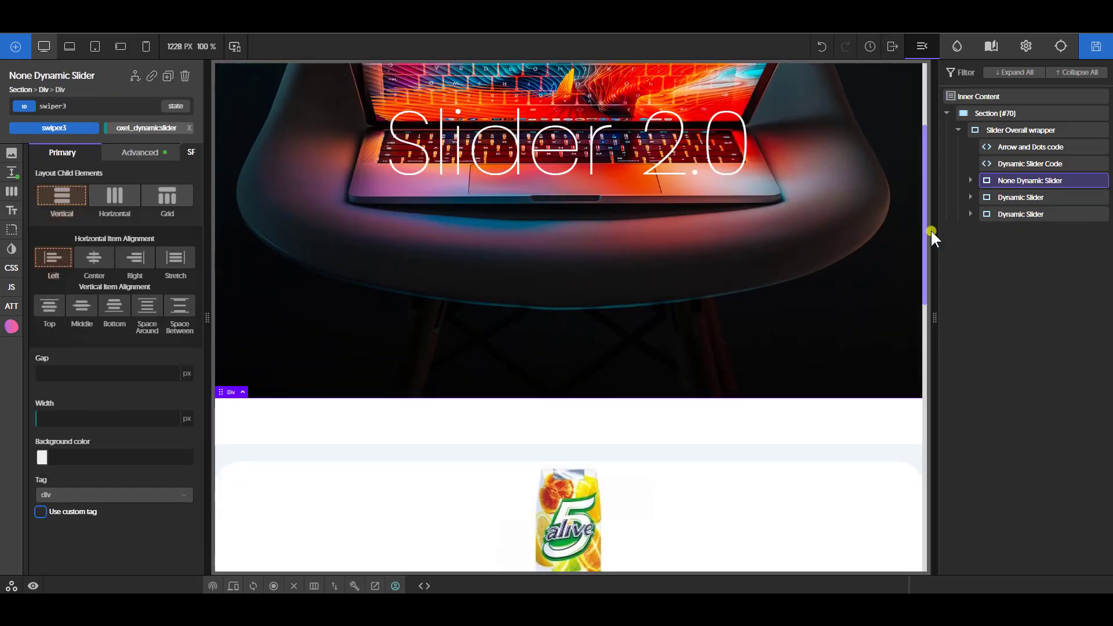
scroll(918, 202, down, 1)
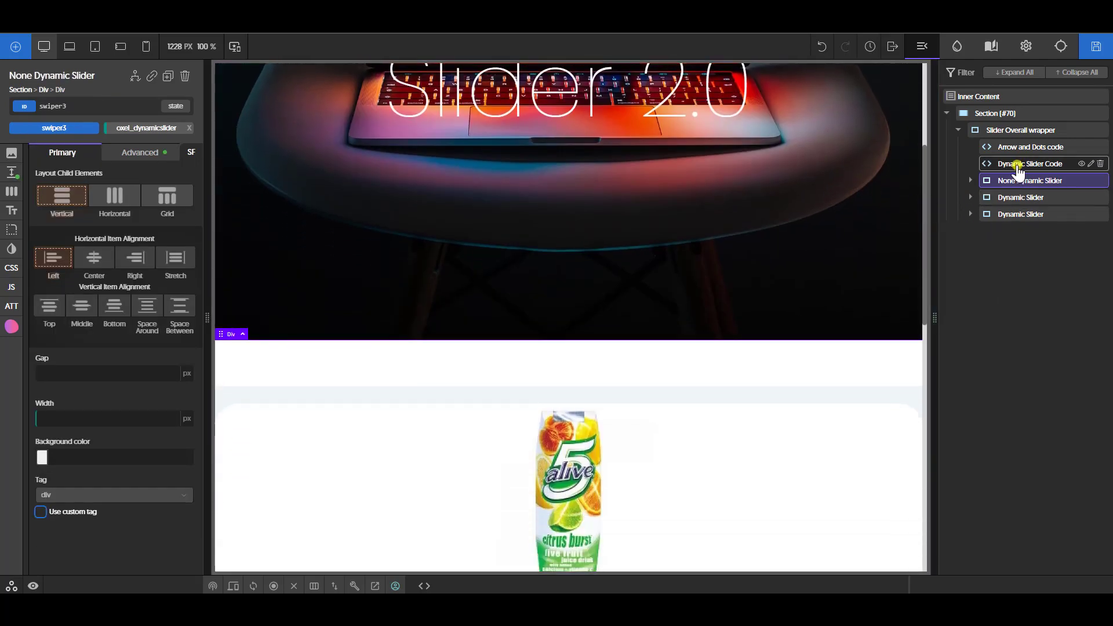
click(1018, 167)
click(985, 148)
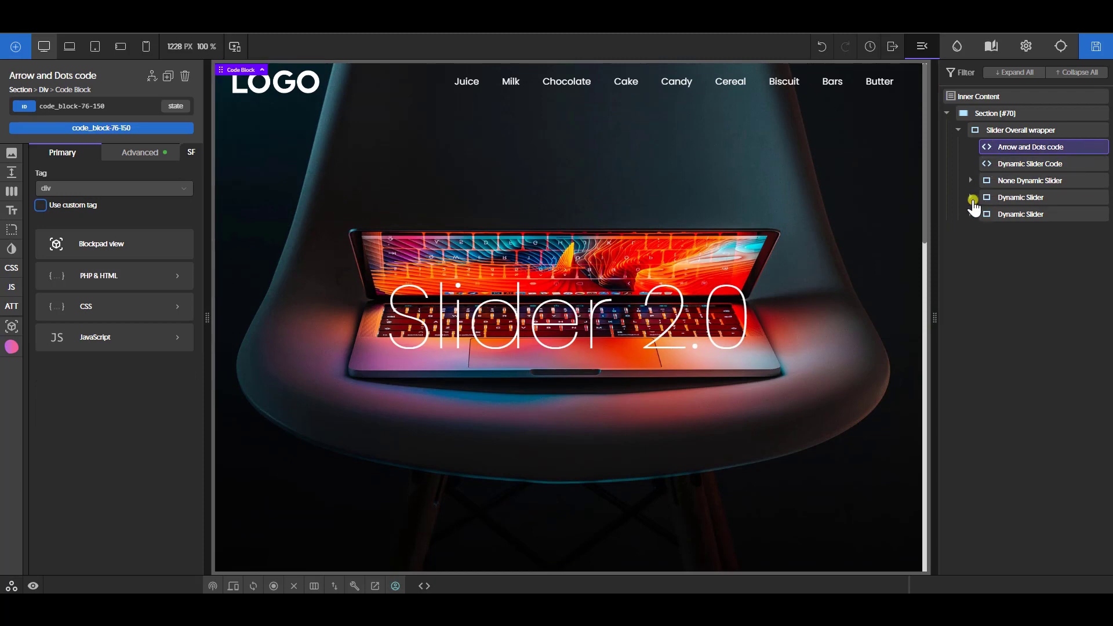
click(971, 199)
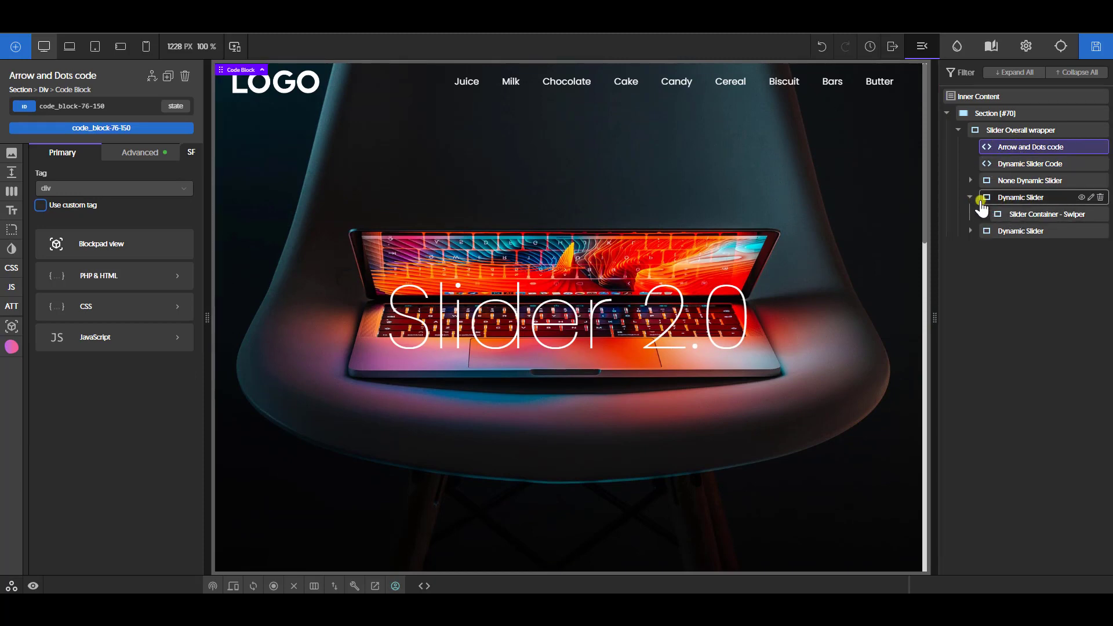
click(969, 198)
click(1020, 167)
click(1014, 149)
- Compare the first Dynamic Slider wrapper with its nested Slider Container - Swiper, and reselect the outer wrapper
click(1010, 200)
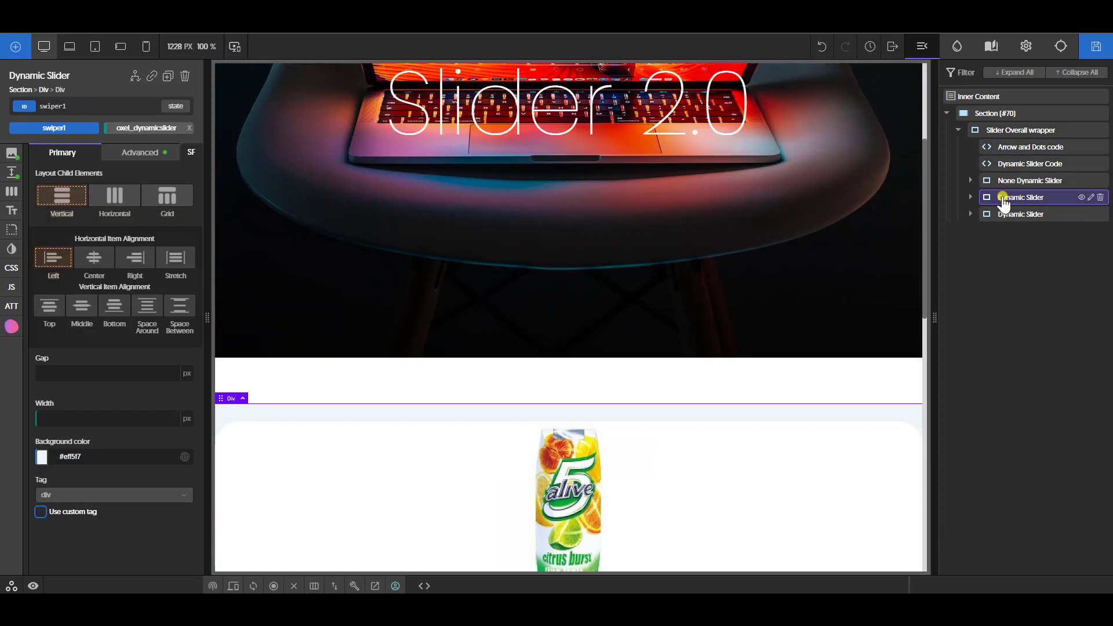
click(970, 197)
click(1027, 216)
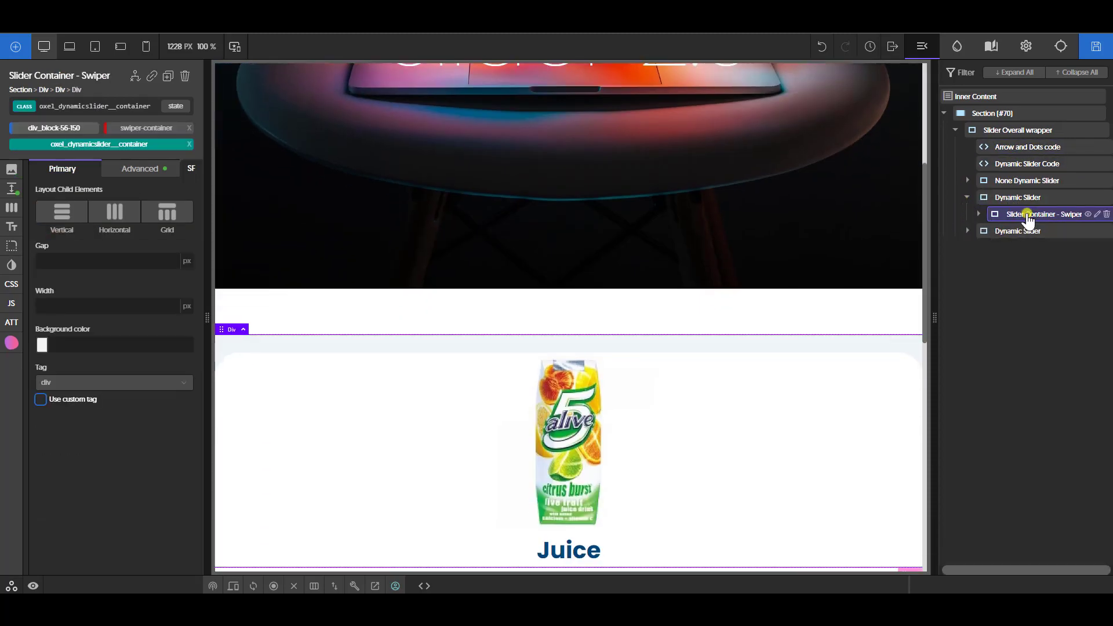
click(1025, 199)
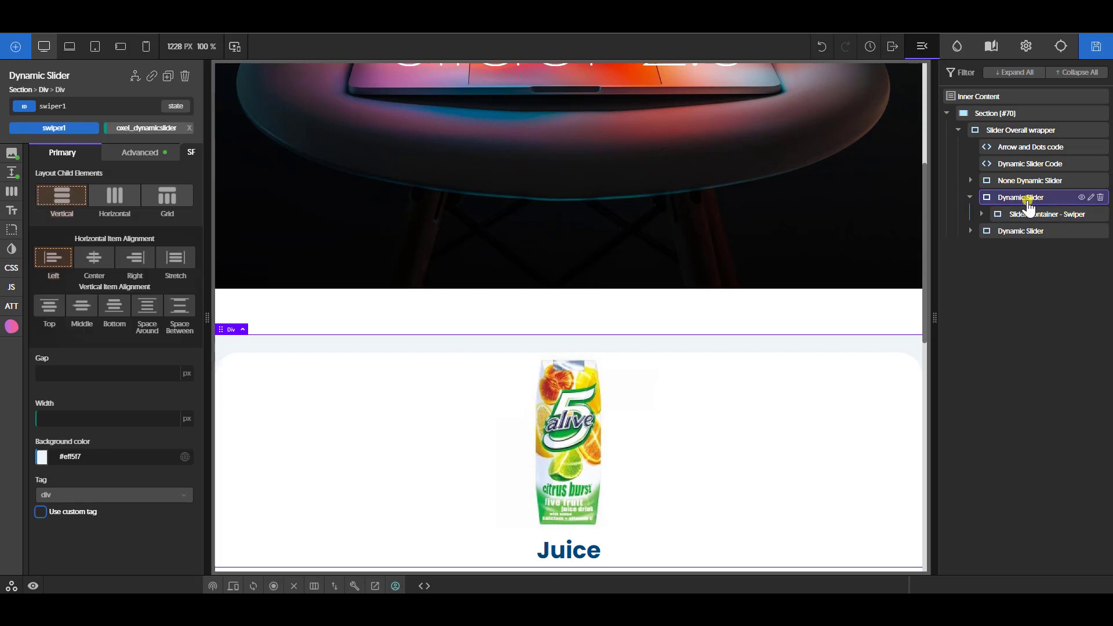
click(1020, 220)
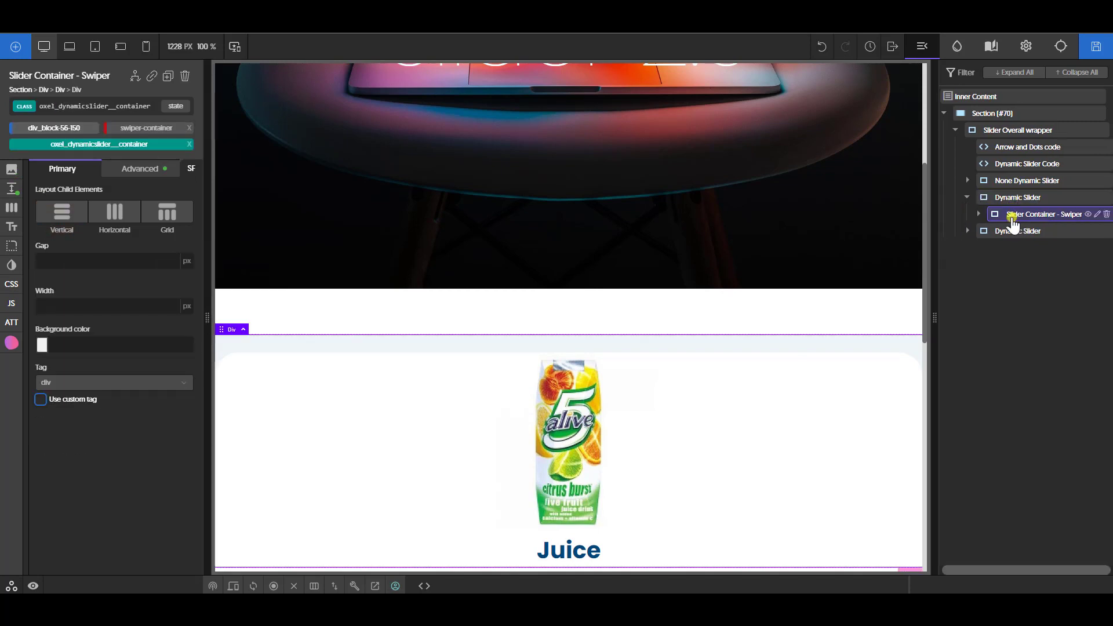
click(1021, 222)
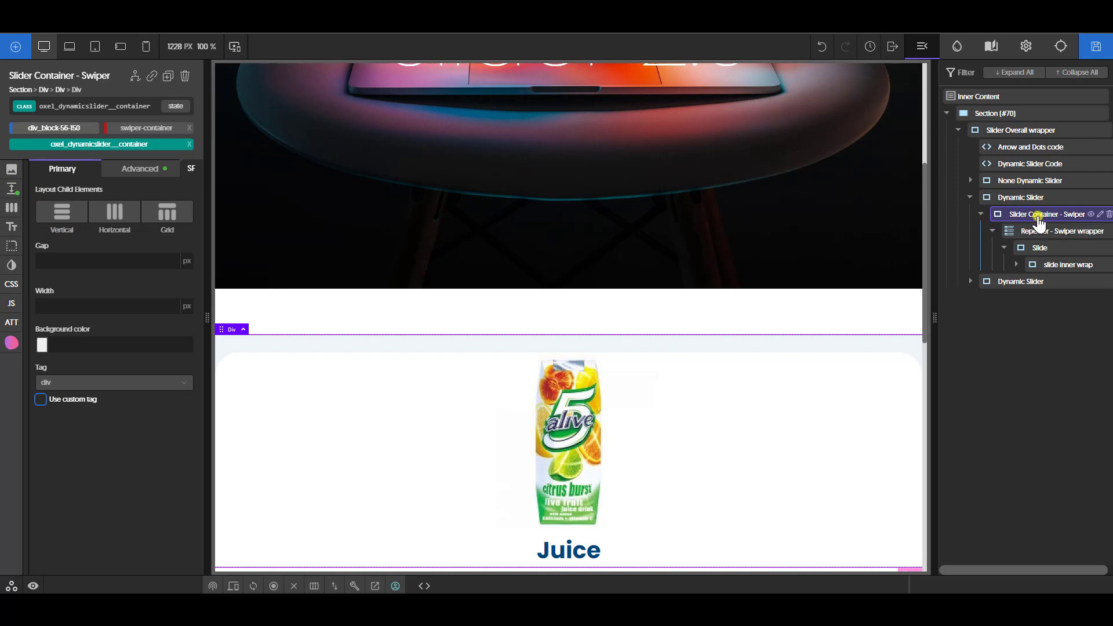
click(982, 215)
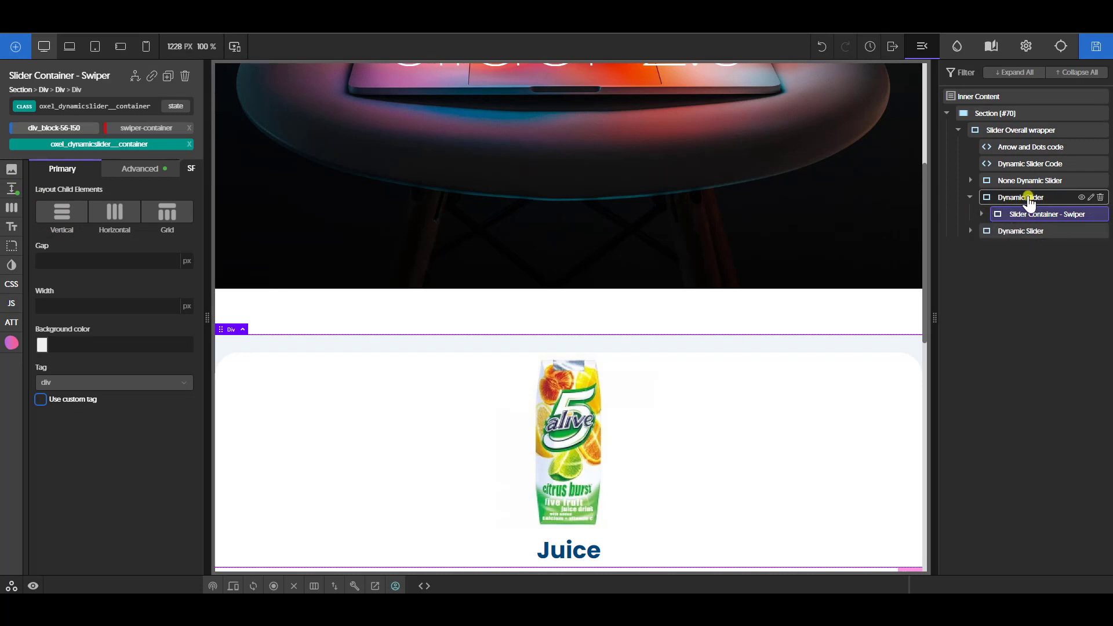
click(1028, 199)
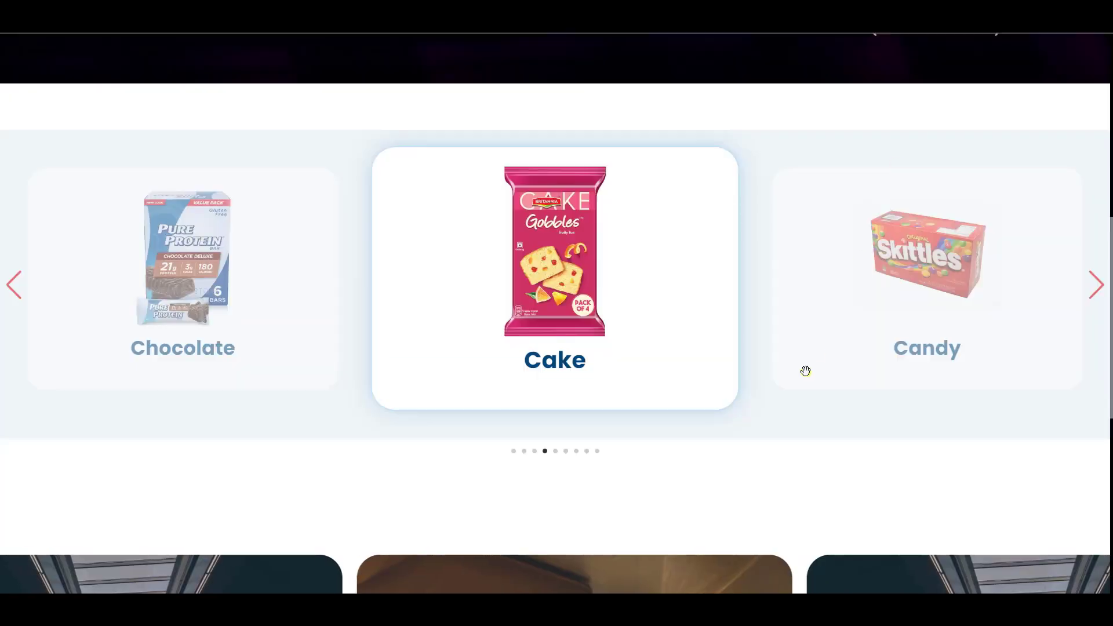
- Switch to the live demo page and inspect the product slider's next arrow, selecting its swiper-button-next element in the developer tools
scroll(806, 371, down, 8)
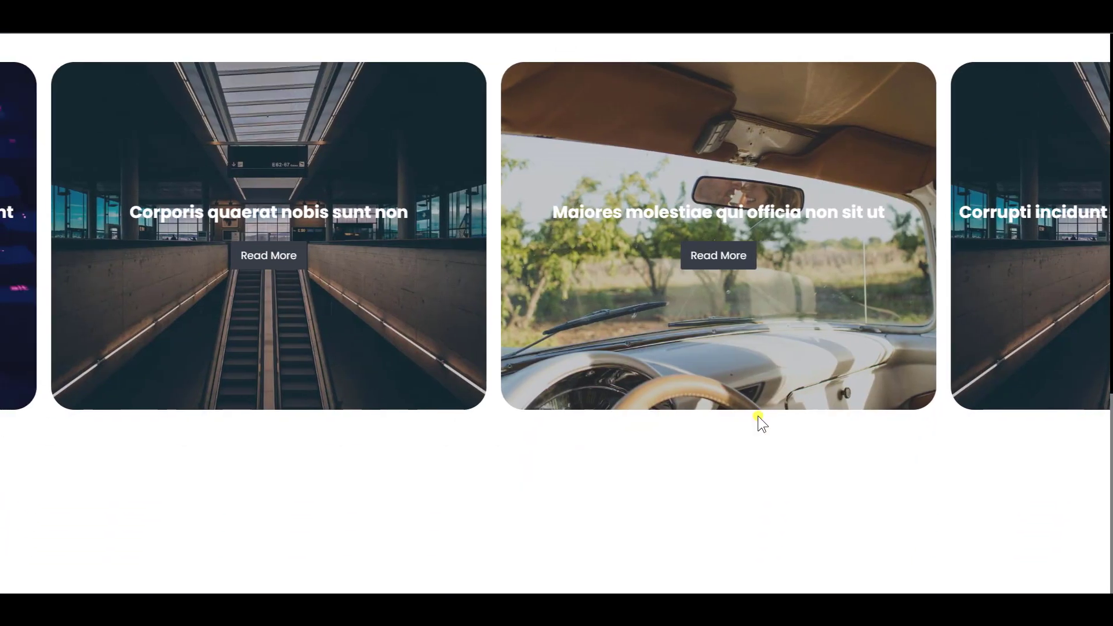
scroll(761, 422, up, 7)
right_click(1091, 216)
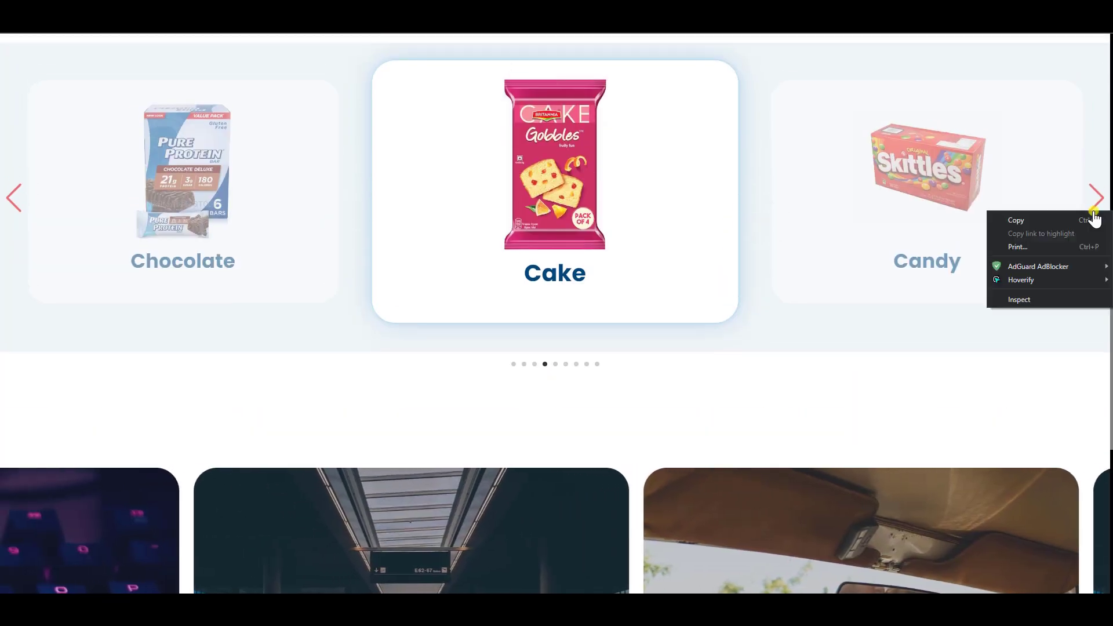
click(1038, 299)
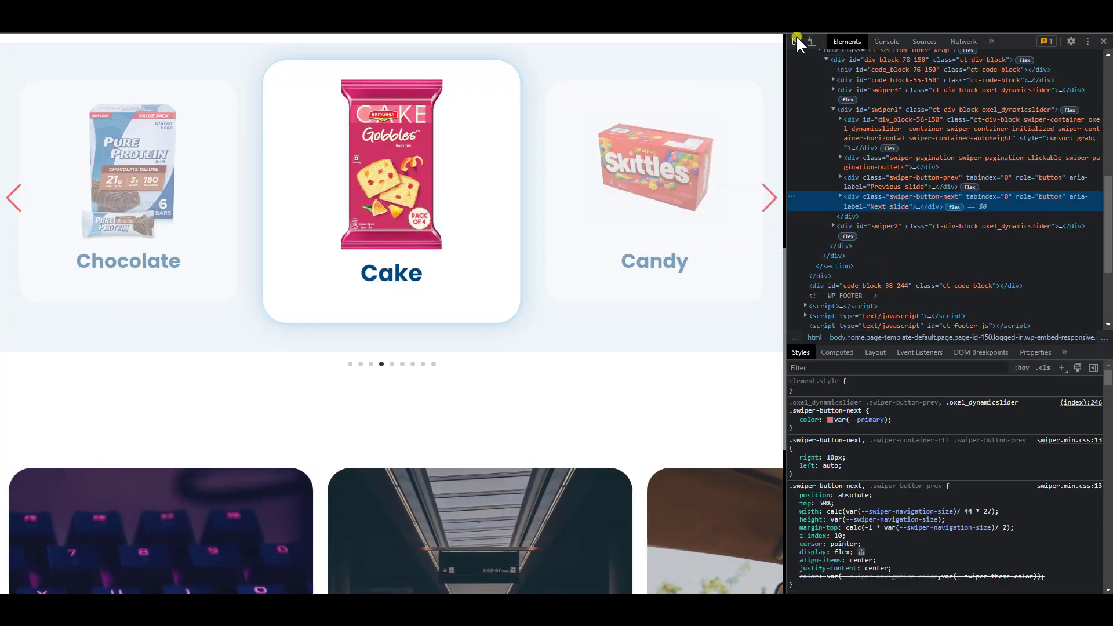
click(796, 41)
click(770, 206)
scroll(898, 168, up, 1)
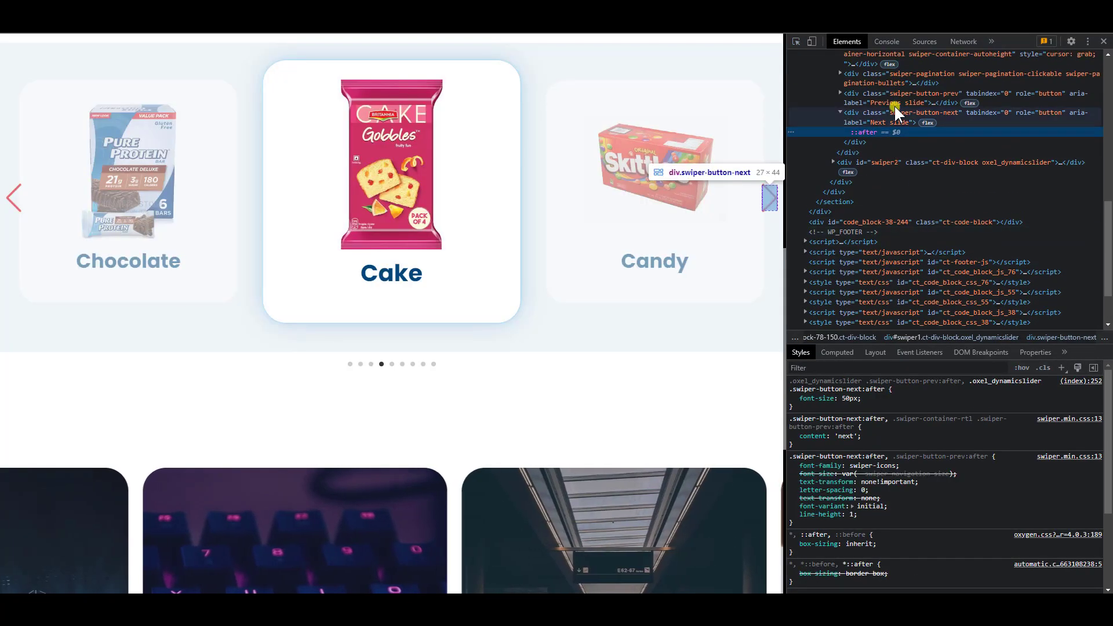
click(895, 105)
click(896, 112)
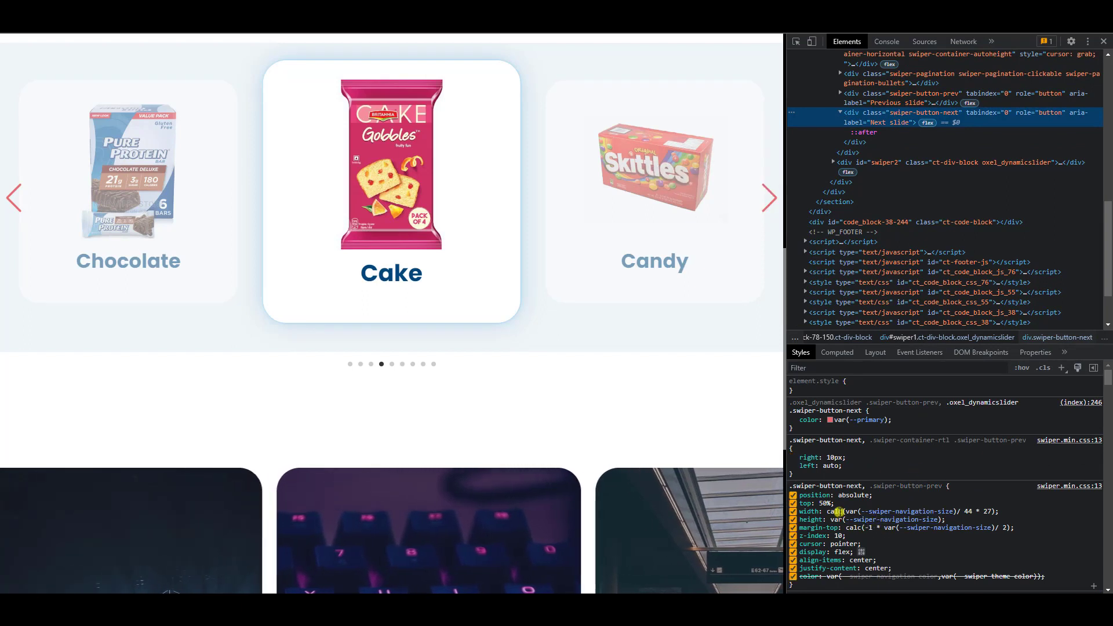
- Try shifting the slider arrows down by setting their top offset to 100% and raising it to 109%
click(826, 503)
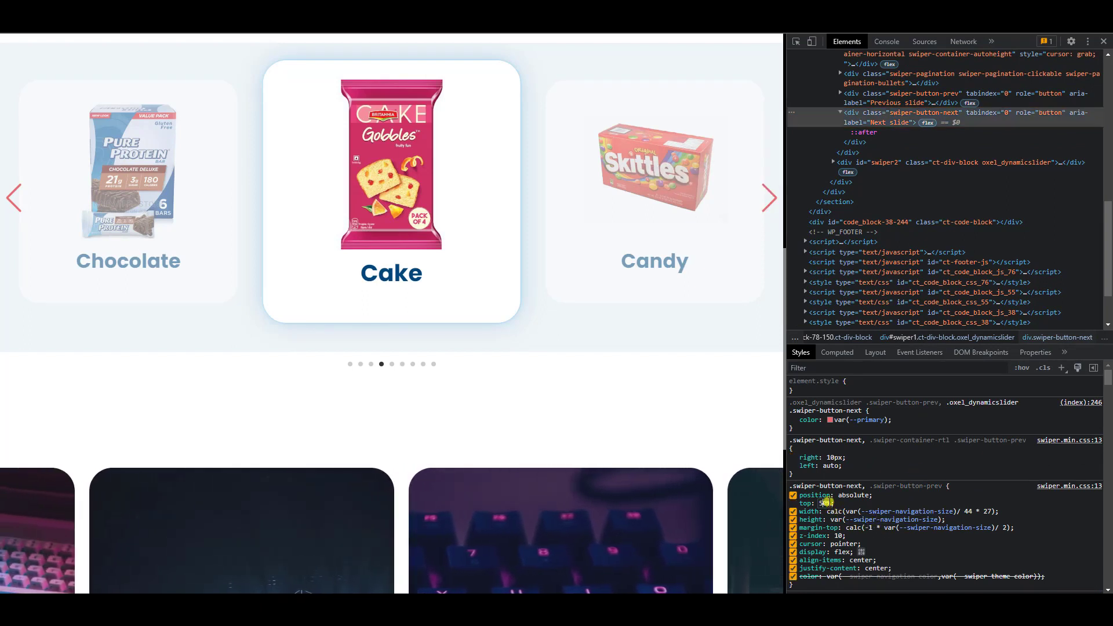
text(100%)
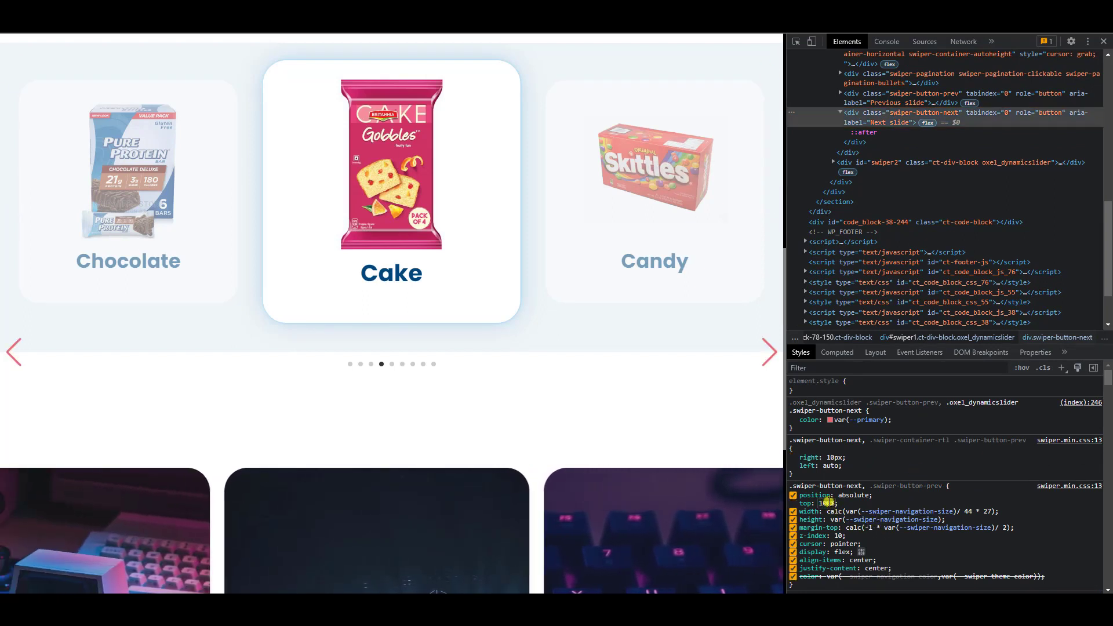
click(829, 503)
key(Up)
key(Up)
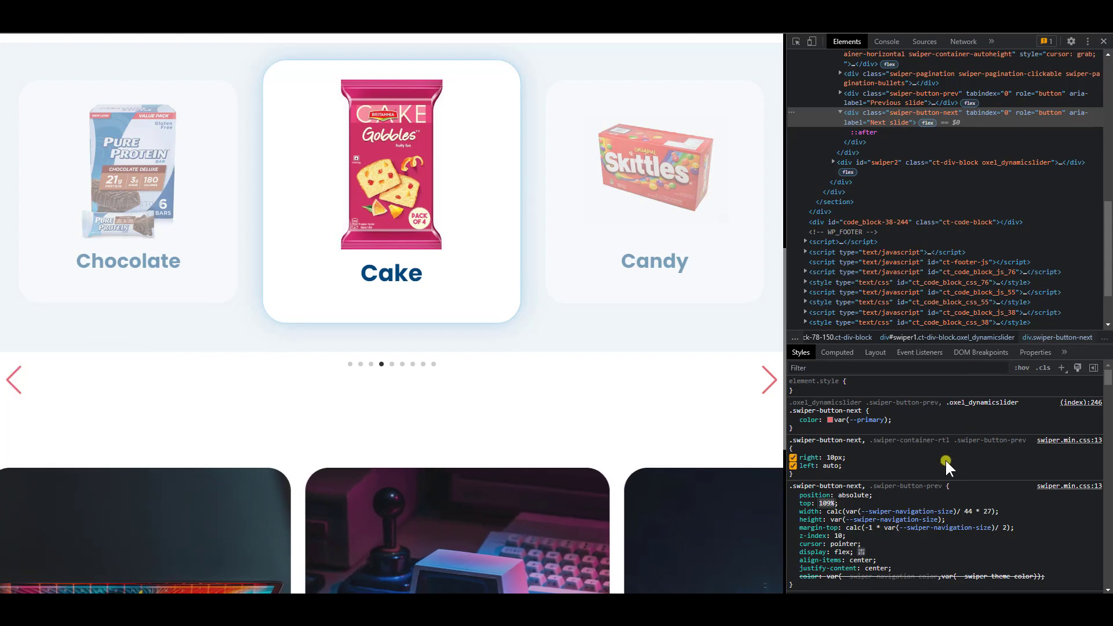
- Undo the arrow offset change and close the developer tools
click(937, 450)
click(944, 458)
key(ctrl+z)
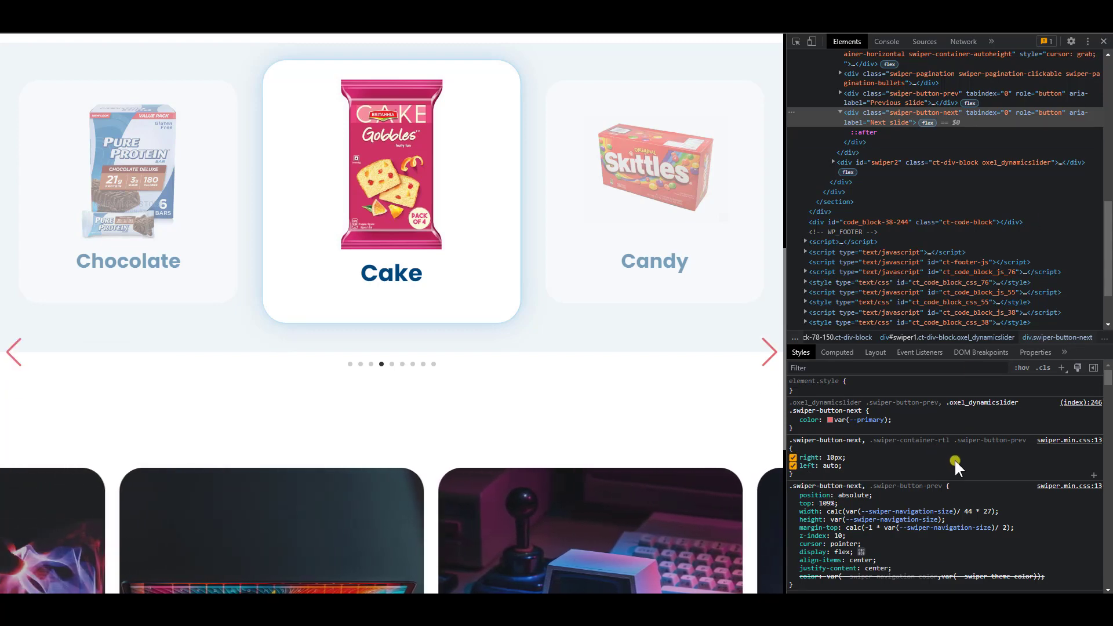
click(1103, 41)
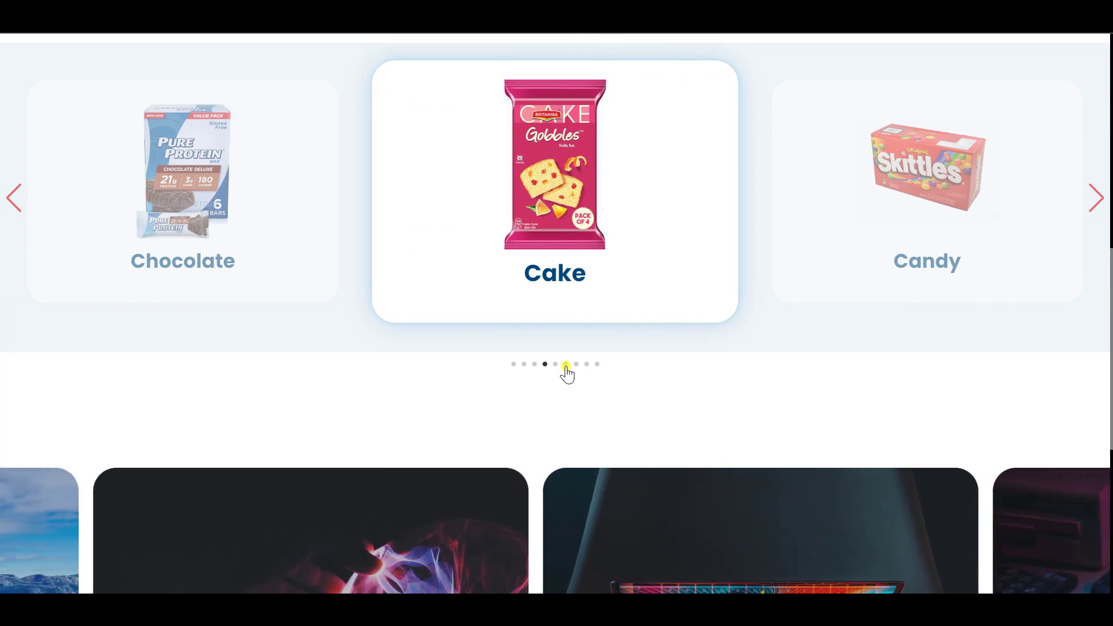
- Test the live product slider by jumping between slides with the pagination dots and swiping forward through the slides
click(566, 365)
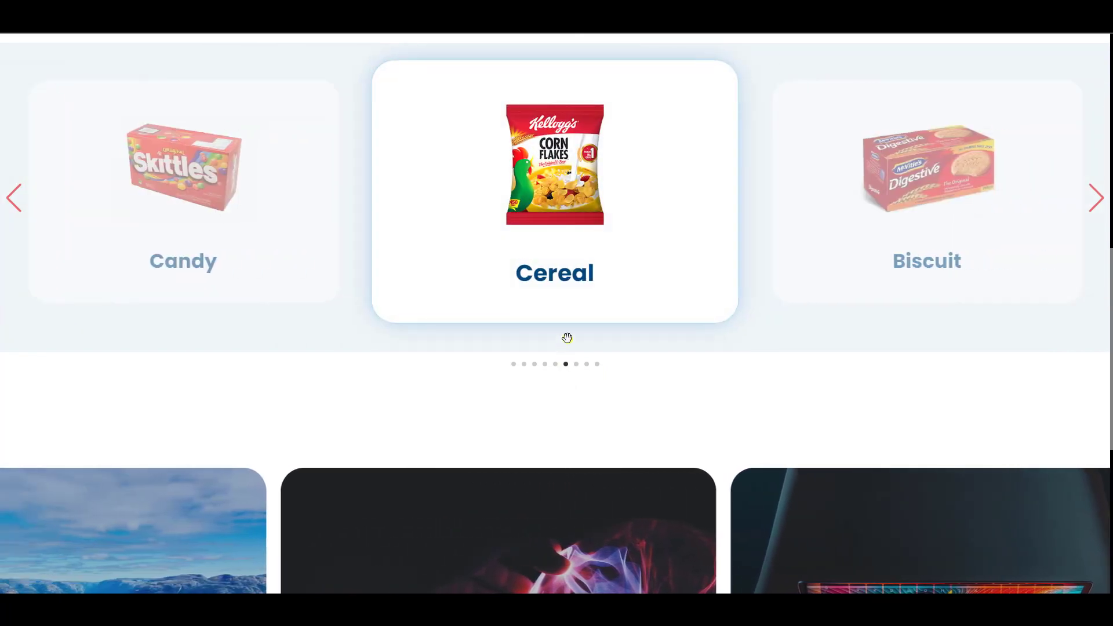
scroll(753, 278, up, 1)
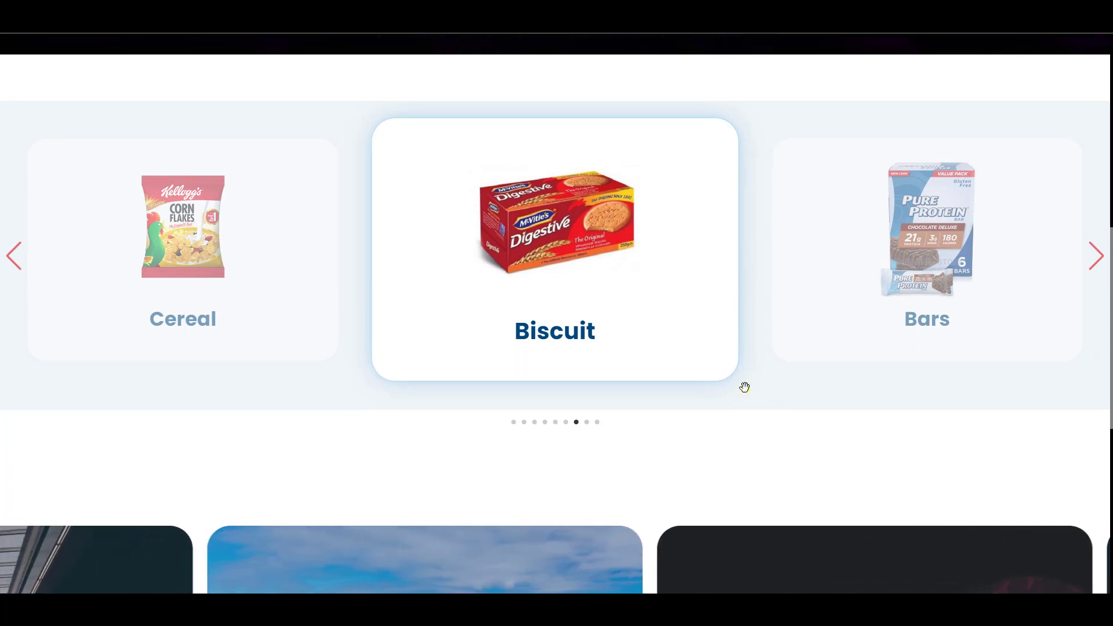
click(587, 422)
click(598, 422)
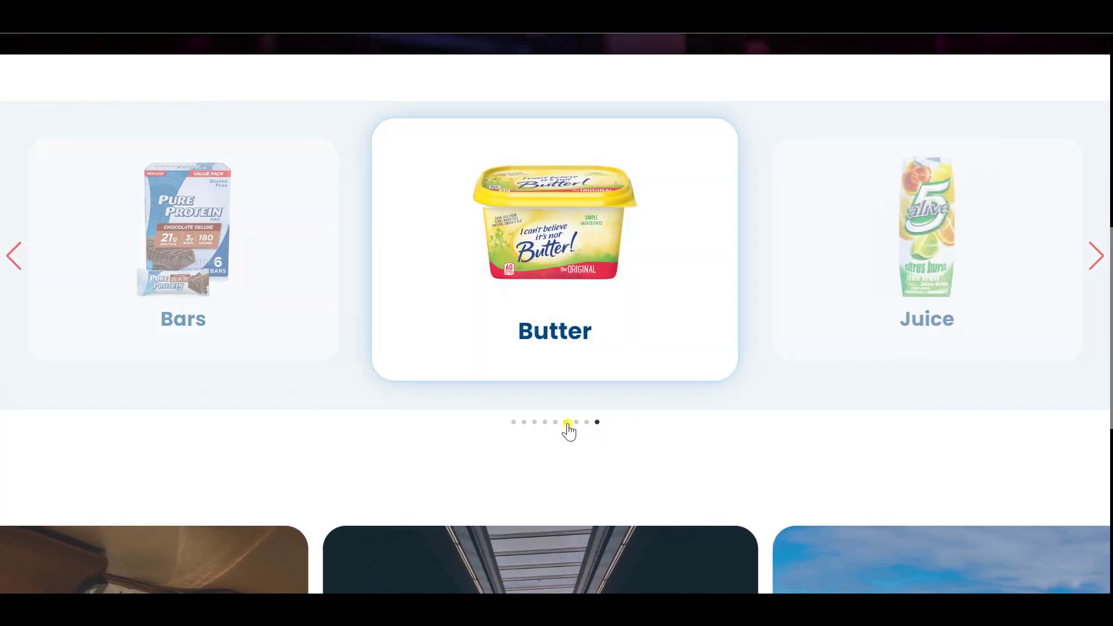
click(566, 422)
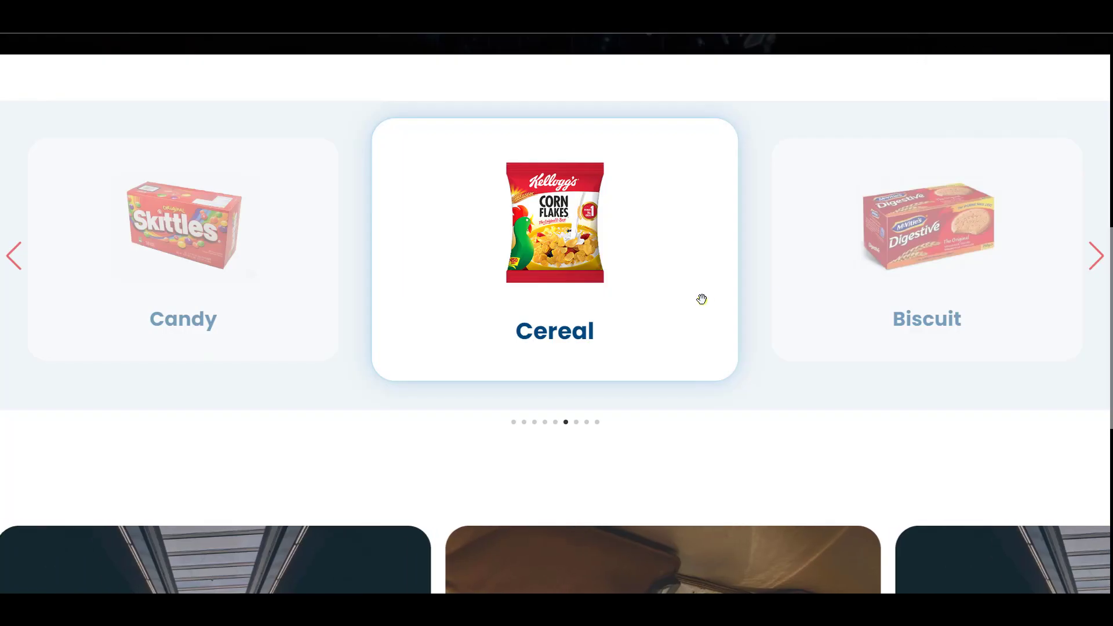
drag(765, 363, 577, 351)
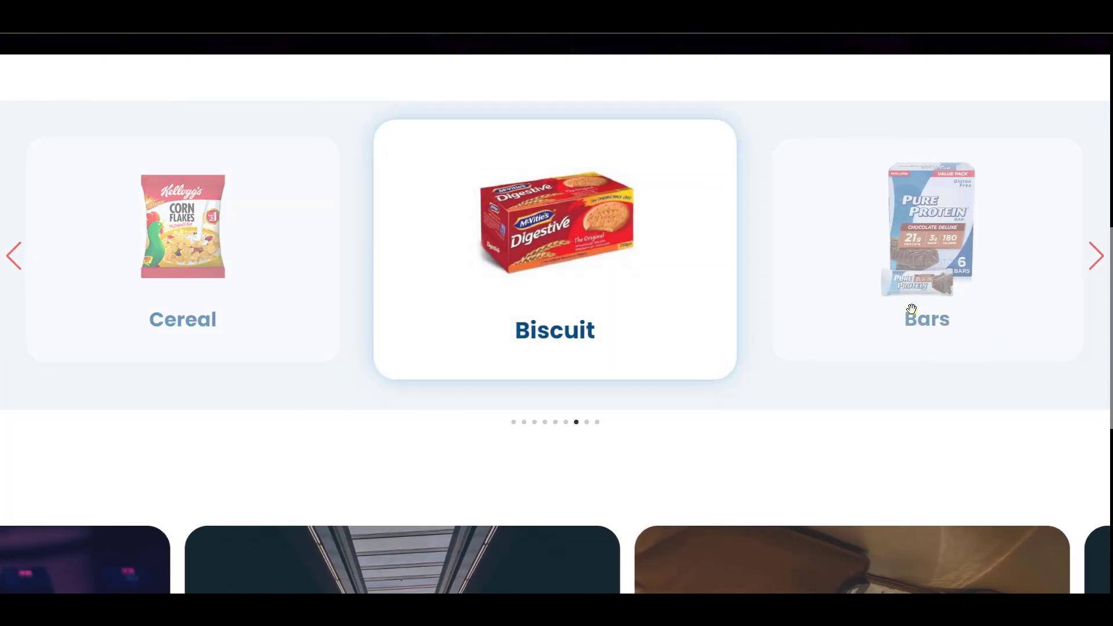
drag(933, 314, 663, 311)
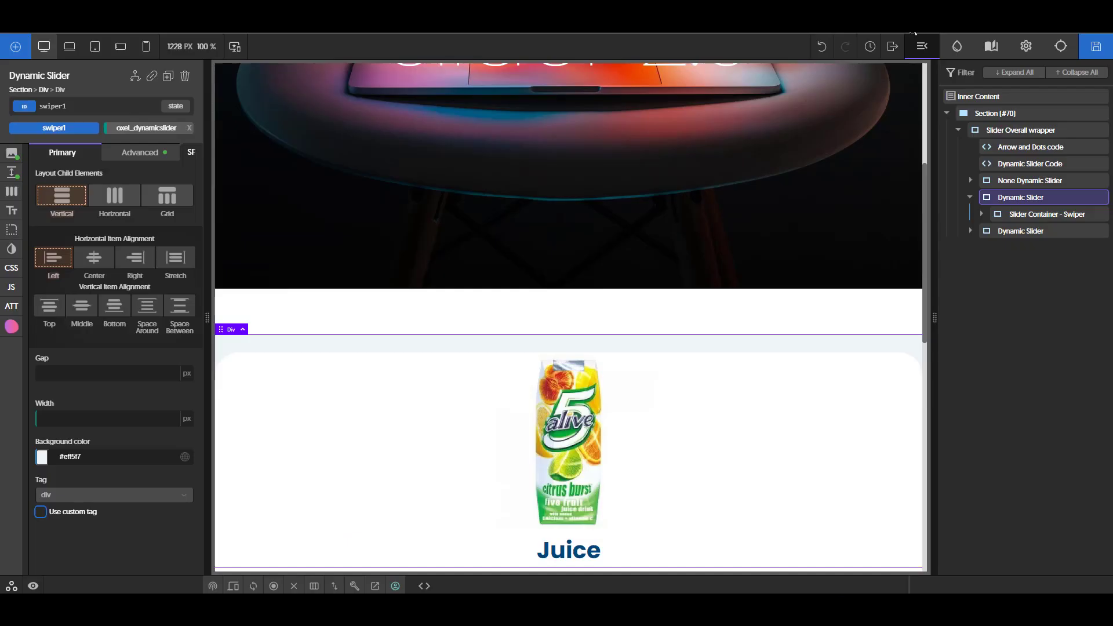
- In the builder, examine the swiper1 selectors in Dynamic Slider Code's JavaScript and check them against the first Dynamic Slider's ID
click(1023, 165)
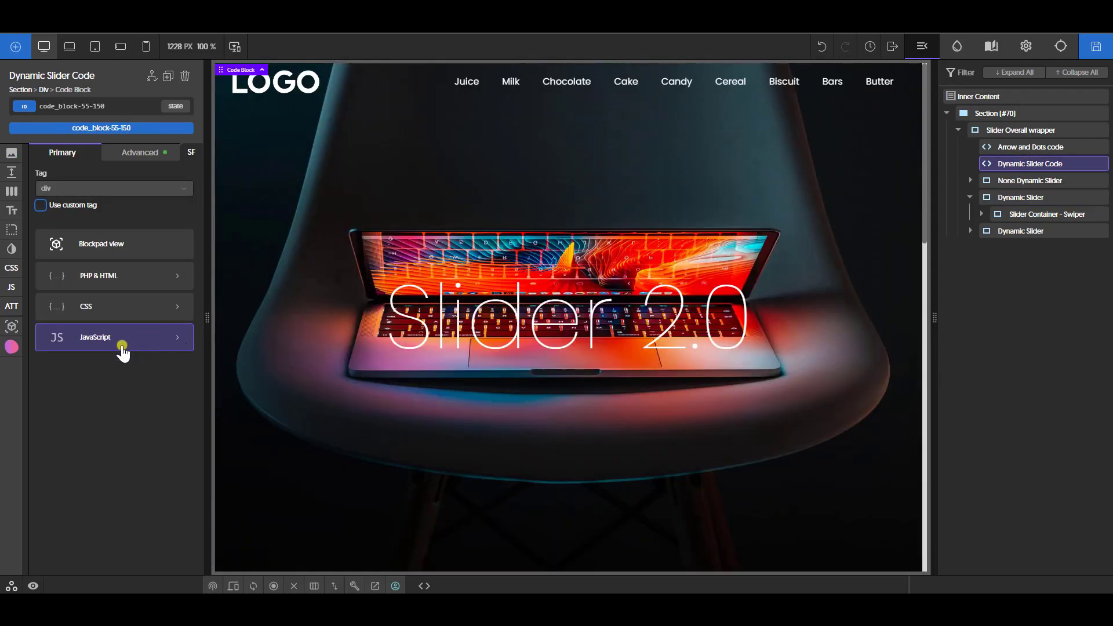
click(131, 345)
click(188, 560)
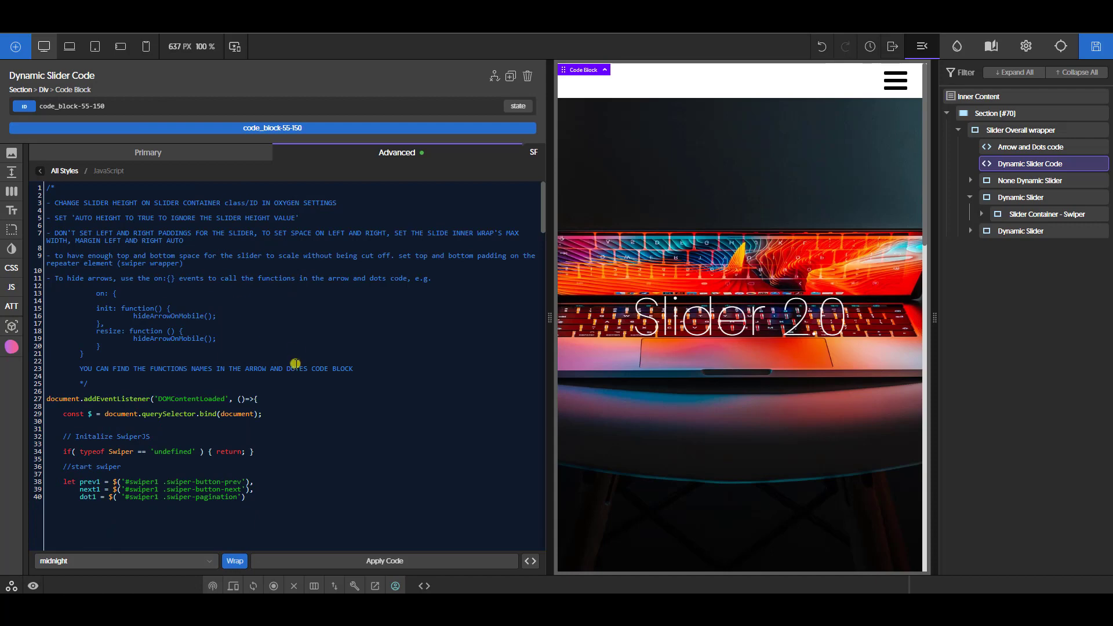
scroll(295, 364, down, 3)
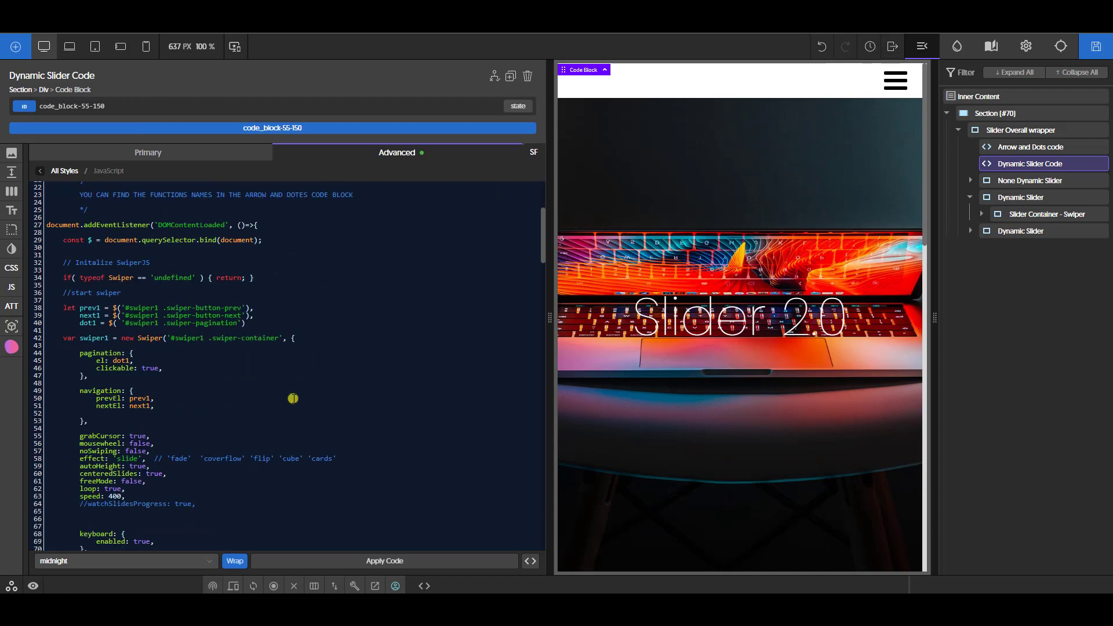
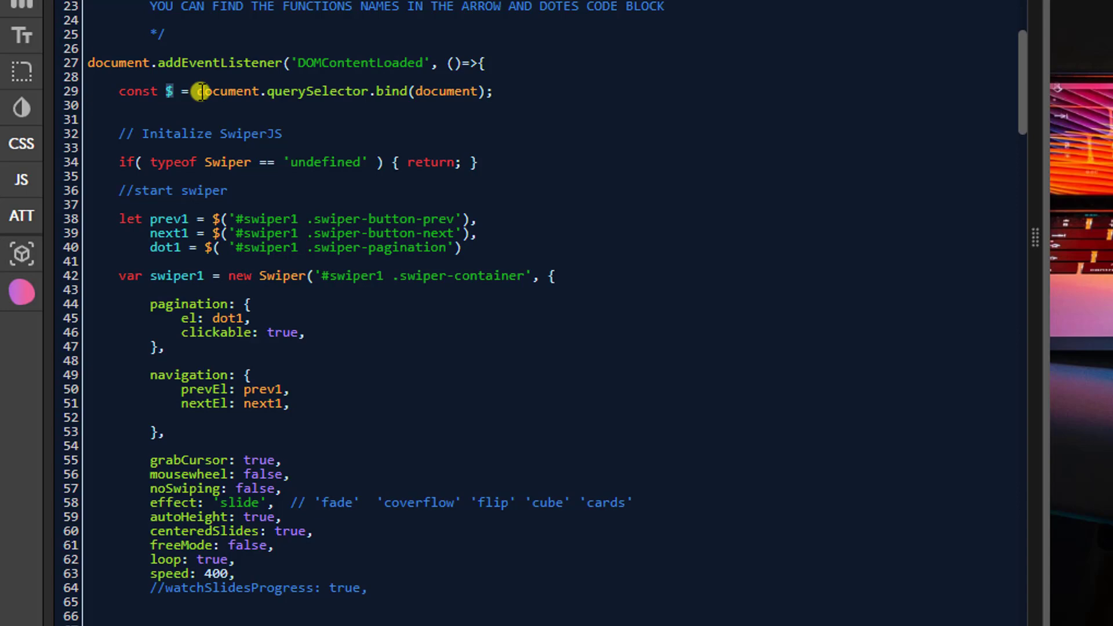
click(519, 86)
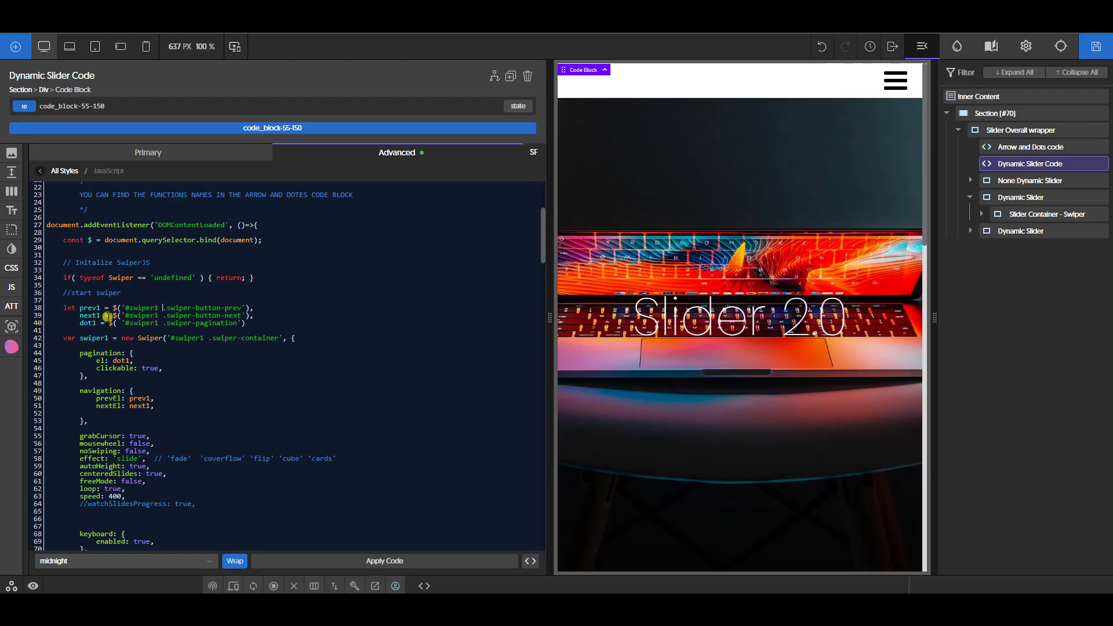
click(970, 197)
click(1016, 200)
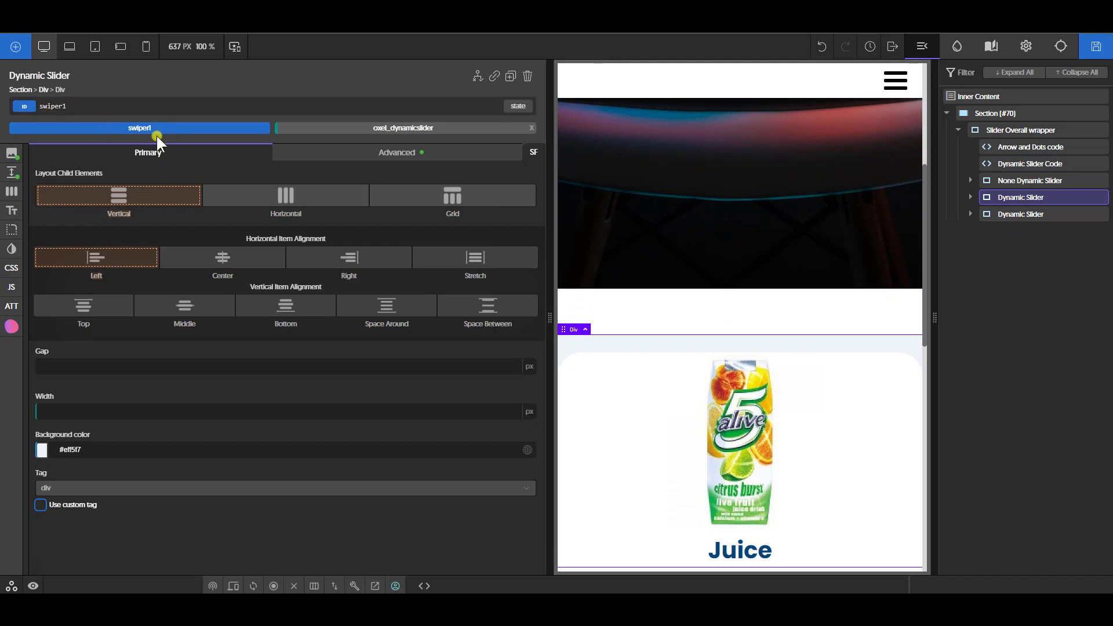
- Compare the IDs assigned to the two Dynamic Sliders and the None Dynamic Slider
click(1019, 215)
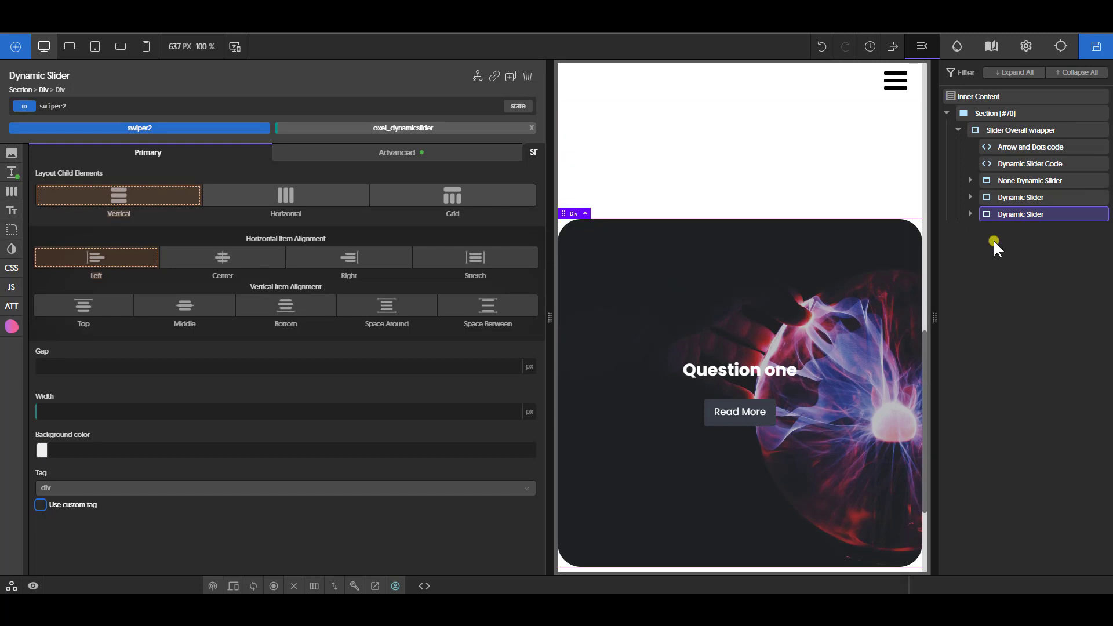
click(1008, 208)
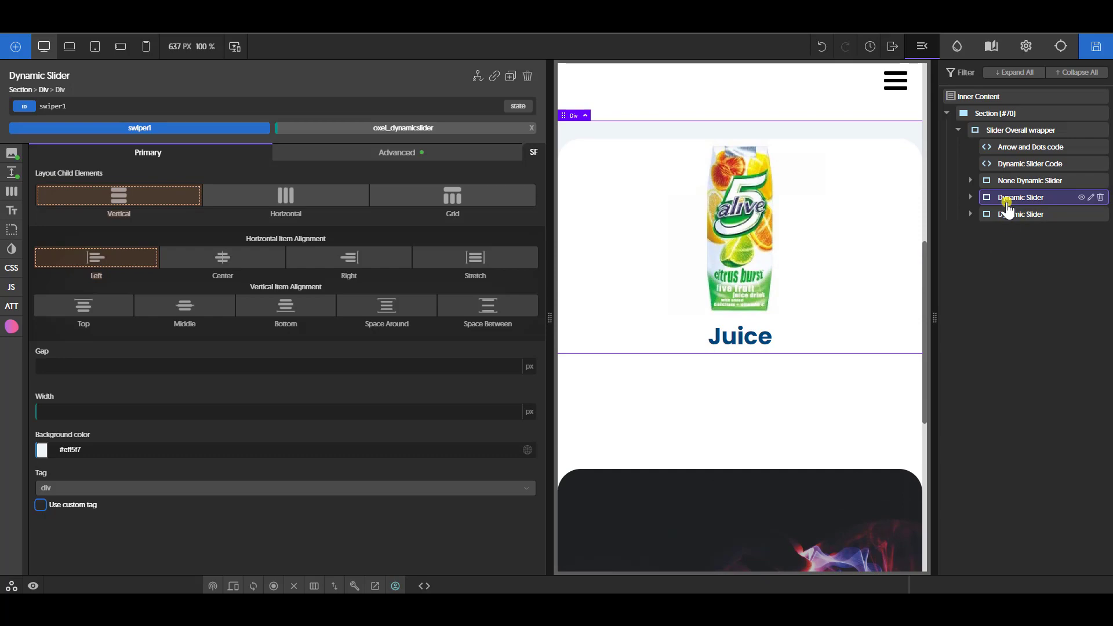
click(1015, 181)
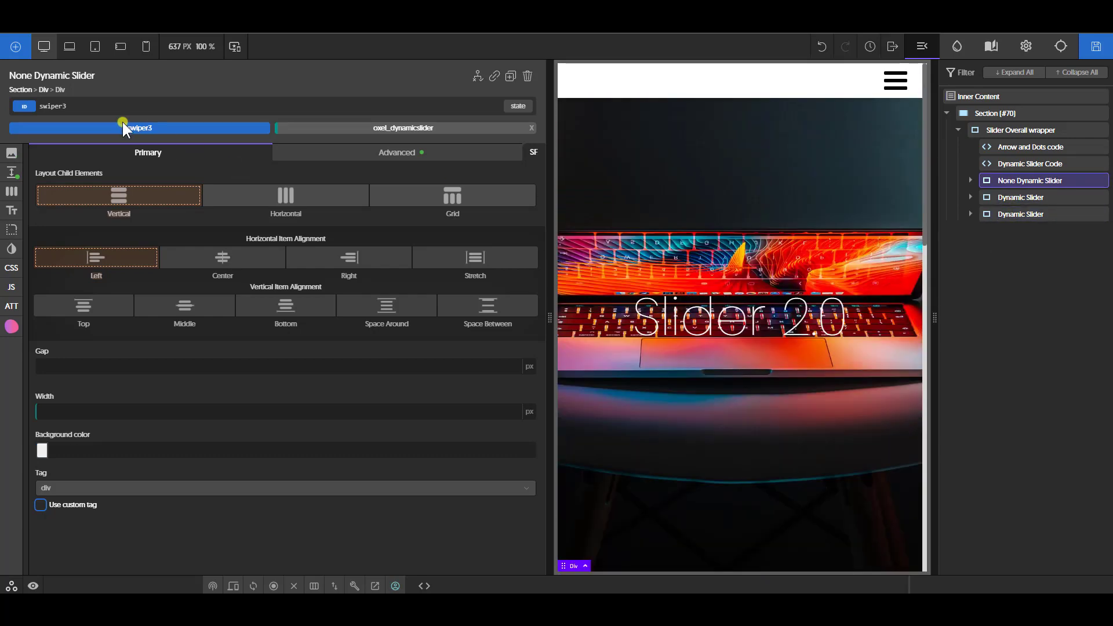
click(1028, 197)
- Open Dynamic Slider Code's JavaScript and examine swiper1's start comment, arrow and dot variables, and container selector
click(1023, 164)
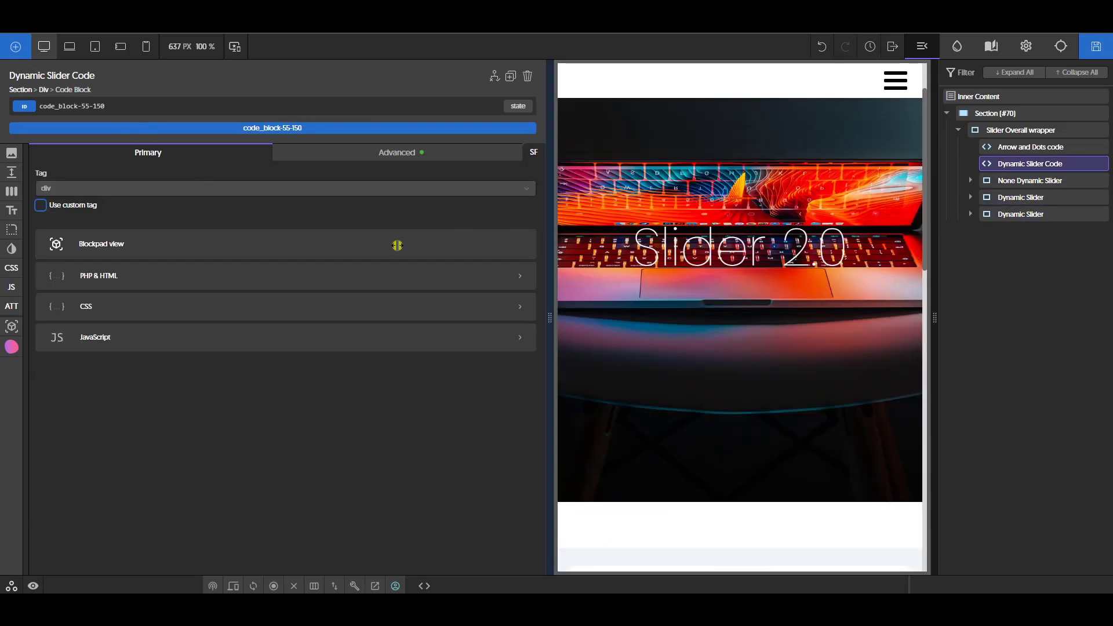
click(268, 345)
scroll(323, 385, down, 6)
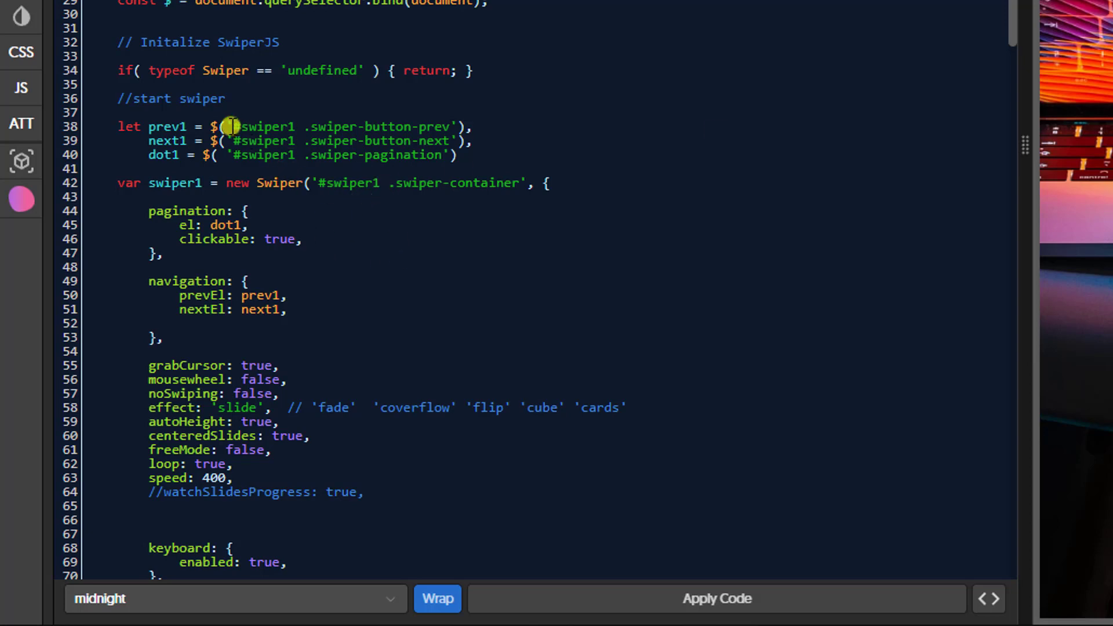
drag(118, 98, 273, 96)
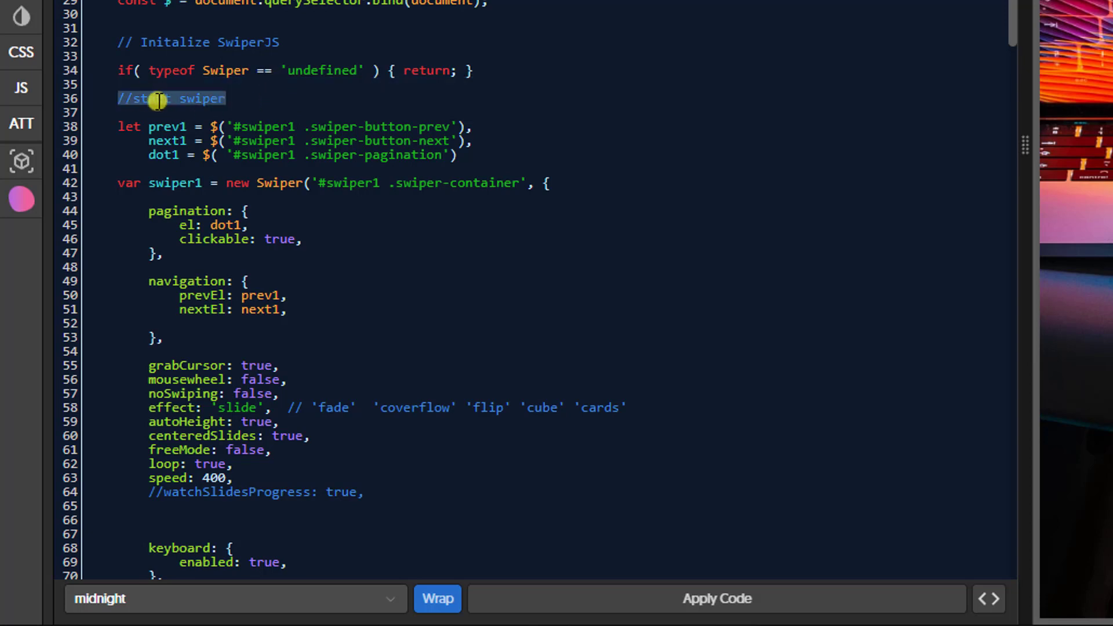
click(110, 126)
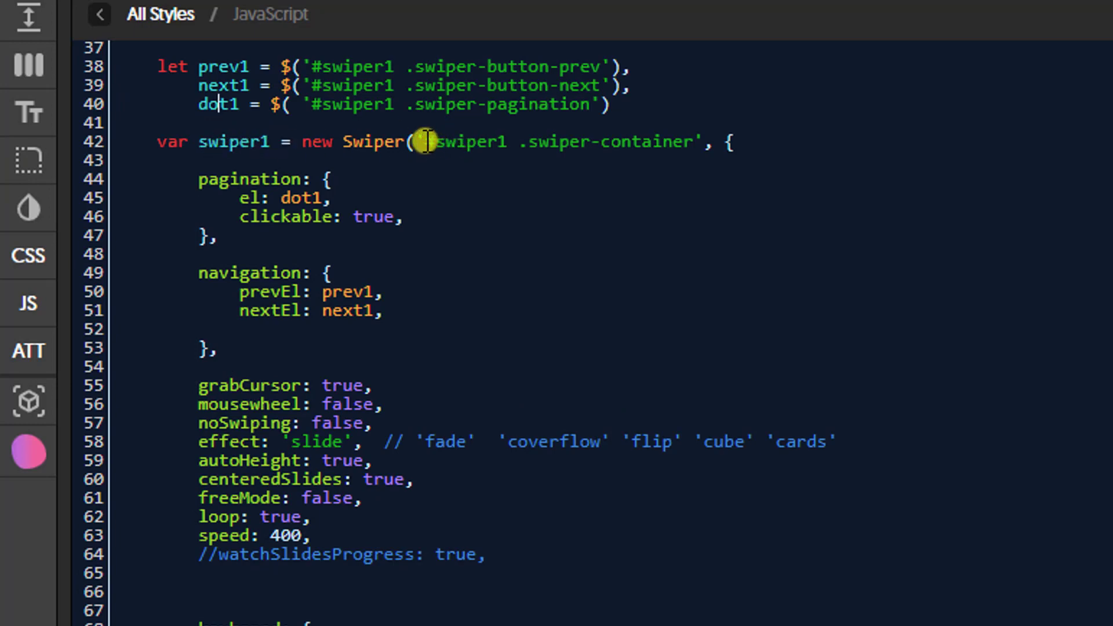
drag(509, 141, 425, 141)
click(622, 153)
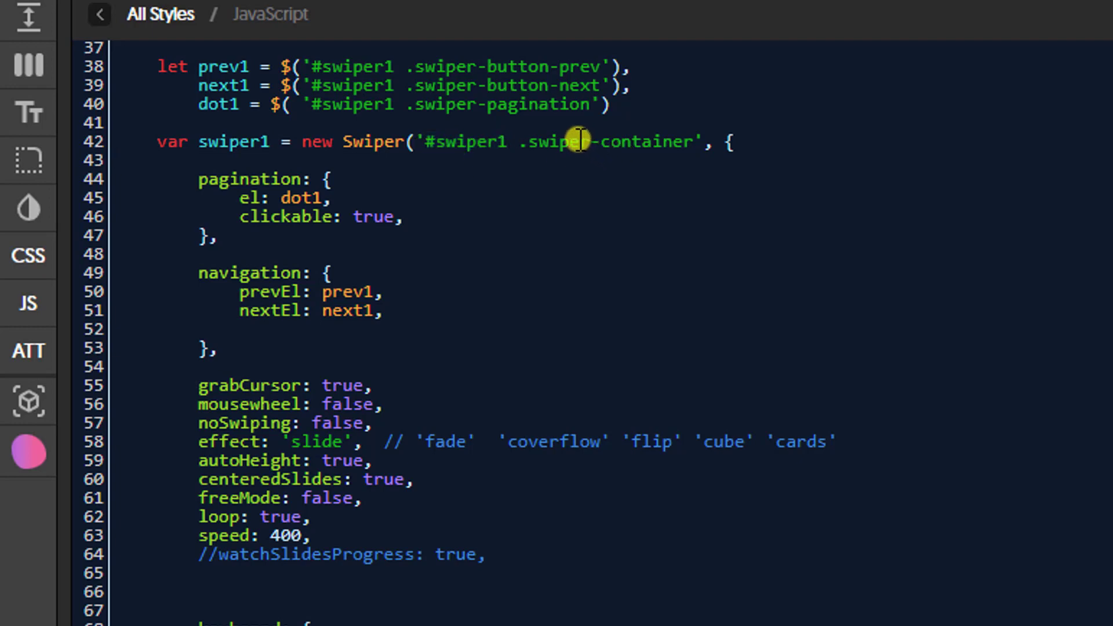
click(426, 142)
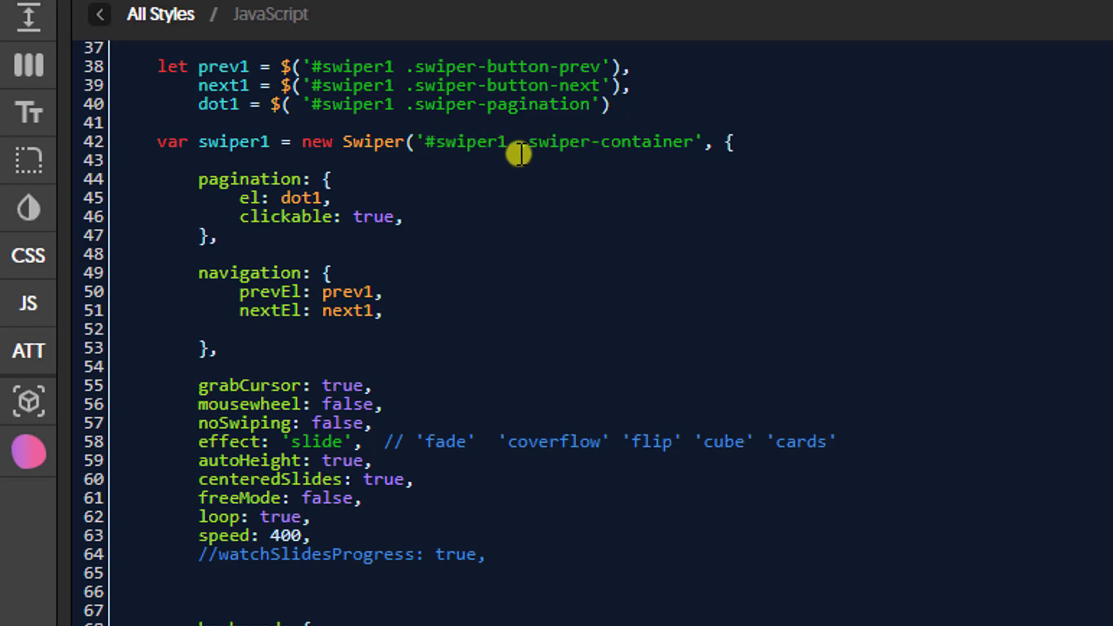
click(367, 177)
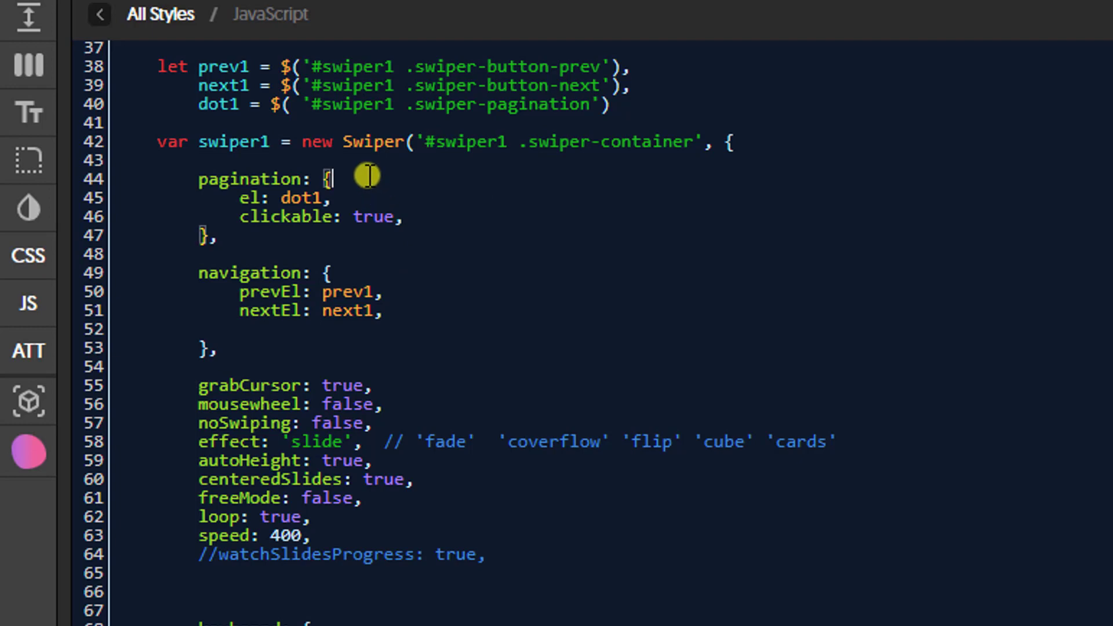
- Trace the dot1, prev1 and next1 variables to where swiper1's pagination and navigation settings use them
scroll(423, 354, up, 3)
click(318, 343)
double_click(219, 248)
click(293, 342)
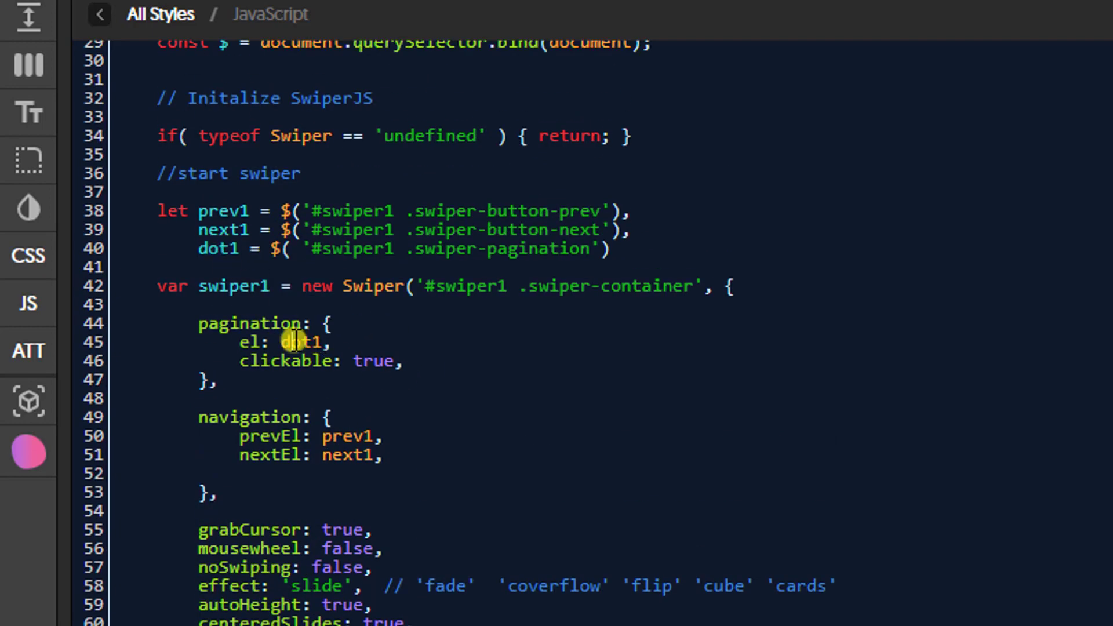
click(365, 436)
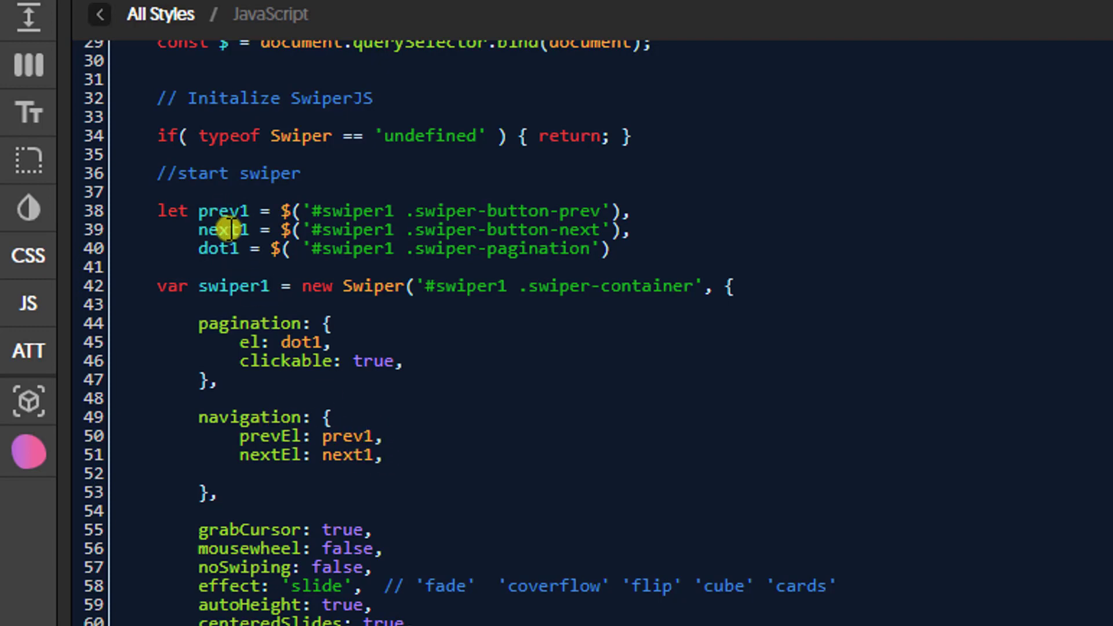
click(334, 402)
scroll(394, 460, down, 3)
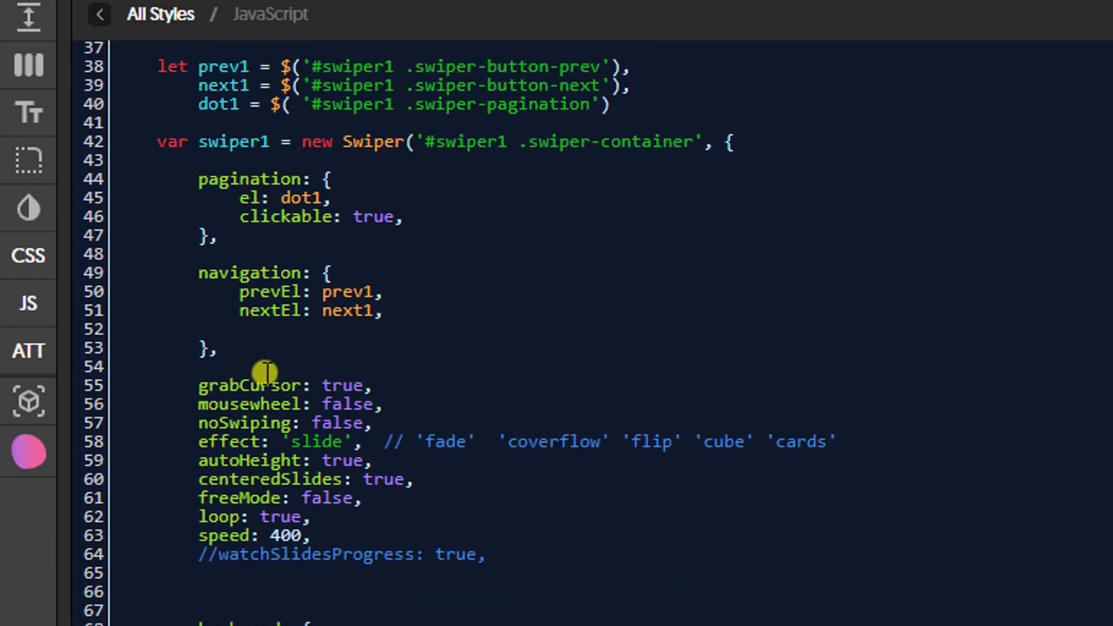
- Review swiper1's behaviour options from grabCursor to speed, then its keyboard, autoplay and min-width breakpoint settings
drag(198, 385, 359, 495)
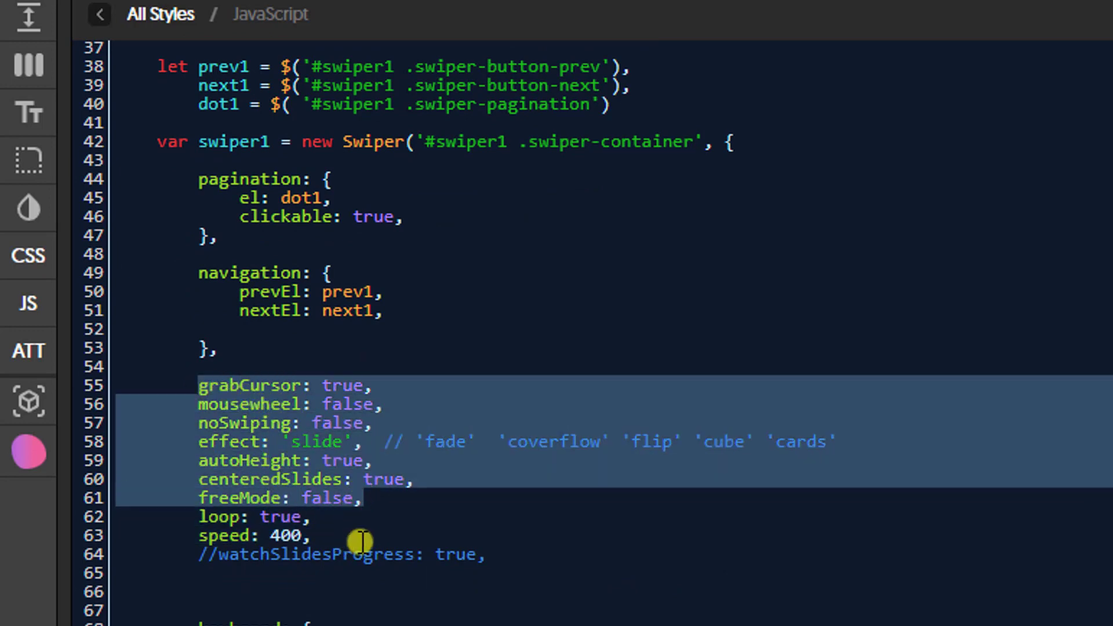
click(355, 539)
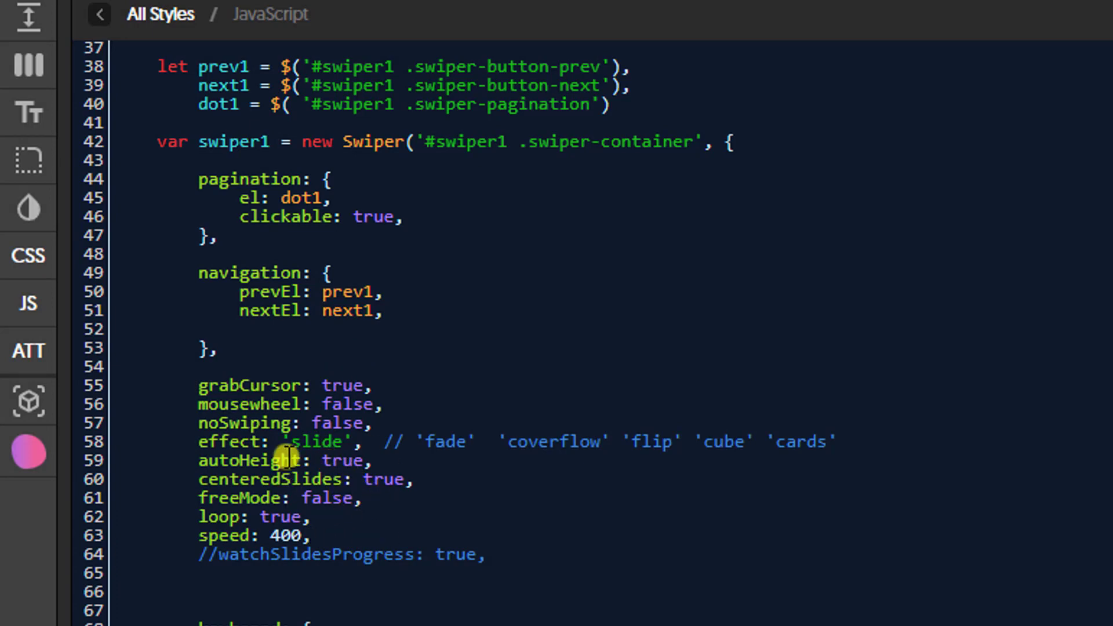
scroll(395, 510, down, 3)
scroll(413, 513, down, 3)
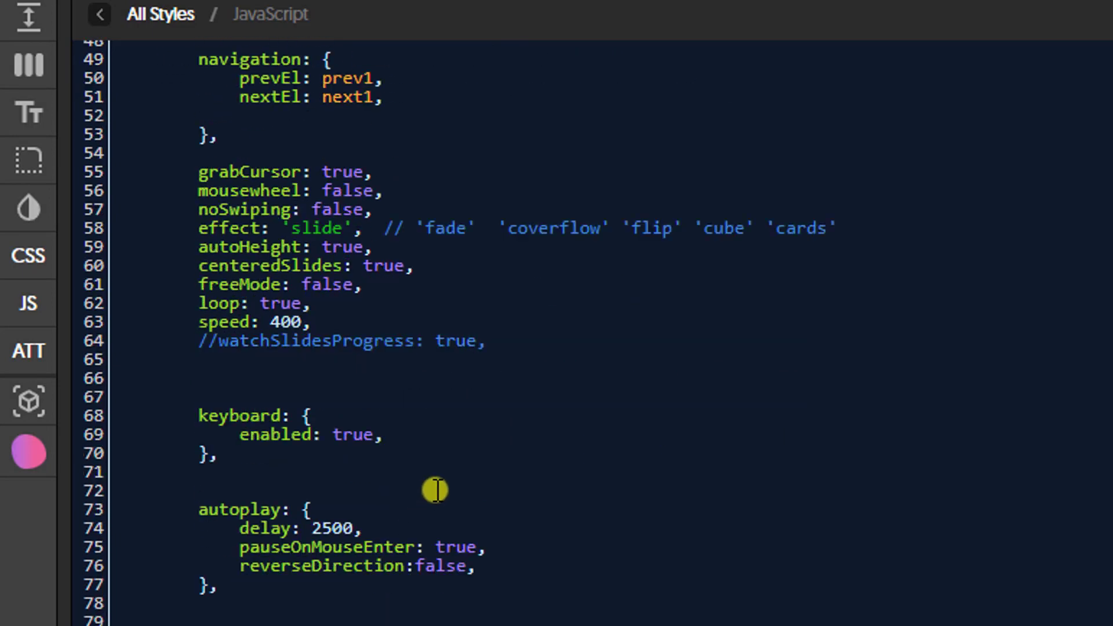
click(332, 339)
scroll(556, 476, down, 5)
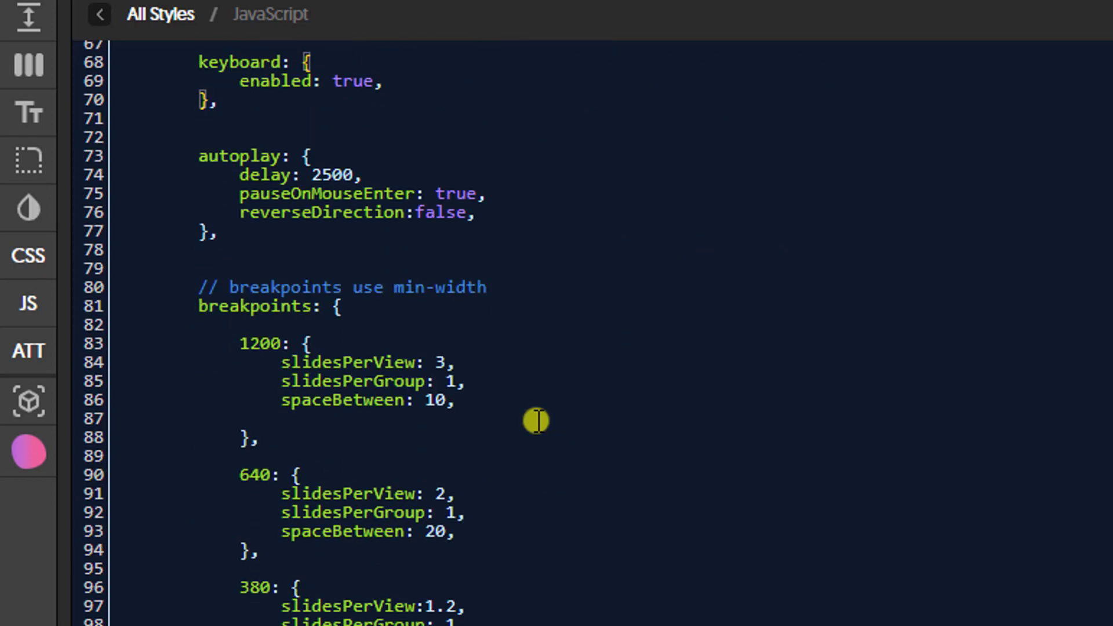
click(359, 146)
scroll(473, 404, down, 3)
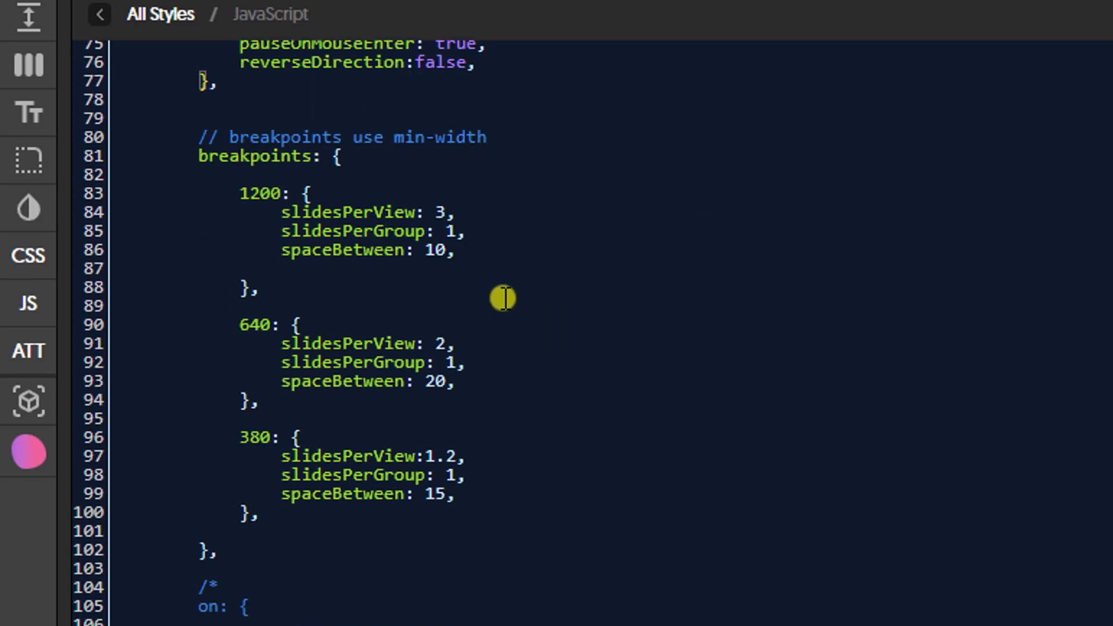
click(516, 139)
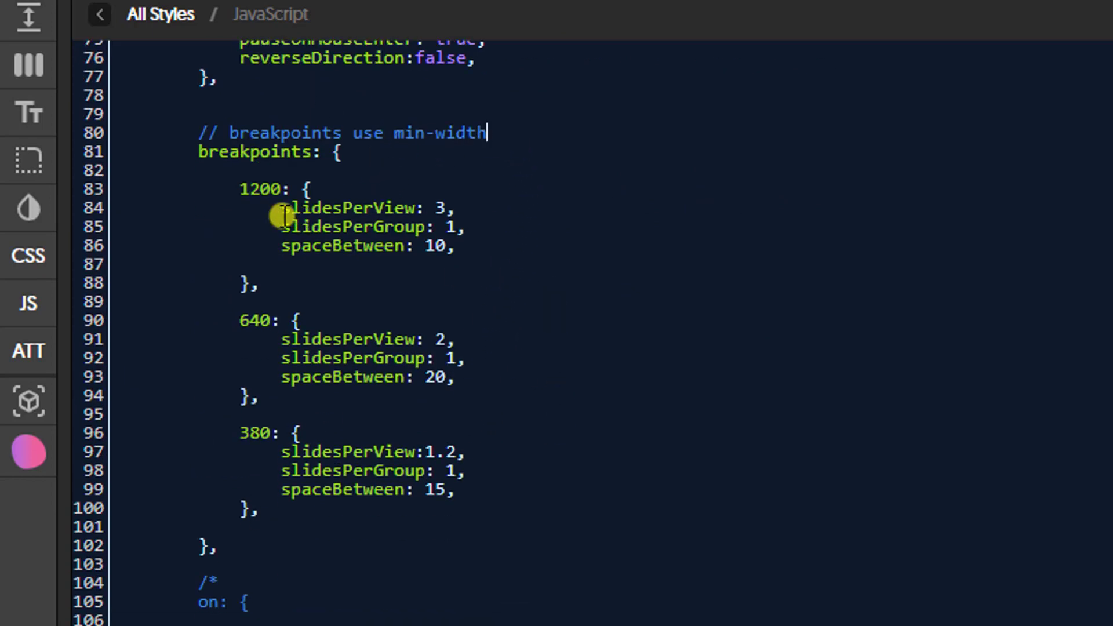
scroll(385, 372, up, 3)
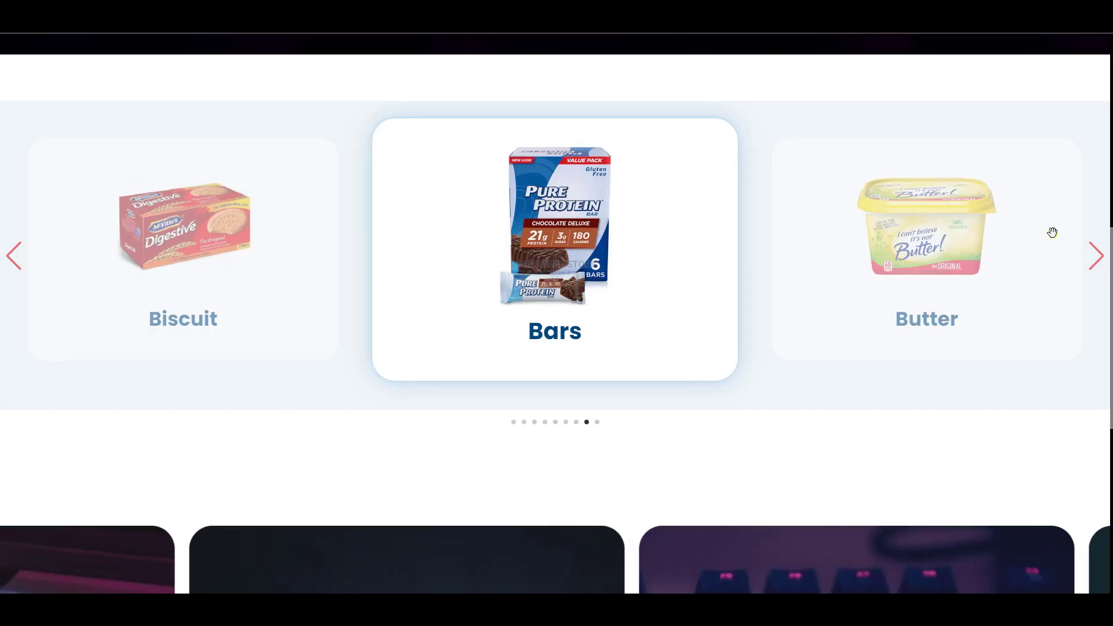
- Advance the live product slider three slides with its next arrow to check how many slides move at once
click(1094, 256)
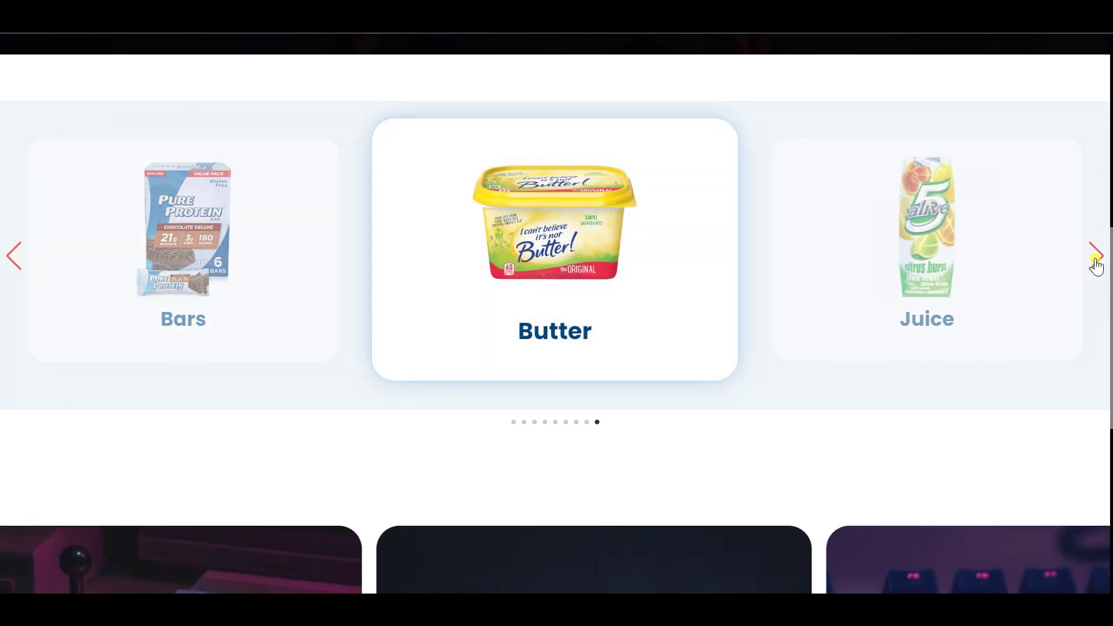
click(1095, 256)
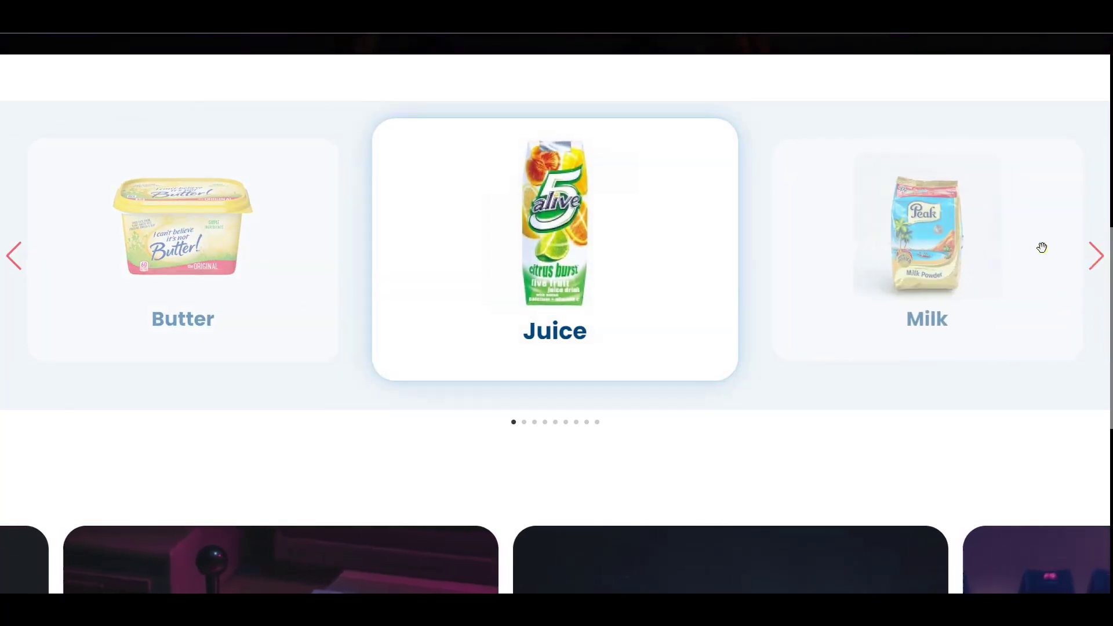
click(1096, 256)
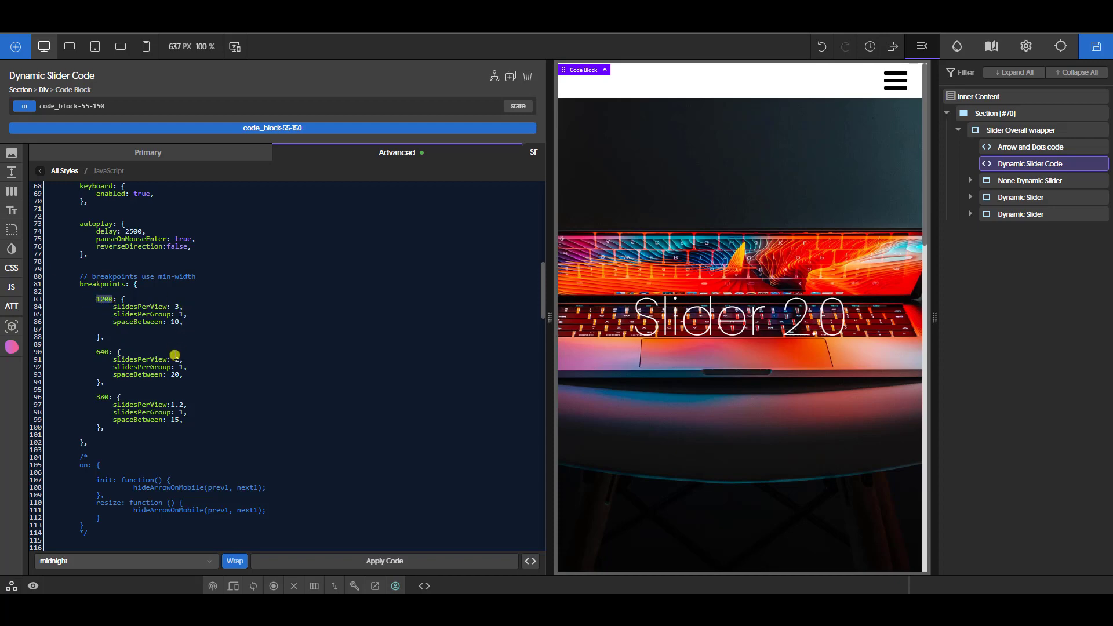
- Back in the builder, compare swiper1's general options with the per-width settings in its breakpoints block
scroll(174, 355, up, 4)
drag(133, 377, 58, 319)
scroll(177, 352, down, 3)
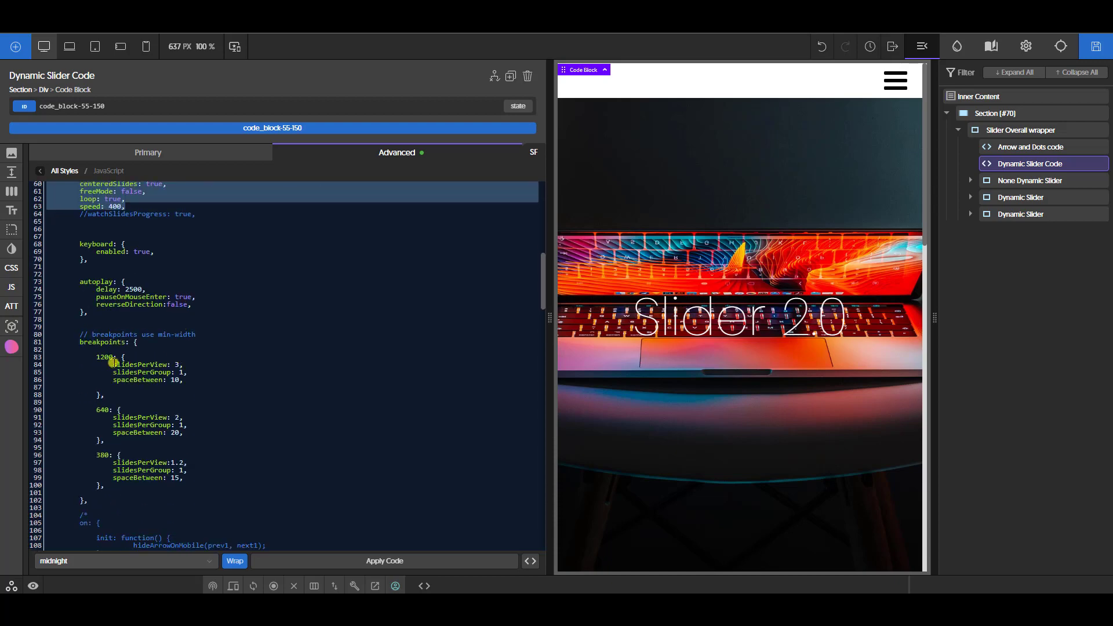
click(112, 364)
scroll(181, 400, down, 1)
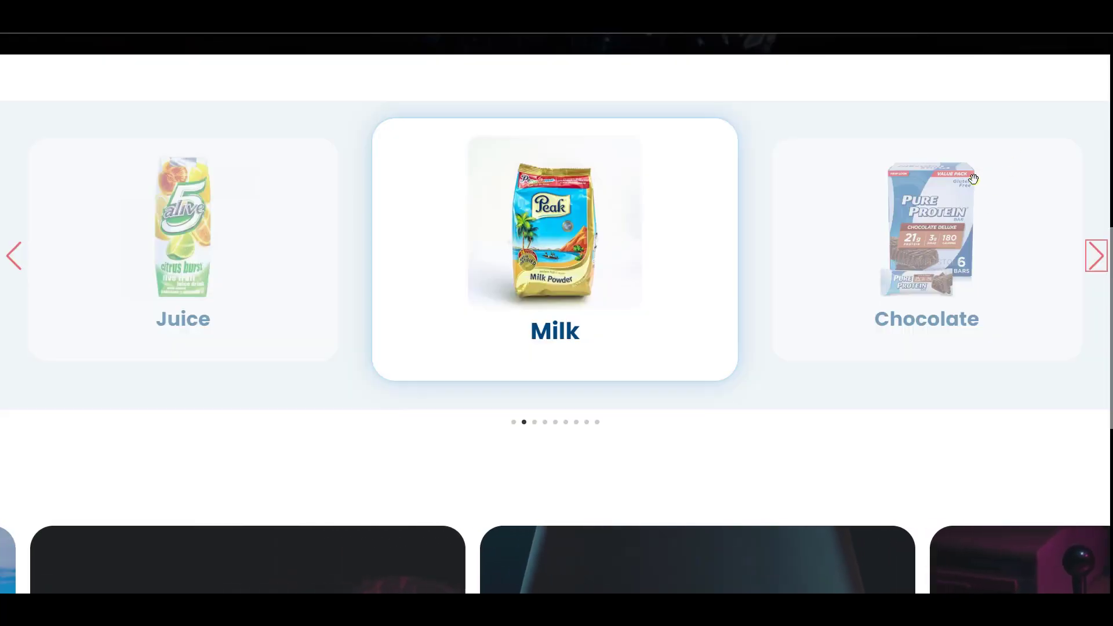
- On the live page, undock the developer tools into a separate window and narrow the responsive preview to 403 px wide
key(F12)
click(1088, 41)
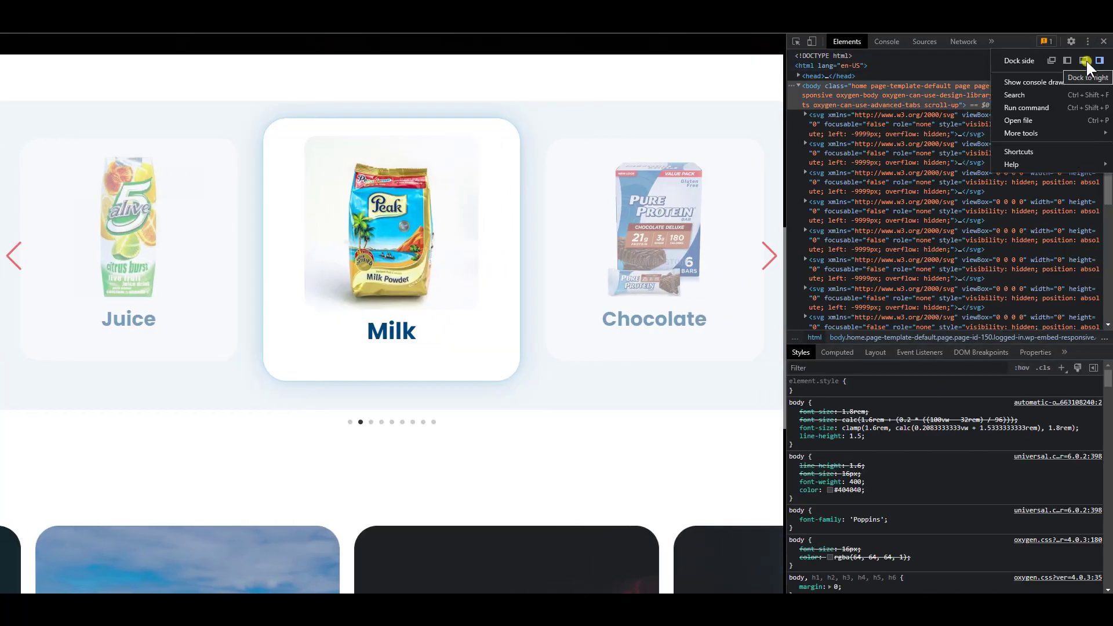
click(1052, 60)
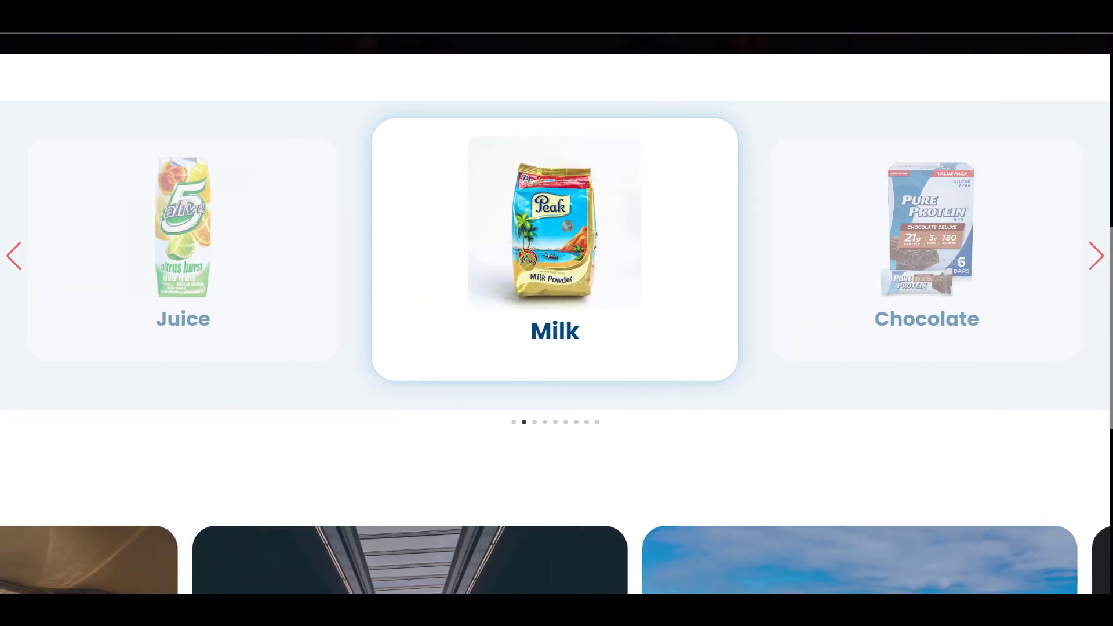
key(ctrl+shift+m)
drag(959, 246, 675, 279)
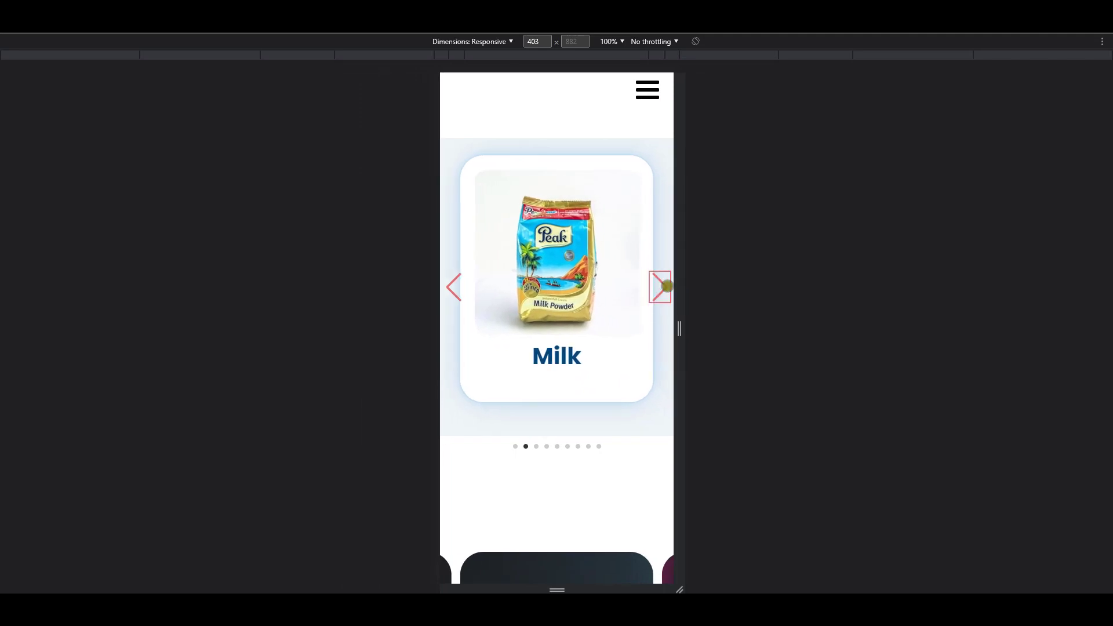
- Test the next arrow of the product slider at mobile width by advancing three slides
click(661, 285)
click(661, 284)
click(661, 284)
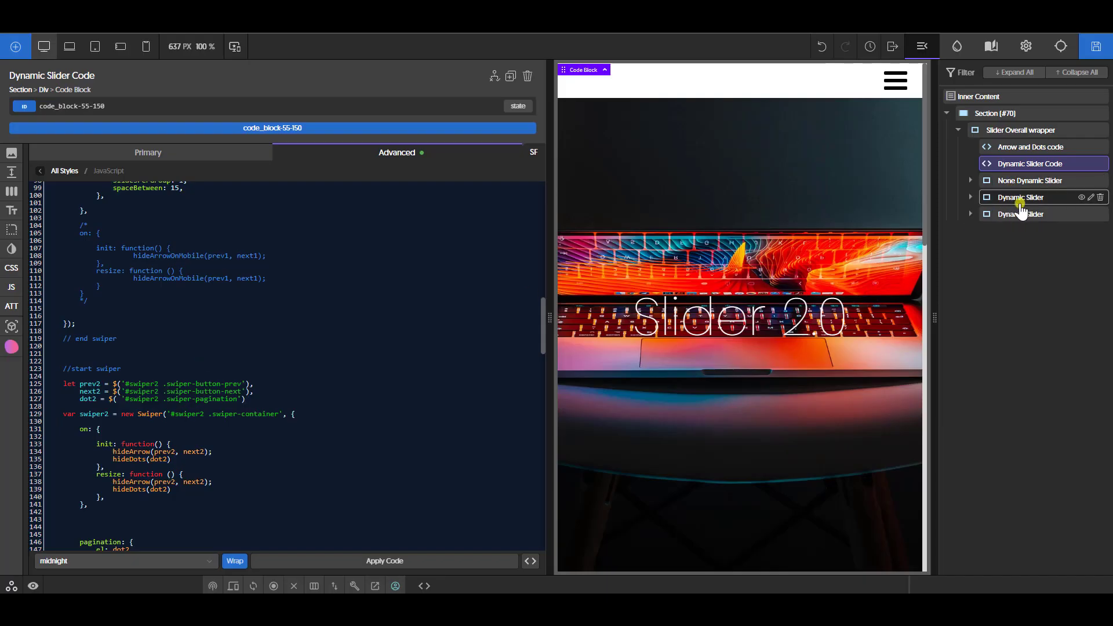
- In the builder's slider JavaScript, examine the complete swiper1 block from its start comment to its end comment
scroll(148, 326, down, 4)
scroll(148, 326, up, 2)
scroll(149, 326, up, 15)
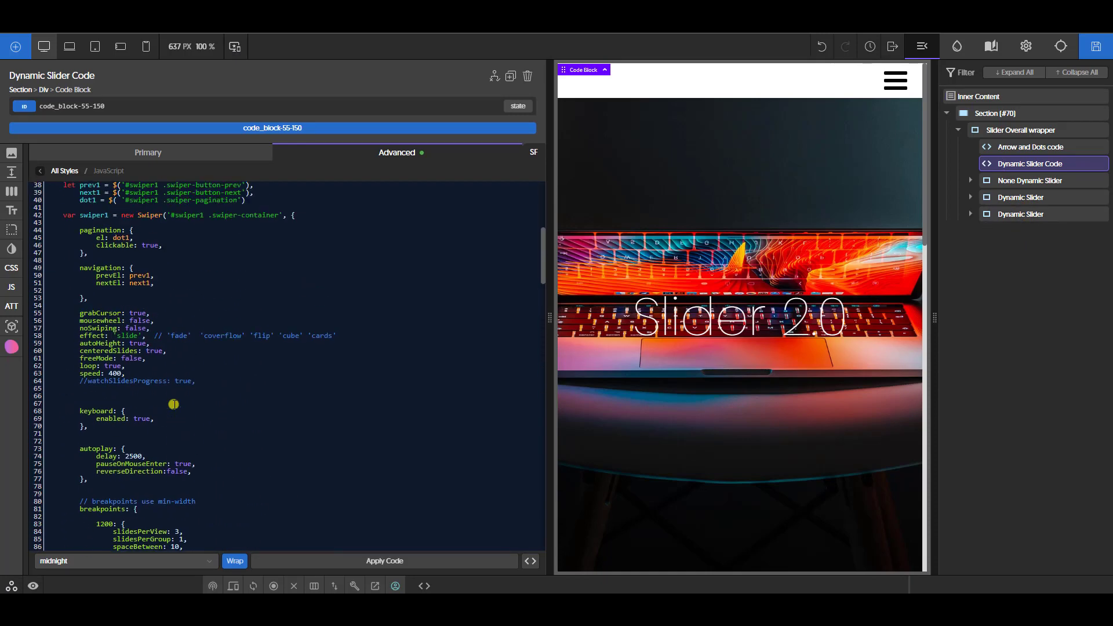
scroll(174, 404, up, 2)
drag(57, 352, 166, 427)
scroll(168, 428, down, 5)
scroll(170, 428, down, 4)
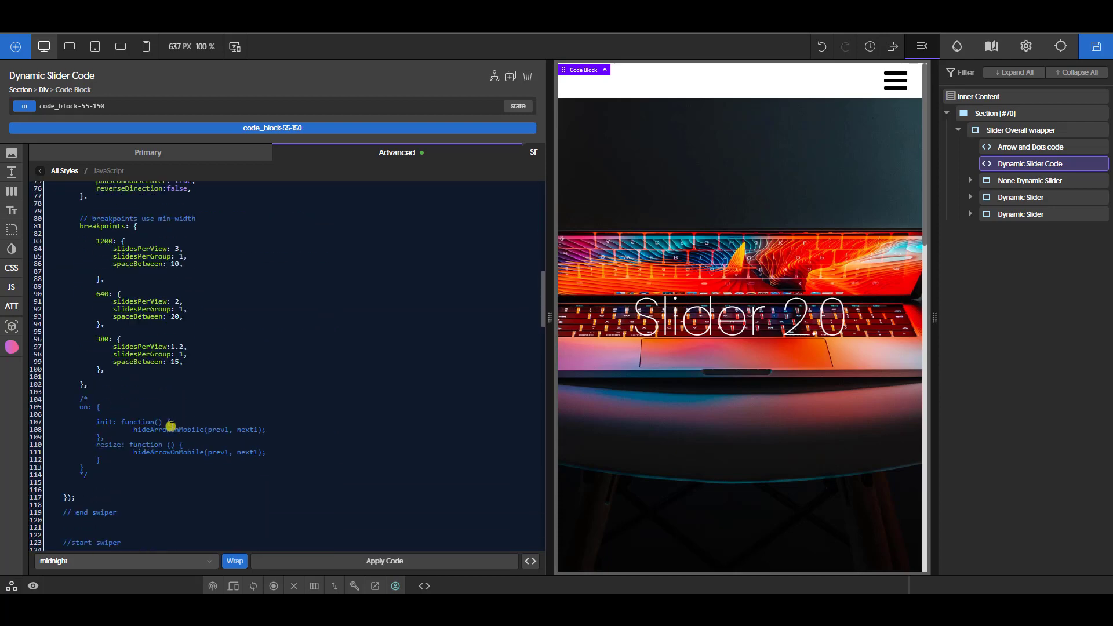
shift+click(123, 454)
scroll(136, 447, down, 3)
- Examine the swiper2 block, covering its container selector, the hideArrow and hideDots handlers, and its pagination and navigation settings
click(60, 308)
scroll(109, 394, down, 5)
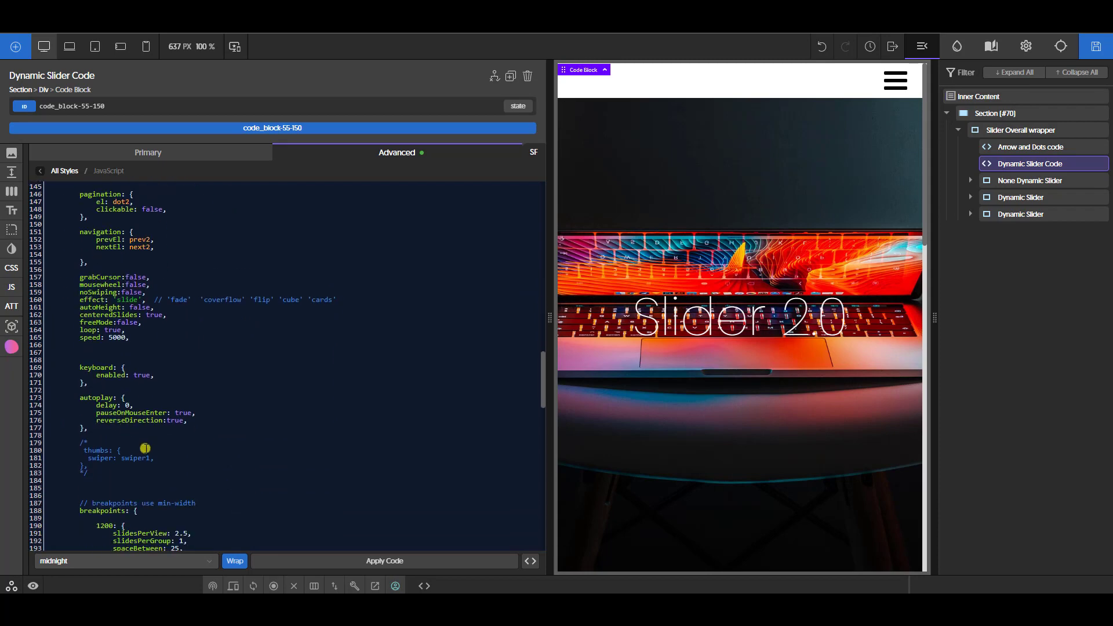
scroll(145, 441, up, 4)
scroll(150, 406, up, 1)
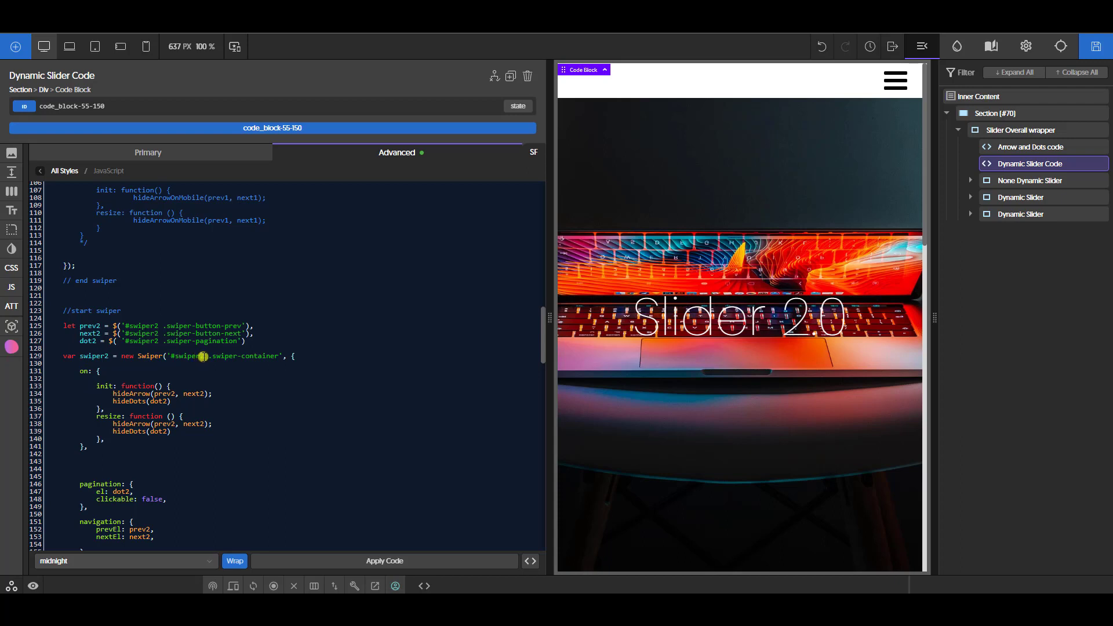
scroll(229, 410, down, 2)
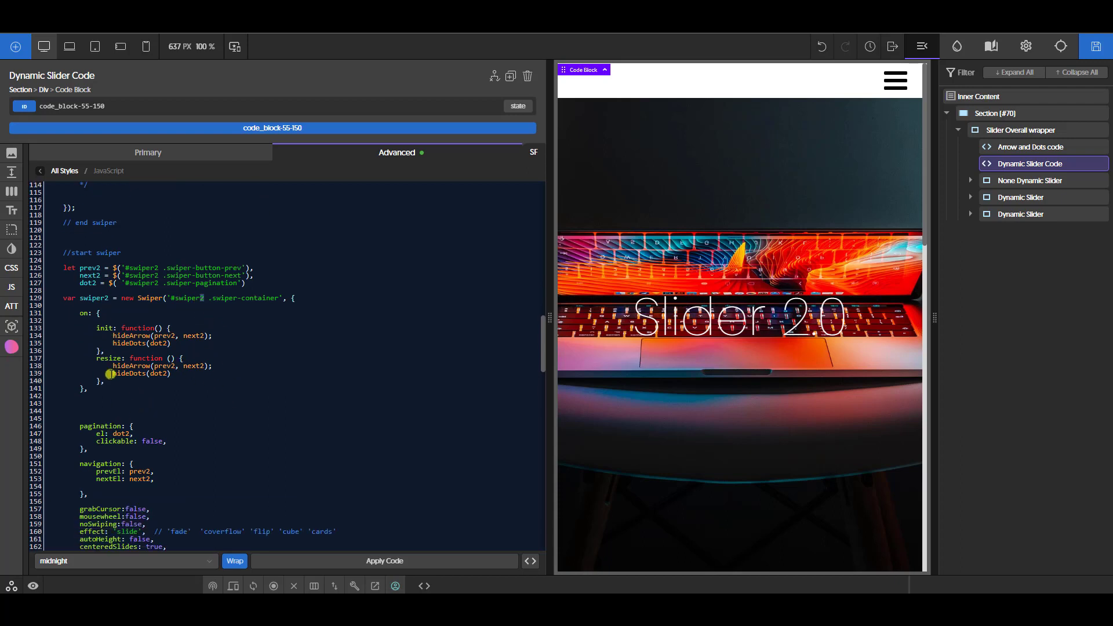
drag(98, 402, 69, 317)
scroll(183, 440, down, 2)
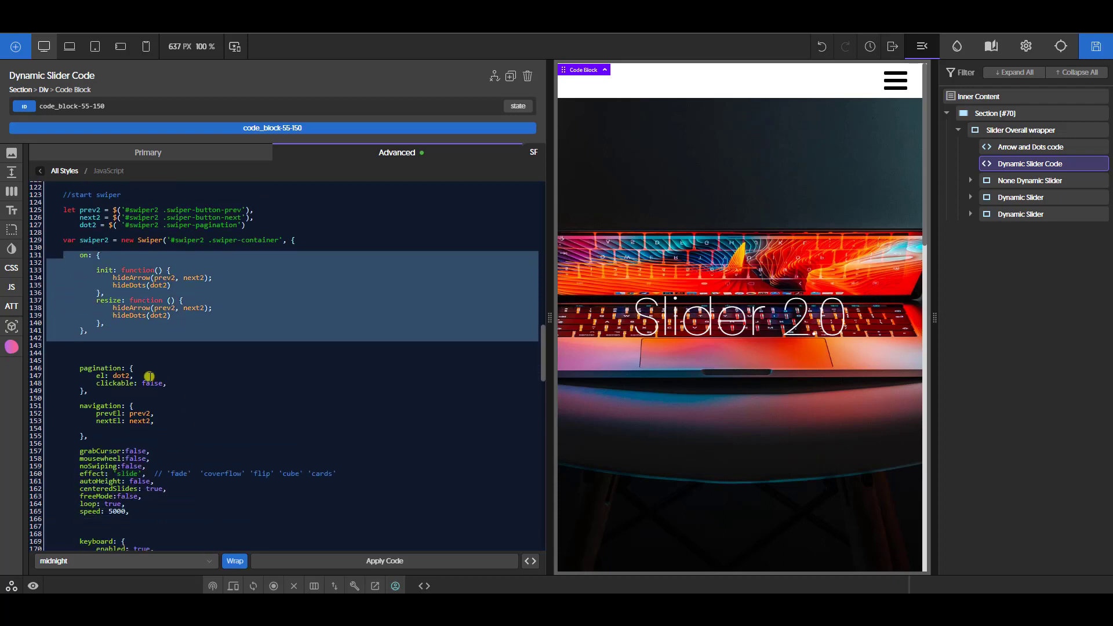
- Compare the dot2, prev2 and next2 references in the pagination and navigation settings with their #swiper2 selector declarations
click(142, 377)
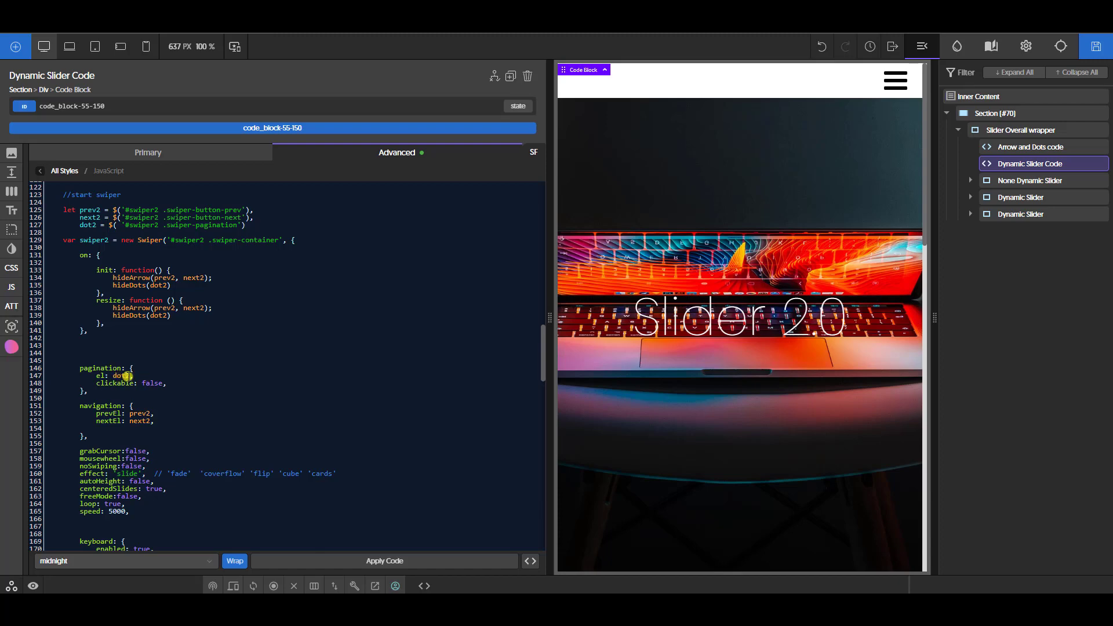
scroll(154, 421, down, 4)
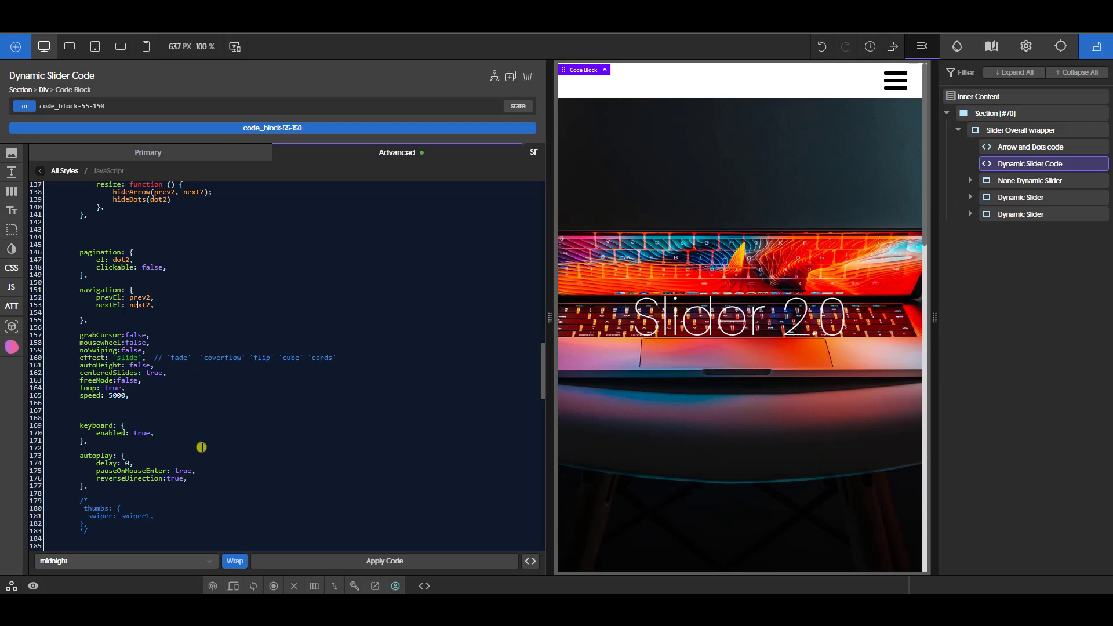
scroll(201, 447, up, 4)
scroll(173, 328, up, 2)
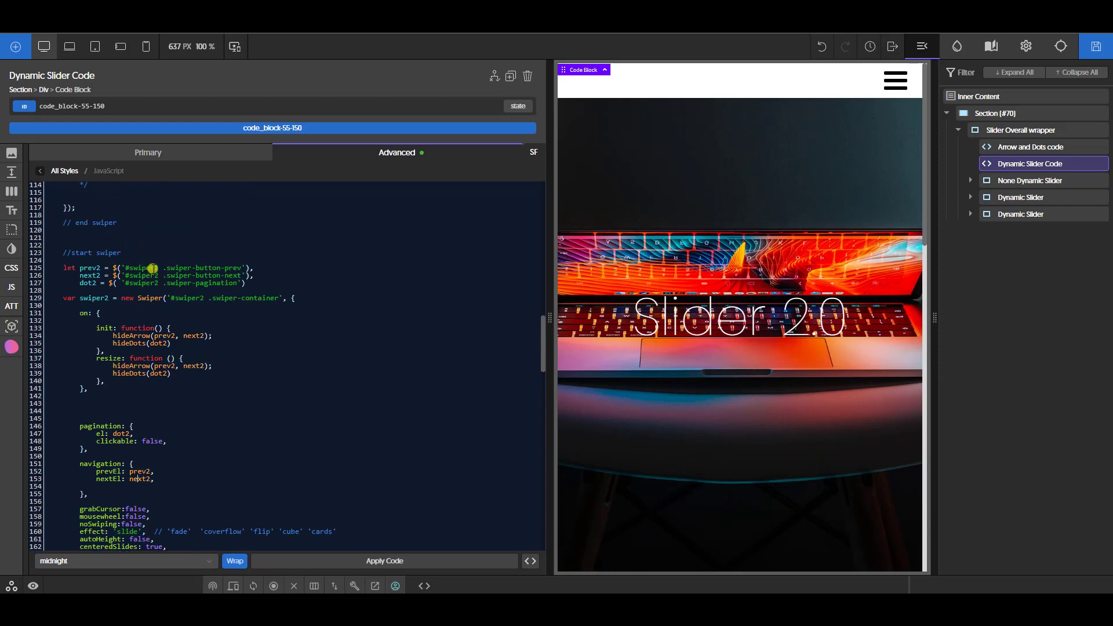
scroll(183, 346, down, 2)
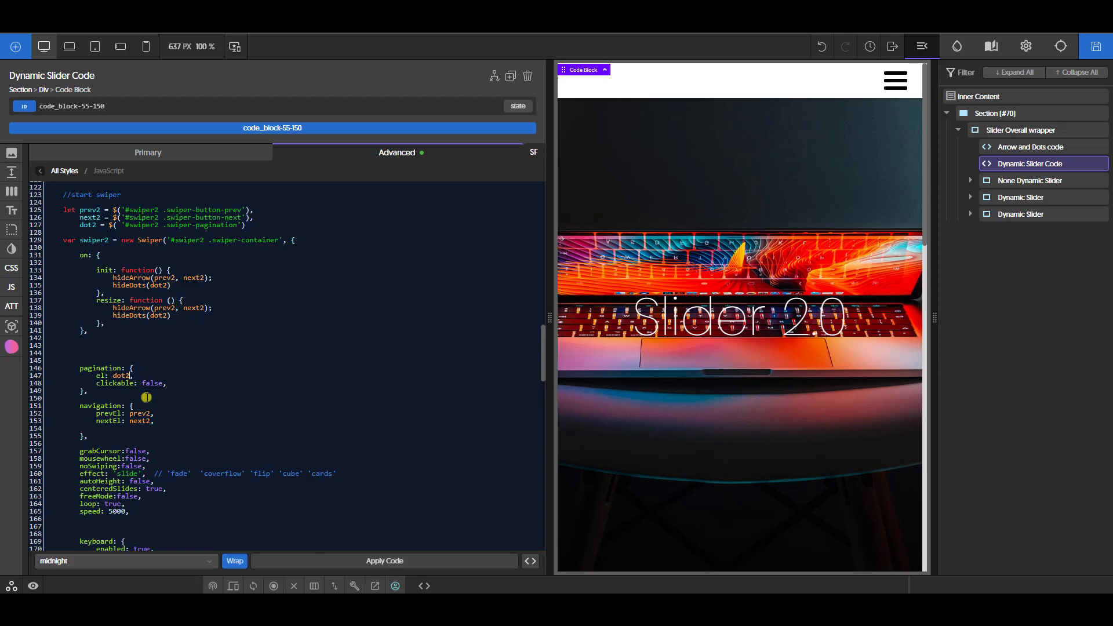
- Examine the swiper3 block from its start comment, covering the #swiper3 selectors and the pagination and navigation references
scroll(209, 434, down, 20)
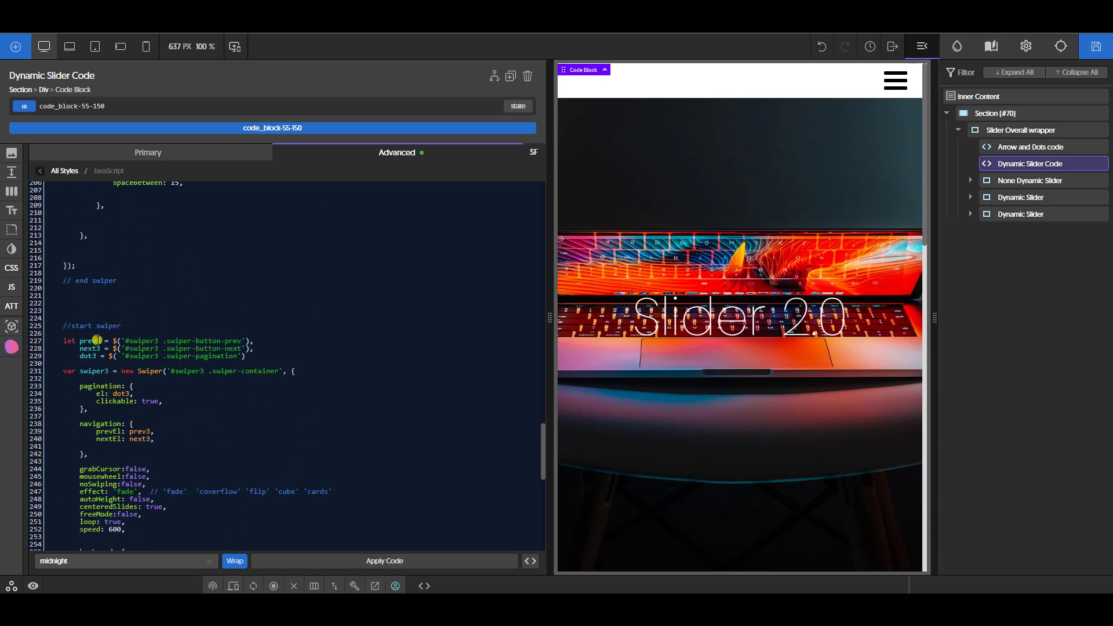
drag(66, 327, 148, 330)
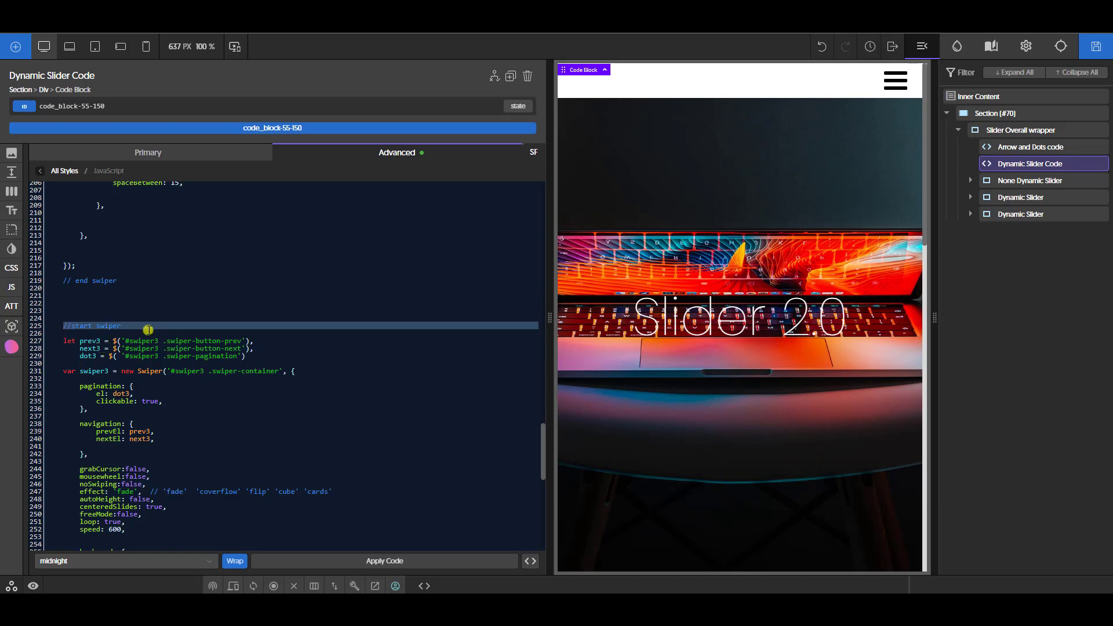
click(123, 326)
scroll(148, 394, down, 5)
scroll(139, 348, up, 5)
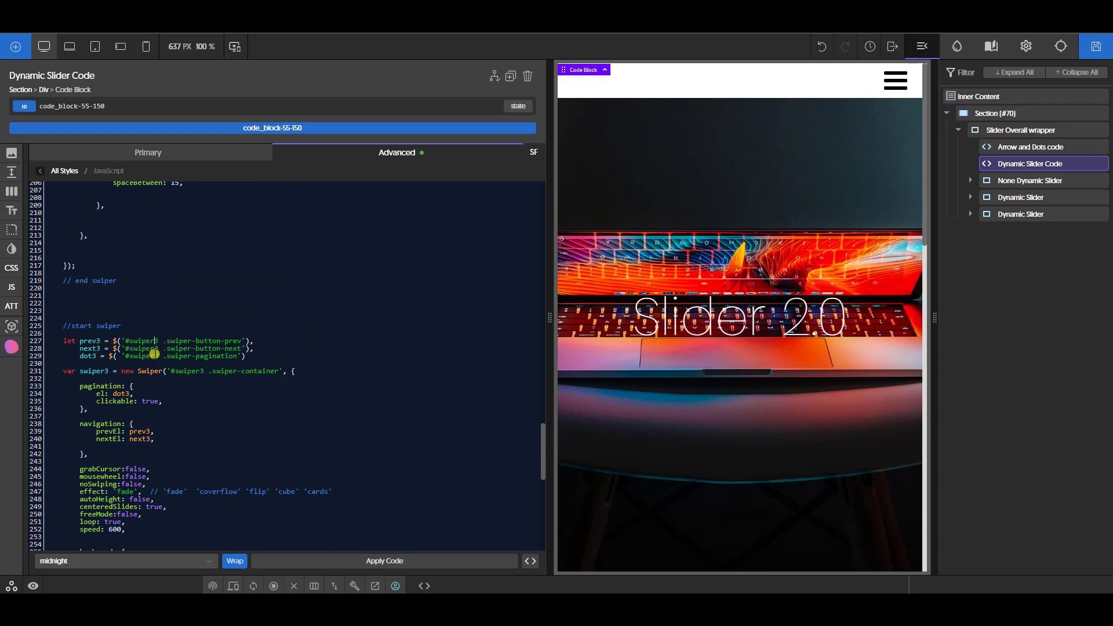
scroll(173, 386, down, 2)
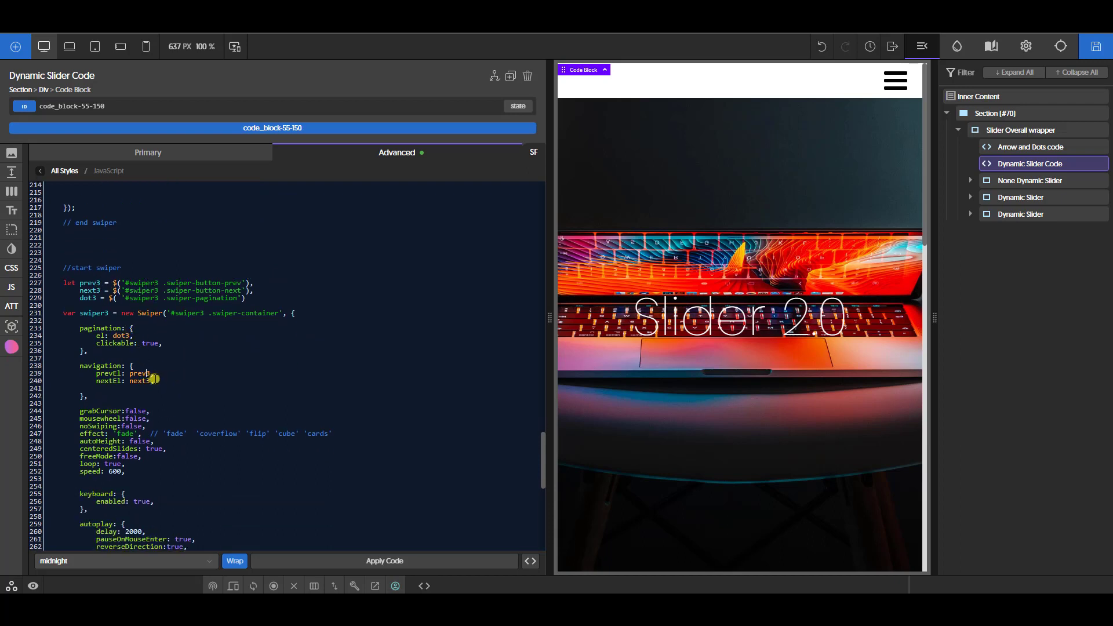
scroll(197, 422, down, 5)
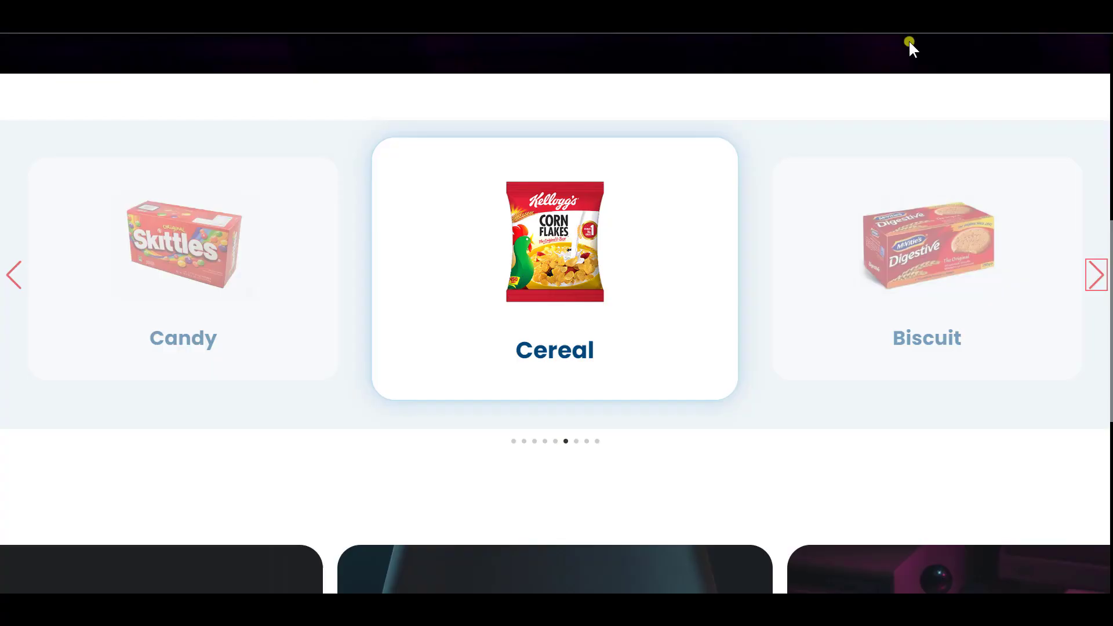
- On the live page, look over the sliders and test the hero slider's next arrow and pagination dots
scroll(810, 261, down, 6)
scroll(719, 343, up, 3)
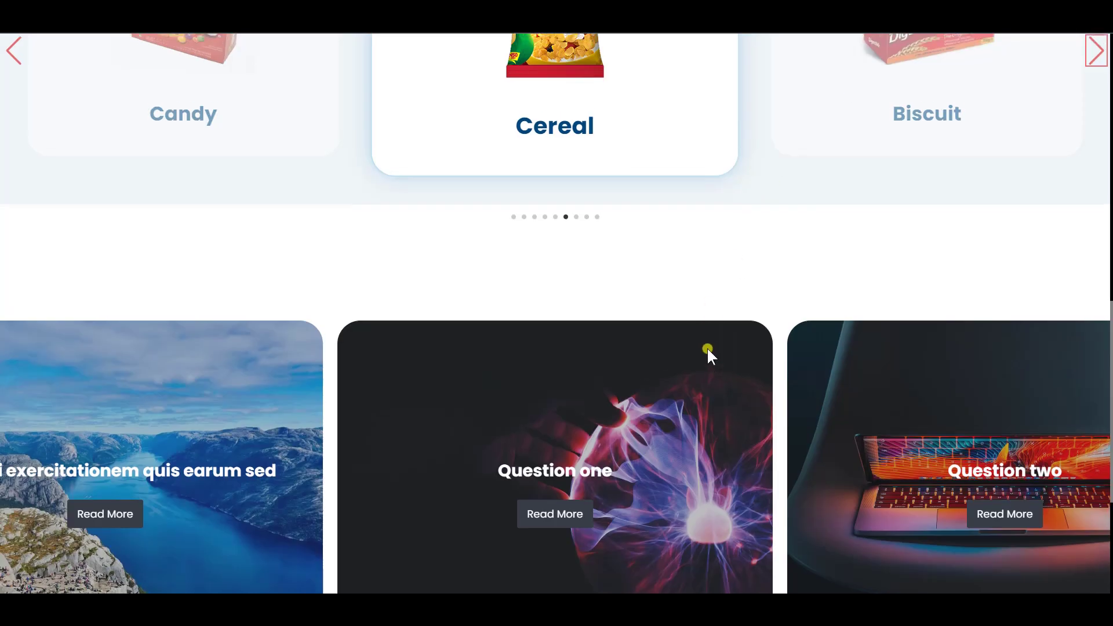
scroll(708, 353, up, 5)
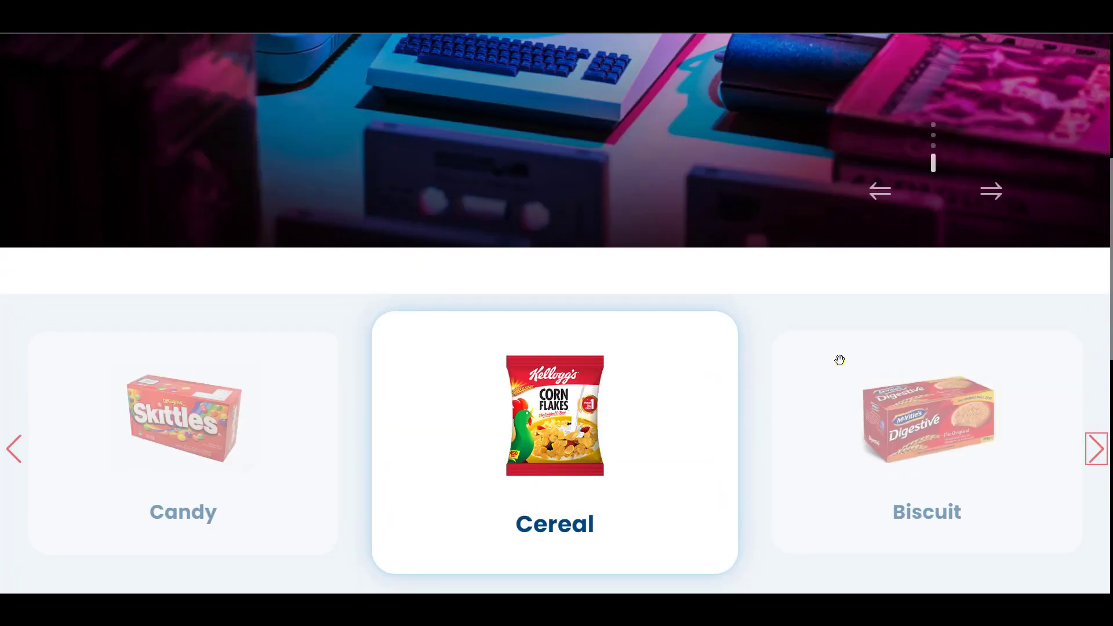
scroll(1037, 406, up, 3)
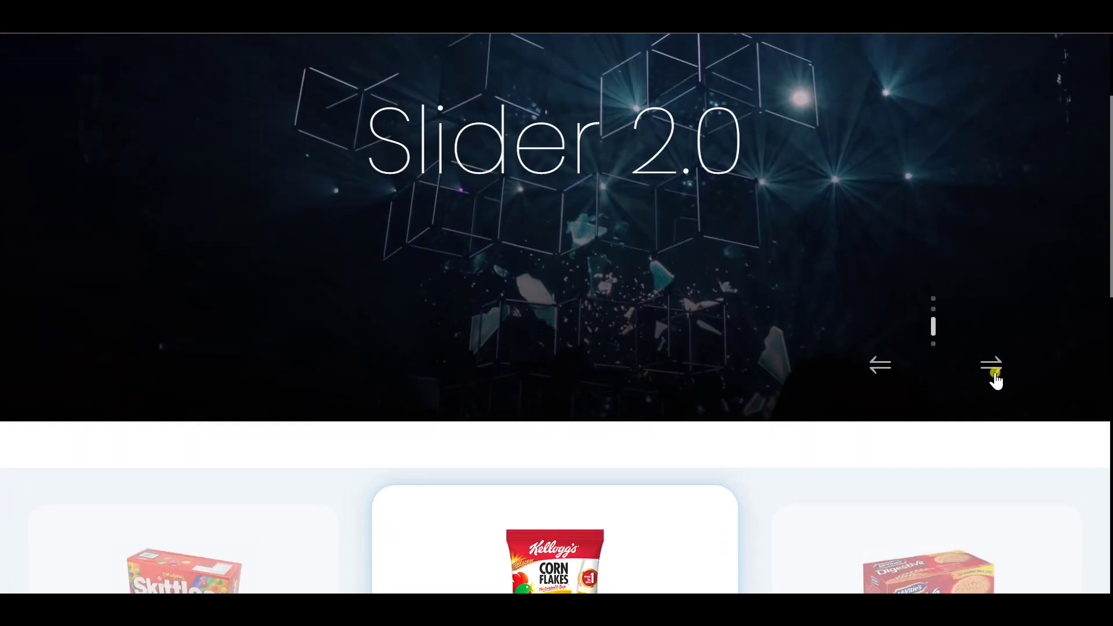
click(993, 371)
click(935, 313)
click(933, 302)
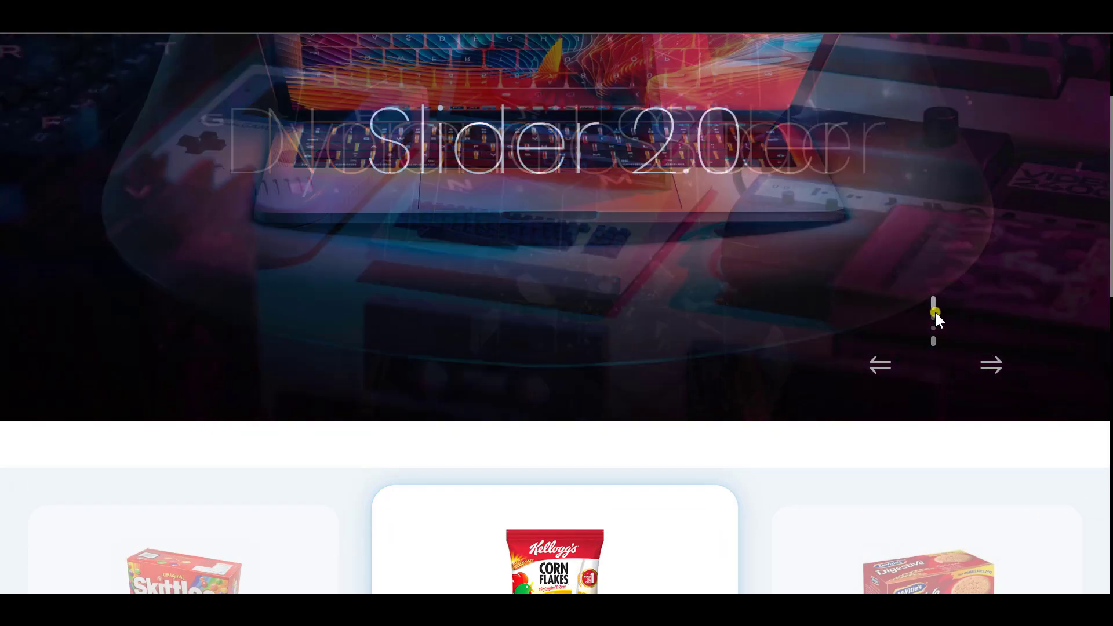
- Return to the builder's slider JavaScript and review the swiper3 options, including effect, speed, autoplay and breakpoints
scroll(920, 368, down, 7)
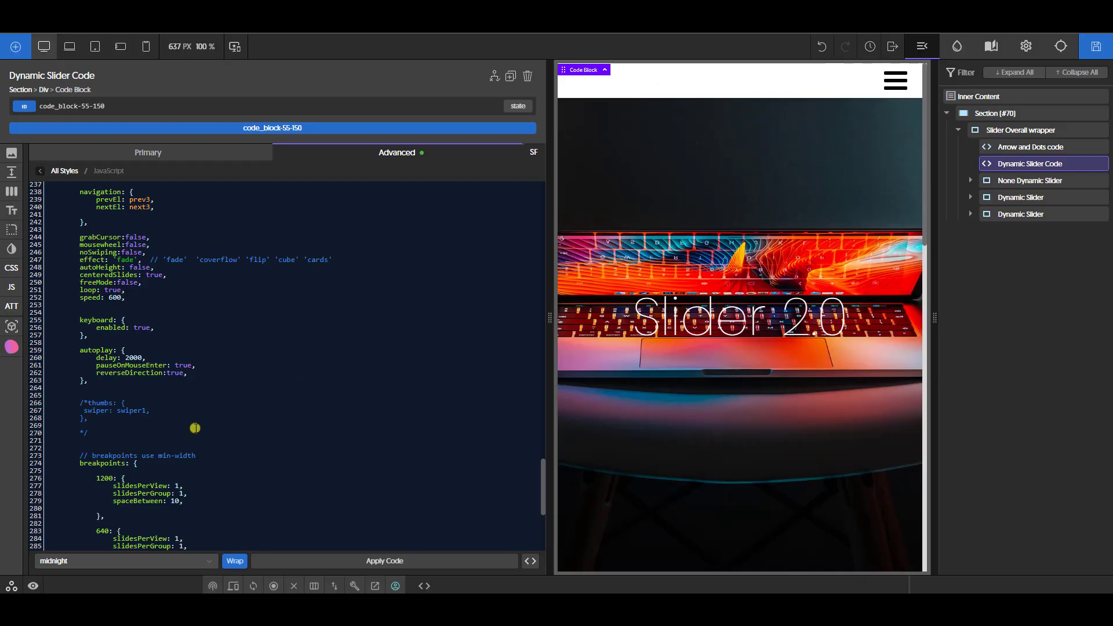
scroll(197, 426, up, 5)
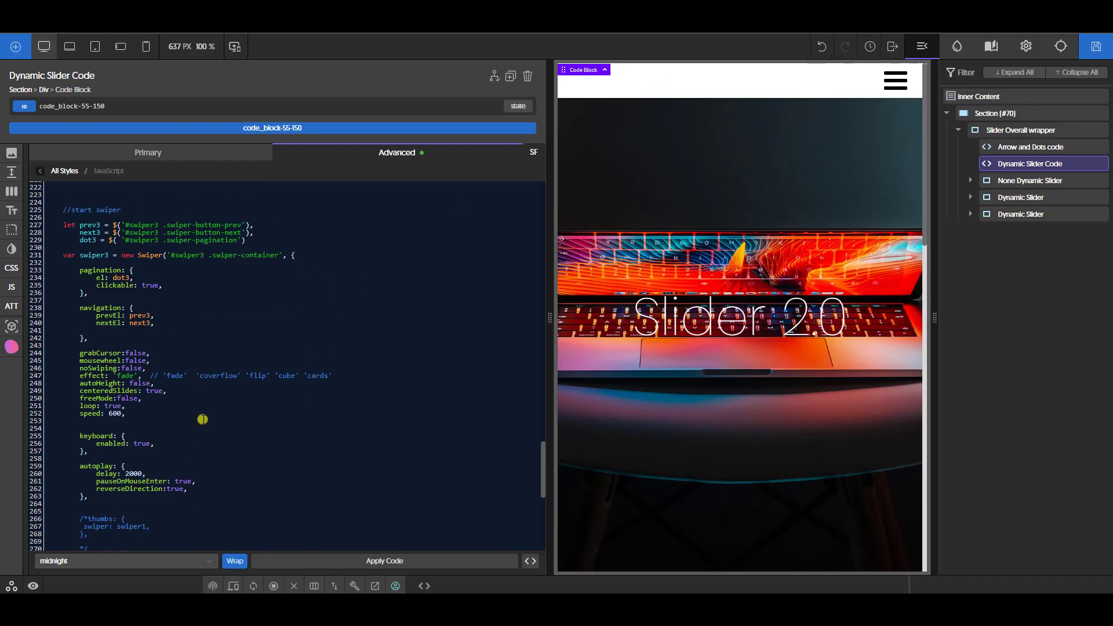
- Review the on event block of swiper2 and the usage notes at the start of the Dynamic Slider Code JavaScript
scroll(202, 417, up, 2)
click(318, 461)
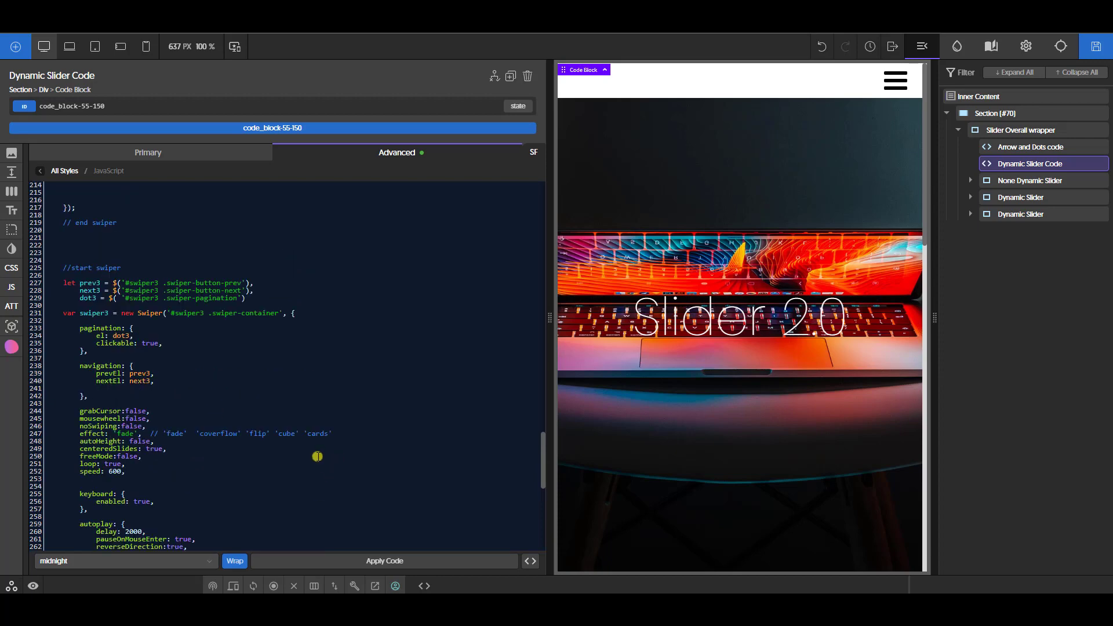
scroll(328, 475, up, 20)
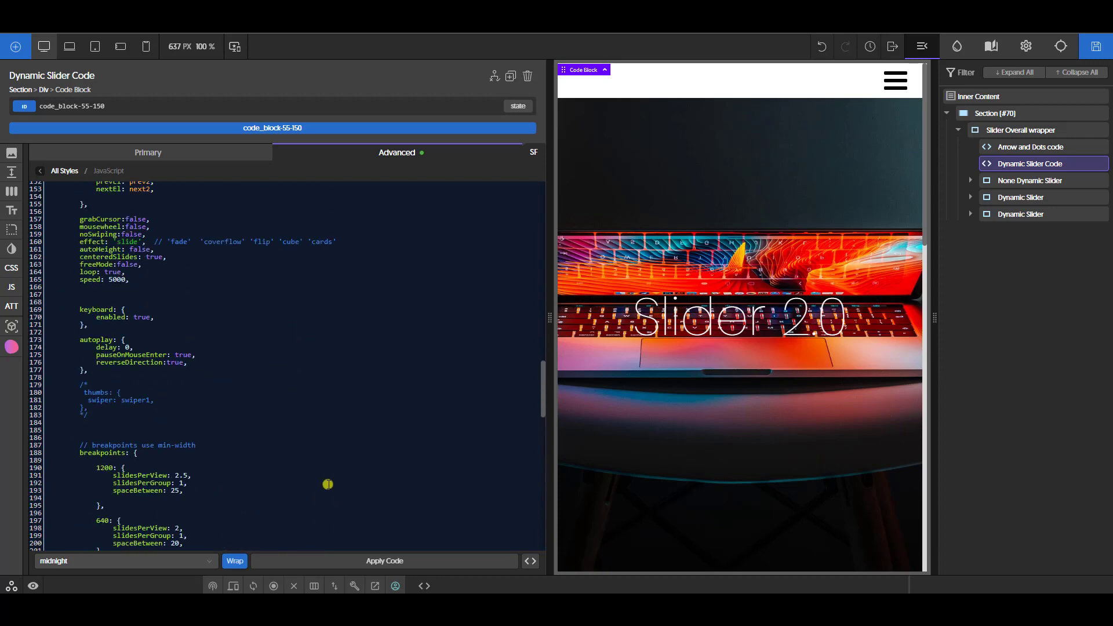
scroll(323, 486, up, 1)
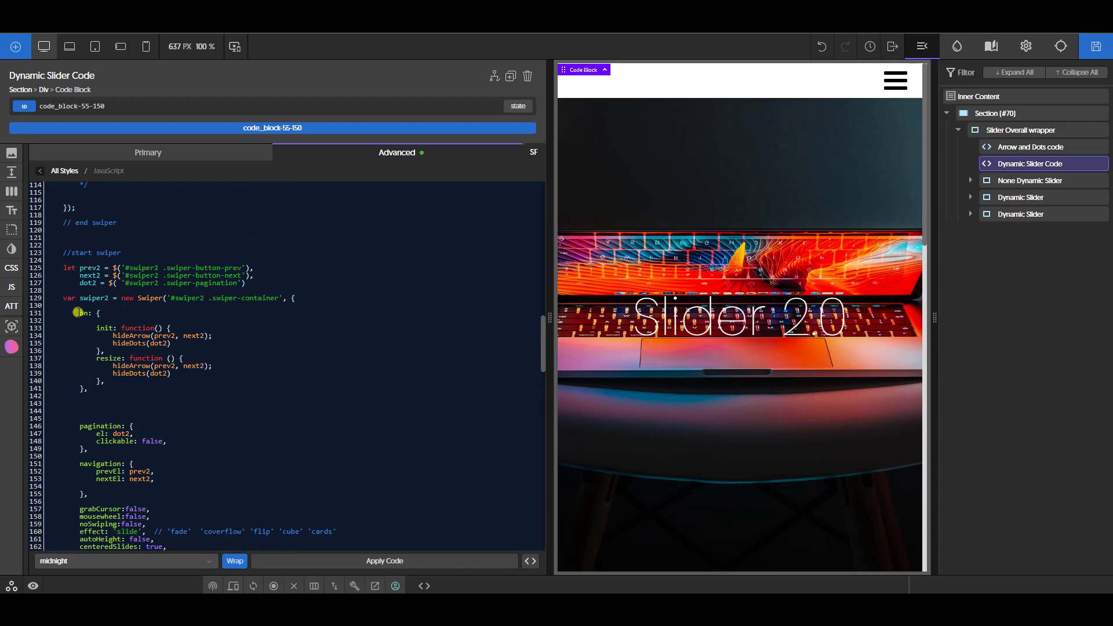
drag(78, 313, 100, 389)
scroll(323, 413, up, 15)
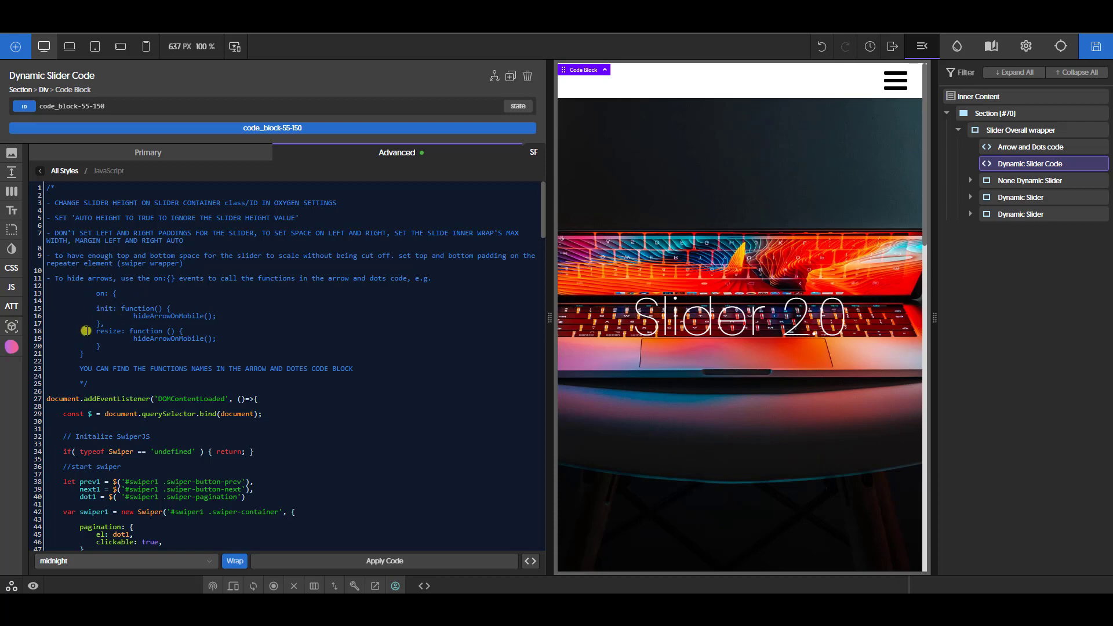
scroll(246, 380, down, 20)
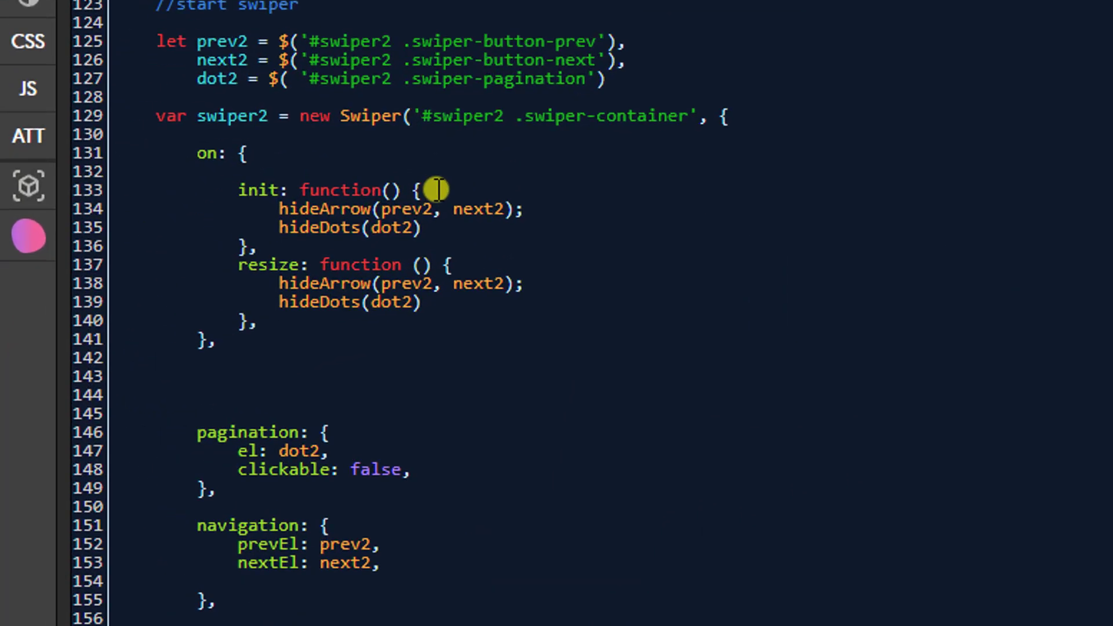
- Examine the hideArrow(prev2, next2) and hideDots(dot2) calls in swiper2's init function
click(174, 328)
drag(340, 162, 663, 156)
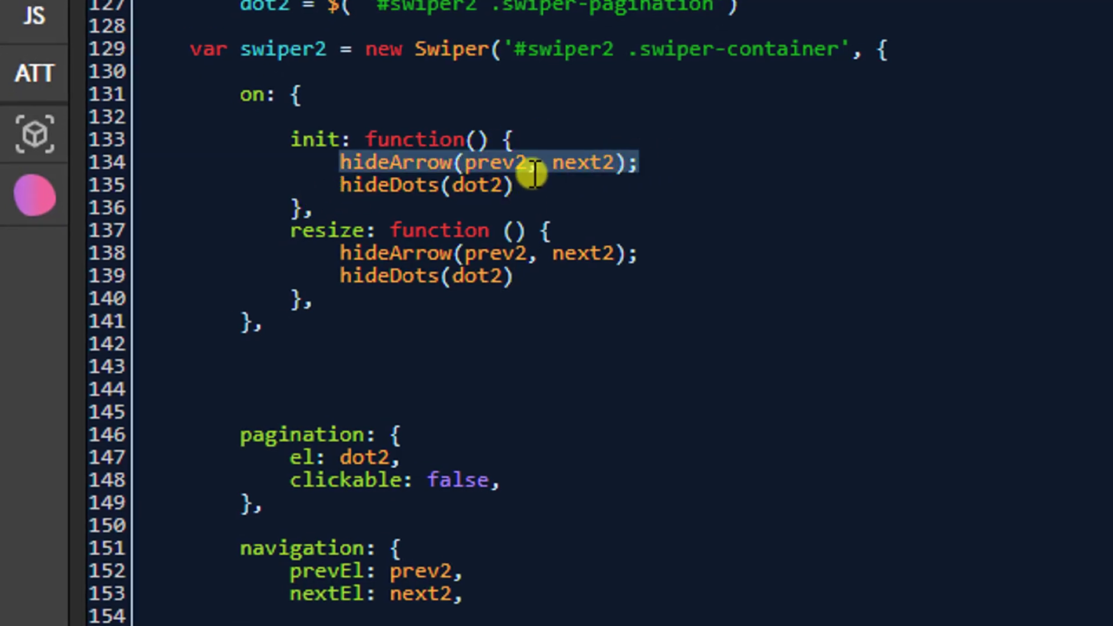
click(464, 38)
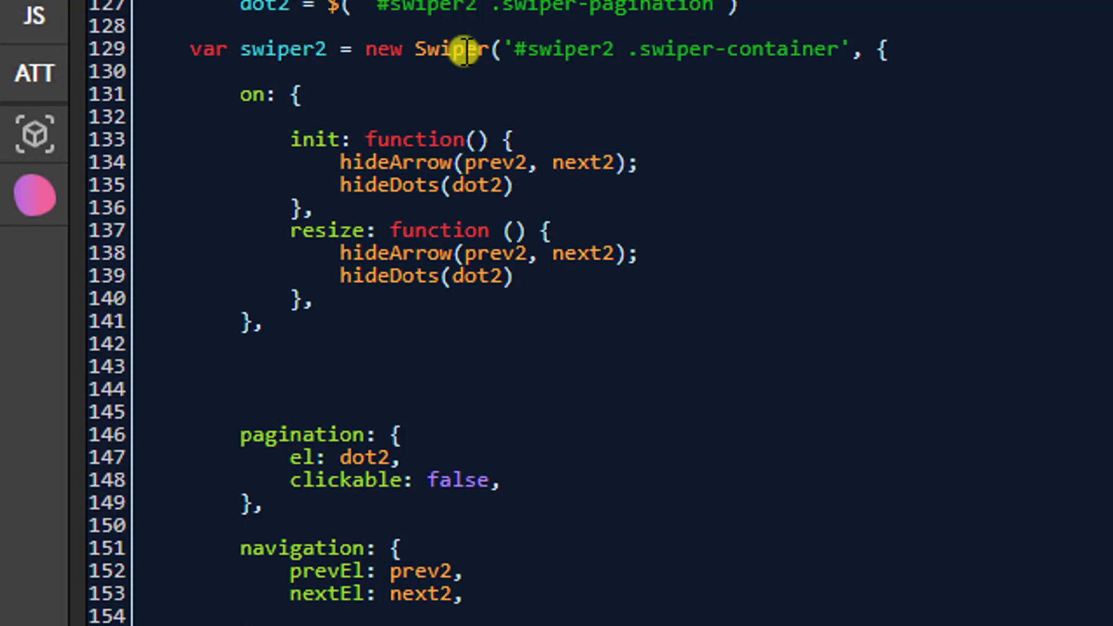
click(337, 163)
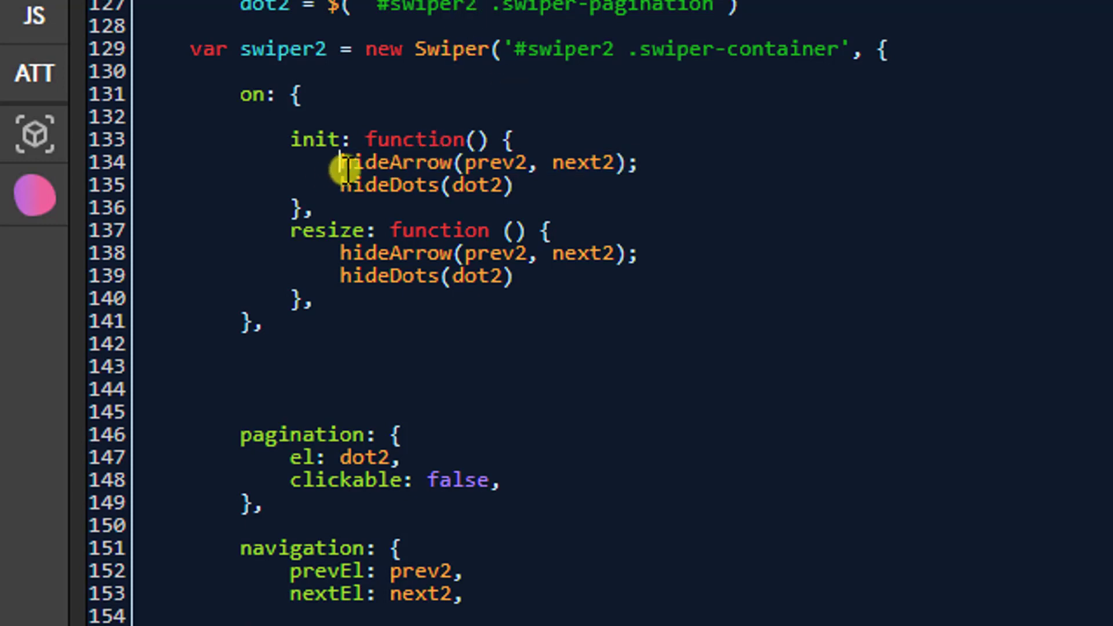
click(502, 163)
click(577, 162)
click(513, 163)
click(539, 162)
click(602, 163)
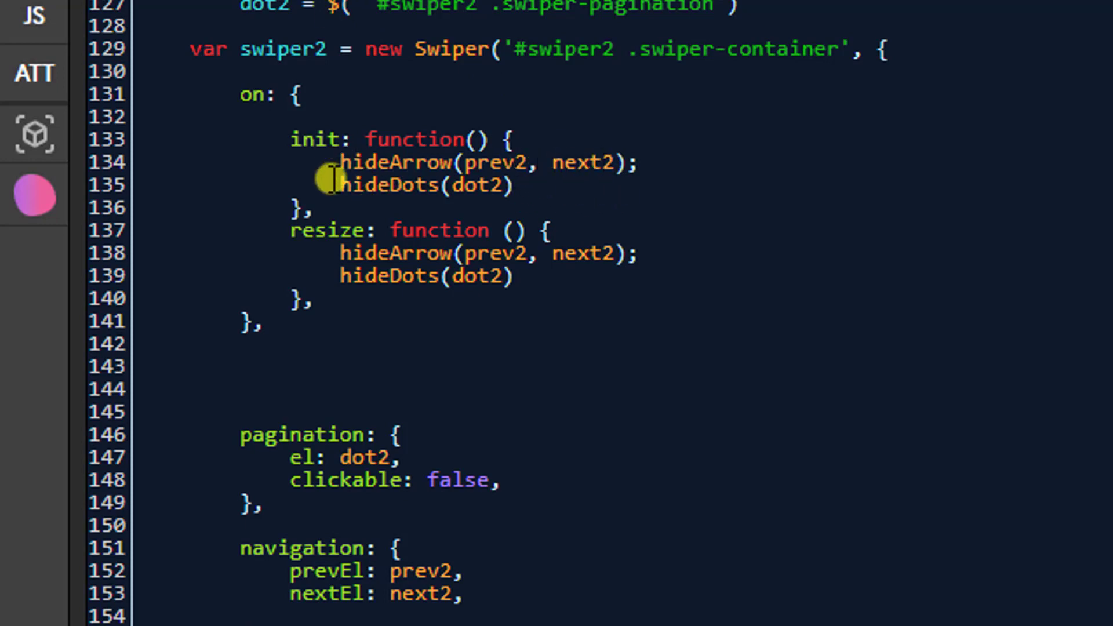
click(402, 185)
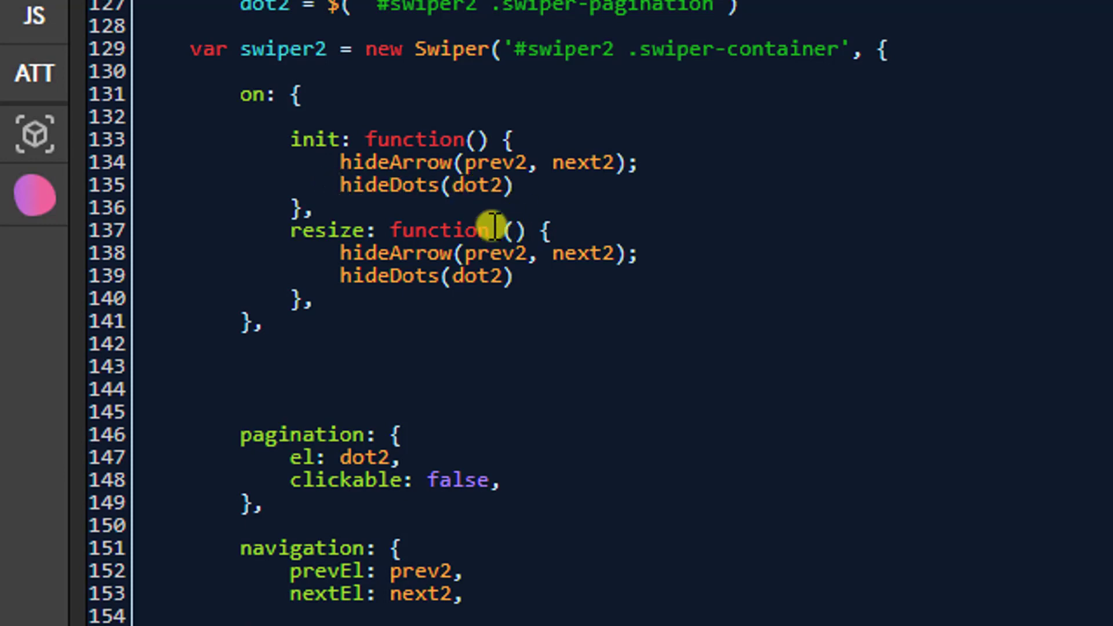
click(478, 185)
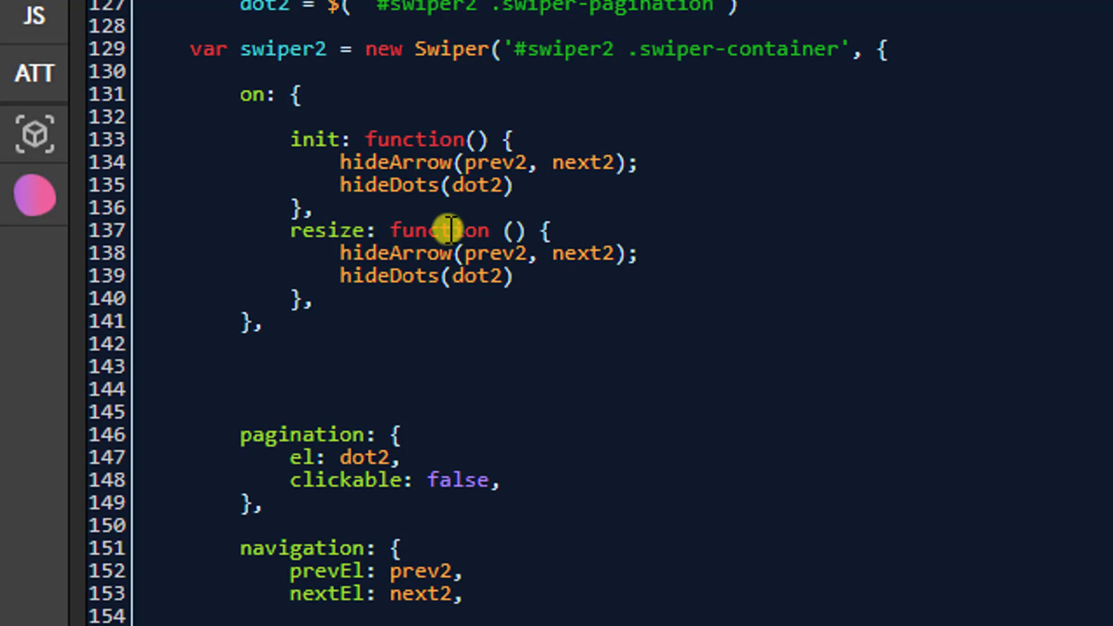
- Compare swiper2's resize function with its init function, checking the hideArrow and hideDots calls in both
drag(359, 237, 330, 179)
click(351, 250)
drag(286, 134, 555, 179)
drag(332, 234, 643, 251)
click(542, 275)
click(391, 271)
click(327, 229)
drag(340, 275, 527, 273)
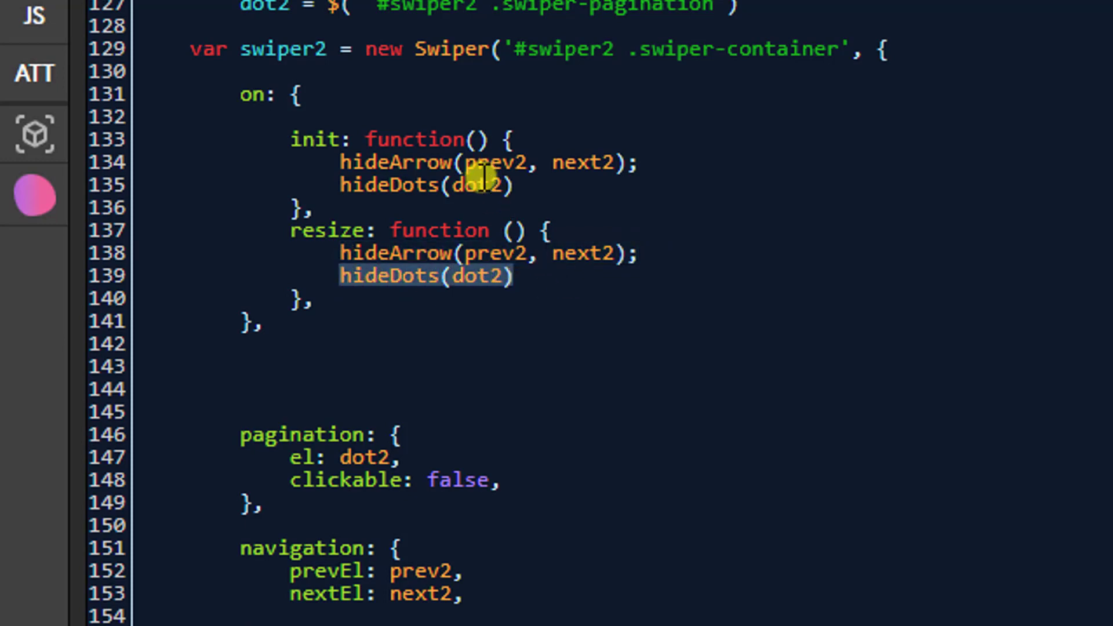
click(440, 163)
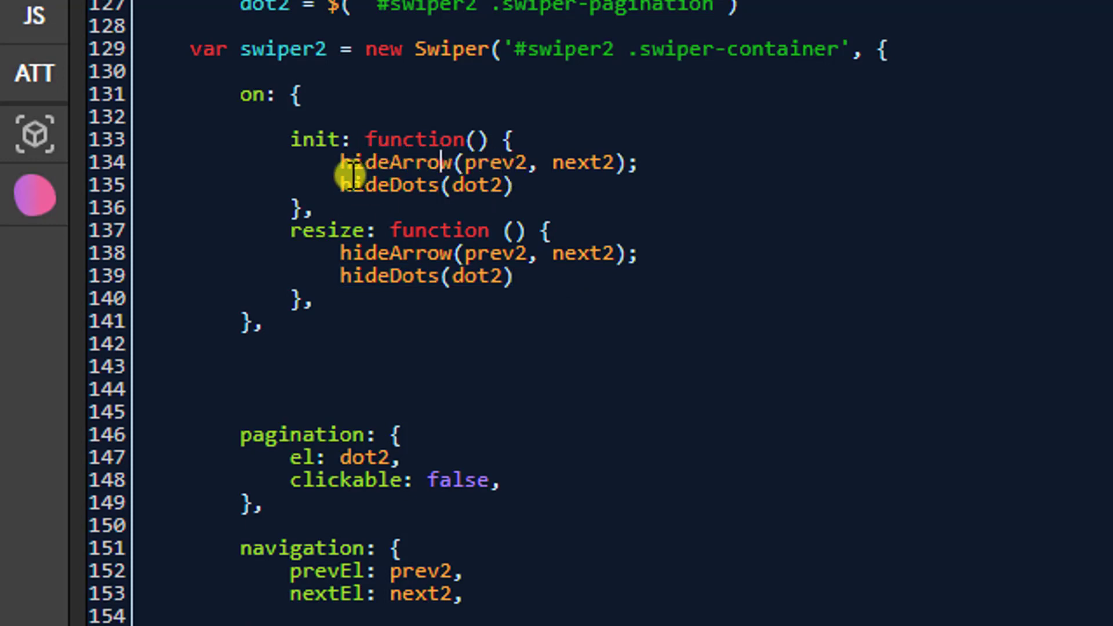
drag(332, 156, 451, 158)
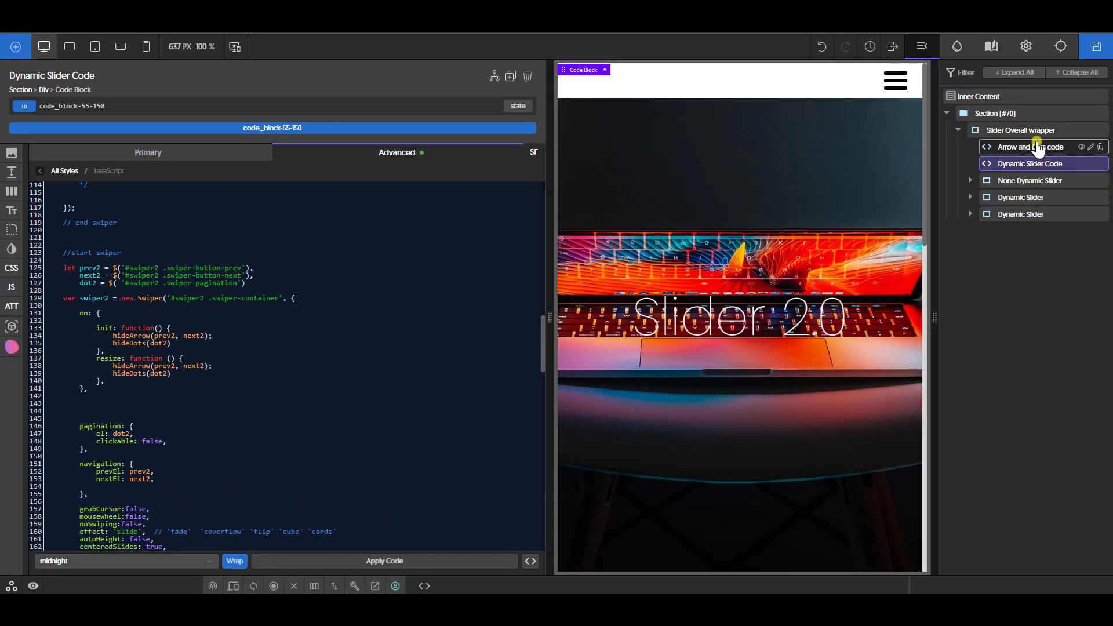
- Open the JavaScript of the Arrow and Dots code block and highlight the hideArrowOnMobile(prev, next) function name
click(1027, 148)
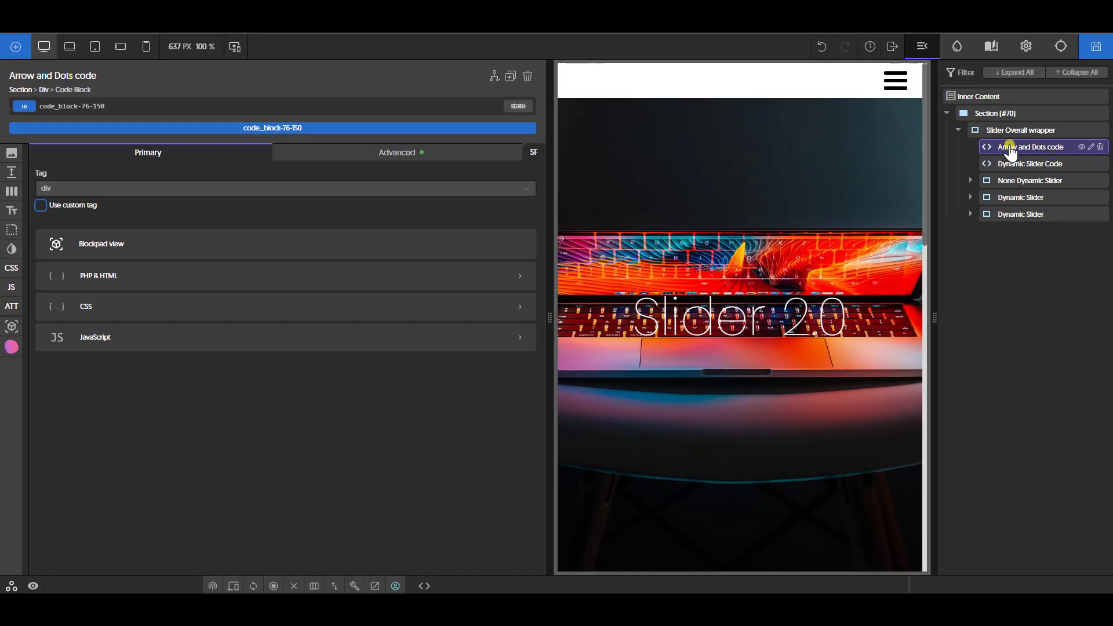
click(211, 337)
scroll(288, 366, down, 10)
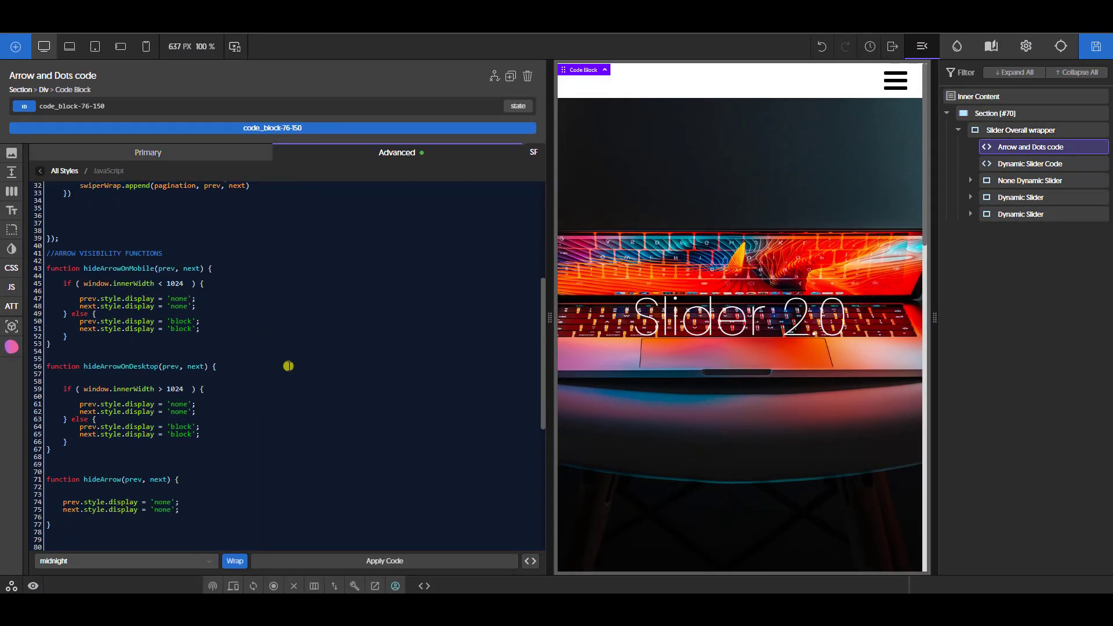
scroll(288, 366, down, 2)
drag(82, 214, 204, 213)
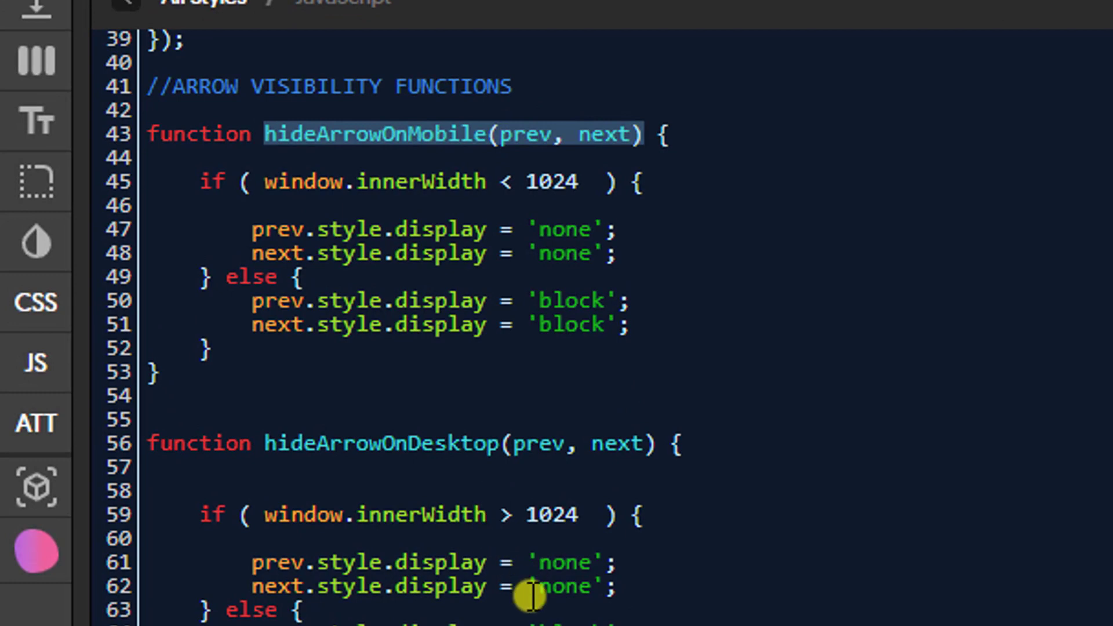
- Examine the remaining visibility functions, highlighting hideDotsOnMobile(dots), hideArrow(prev, next) and hideDots(dots)
scroll(529, 580, down, 10)
drag(265, 377, 554, 374)
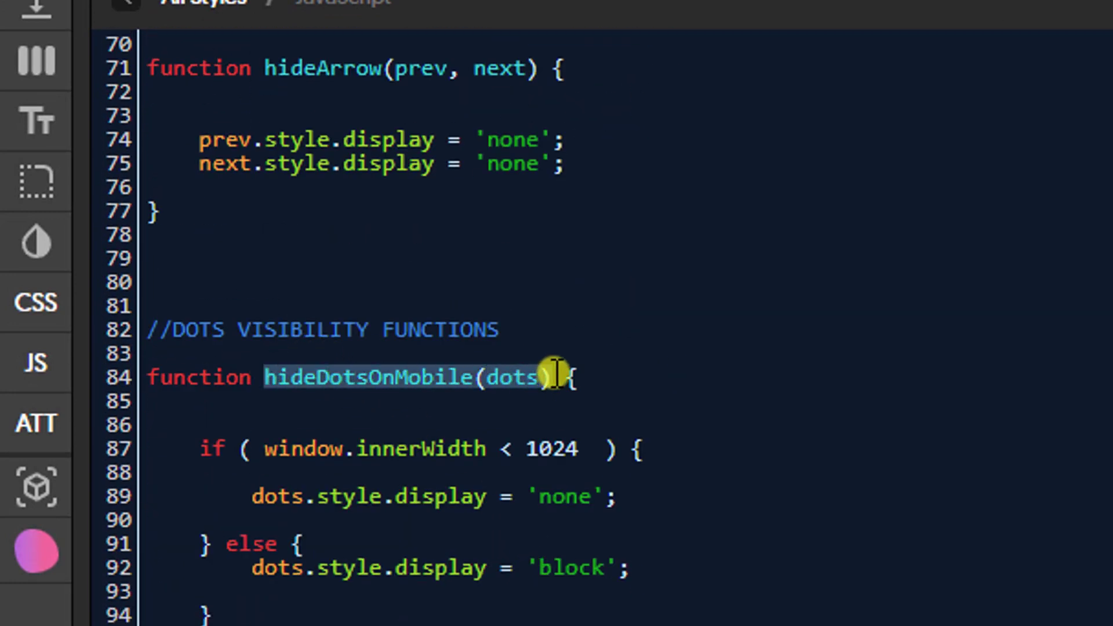
scroll(552, 509, down, 1)
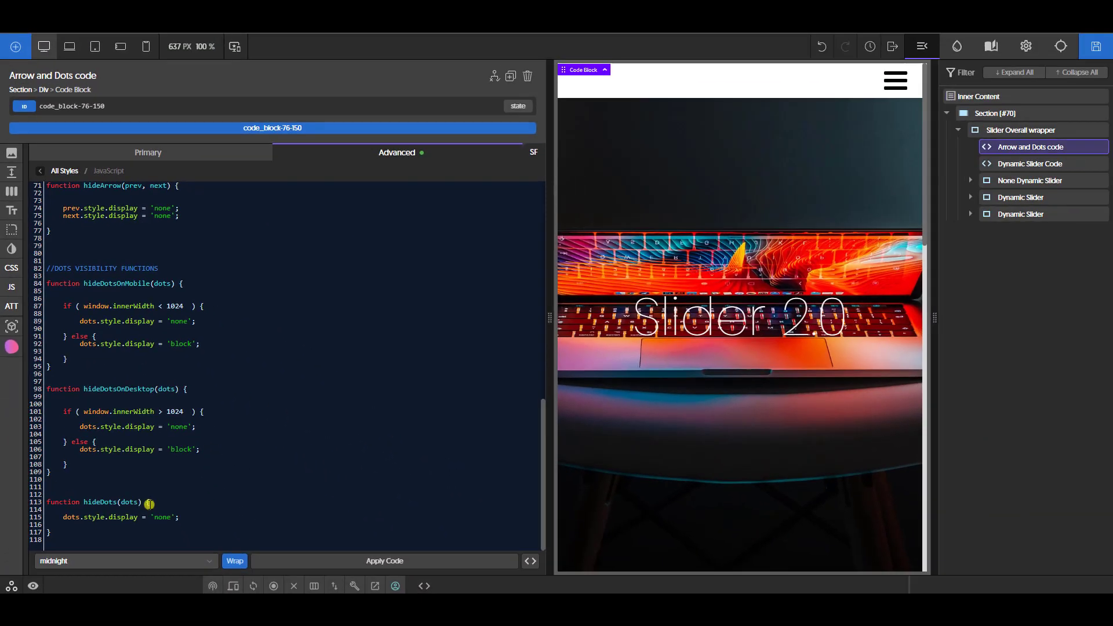
scroll(147, 504, up, 5)
drag(83, 360, 161, 359)
scroll(229, 416, down, 5)
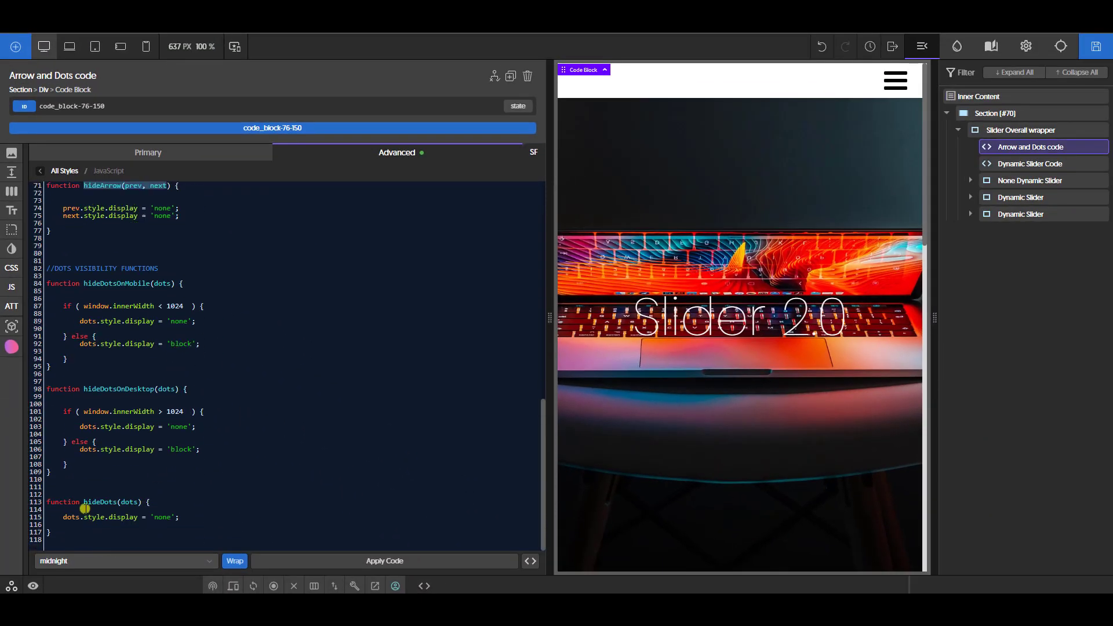
drag(83, 502, 144, 502)
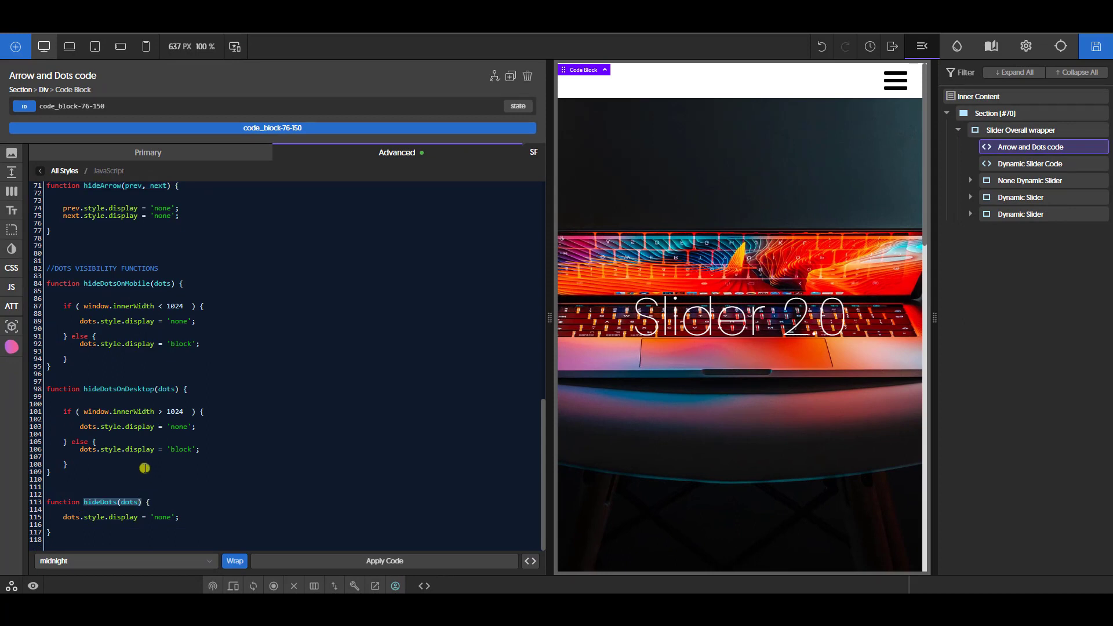
scroll(159, 427, up, 2)
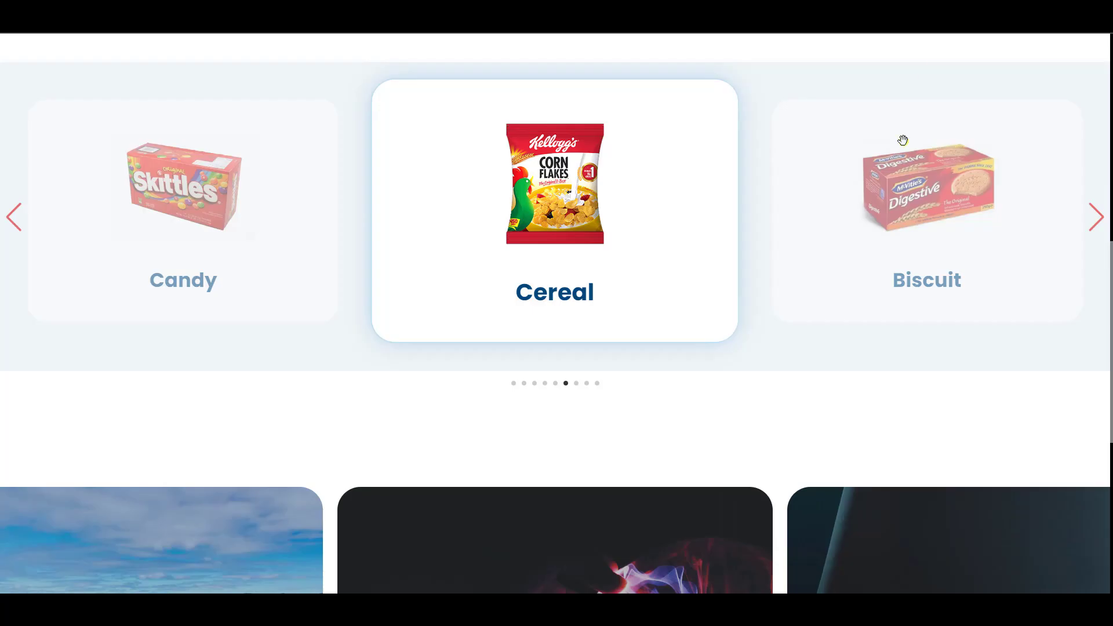
- Check the arrows and dots on the live page's product slider by advancing it two slides
scroll(984, 367, up, 3)
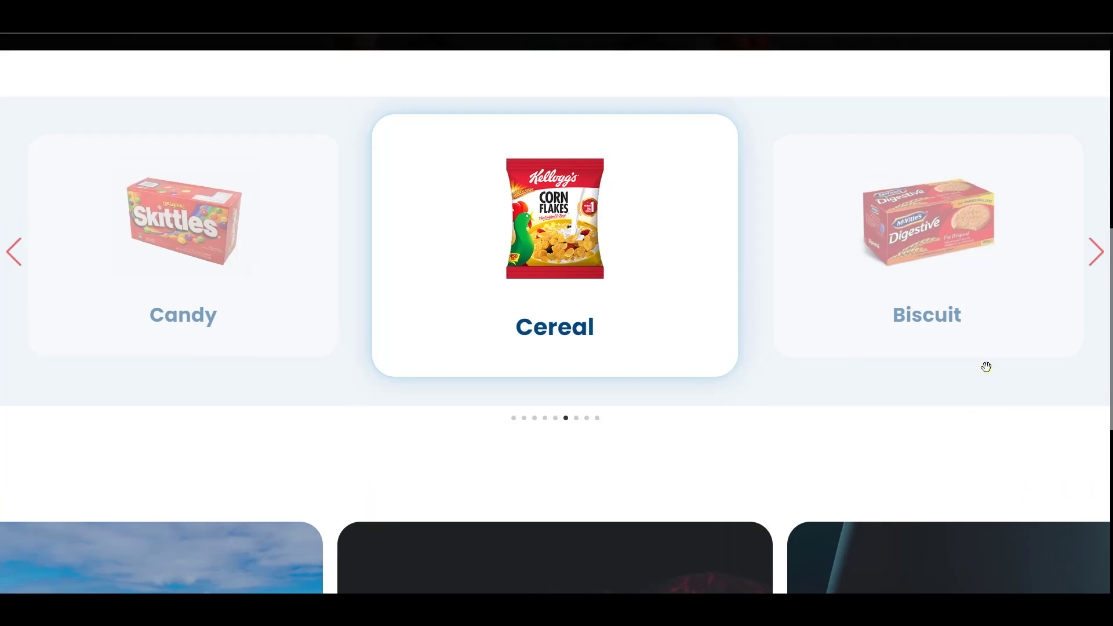
scroll(1036, 348, down, 2)
click(1096, 279)
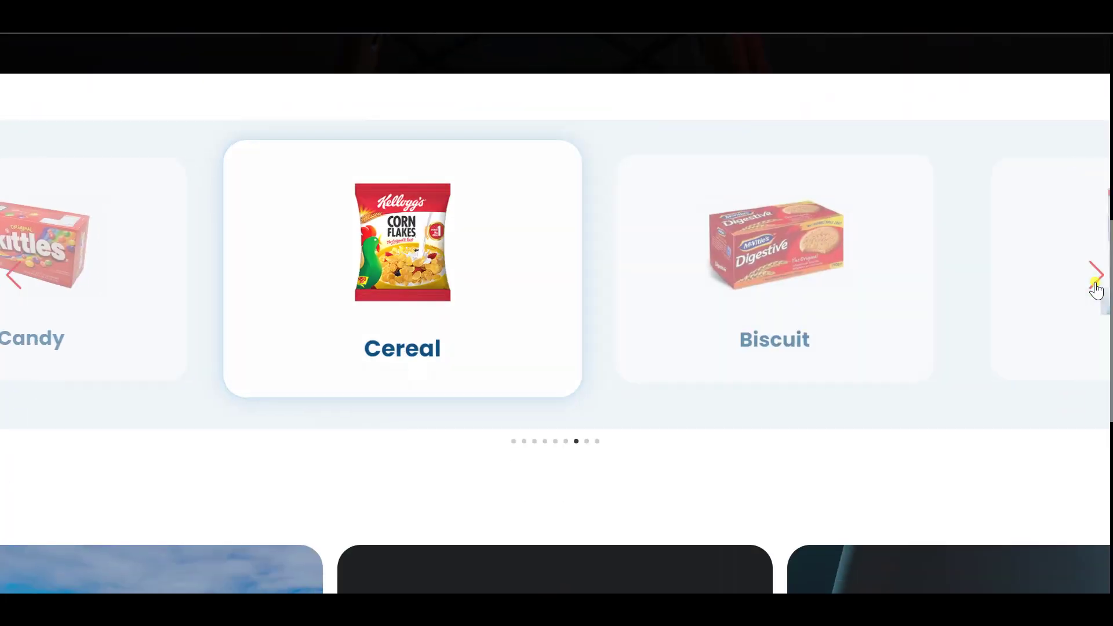
scroll(986, 336, down, 8)
scroll(871, 398, up, 11)
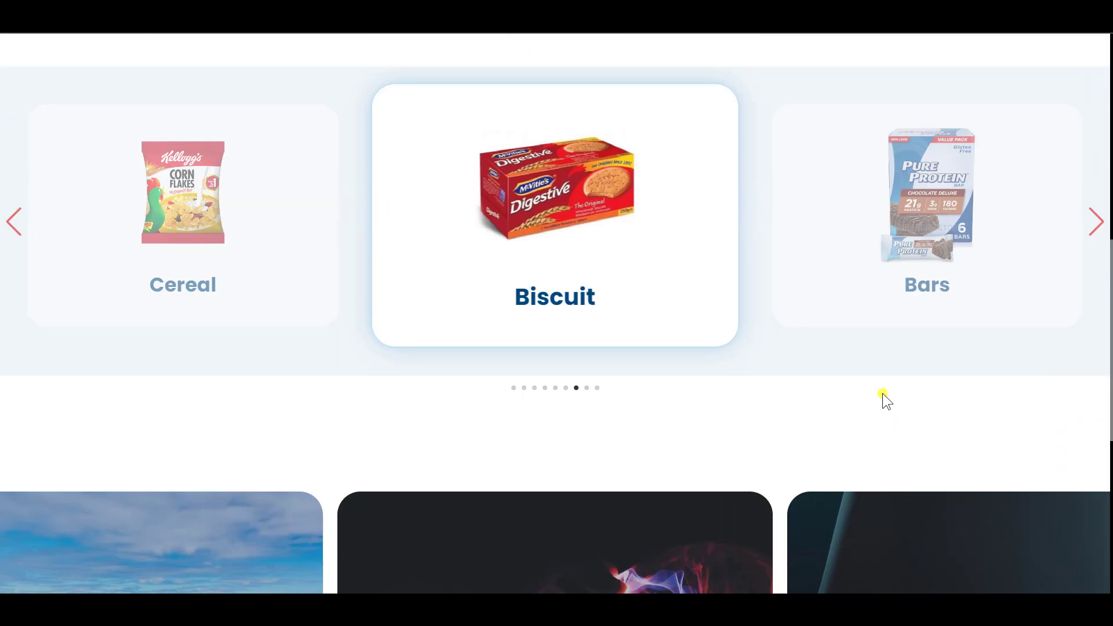
scroll(949, 382, down, 1)
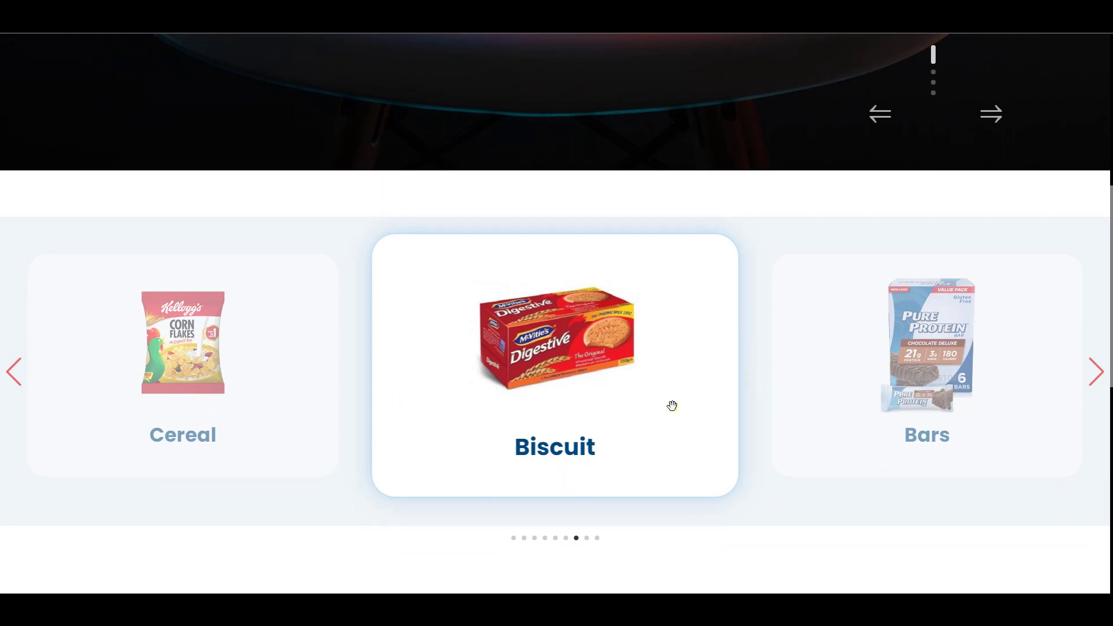
click(1098, 375)
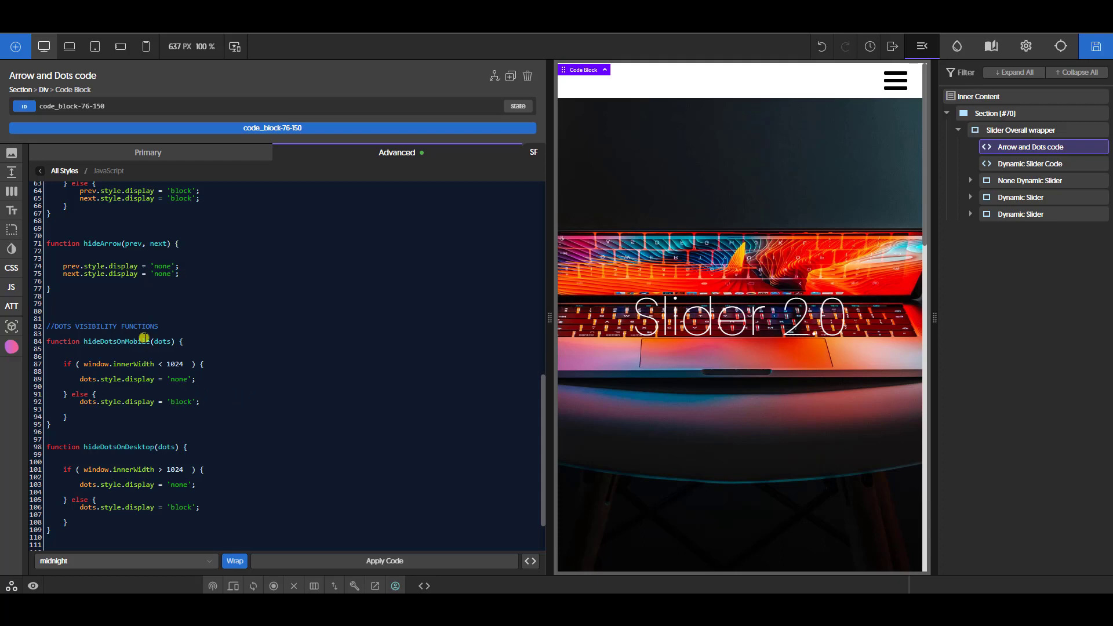
- Find the mobile visibility functions hideDotsOnMobile(dots) and hideArrowOnMobile(prev, next) in the Arrow and Dots code
drag(85, 342, 167, 341)
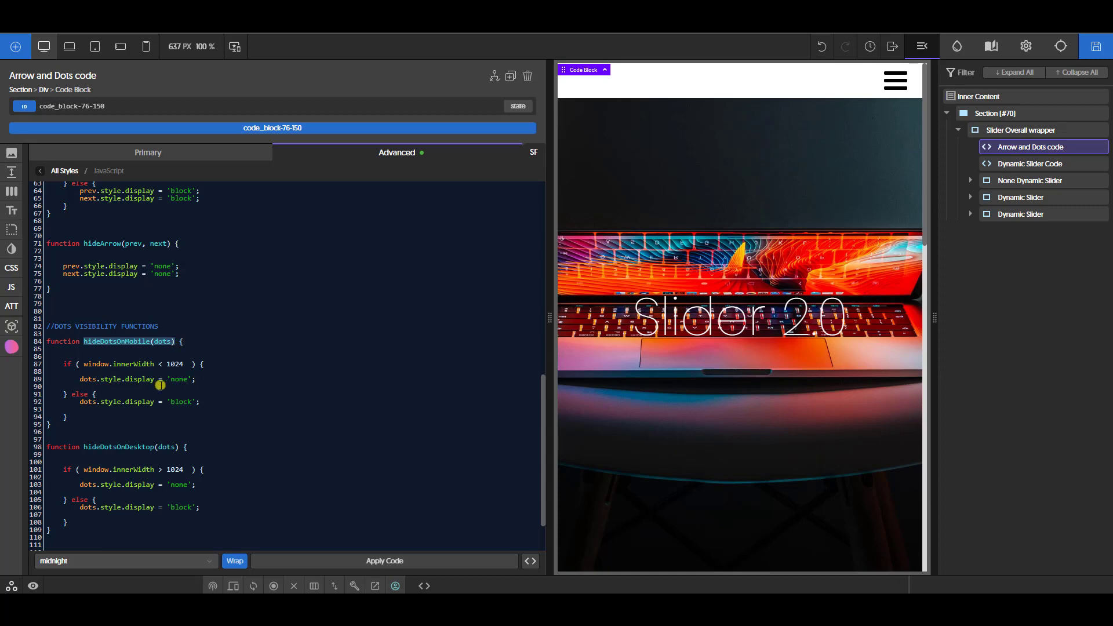
scroll(169, 385, up, 8)
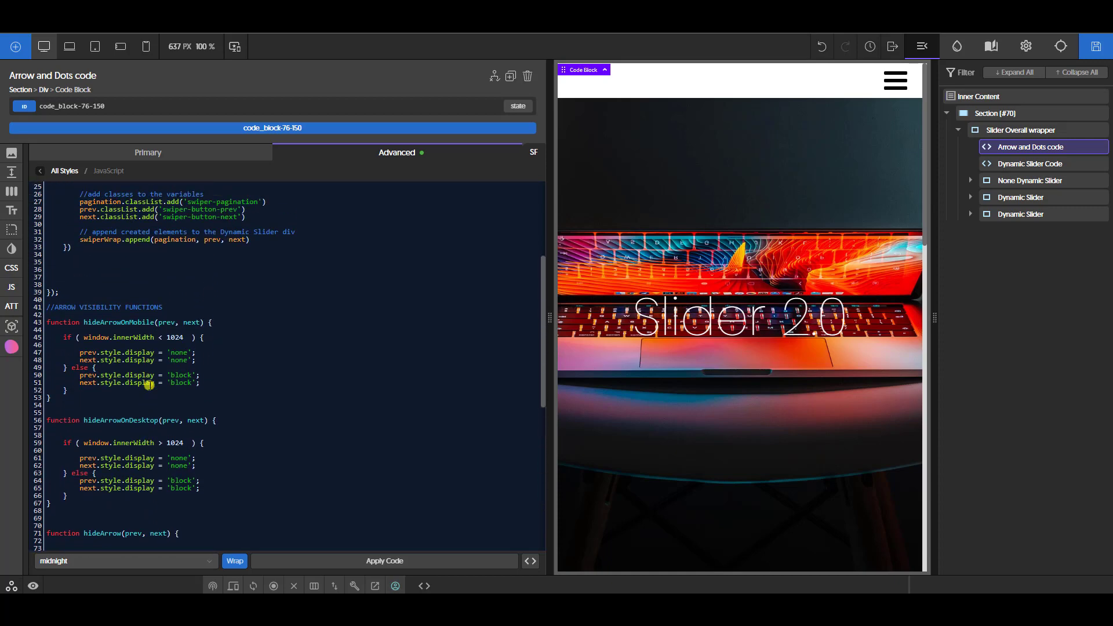
drag(84, 322, 203, 322)
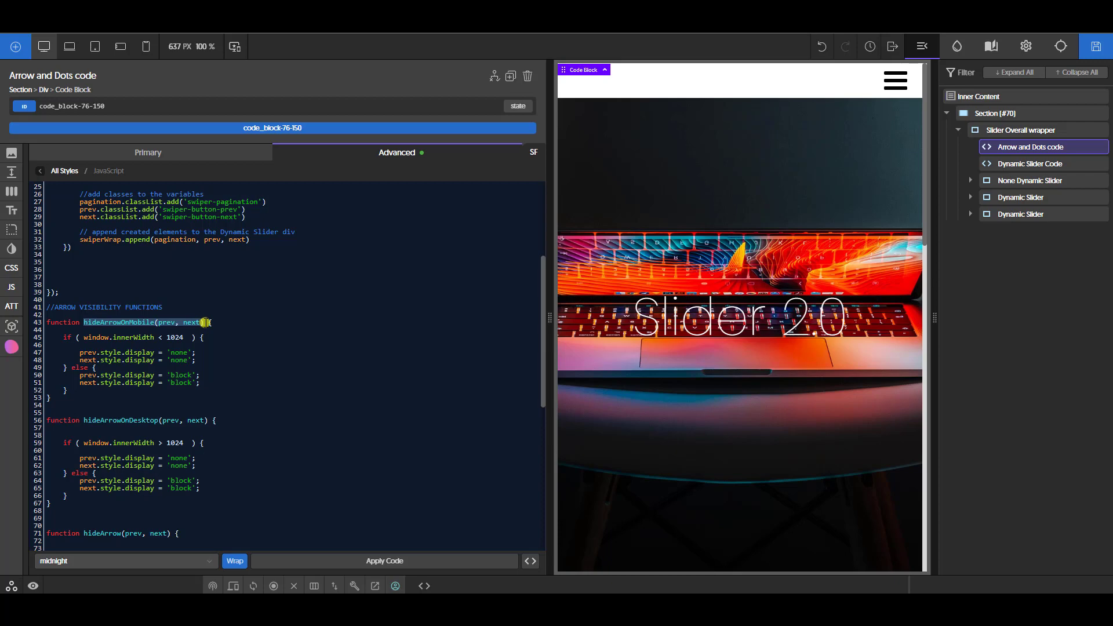
- Copy the example on: {} block with the init and resize functions from the opening comment of Dynamic Slider Code
click(1019, 166)
scroll(285, 345, down, 4)
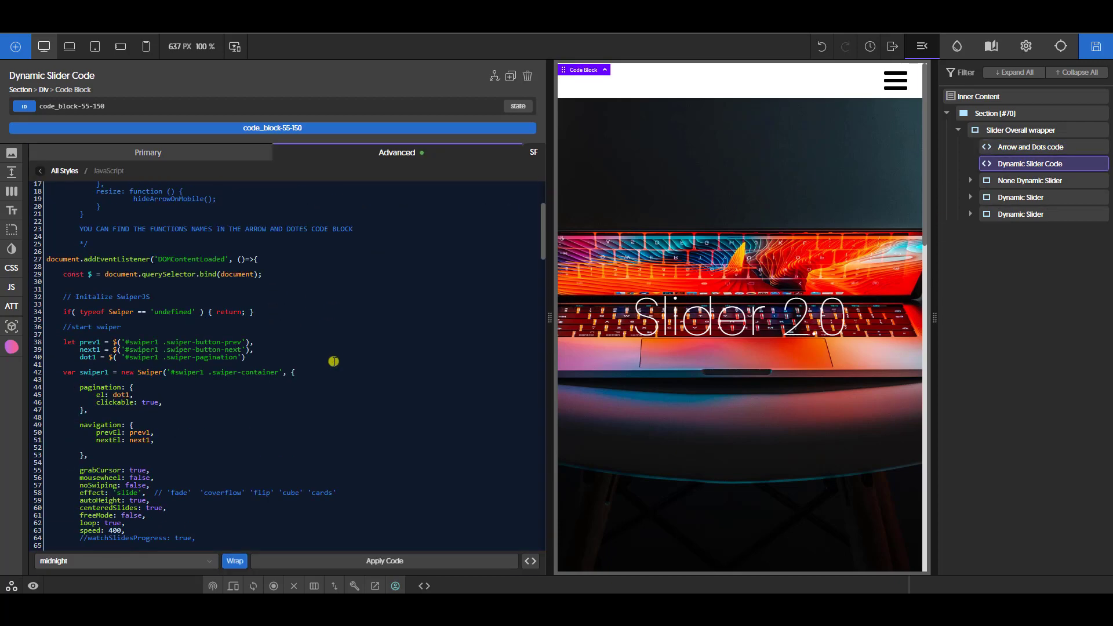
scroll(331, 361, up, 2)
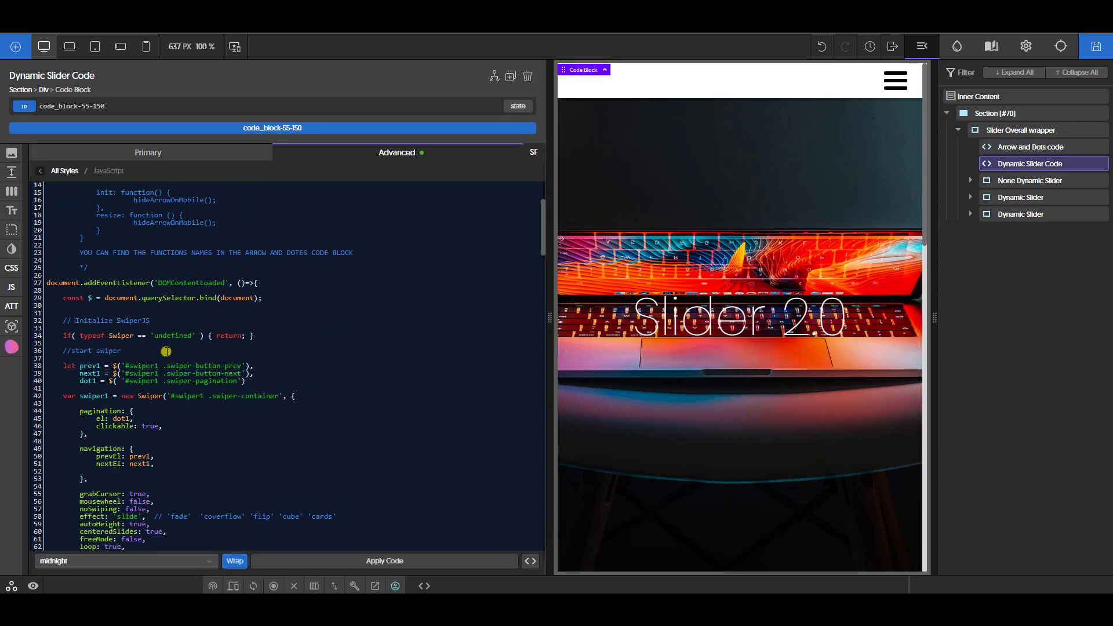
scroll(191, 405, down, 2)
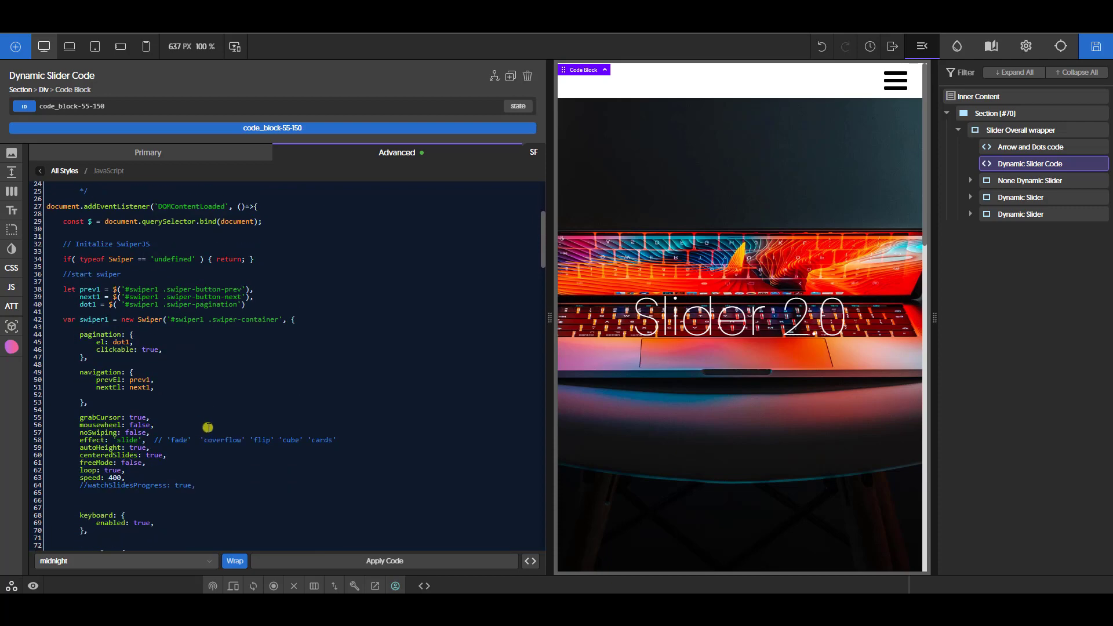
scroll(223, 406, up, 5)
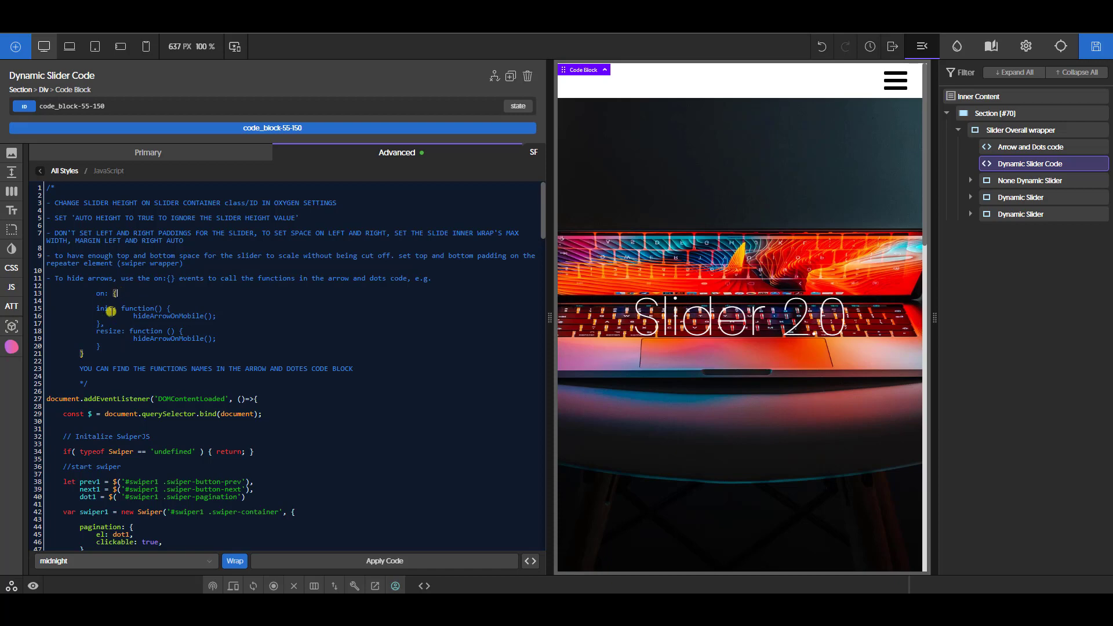
drag(84, 353, 79, 290)
key(ctrl+c)
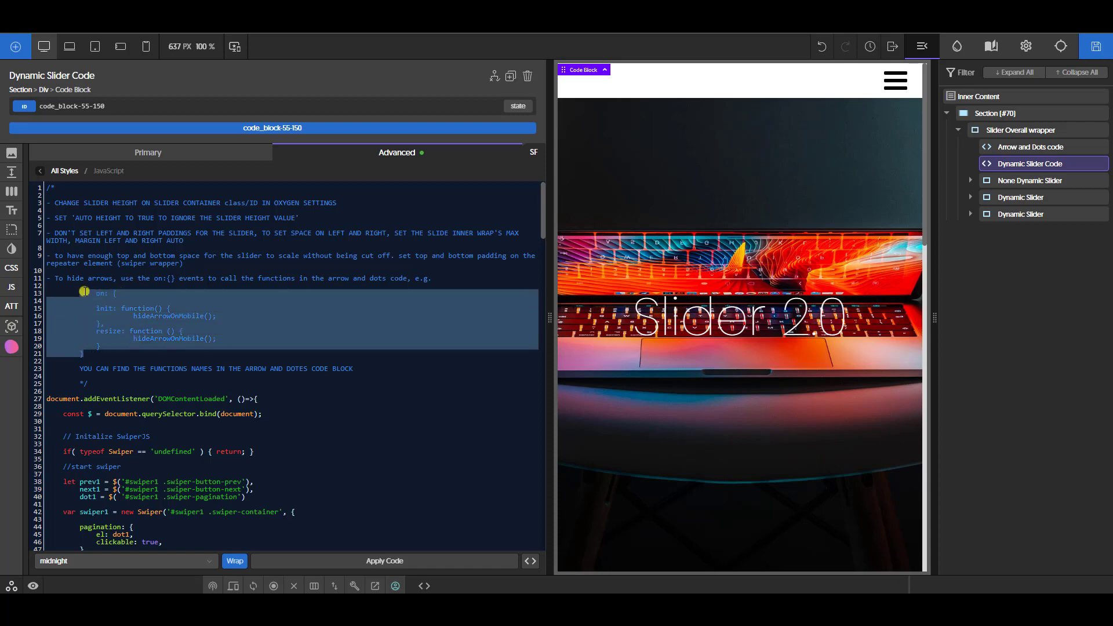
- Paste the copied on: {} block below the navigation settings of swiper1 and add the missing commas after its closing braces
scroll(185, 412, down, 3)
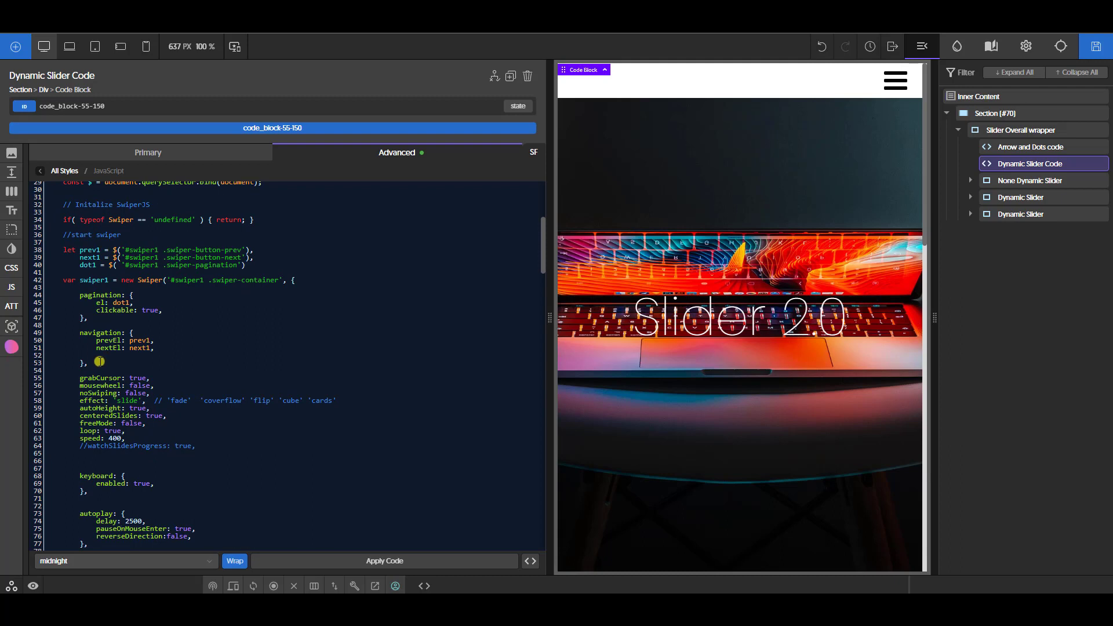
key(ctrl+v)
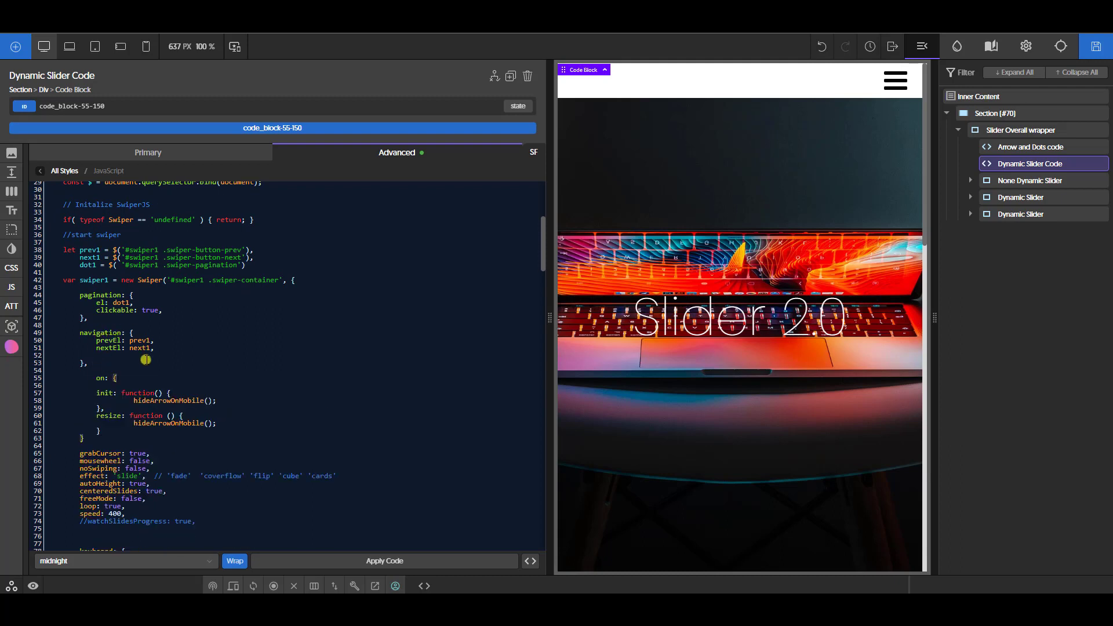
text(,)
click(129, 368)
- Replace the empty hideArrowOnMobile() calls in the init and resize functions with hideArrowOnMobile(prev, next)
drag(130, 399, 209, 399)
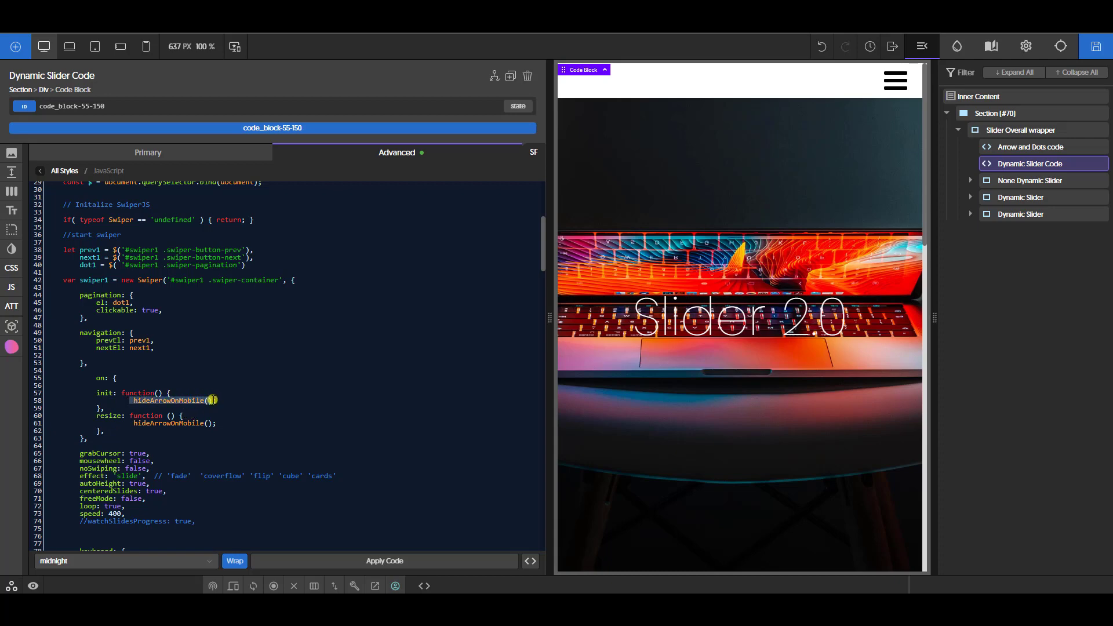
key(super+v)
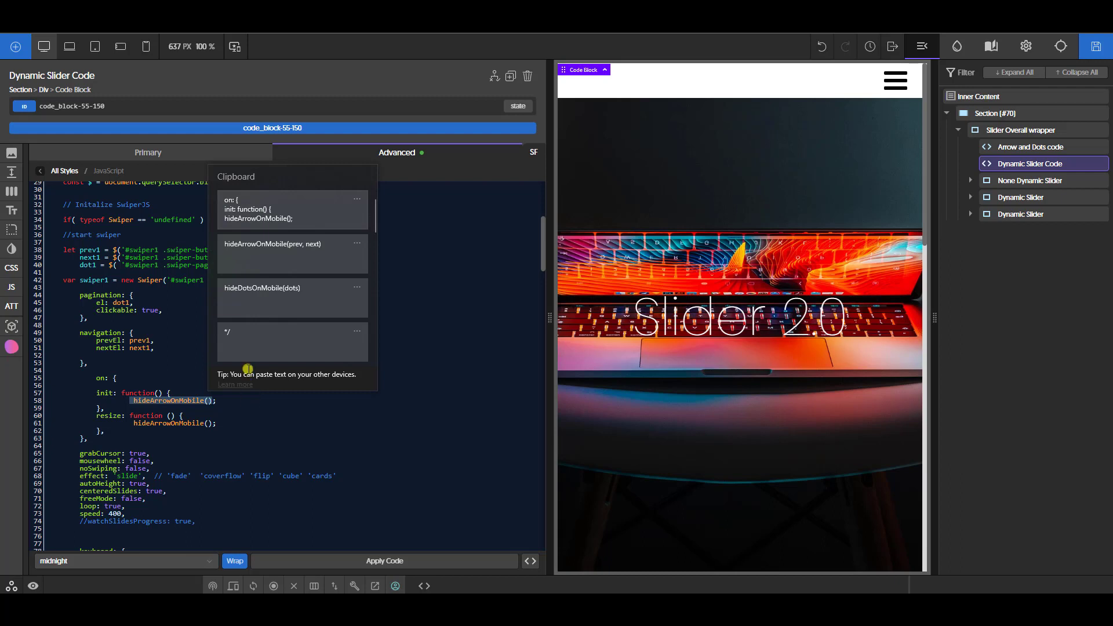
click(256, 256)
drag(128, 425, 208, 419)
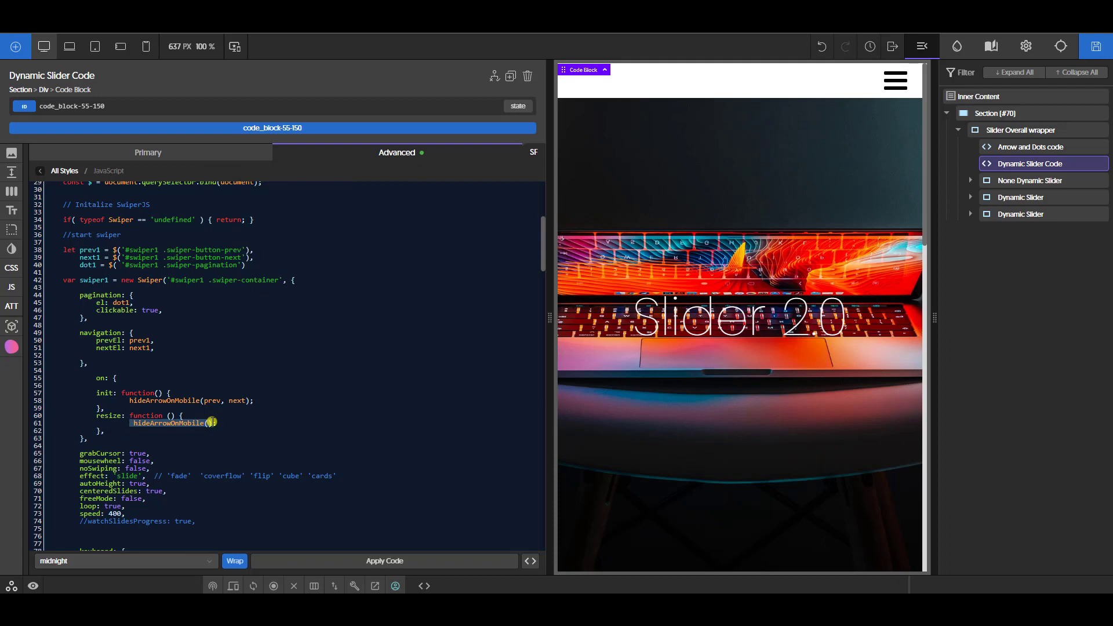
key(super+v)
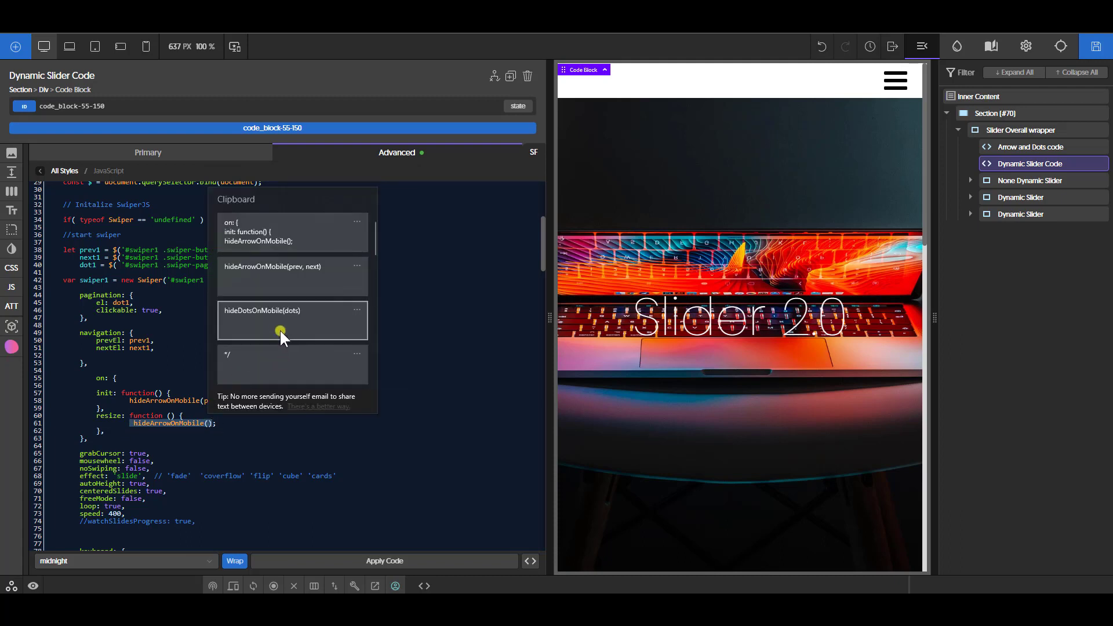
click(283, 272)
- Add a hideDotsOnMobile(dots) call below the arrow call in both the init and resize functions, indented to match
click(264, 403)
key(Return)
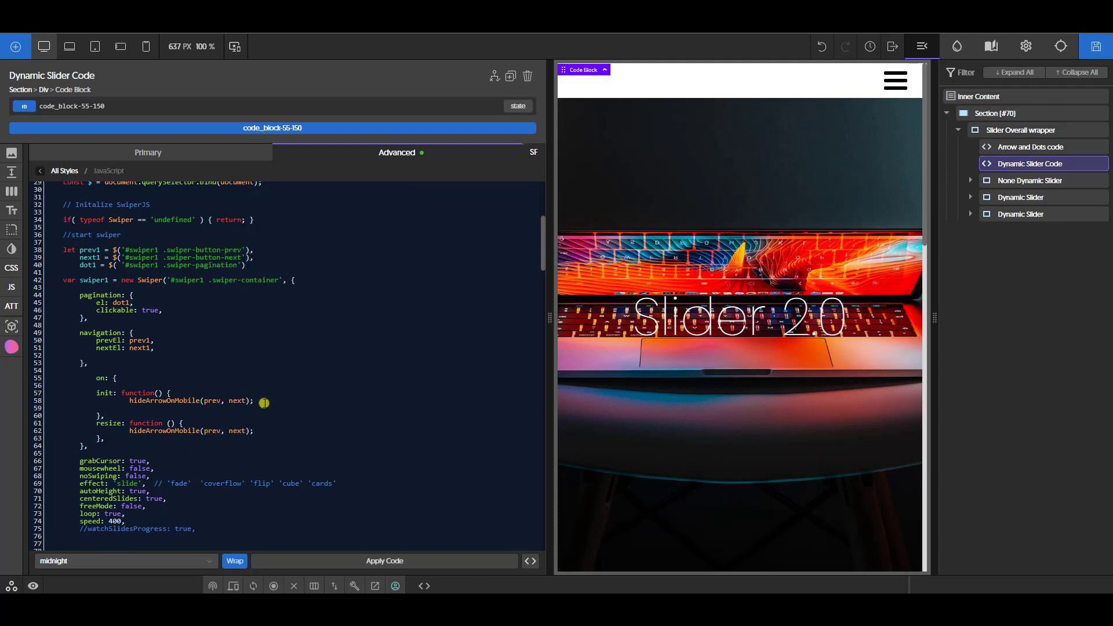
key(super+v)
click(197, 297)
click(265, 430)
key(Return)
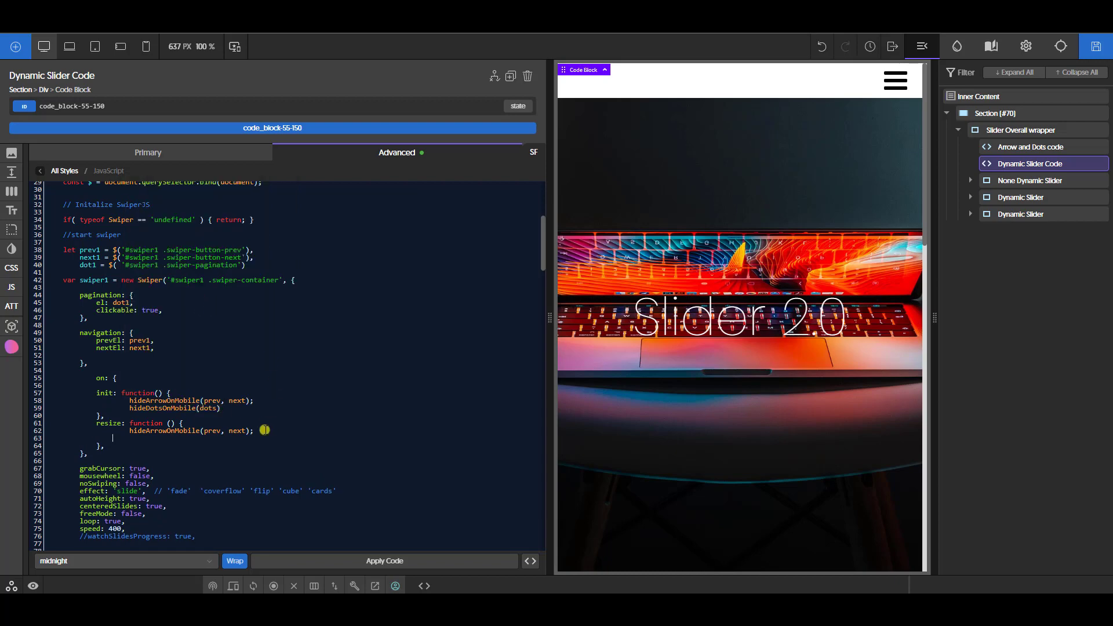
key(super+v)
click(204, 342)
click(112, 439)
key(Tab)
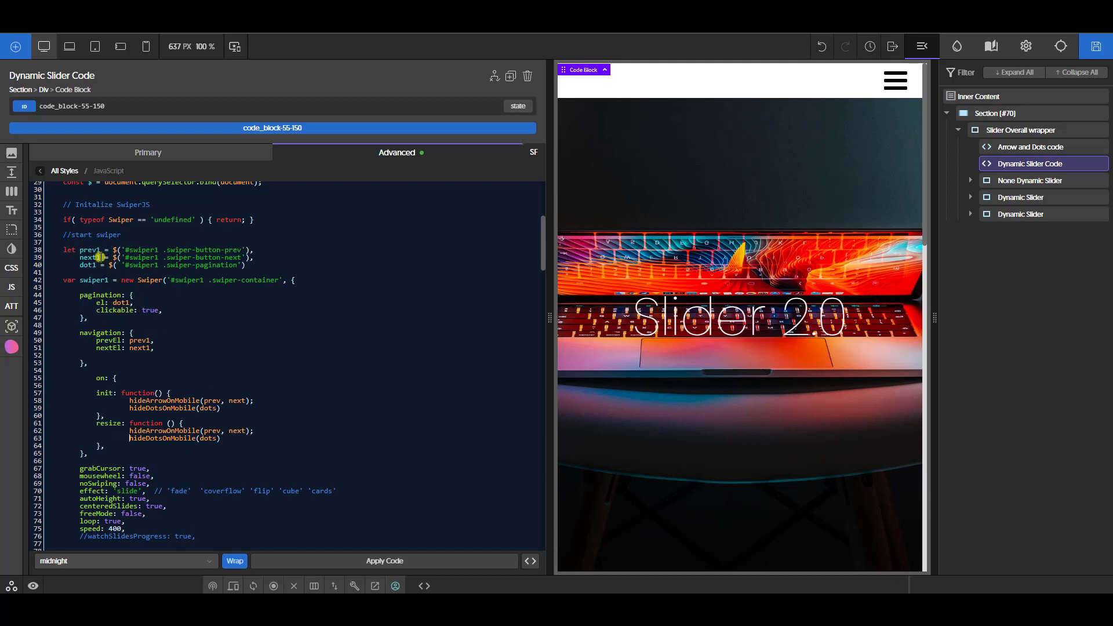
- Append 1 to the arguments in the init and resize calls, making them prev1, next1 and dots1
click(219, 401)
text(1)
click(246, 400)
text(1)
click(219, 408)
text(1)
click(220, 430)
text(1)
click(217, 438)
text(1)
- Examine how the on block of swiper2 passes its arrow and dot variables
scroll(302, 446, down, 15)
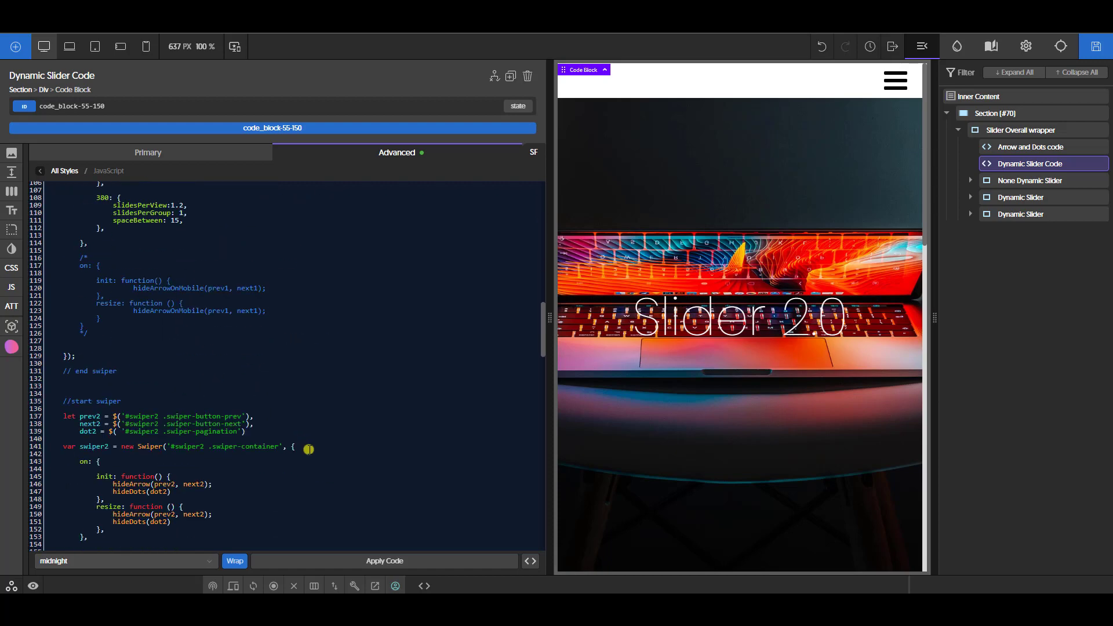
scroll(309, 450, down, 1)
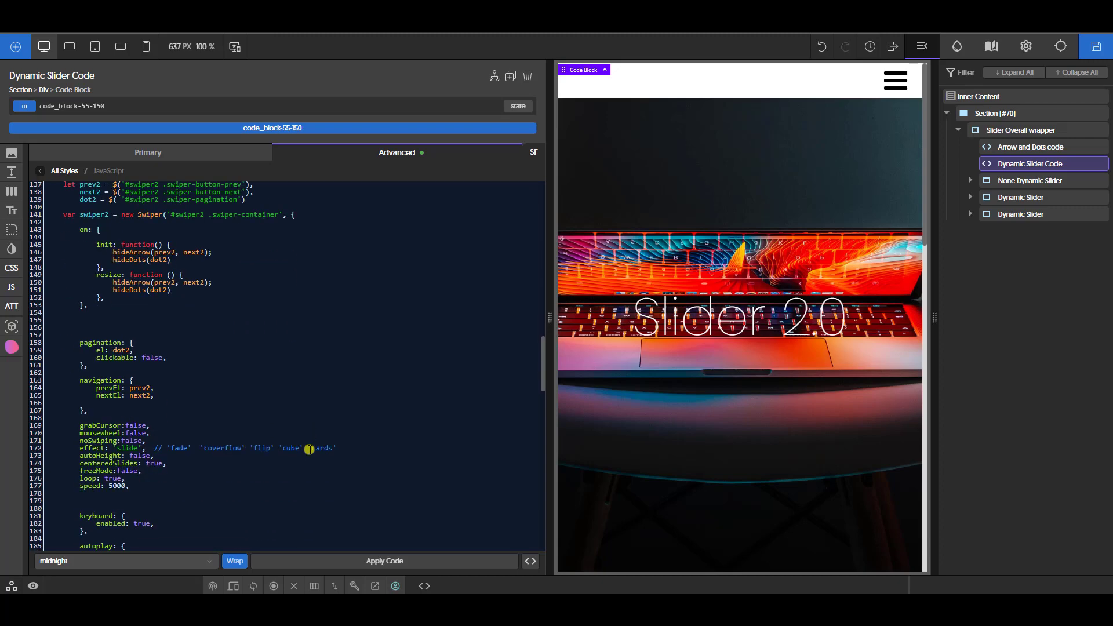
scroll(309, 450, up, 13)
scroll(283, 443, up, 3)
- Save the page and check the product slider on the live page
click(1097, 48)
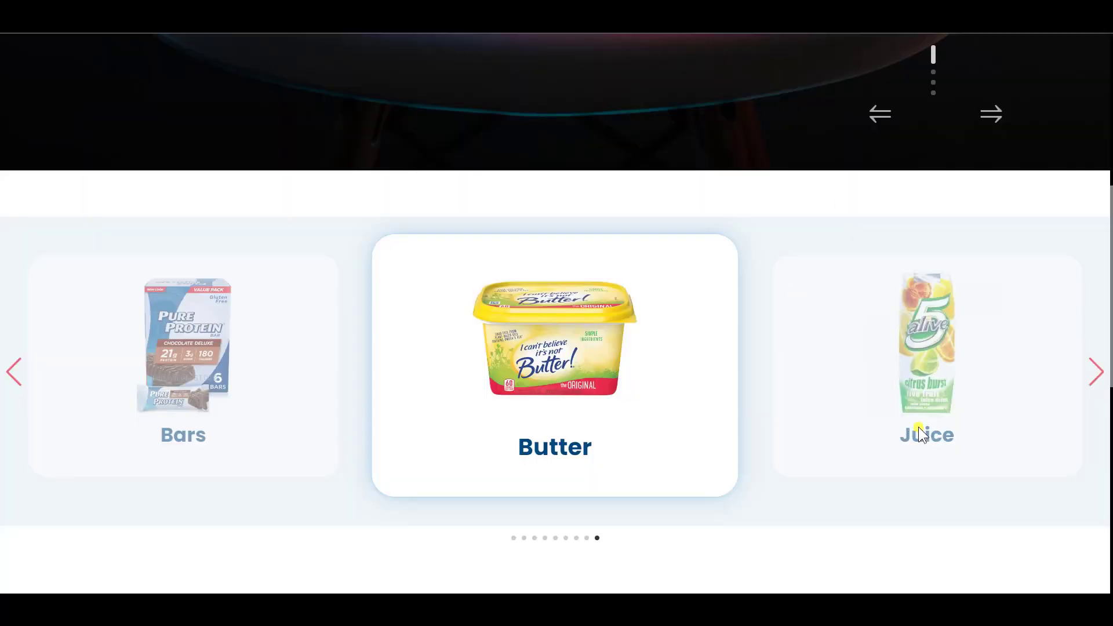
click(919, 427)
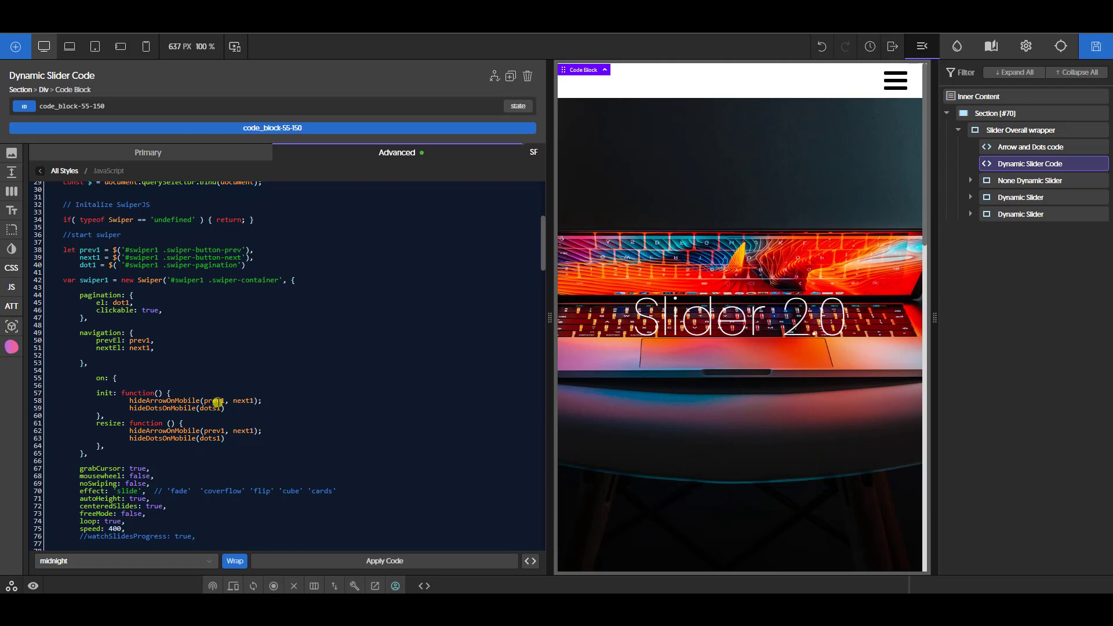
- Correct the argument of both hideDotsOnMobile calls to dot1, matching the variable declared above swiper1
key(BackSpace)
key(Delete)
scroll(228, 443, up, 5)
scroll(217, 447, down, 5)
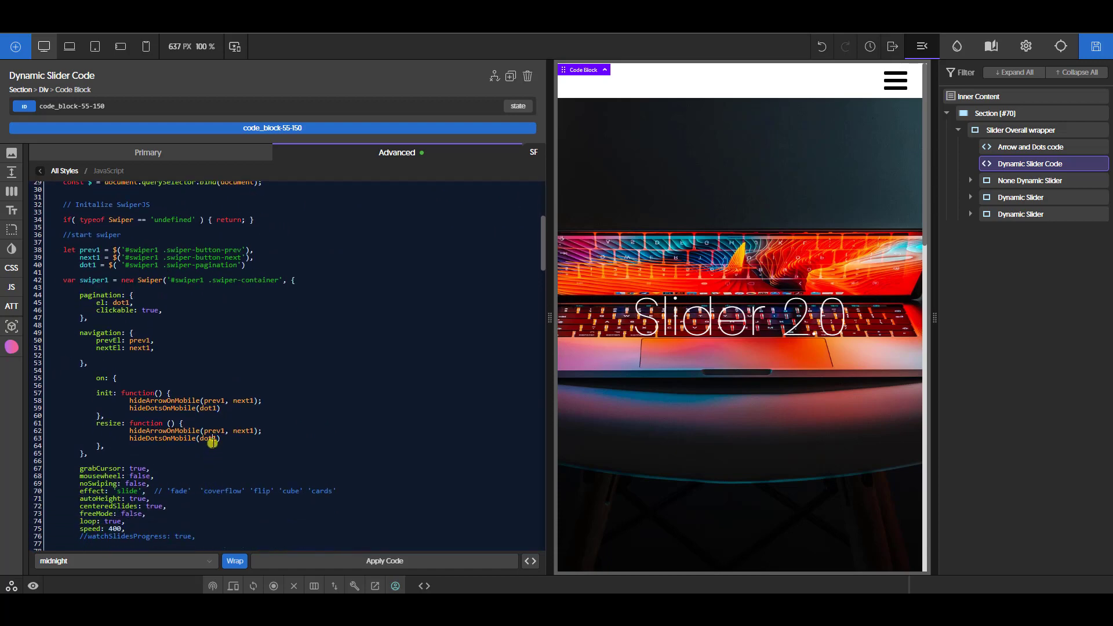
- In the JavaScript of Arrow and Dots code, rename the dots parameter to dot in the dots visibility functions
click(1029, 146)
click(231, 347)
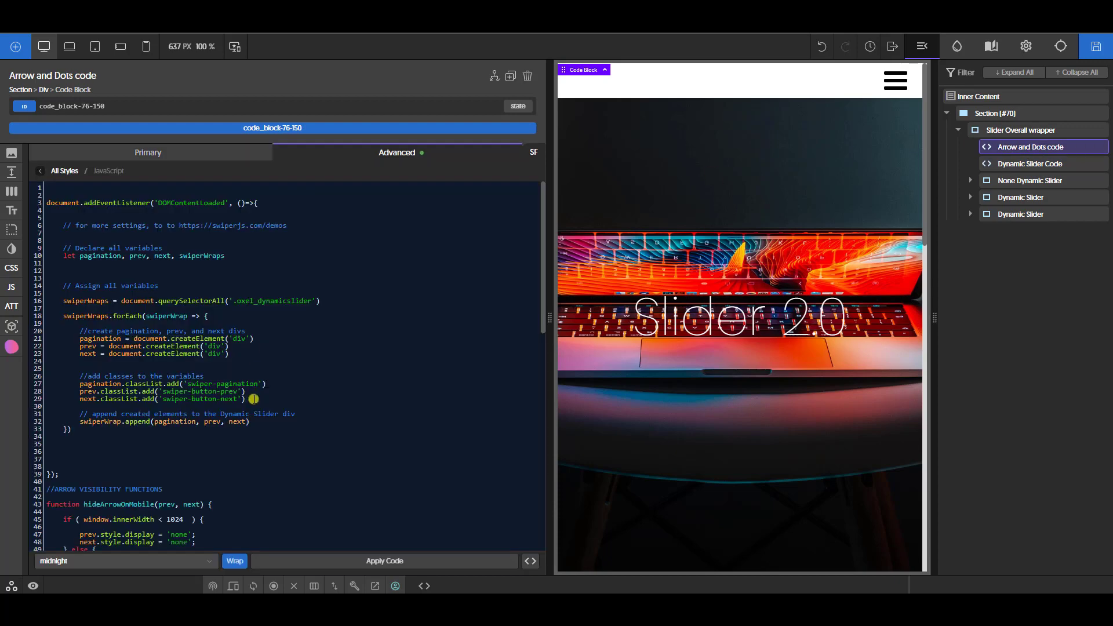
scroll(253, 403, down, 3)
scroll(255, 407, down, 6)
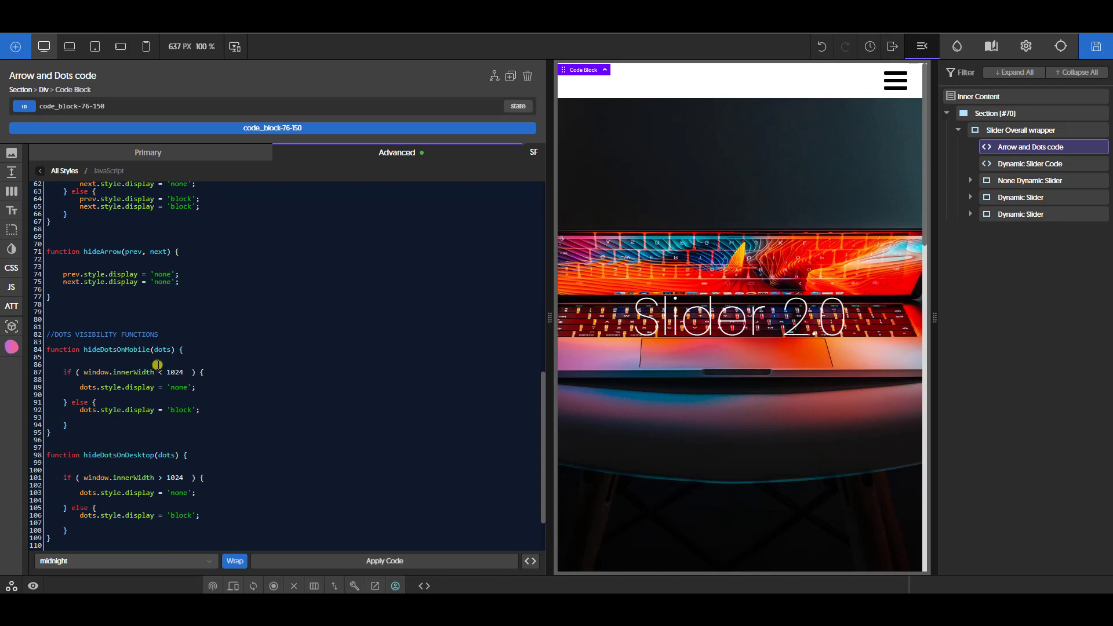
key(BackSpace)
click(175, 455)
key(BackSpace)
scroll(217, 461, down, 2)
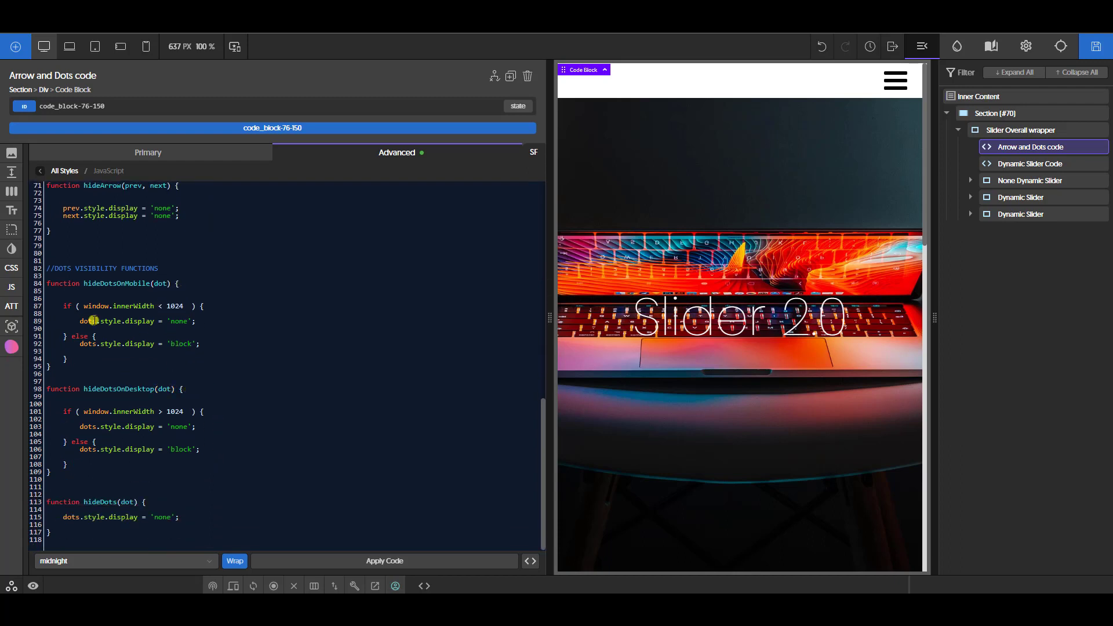
- Change dots to dot in the style.display statements of hideDotsOnMobile, hideDotsOnDesktop and hideDots
click(95, 321)
key(BackSpace)
key(Delete)
click(93, 427)
key(Delete)
click(92, 449)
key(Delete)
click(76, 517)
key(Delete)
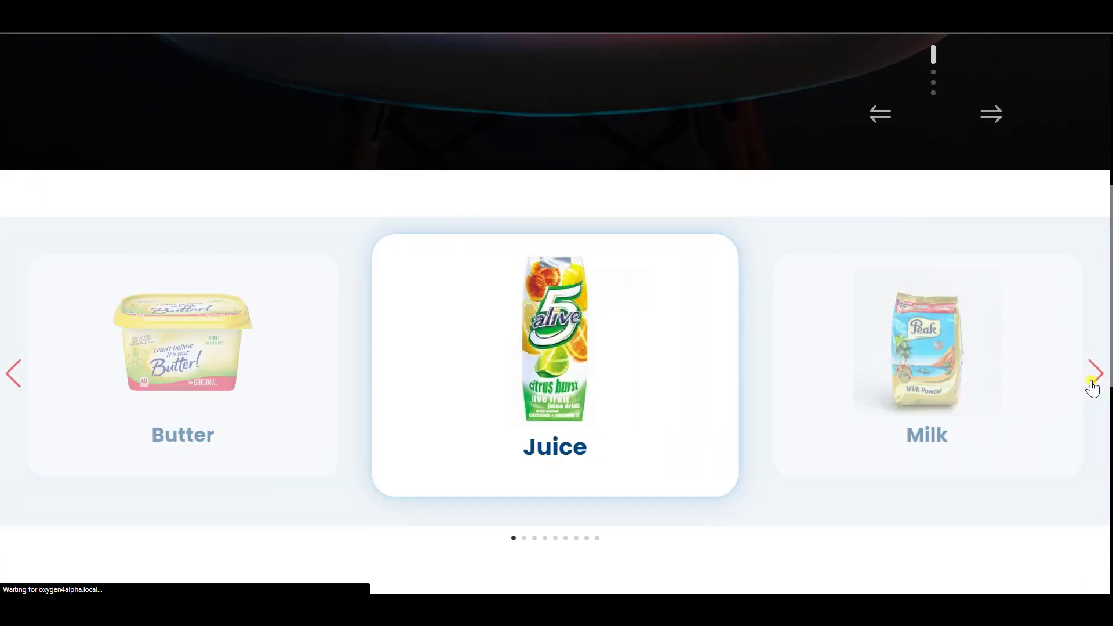
- Check the product slider on the live page by advancing it and resizing the page in responsive device view
click(1091, 382)
click(1092, 381)
key(F12)
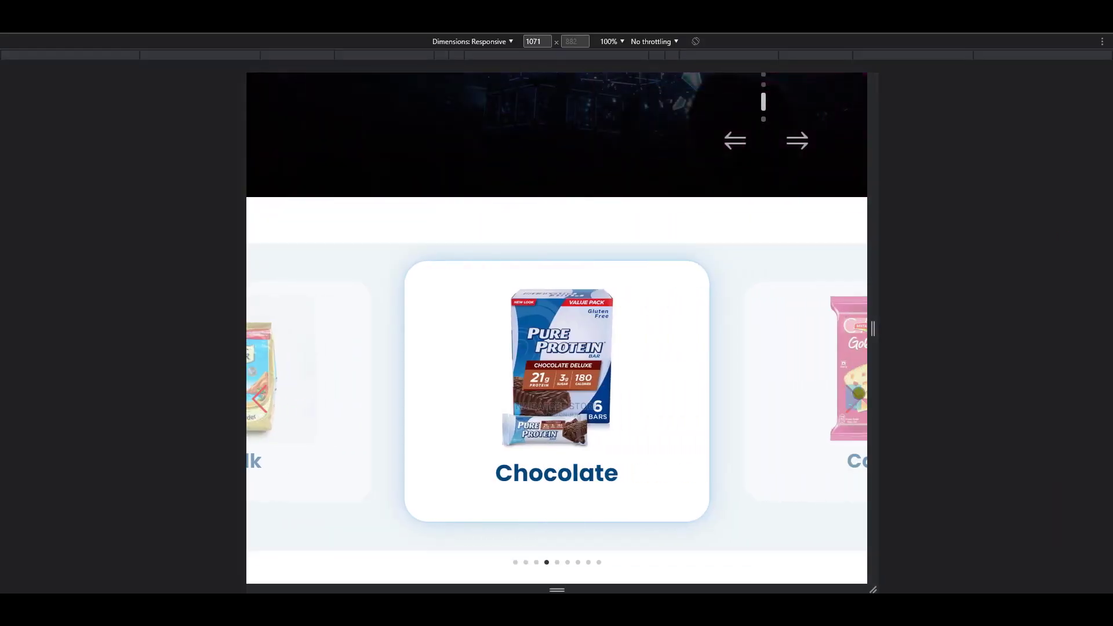
drag(874, 324, 1012, 383)
scroll(738, 435, down, 3)
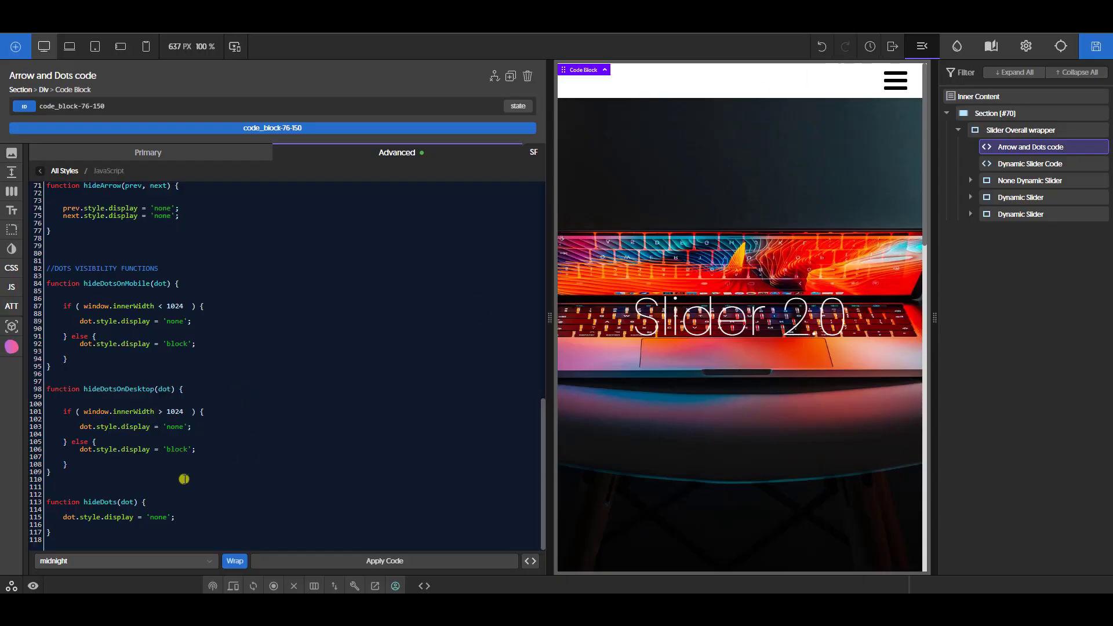
- Compare the visibility functions in Arrow and Dots code with their calls in the swiper1 on block of Dynamic Slider Code
scroll(185, 470, up, 5)
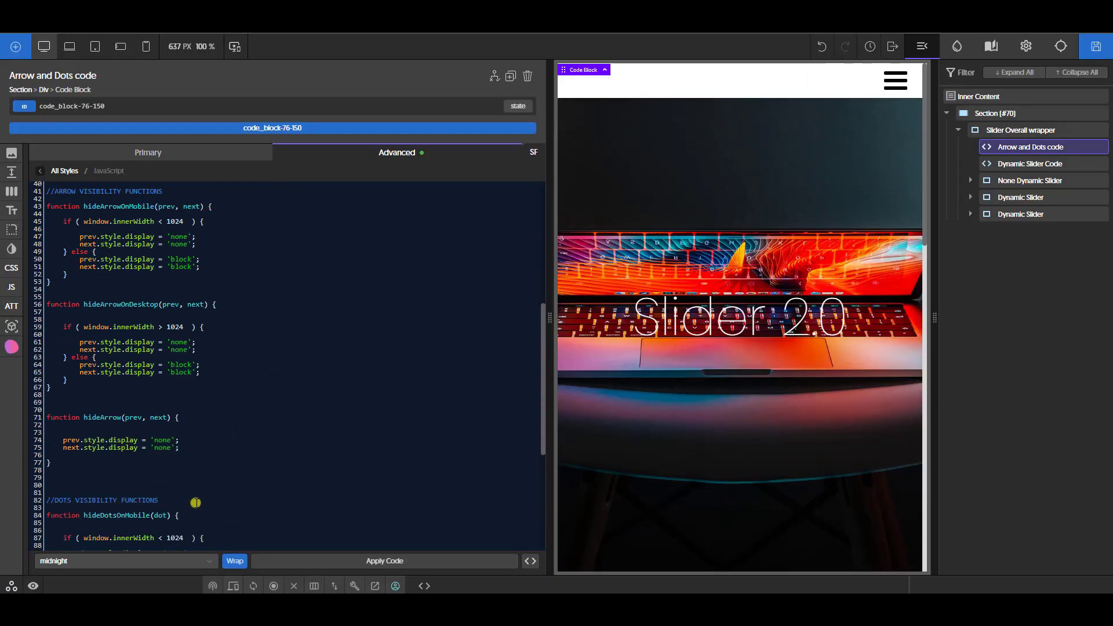
scroll(198, 440, down, 5)
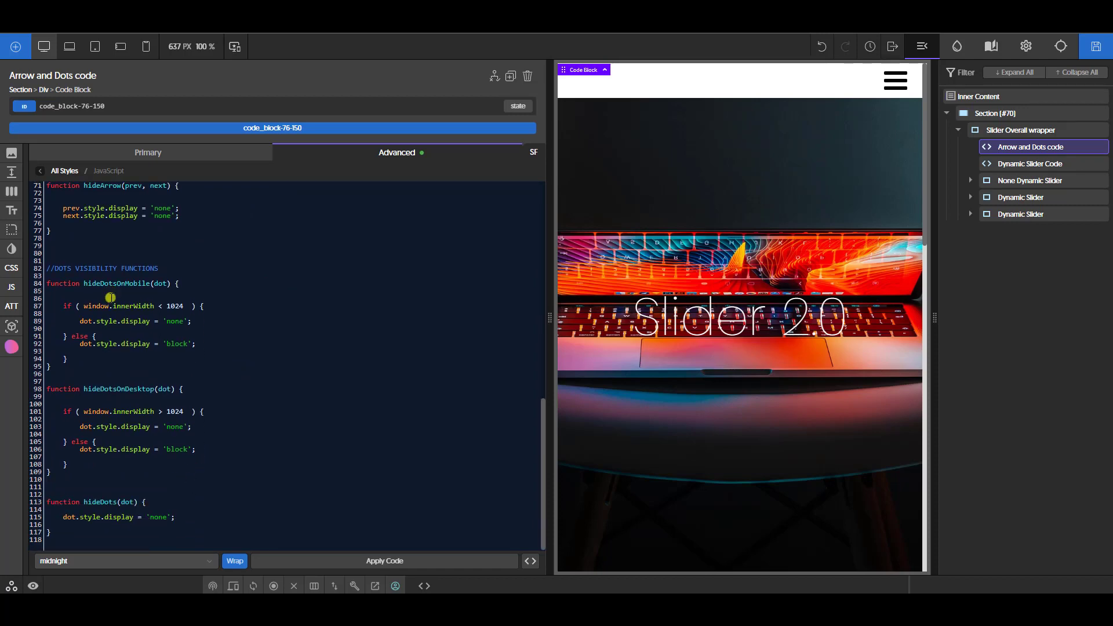
click(1038, 164)
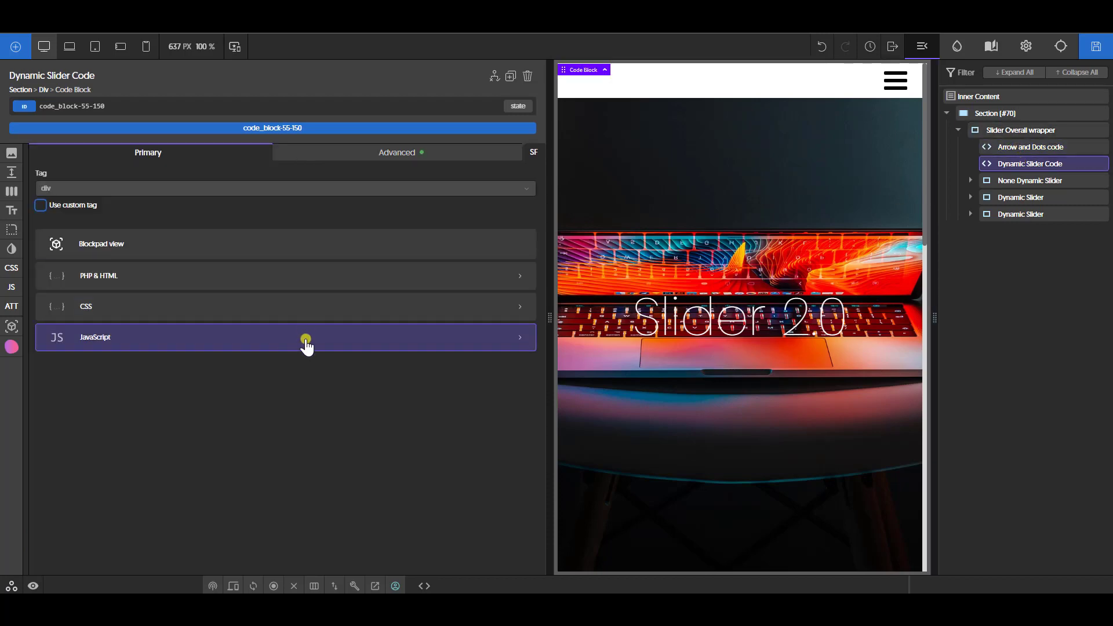
click(325, 339)
scroll(326, 339, down, 6)
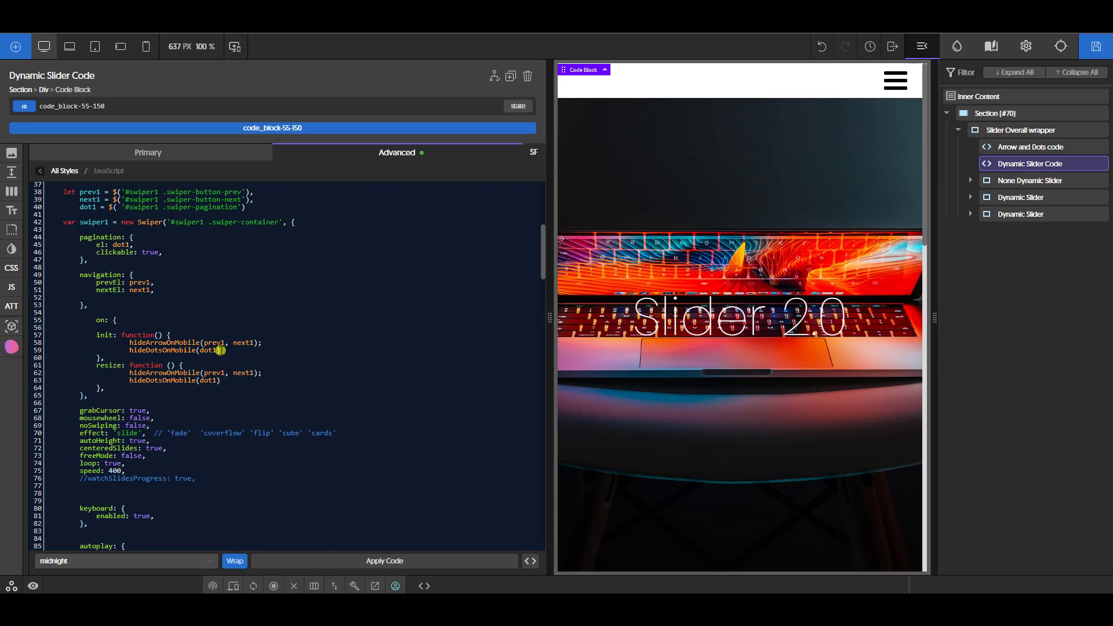
drag(225, 350, 115, 350)
click(239, 381)
scroll(141, 422, up, 2)
scroll(174, 400, down, 4)
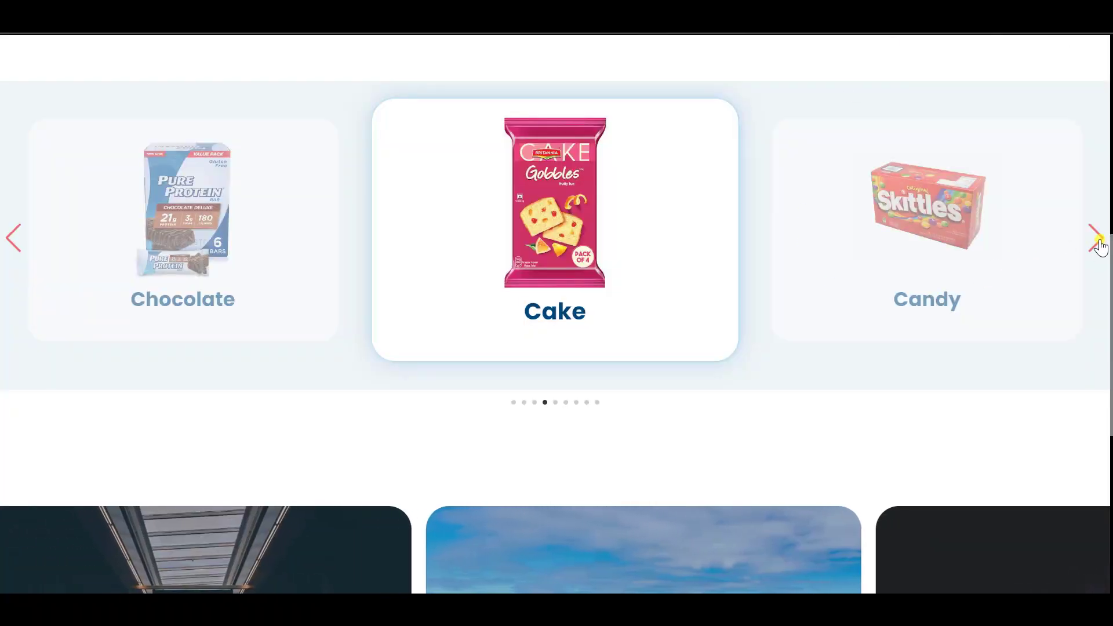
- Advance the live page's product slider through six slides to check its current slide effect
click(1096, 240)
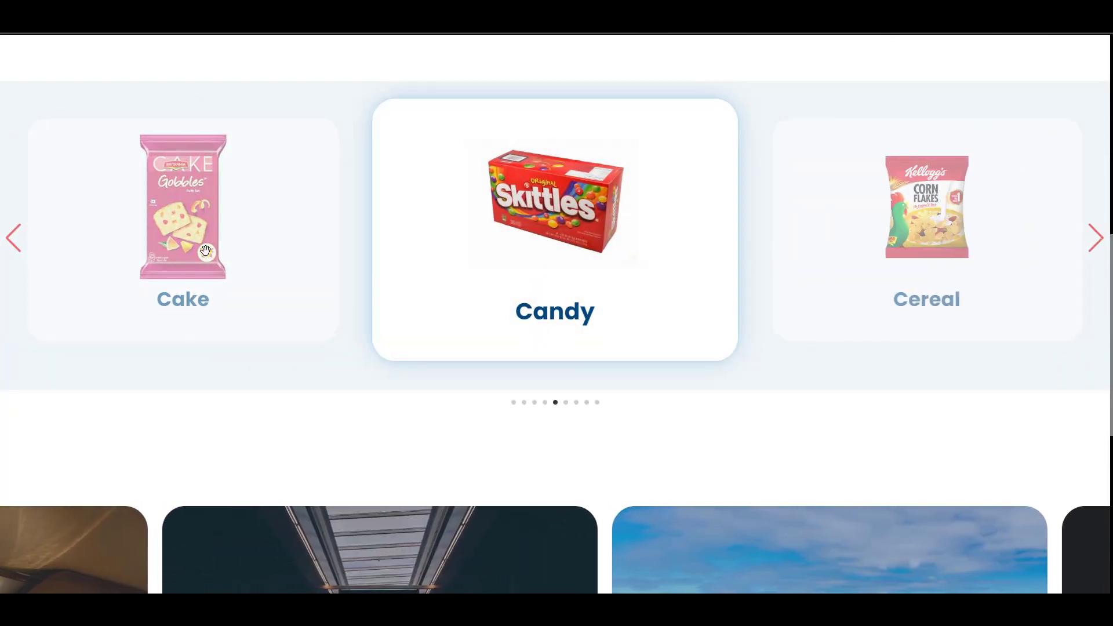
click(1093, 250)
click(1093, 250)
click(1093, 250)
click(1095, 251)
click(1095, 251)
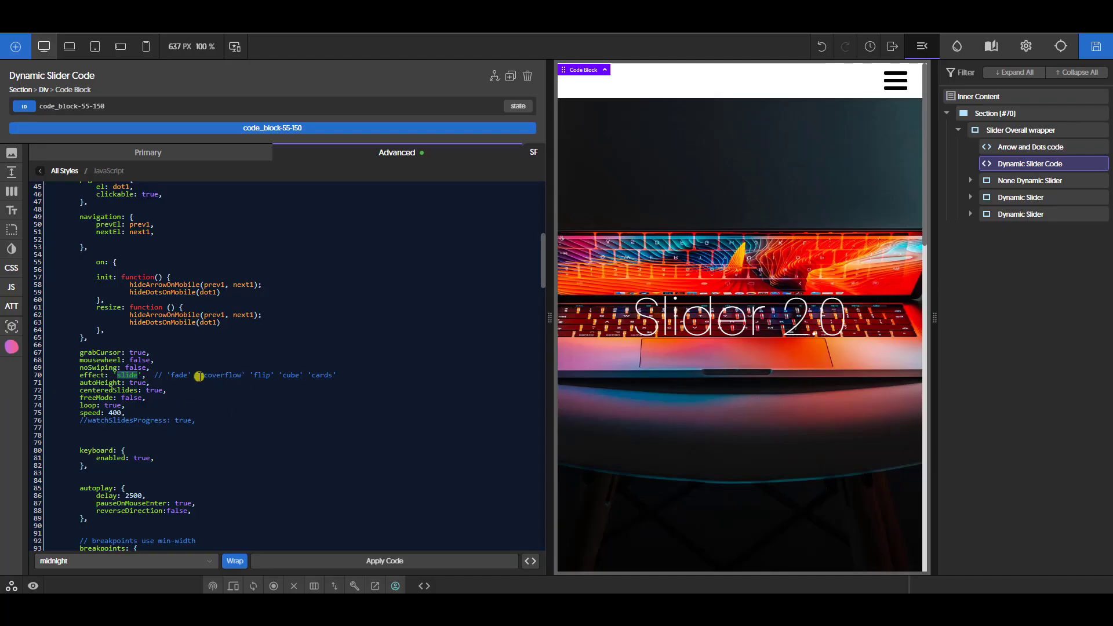
- Set the effect of swiper1 to 'coverflow' and save the page
drag(204, 374, 241, 374)
key(ctrl+c)
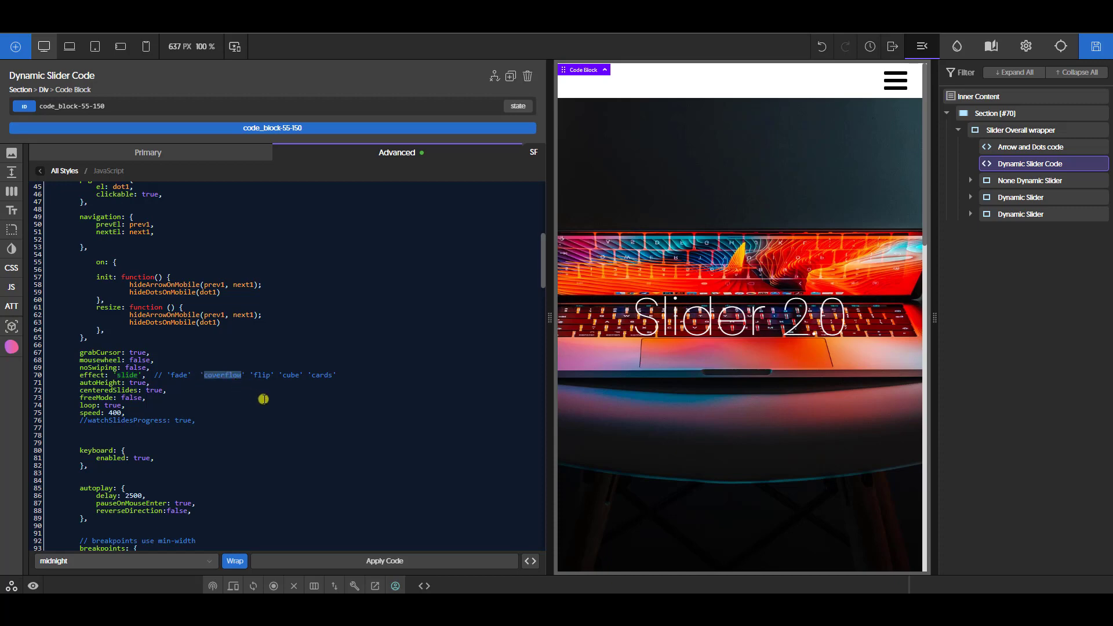
double_click(127, 374)
key(ctrl+v)
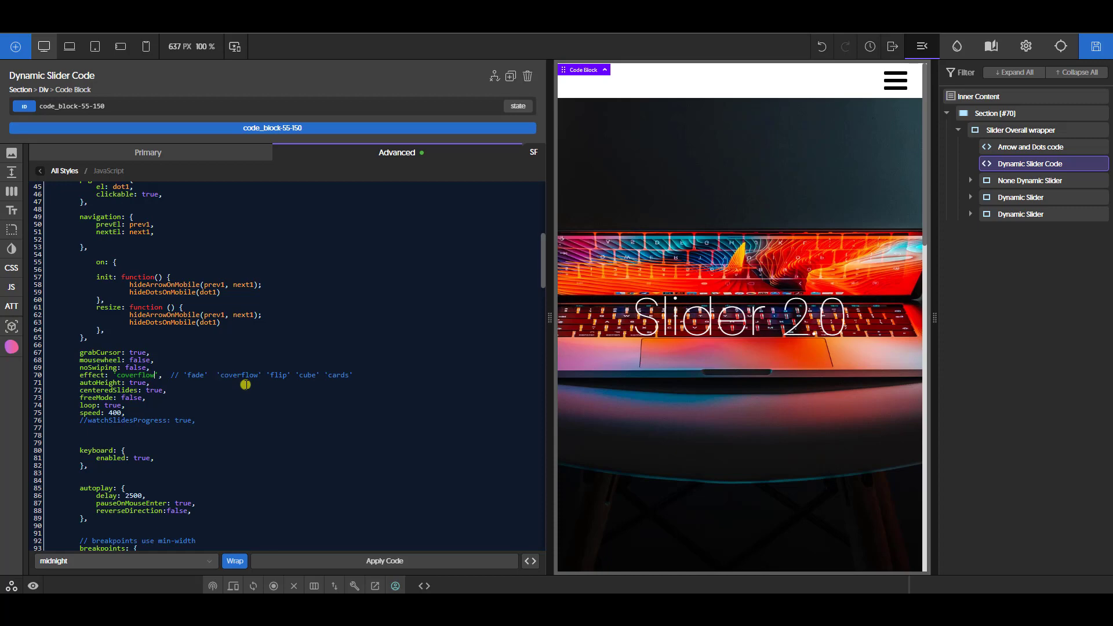
click(1096, 47)
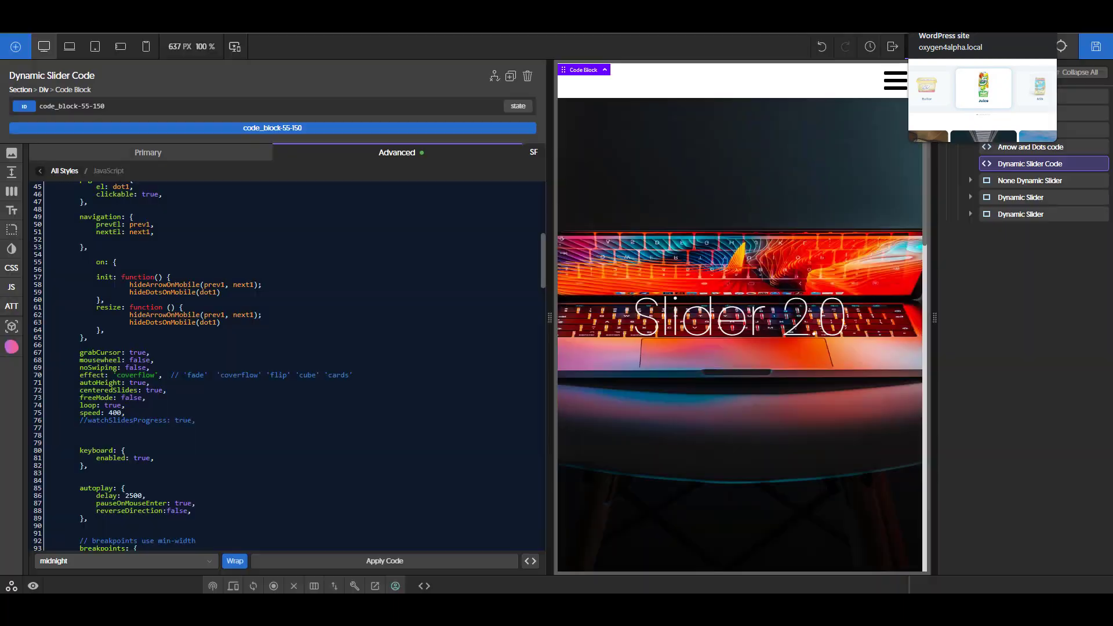
- Reload the live page and test the product slider's coverflow effect by advancing and swiping through its slides
click(954, 22)
key(F5)
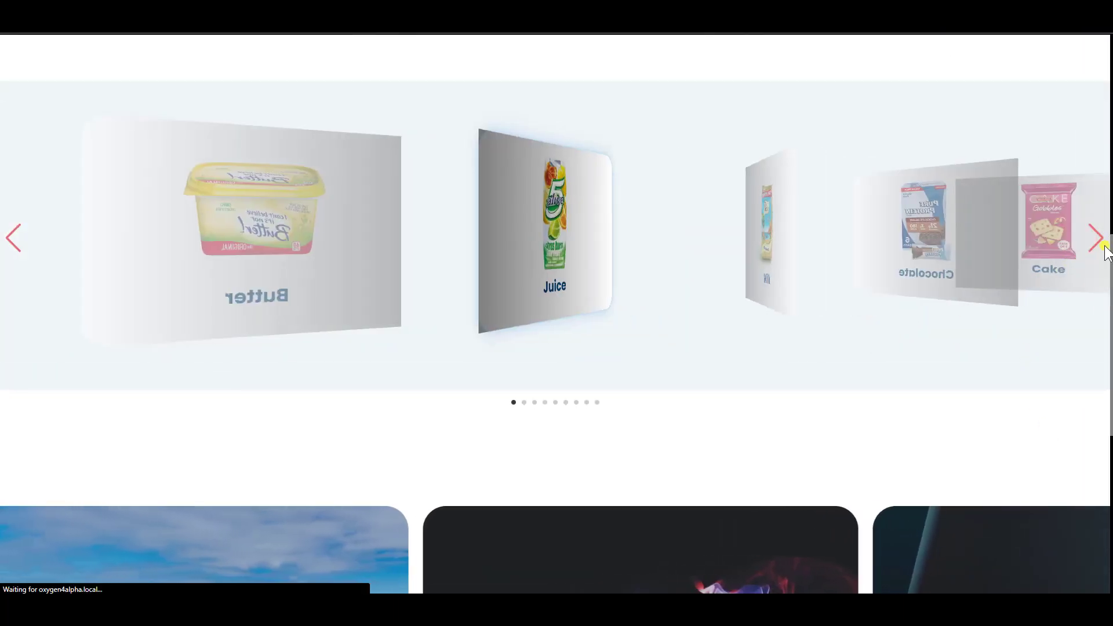
click(1097, 243)
click(1095, 242)
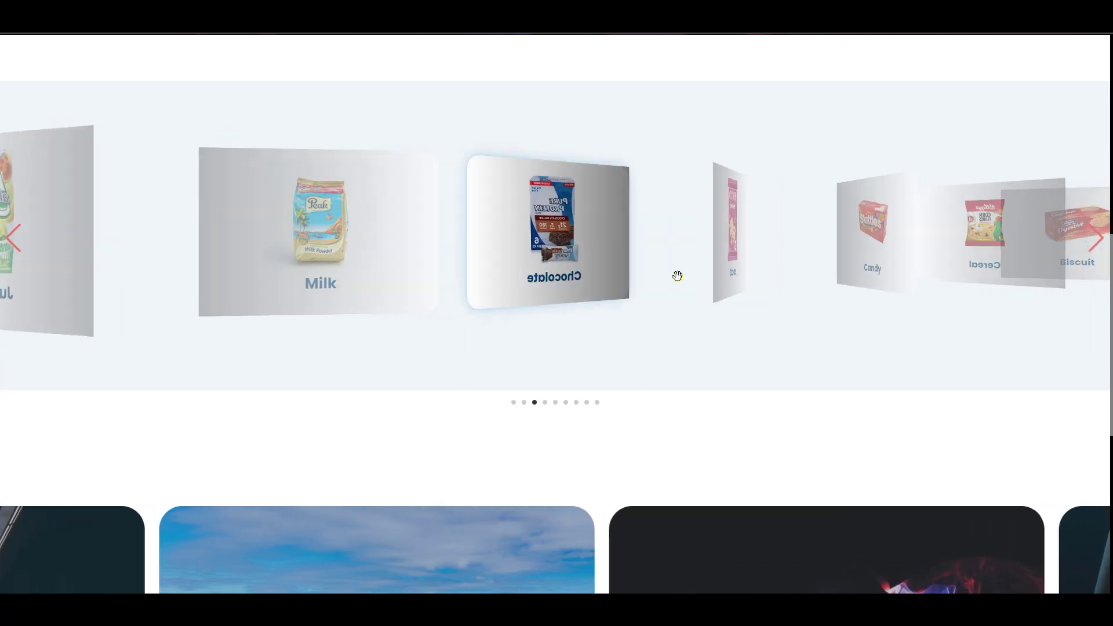
click(1096, 239)
click(1094, 240)
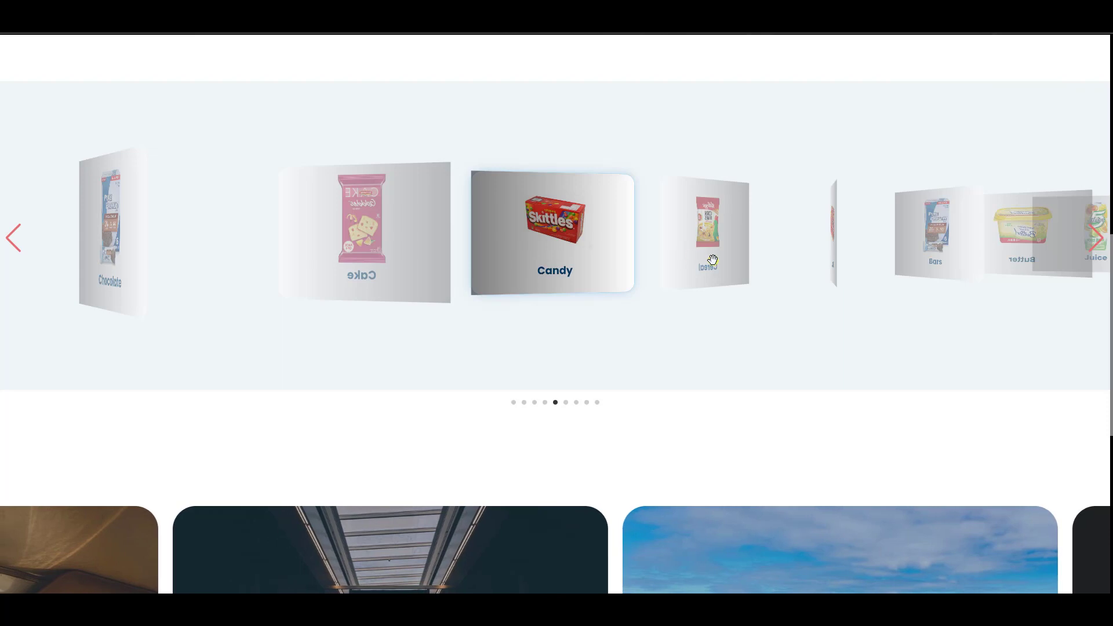
drag(672, 255, 473, 273)
drag(1094, 240, 716, 246)
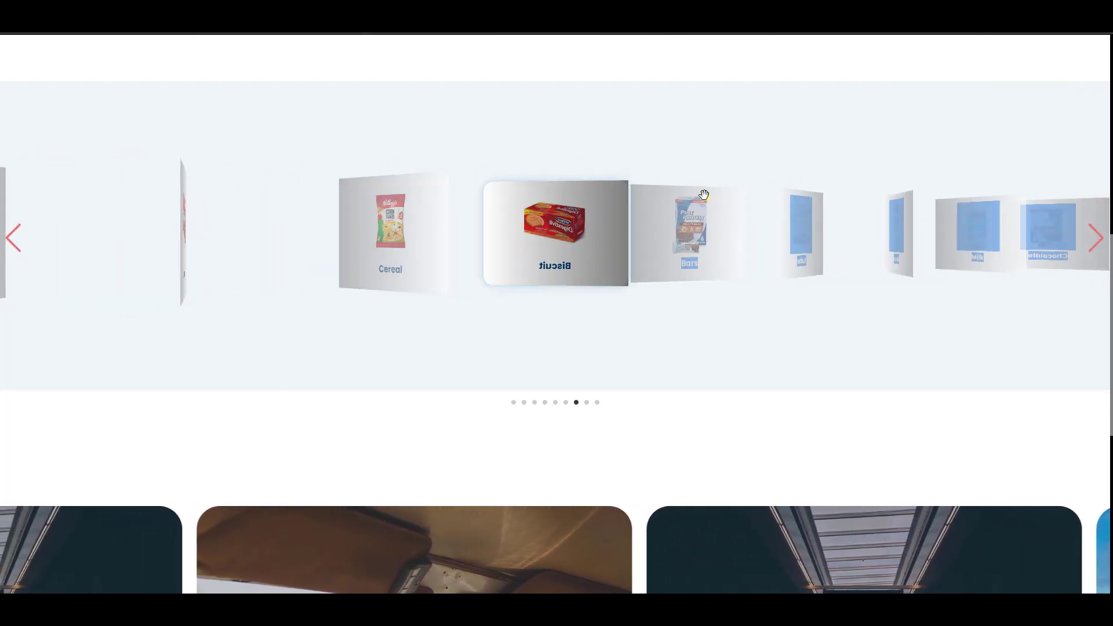
click(1097, 237)
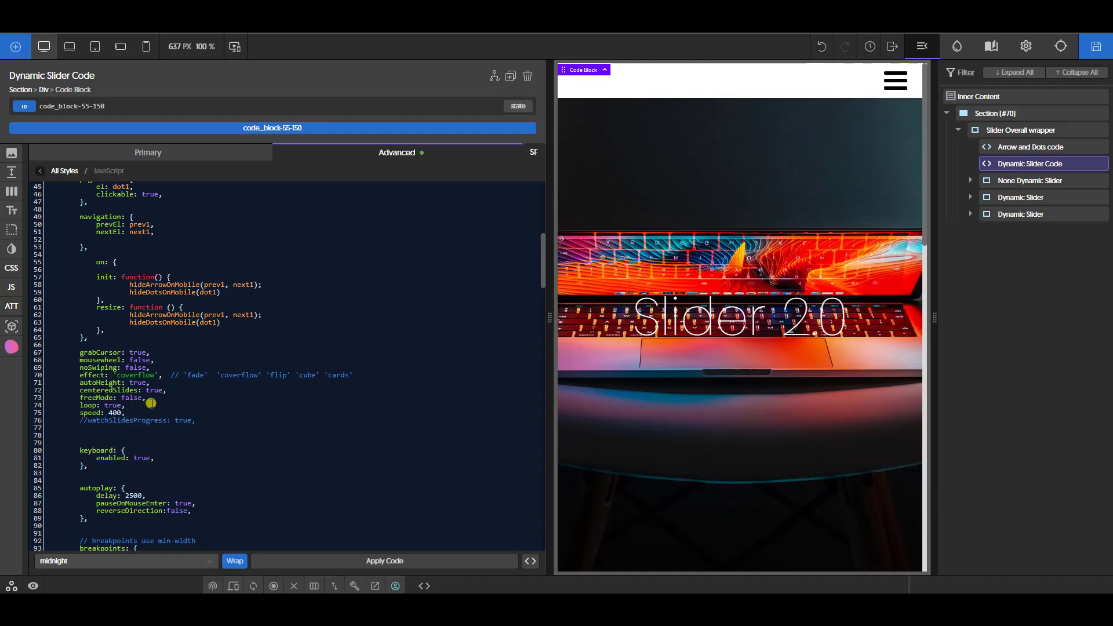
- Undo swiper1's coverflow effect, set the effect of swiper2 to 'coverflow' in Dynamic Slider Code, and save the page
key(ctrl+z)
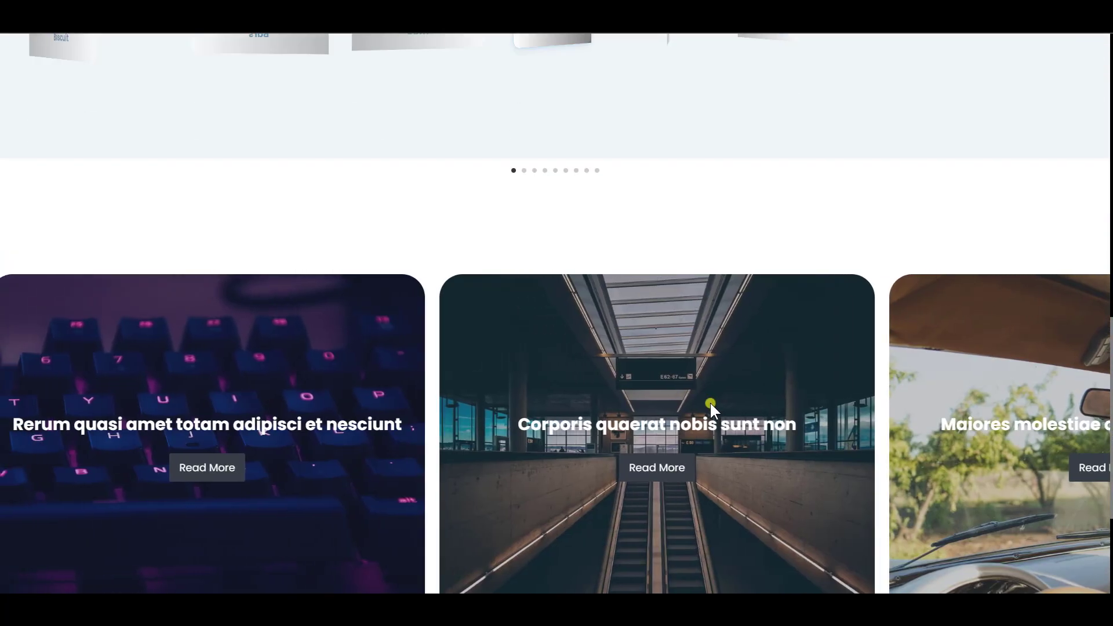
scroll(554, 322, down, 2)
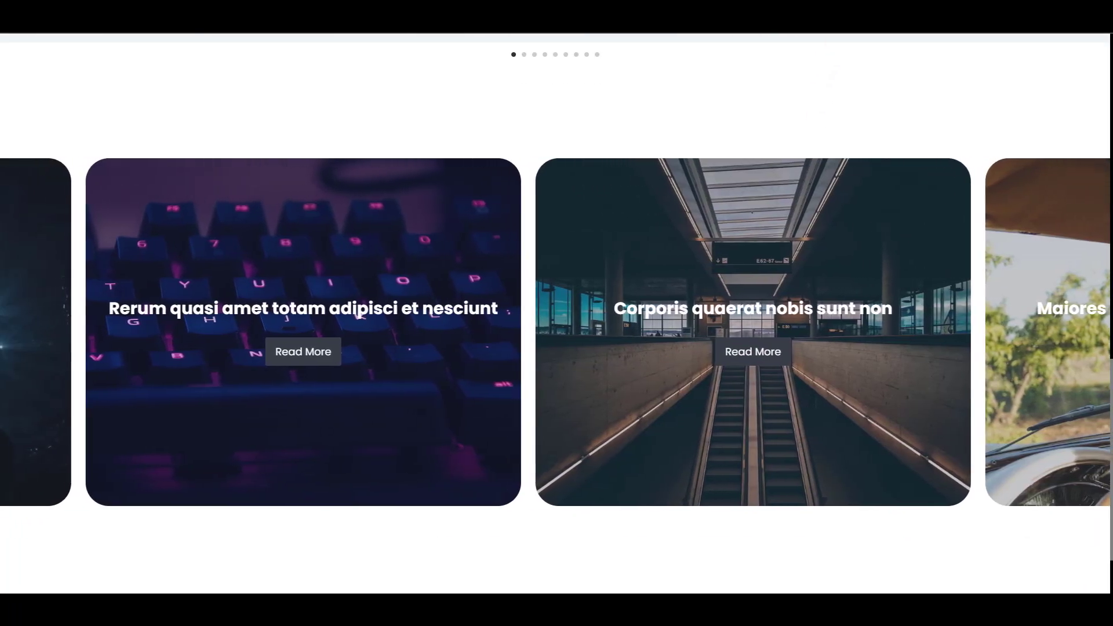
click(922, 21)
scroll(440, 417, down, 10)
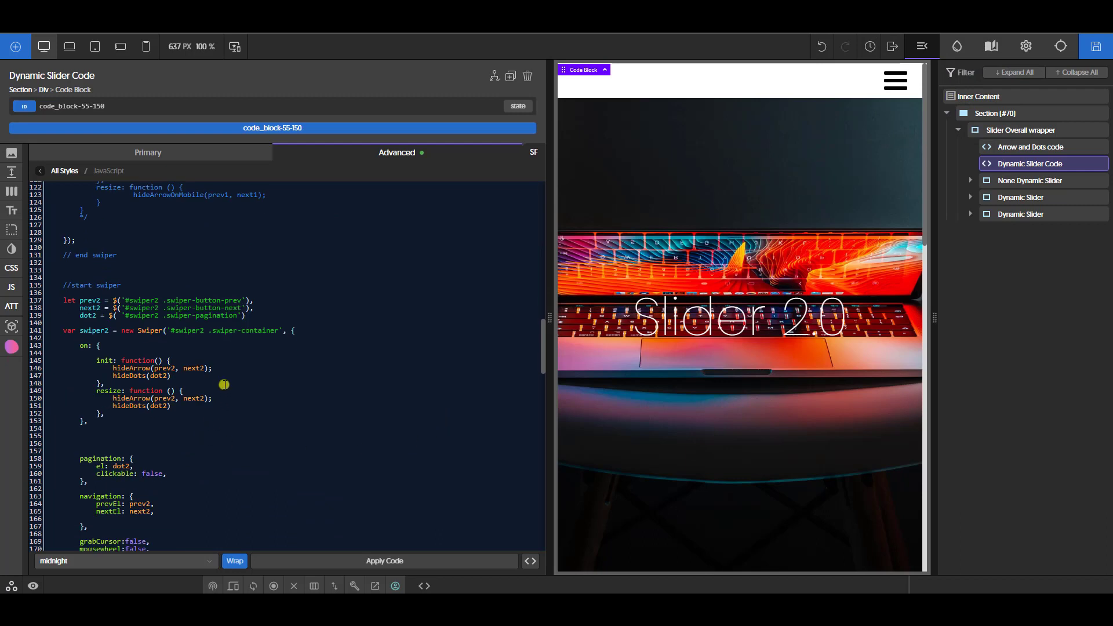
scroll(223, 421, down, 3)
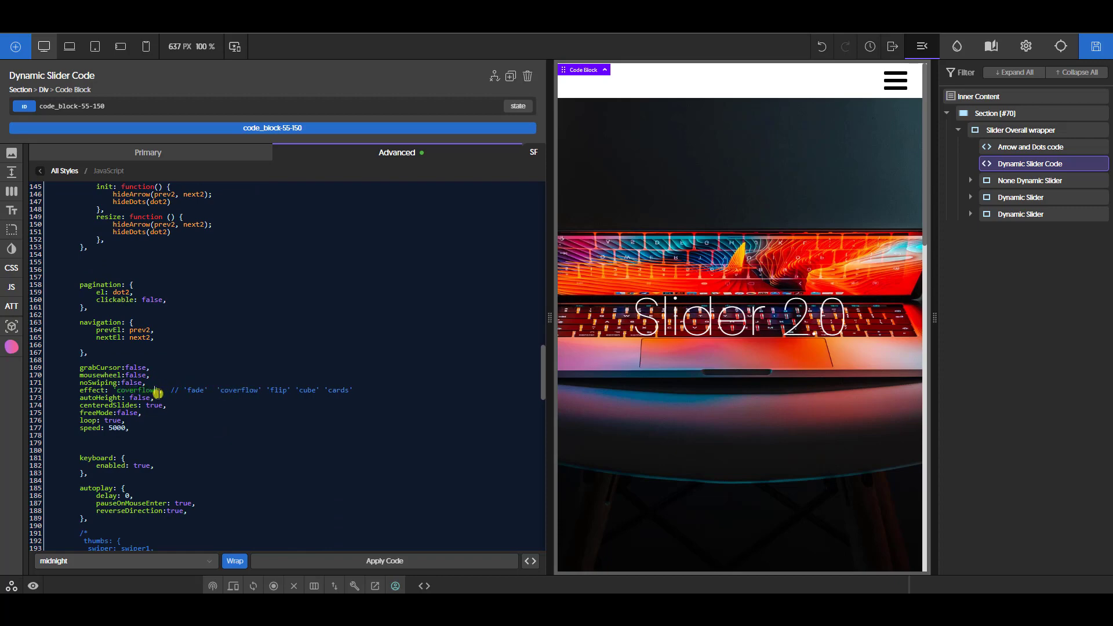
click(1087, 49)
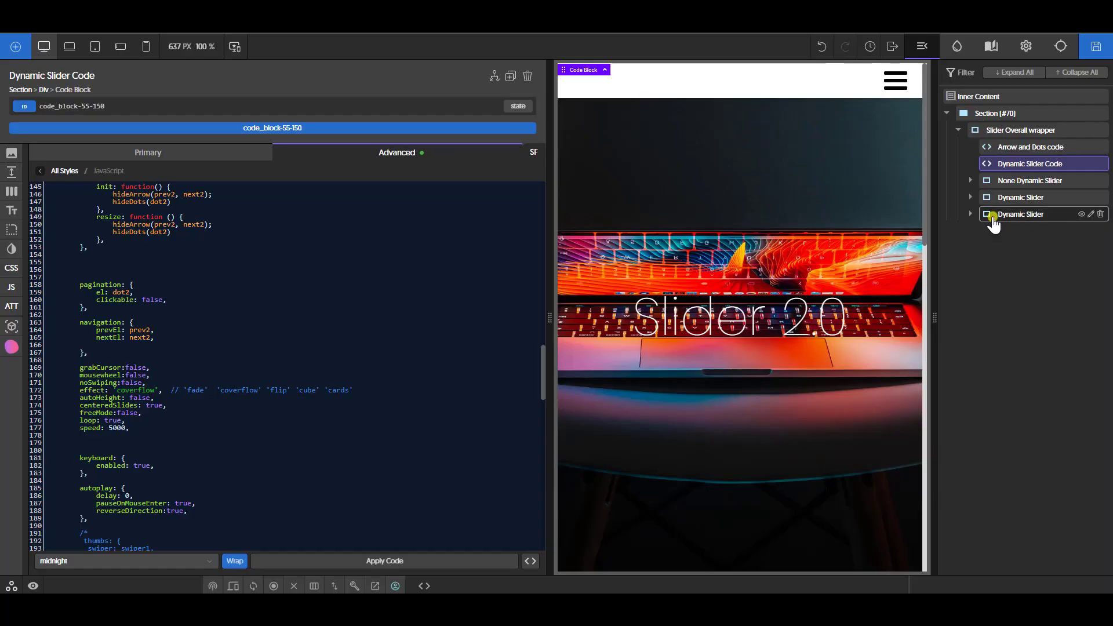
- Set 3rem top and bottom padding on the ID of swiper2's Repeater - Swiper wrapper, save, and check that slider on the live page
click(992, 215)
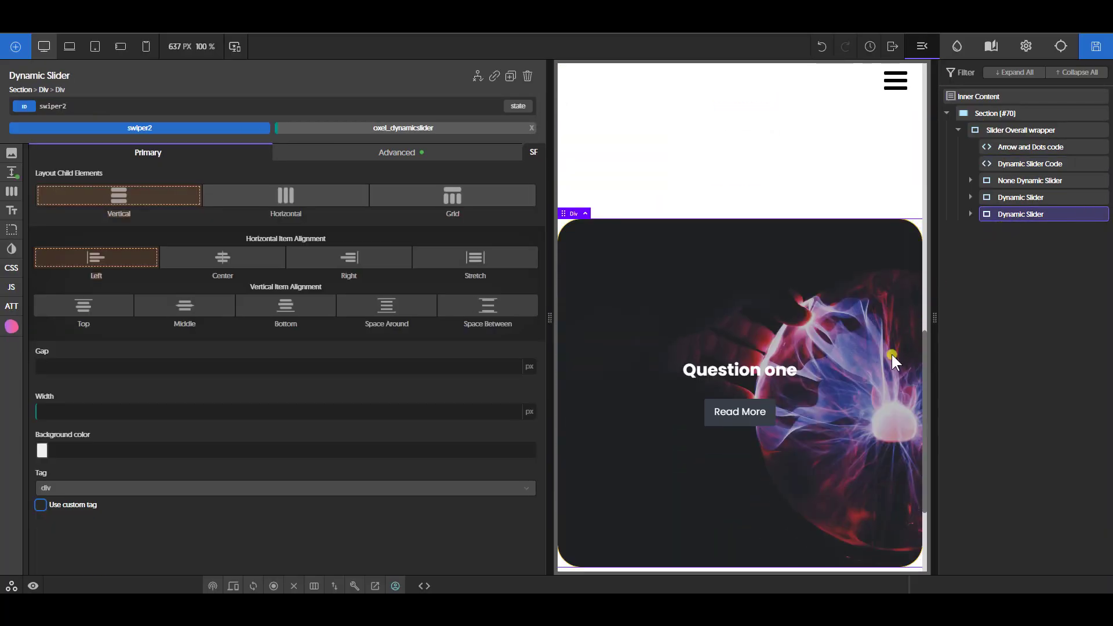
click(979, 214)
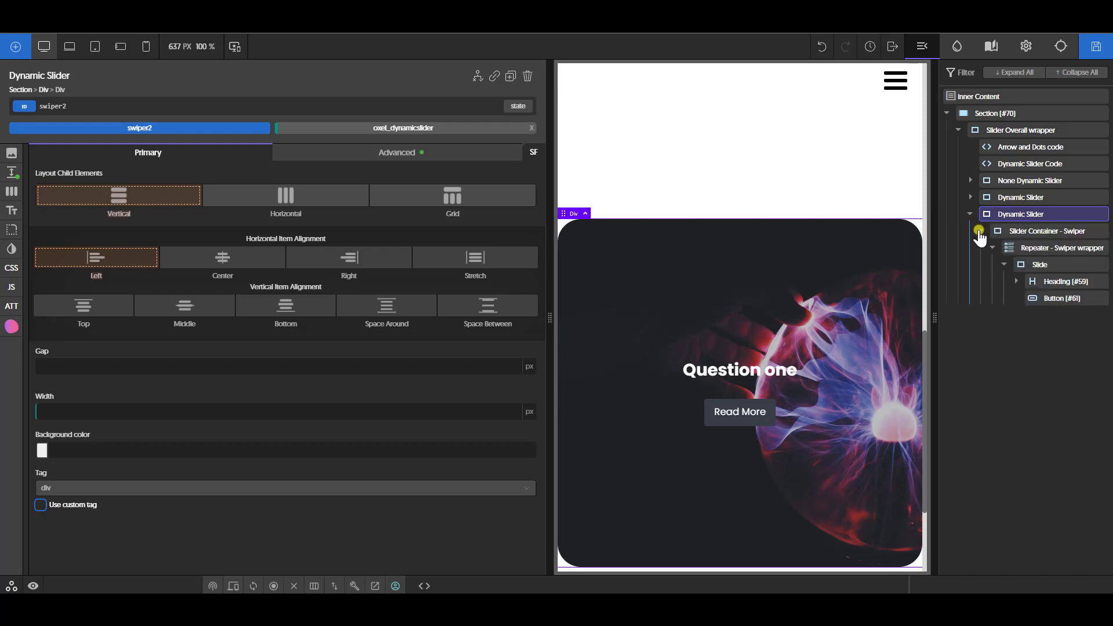
click(1021, 248)
click(11, 186)
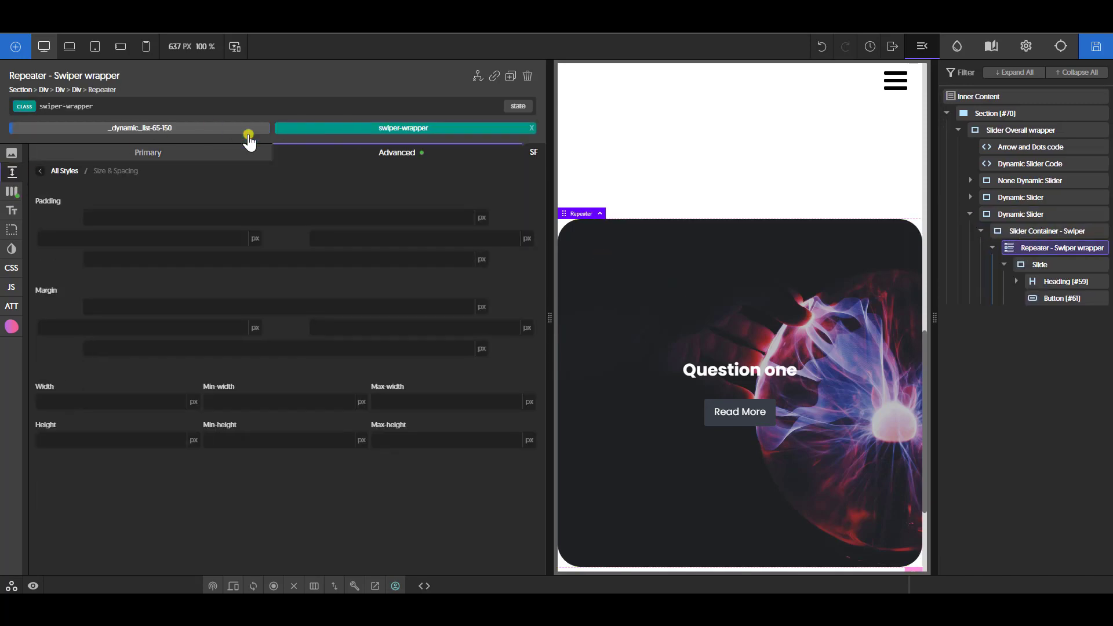
click(160, 128)
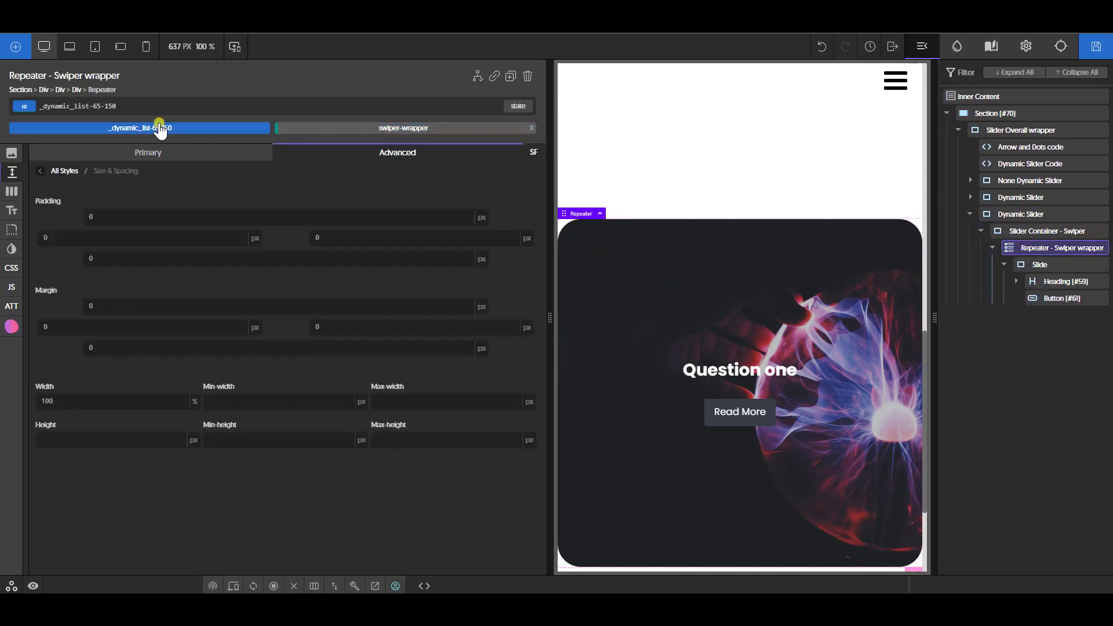
text(3rem)
click(150, 261)
text(3rem)
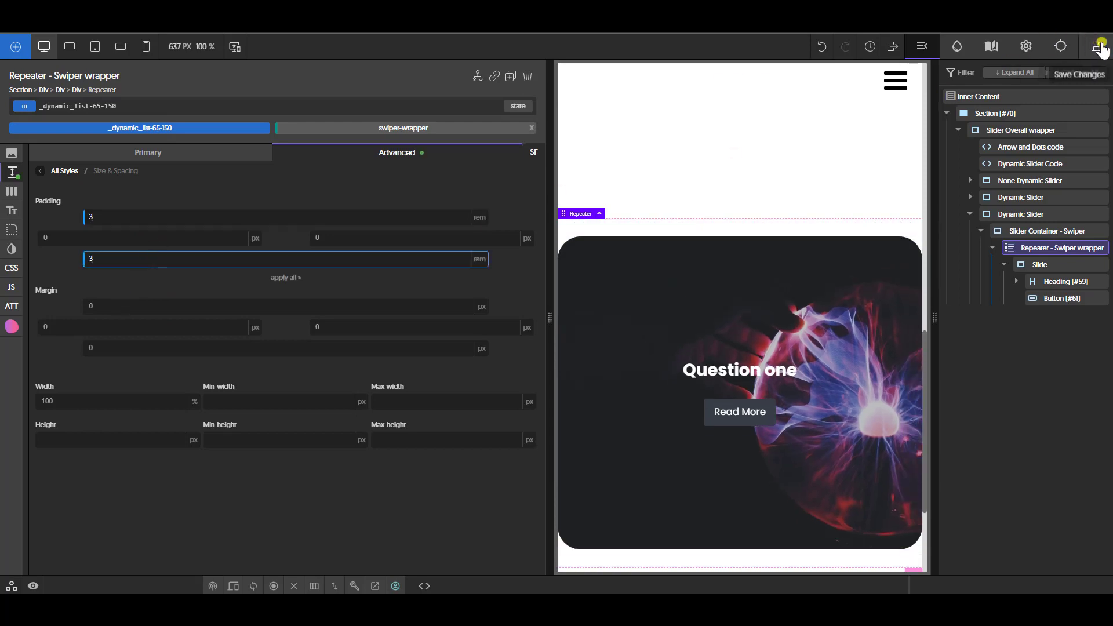
click(1100, 47)
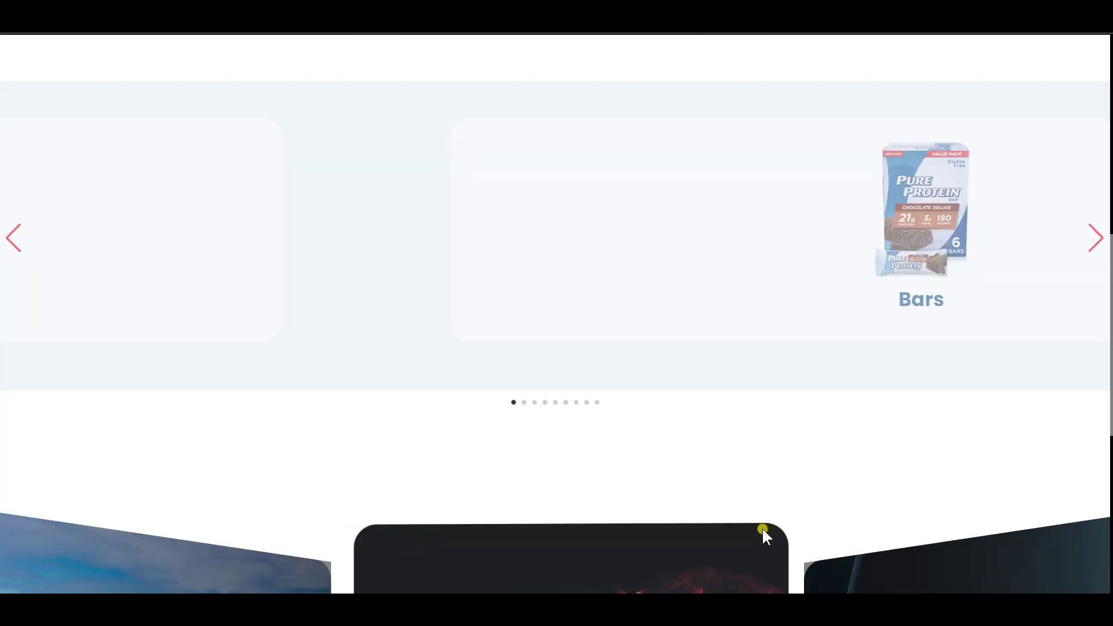
scroll(697, 422, down, 5)
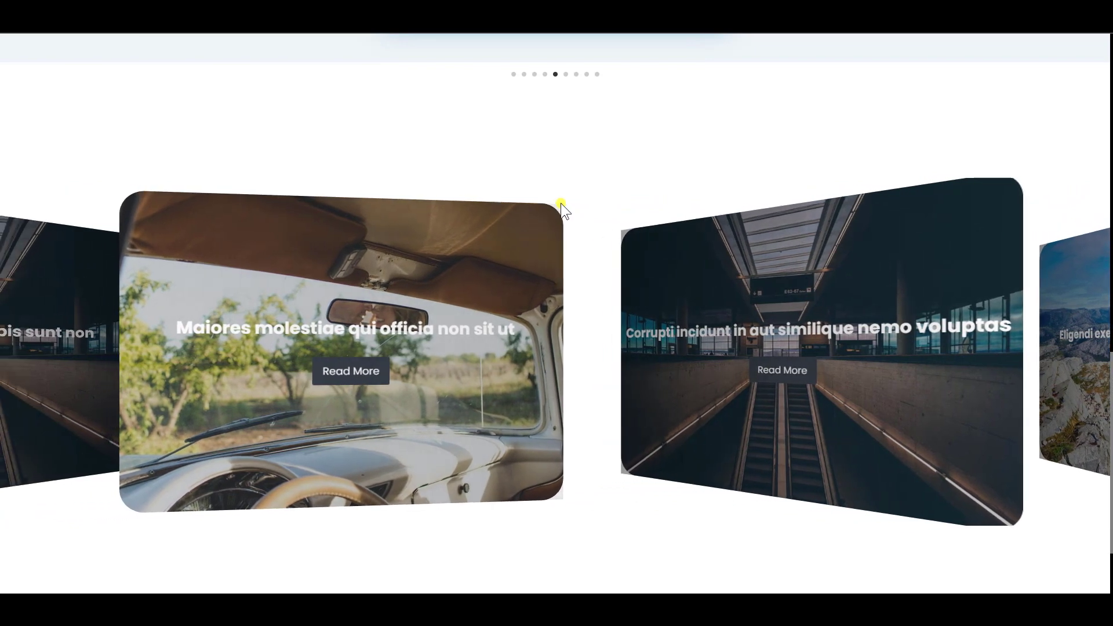
drag(227, 217, 531, 217)
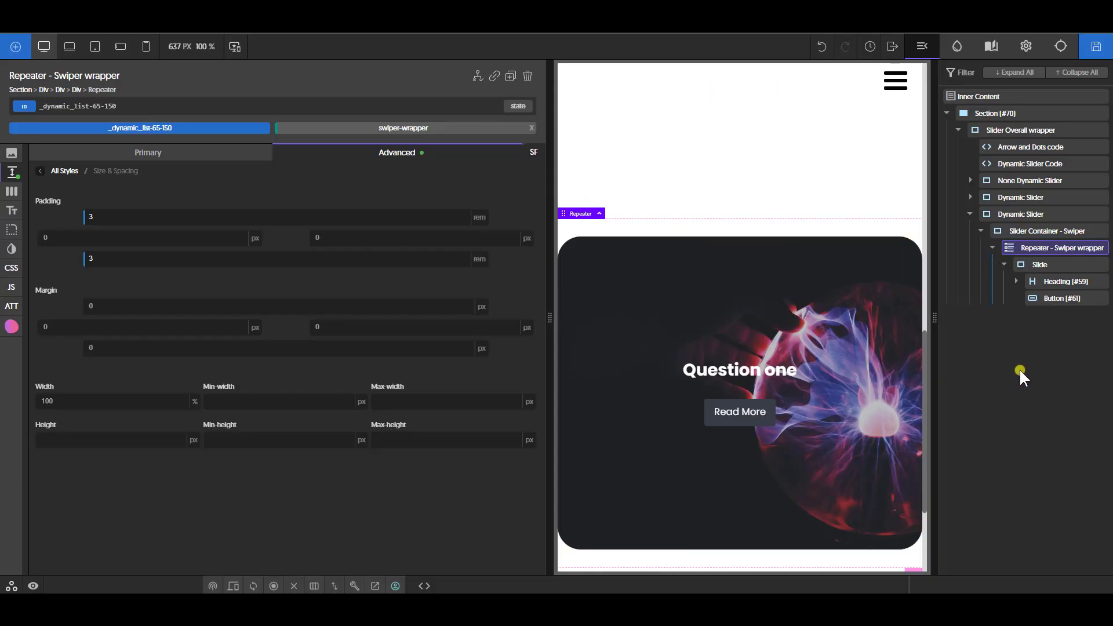
- Review the swiper2 block in the JavaScript of Dynamic Slider Code, examining its on events, navigation, effect, speed, autoplay and breakpoint settings
click(983, 231)
click(1021, 231)
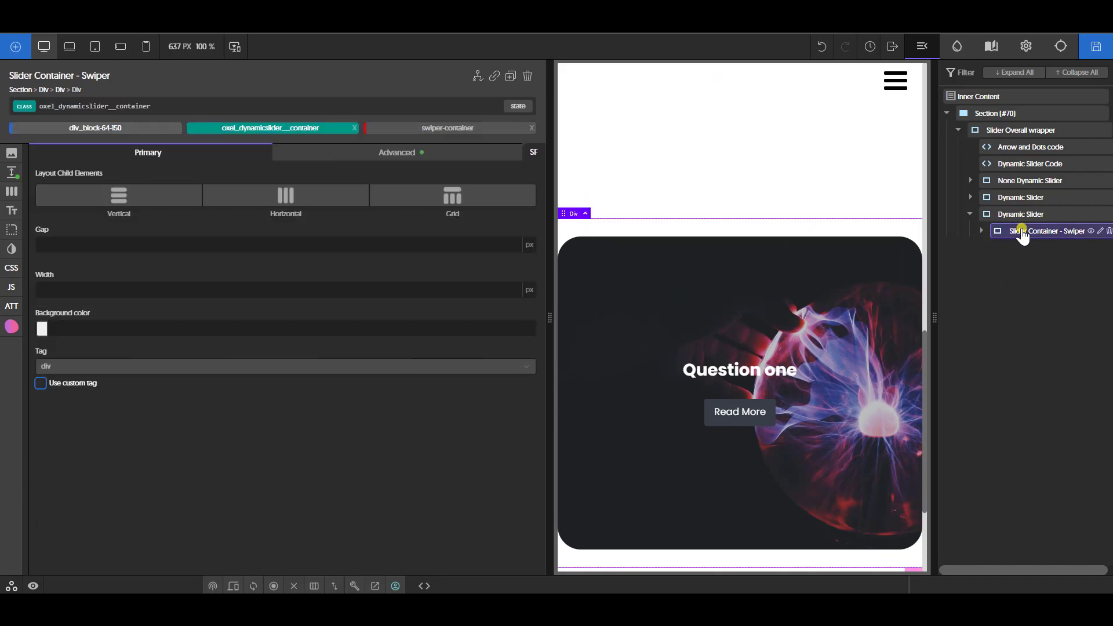
click(1020, 215)
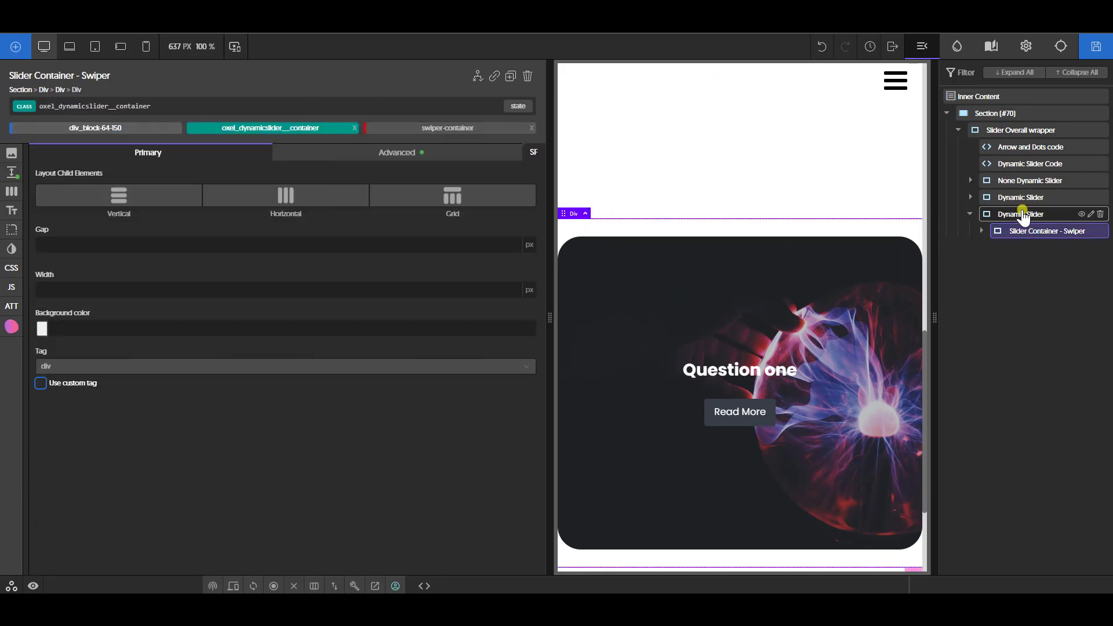
click(1021, 164)
click(366, 356)
scroll(352, 417, down, 15)
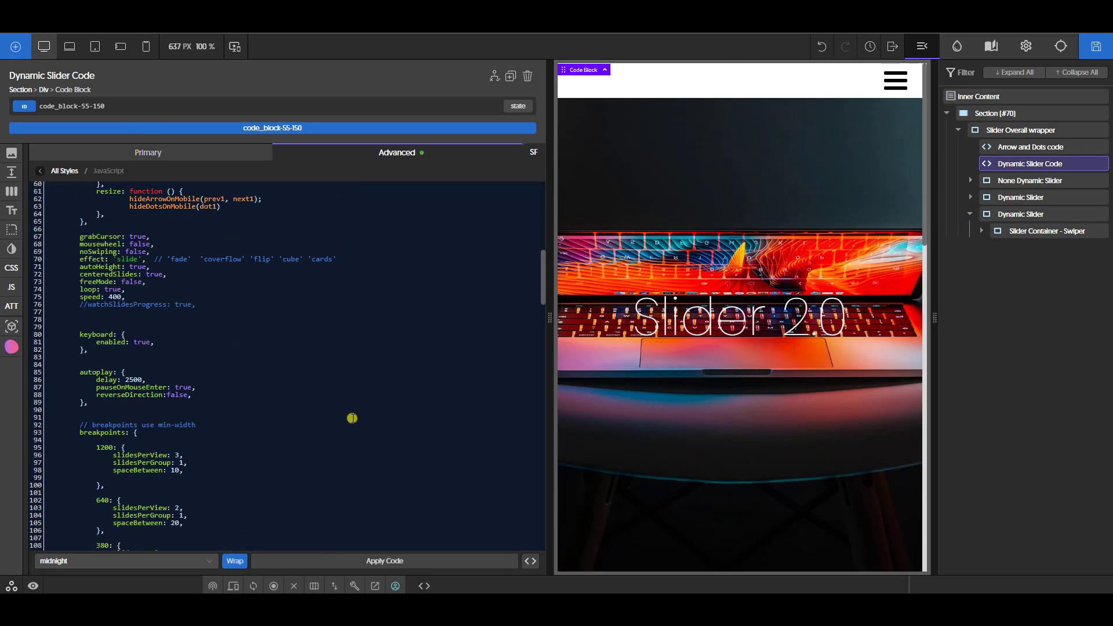
scroll(352, 417, down, 4)
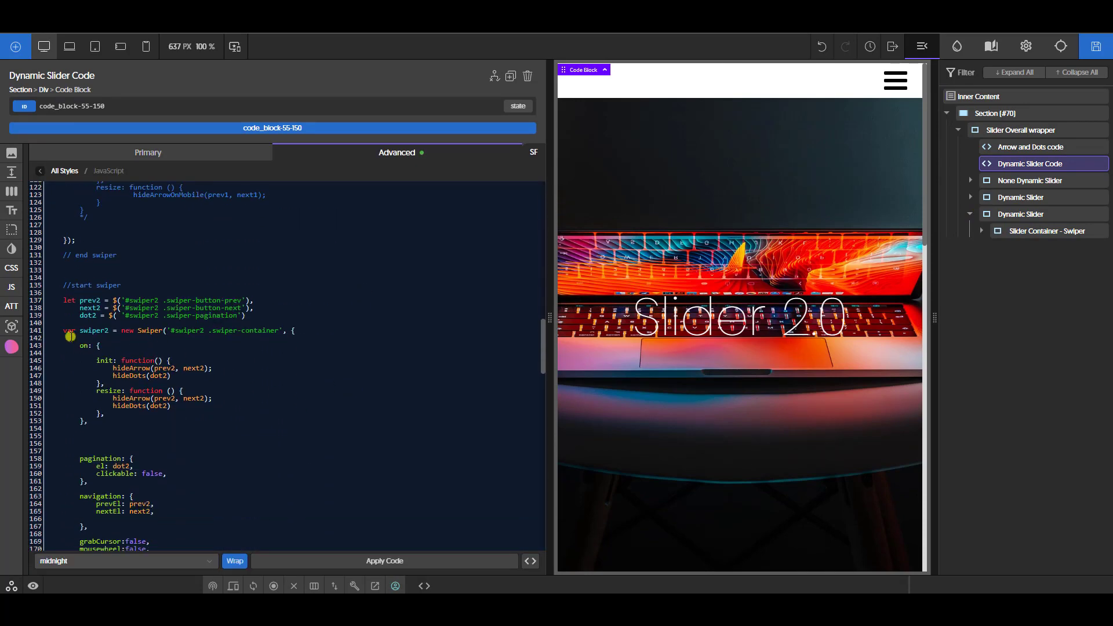
scroll(232, 387, down, 2)
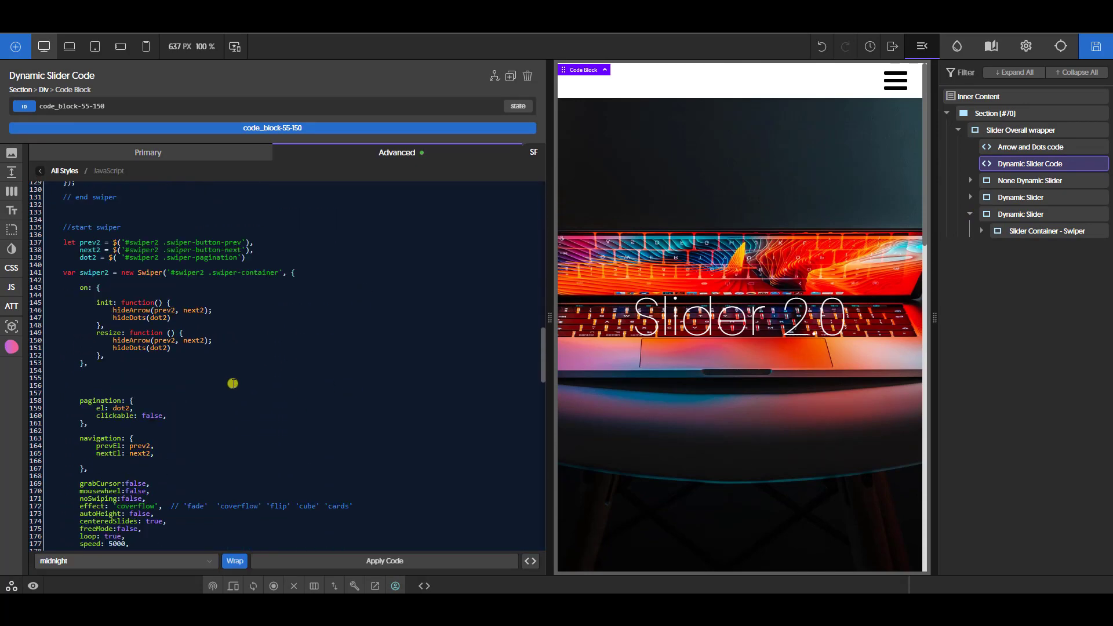
scroll(186, 415, down, 2)
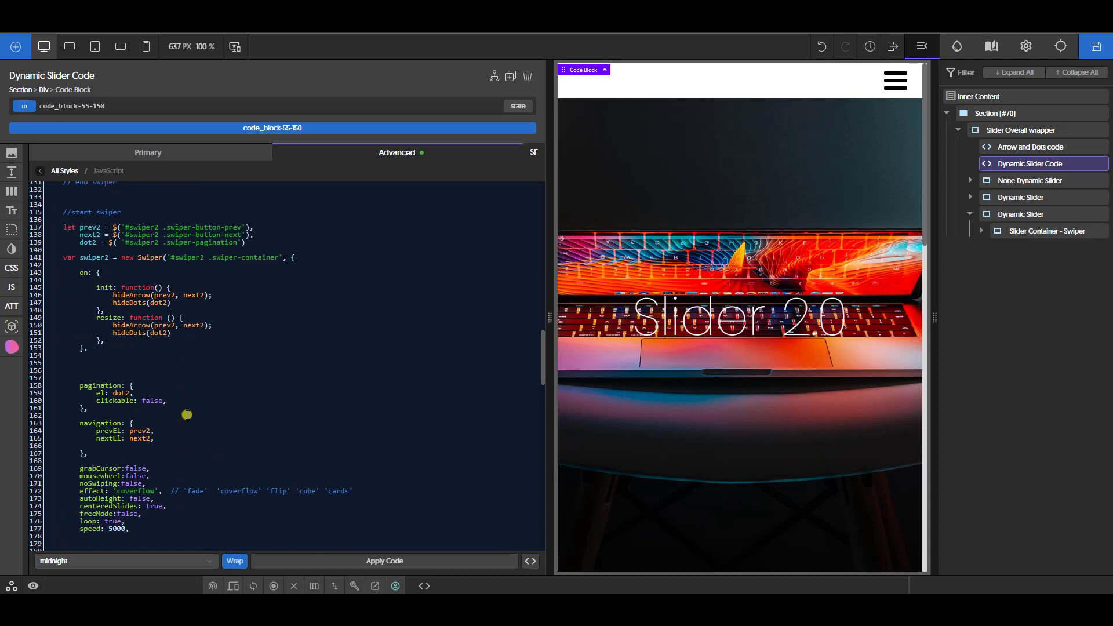
scroll(111, 464, down, 2)
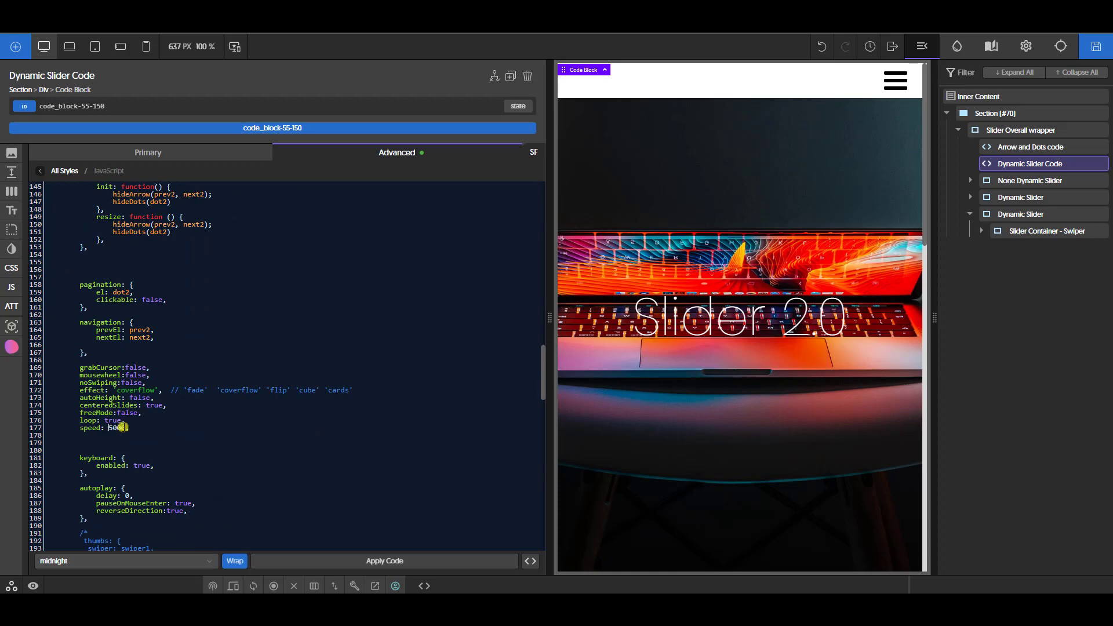
scroll(122, 428, down, 4)
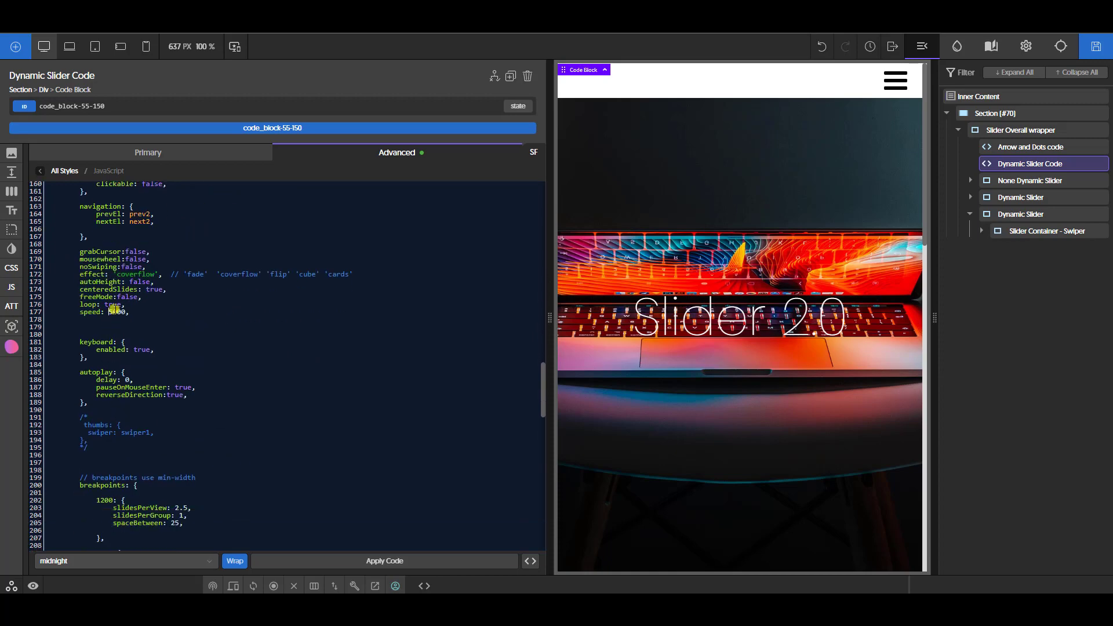
- Examine the infinite scroll rule for #swiper2 .swiper-wrapper in the CSS of Dynamic Slider Code
click(187, 163)
click(182, 302)
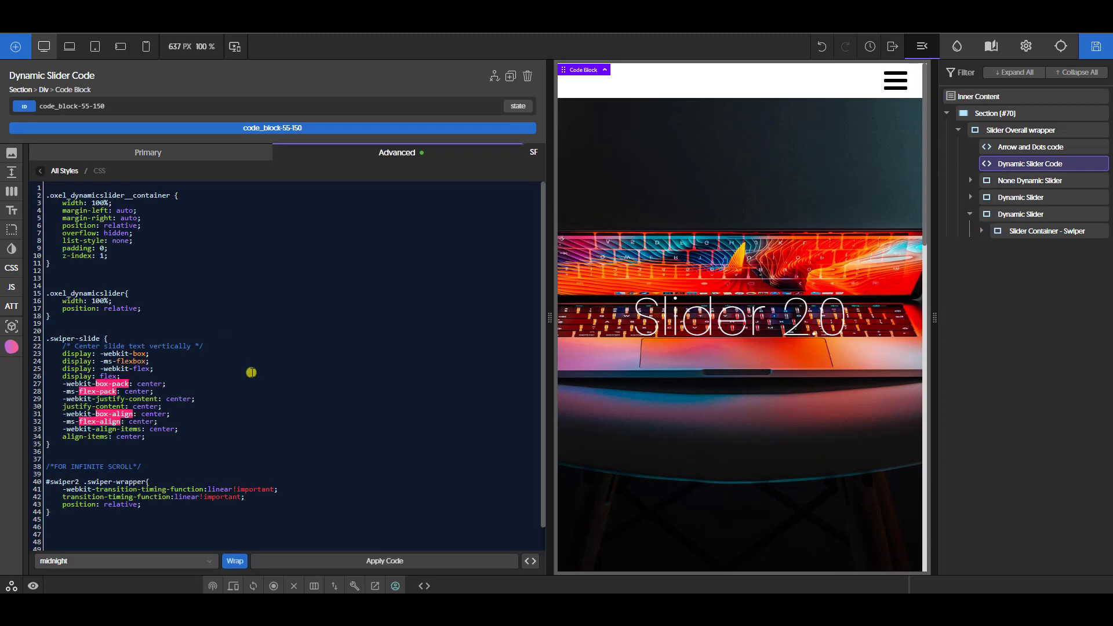
scroll(249, 371, down, 1)
mouse_move(152, 440)
mouse_down()
mouse_move(13, 439)
mouse_move(167, 442)
mouse_up()
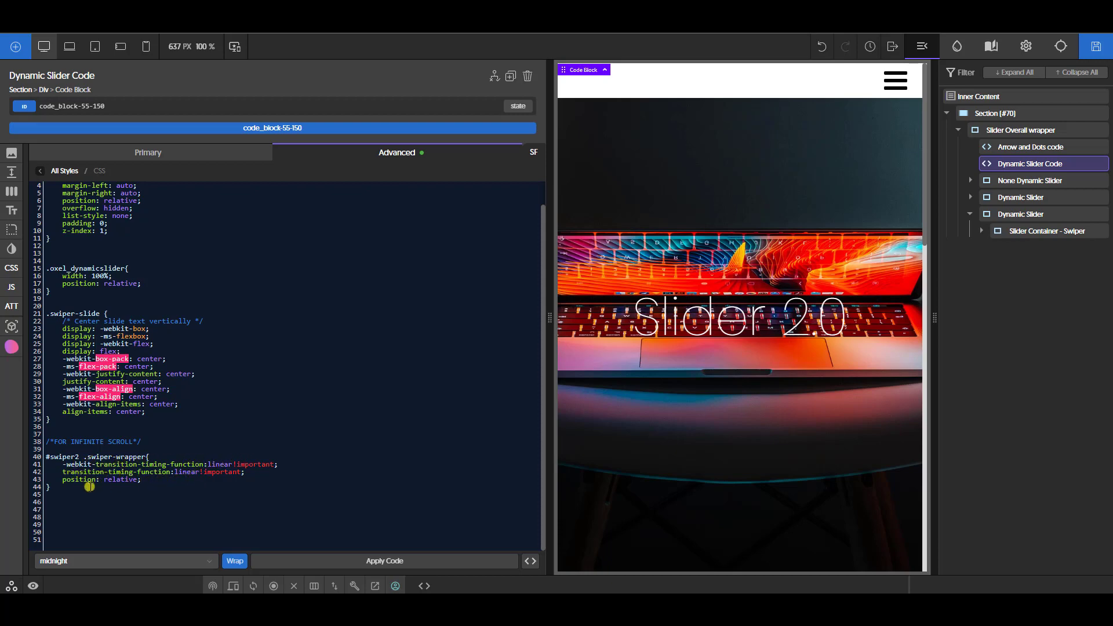
drag(47, 492, 35, 436)
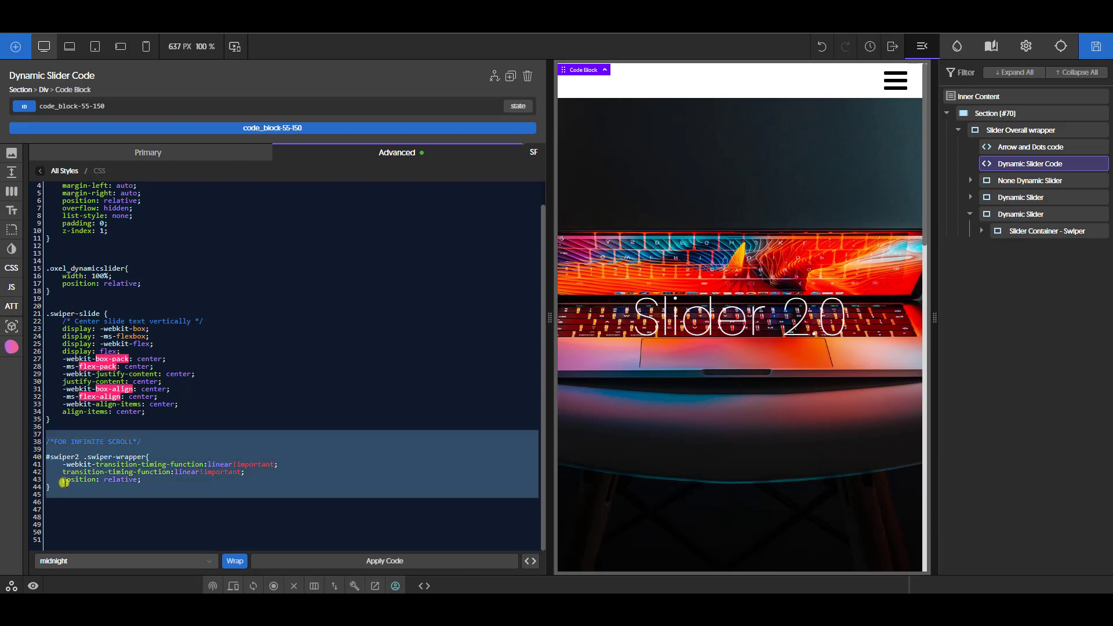
click(86, 505)
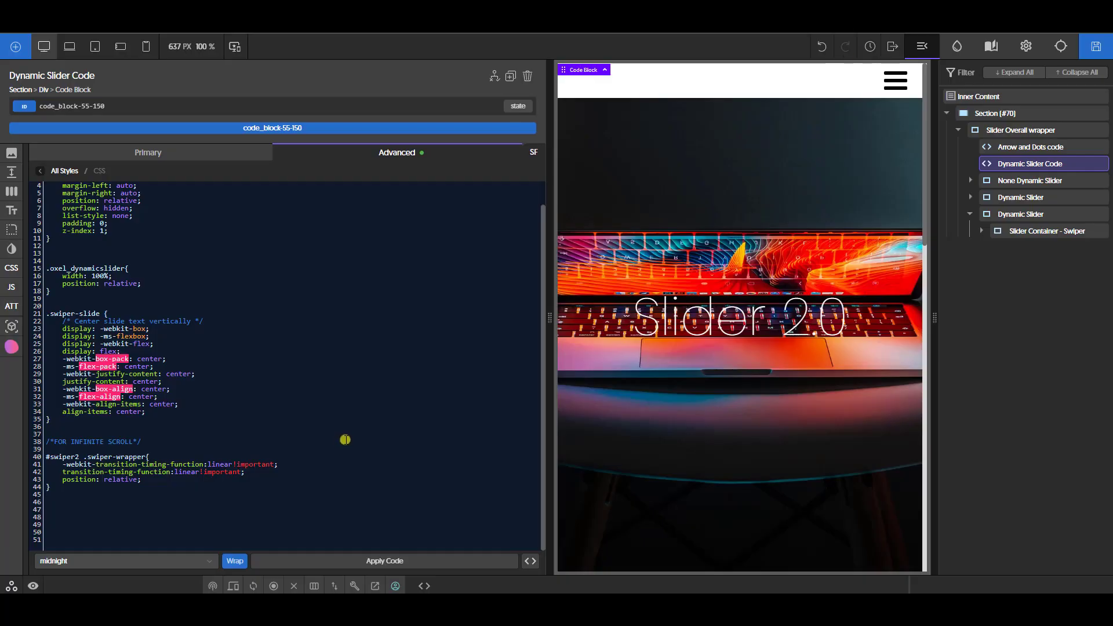
- Try a different speed for swiper2 in the JavaScript of Dynamic Slider Code, save the page, and reload the live page
click(207, 158)
click(164, 338)
scroll(249, 400, down, 10)
scroll(269, 401, down, 10)
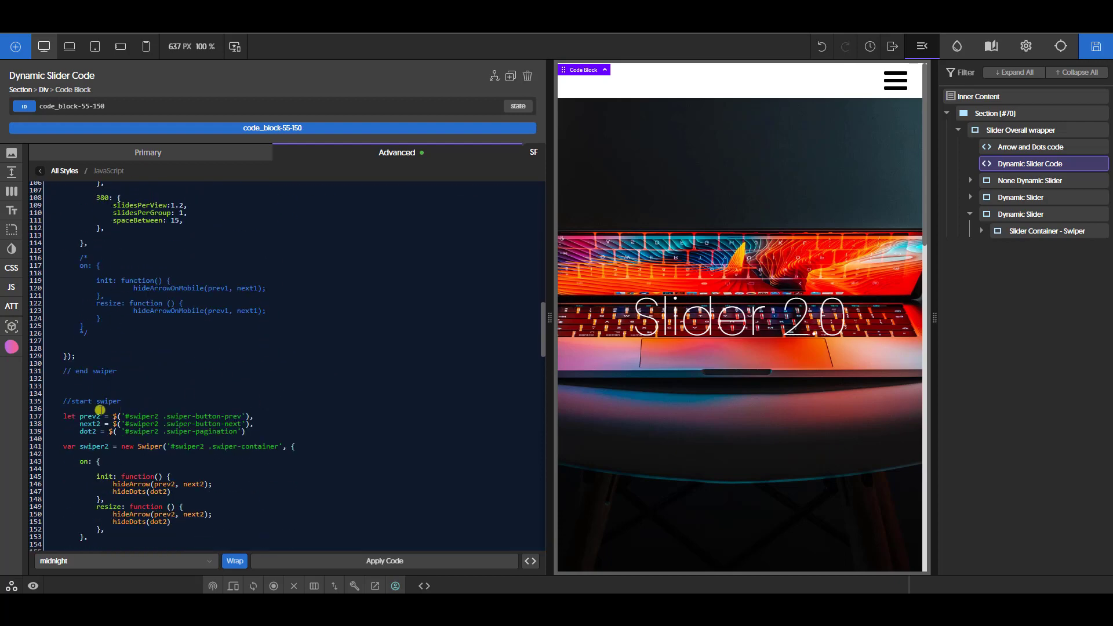
scroll(188, 359, down, 5)
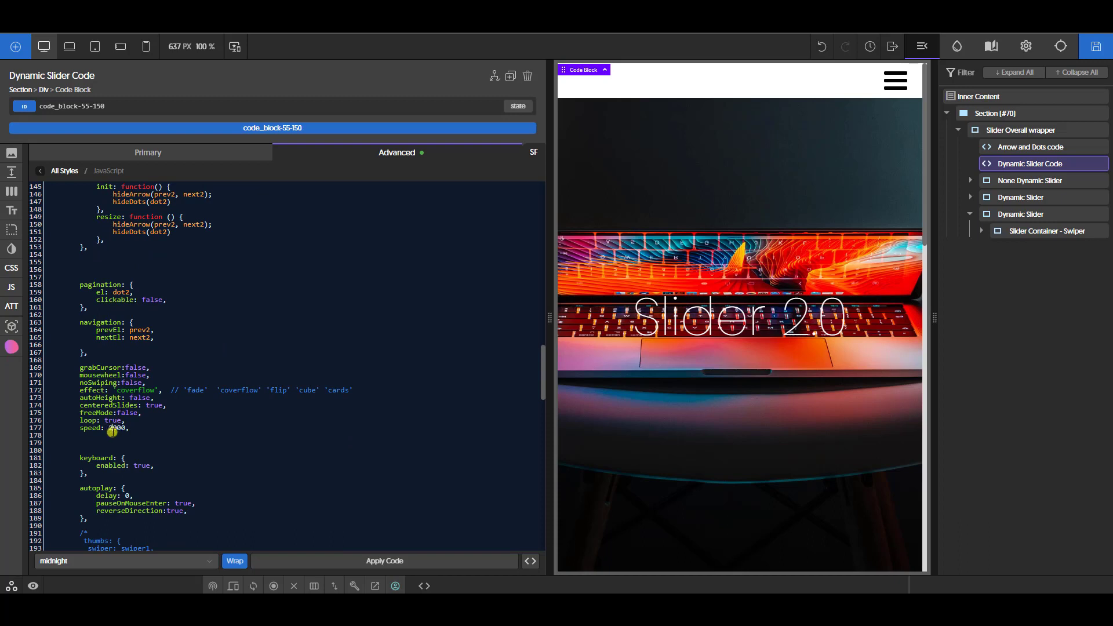
click(1095, 46)
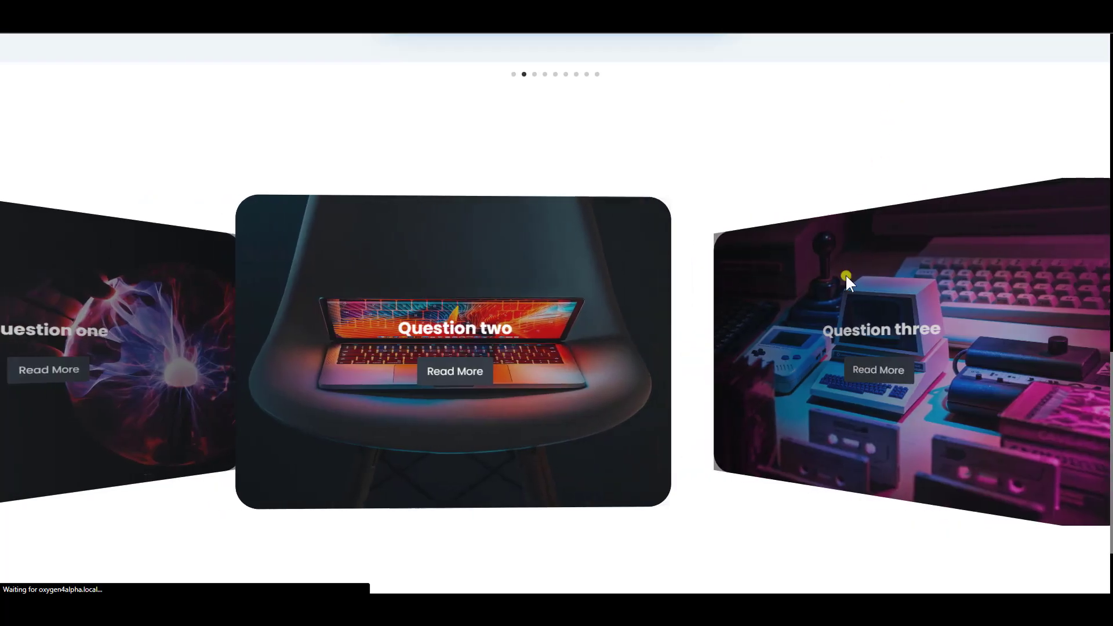
key(F5)
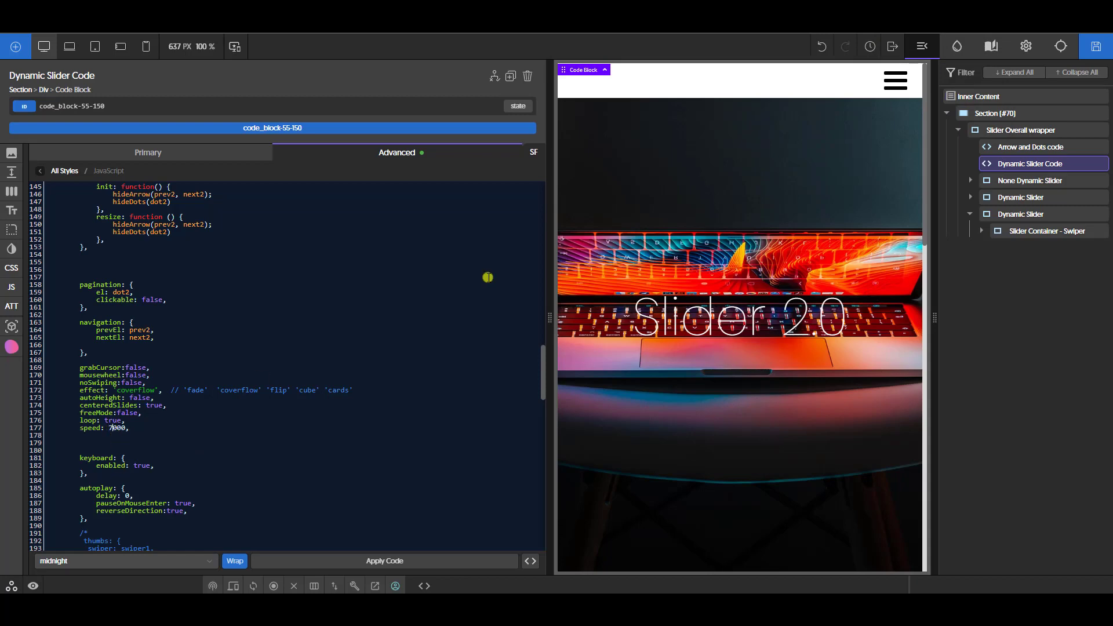
- Set swiper2's speed to 7000, save the page, and check the scrolling coverflow slider on the reloaded live page
click(1095, 46)
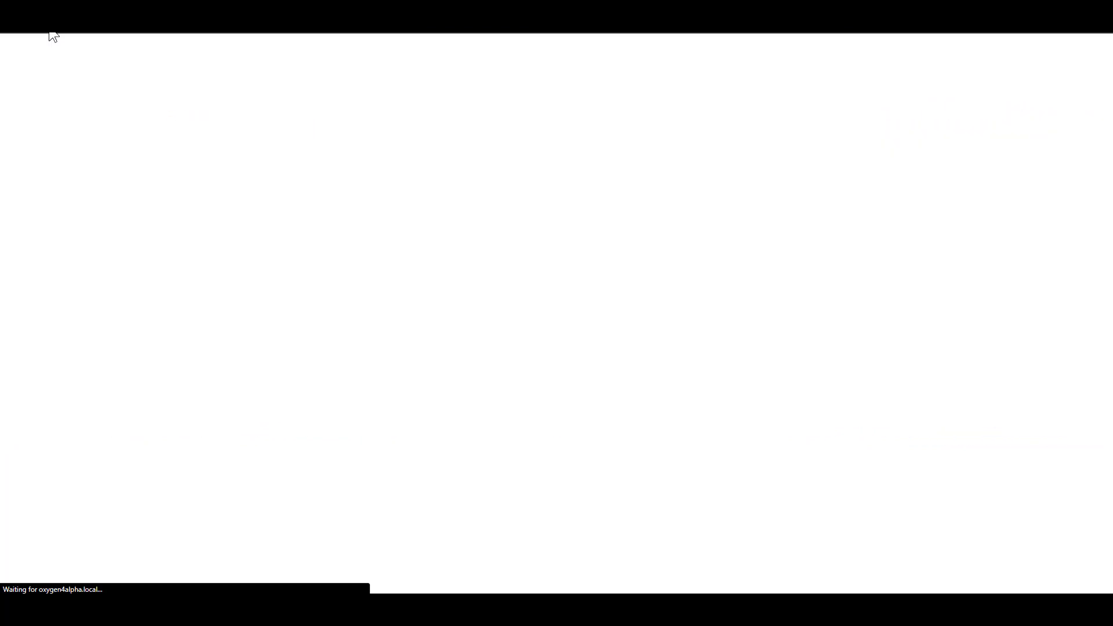
scroll(465, 242, down, 3)
scroll(465, 241, down, 3)
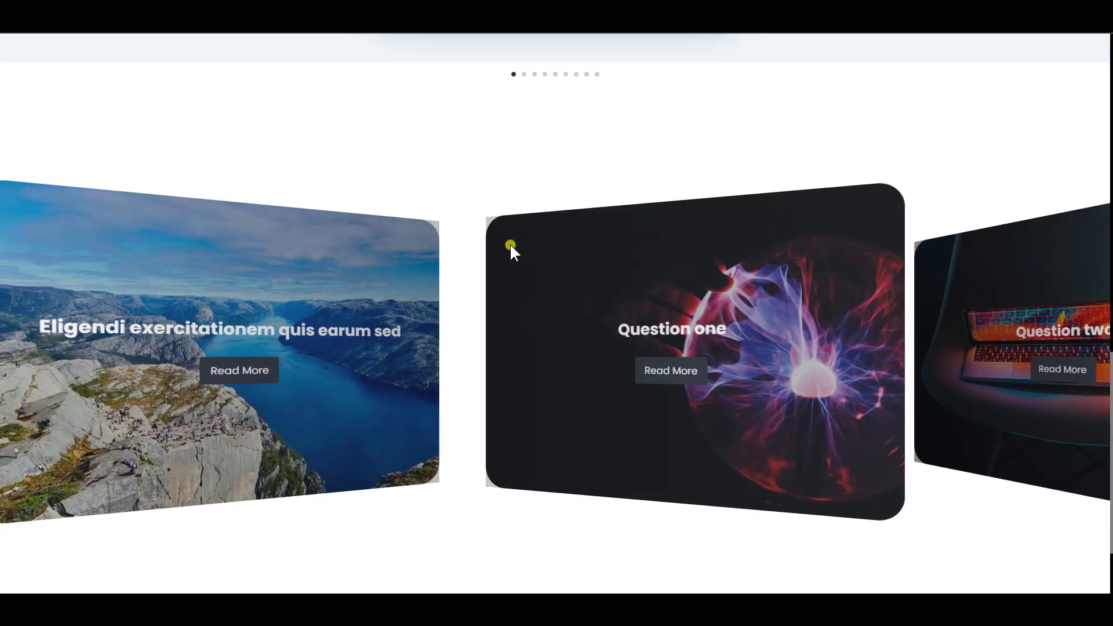
- Test the navigation arrows of the Normal Slider and the product slider on the live page
scroll(897, 261, up, 12)
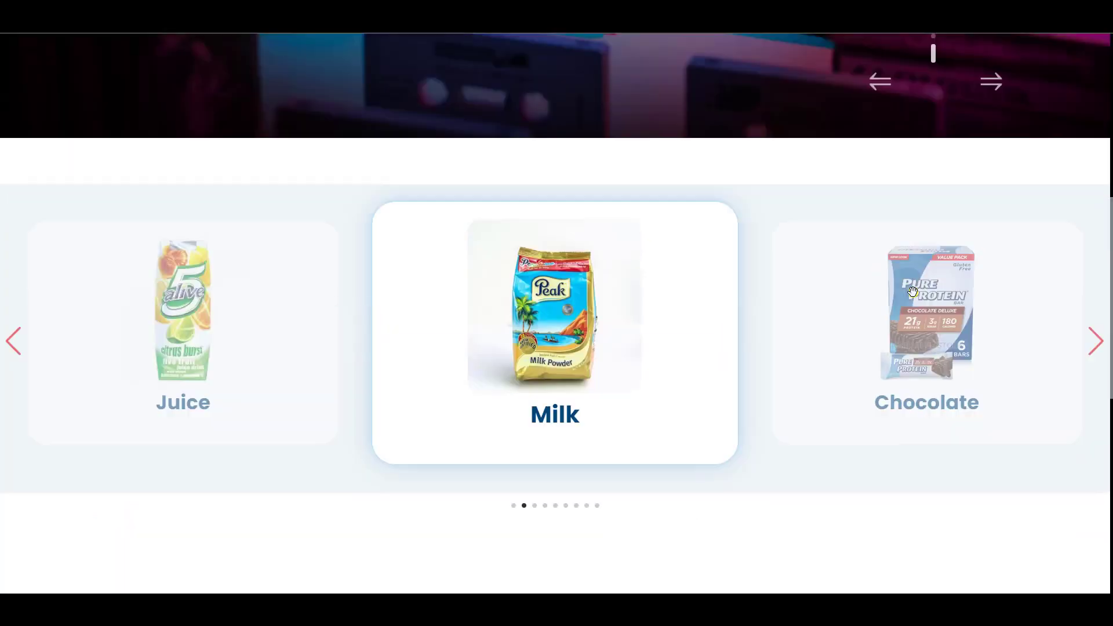
click(991, 347)
click(889, 348)
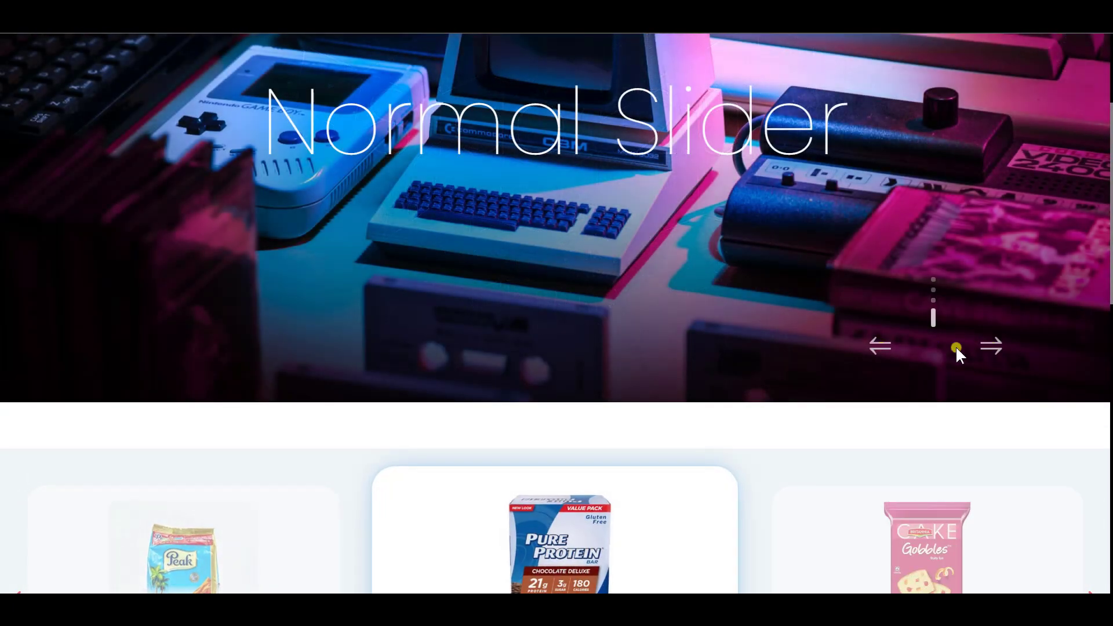
click(1000, 348)
scroll(998, 275, down, 4)
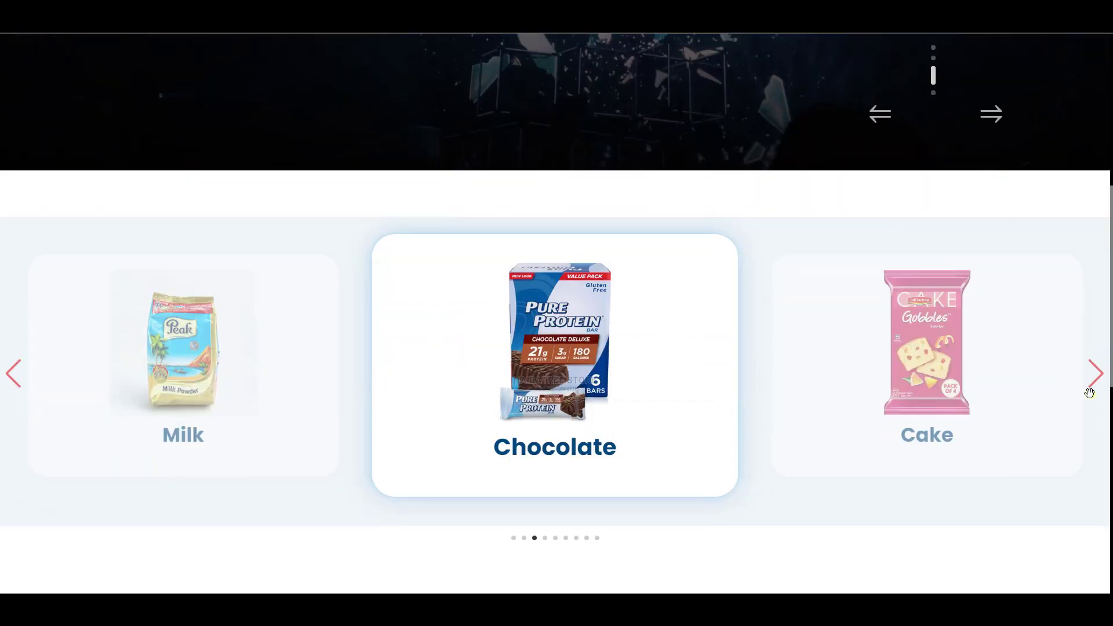
click(1093, 378)
click(994, 119)
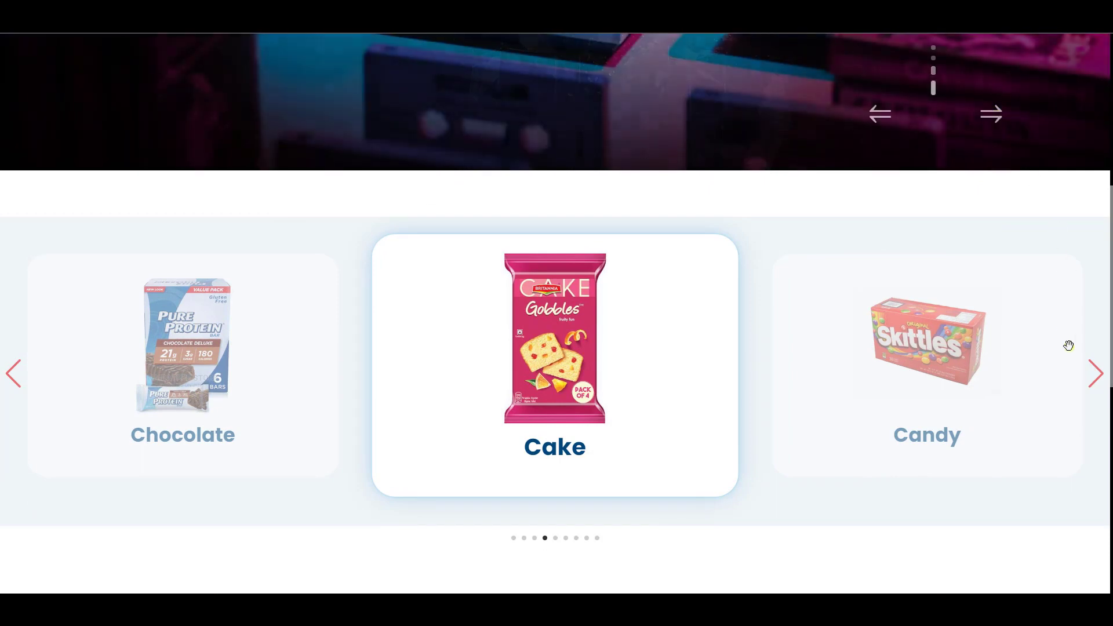
- Advance the live product slider and examine the swiper1, swiper2 and swiper3 arrow sections in the CSS of Arrow and Dots code
click(1093, 378)
click(1093, 377)
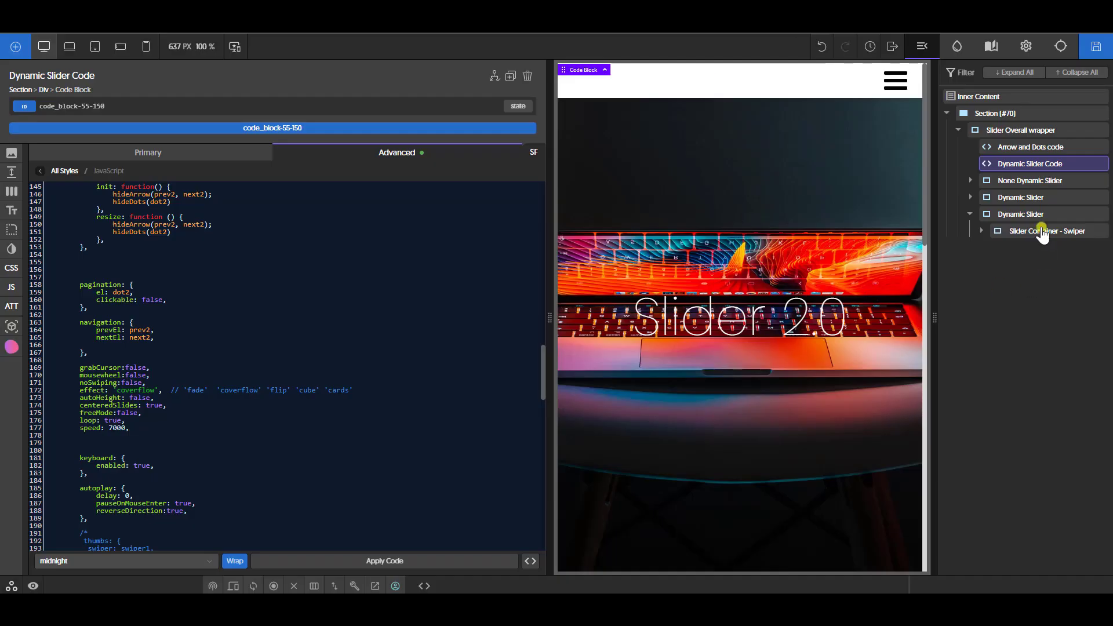
click(1020, 148)
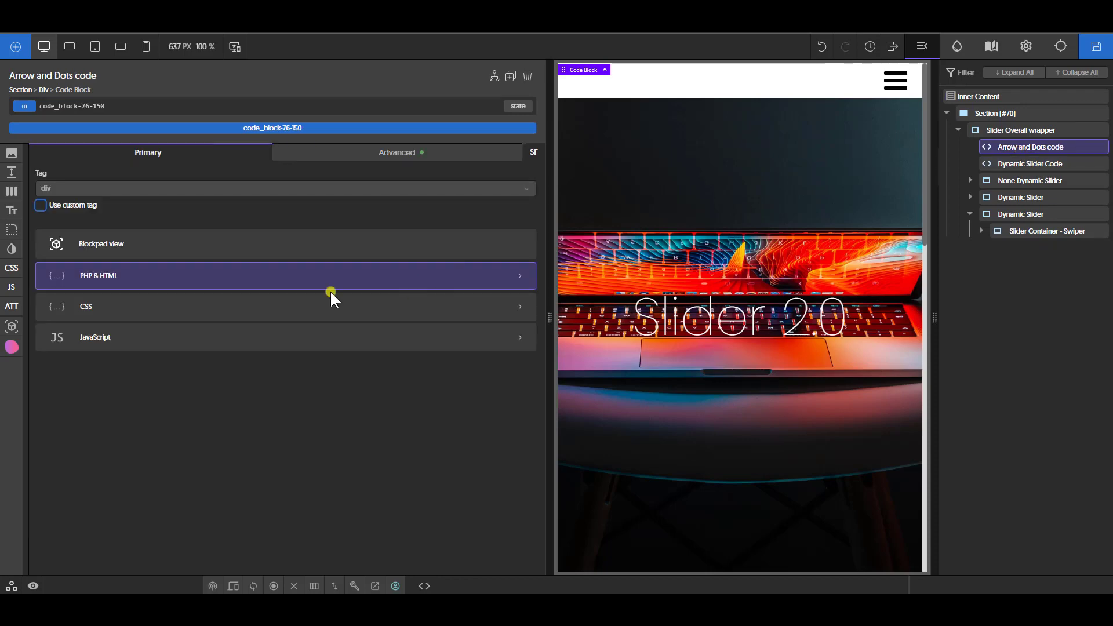
click(153, 316)
scroll(272, 463, down, 3)
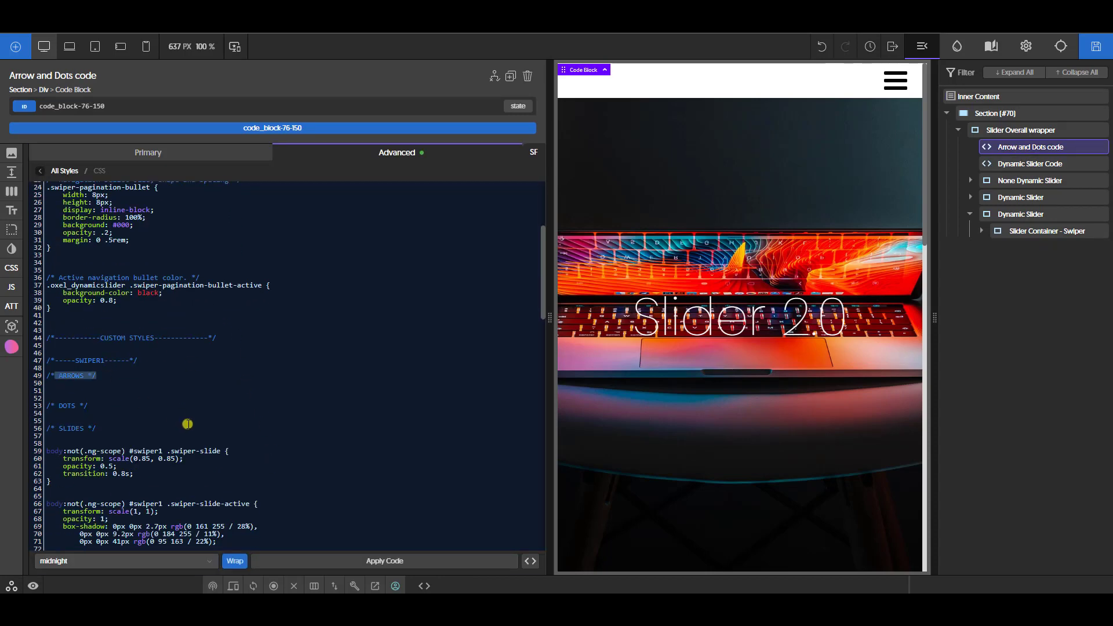
scroll(187, 424, down, 4)
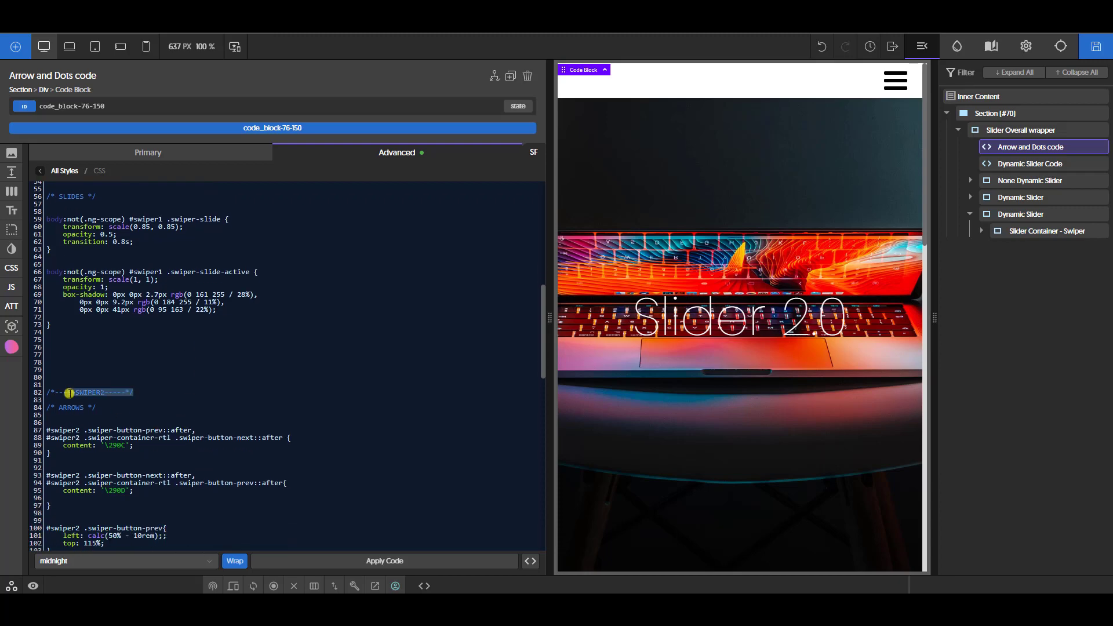
scroll(124, 418, down, 2)
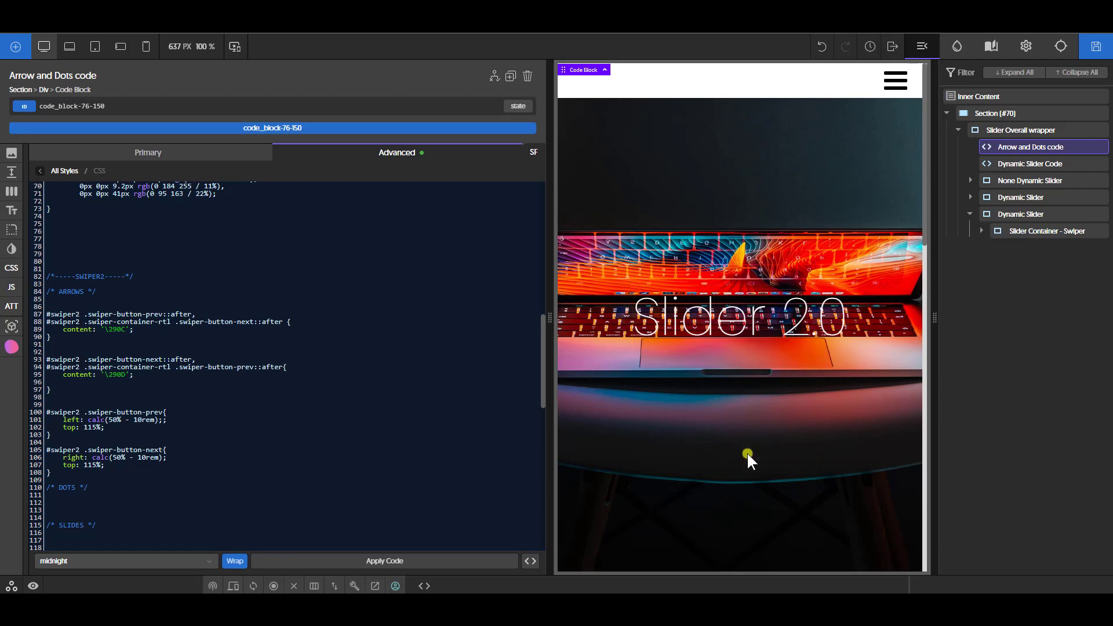
scroll(191, 366, down, 3)
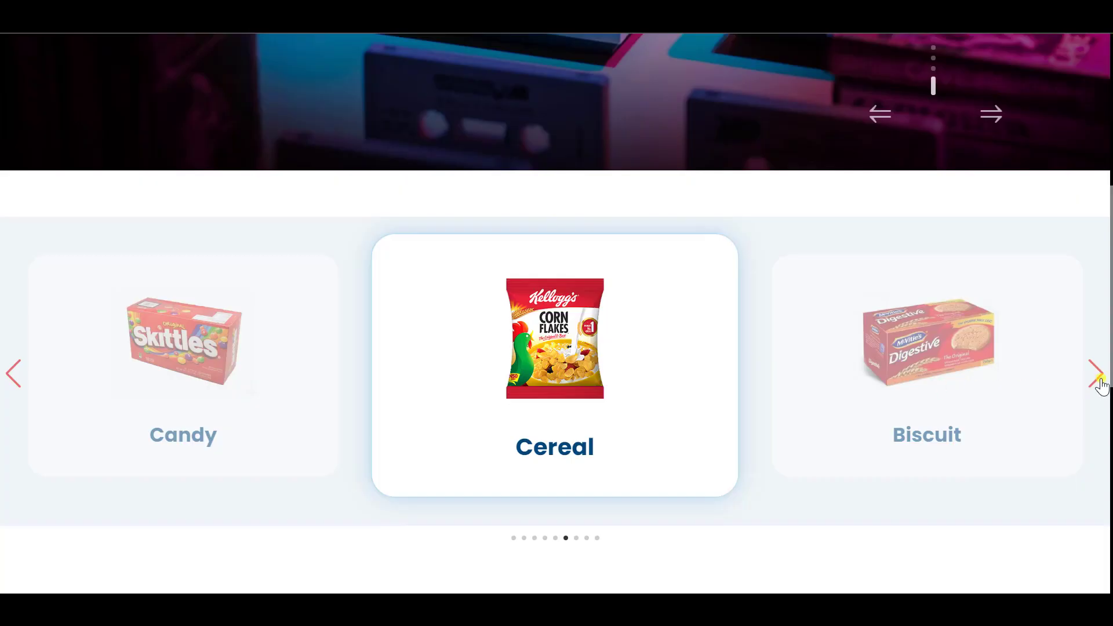
click(1097, 376)
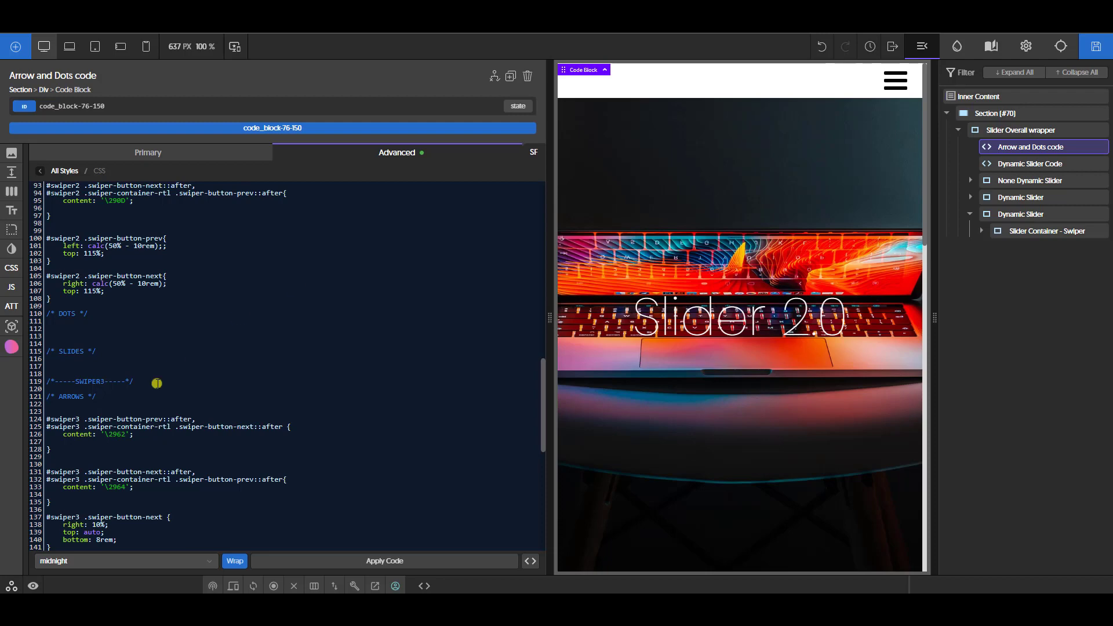
scroll(161, 406, up, 4)
scroll(163, 412, down, 2)
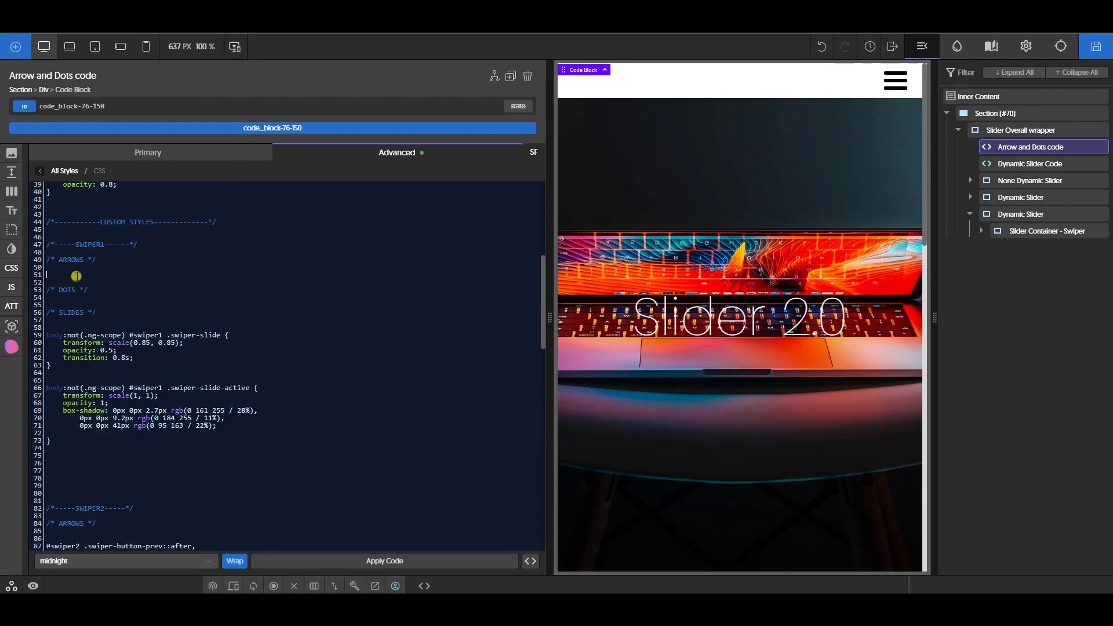
scroll(122, 280, down, 10)
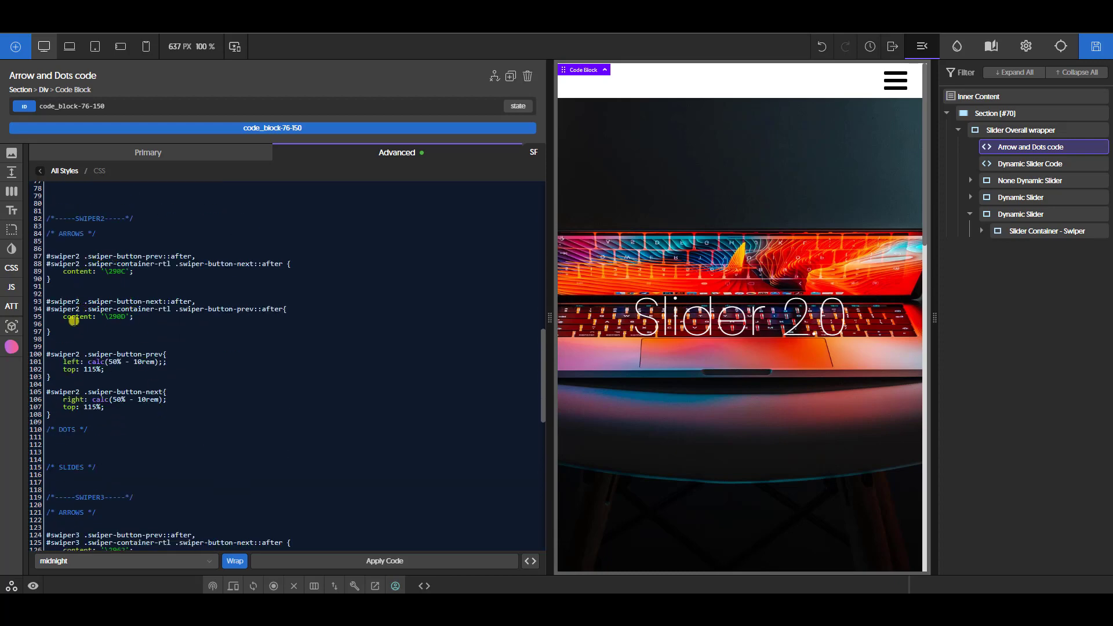
- Add the comment /*arrow position*/ above the #swiper2 .swiper-button-prev positioning rule in the SWIPER2 section
drag(52, 331, 38, 262)
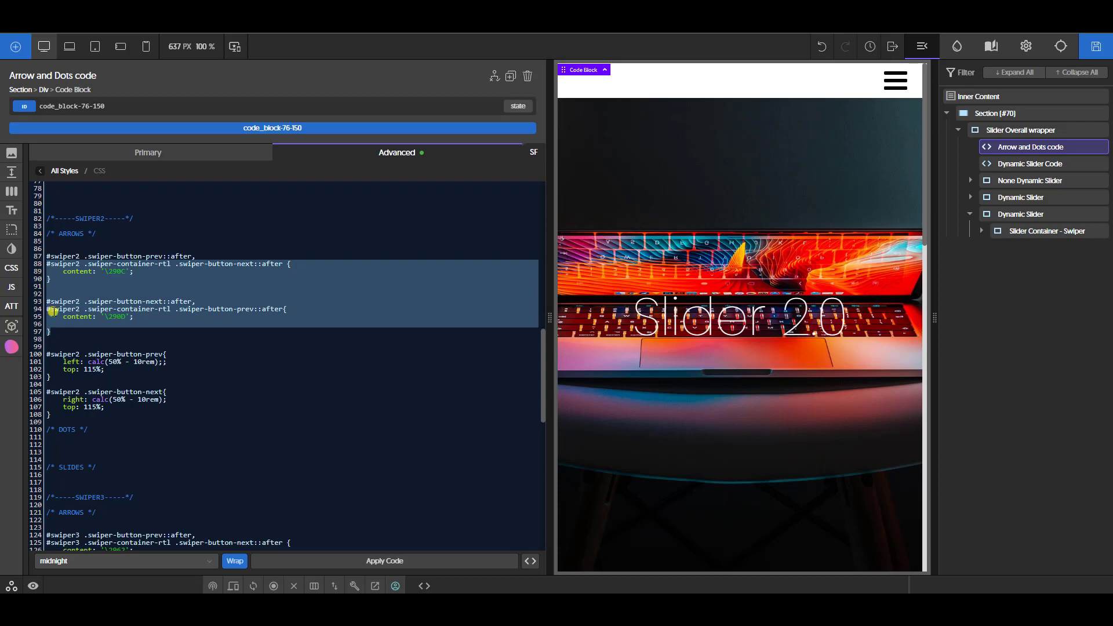
click(62, 343)
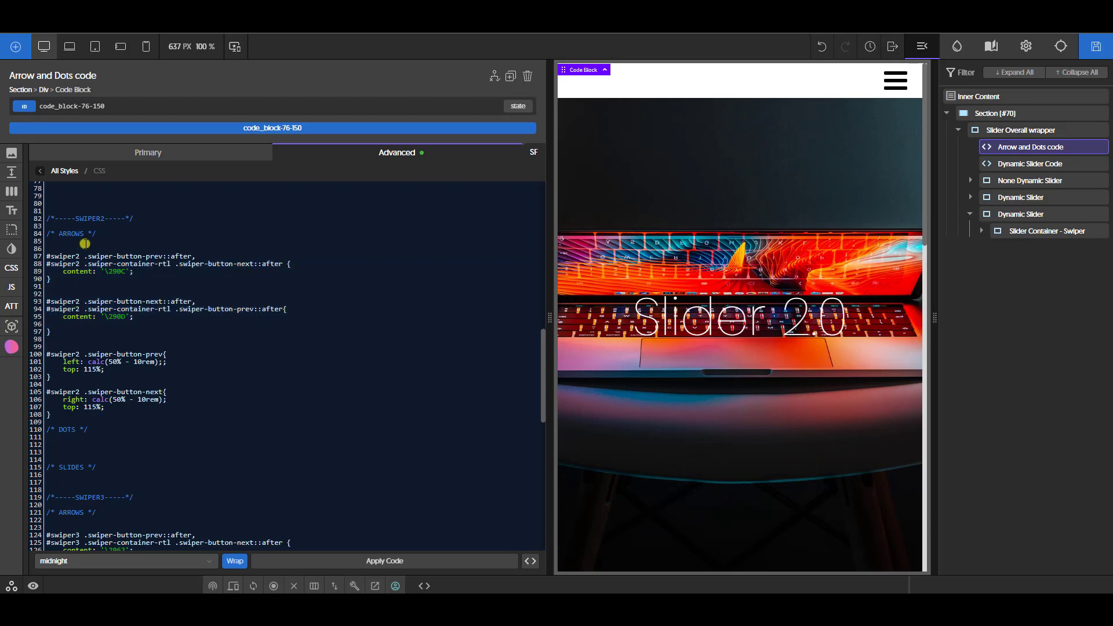
drag(62, 418, 36, 349)
click(59, 340)
key(Return)
text(/*arrow position*/)
- Add the comment /*arrow type*/ under the ARROWS heading of the SWIPER2 section
click(112, 241)
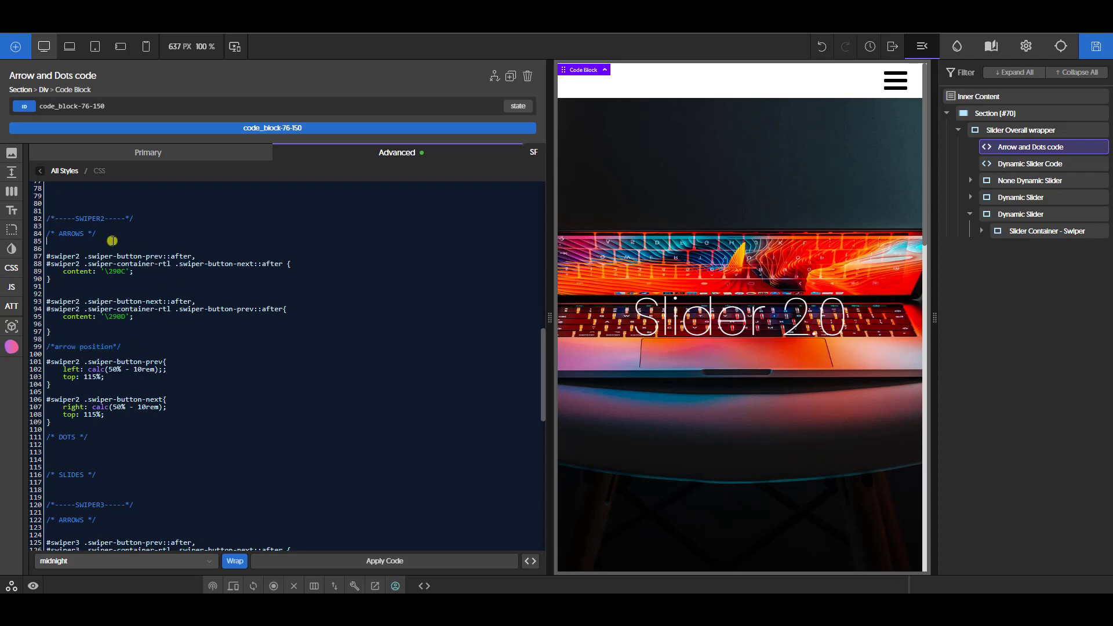
key(Return)
text(/*arrow position*/)
double_click(95, 249)
text(t)
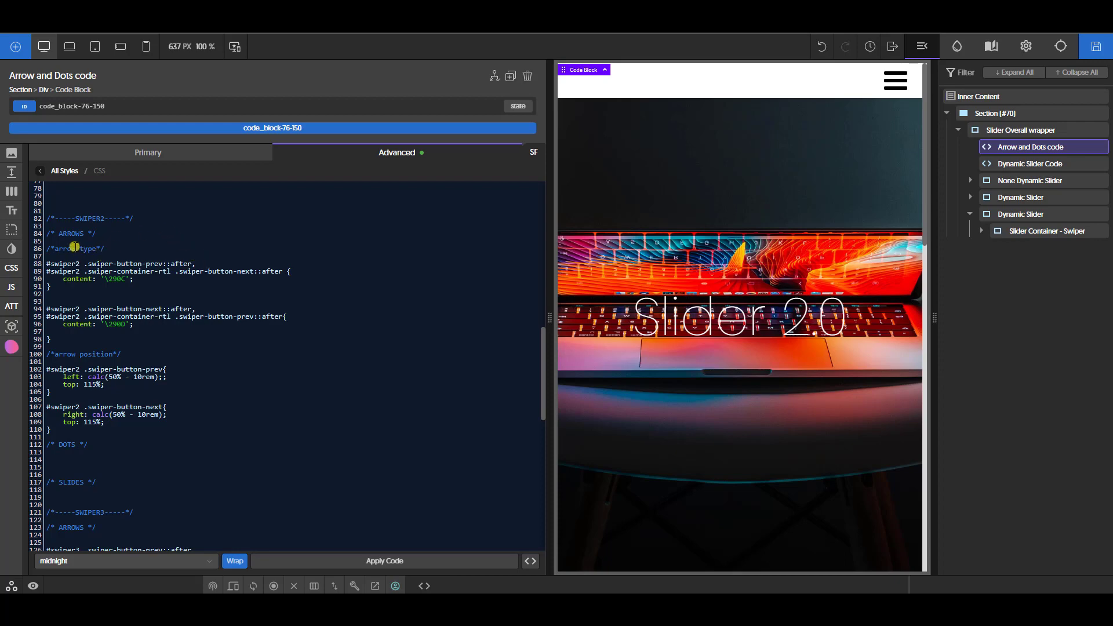
- Copy swiper2's arrow type comment and content rules into the ARROWS part of the SWIPER1 section
drag(48, 248, 57, 341)
key(ctrl+c)
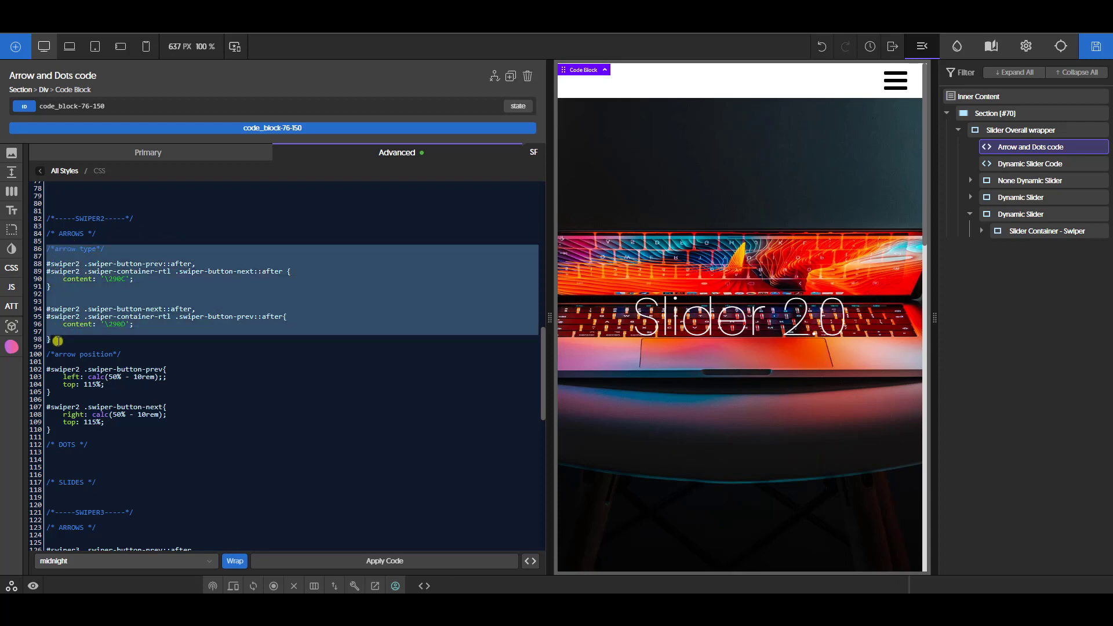
scroll(174, 307, up, 12)
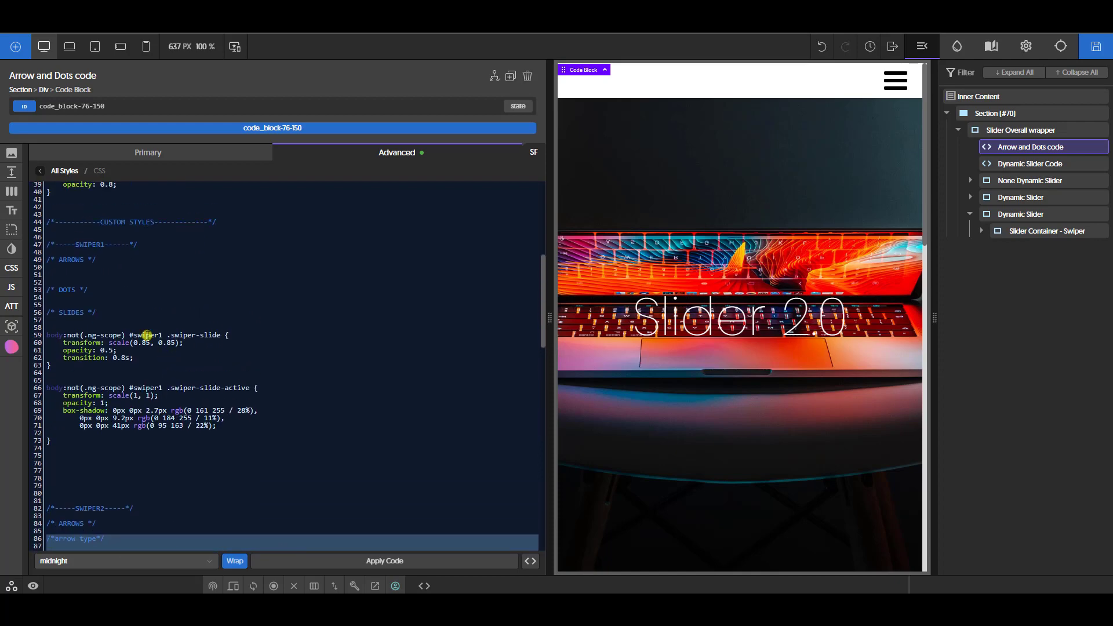
click(110, 256)
key(Return)
key(ctrl+v)
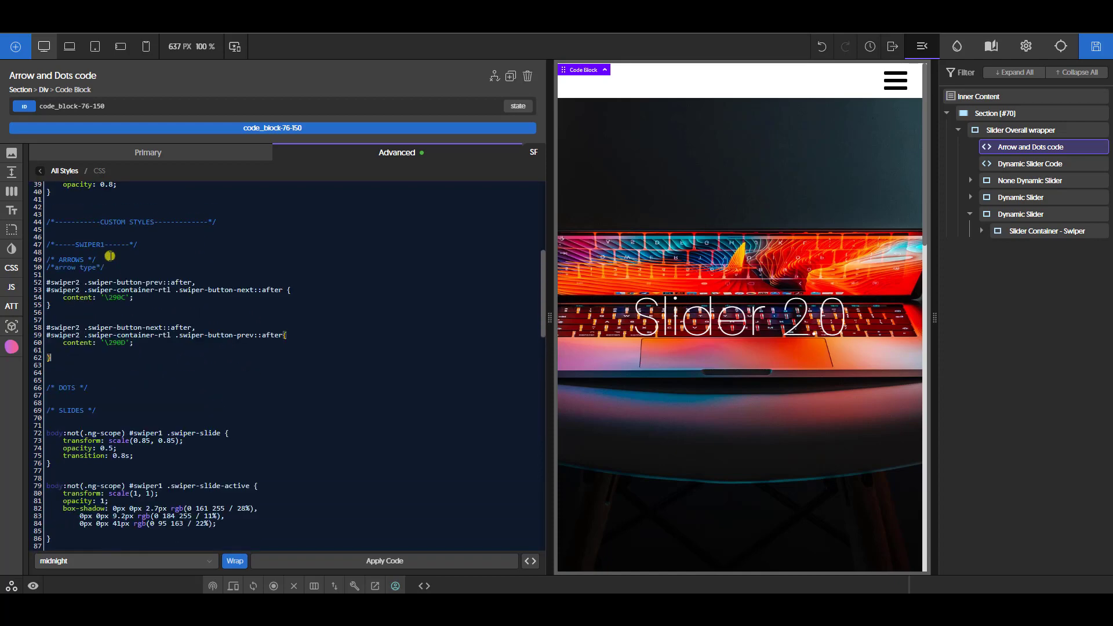
- Change the selectors of the pasted arrow type rules to #swiper1 and save the page
click(1023, 46)
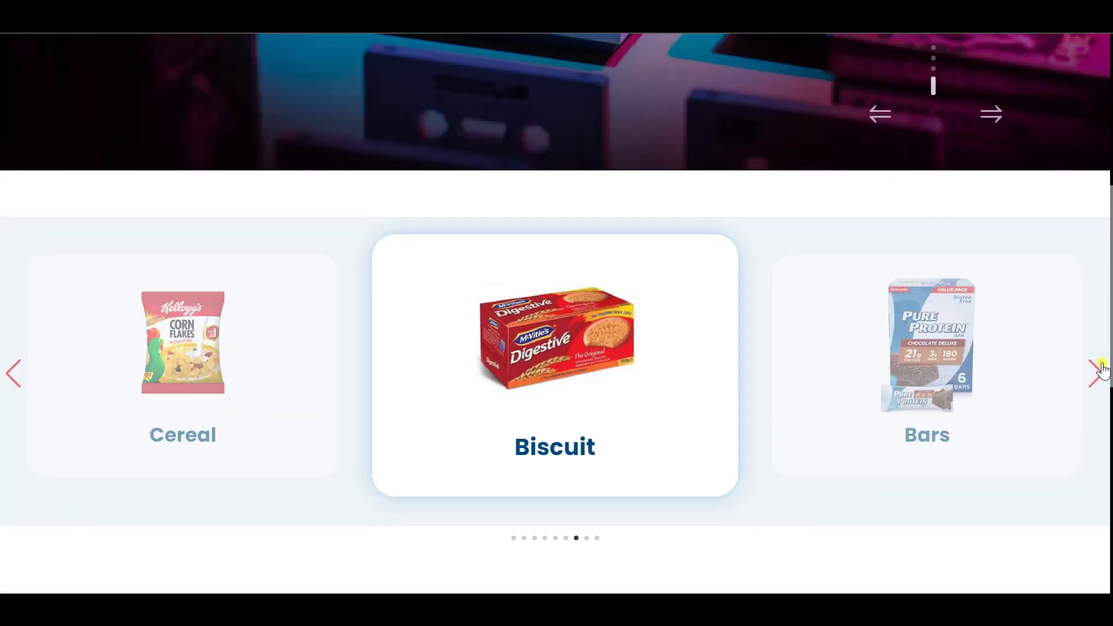
click(1094, 373)
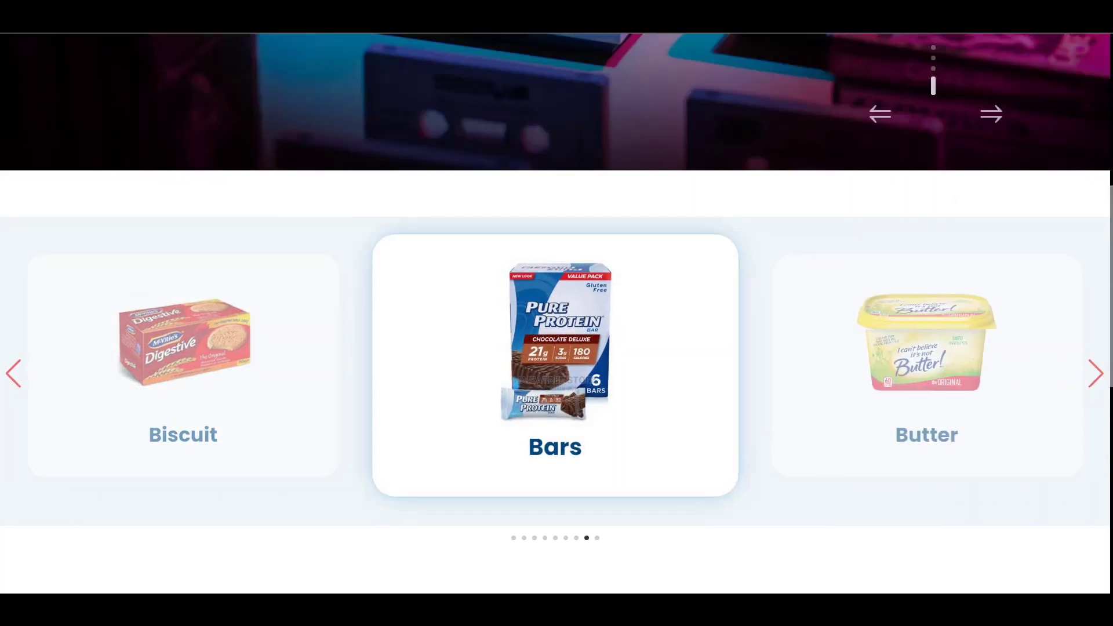
click(928, 297)
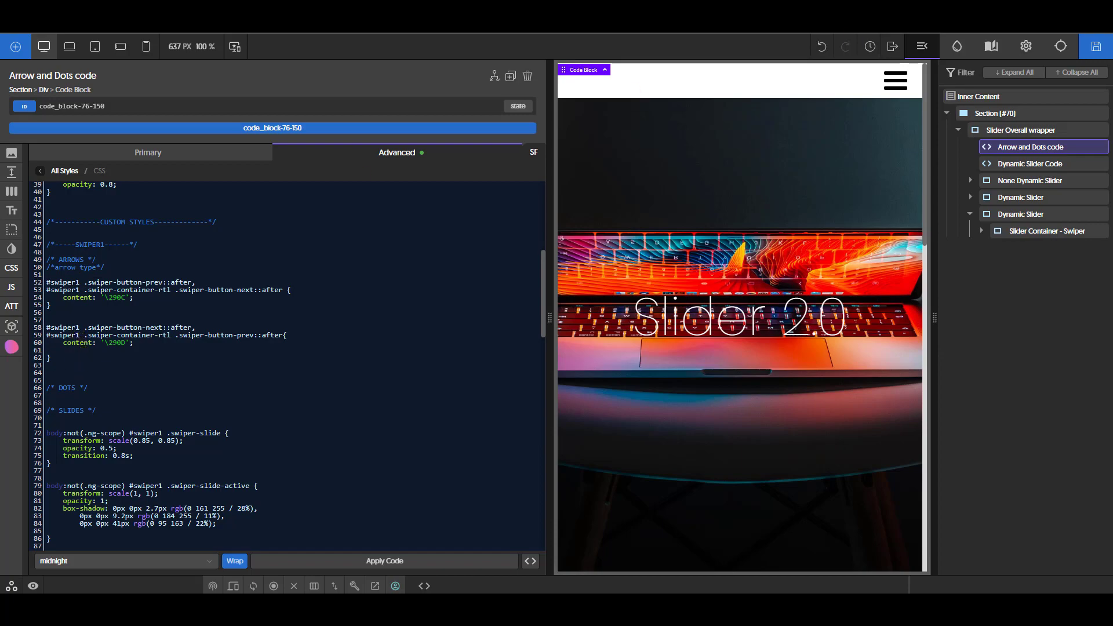
click(1096, 46)
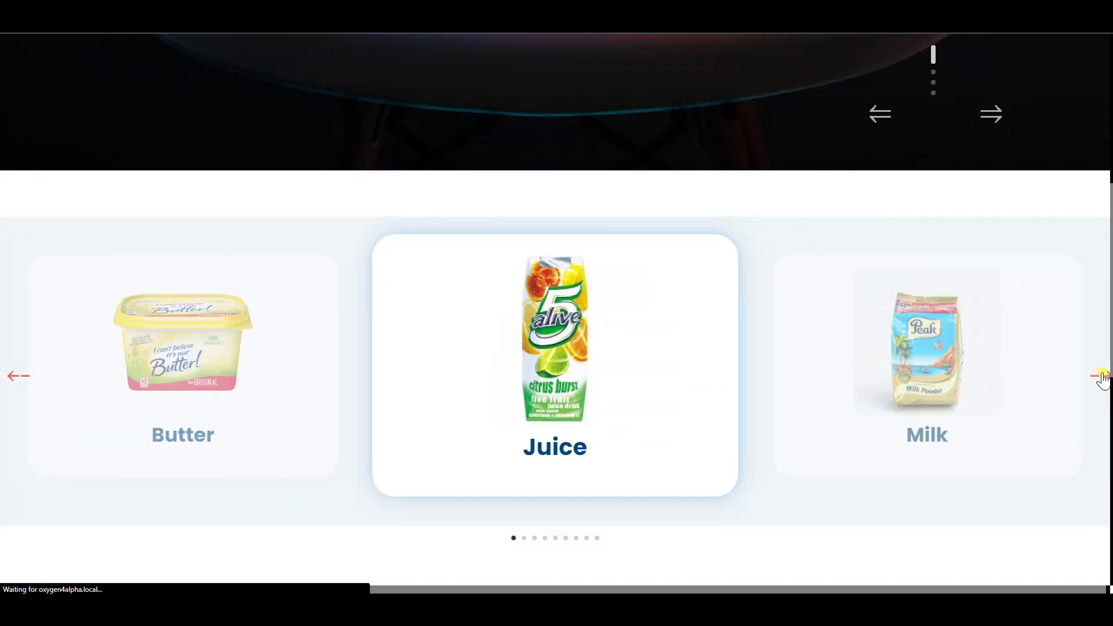
- Test the product slider's next arrow repeatedly on the reloaded live page
click(1103, 374)
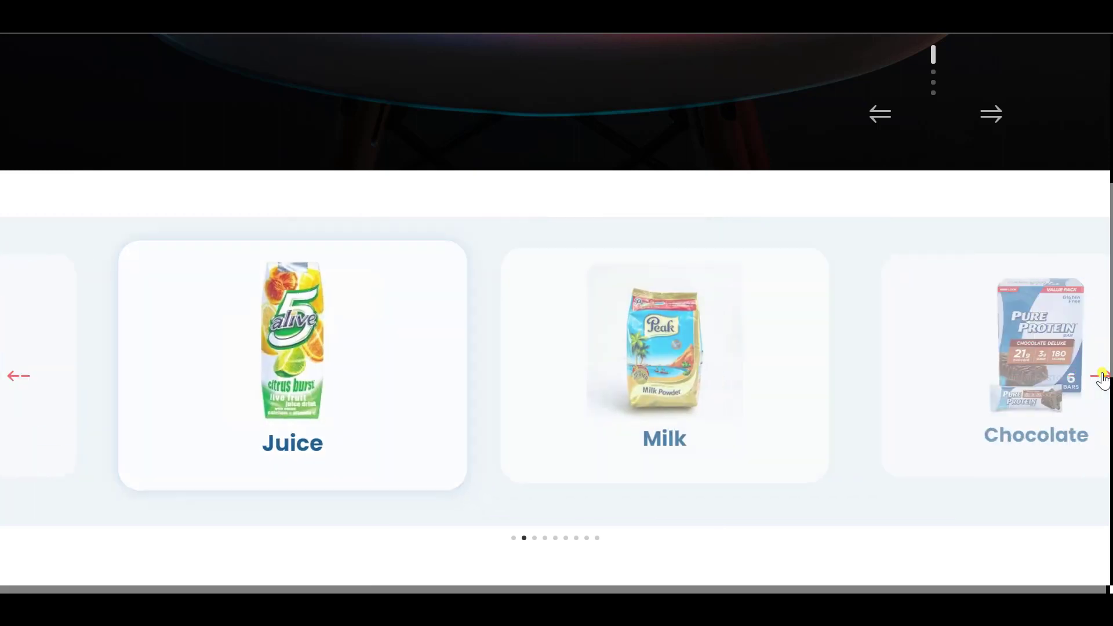
click(1103, 376)
click(1101, 378)
click(1100, 381)
click(1098, 386)
click(1097, 385)
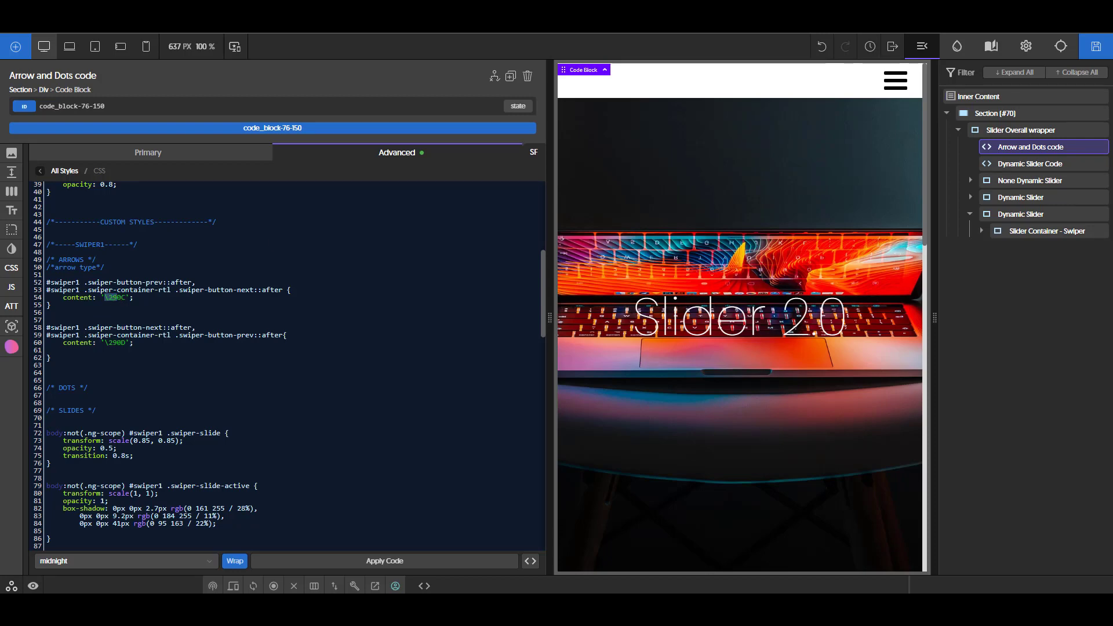
- Search the web for HTML entities in a new browser tab and open the Arrows page of Toptal's HTML symbols reference
key(ctrl+t)
text(en)
key(BackSpace)
key(BackSpace)
key(BackSpace)
text(html e)
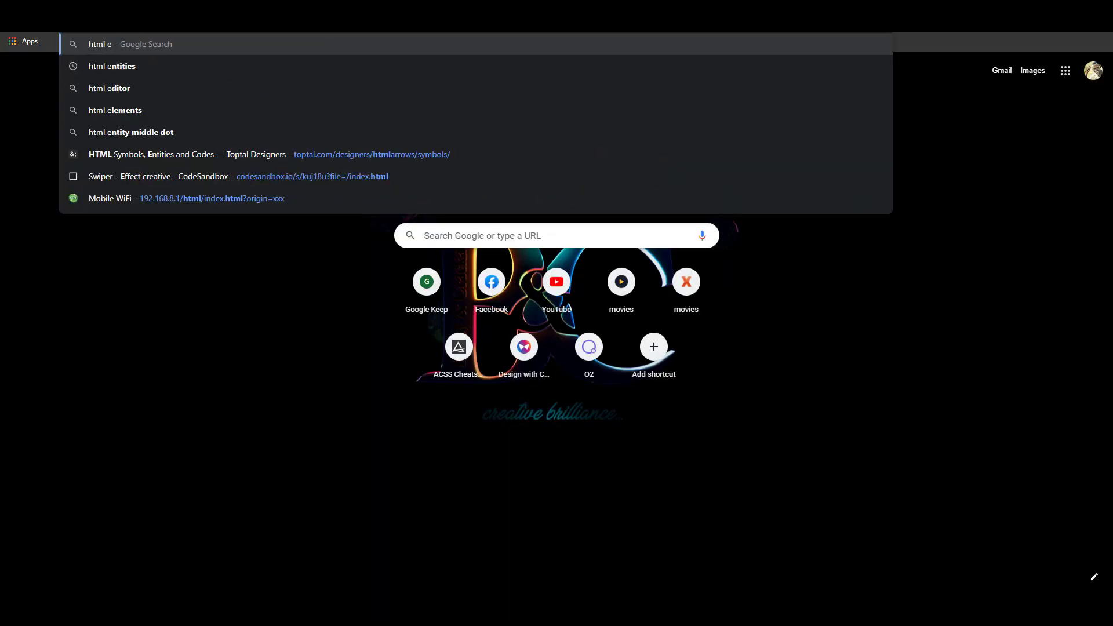
click(142, 67)
scroll(220, 250, down, 2)
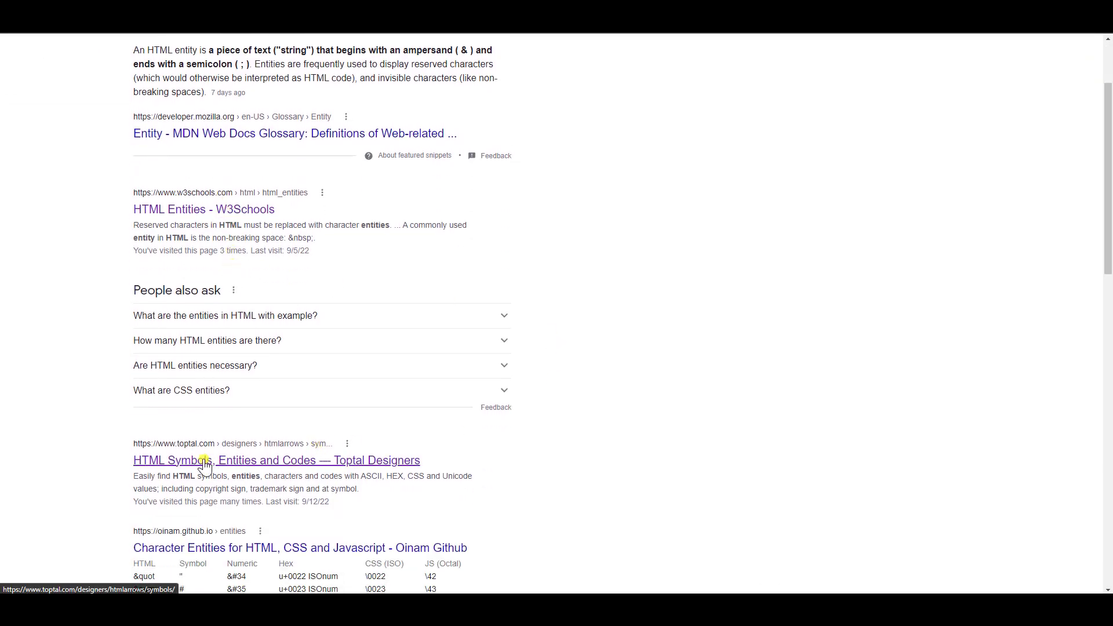
click(275, 462)
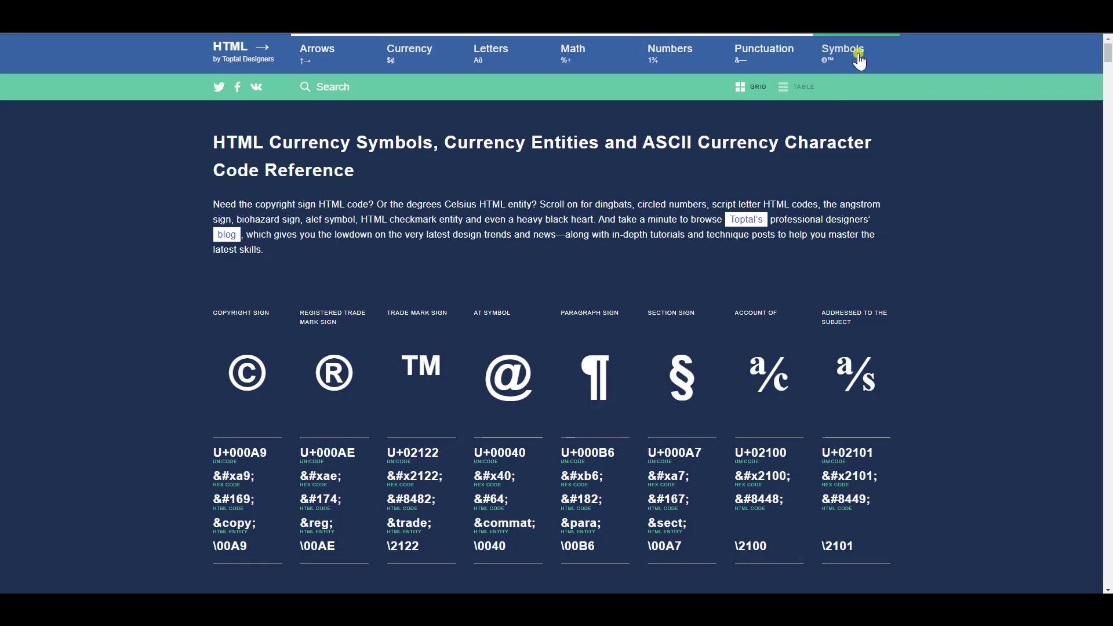
click(312, 61)
- Copy the CSS code \21CB of the left harpoon over right harpoon symbol into the content of swiper1's previous arrow
scroll(809, 402, down, 10)
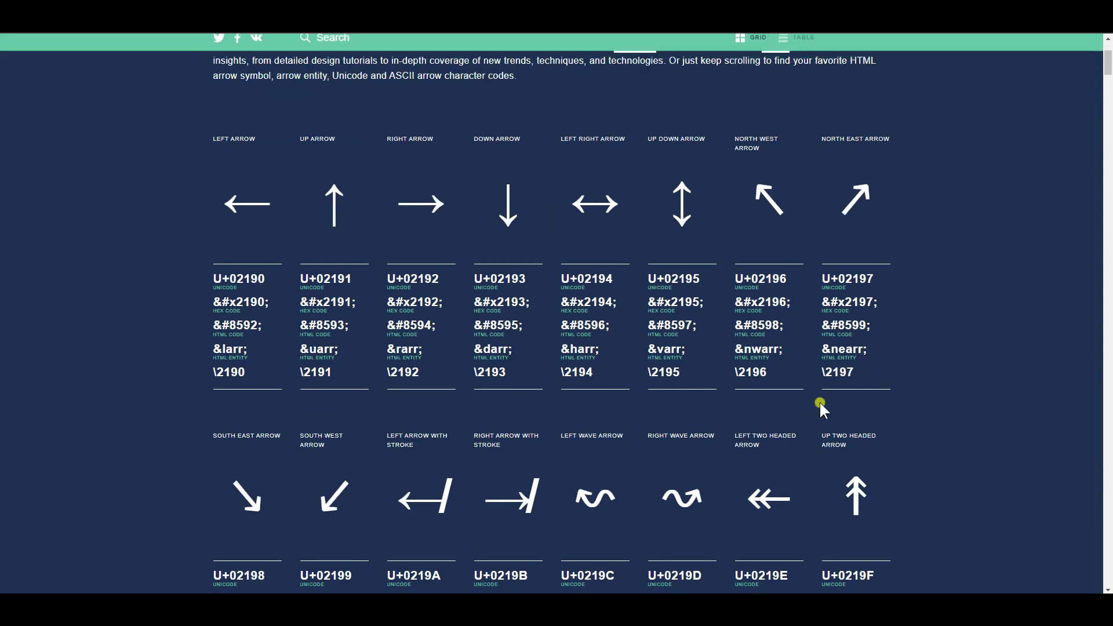
scroll(708, 395, down, 17)
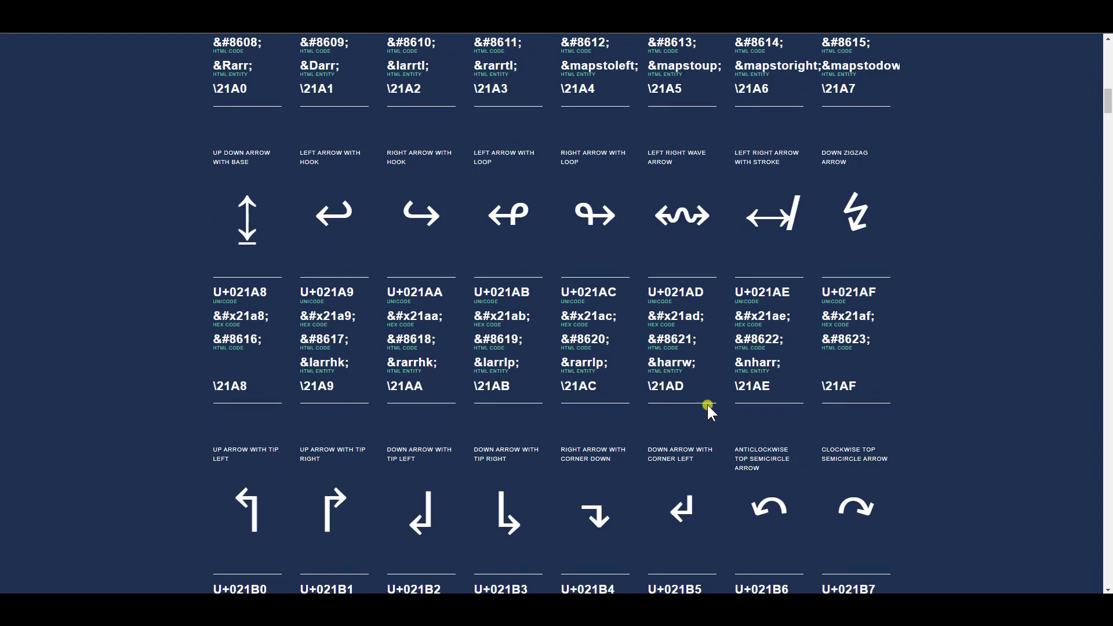
scroll(685, 435, down, 9)
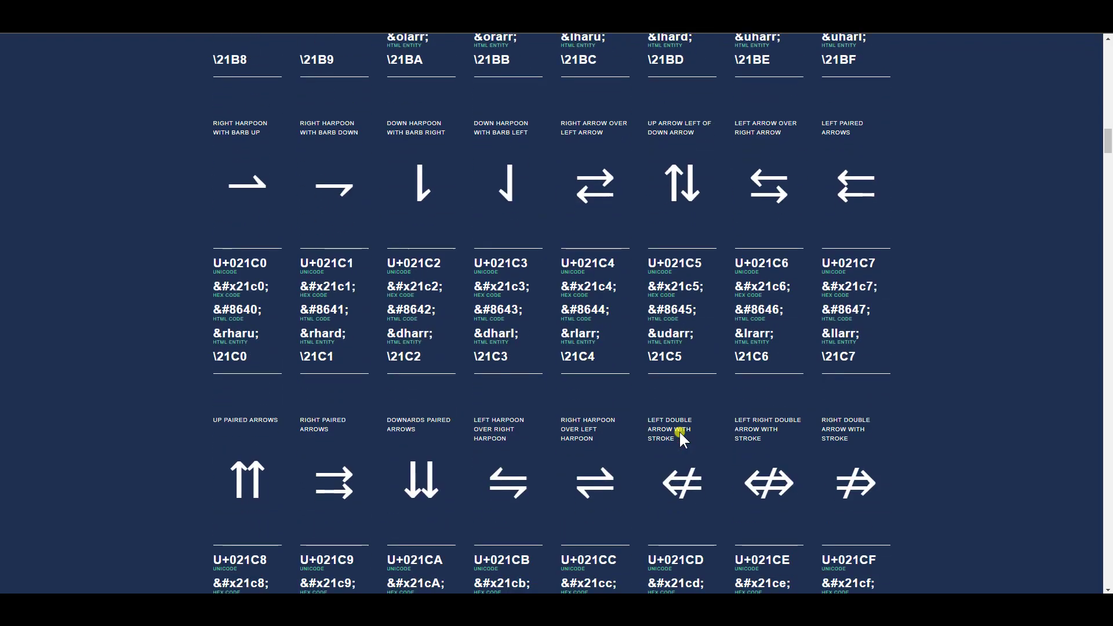
scroll(653, 436, up, 3)
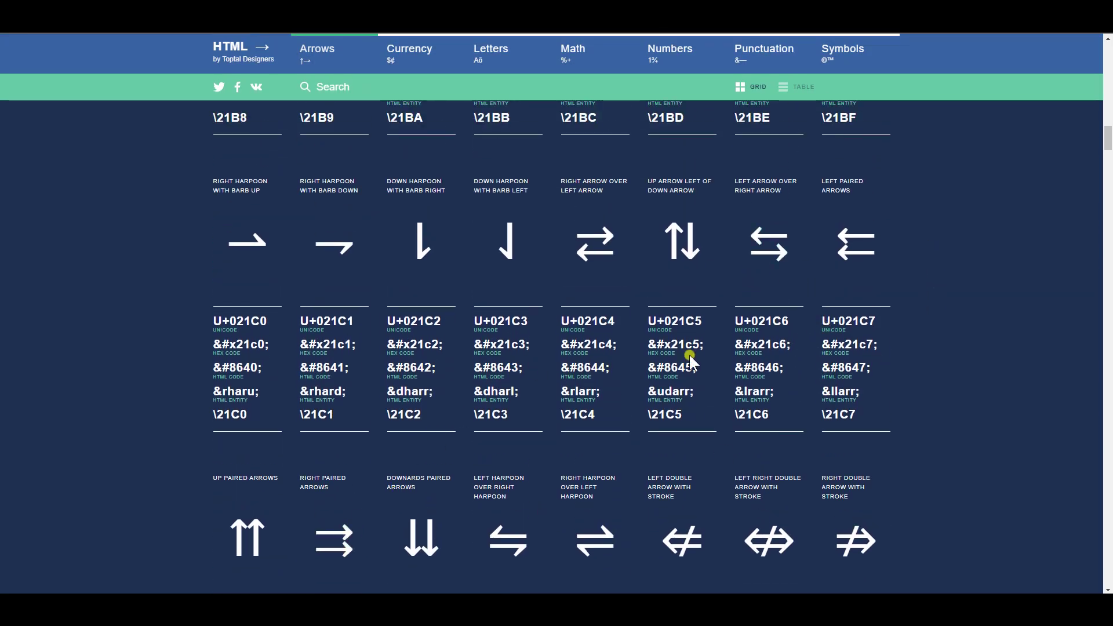
scroll(609, 448, down, 3)
scroll(609, 448, down, 3)
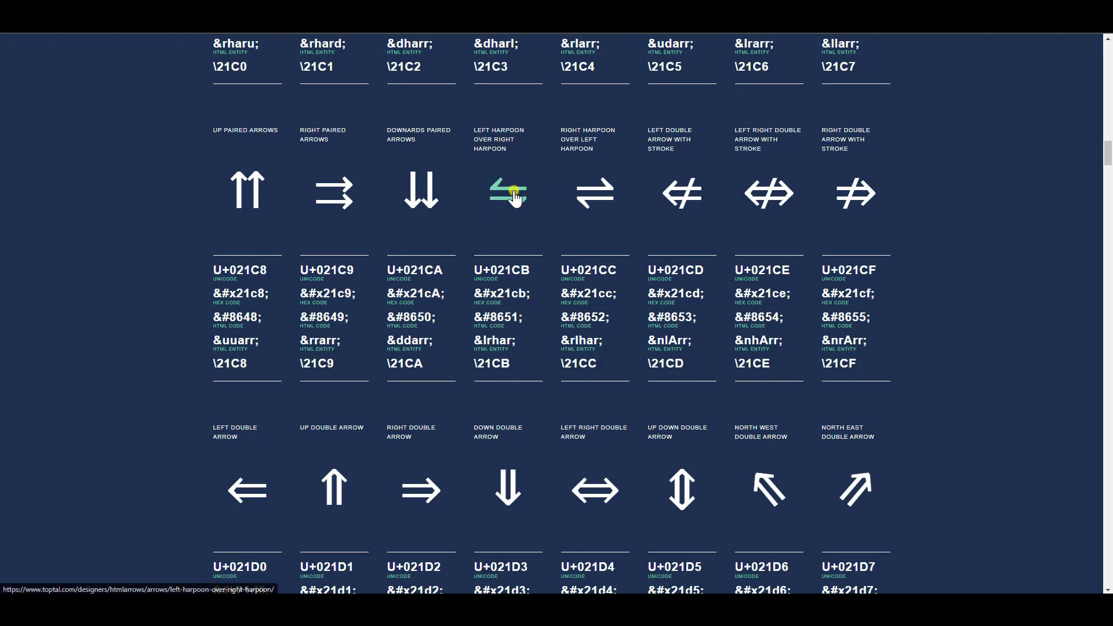
drag(473, 364, 510, 365)
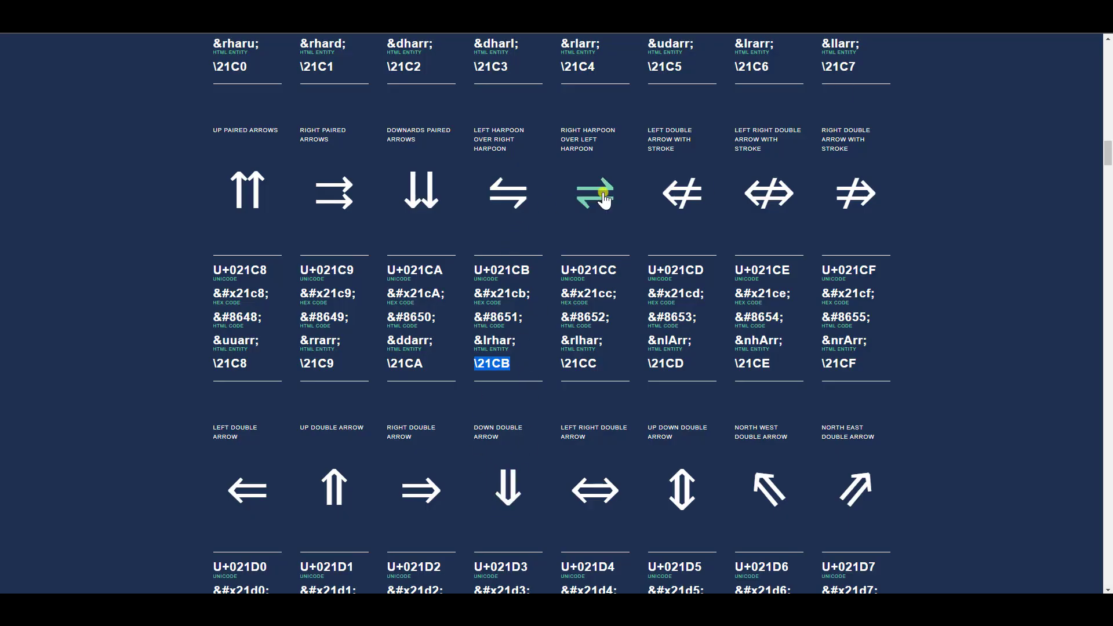
- Set the content of swiper1's next arrow to \21CC, the CSS code of the right harpoon over left harpoon symbol
drag(561, 363, 586, 364)
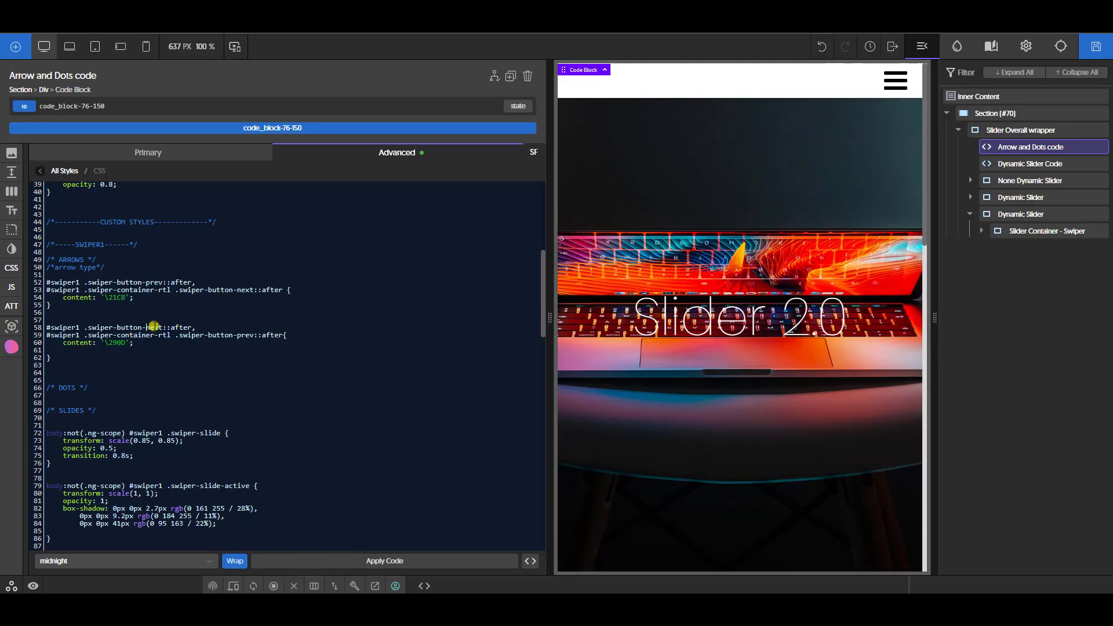
drag(105, 343, 118, 343)
text(\21CC)
click(254, 335)
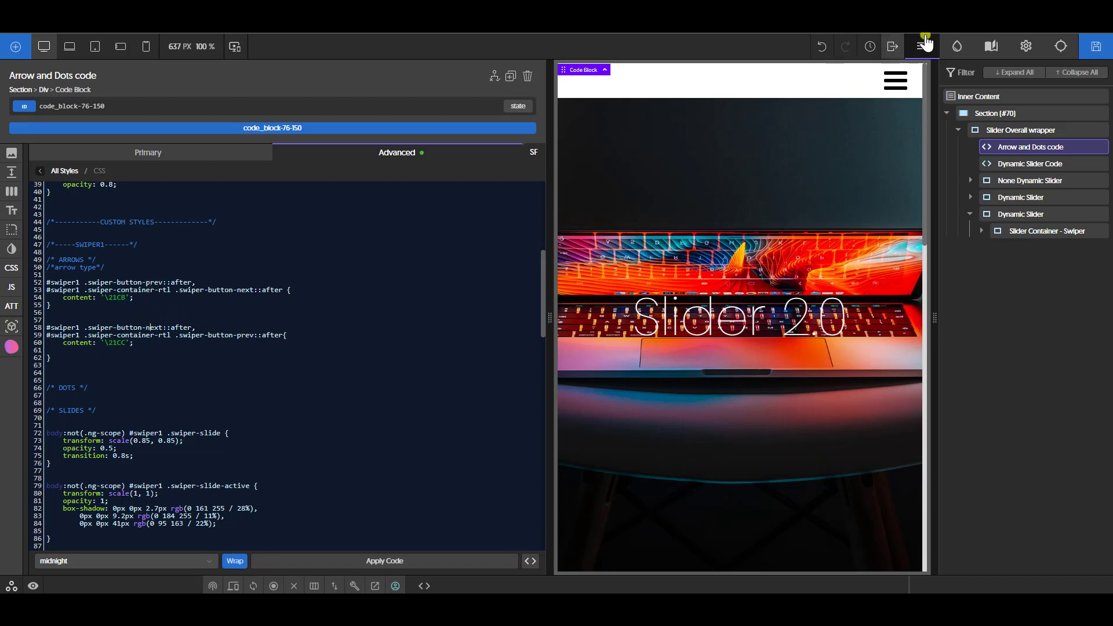
- Save the page and test the product slider's previous and next arrows on the reloaded live page
click(1095, 49)
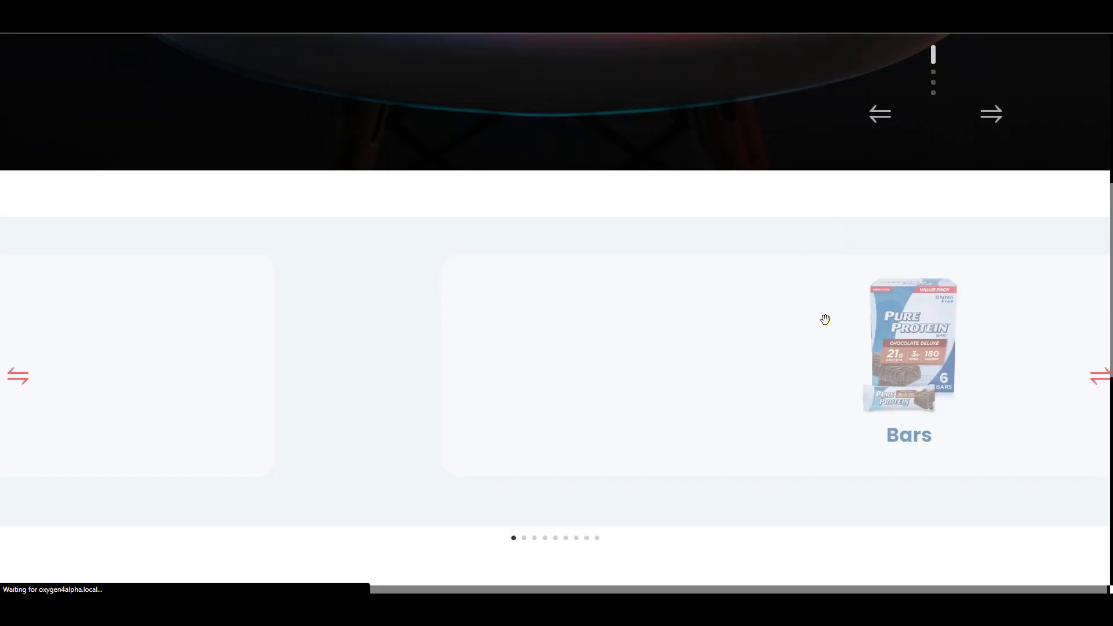
click(1103, 386)
click(21, 376)
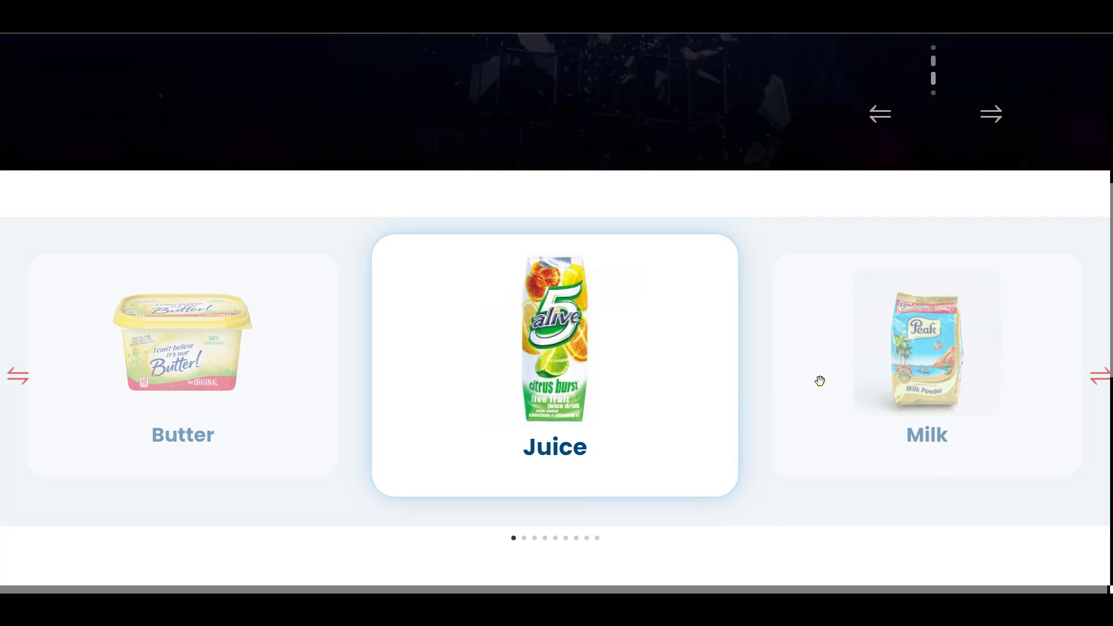
- Open the developer tools' element inspector on the live page and inspect the product slider's next arrow
scroll(815, 380, down, 1)
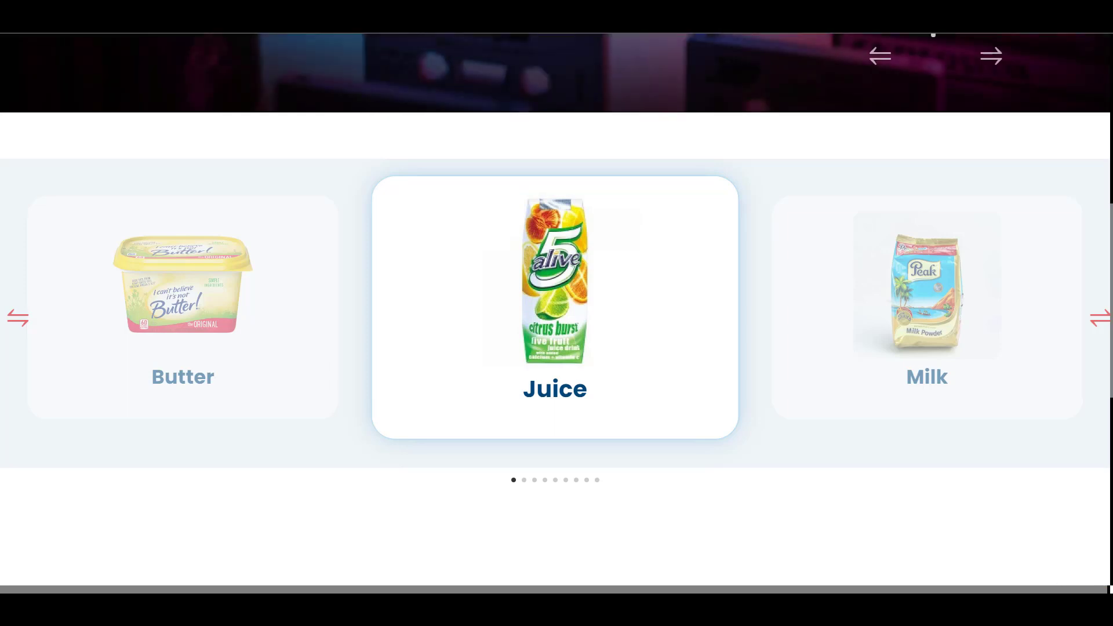
key(F12)
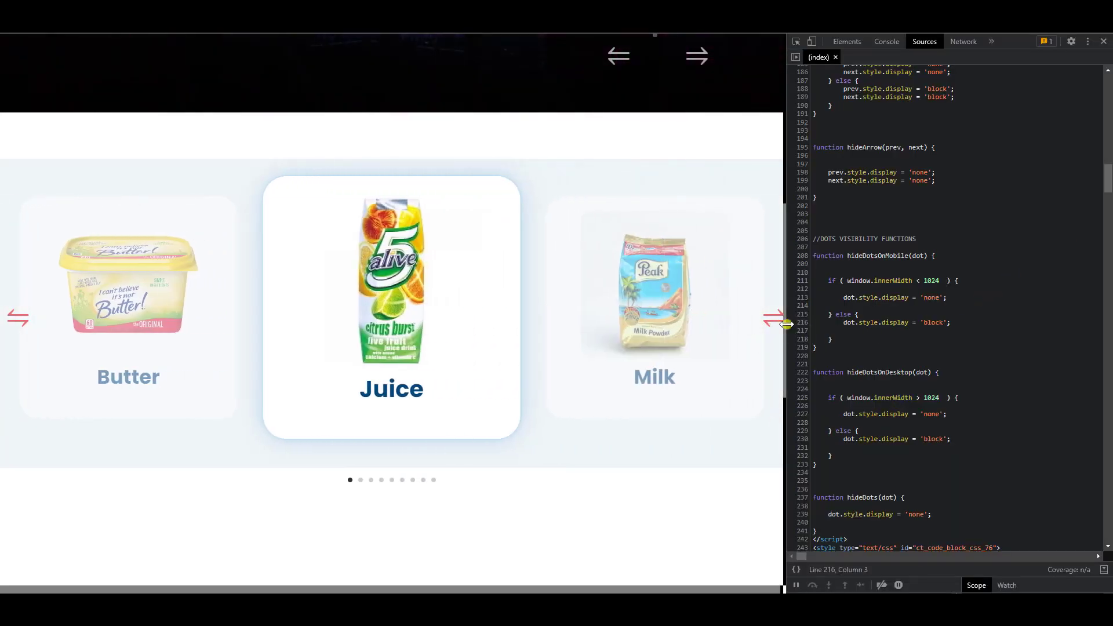
drag(784, 327, 924, 328)
click(1010, 41)
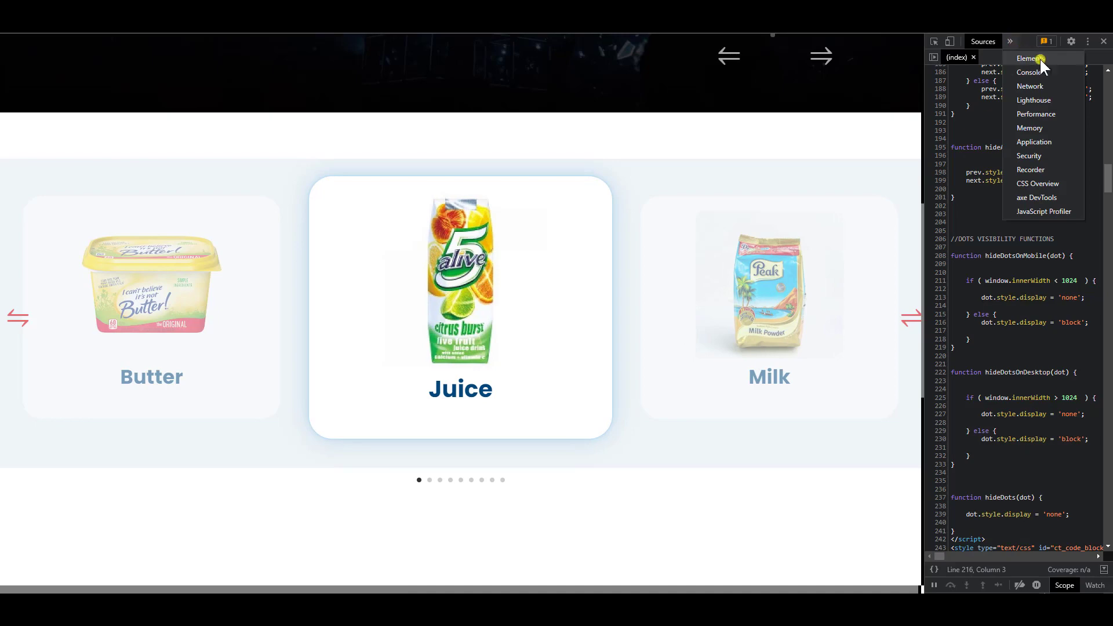
click(1042, 58)
drag(928, 186, 871, 173)
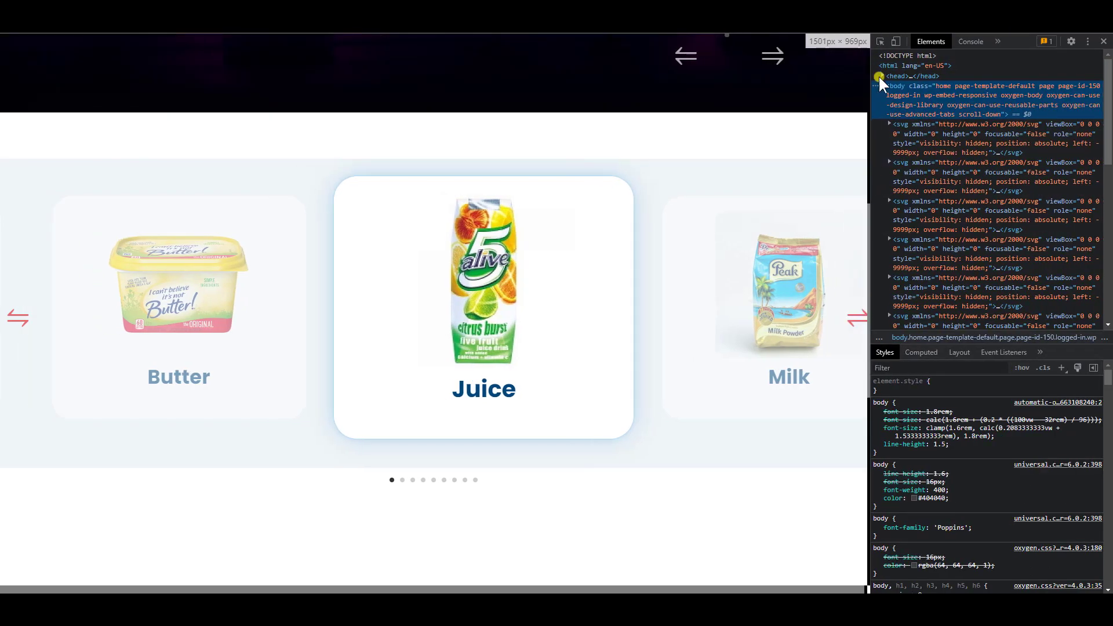
click(880, 41)
click(853, 328)
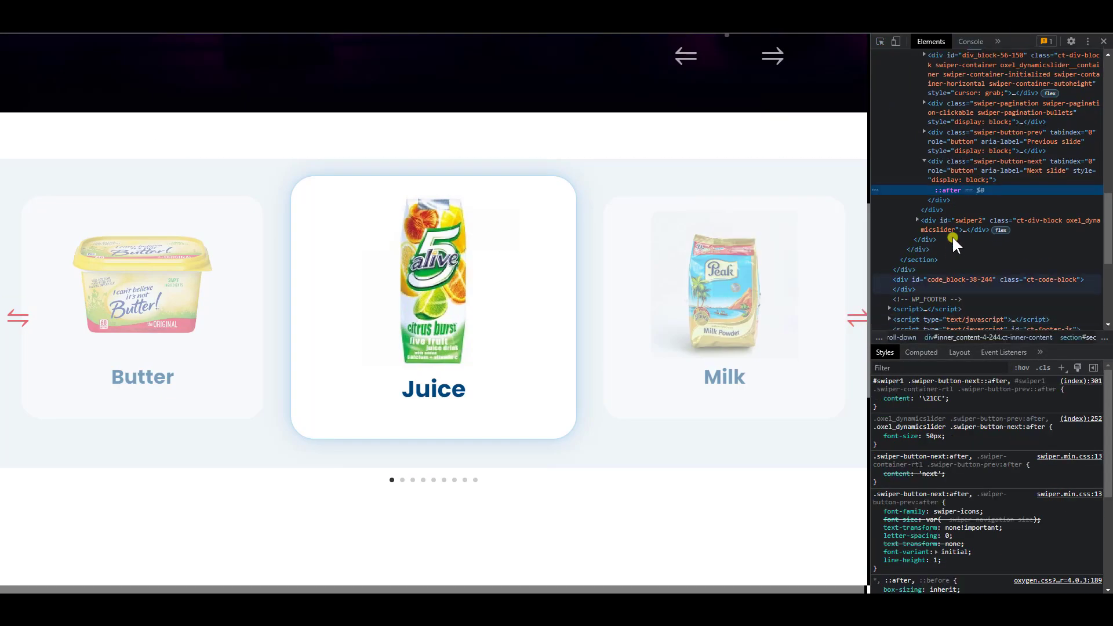
- Select the swiper-button-next element, set the shared arrow rule's top to 105%, and test the product slider's previous arrow
click(969, 171)
click(924, 160)
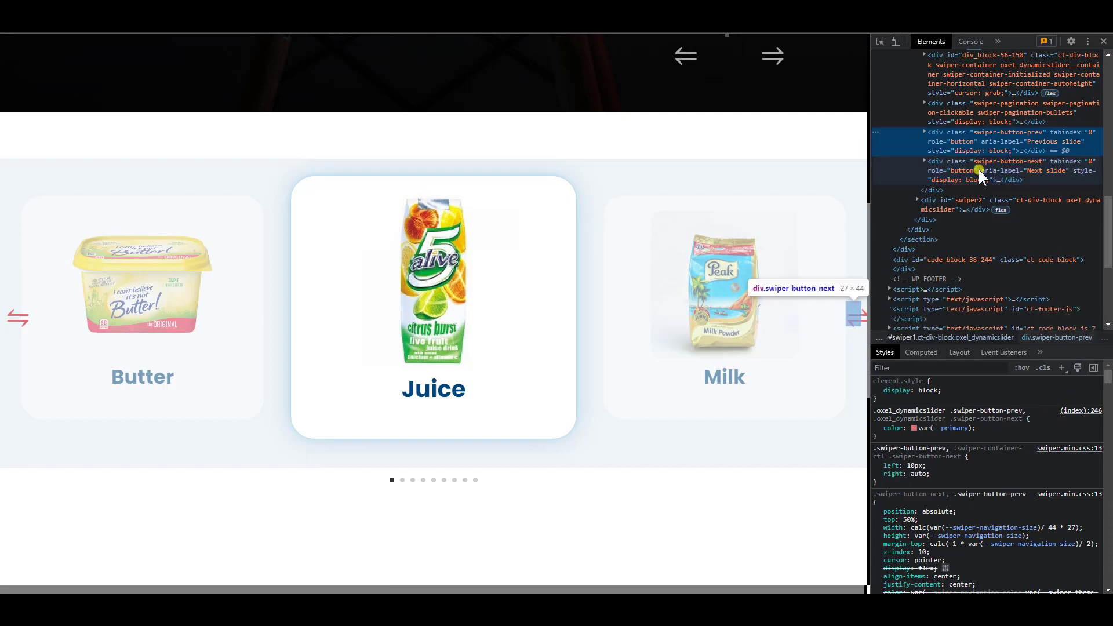
scroll(991, 464, down, 1)
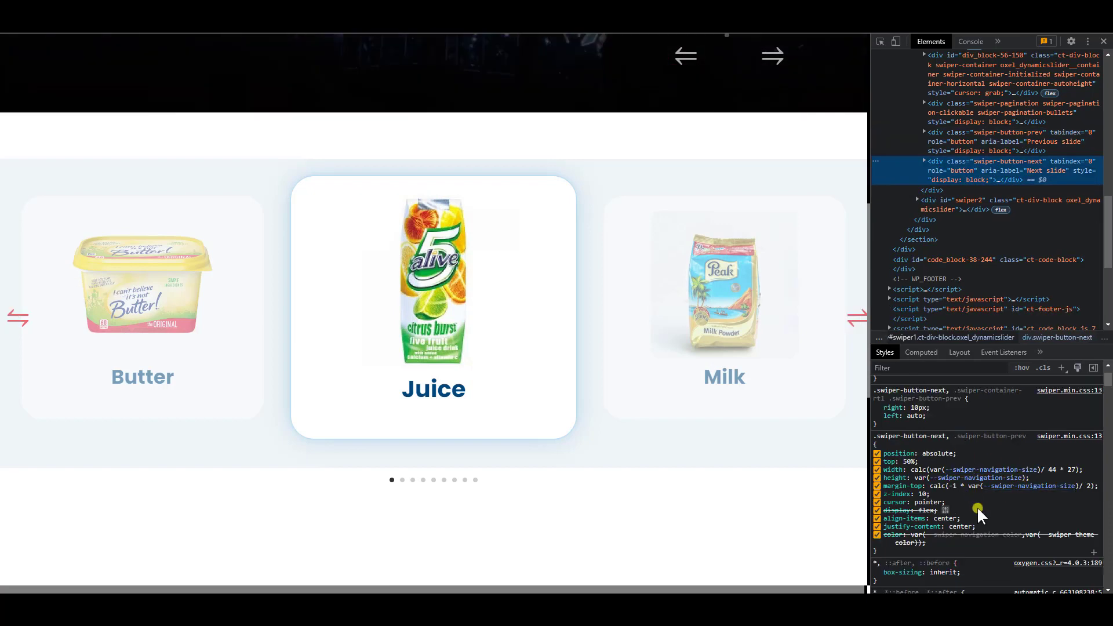
scroll(931, 507, up, 1)
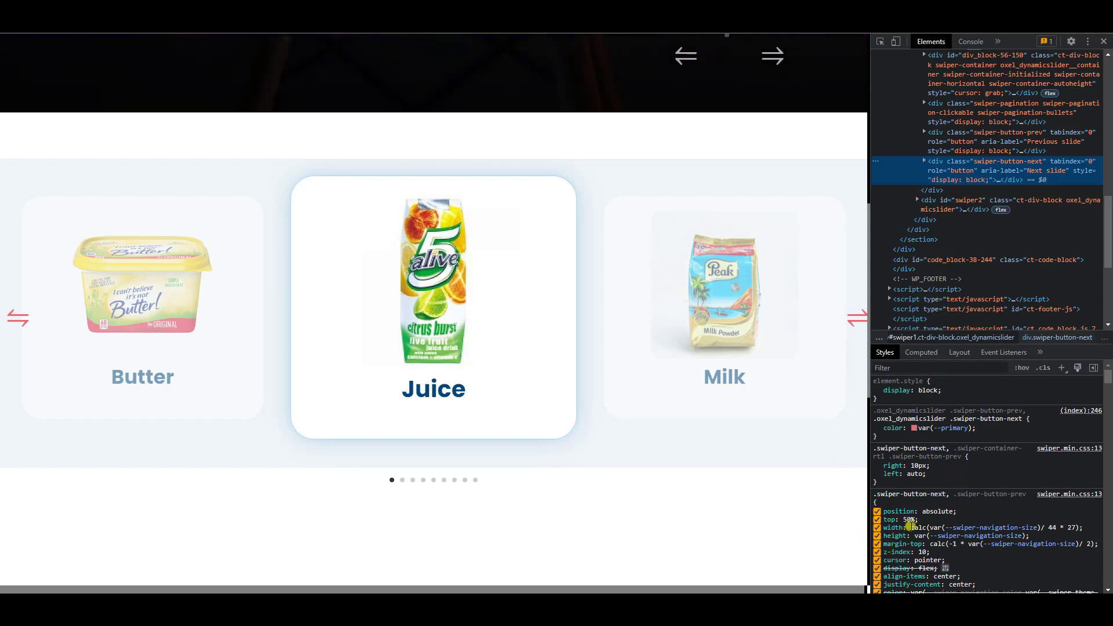
scroll(908, 525, down, 1)
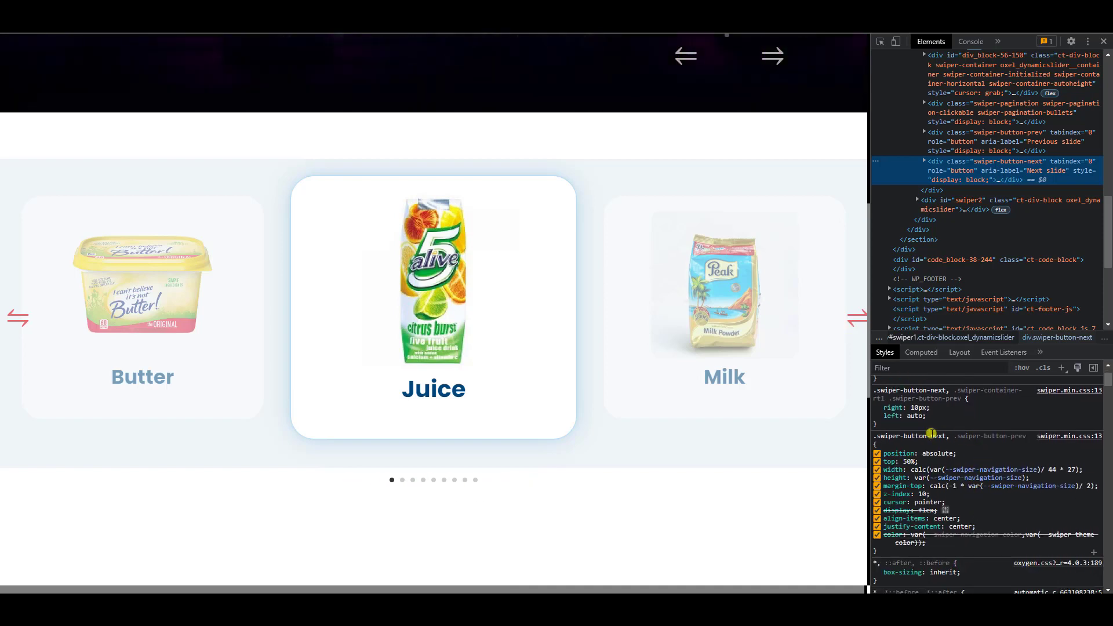
click(932, 462)
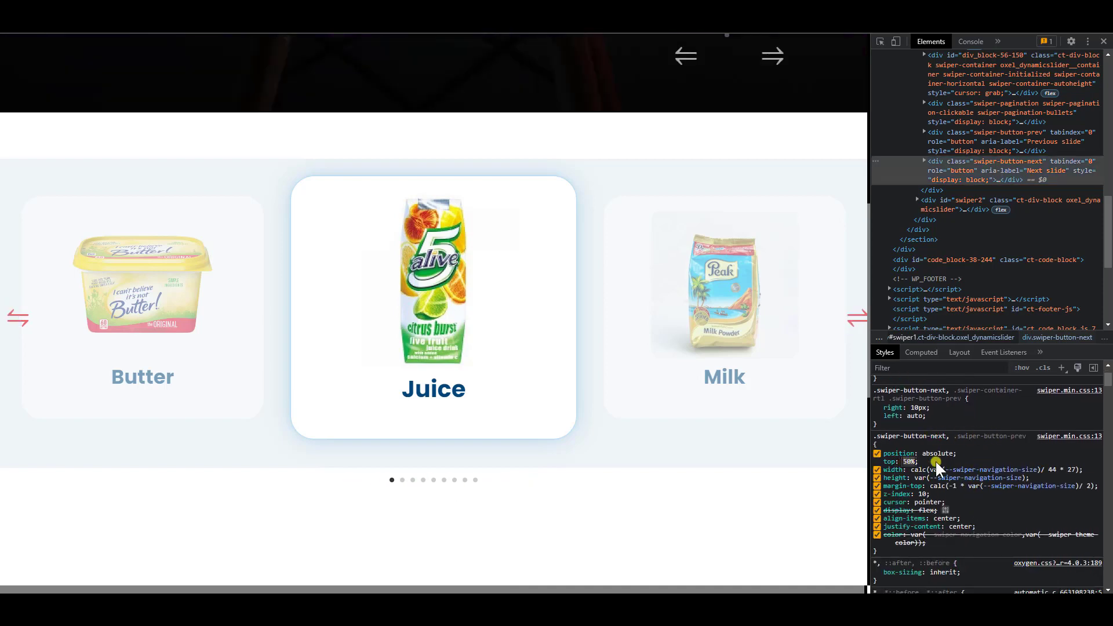
text(100)
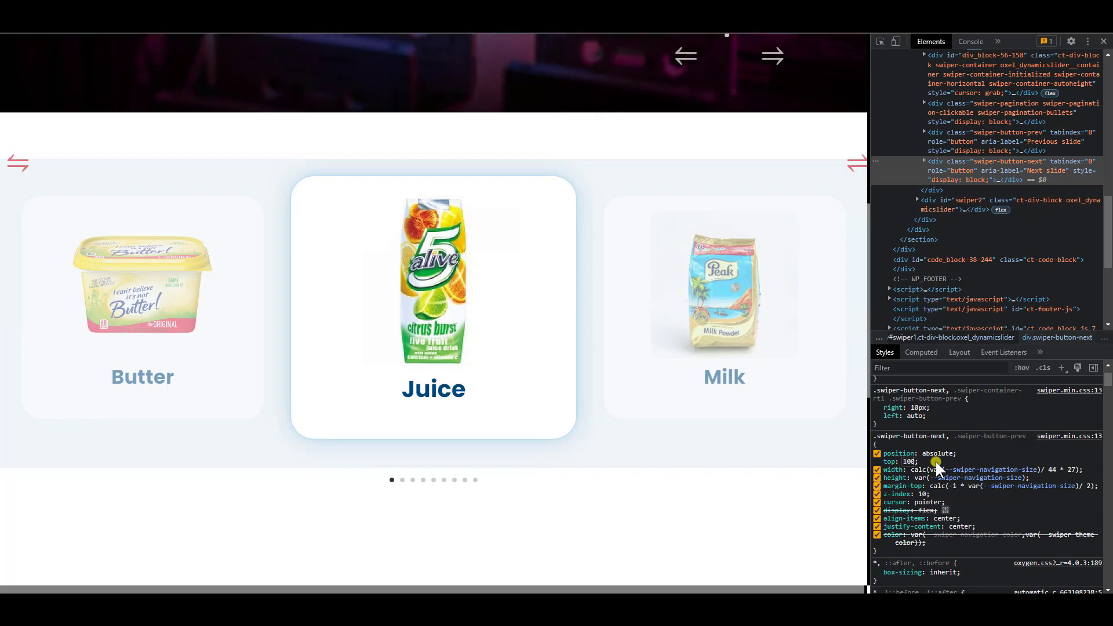
text(%)
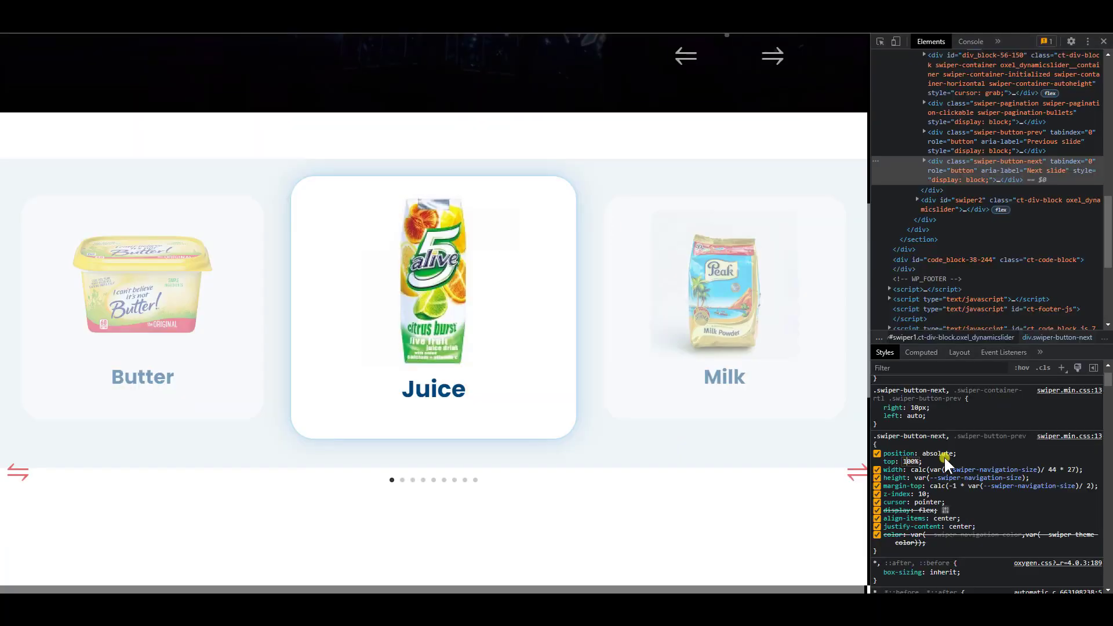
key(shift+Up)
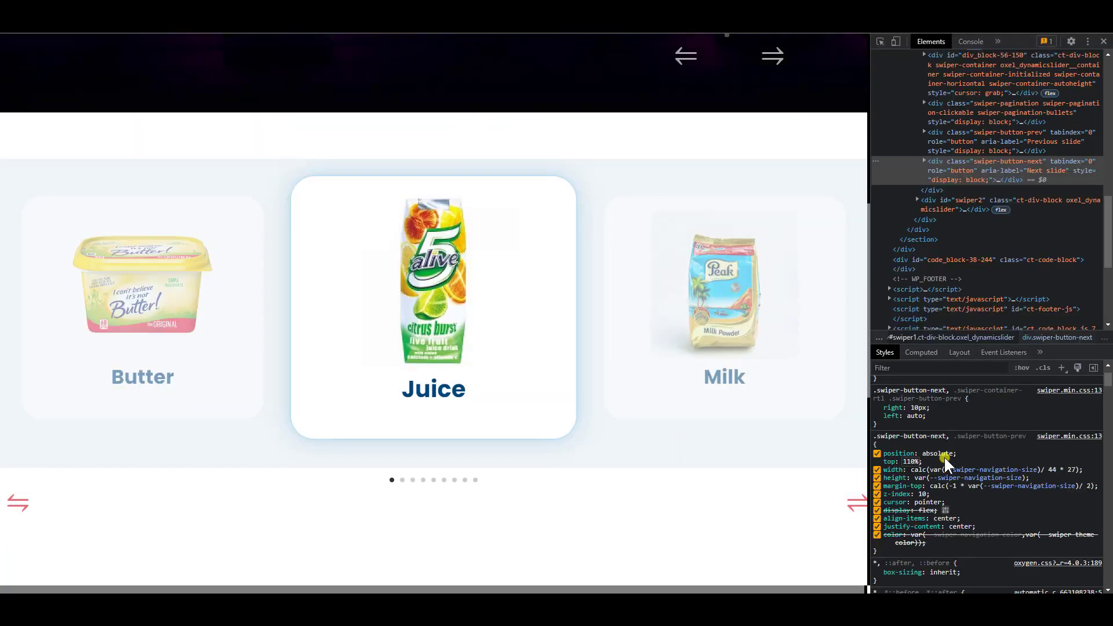
key(Down)
key(Down)
key(Down)
key(Down)
key(Down)
key(Down)
key(Up)
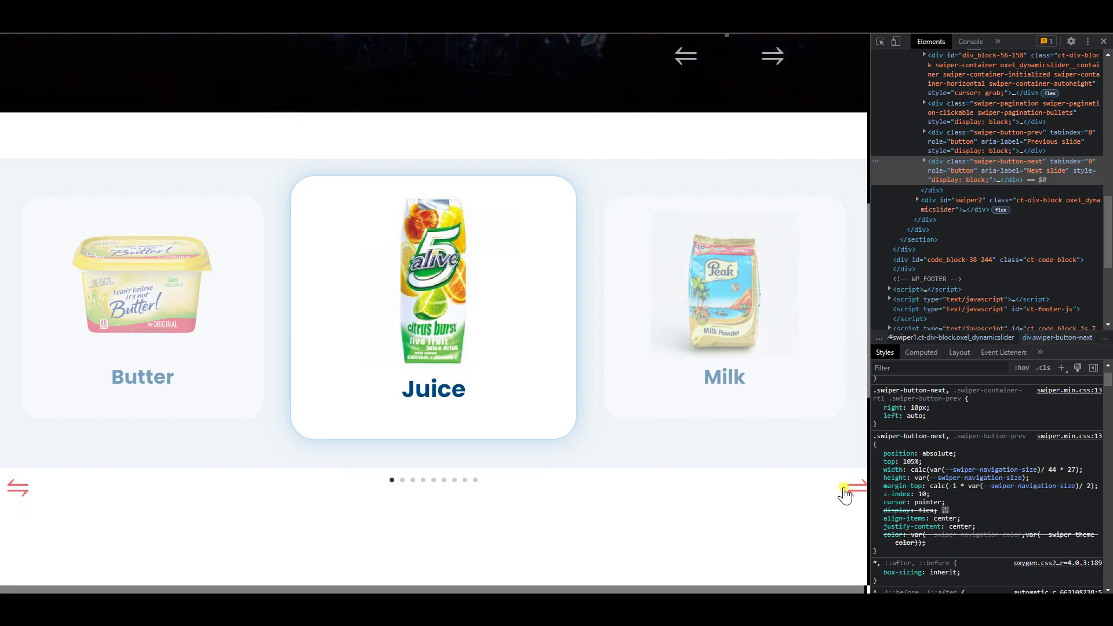
click(8, 492)
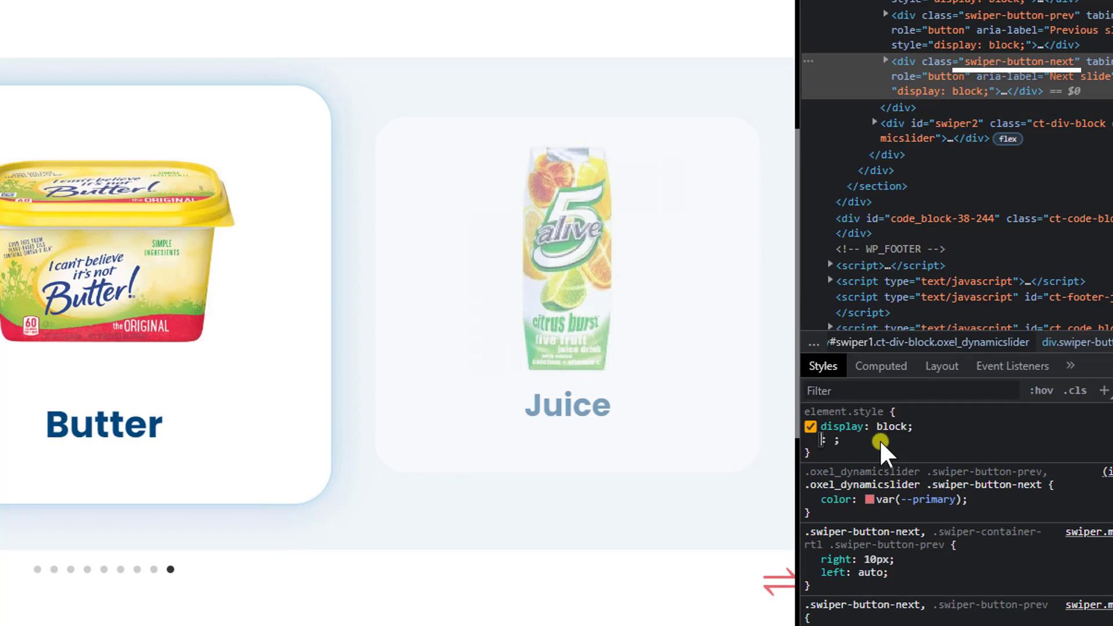
- Add a right offset to swiper-button-next's inline style and adjust it to 40%
text(right)
key(Tab)
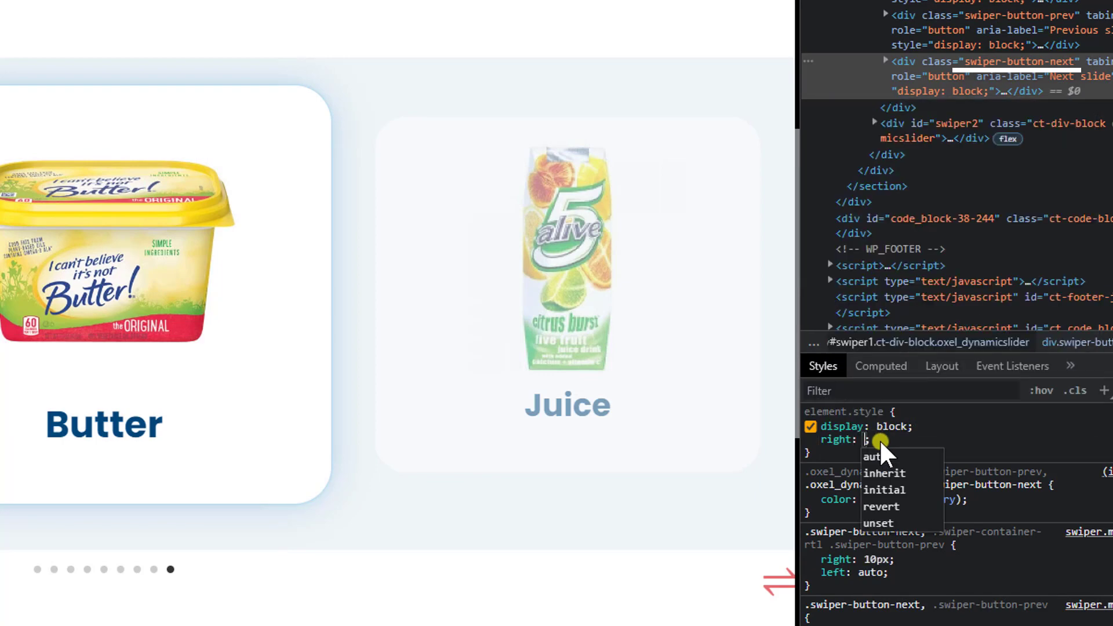
text(50%)
key(Return)
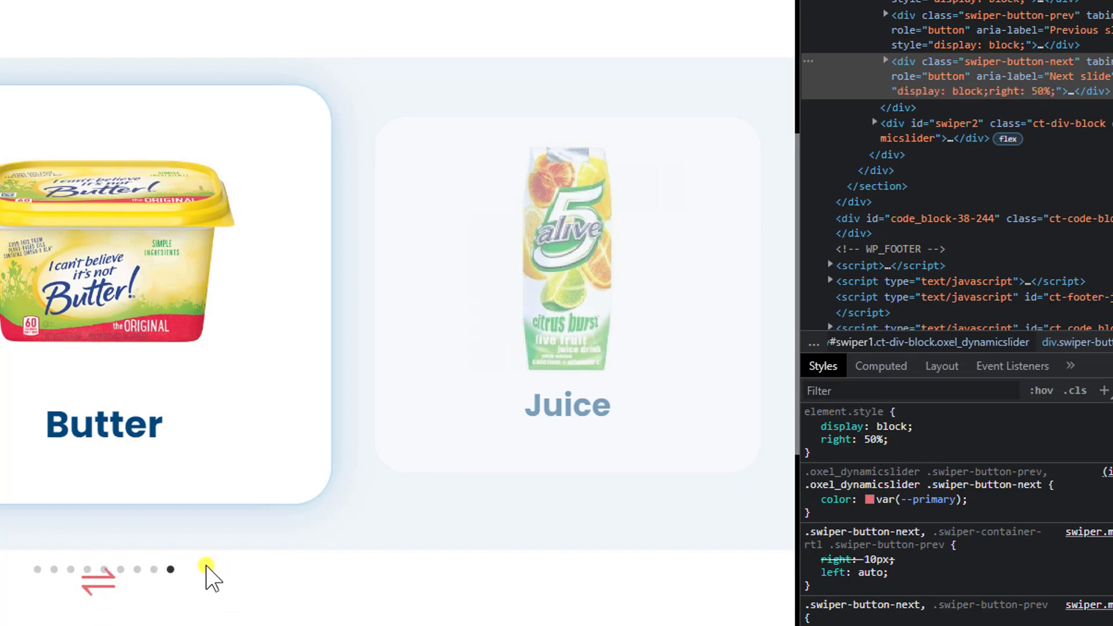
click(871, 438)
key(Down)
key(Down)
key(Down)
key(Down)
key(Down)
key(Down)
key(Down)
key(Down)
key(Down)
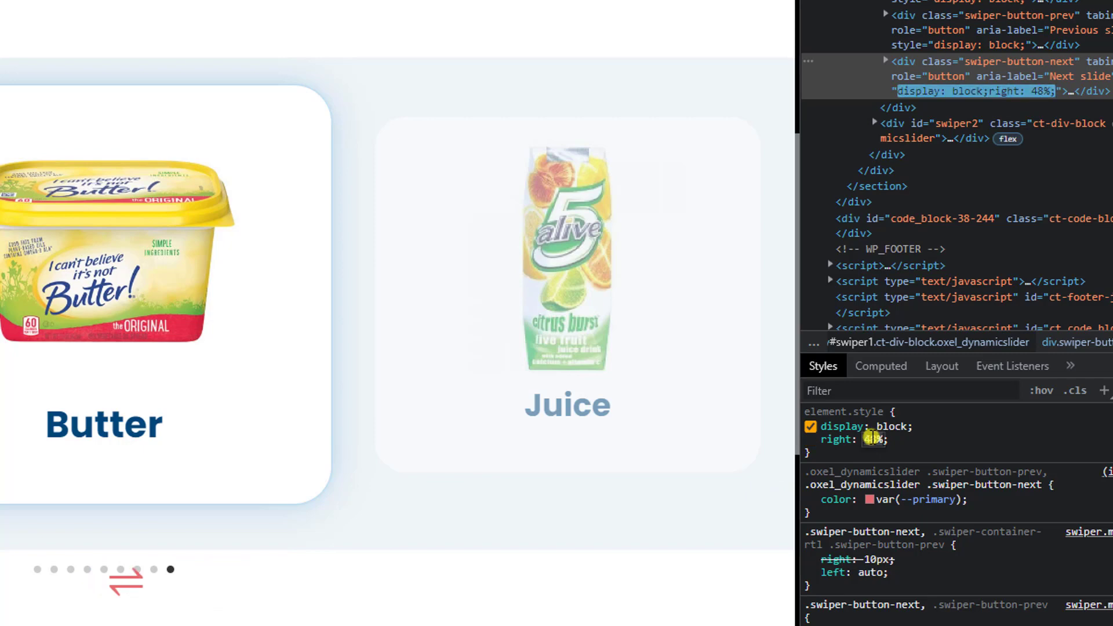
key(Down)
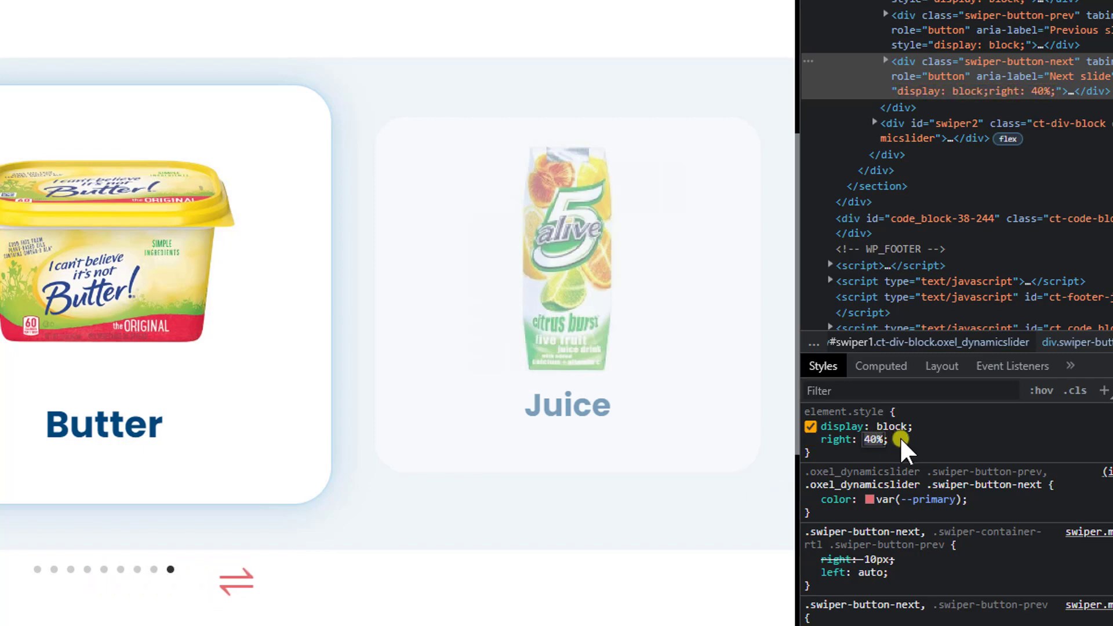
- Add a left offset to swiper-button-prev's inline style and adjust it to 40%
click(977, 21)
click(953, 443)
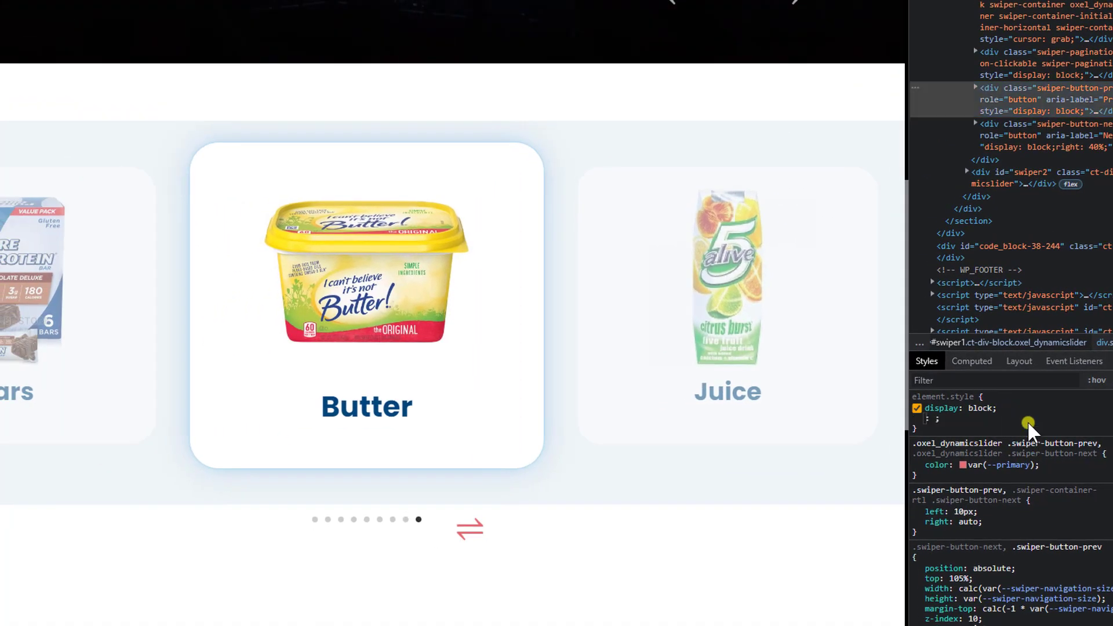
text(left)
key(Tab)
text(41)
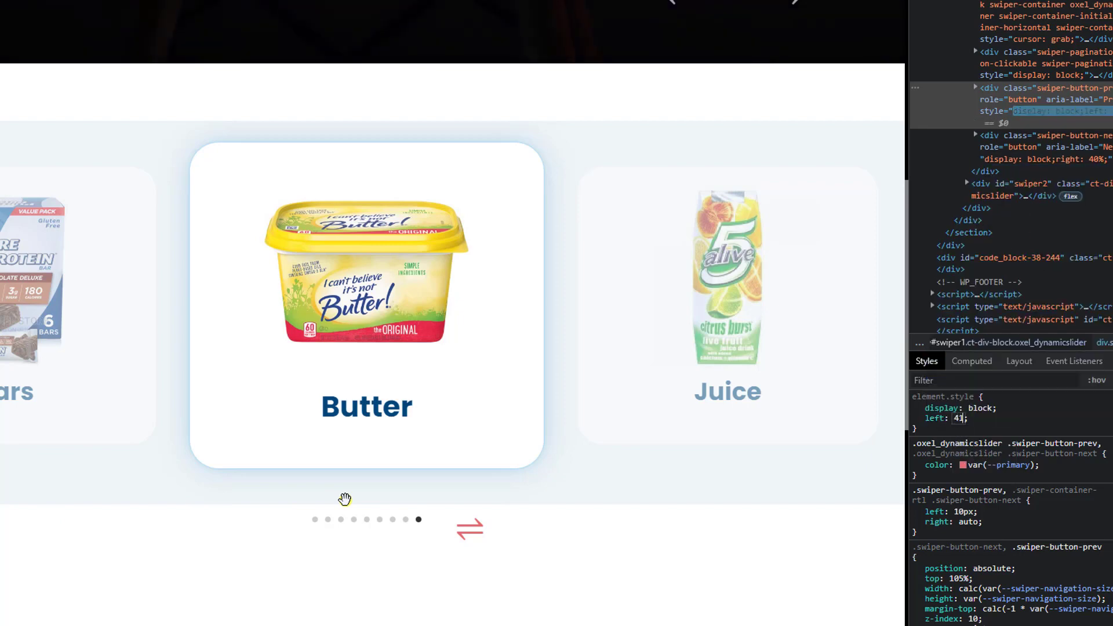
text(%)
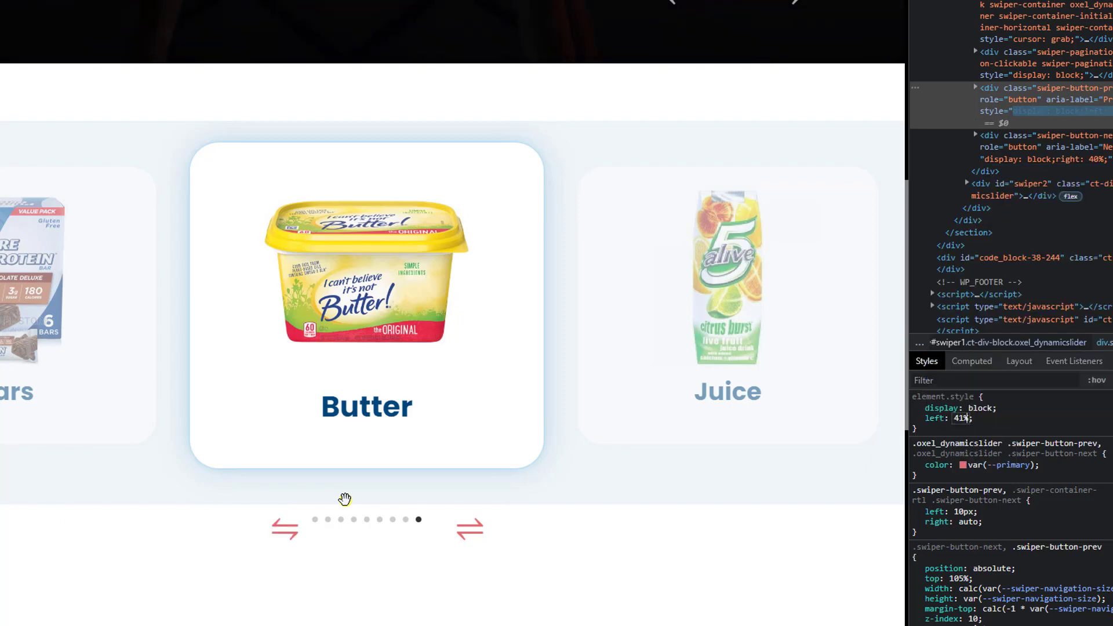
click(1029, 142)
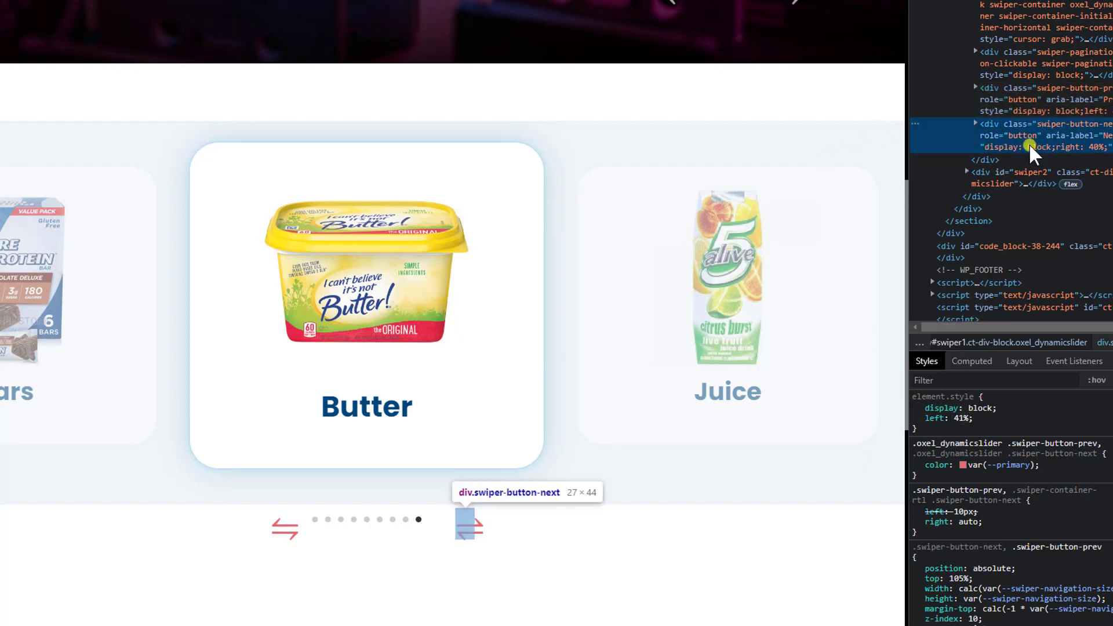
click(1035, 96)
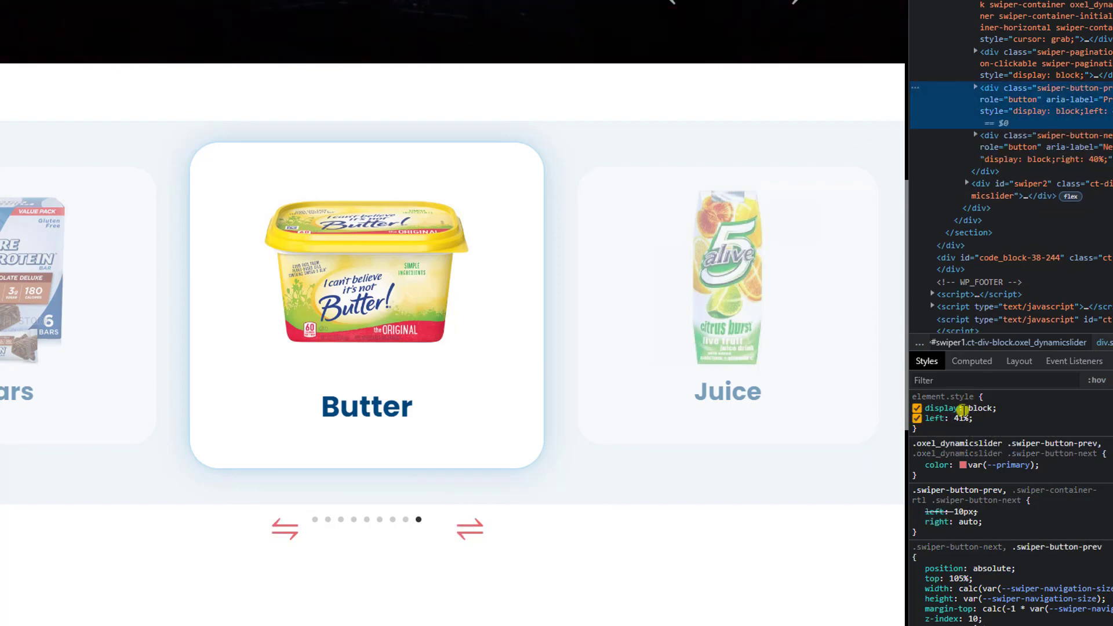
click(963, 417)
key(Down)
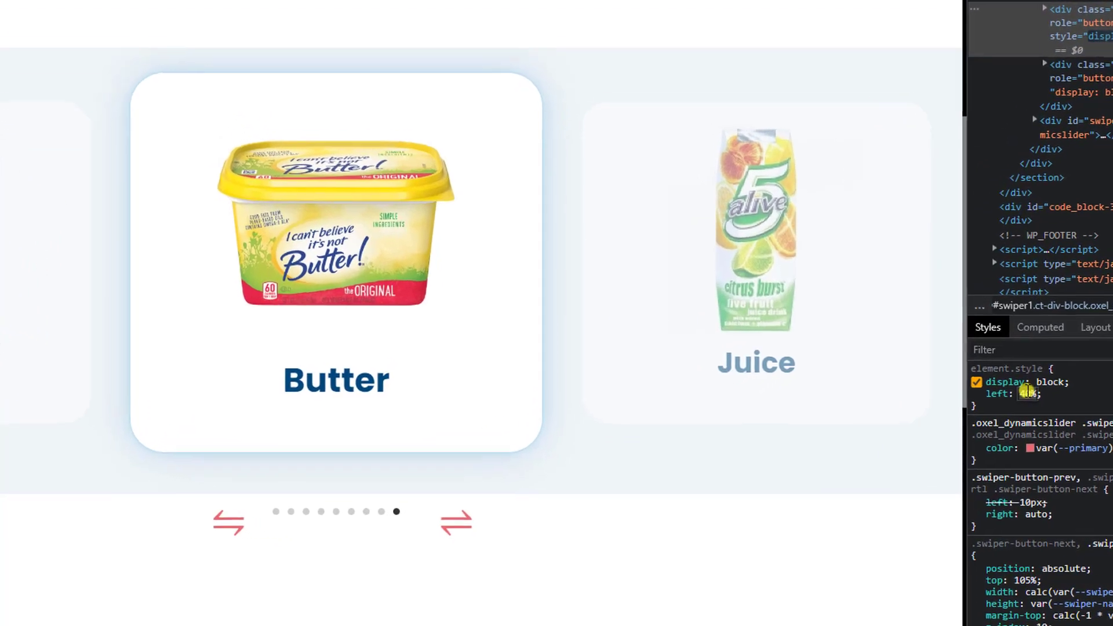
click(1023, 414)
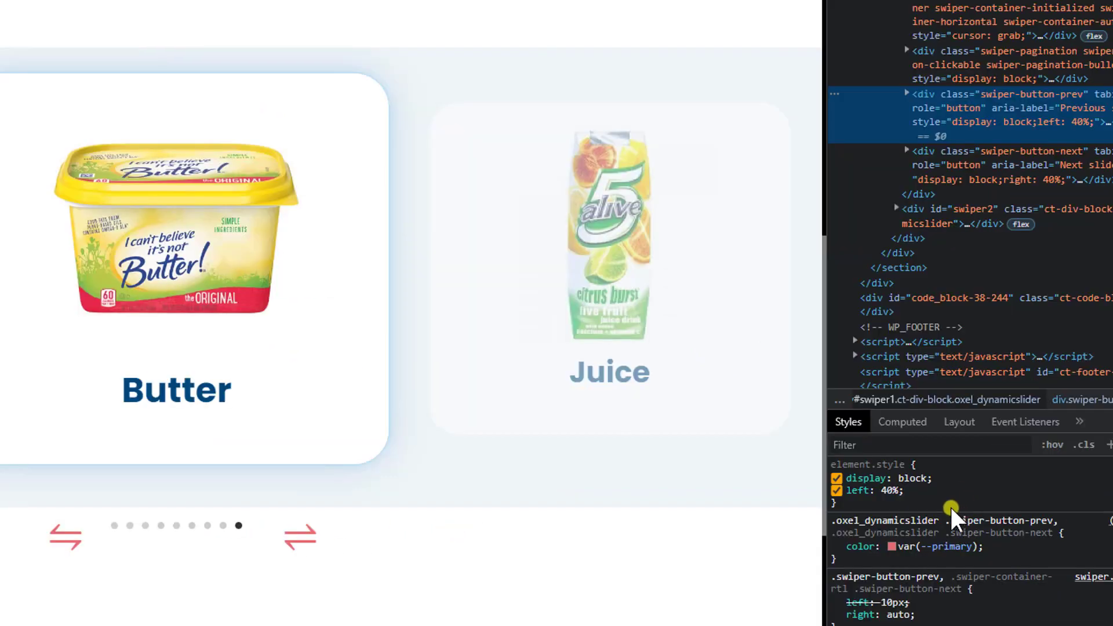
- Compare the offsets of the next and previous arrow elements and check the pagination element's width
click(992, 151)
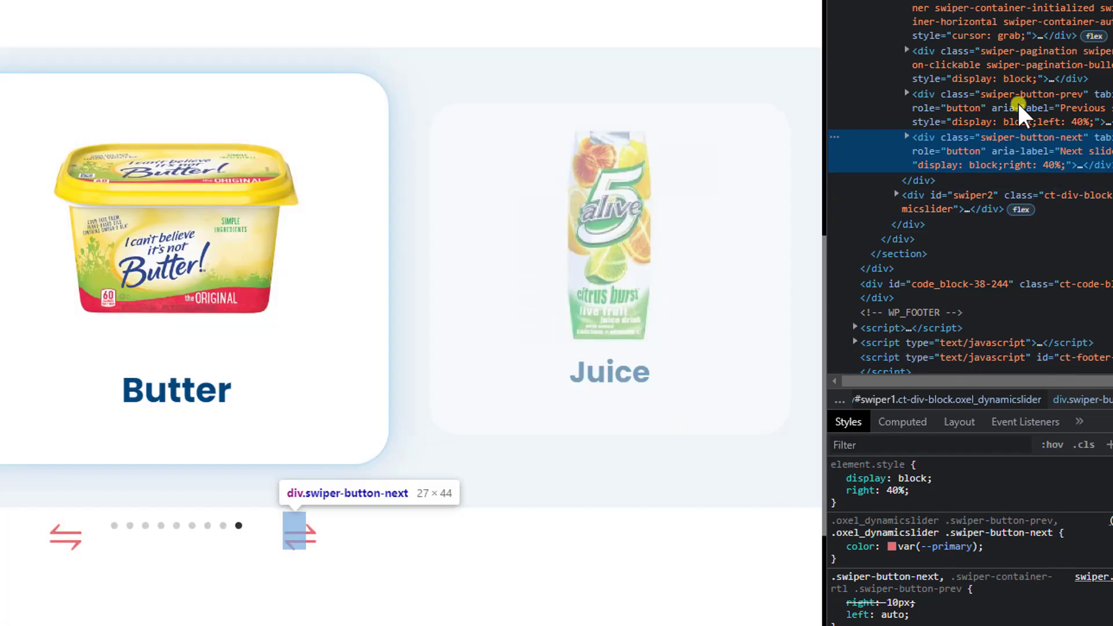
click(1021, 109)
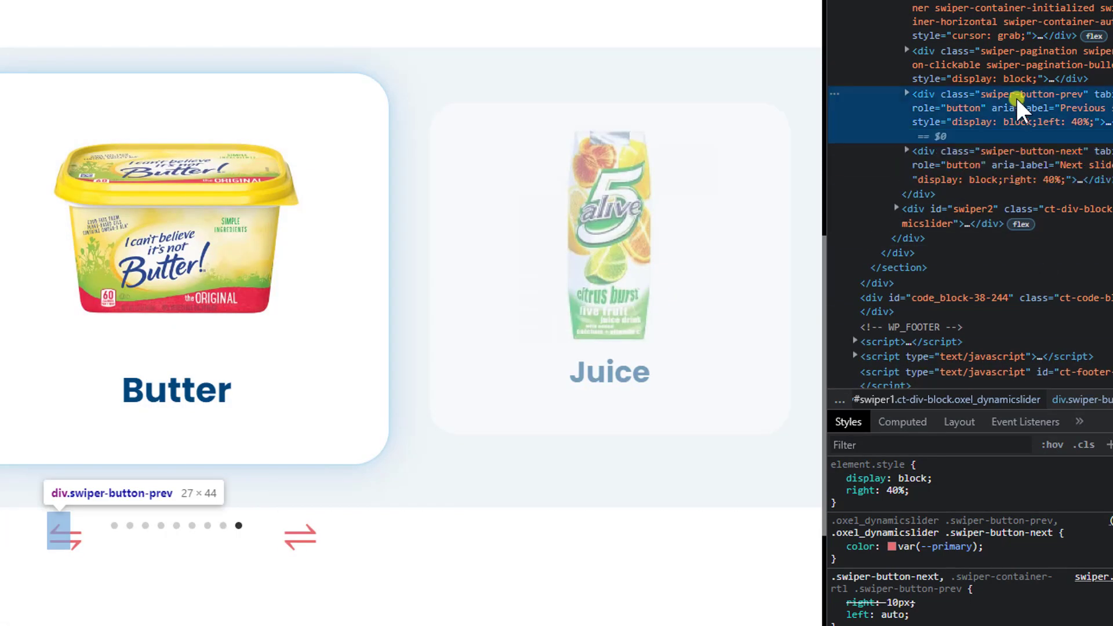
click(989, 165)
click(1002, 115)
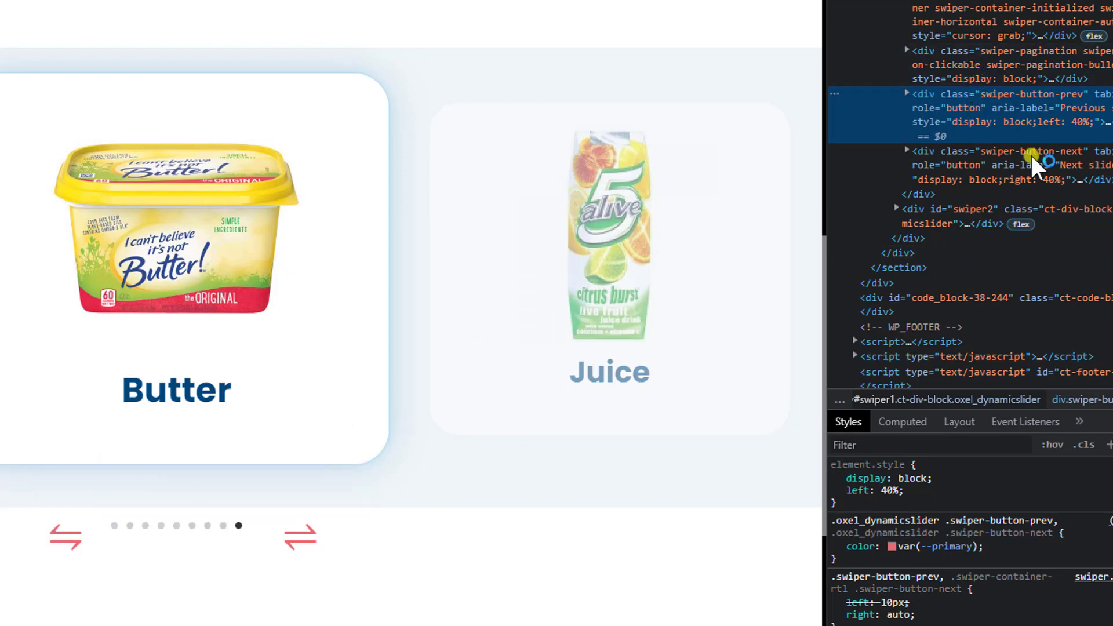
click(1016, 76)
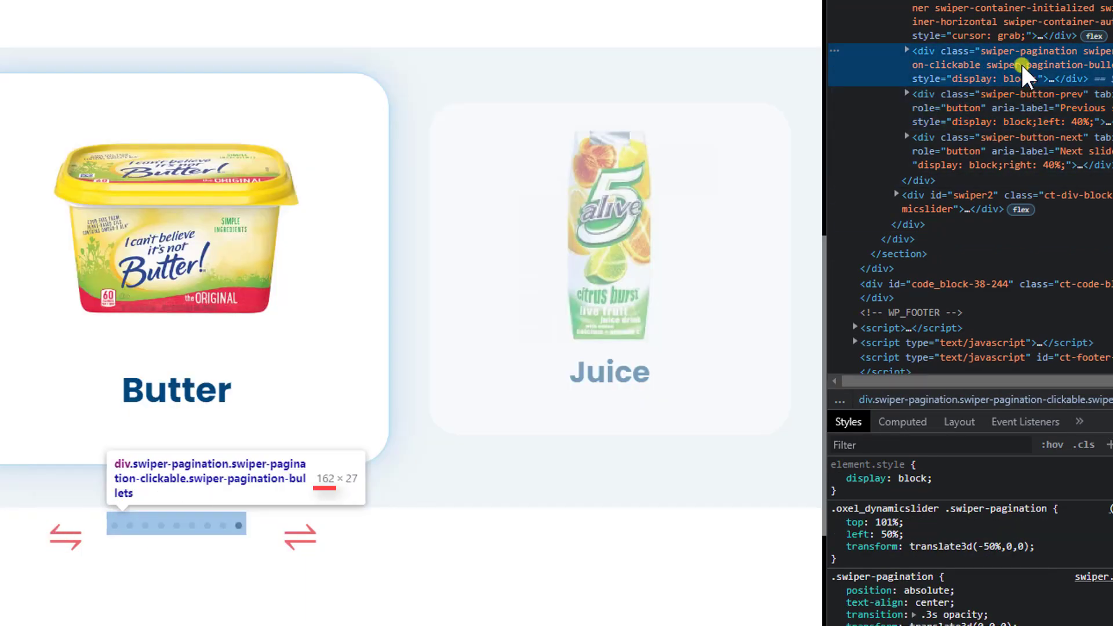
- Set swiper-button-prev's inline left offset to calc(50% - 162px)
click(999, 110)
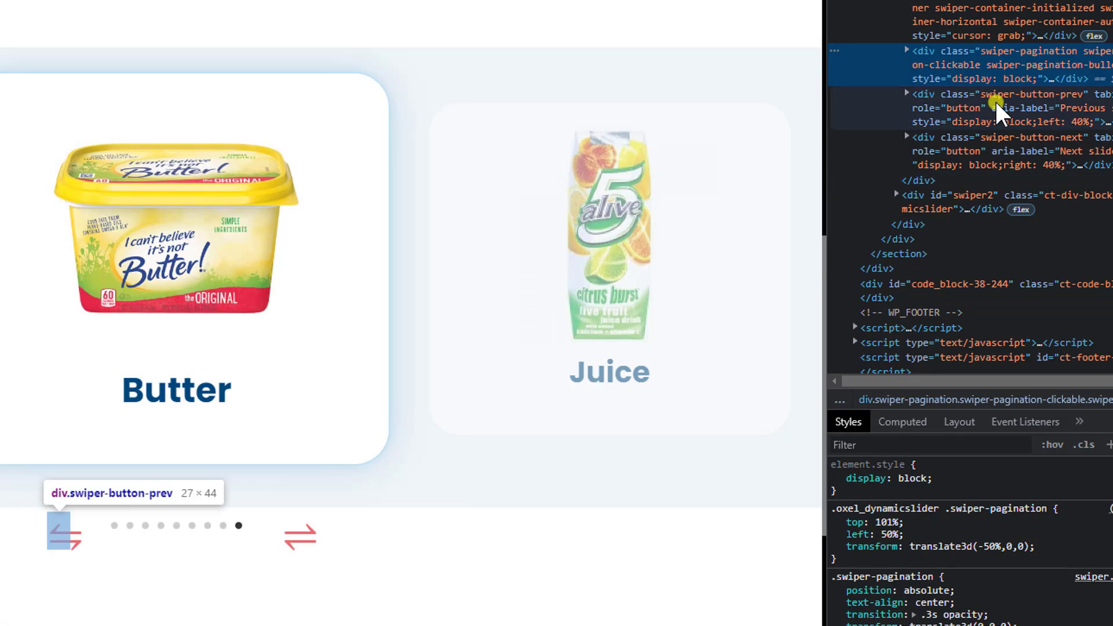
click(933, 491)
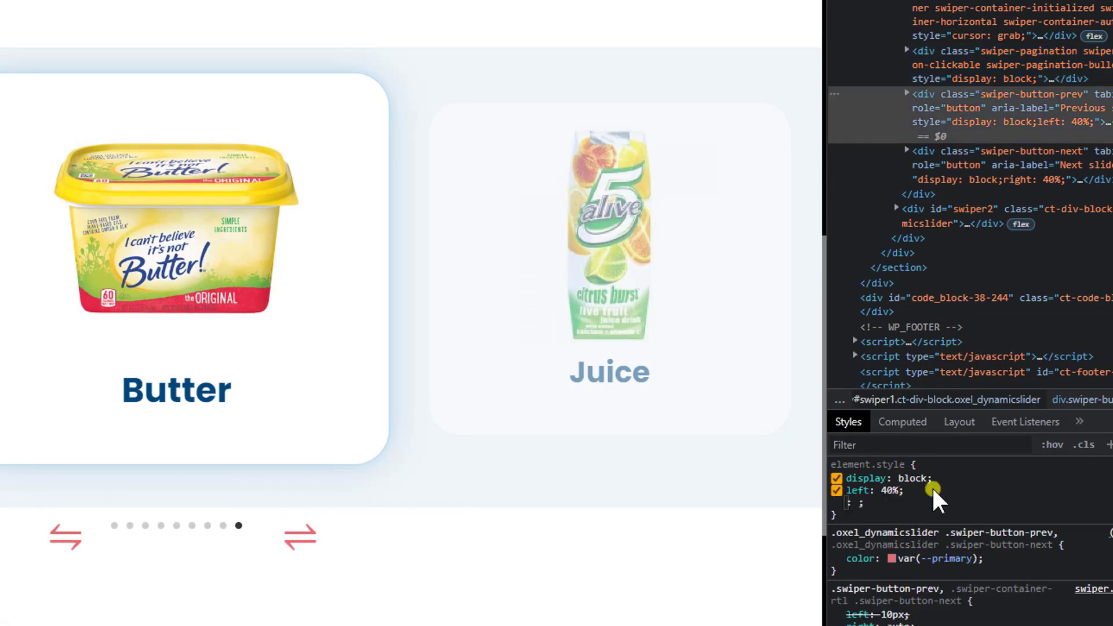
click(891, 491)
text(calc()
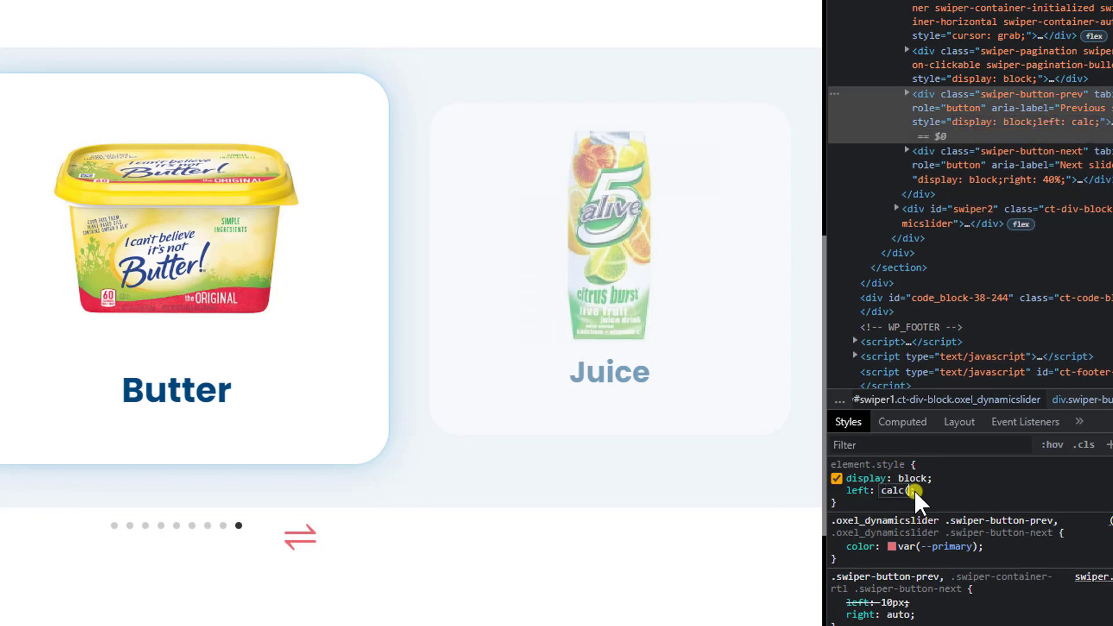
text(50% - 162px)
click(1074, 485)
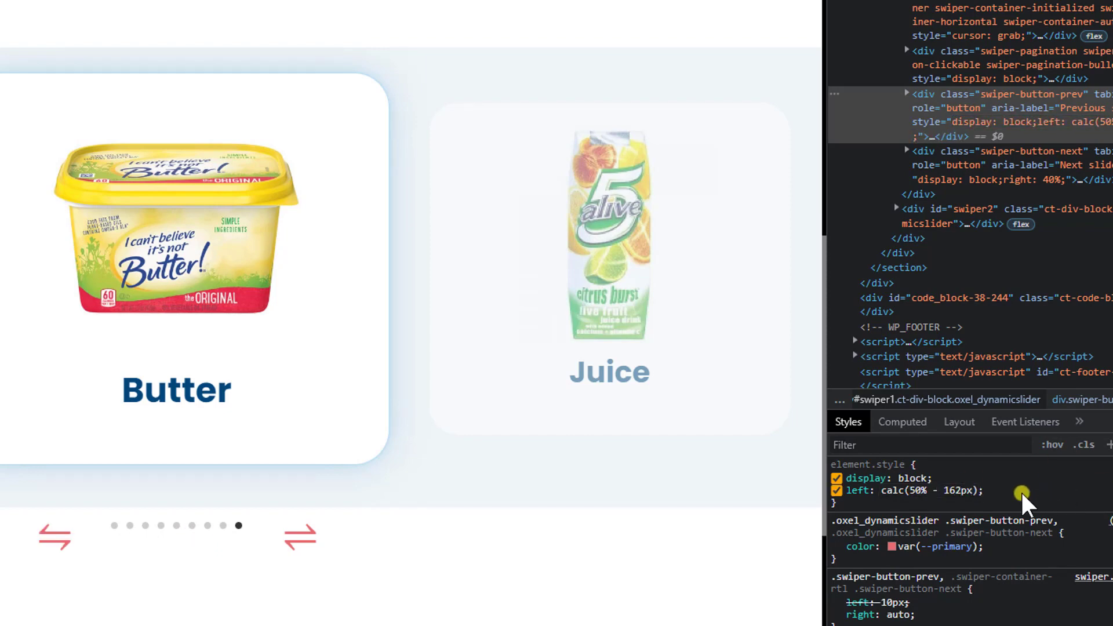
- Copy swiper-button-prev's left offset value and set swiper-button-next's inline right offset to the same calc(50% - 162px)
right_click(896, 492)
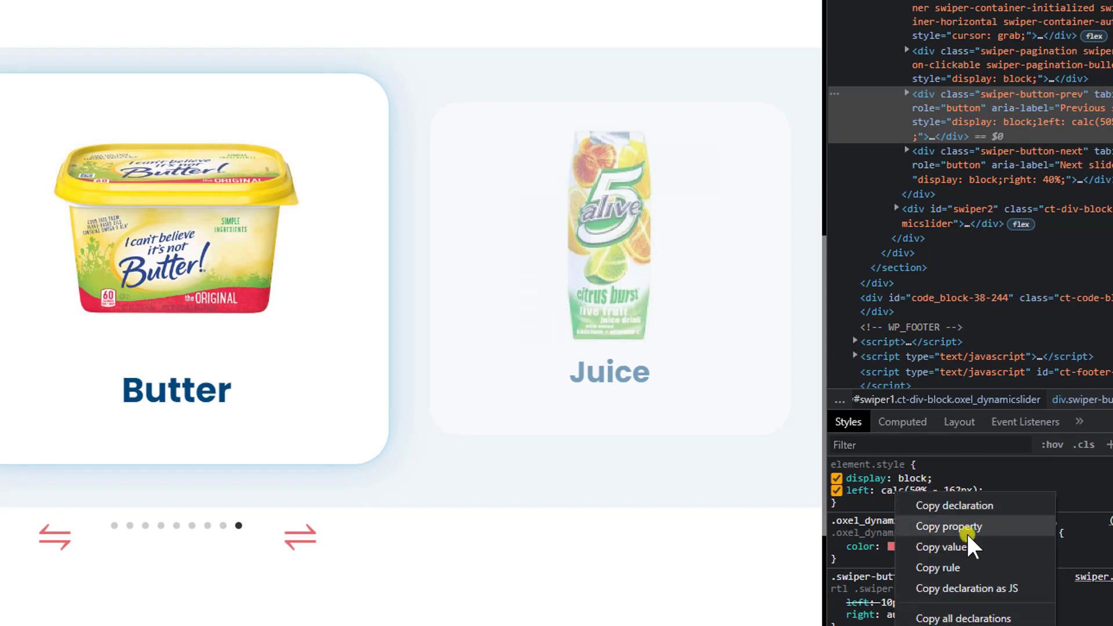
click(961, 546)
click(993, 154)
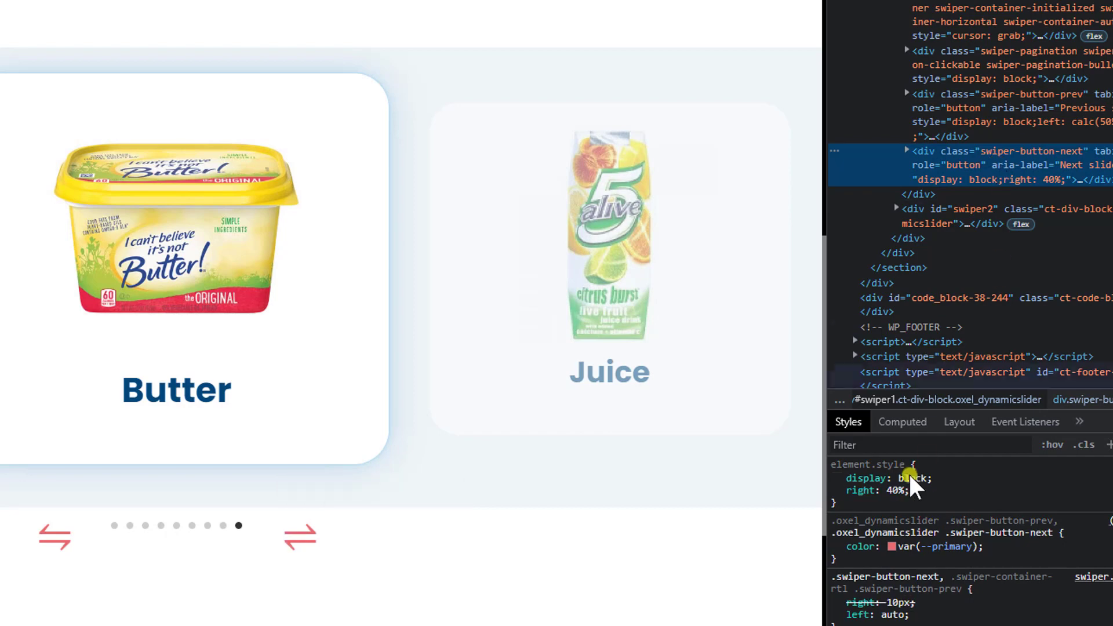
click(913, 491)
key(ctrl+v)
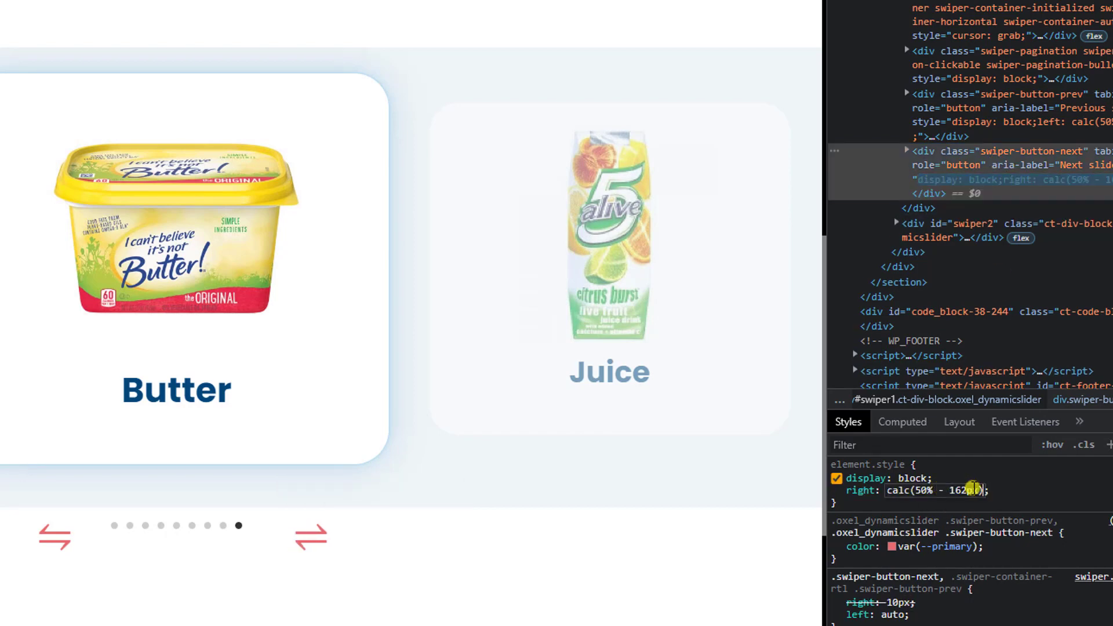
click(1015, 486)
- Test the product slider's previous and next arrows and check their placement beside the dots
scroll(507, 409, down, 1)
scroll(507, 410, up, 1)
click(352, 376)
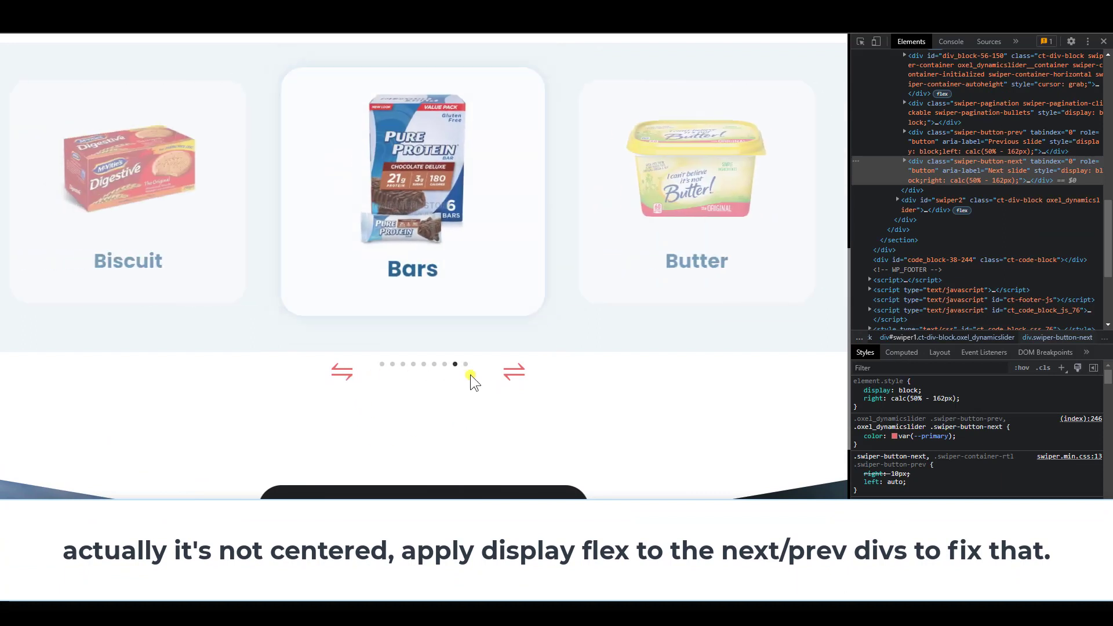
click(506, 375)
click(344, 376)
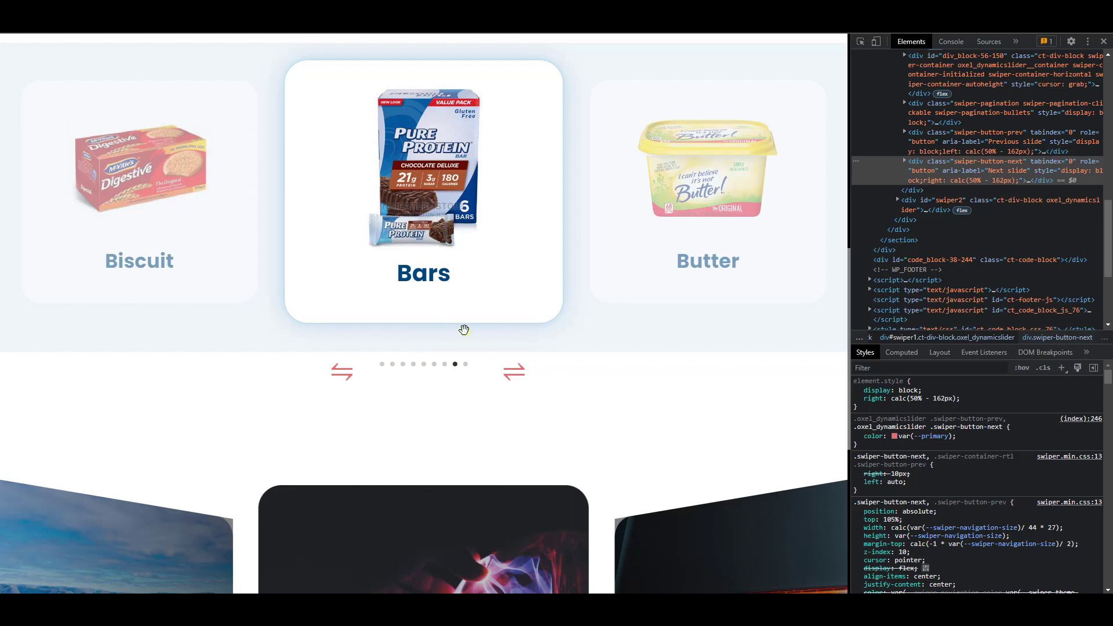
scroll(514, 385, up, 2)
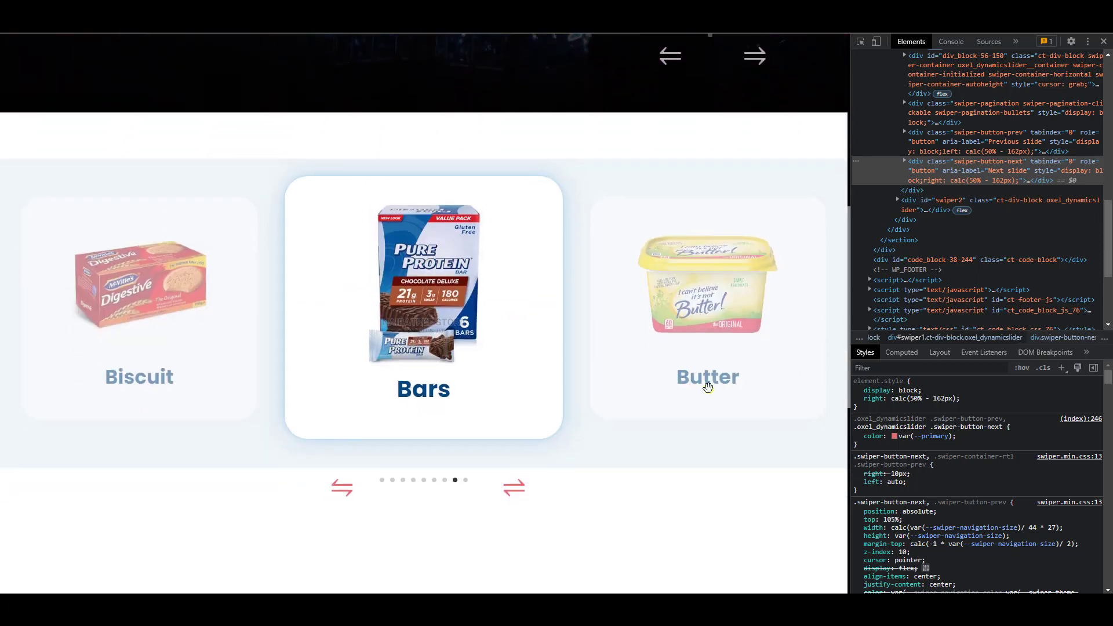
- Copy the shared .swiper-button-next, .swiper-button-prev rule containing top: 105% and paste it into a blank Notepad document
scroll(716, 386, down, 1)
scroll(930, 486, down, 1)
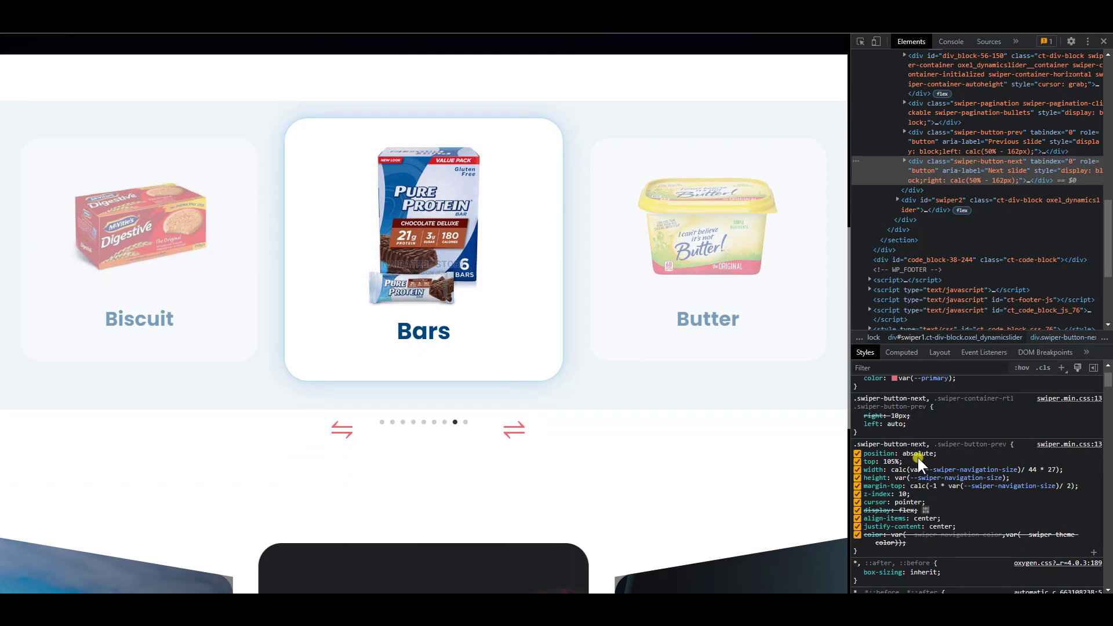
scroll(914, 454, up, 1)
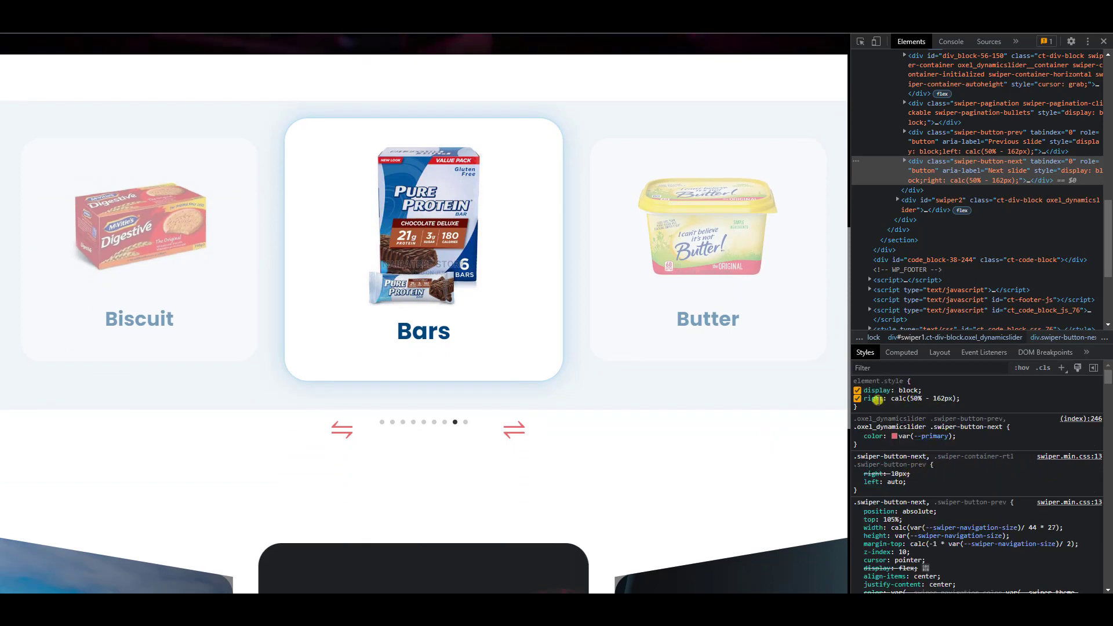
scroll(916, 504, down, 1)
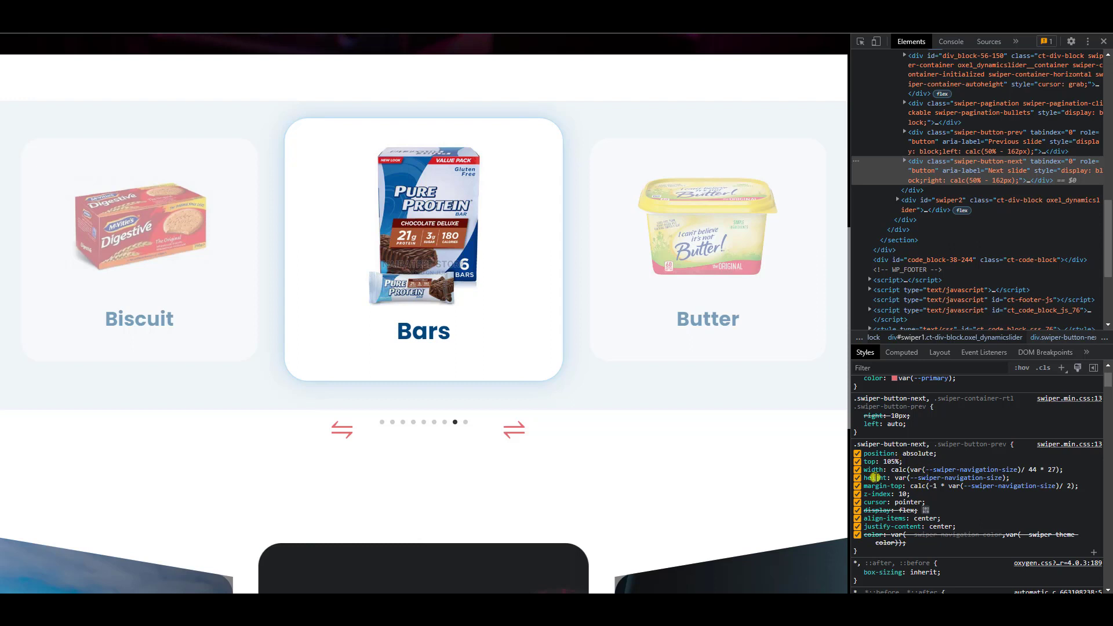
right_click(917, 445)
click(939, 453)
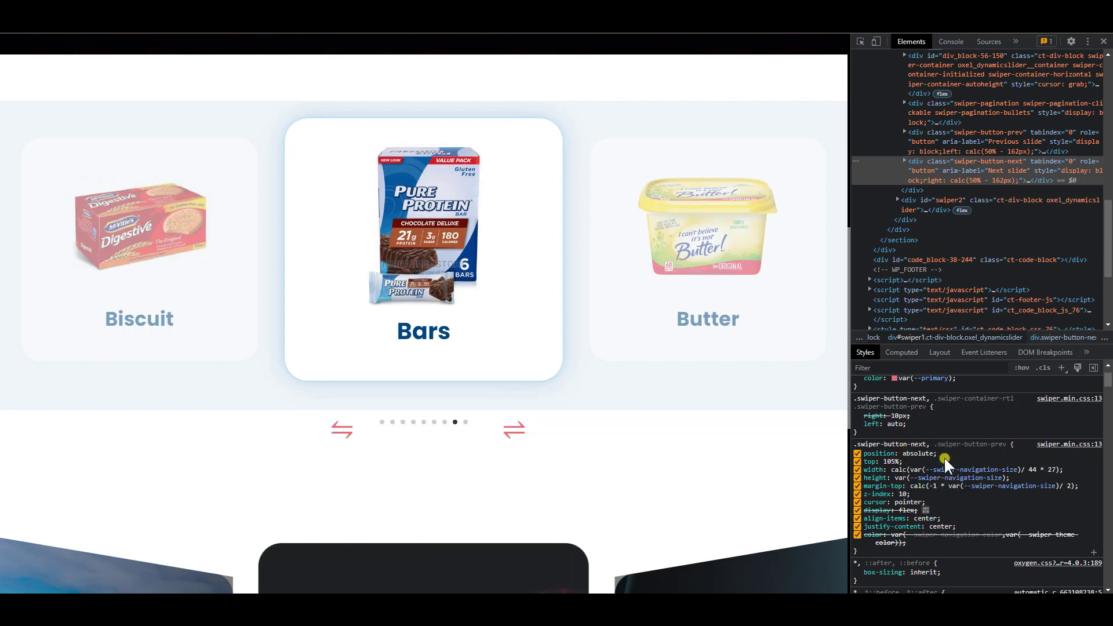
click(14, 614)
click(140, 353)
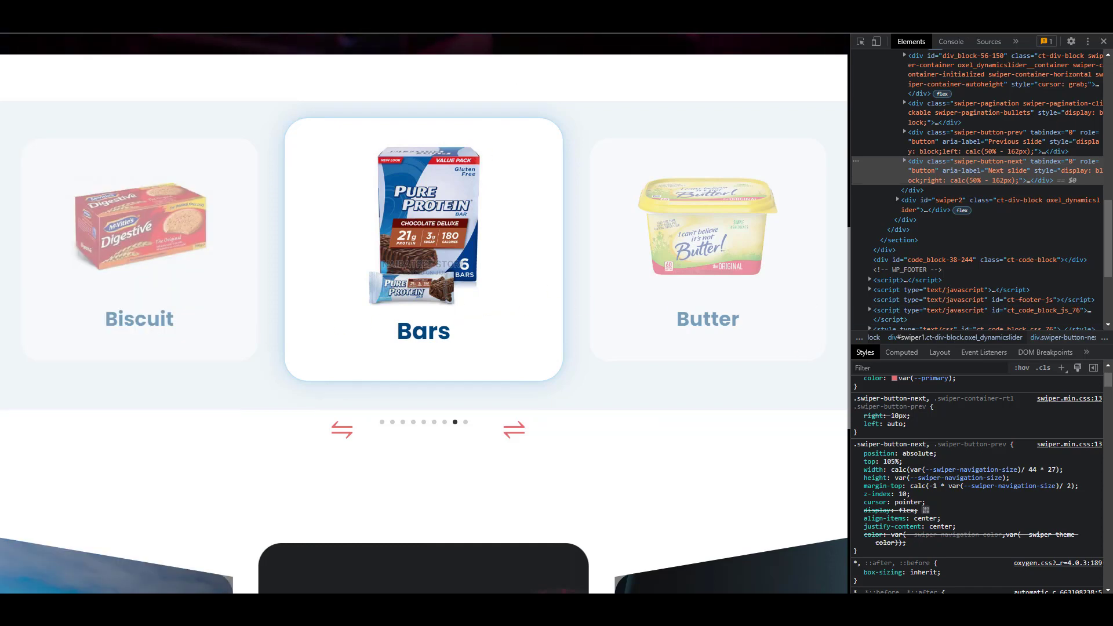
text(.swiper-button-next, .swiper-button-prev {     position: absolute;     top: 105%;     width: calc(var(--swiper-navigation-size)/ 44 * 27);     height: var(--swiper-navigation-size);     margin-top: calc(-1 * var(--swiper-navigation-size)/ 2);     z-index: 10;     cursor: pointer;     display: flex;     align-items: center;     justify-content: center;     color: var(--swiper-navigation-color,var(--swiper-theme-color)); })
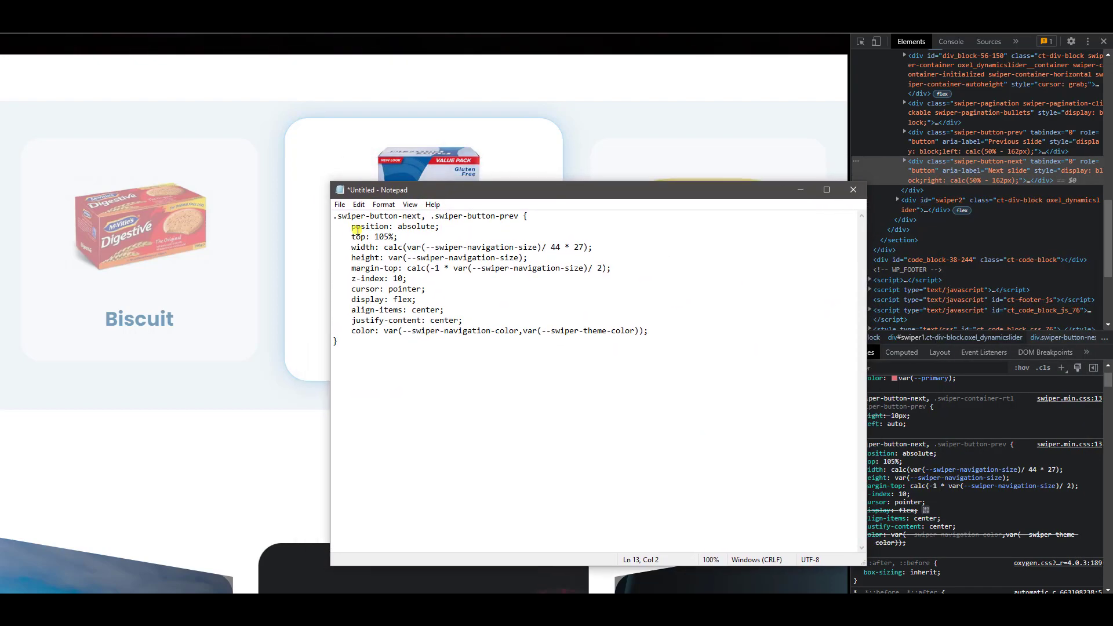
- Strip the pasted rule down to its top: 105% declaration, removing all other properties
drag(347, 227, 487, 226)
key(Delete)
drag(663, 335, 333, 248)
key(Delete)
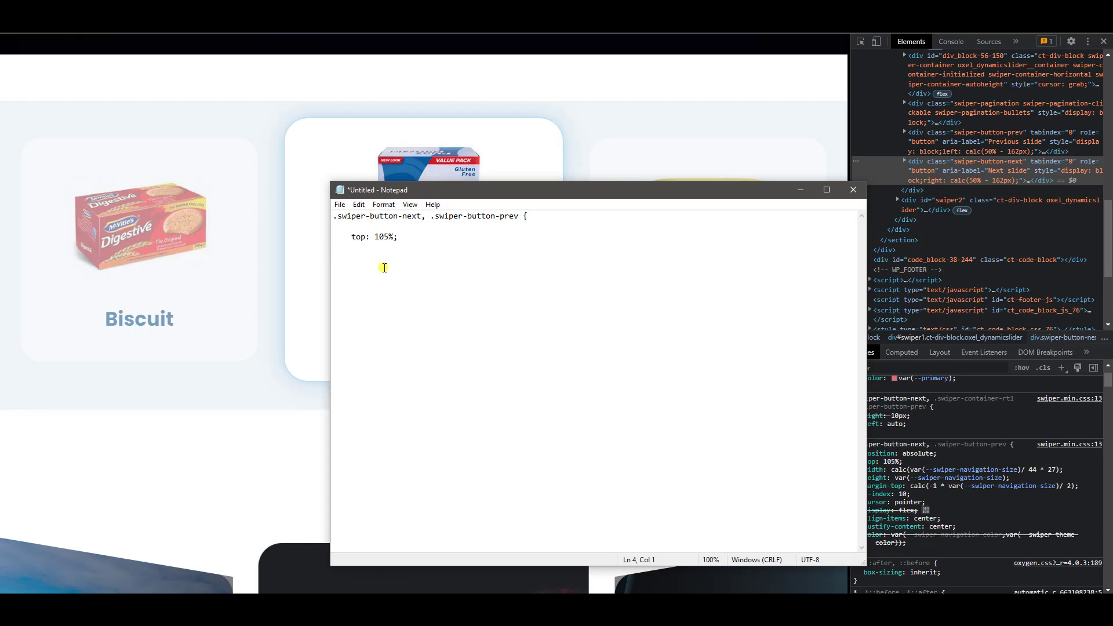
- Prefix both the .swiper-button-next and .swiper-button-prev selectors with #swiper1
drag(383, 191, 574, 225)
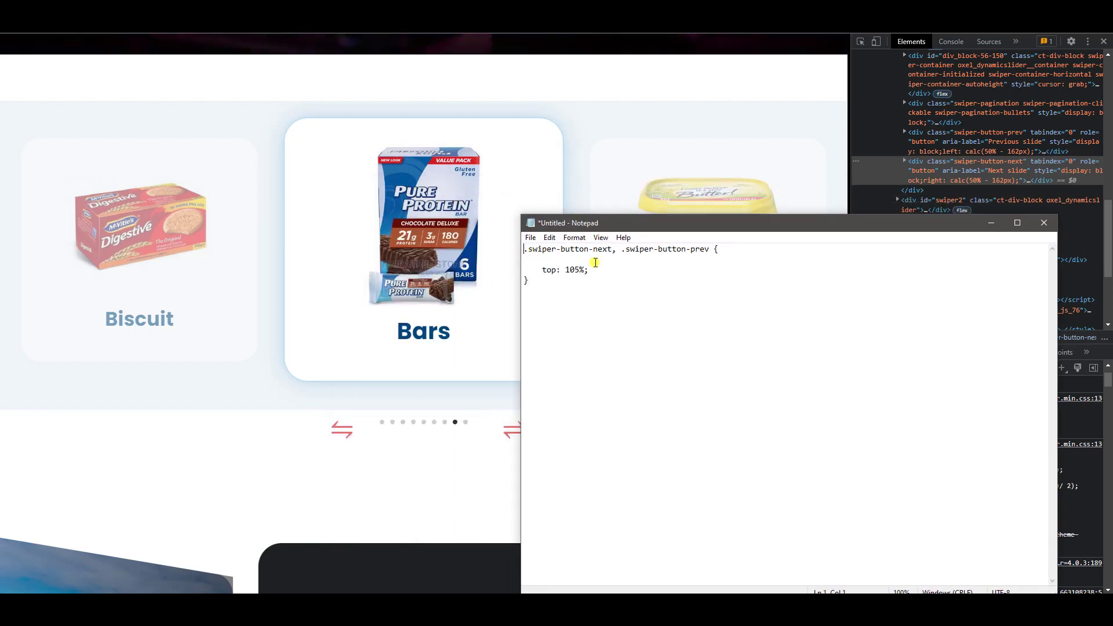
text(#swi)
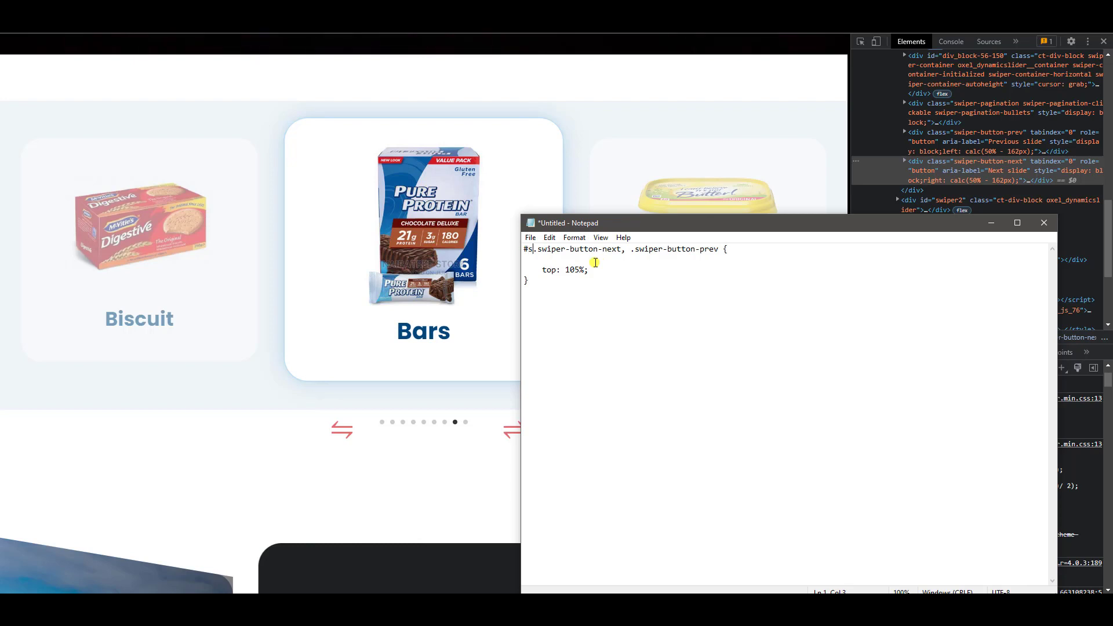
text(per1 )
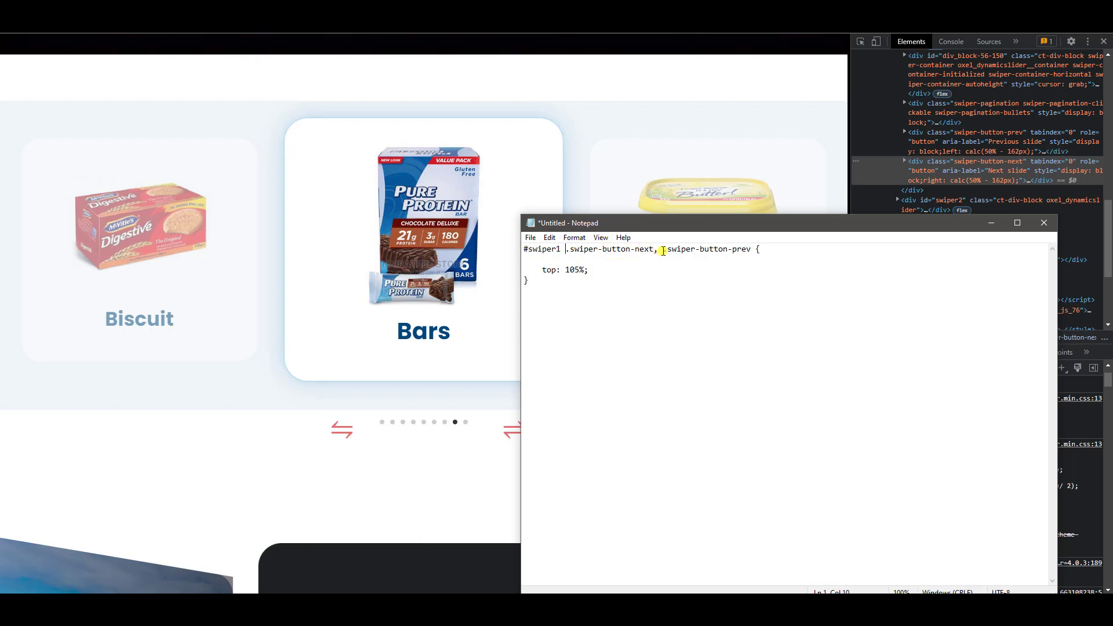
text(#swiper1)
- Duplicate the rule below itself and reduce the copy's selector to #swiper1 .swiper-button-next
drag(564, 282, 503, 240)
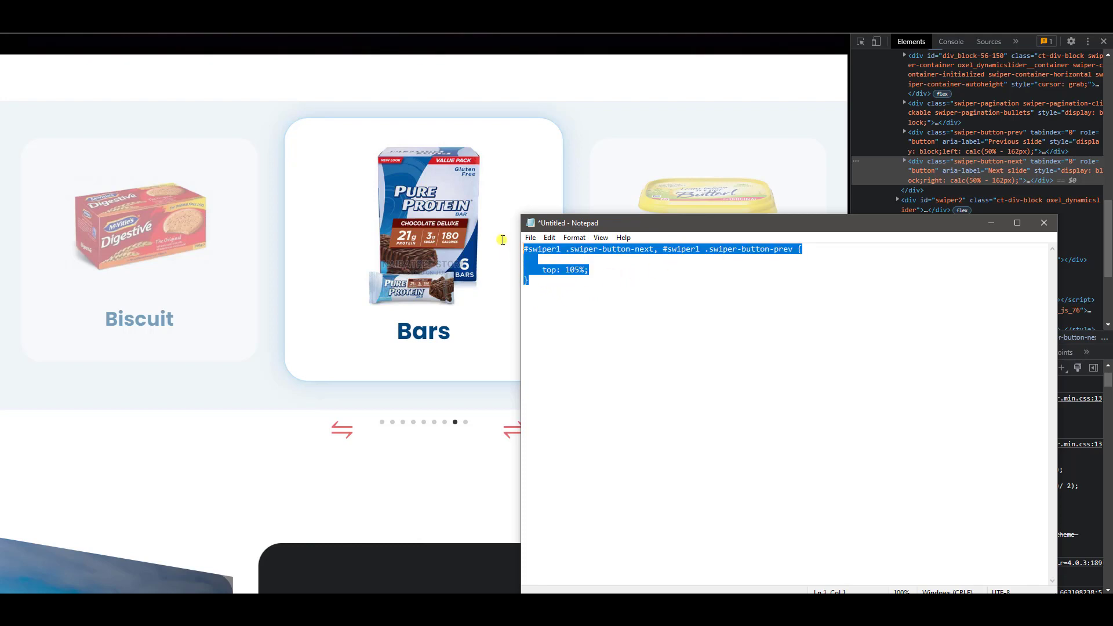
click(540, 282)
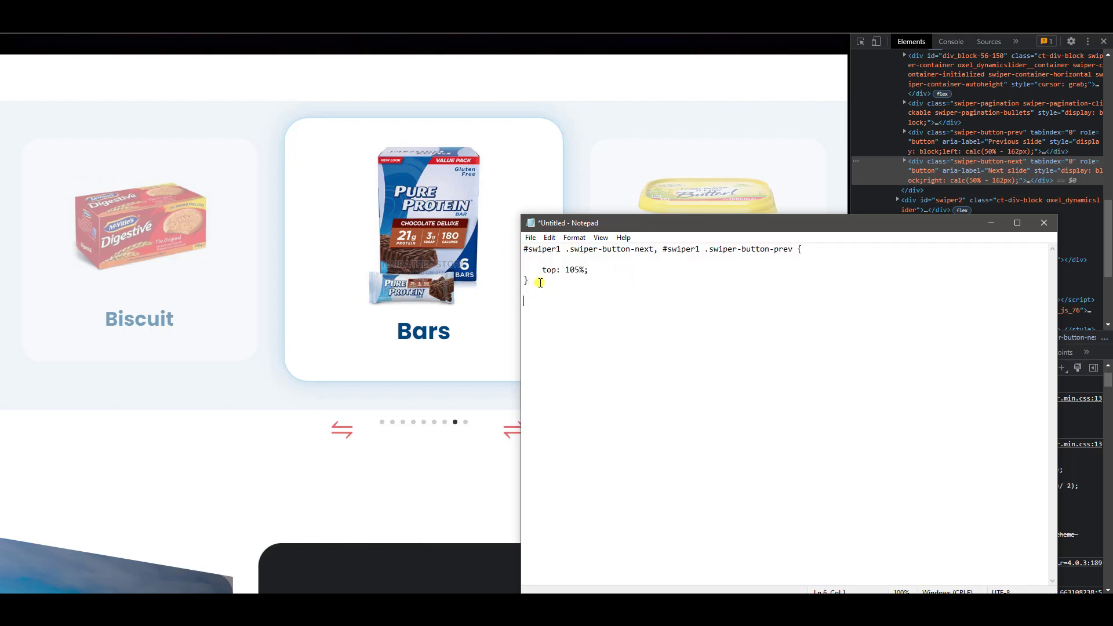
text(#swiper1 .swiper-button-next, #swiper1 .swiper-button-prev {      top: 105%; })
drag(655, 302, 782, 302)
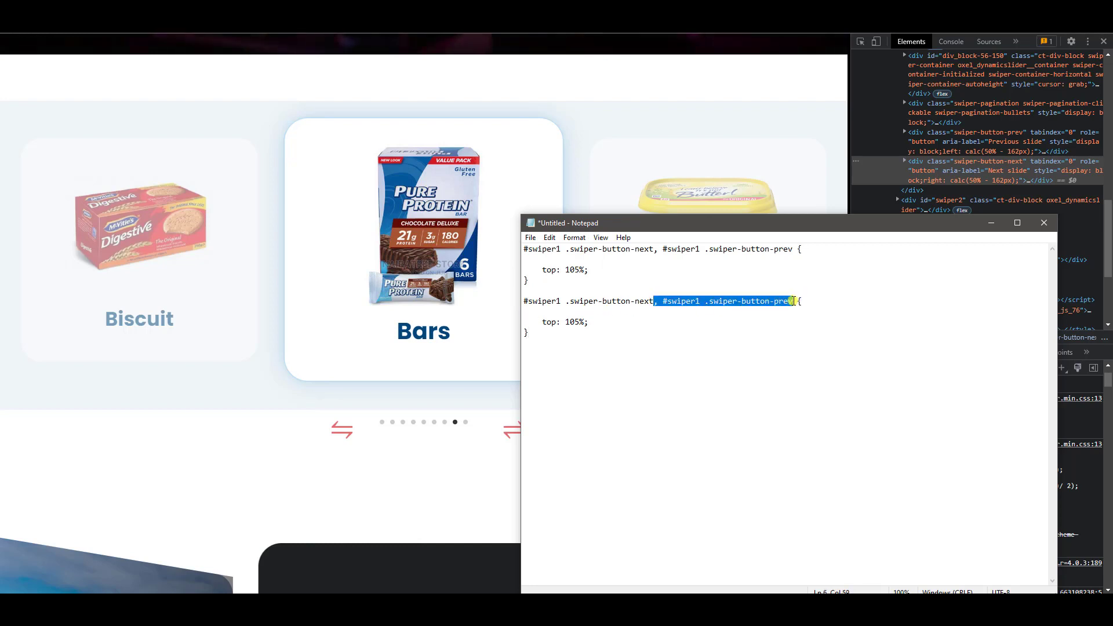
key(BackSpace)
- Replace the second rule's declaration with right: calc(50% - 162px)
drag(698, 226, 588, 314)
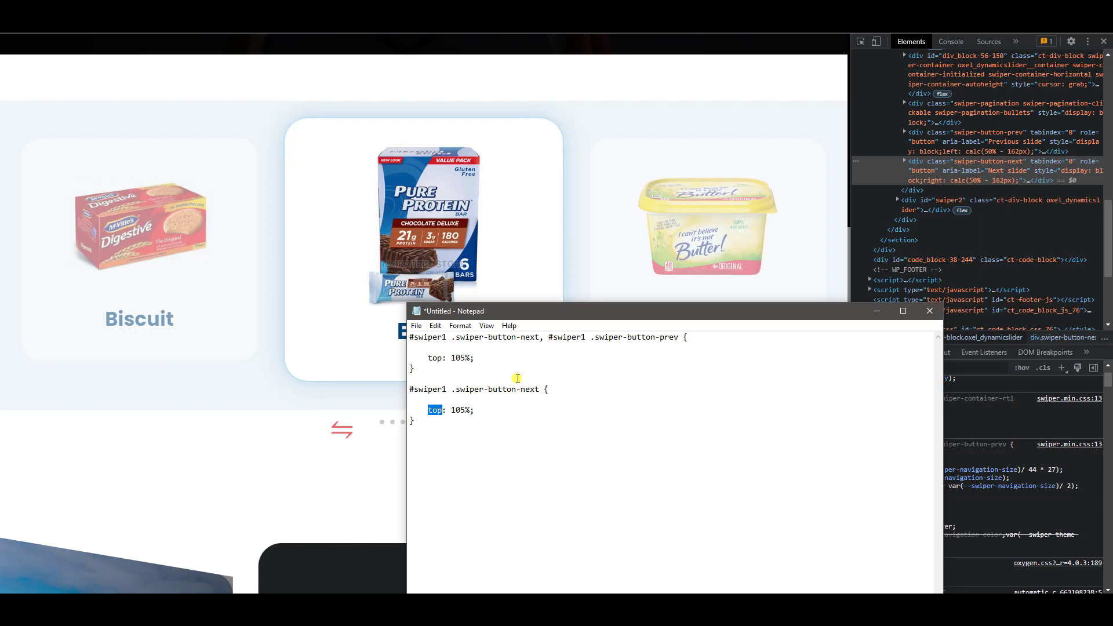
text(righ)
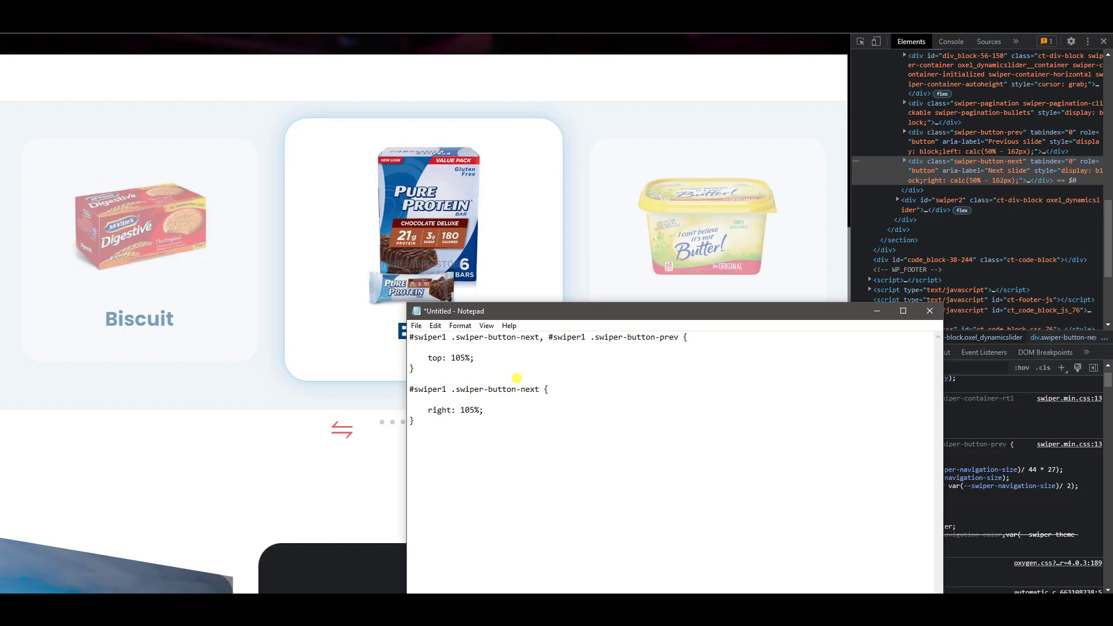
drag(461, 410, 506, 406)
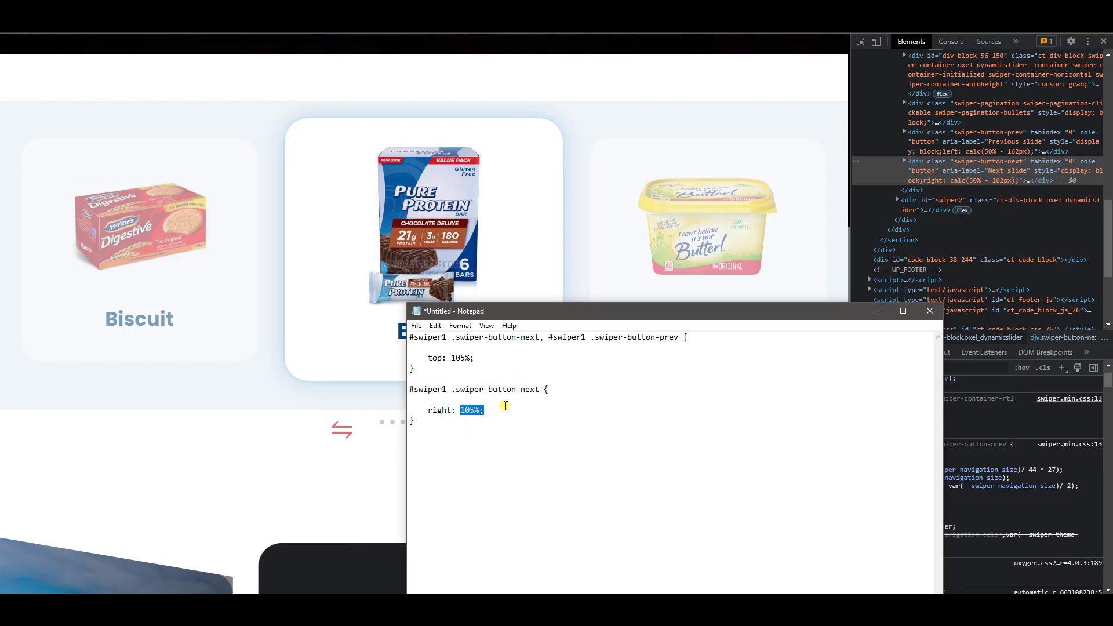
key(super+v)
click(516, 303)
- Duplicate the next-arrow rule and change the copy to #swiper1 .swiper-button-prev with left: calc(50% - 162px)
drag(499, 444, 377, 383)
key(ctrl+c)
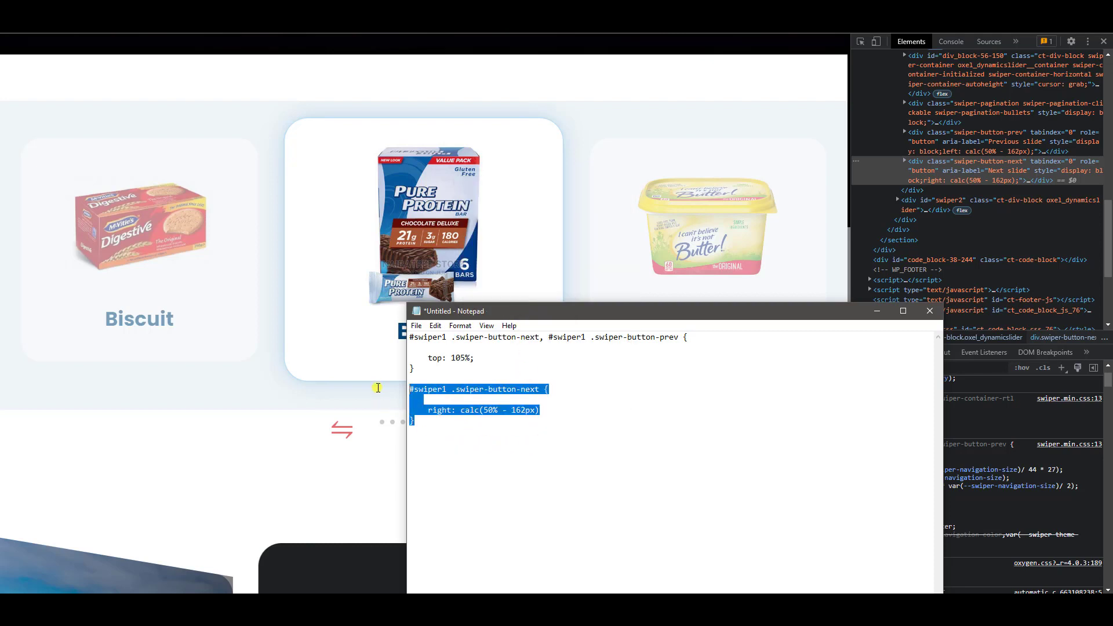
click(431, 424)
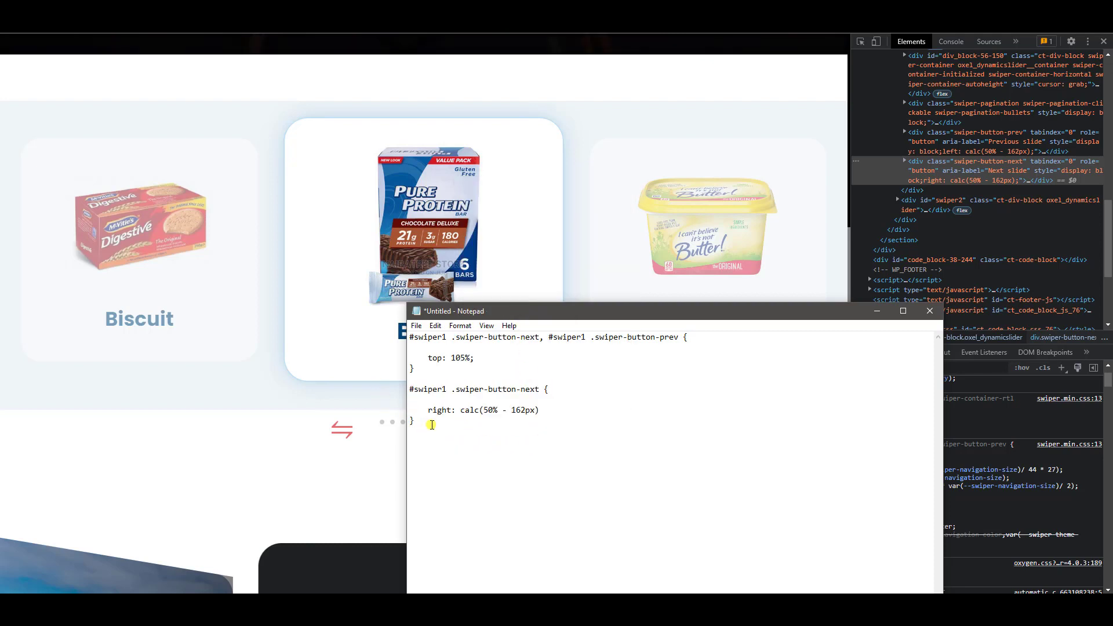
key(ctrl+v)
double_click(534, 442)
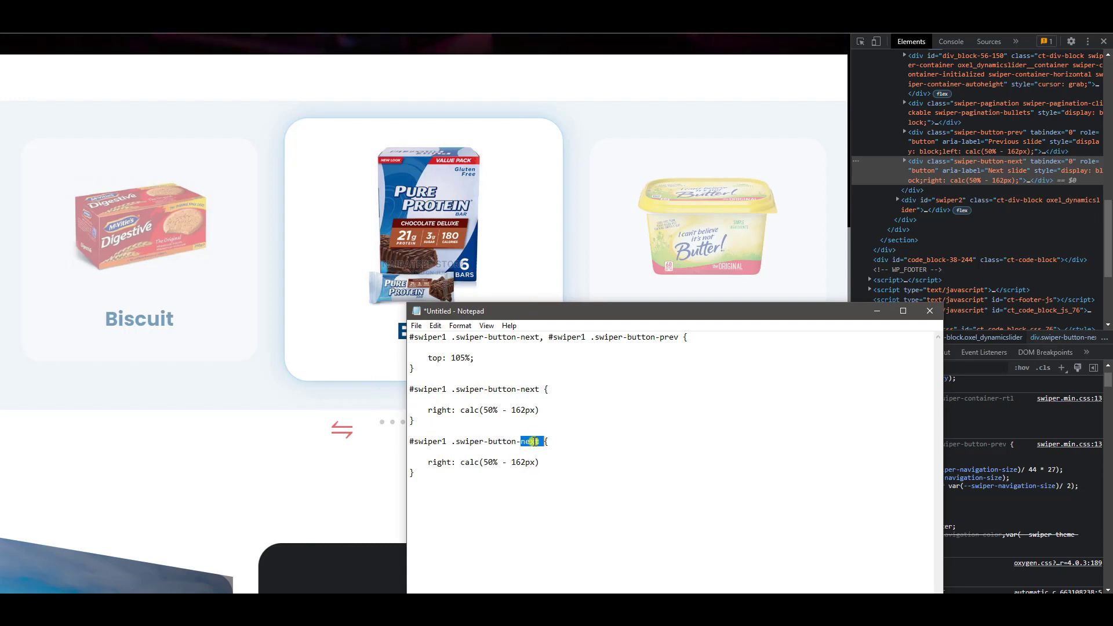
text(prev)
double_click(439, 463)
key(Left)
key(shift+Right)
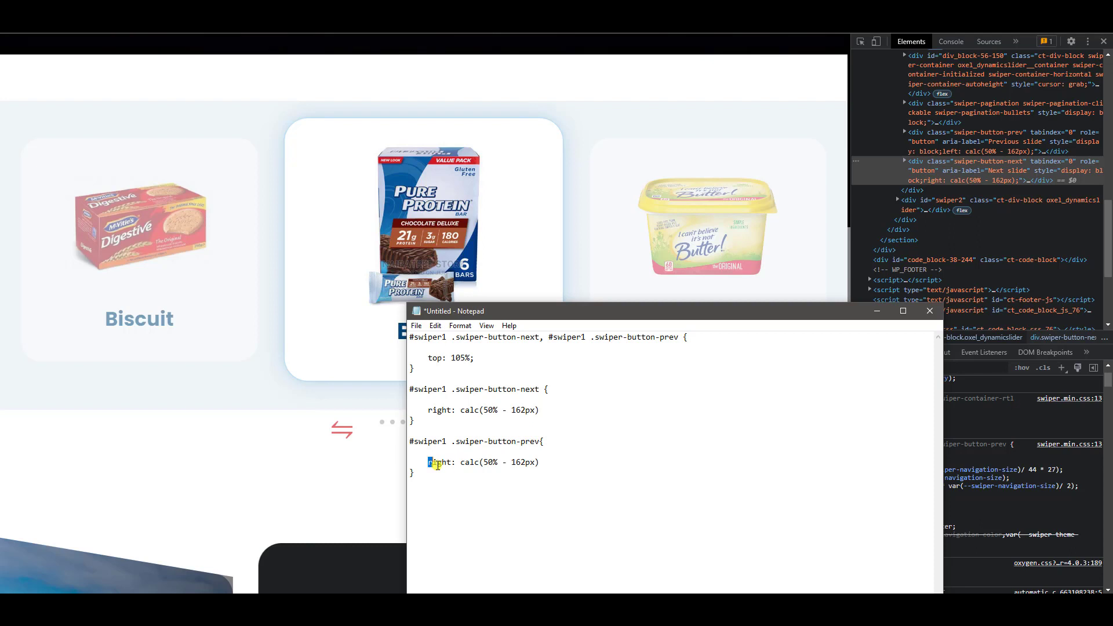
text(left)
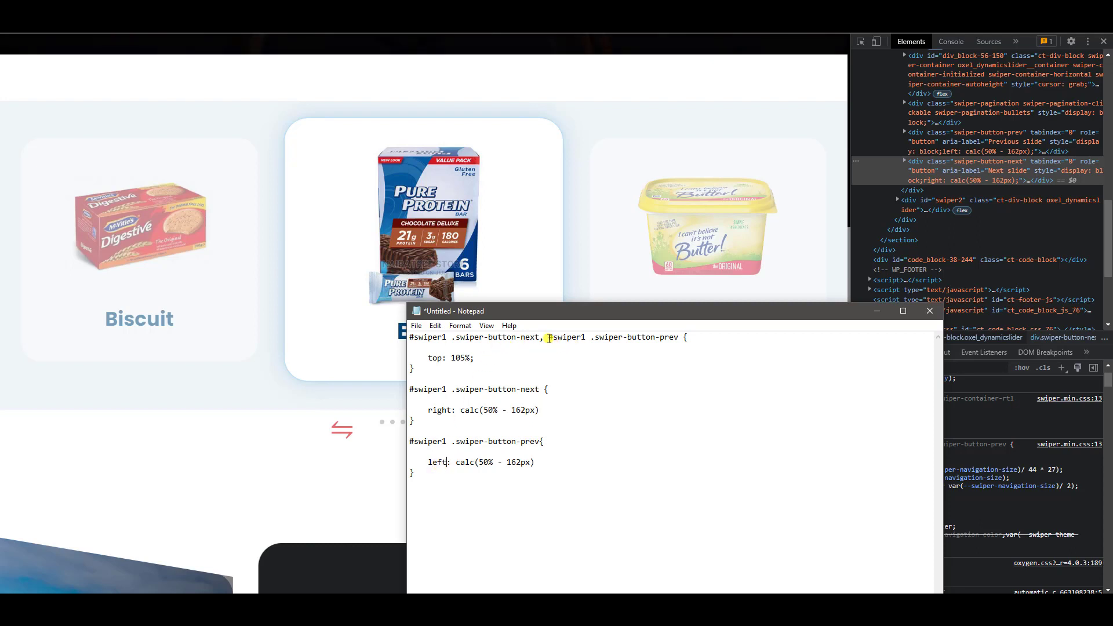
- Put the first rule's two selectors on separate lines and copy all three rules
key(Return)
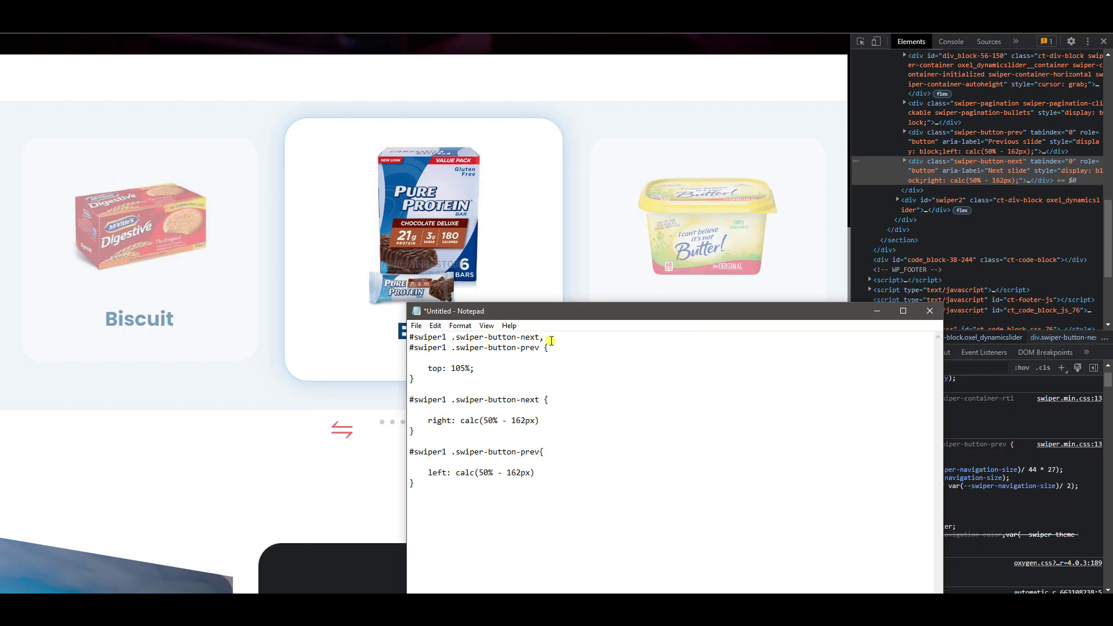
text(,)
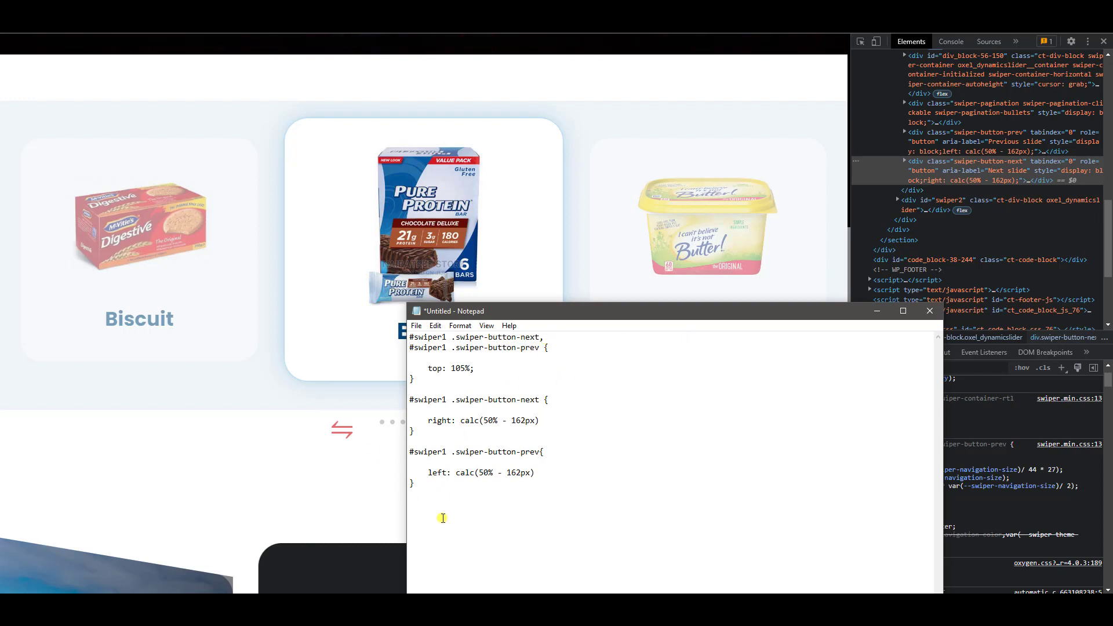
drag(430, 506, 384, 338)
key(ctrl+c)
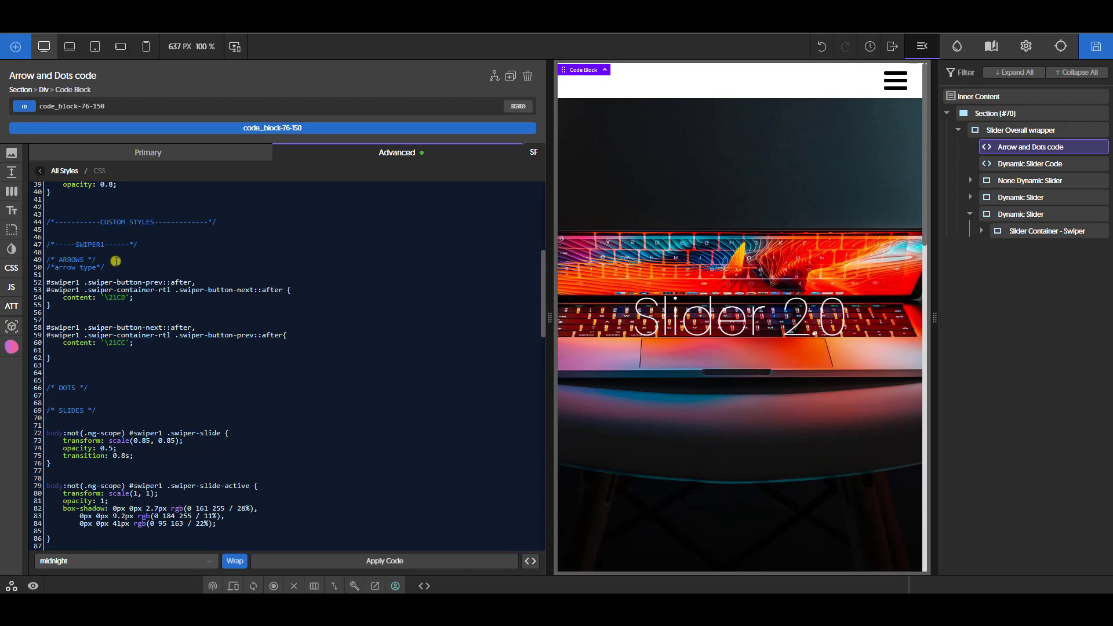
- In the Oxygen builder's Arrow and Dots code, add the comment /*arrow position*/ below the SWIPER1 arrow type rules and paste the copied rules
click(75, 357)
key(Return)
key(Return)
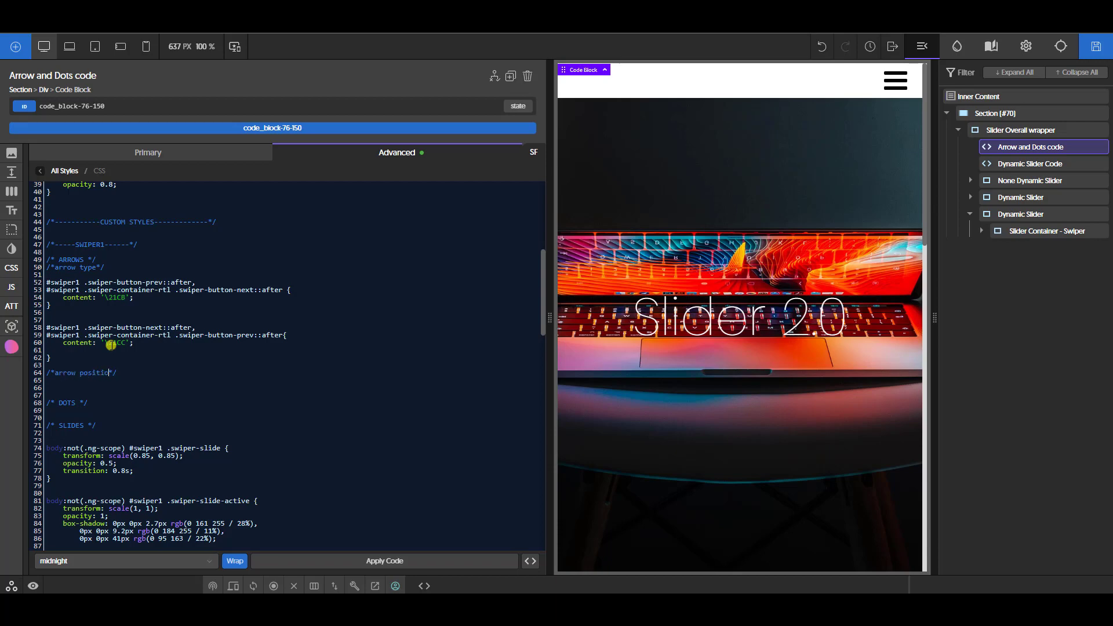
key(Return)
key(ctrl+v)
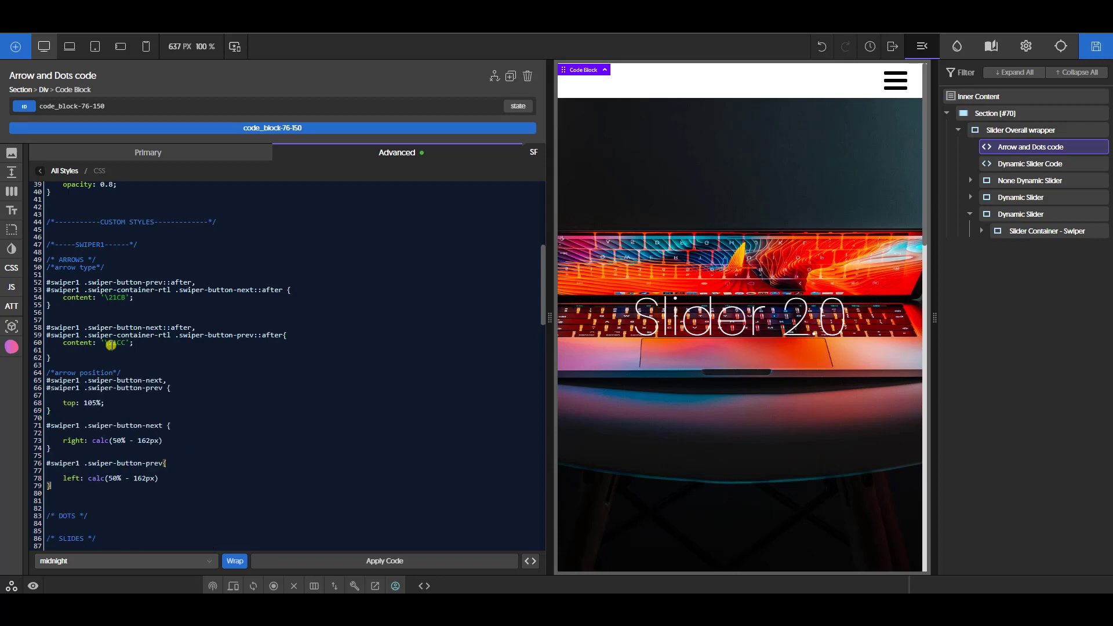
- Save the builder page, switch to the live page, close the developer tools and reload it
scroll(103, 344, down, 2)
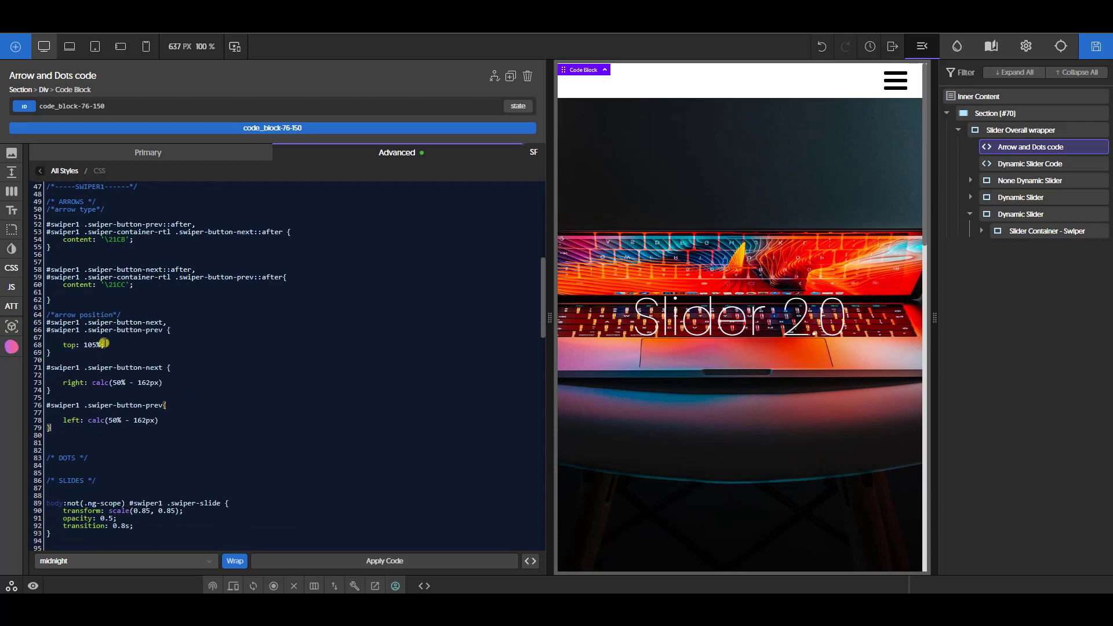
click(1084, 56)
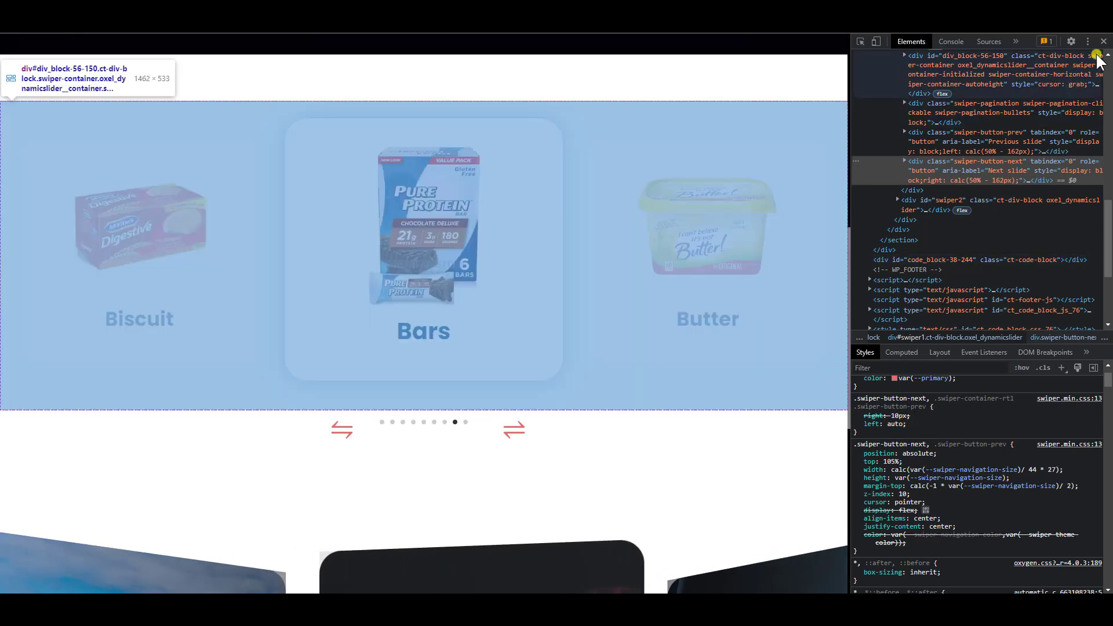
click(1104, 41)
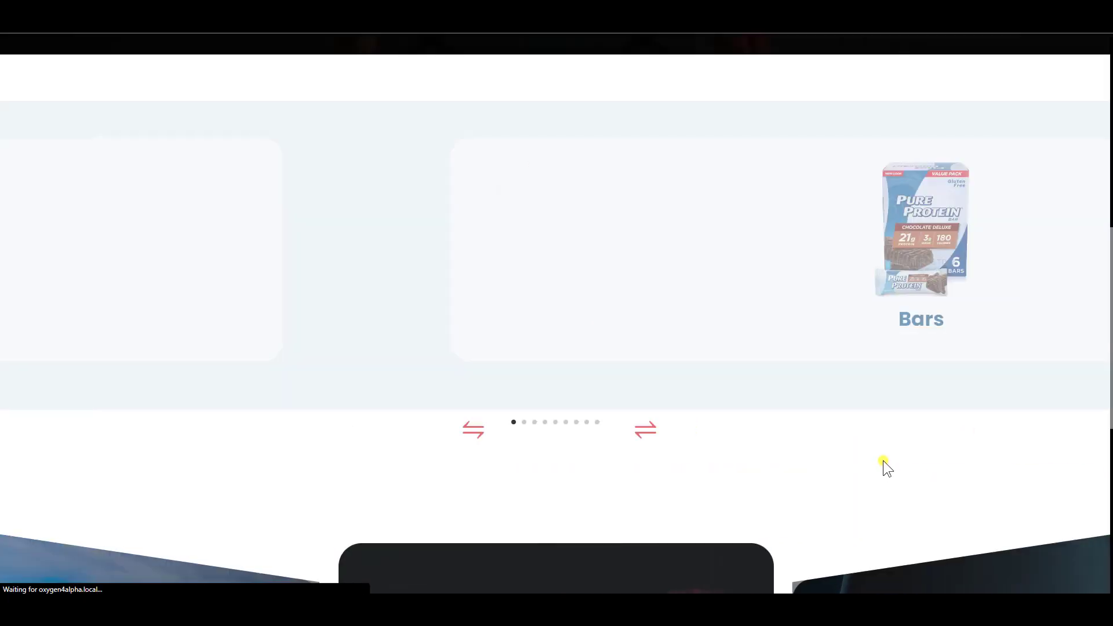
- Test the first slider's next and previous arrows on the live page by moving through the slides
click(654, 436)
click(654, 436)
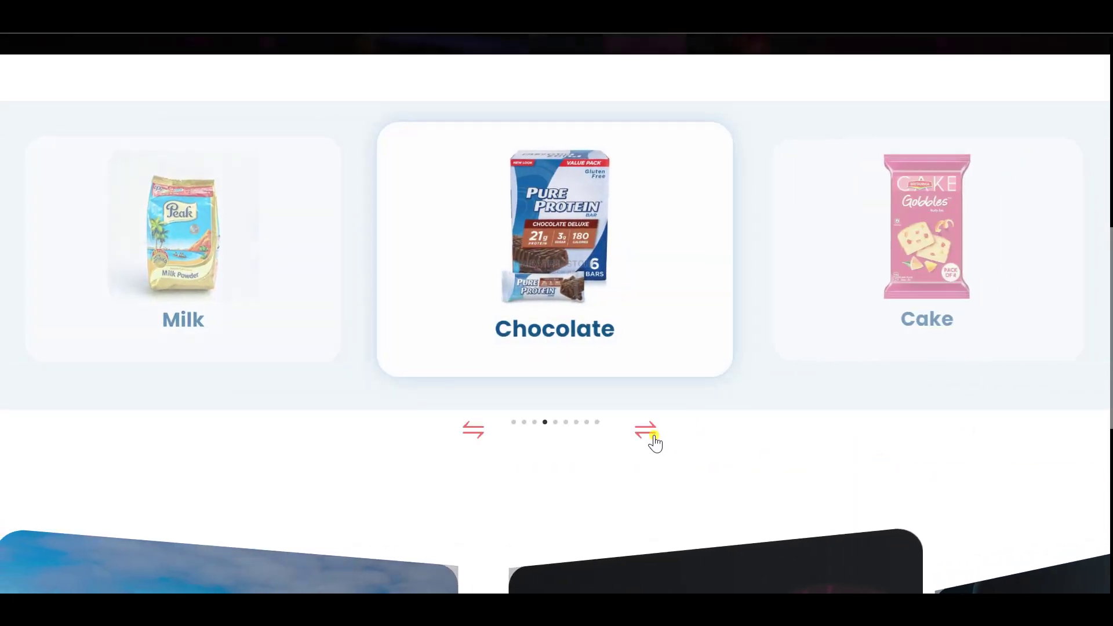
click(654, 436)
click(655, 436)
click(473, 436)
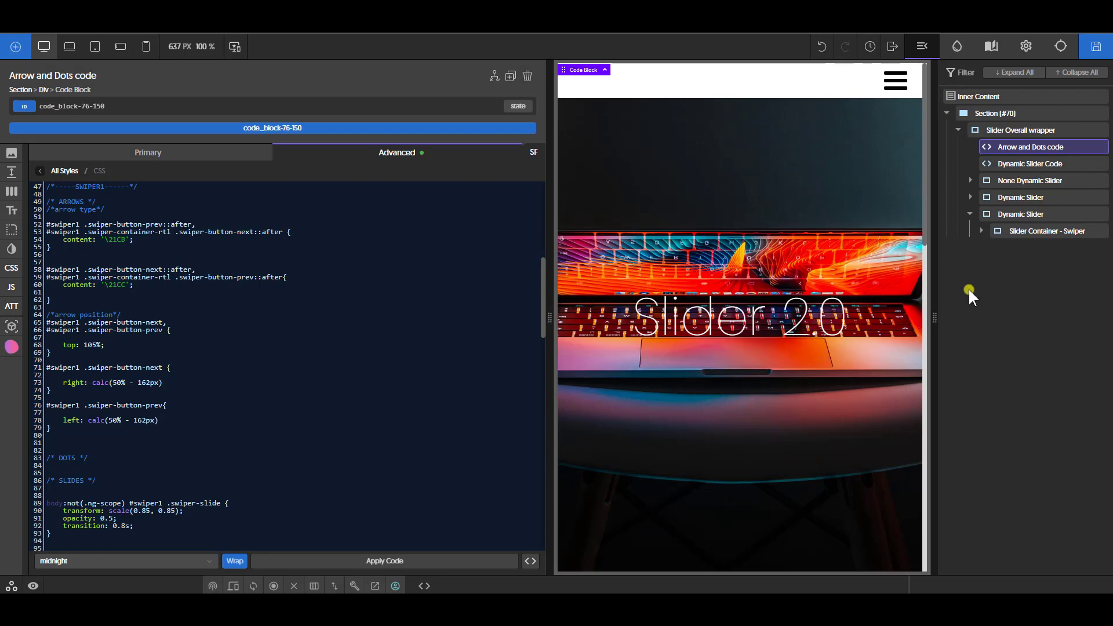
- Return to the builder, collapse the expanded code editor, and compare the nested structures of None Dynamic Slider and the last Dynamic Slider
click(530, 560)
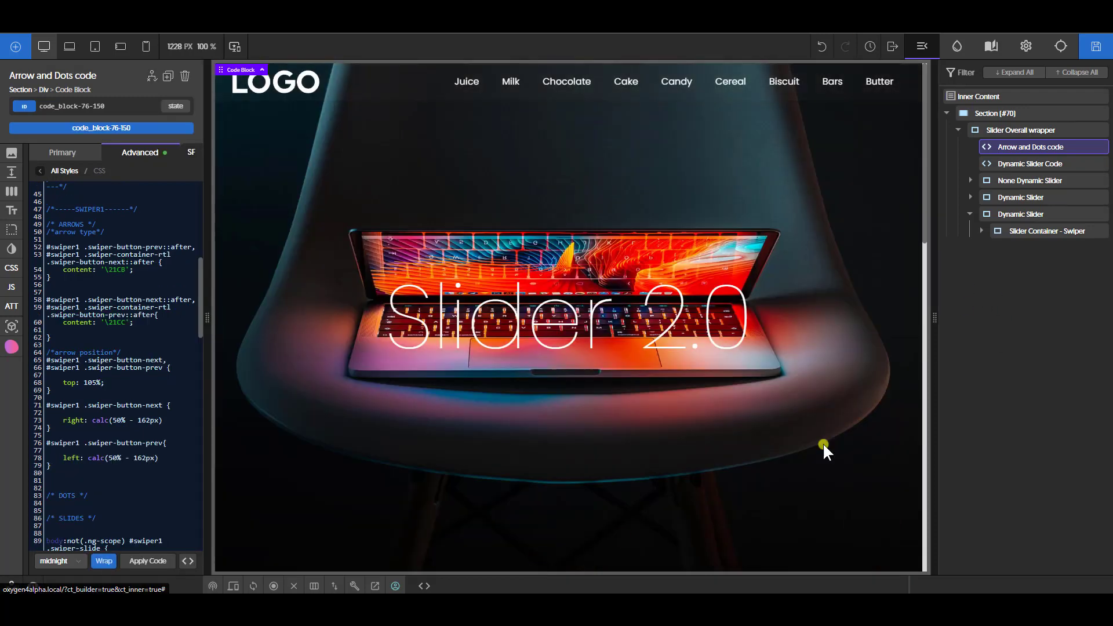
click(971, 214)
click(970, 180)
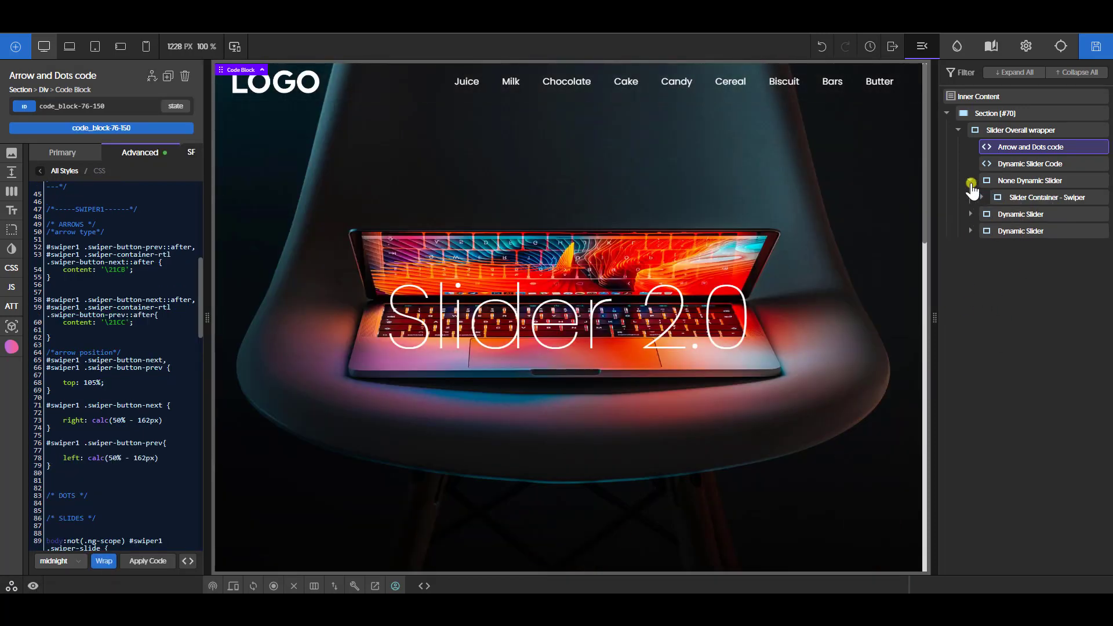
click(983, 199)
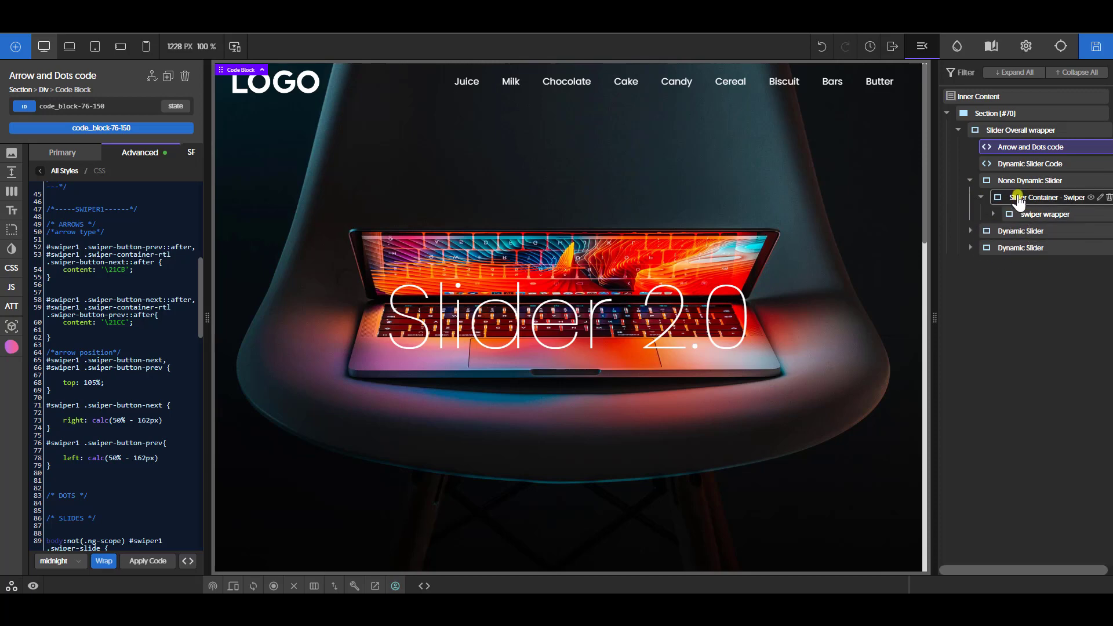
click(1011, 214)
click(993, 214)
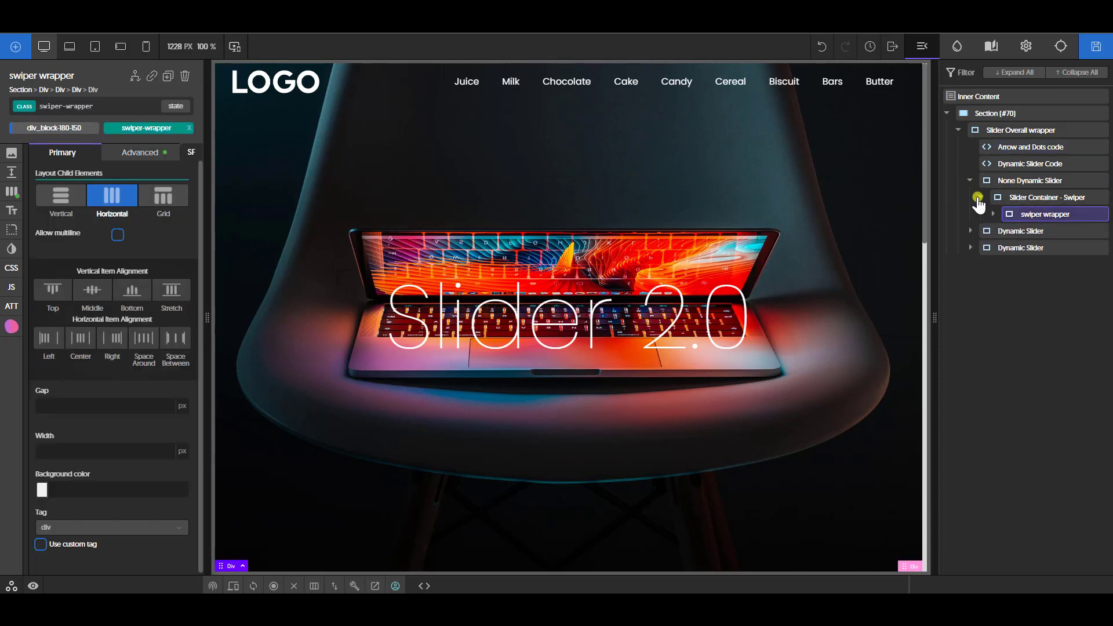
click(970, 248)
click(981, 264)
click(1005, 298)
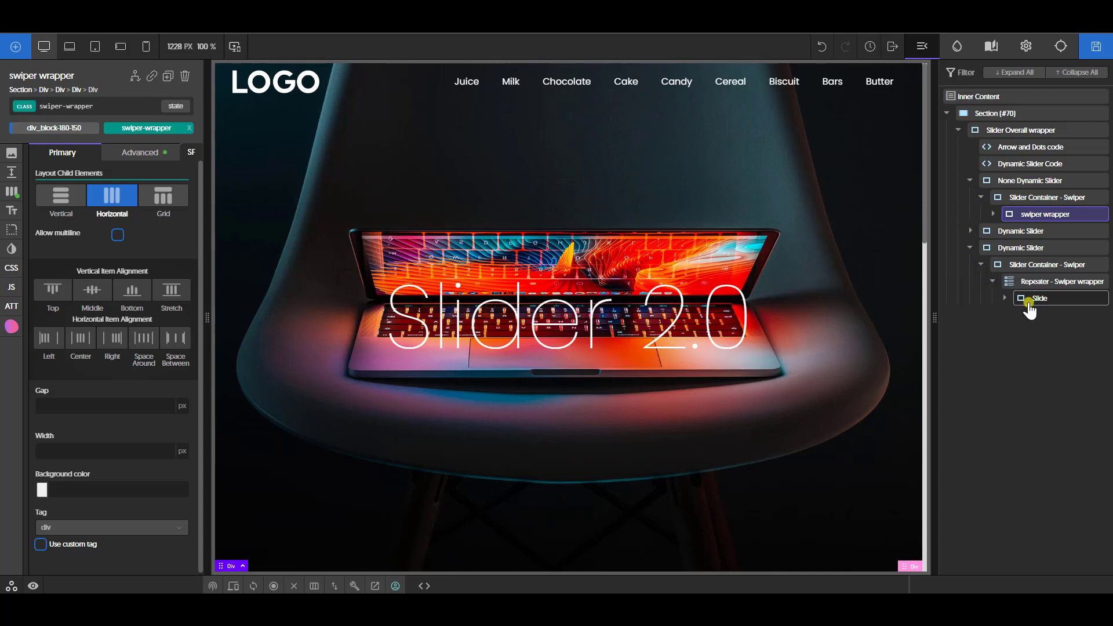
click(1031, 298)
click(1033, 282)
click(970, 248)
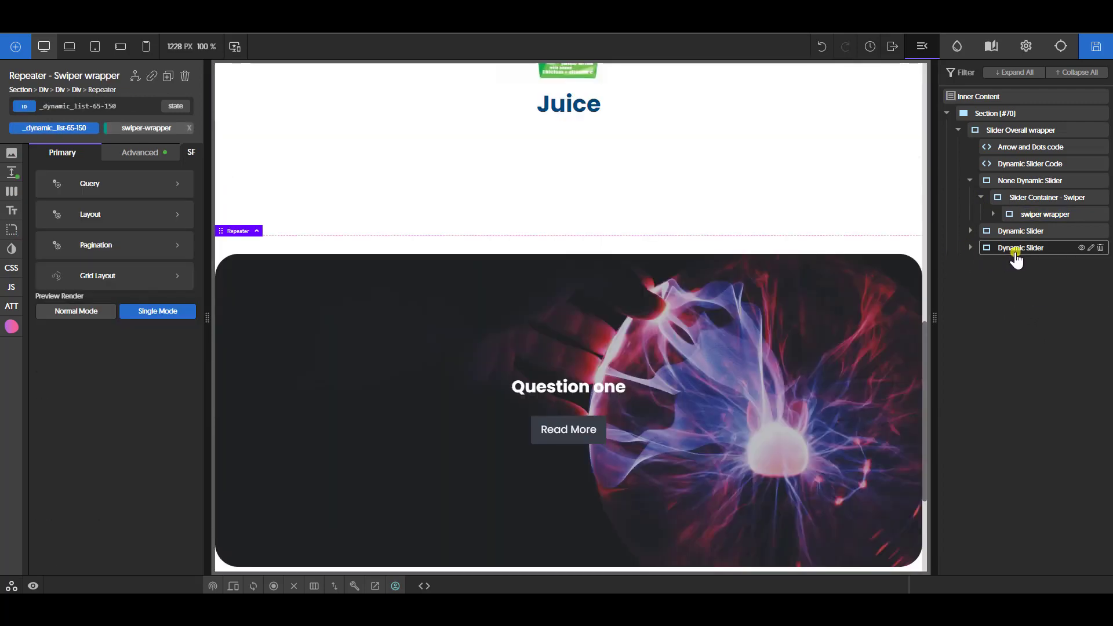
- Duplicate the last Dynamic Slider and rename the copy as non dyn
click(1016, 250)
key(ctrl+d)
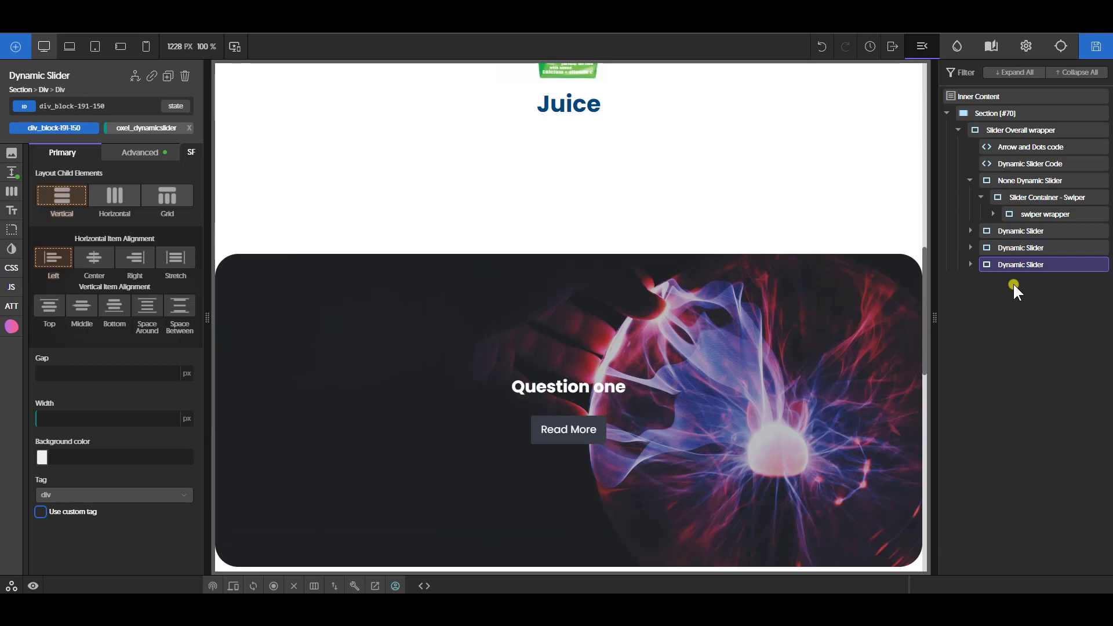
double_click(1026, 268)
text(non)
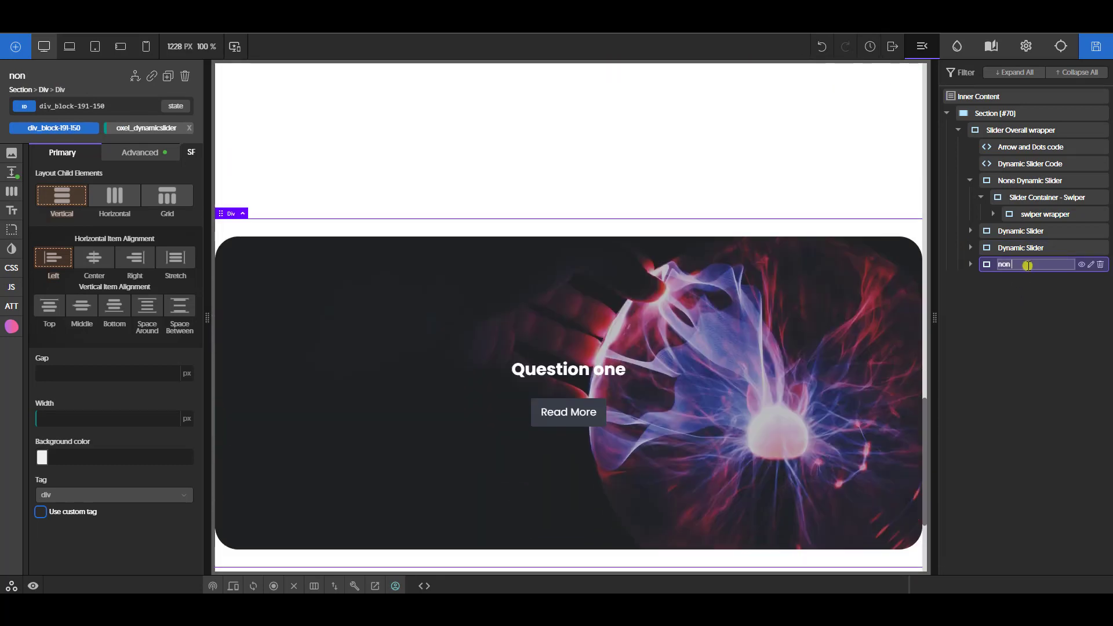
text( dyn)
key(Return)
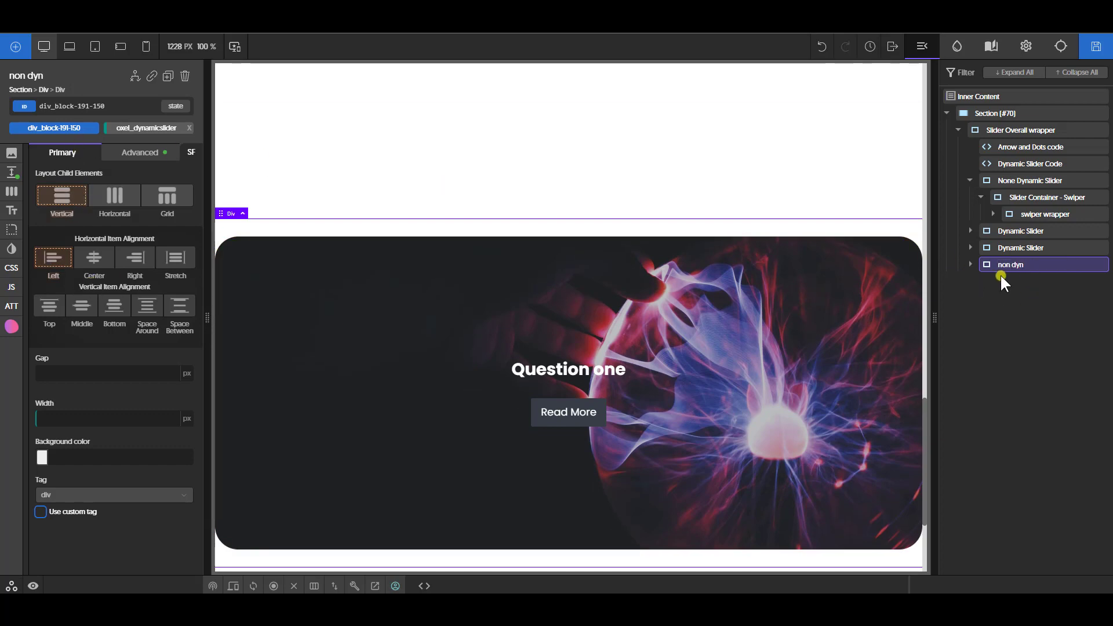
- Set the non dyn slider's ID to swiper4 and expand its nested structure down to the repeater's slide
drag(40, 106, 204, 135)
text(swiper4)
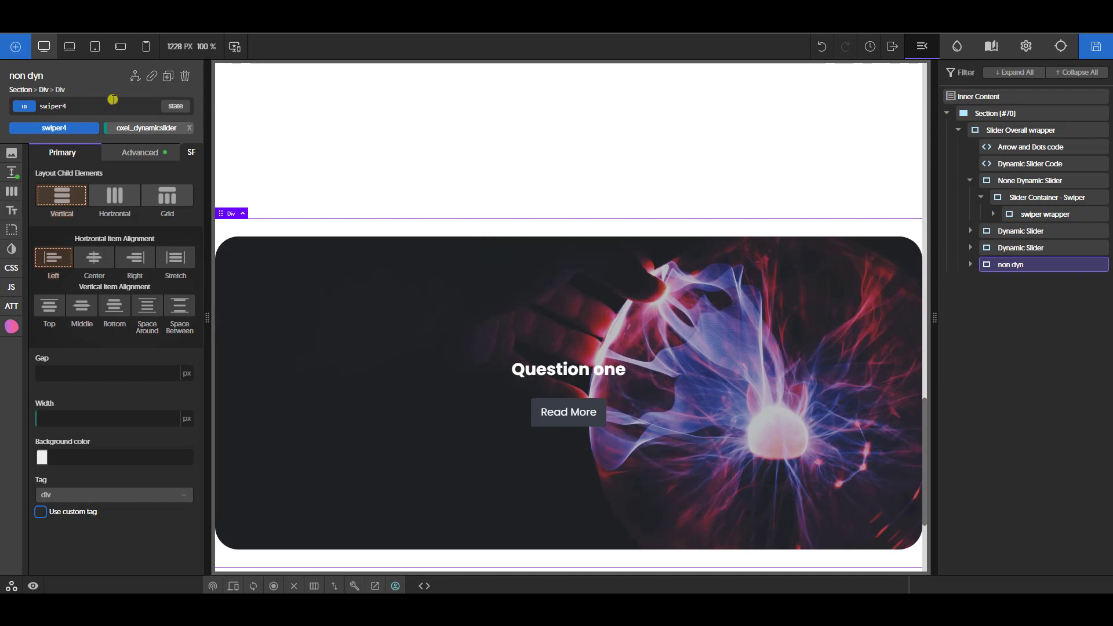
click(970, 264)
click(980, 281)
click(993, 298)
click(1038, 315)
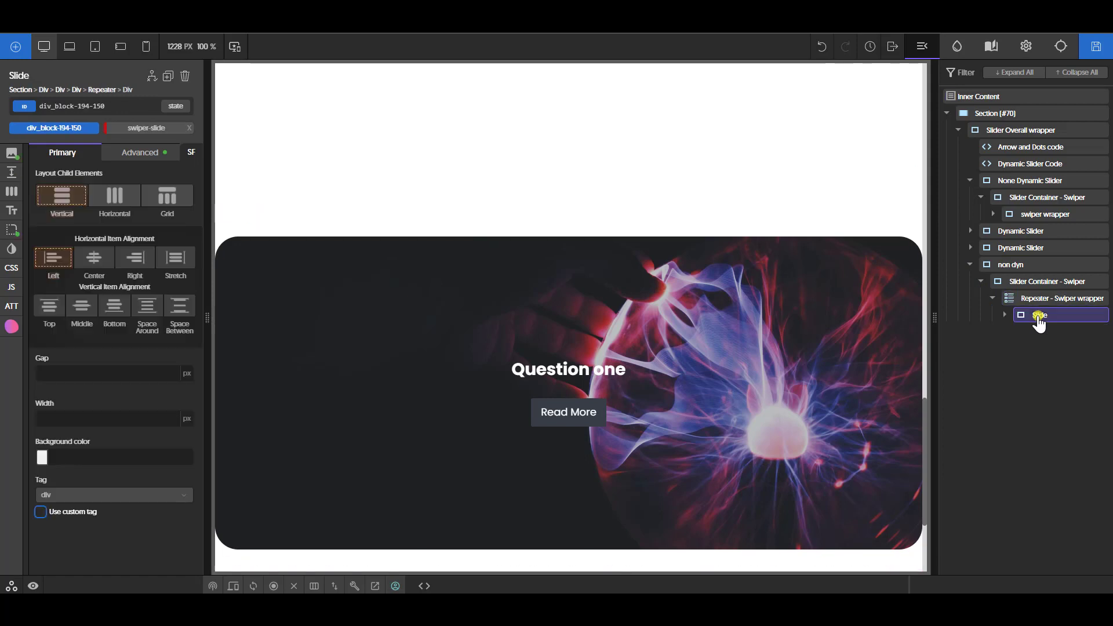
- Add a Div inside the non dyn slider's Slider Container - Swiper and place it above the repeater
click(1038, 301)
click(1041, 284)
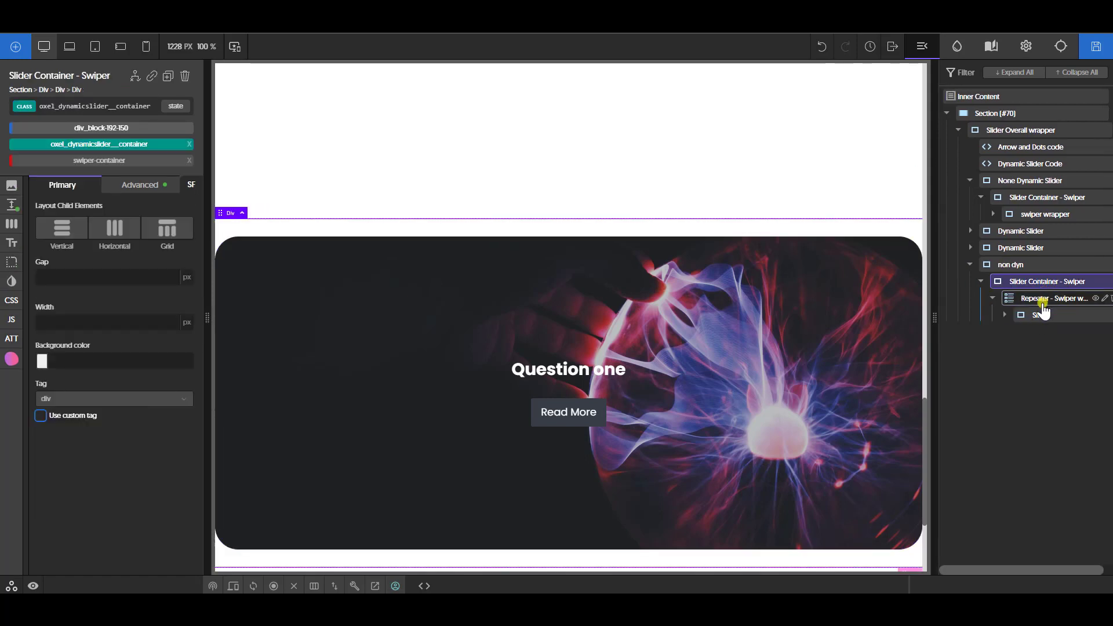
click(993, 298)
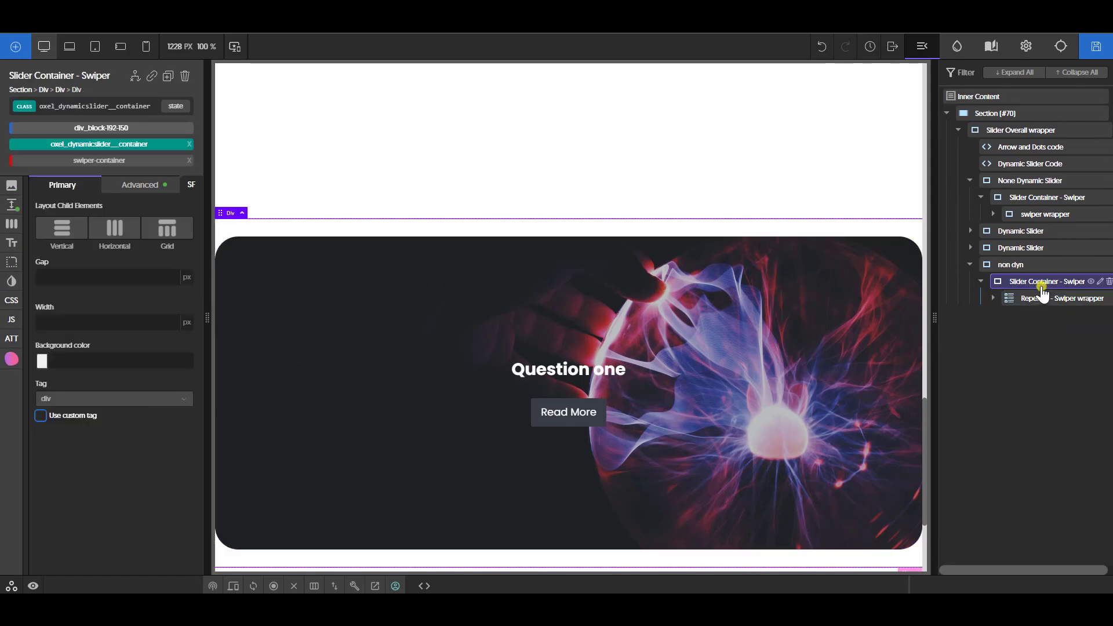
click(16, 46)
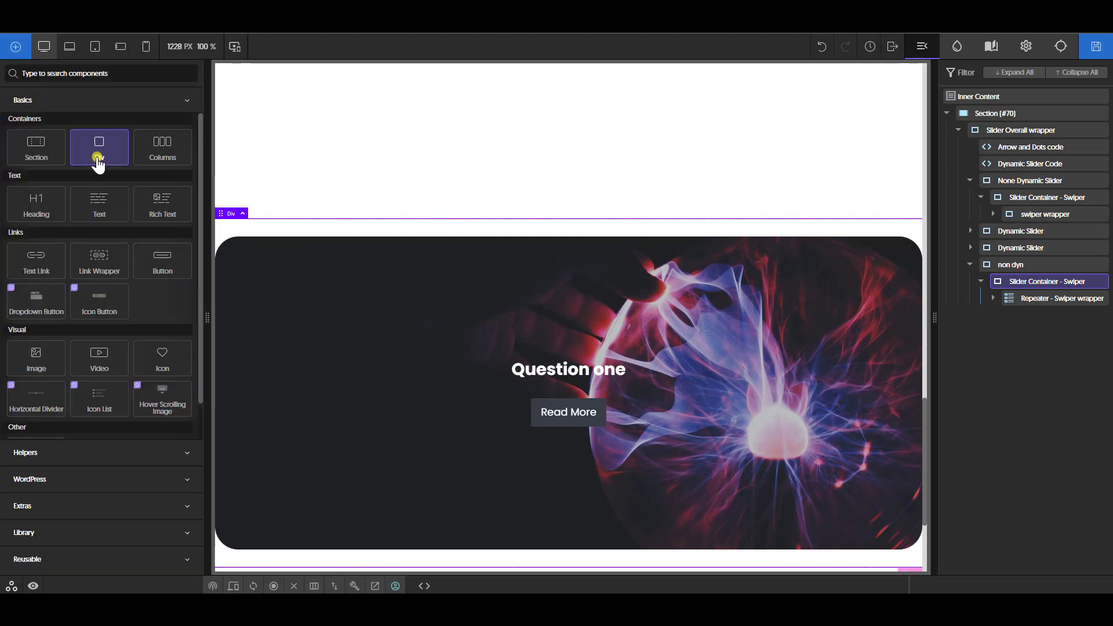
click(95, 152)
drag(1010, 320, 1029, 298)
- Copy the repeater's name onto the new div and trim it to wiper wrapper
click(1034, 317)
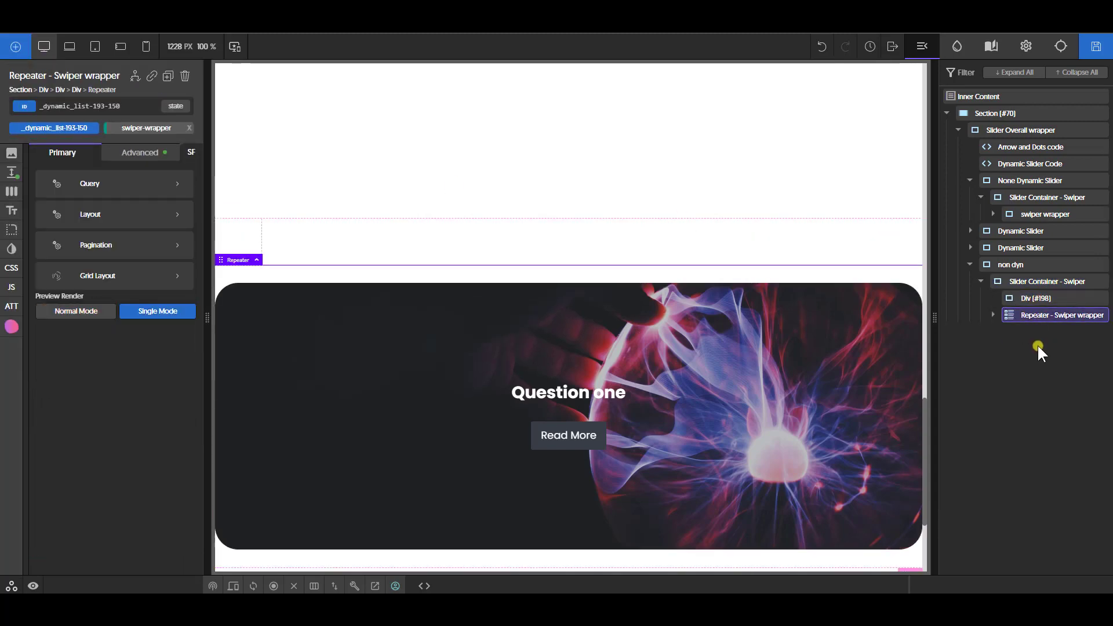
double_click(1062, 323)
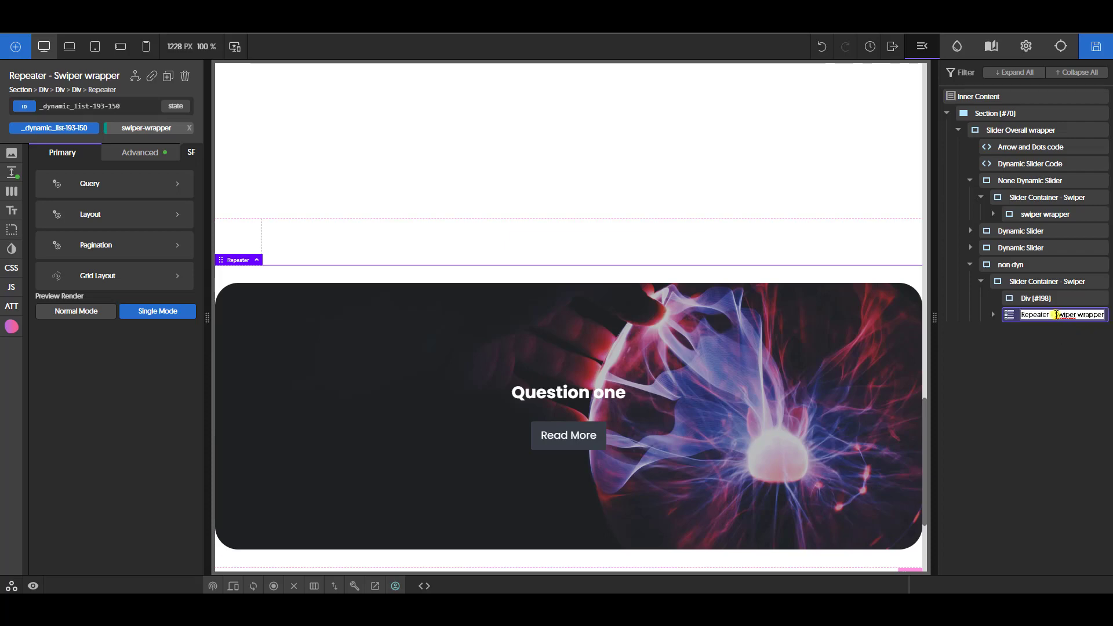
double_click(1042, 299)
text(Repeater - Swiper wrapper)
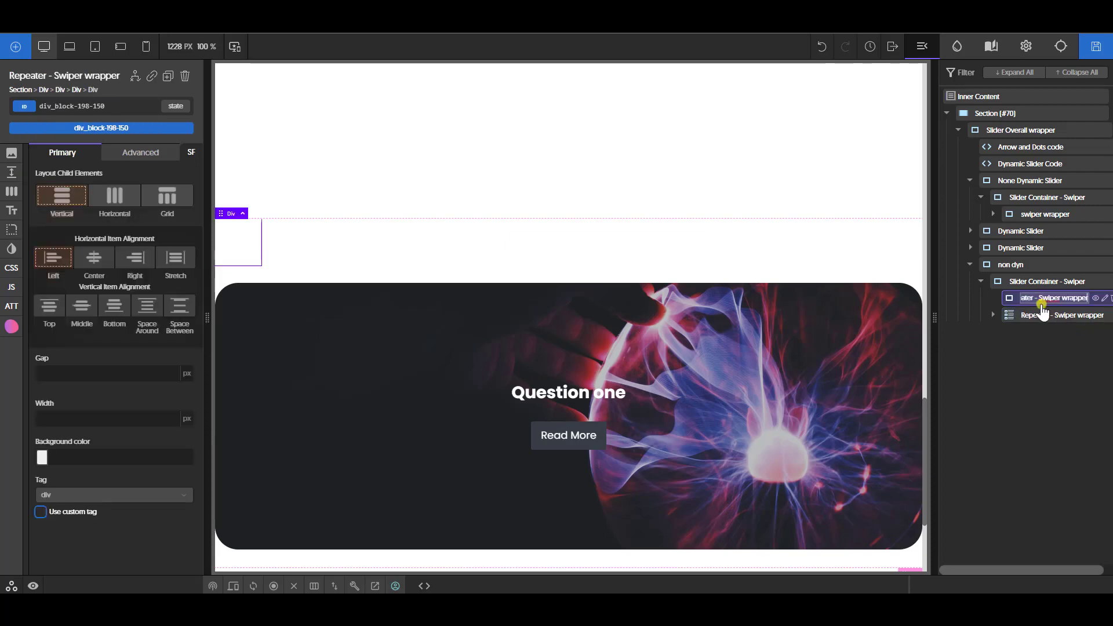
click(1038, 299)
key(BackSpace)
key(BackSpace)
key(BackSpace)
key(BackSpace)
key(BackSpace)
key(BackSpace)
key(BackSpace)
key(BackSpace)
key(BackSpace)
key(BackSpace)
key(BackSpace)
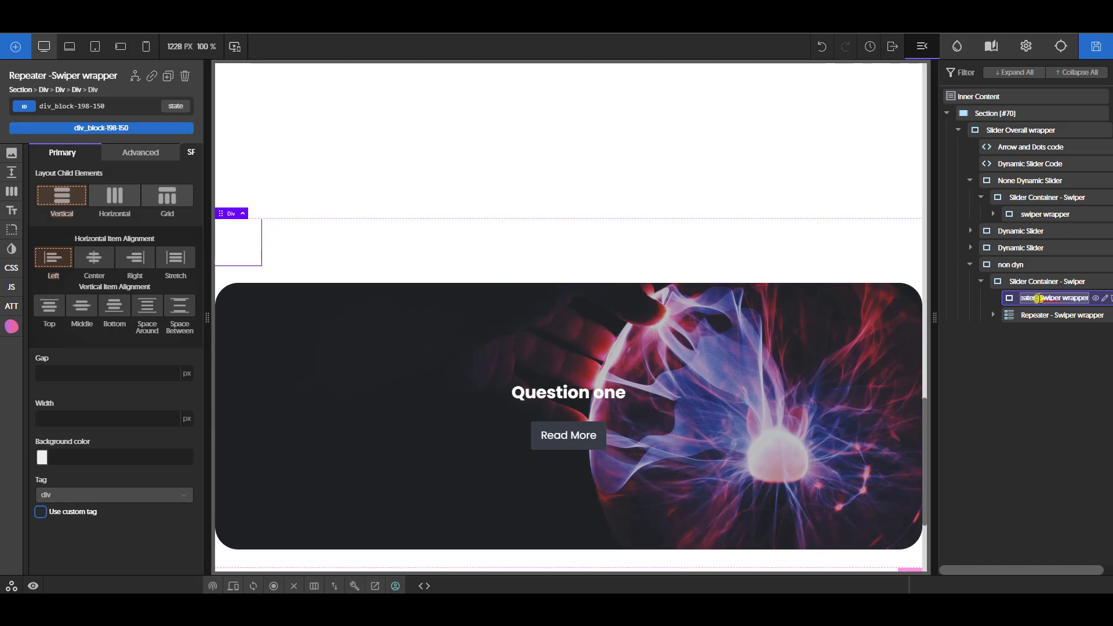
key(Delete)
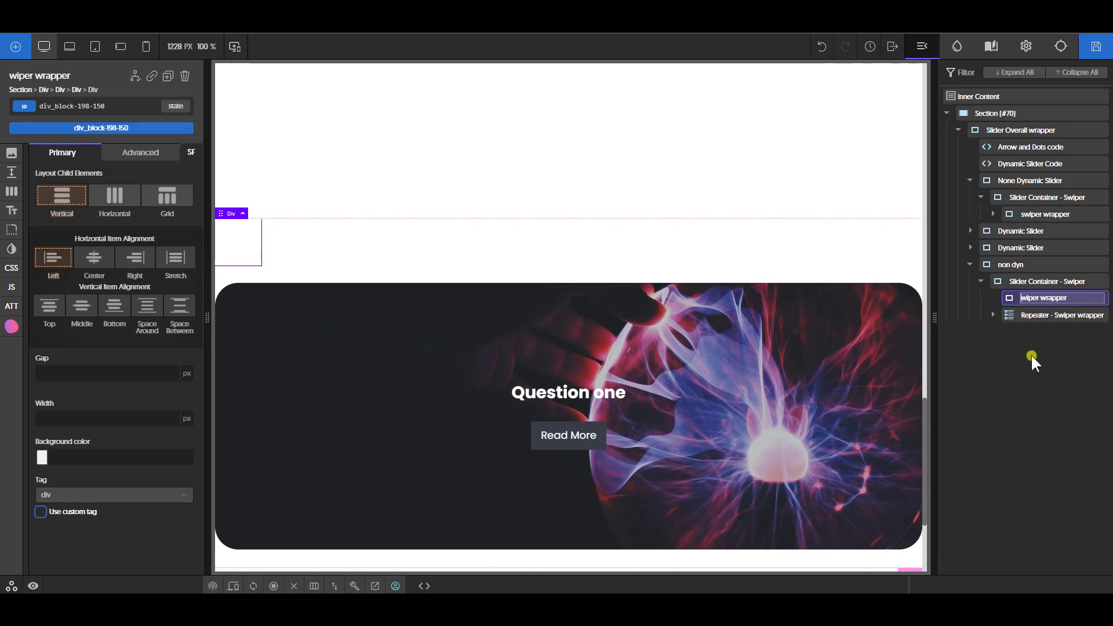
- Copy the swiper-wrapper class from the repeater and add it to the wiper wrapper div
click(1027, 319)
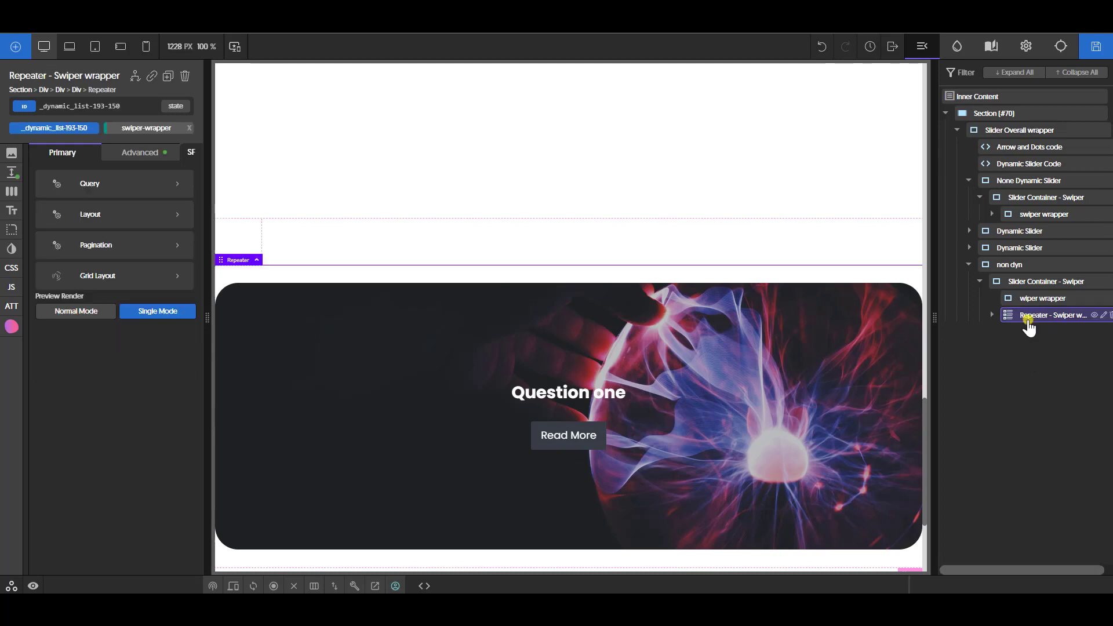
click(132, 129)
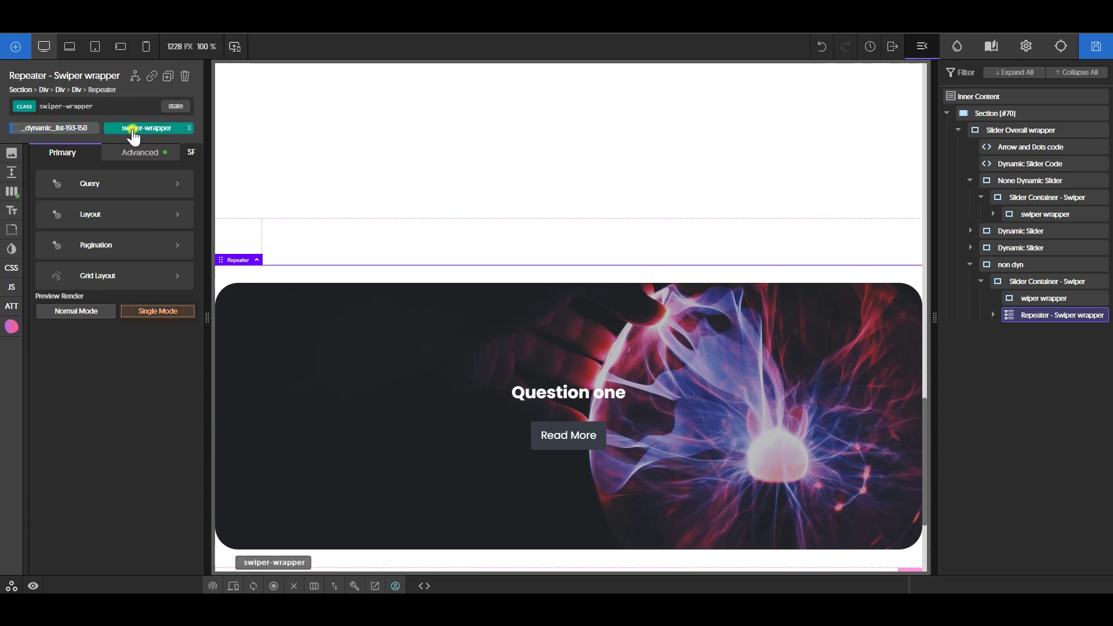
click(1037, 298)
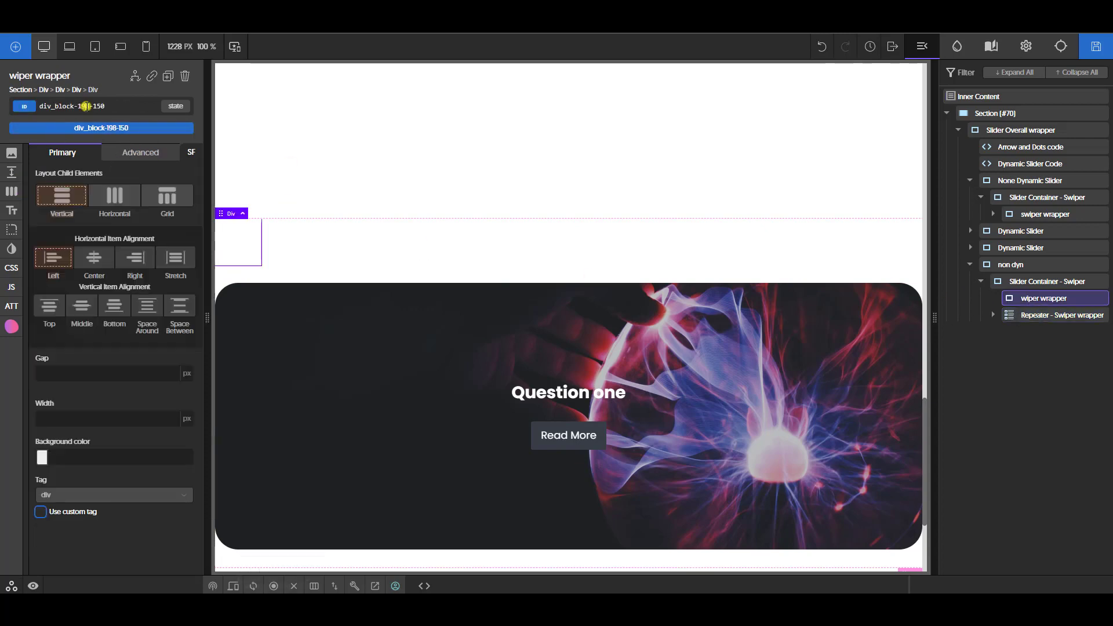
click(86, 106)
text(swiper-wrapper)
key(Return)
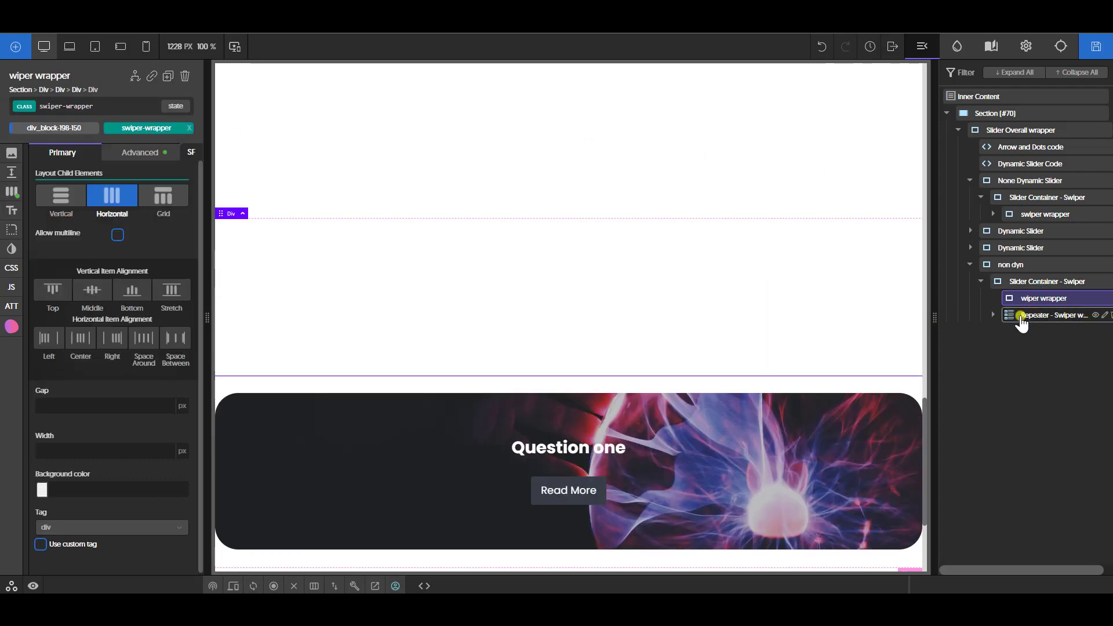
- Expand the non dyn slider's repeater and add a Div inside the wiper wrapper div
click(1022, 317)
click(992, 315)
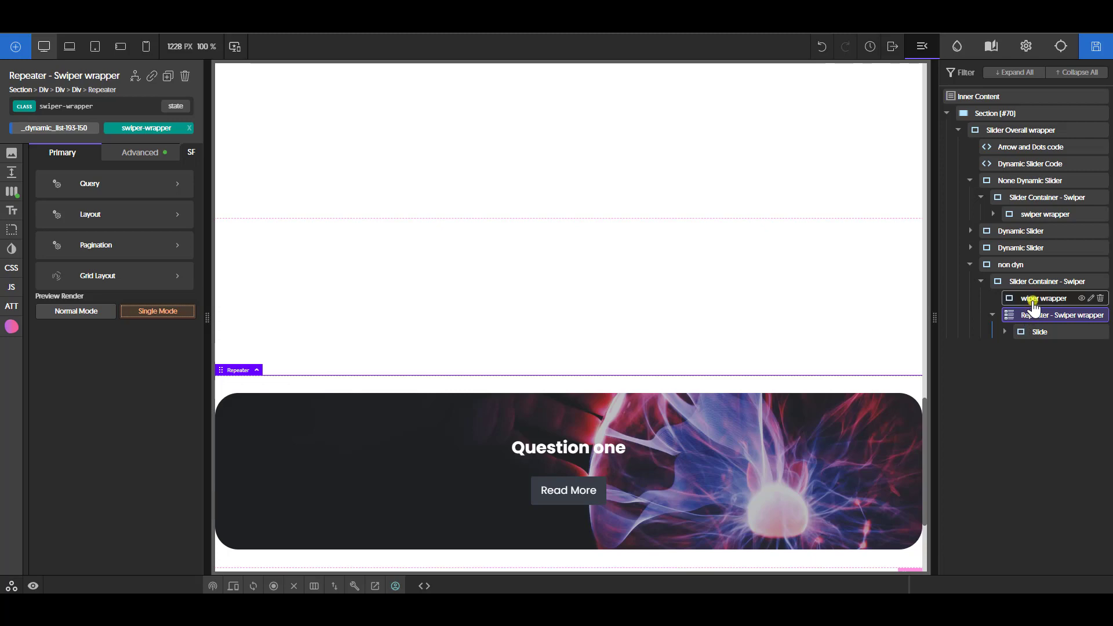
click(1035, 298)
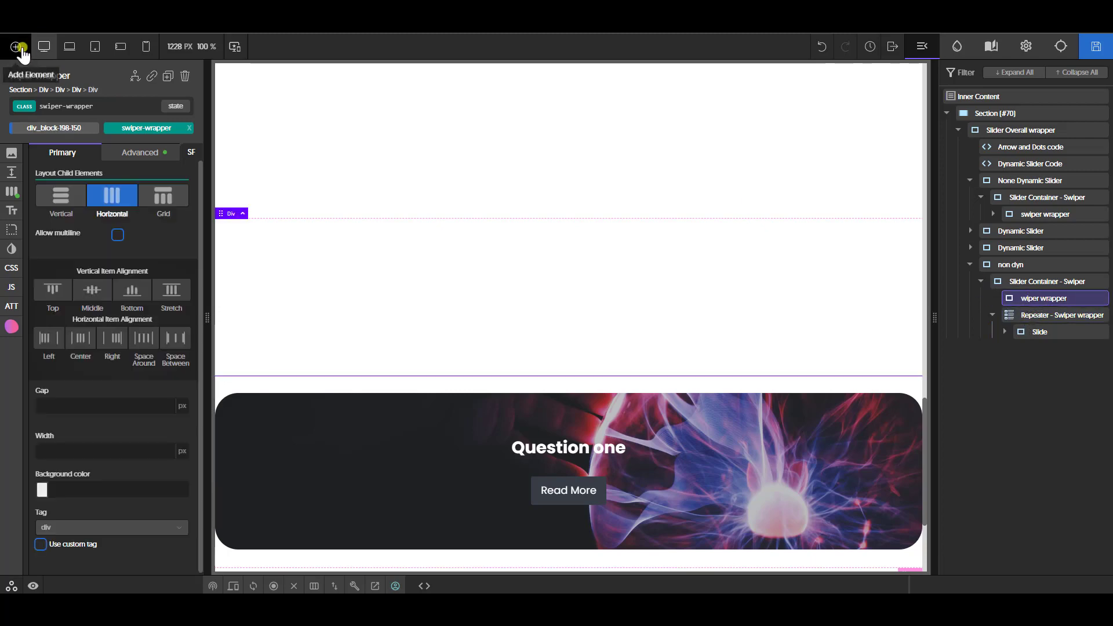
click(17, 45)
drag(99, 149, 953, 293)
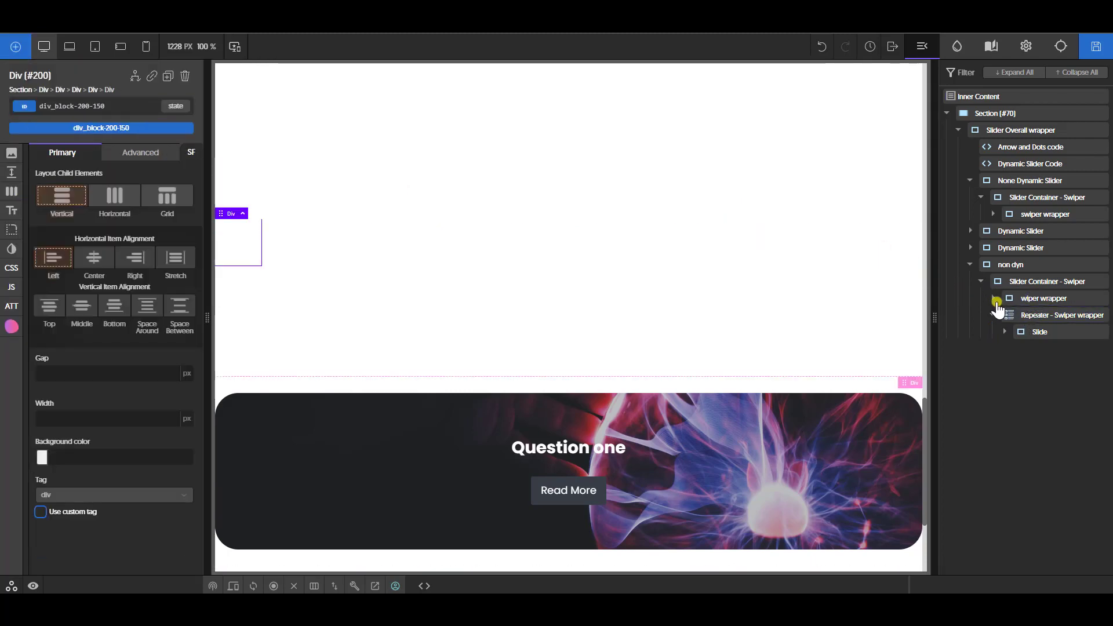
- Copy the name of the repeater's slide and rename the div inside wiper wrapper as Slide
click(1040, 350)
double_click(1057, 351)
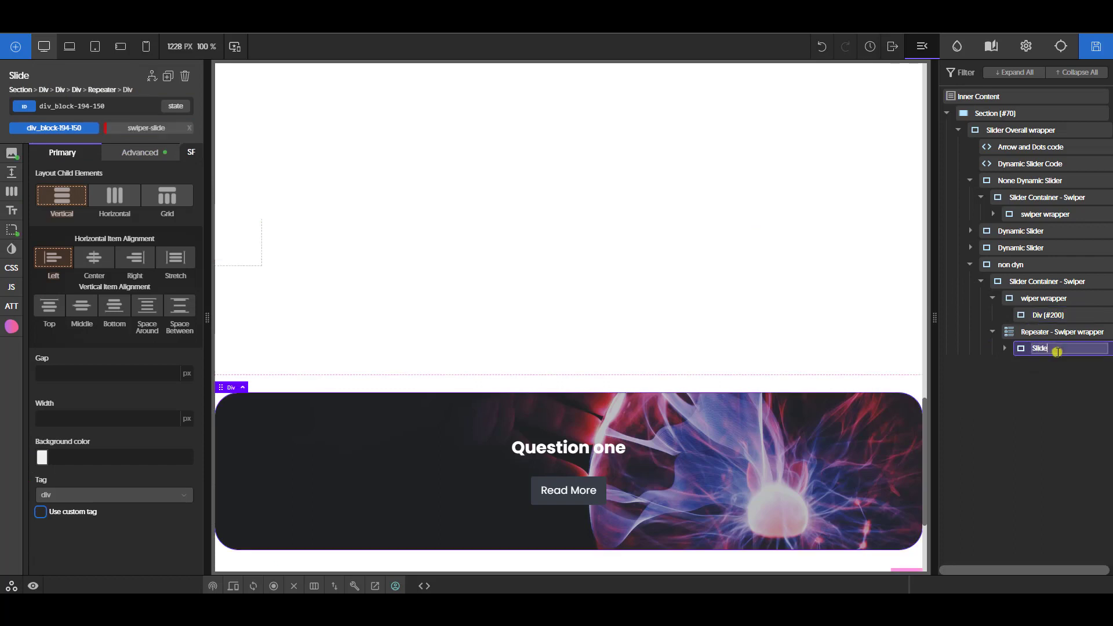
double_click(1043, 315)
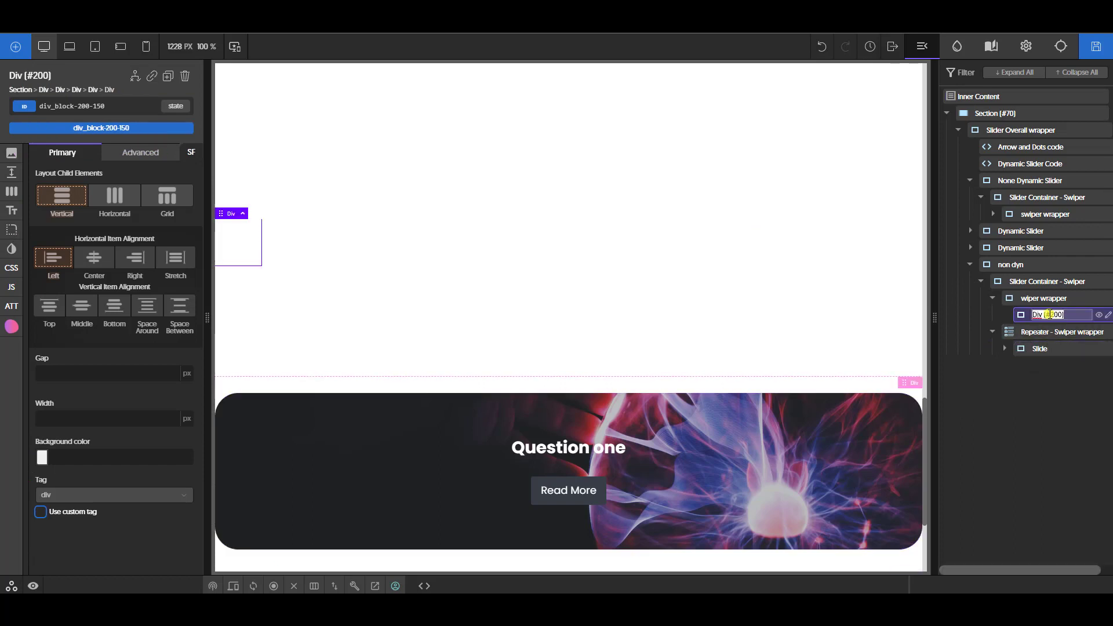
text(Slide)
- Copy the swiper-slide class from the repeater's slide and assign it to the new Slide div in wiper wrapper
click(1046, 347)
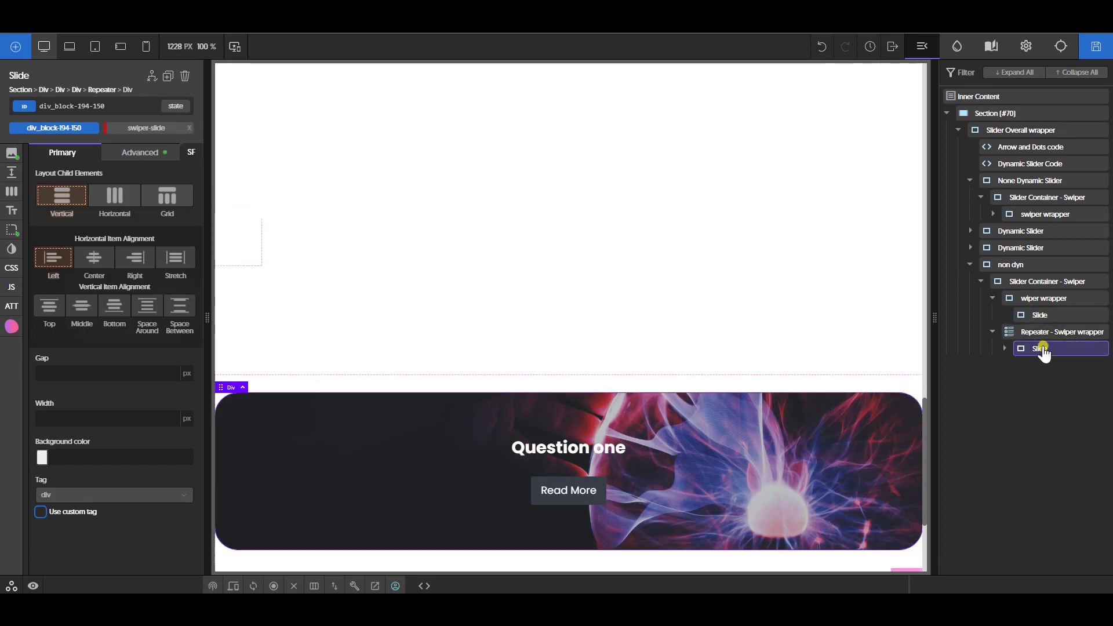
click(140, 129)
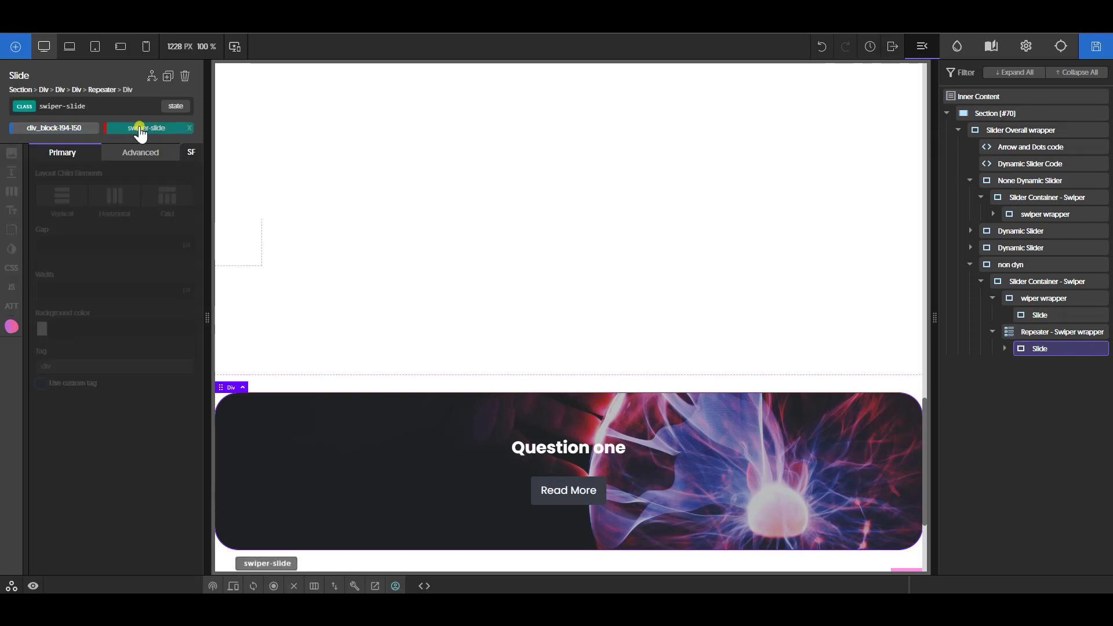
click(1033, 315)
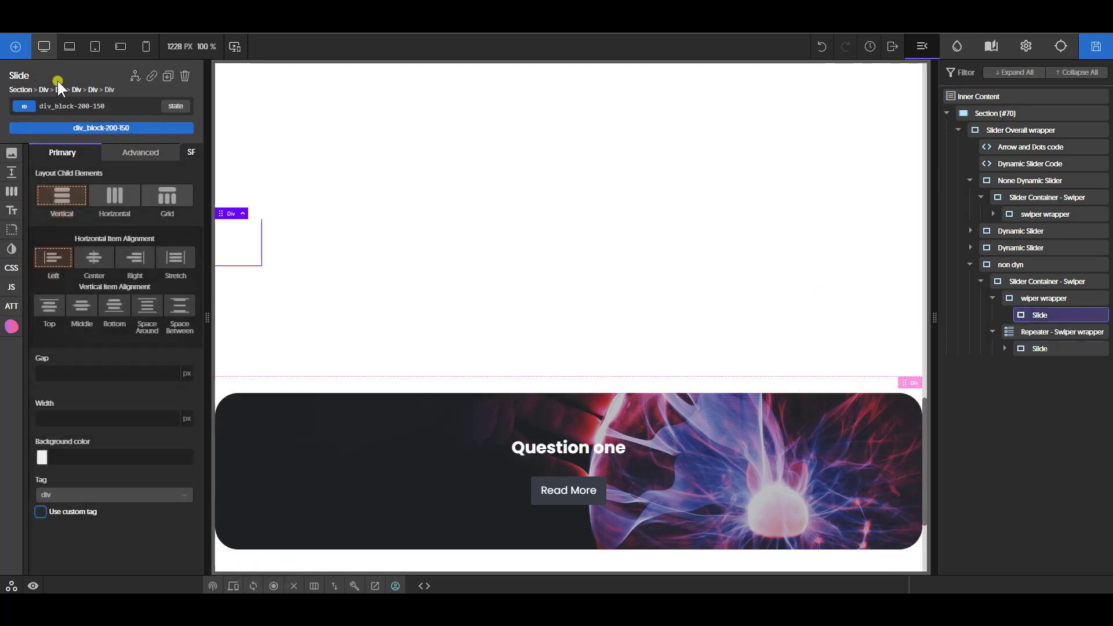
click(100, 107)
text(swiper-slide)
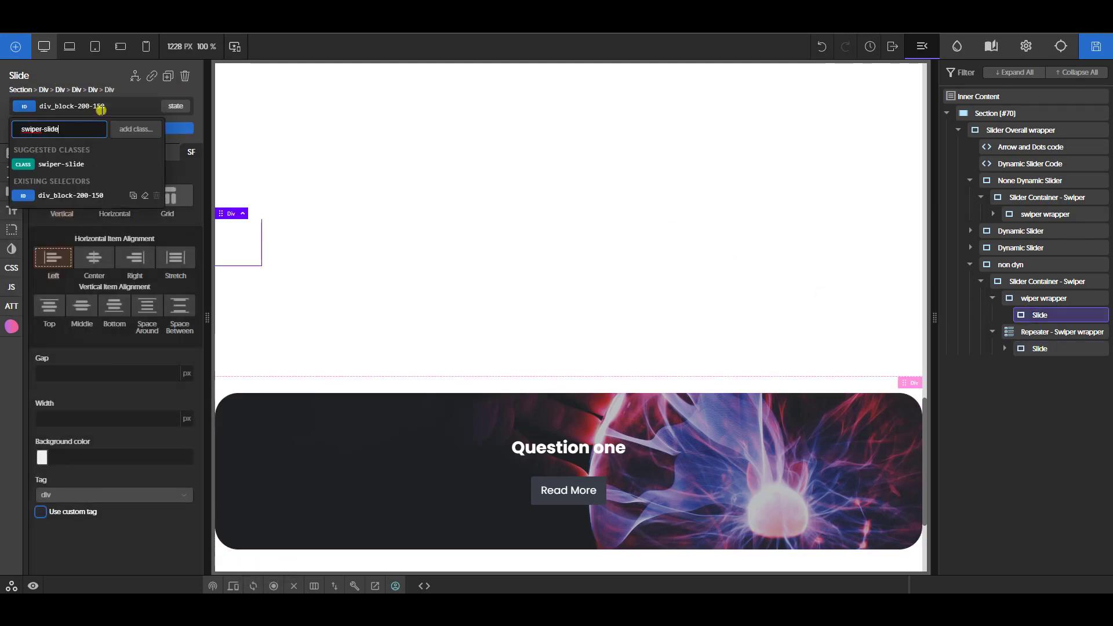
click(72, 165)
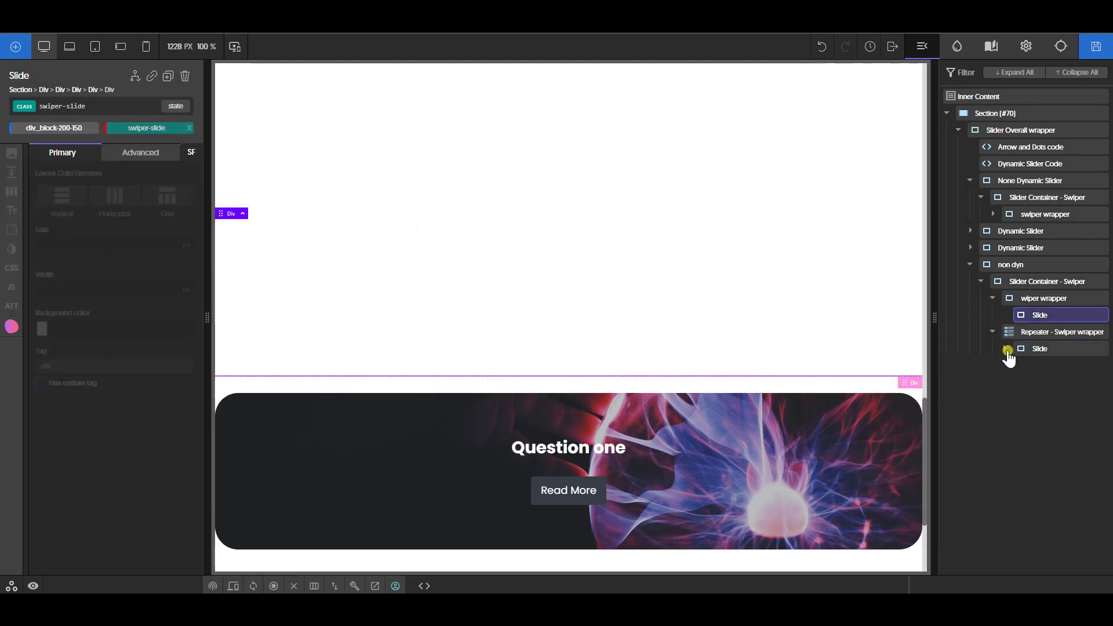
- Delete the Repeater - Swiper wrapper and its contents from the non dyn slider's container
click(1008, 350)
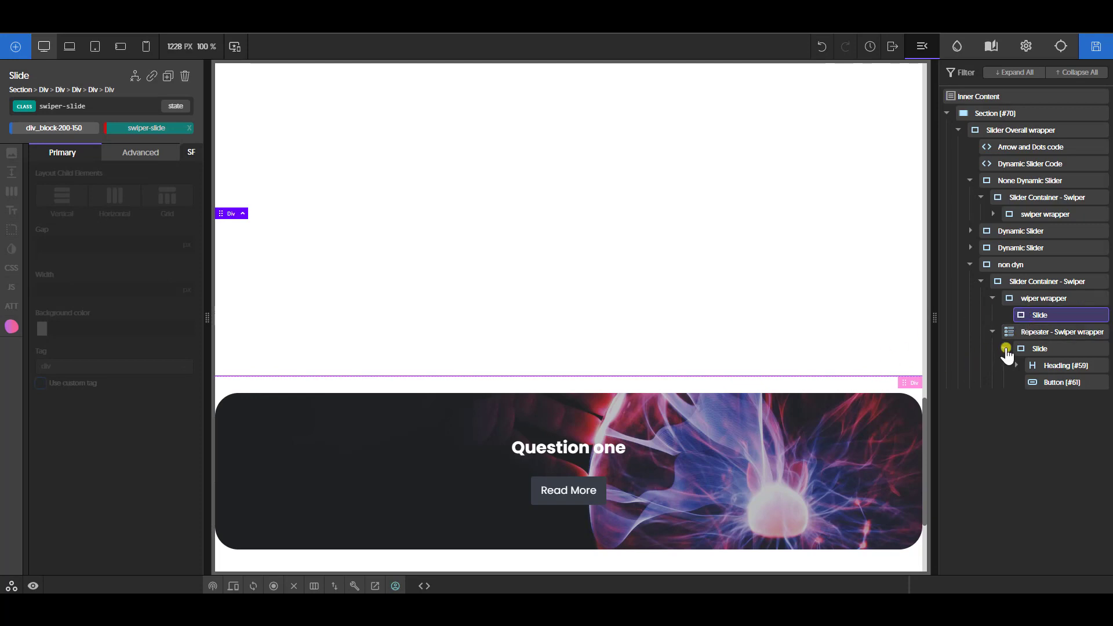
click(992, 331)
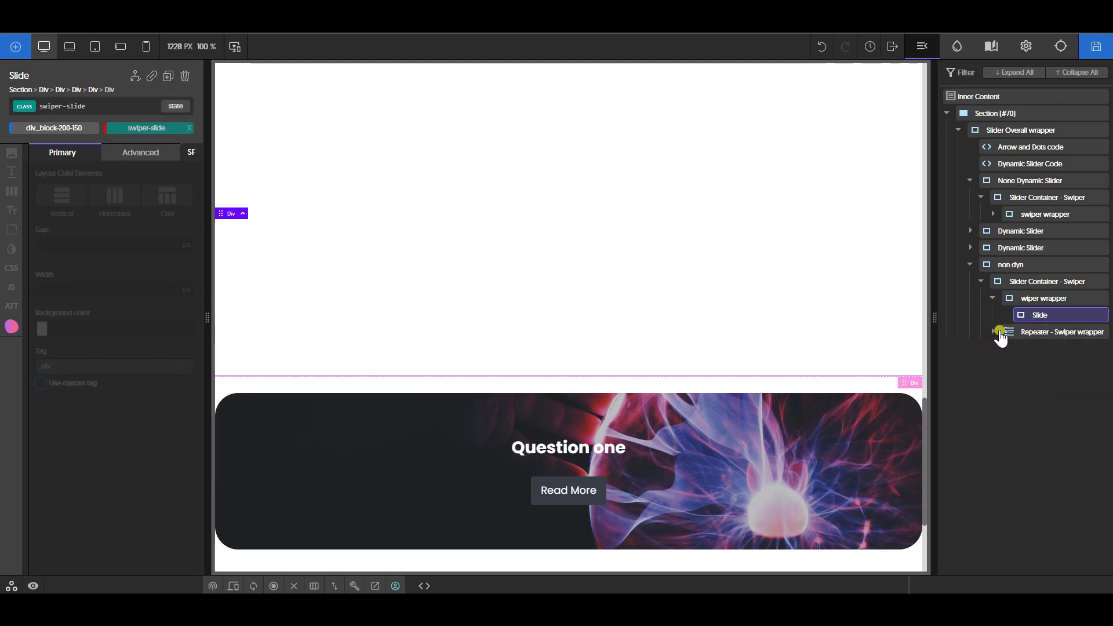
click(1106, 332)
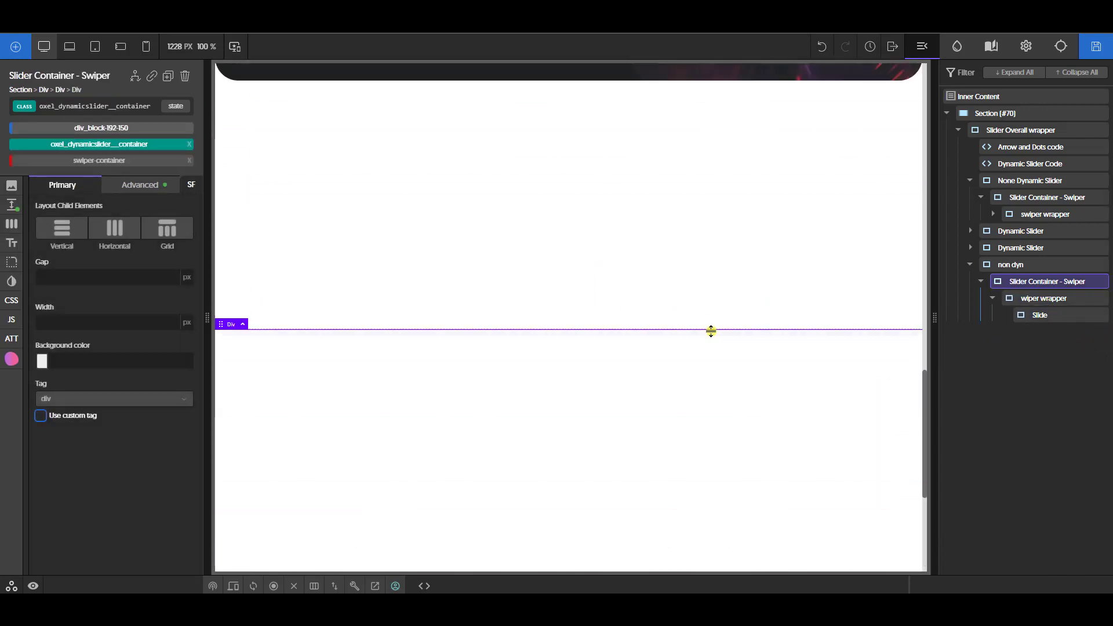
- Rename the wiper wrapper div as Swiper wrapper and check its ID and class selectors
click(1048, 298)
click(1037, 281)
click(1033, 299)
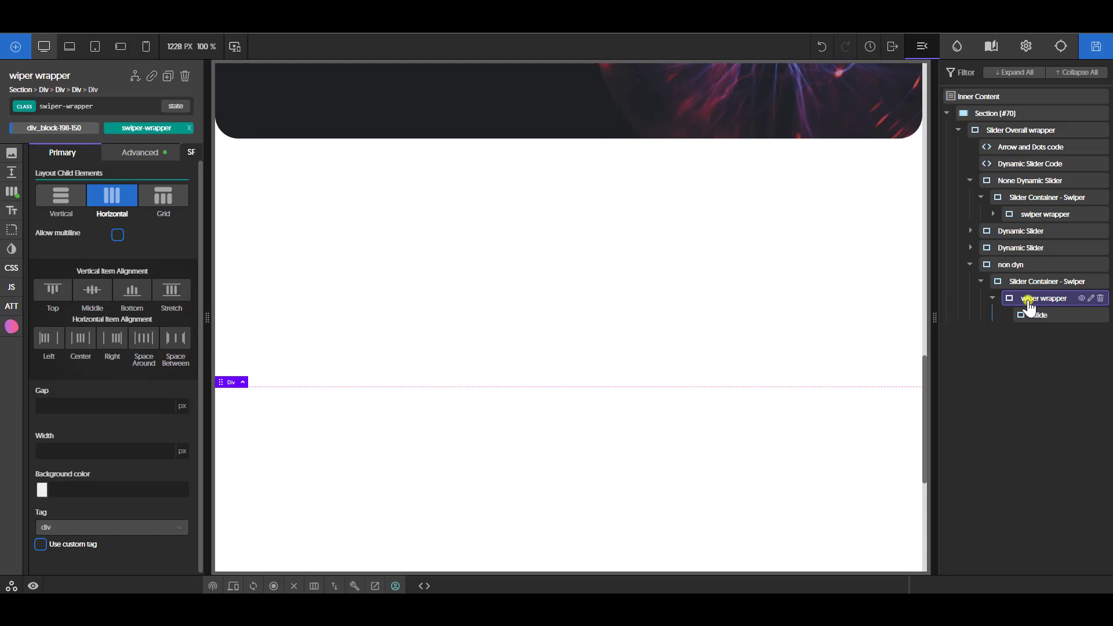
double_click(1027, 299)
text(S)
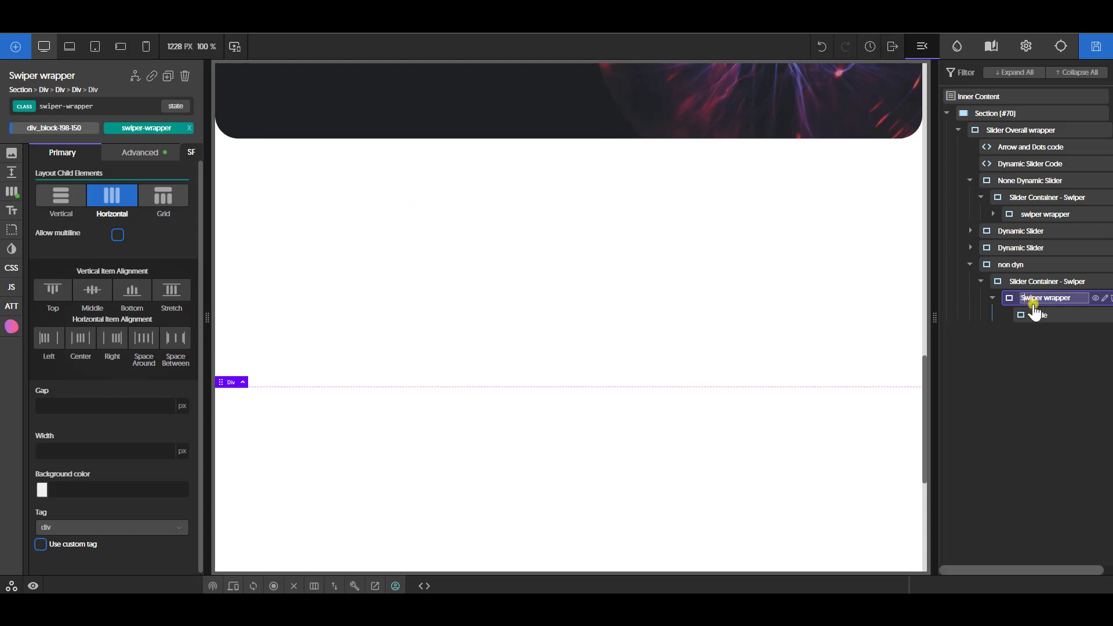
click(1040, 313)
click(1033, 303)
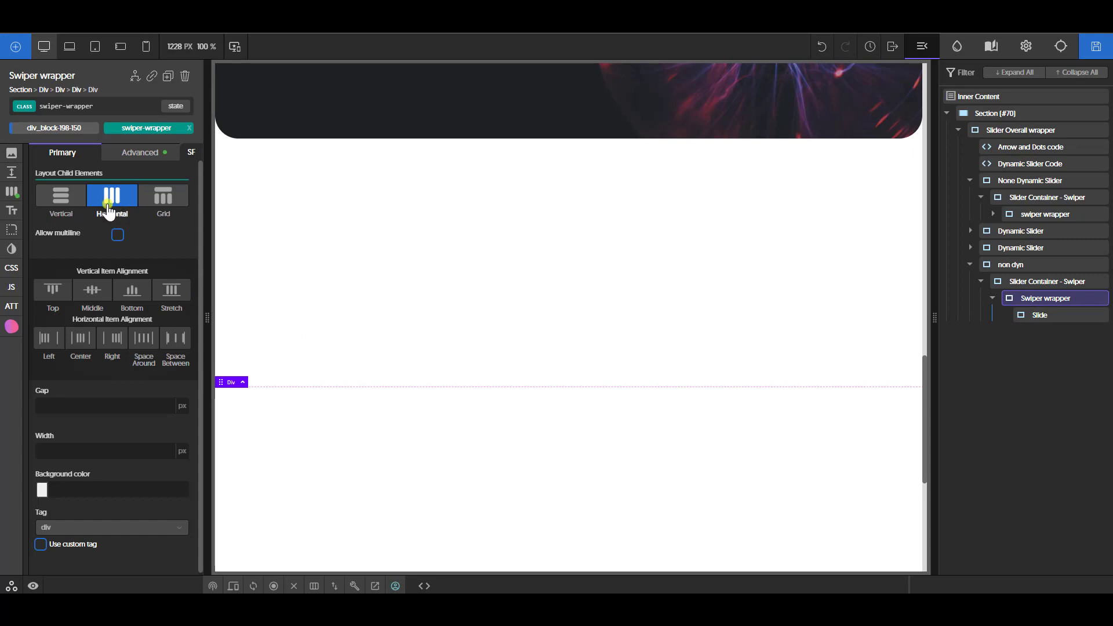
click(61, 129)
click(130, 129)
- Give the Slide div inside the Swiper wrapper a red #ff4f4f background color on its ID instead of the swiper-slide class
click(1041, 314)
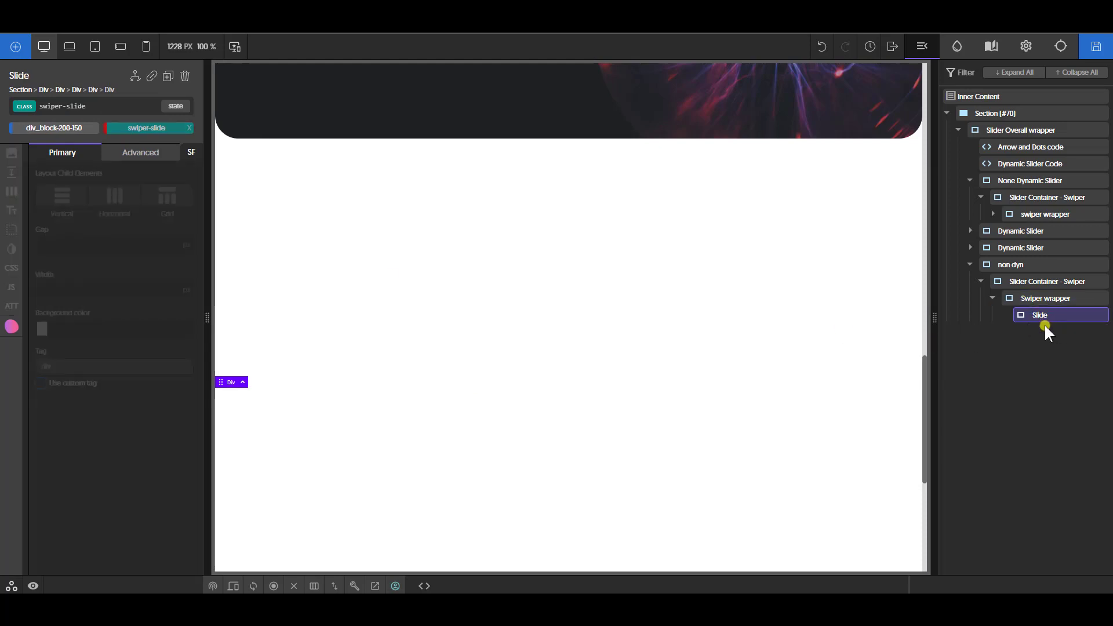
click(147, 159)
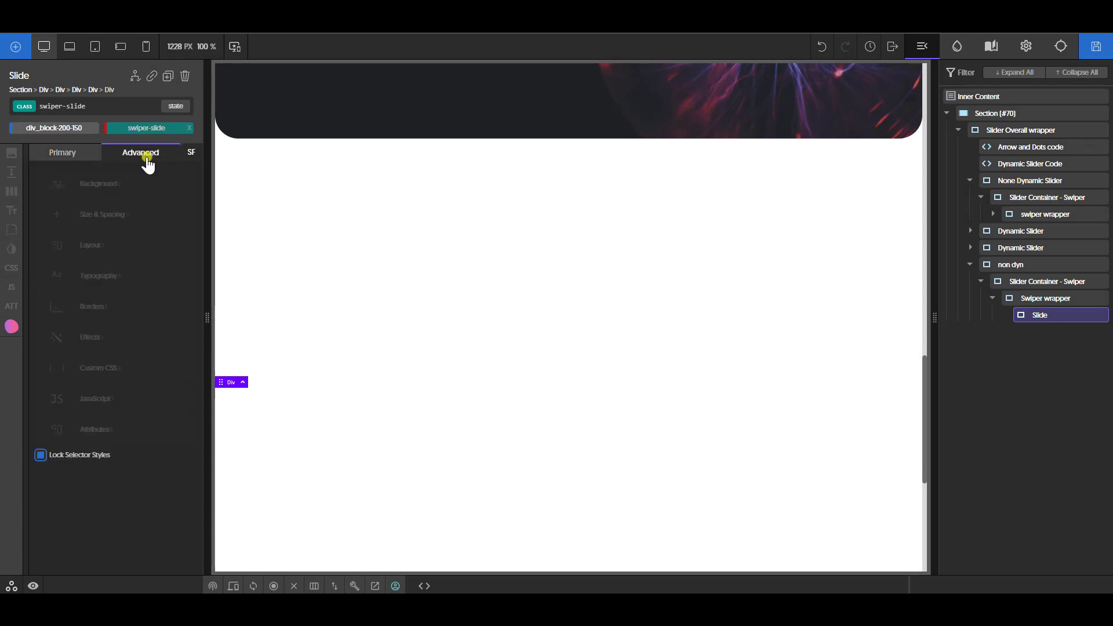
click(72, 156)
click(59, 128)
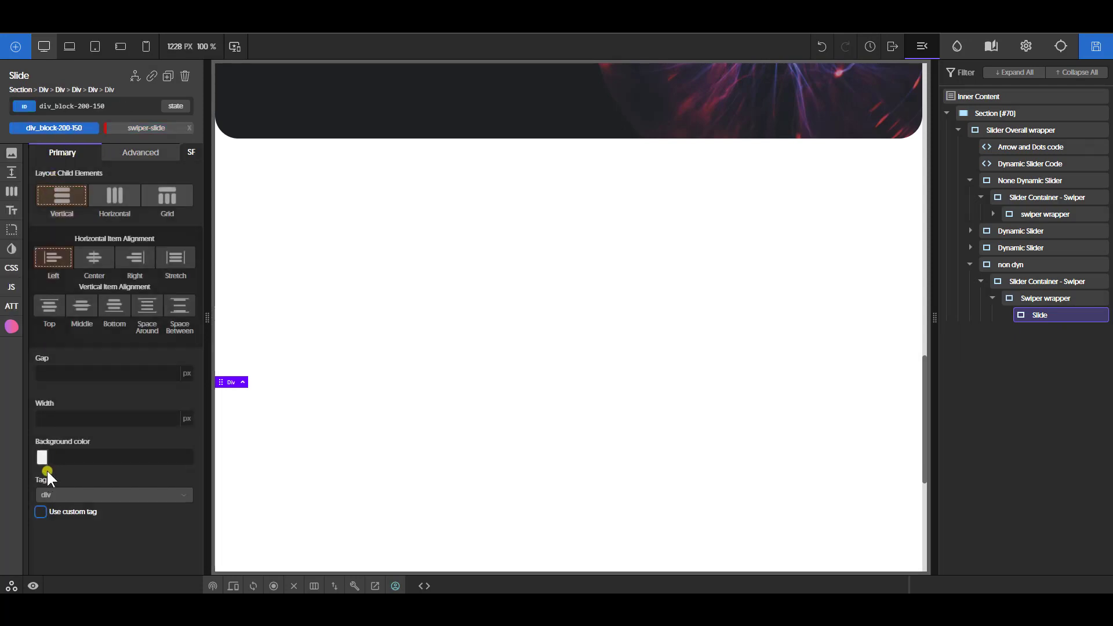
click(44, 459)
drag(107, 493, 96, 473)
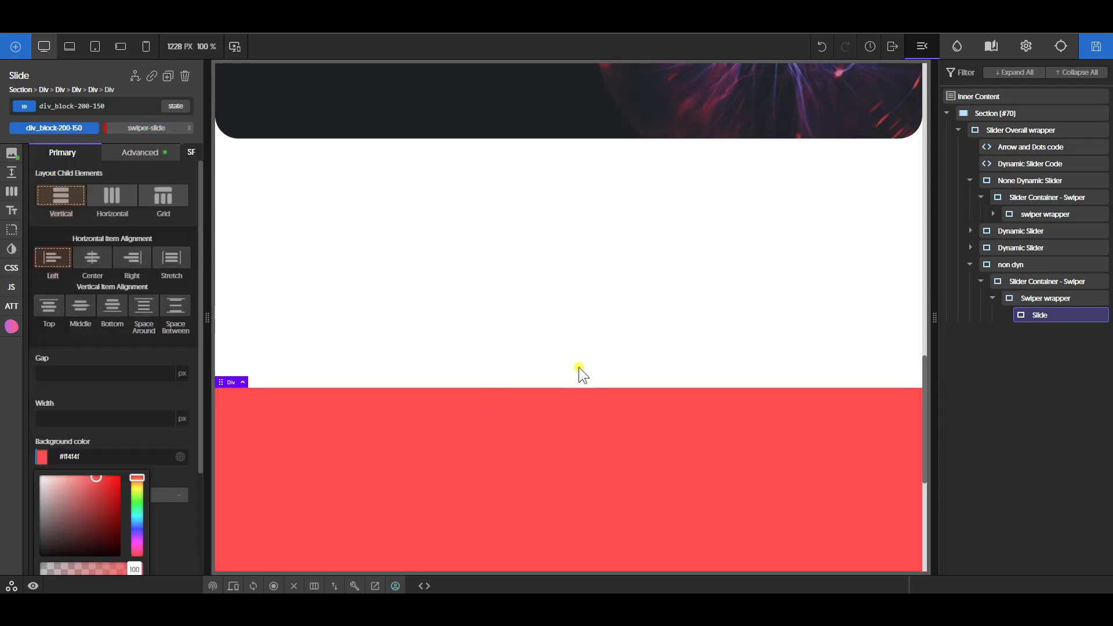
scroll(573, 372, down, 4)
- Review the size and spacing settings of the non dyn div and its Slider Container - Swiper
click(1037, 298)
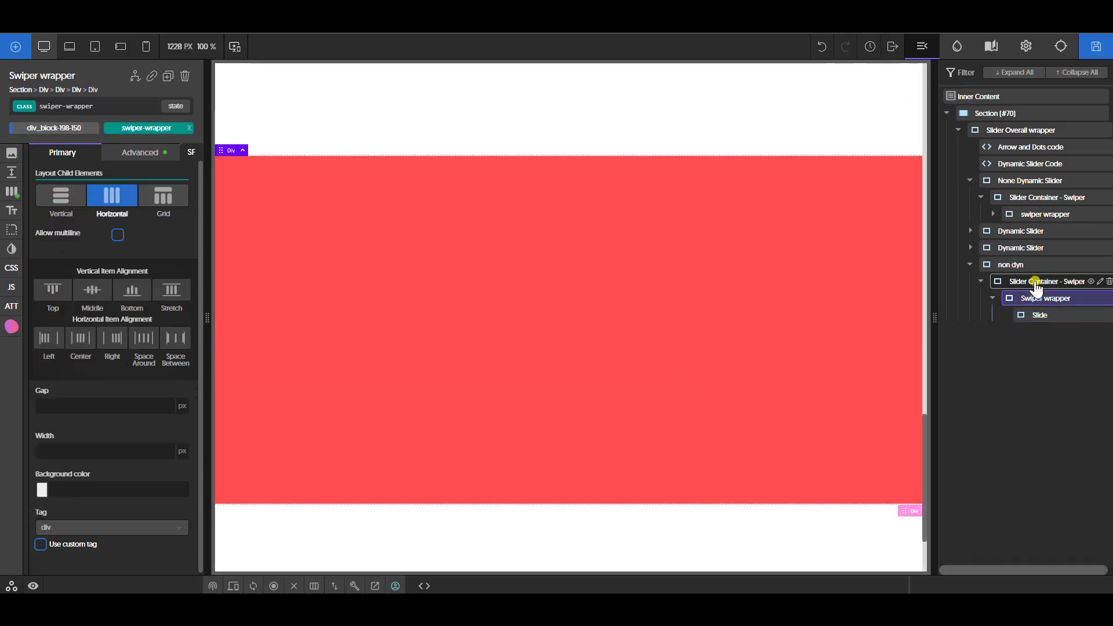
click(1027, 283)
click(1012, 264)
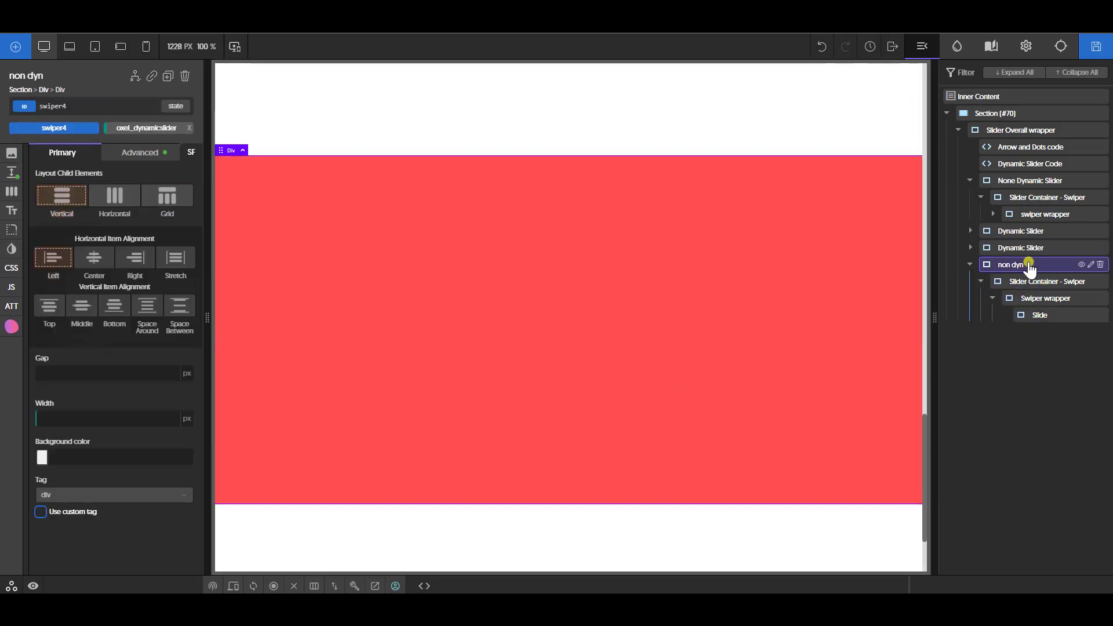
click(10, 174)
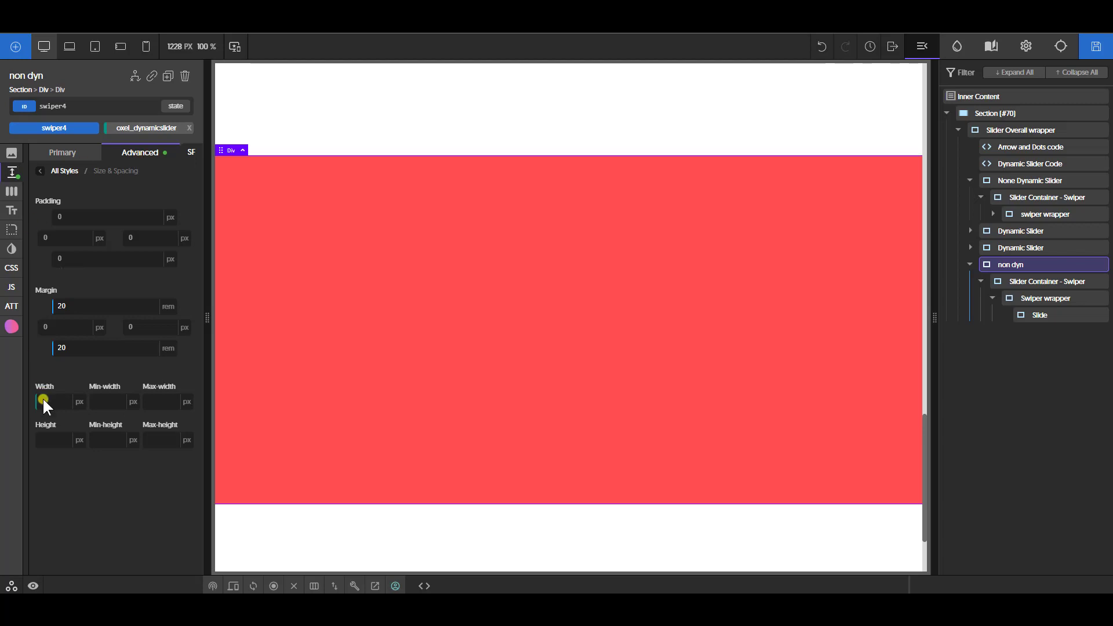
click(1031, 283)
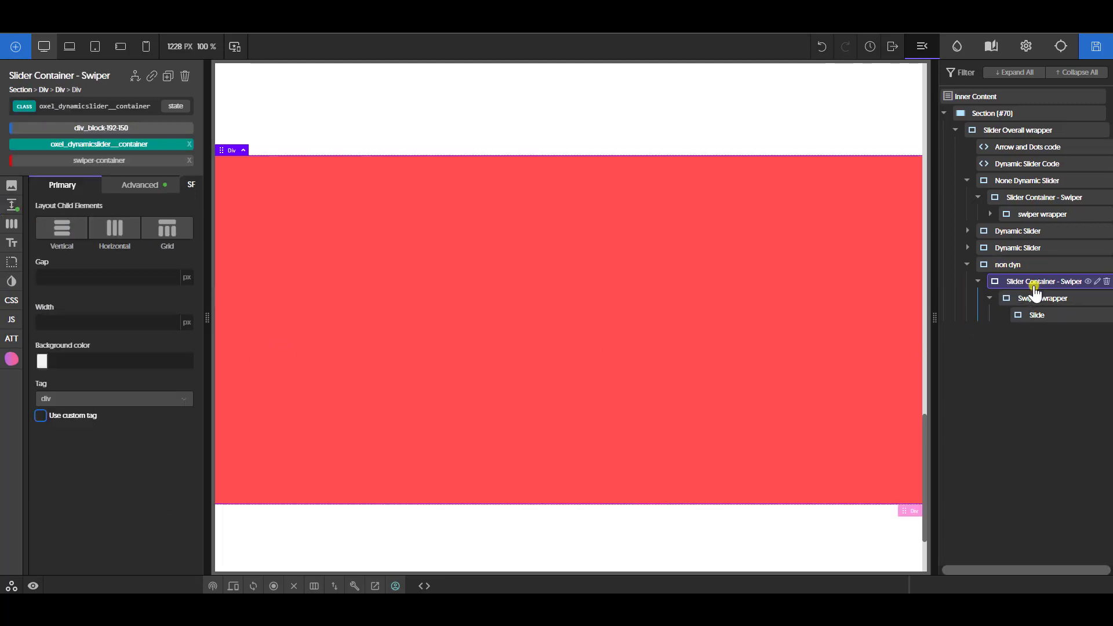
click(10, 206)
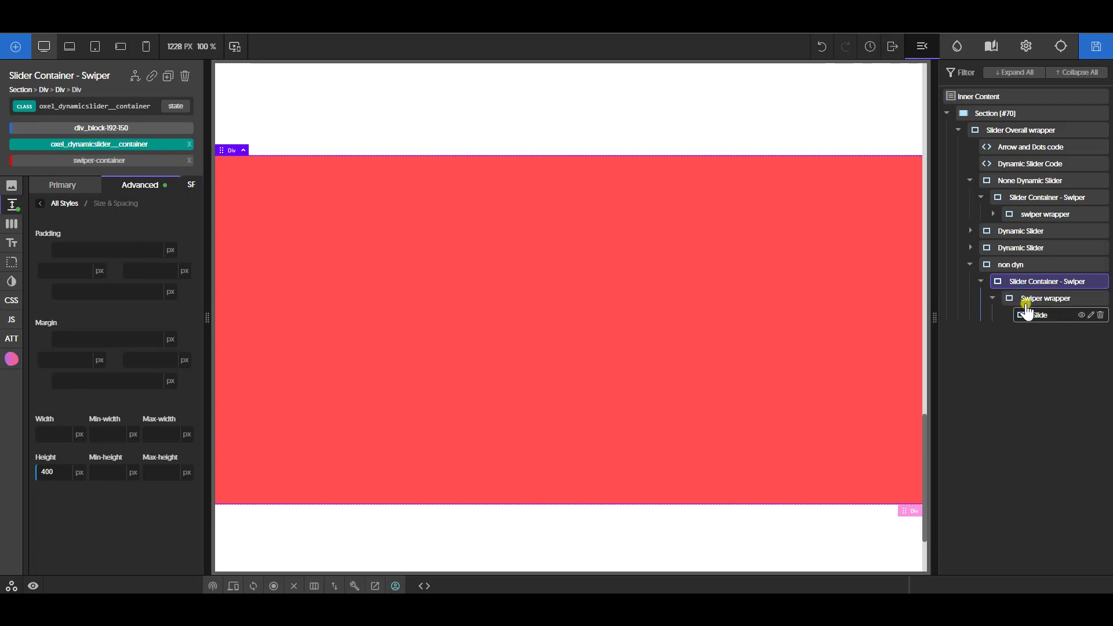
- On the Slider Container - Swiper's ID, try a height of 300 px and set it to 700 px
click(100, 128)
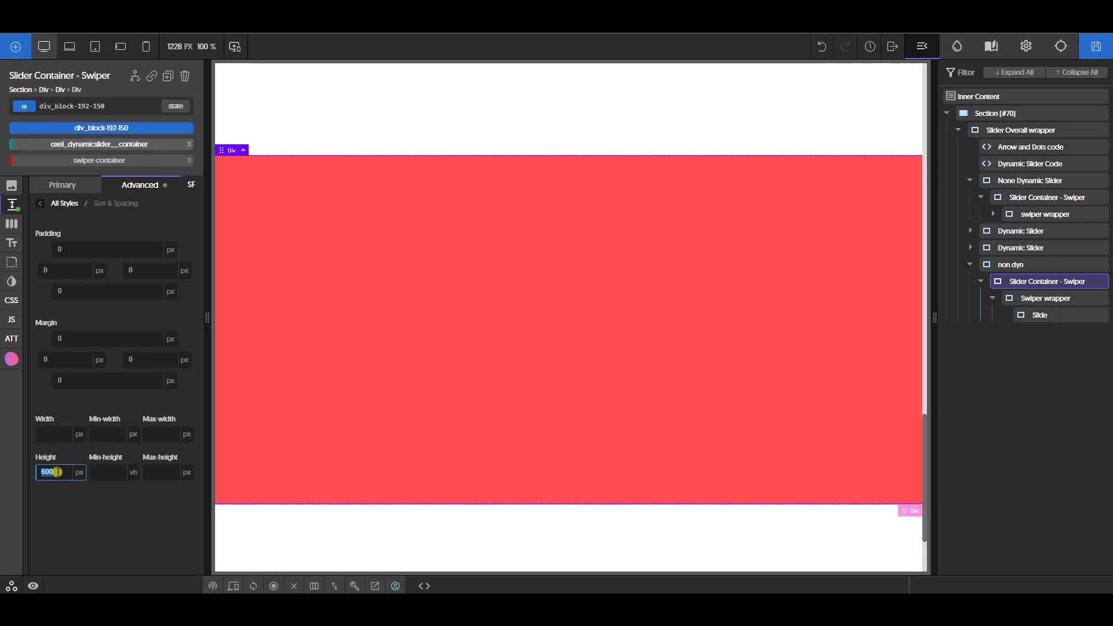
click(106, 145)
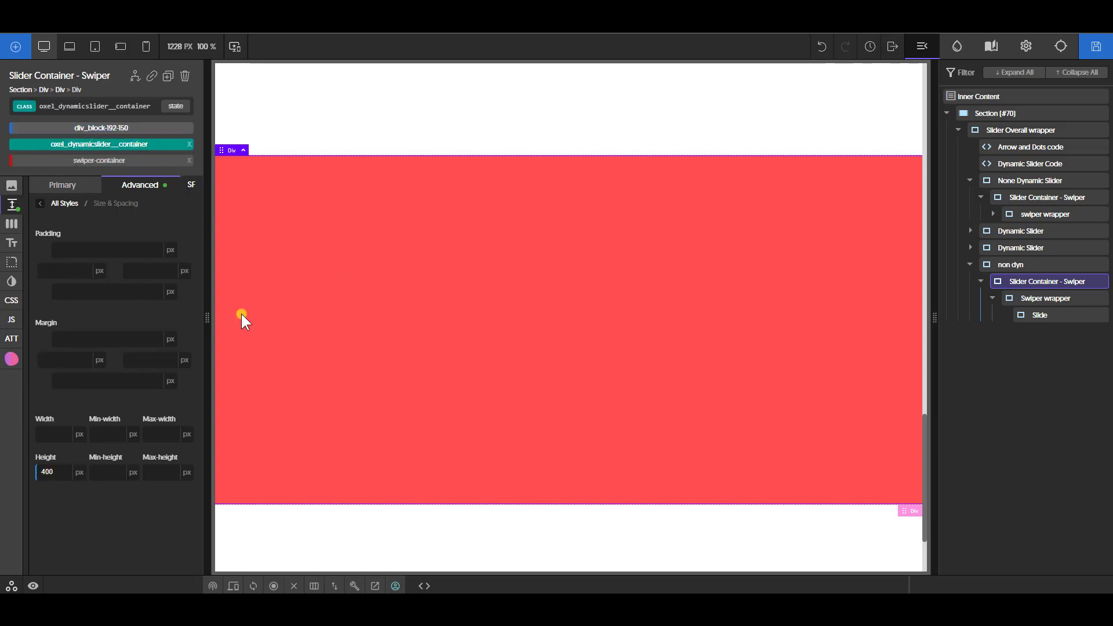
double_click(58, 475)
click(110, 127)
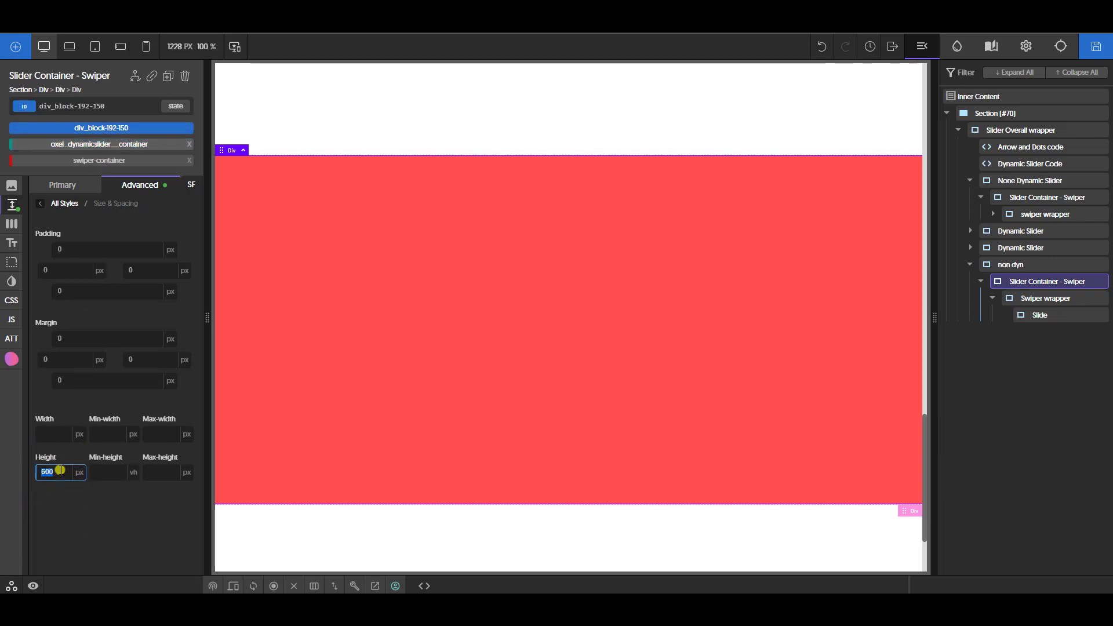
text(300)
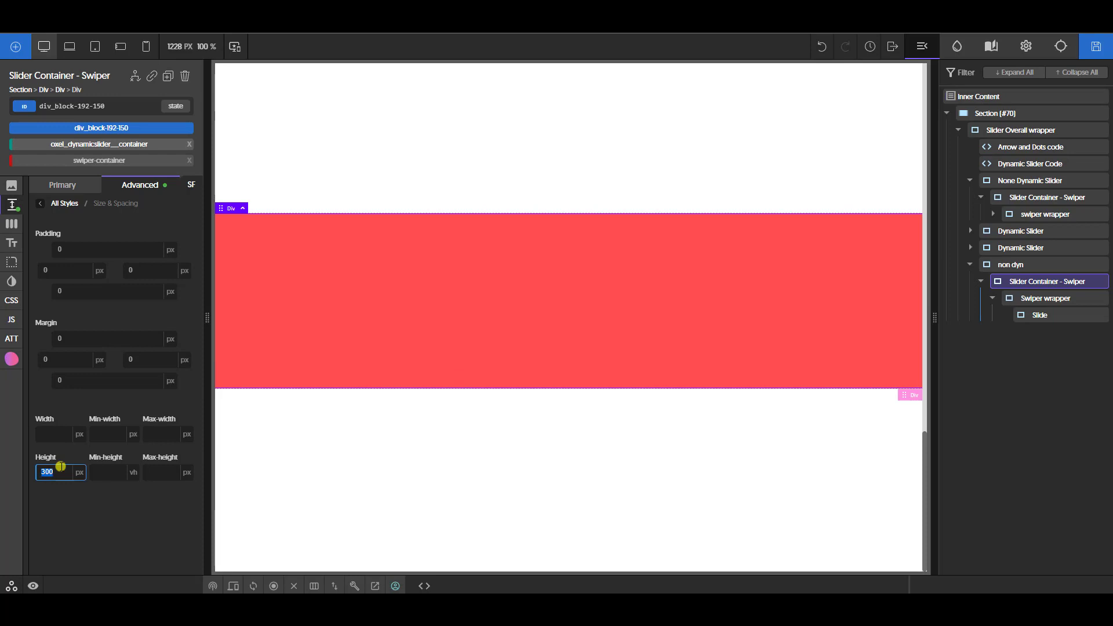
text(700)
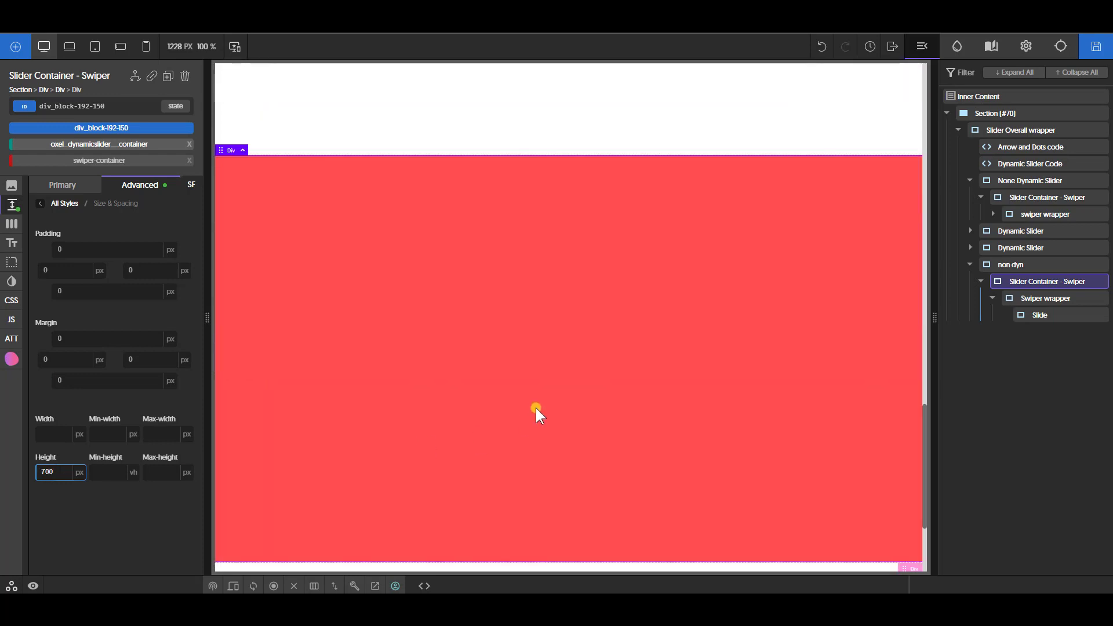
- Duplicate the red Slide and give the copy a green #4fff60 background color
click(1041, 316)
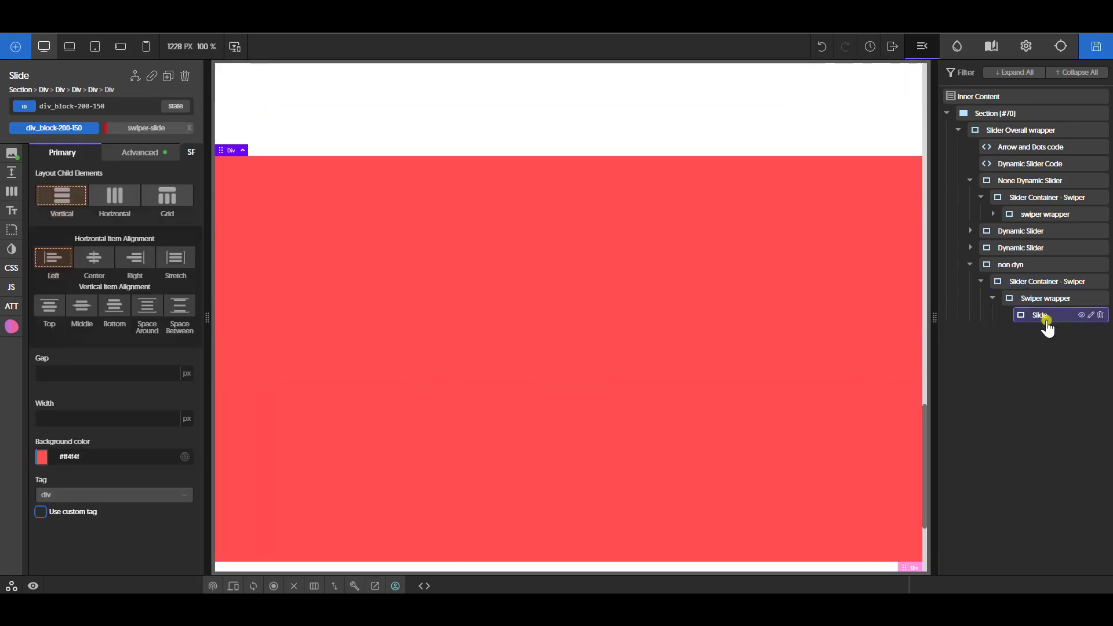
key(ctrl+d)
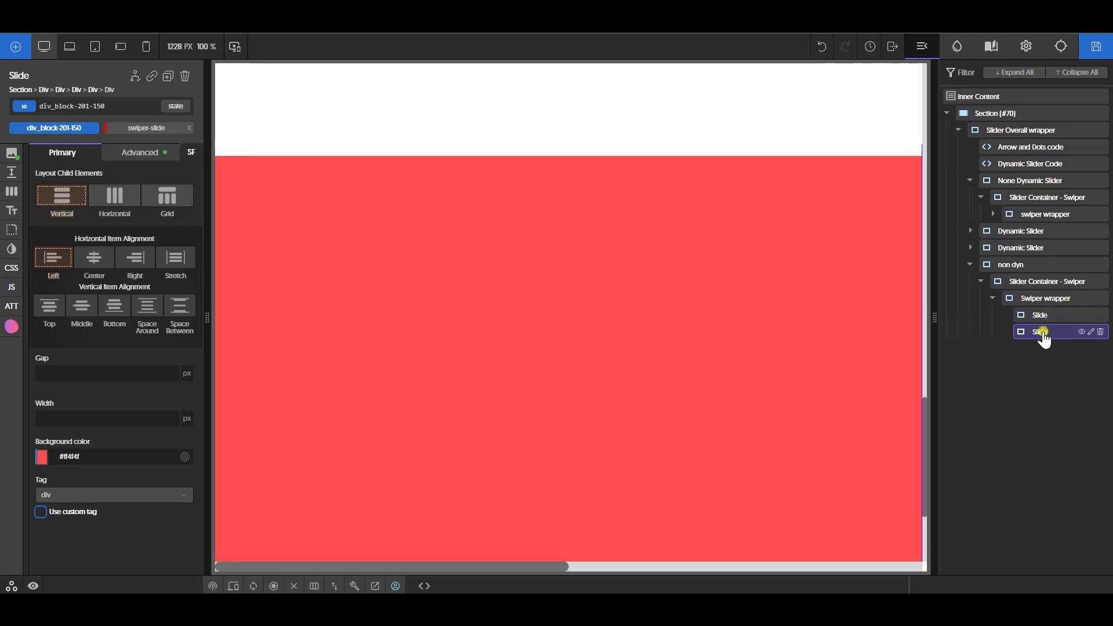
click(44, 457)
click(137, 502)
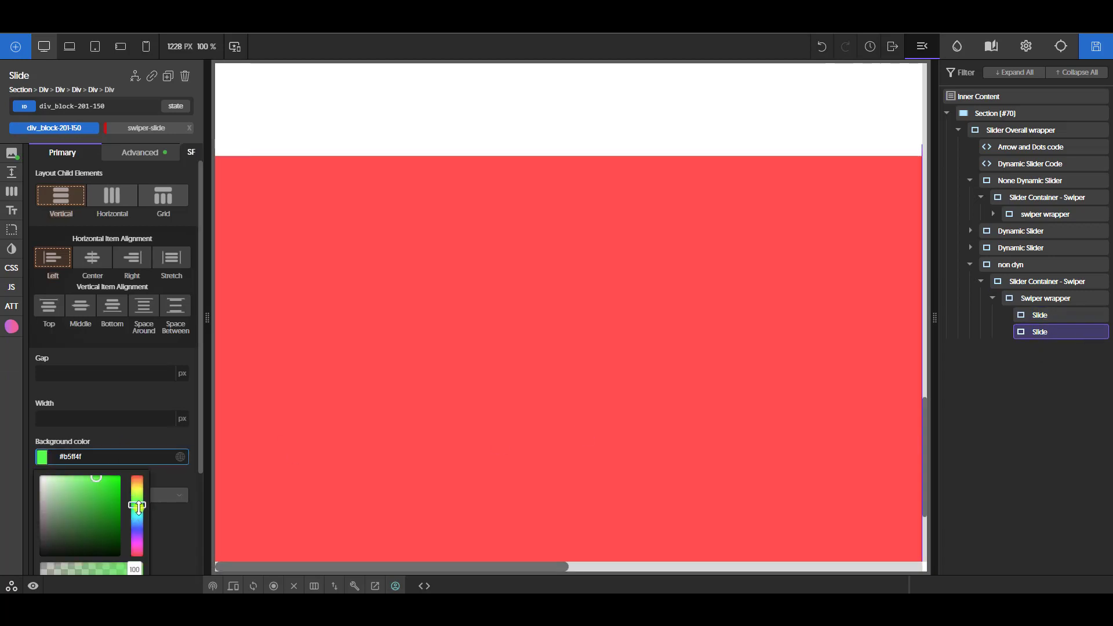
- Duplicate the green Slide, give the copy a blue #4fa4ff background color, and save the page
key(ctrl+d)
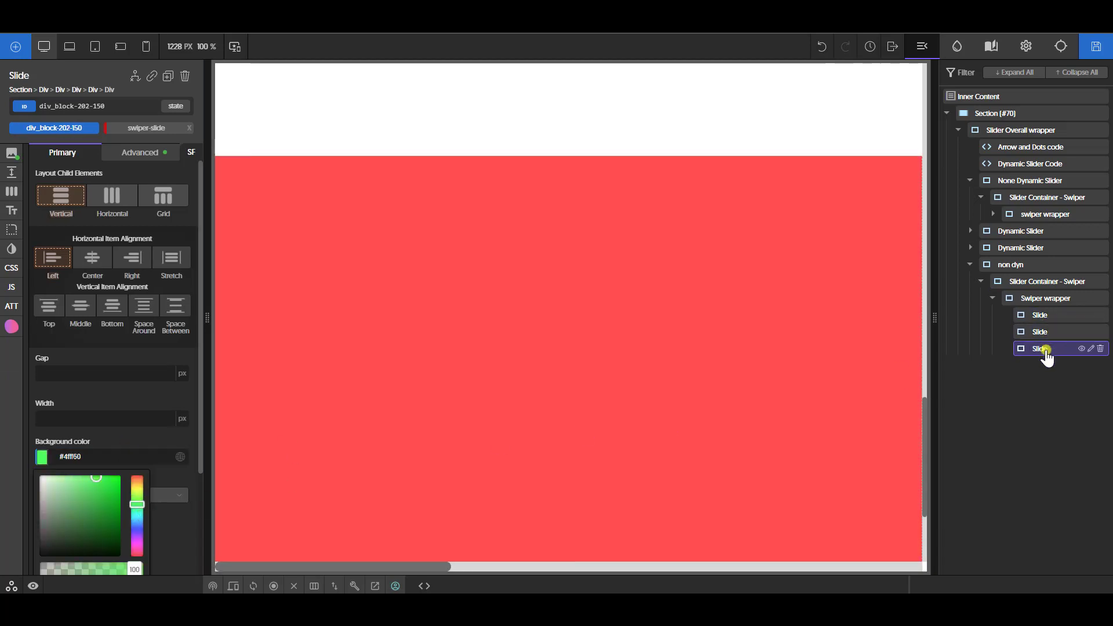
click(137, 526)
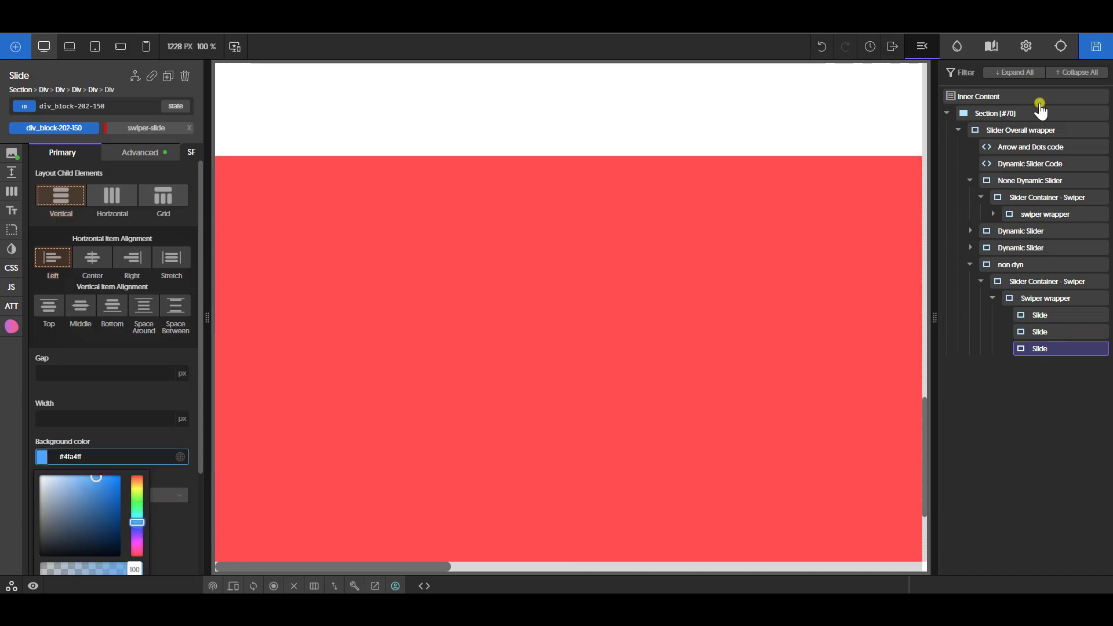
click(1089, 46)
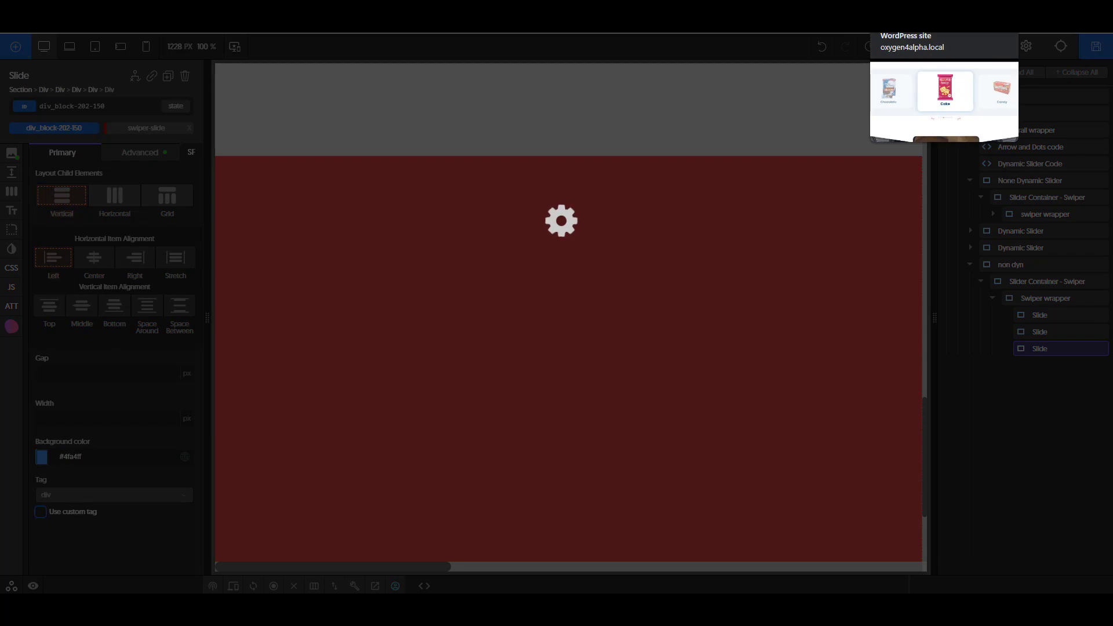
- Switch to the live WordPress site and inspect how the new non-dynamic slider displays below the other sliders
click(916, 8)
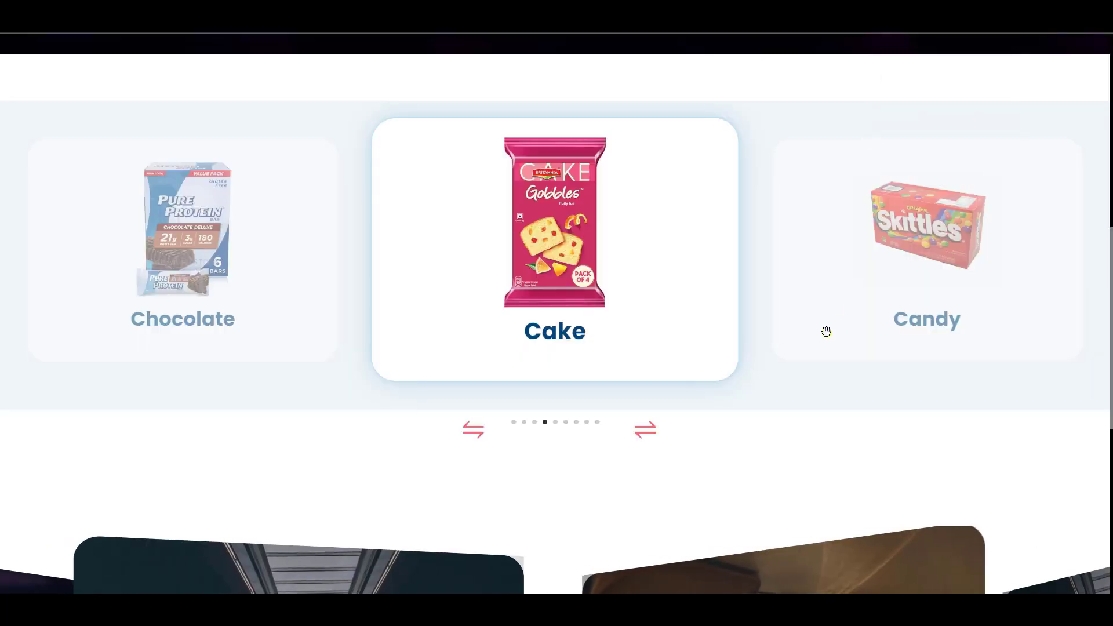
scroll(822, 321, down, 10)
scroll(823, 321, down, 5)
scroll(1077, 432, up, 3)
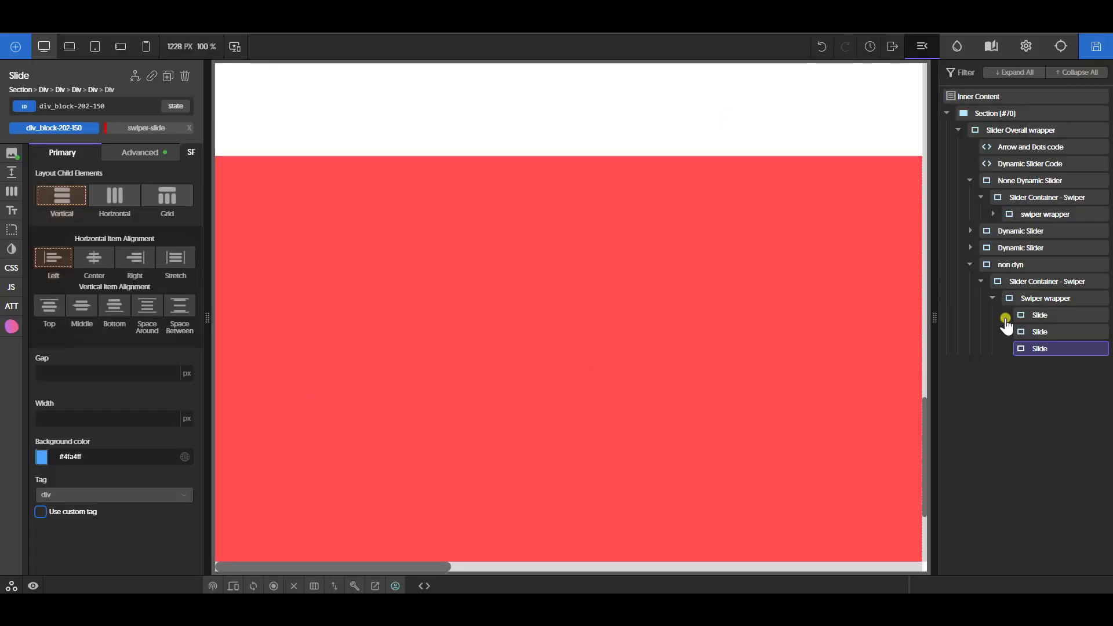
- Open the JavaScript of the Dynamic Slider Code block and look through its swiper definitions
click(1012, 167)
click(142, 345)
scroll(148, 366, down, 5)
click(188, 560)
scroll(301, 452, down, 3)
scroll(297, 461, down, 8)
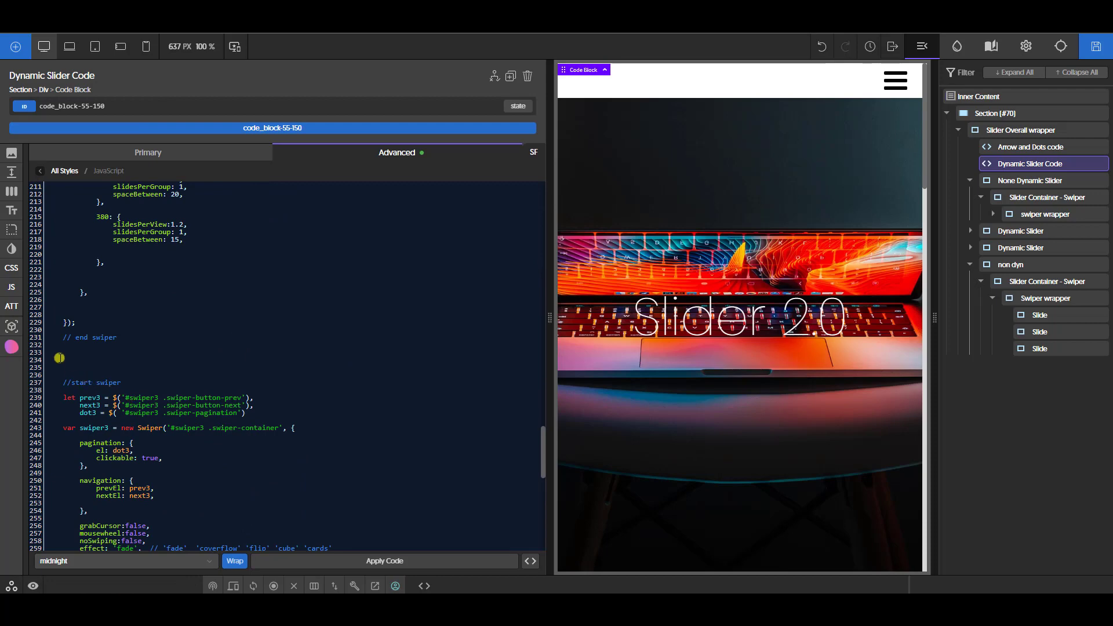
- Copy the complete swiper1 block, from its start swiper comment to its end swiper comment, and paste it after the swiper3 block
scroll(125, 376, up, 20)
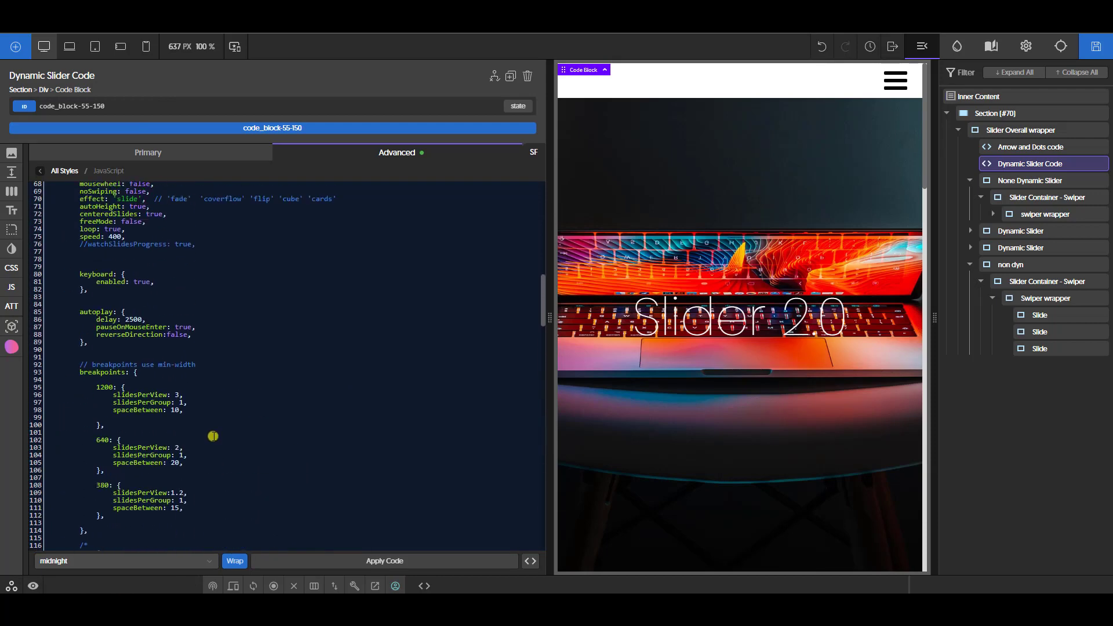
scroll(213, 436, up, 4)
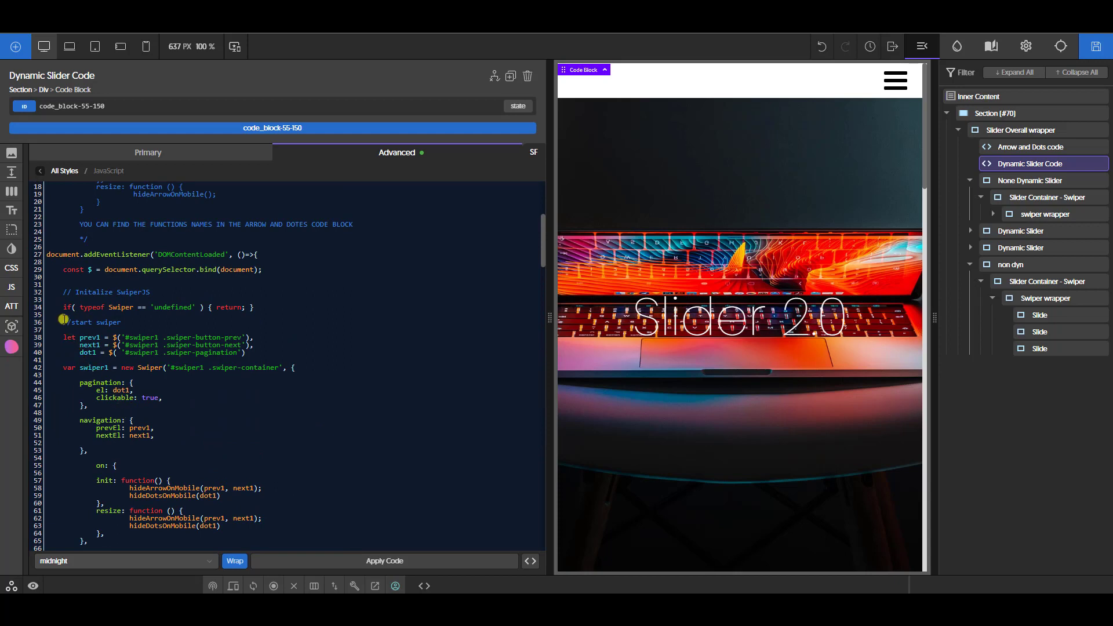
drag(60, 321, 130, 328)
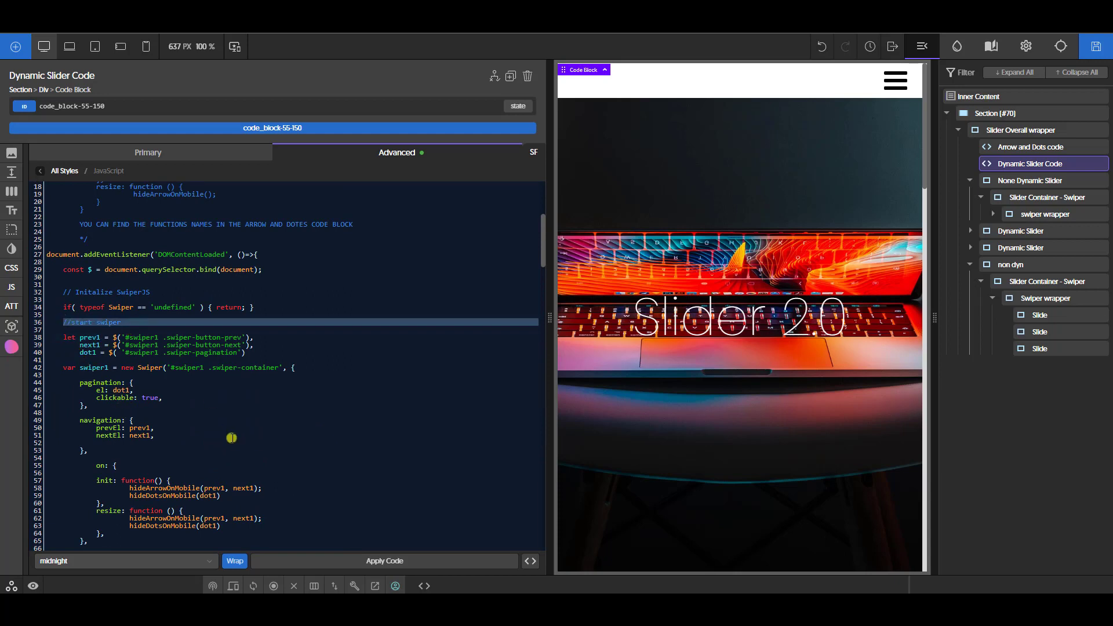
scroll(244, 454, down, 5)
scroll(244, 454, down, 5)
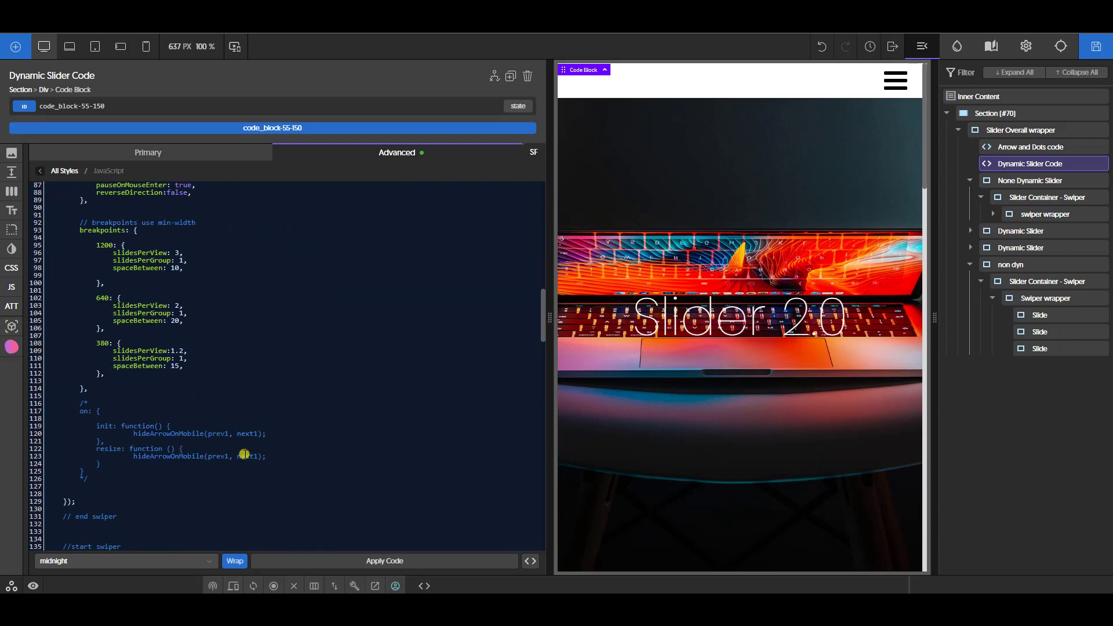
shift+click(129, 458)
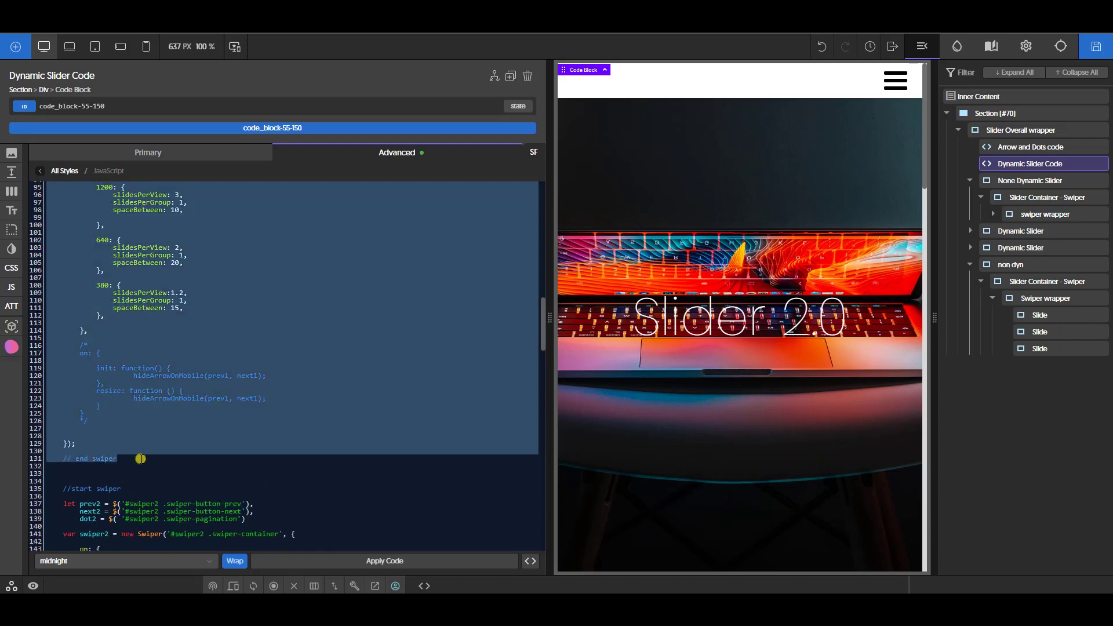
scroll(159, 479, down, 20)
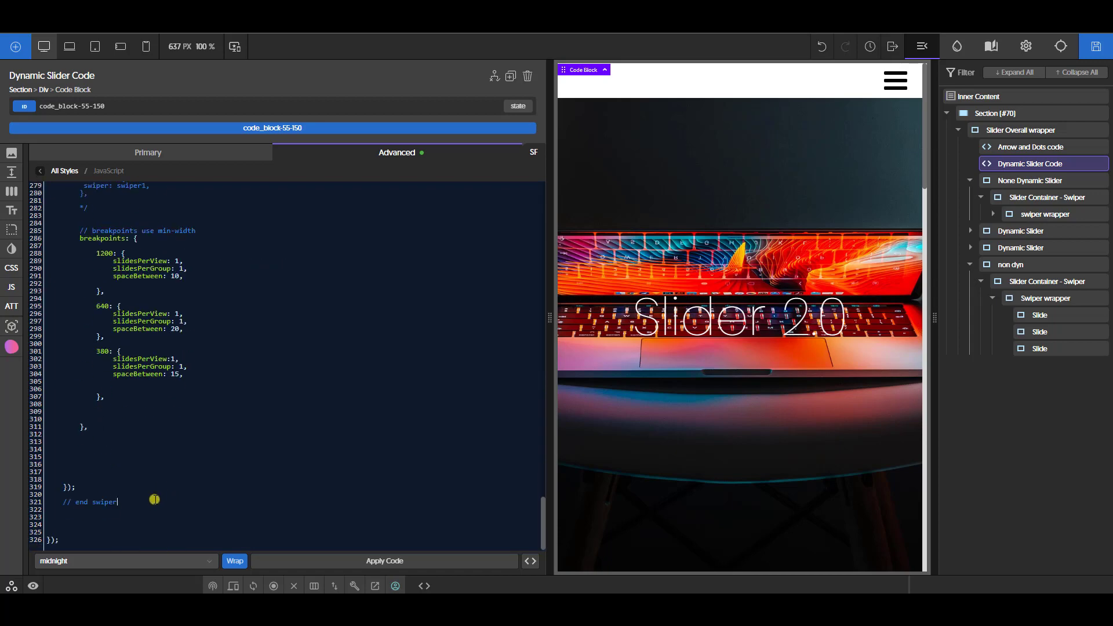
key(ctrl+v)
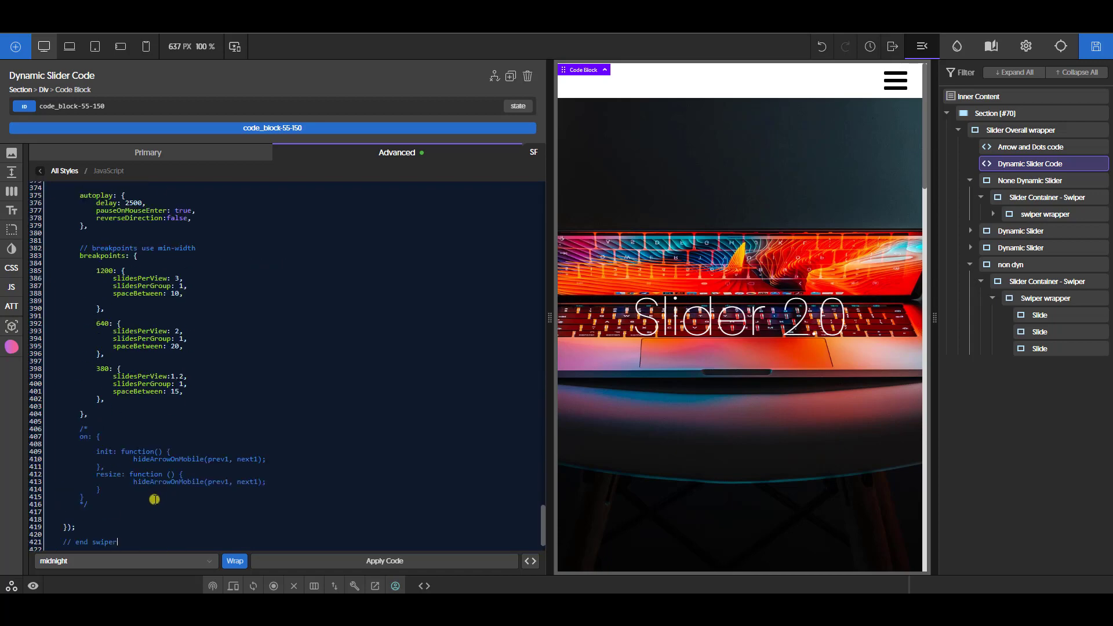
- Select the non dyn slider to check its ID, and collapse its child elements in the structure
scroll(155, 499, up, 9)
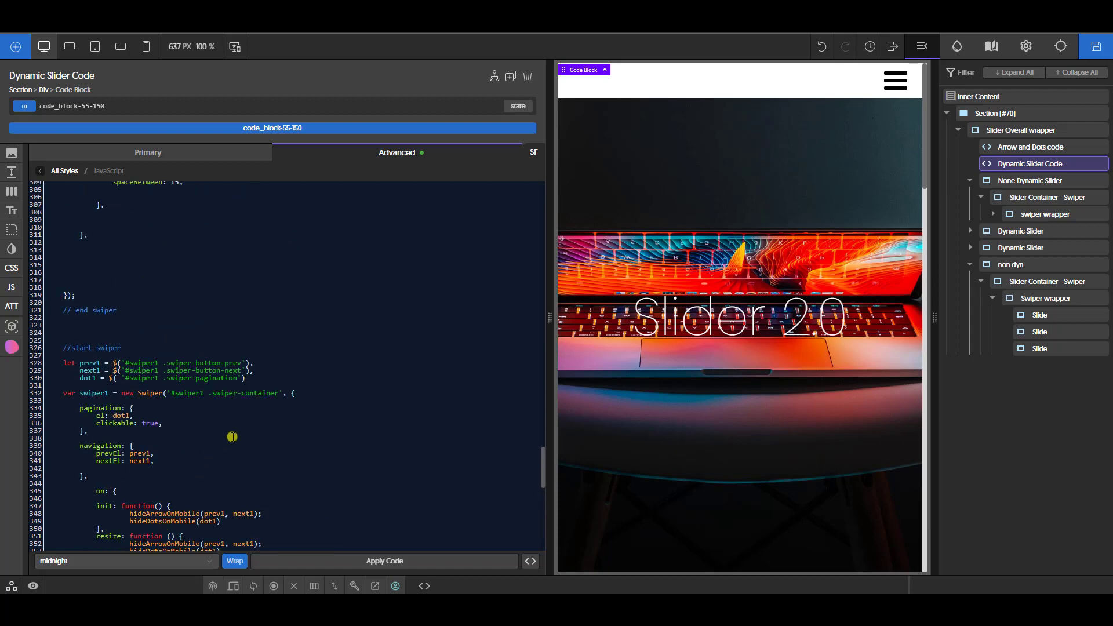
click(1054, 303)
click(992, 284)
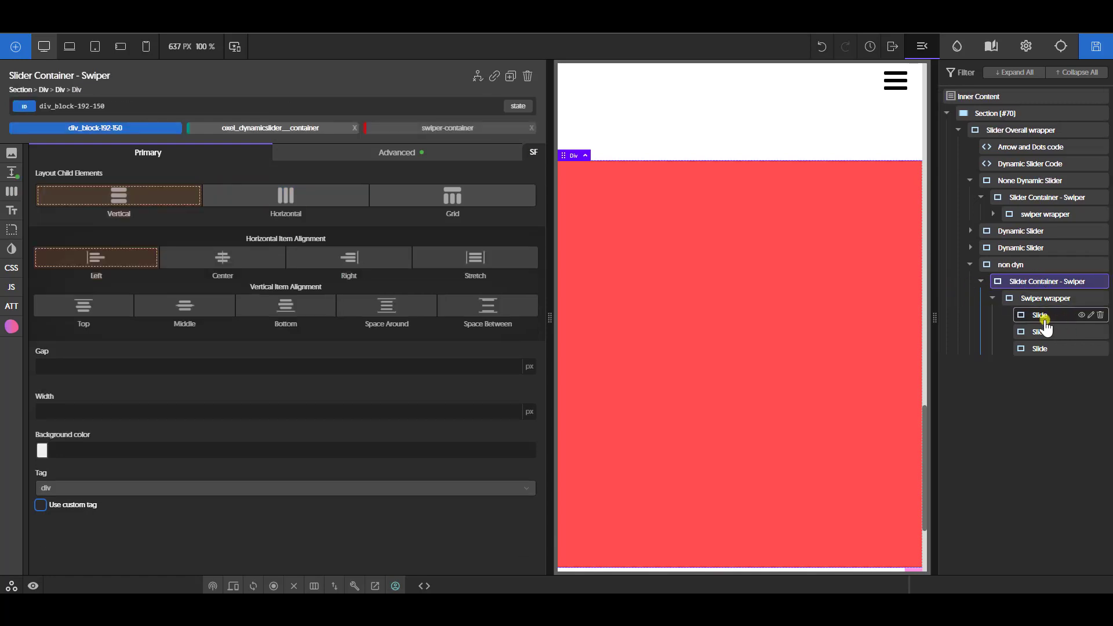
click(1000, 267)
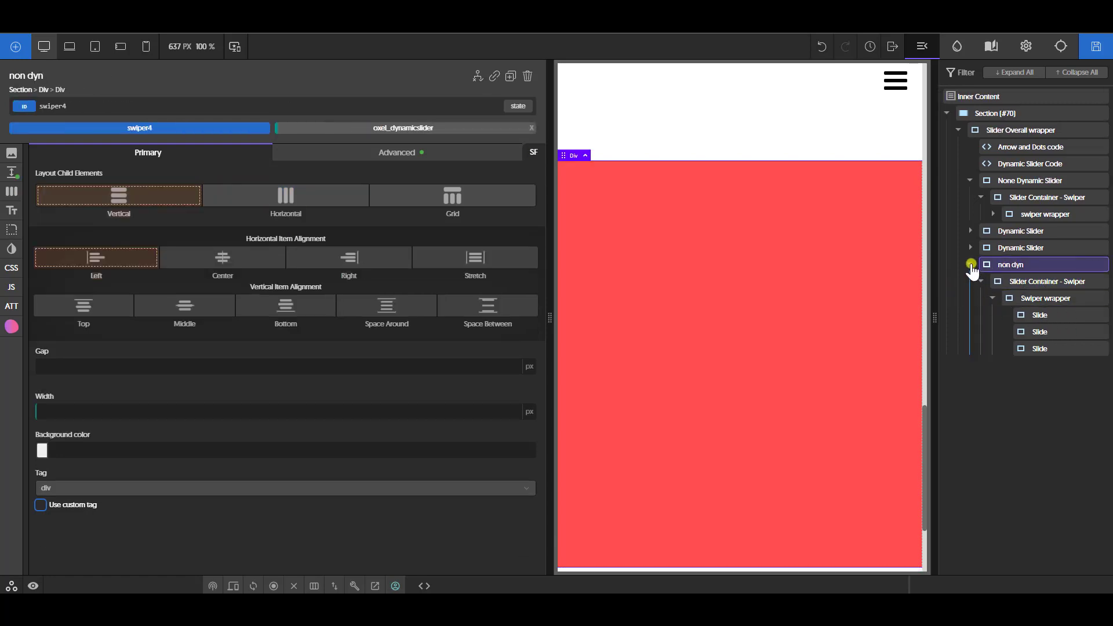
click(971, 265)
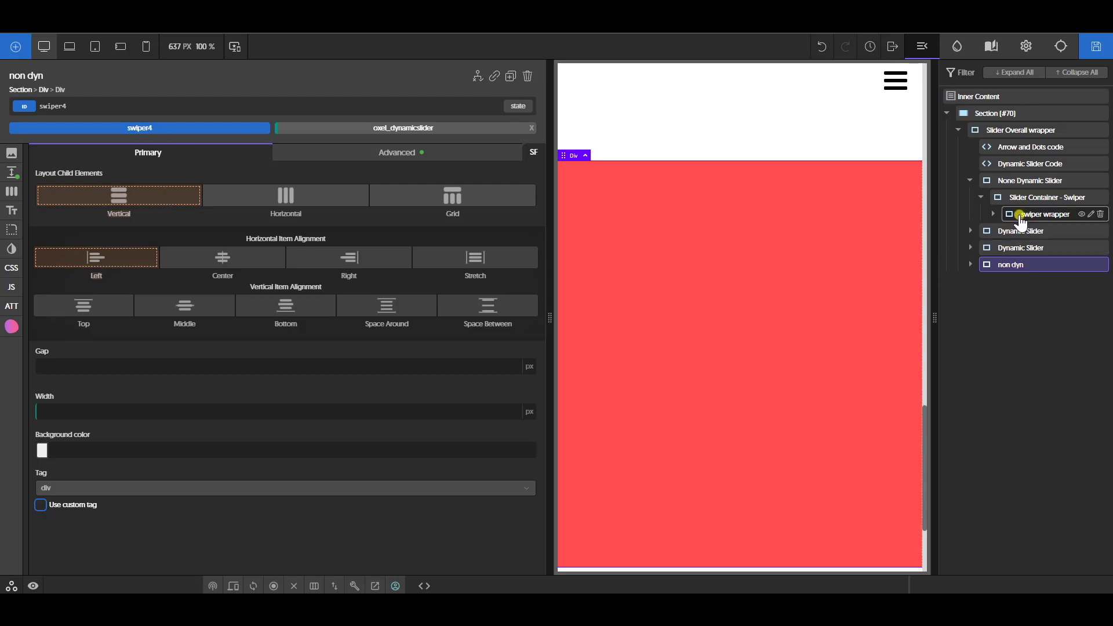
- In the pasted block of the Dynamic Slider Code, renumber the element variables, #swiper selectors, pagination, navigation and init arrow references to 4
click(1021, 164)
scroll(235, 493, down, 20)
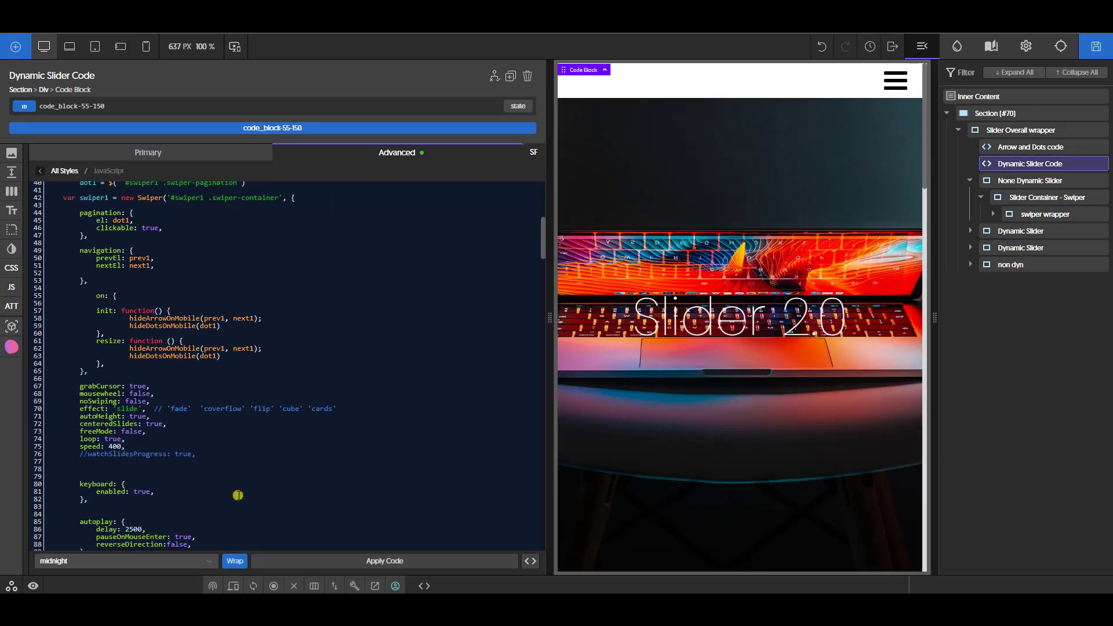
scroll(273, 502, up, 20)
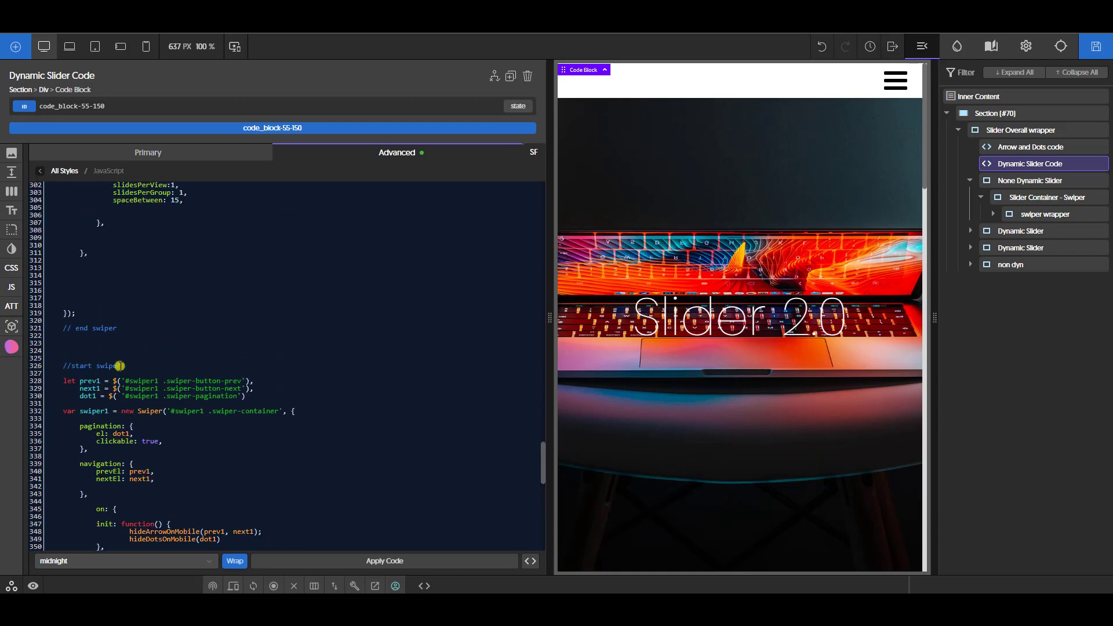
key(BackSpace)
text(2)
key(Down)
key(BackSpace)
text(2)
click(100, 381)
key(BackSpace)
text(4)
click(98, 387)
key(BackSpace)
text(4)
scroll(235, 473, down, 5)
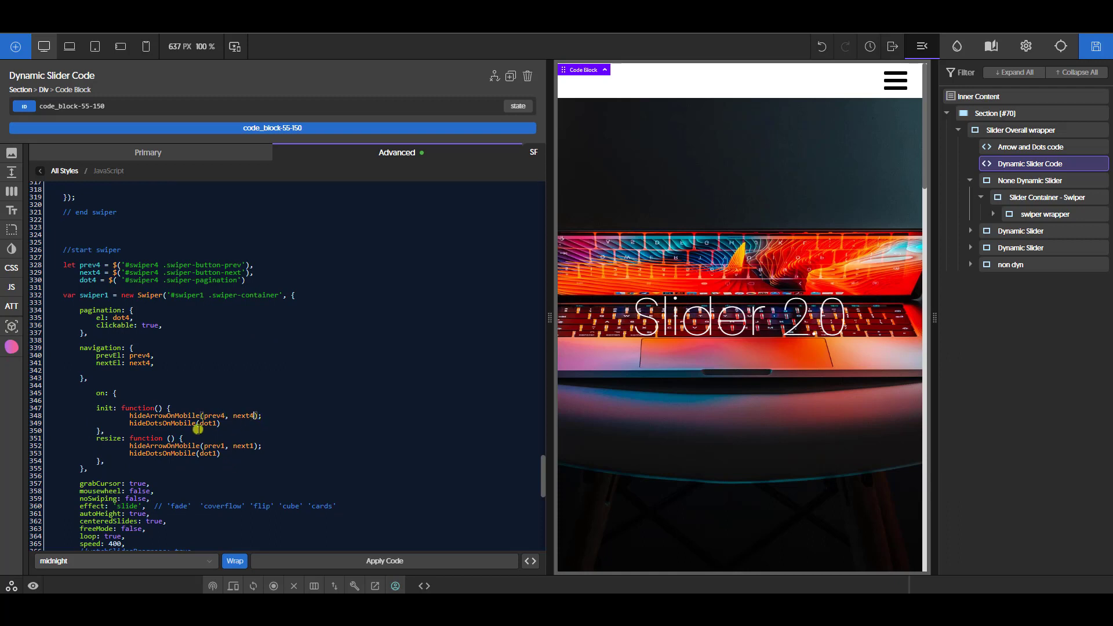
- Renumber the init dots and resize references to 4, and rename the swiper variable and its container selector to swiper4
text(4)
text(4)
drag(57, 295, 106, 295)
click(106, 295)
drag(222, 456, 64, 268)
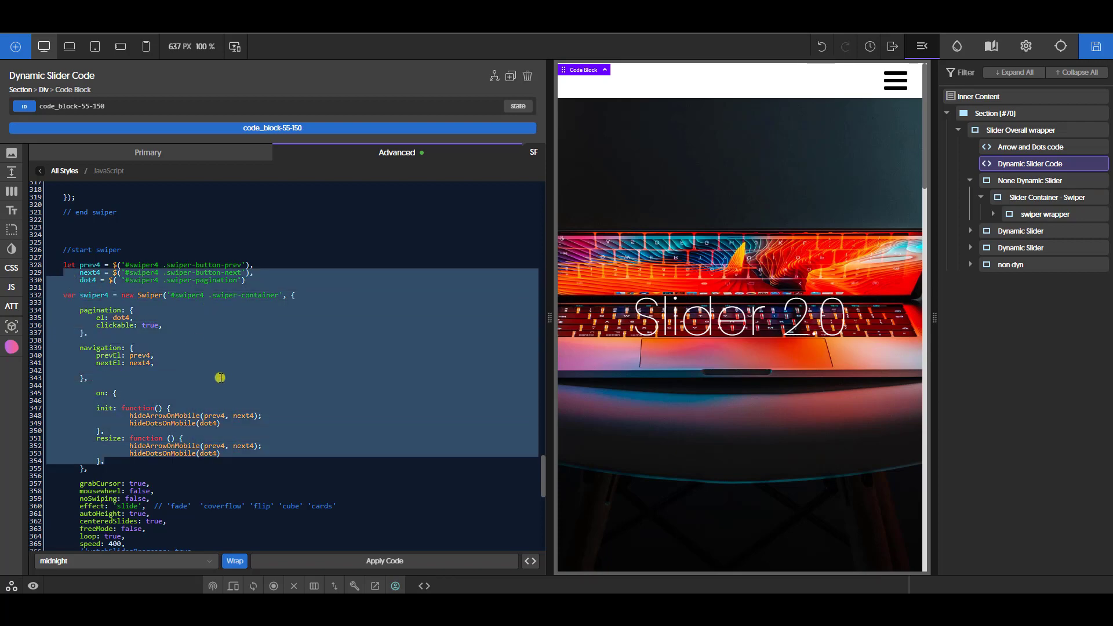
click(245, 364)
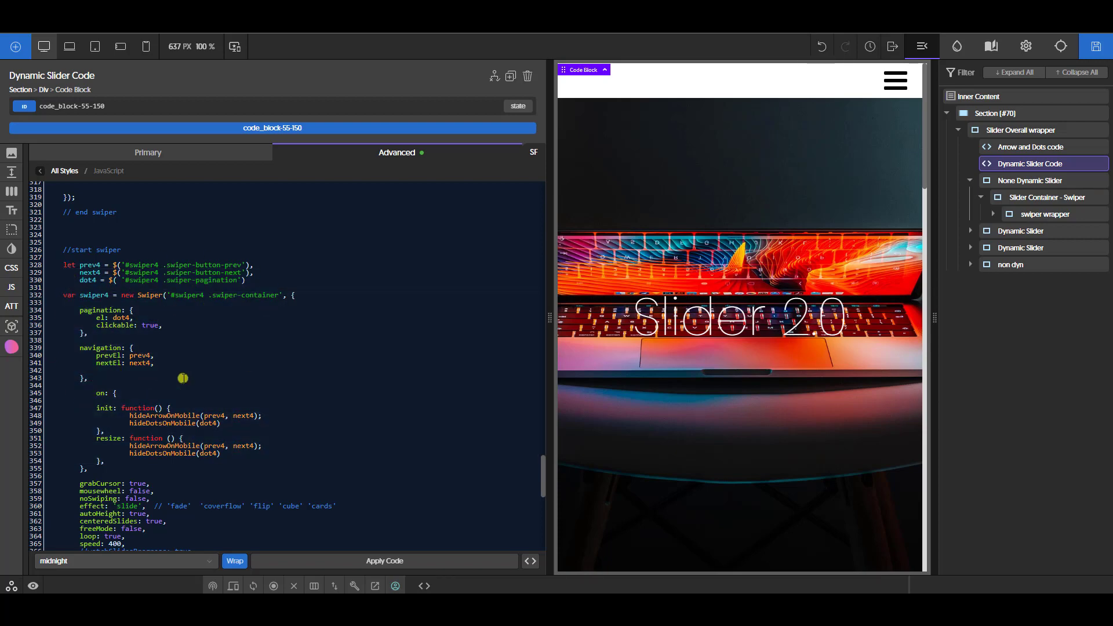
- Save the page, switch to the live WordPress site and reload it to check the new slider
scroll(143, 486, down, 7)
scroll(184, 513, up, 5)
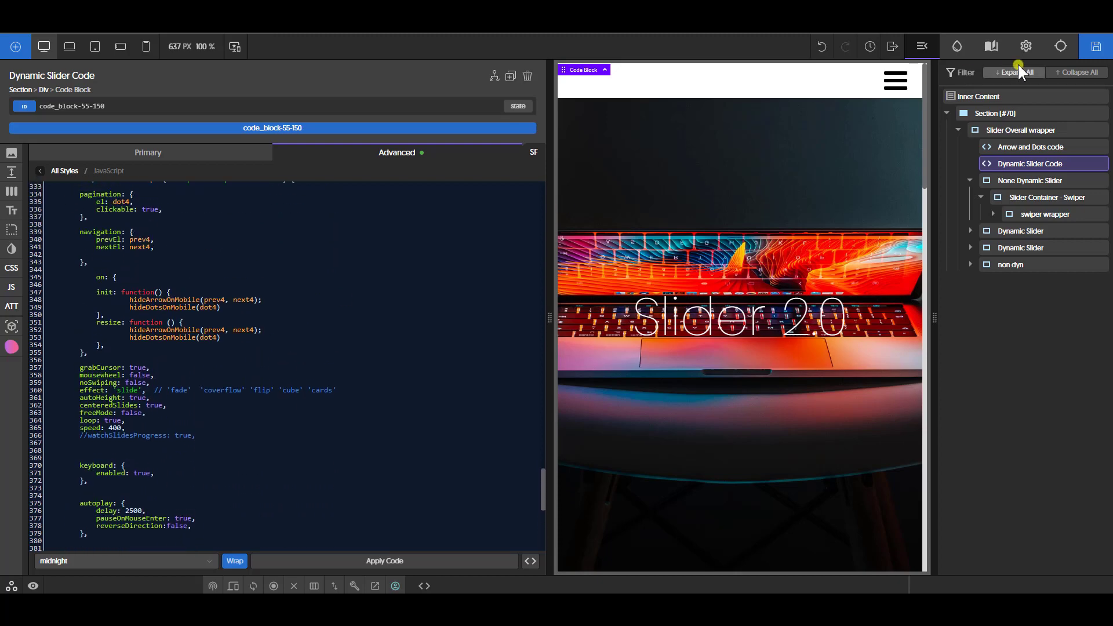
click(1096, 47)
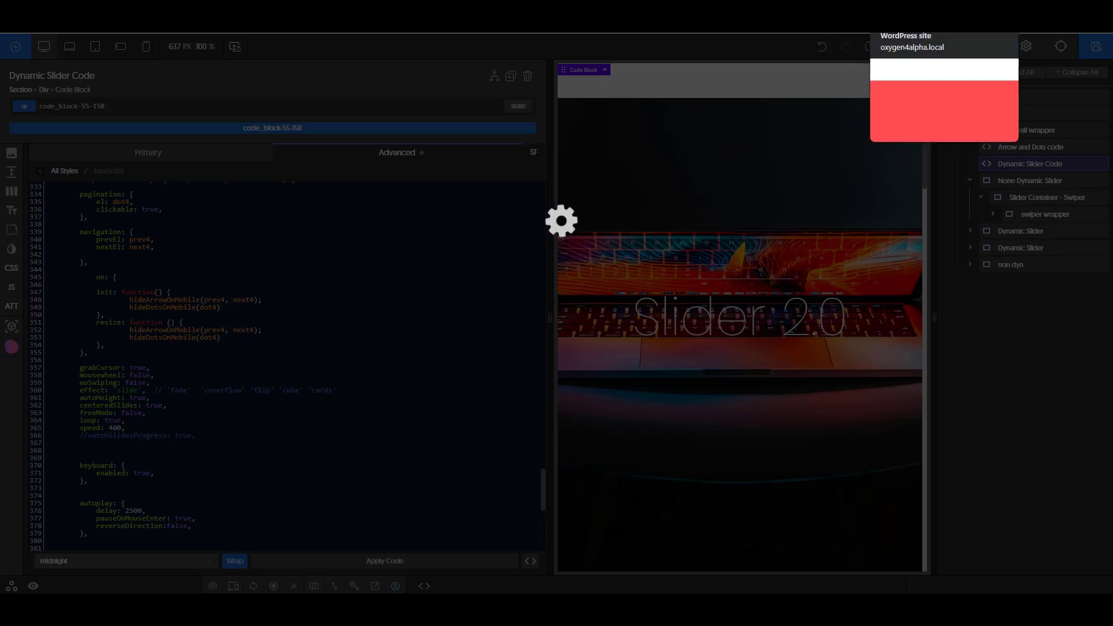
click(928, 18)
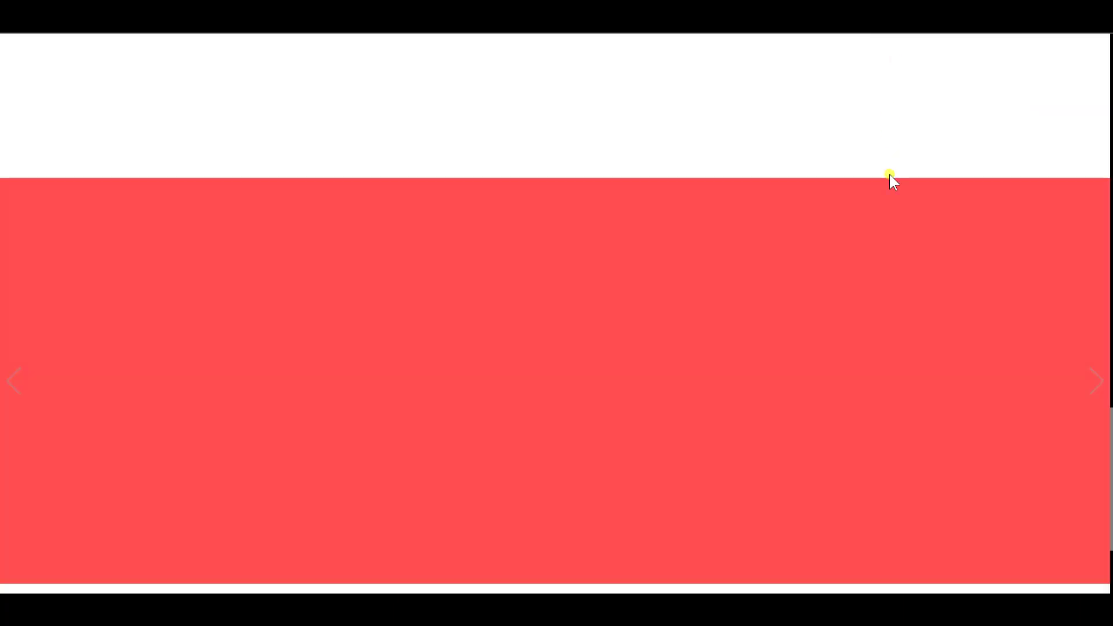
key(F5)
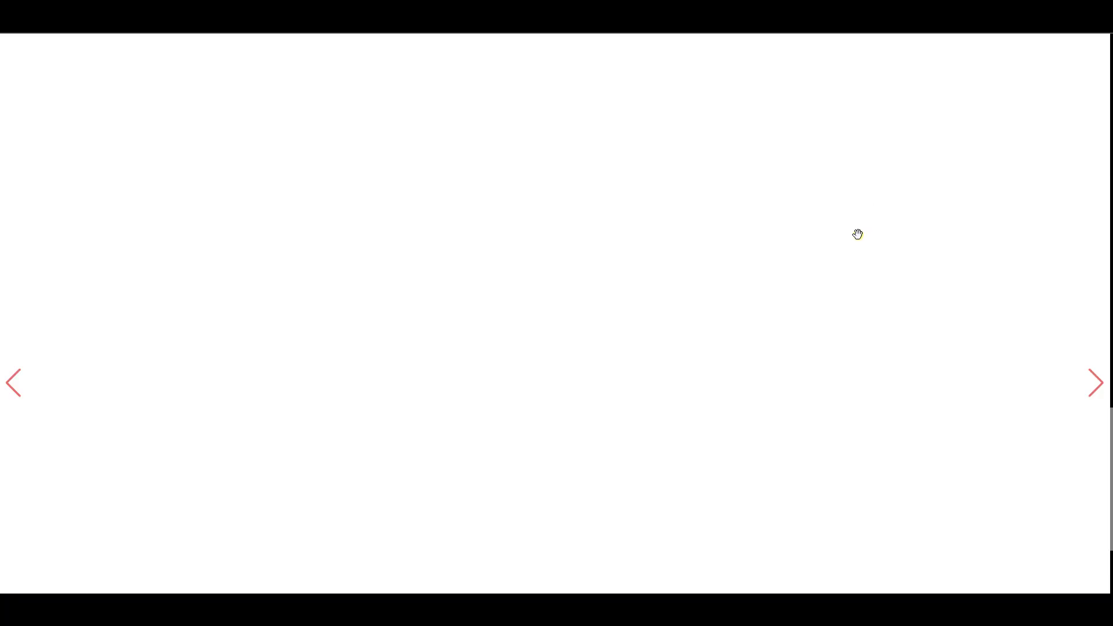